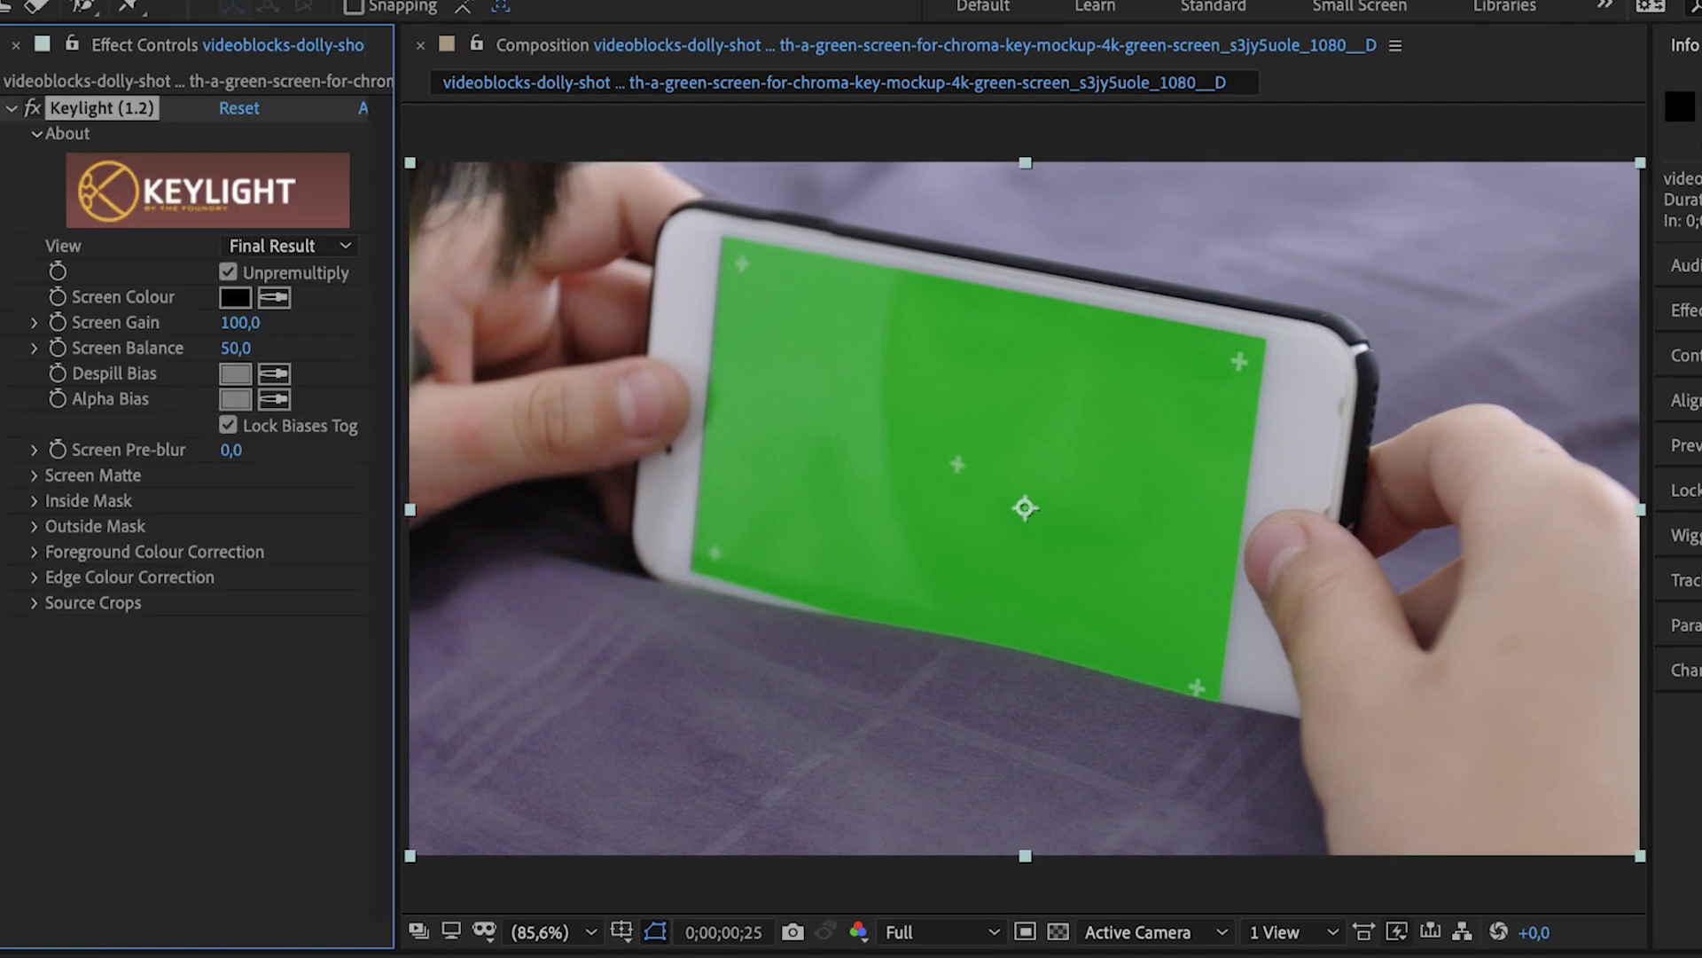
Sample the green of the phone's display as Keylight's Screen Colour.
left_click(274, 297)
left_click(945, 519)
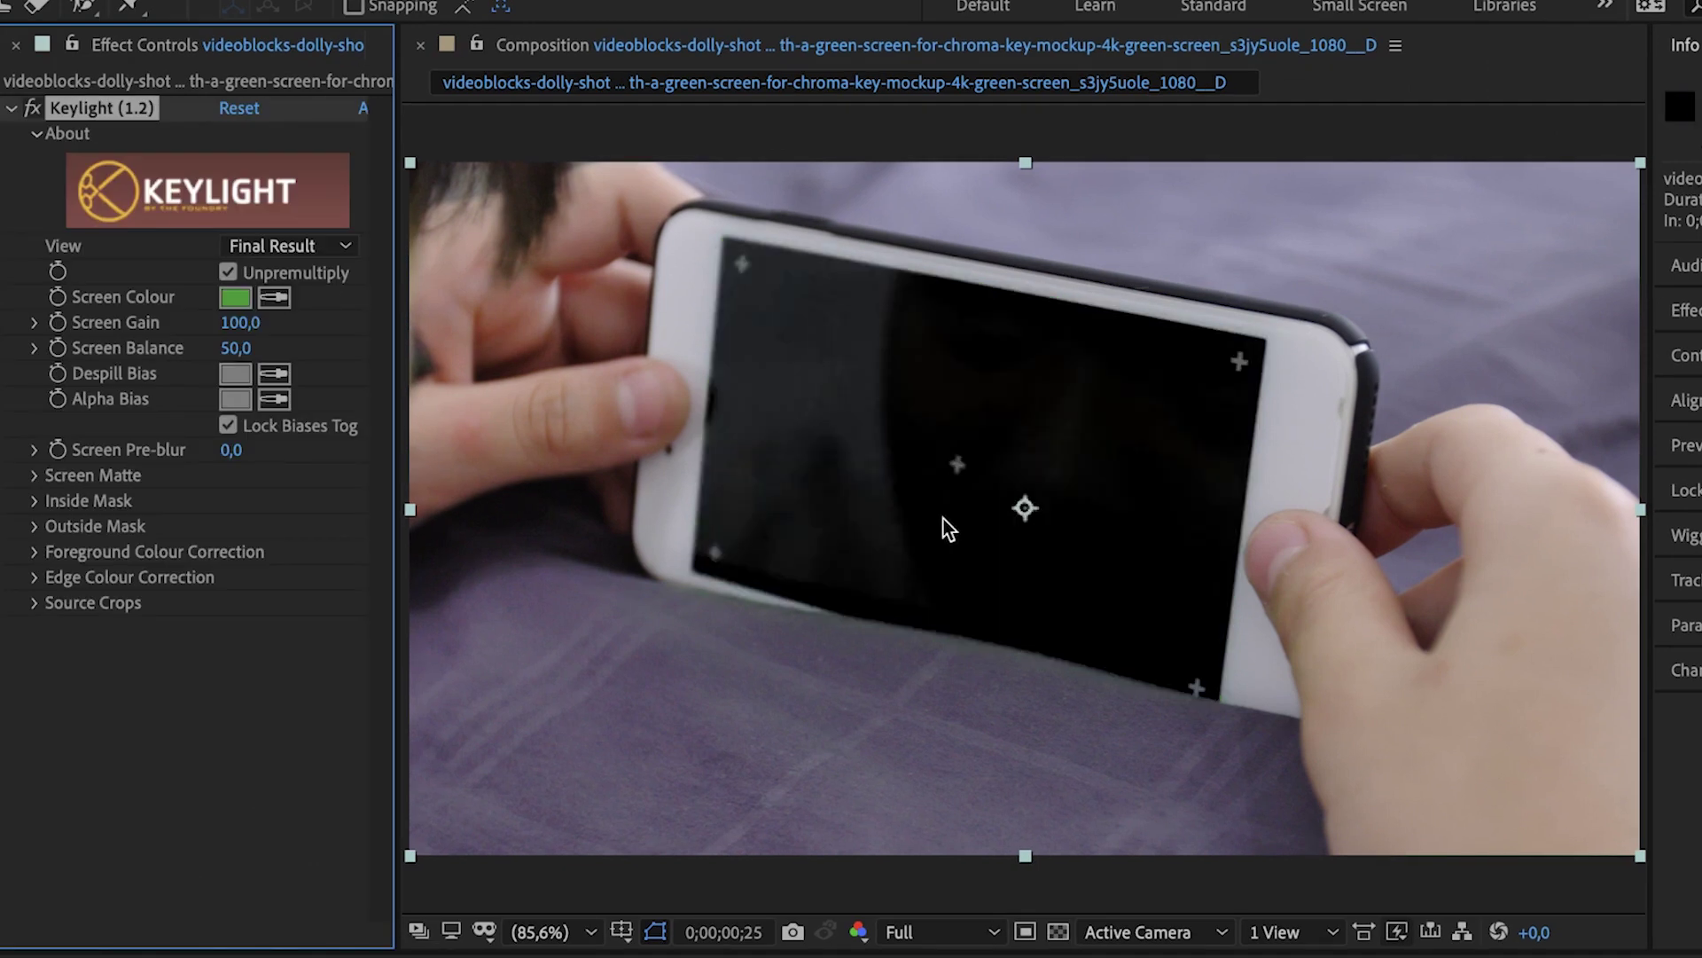
Raise Clip Black in Keylight's Screen Matte settings to remove the grey remnants from the keyed phone display.
key("slash")
key("period")
key("comma")
key("period")
left_click_drag(958, 514, 1026, 627)
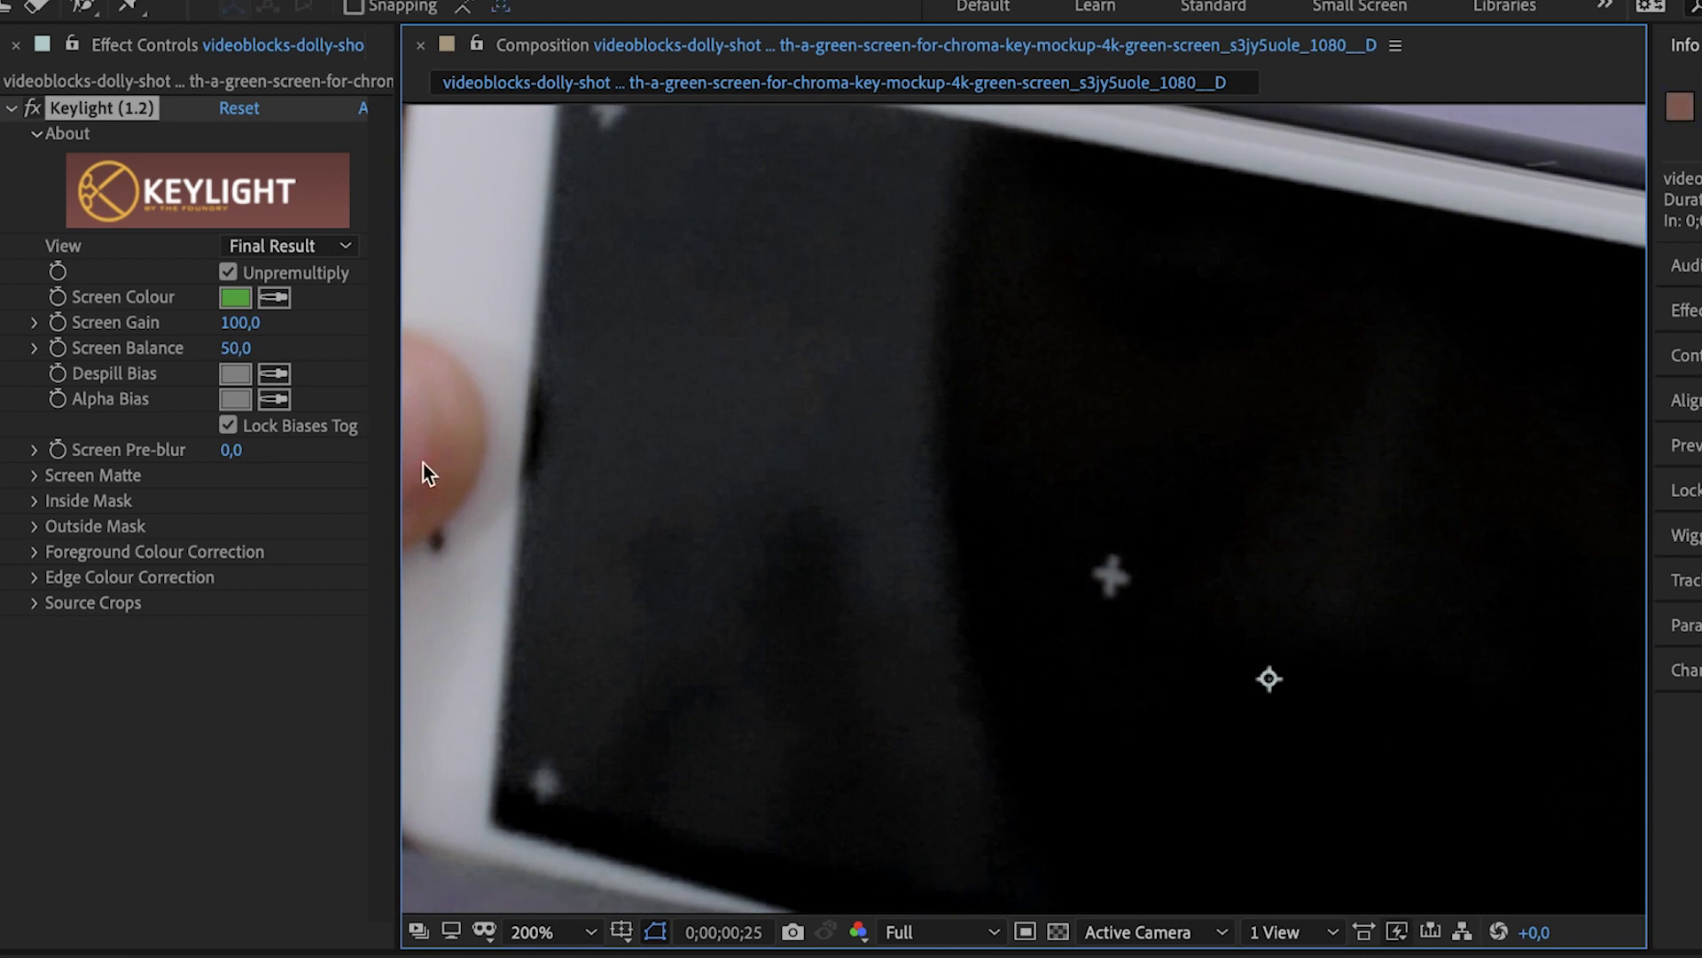
left_click(34, 476)
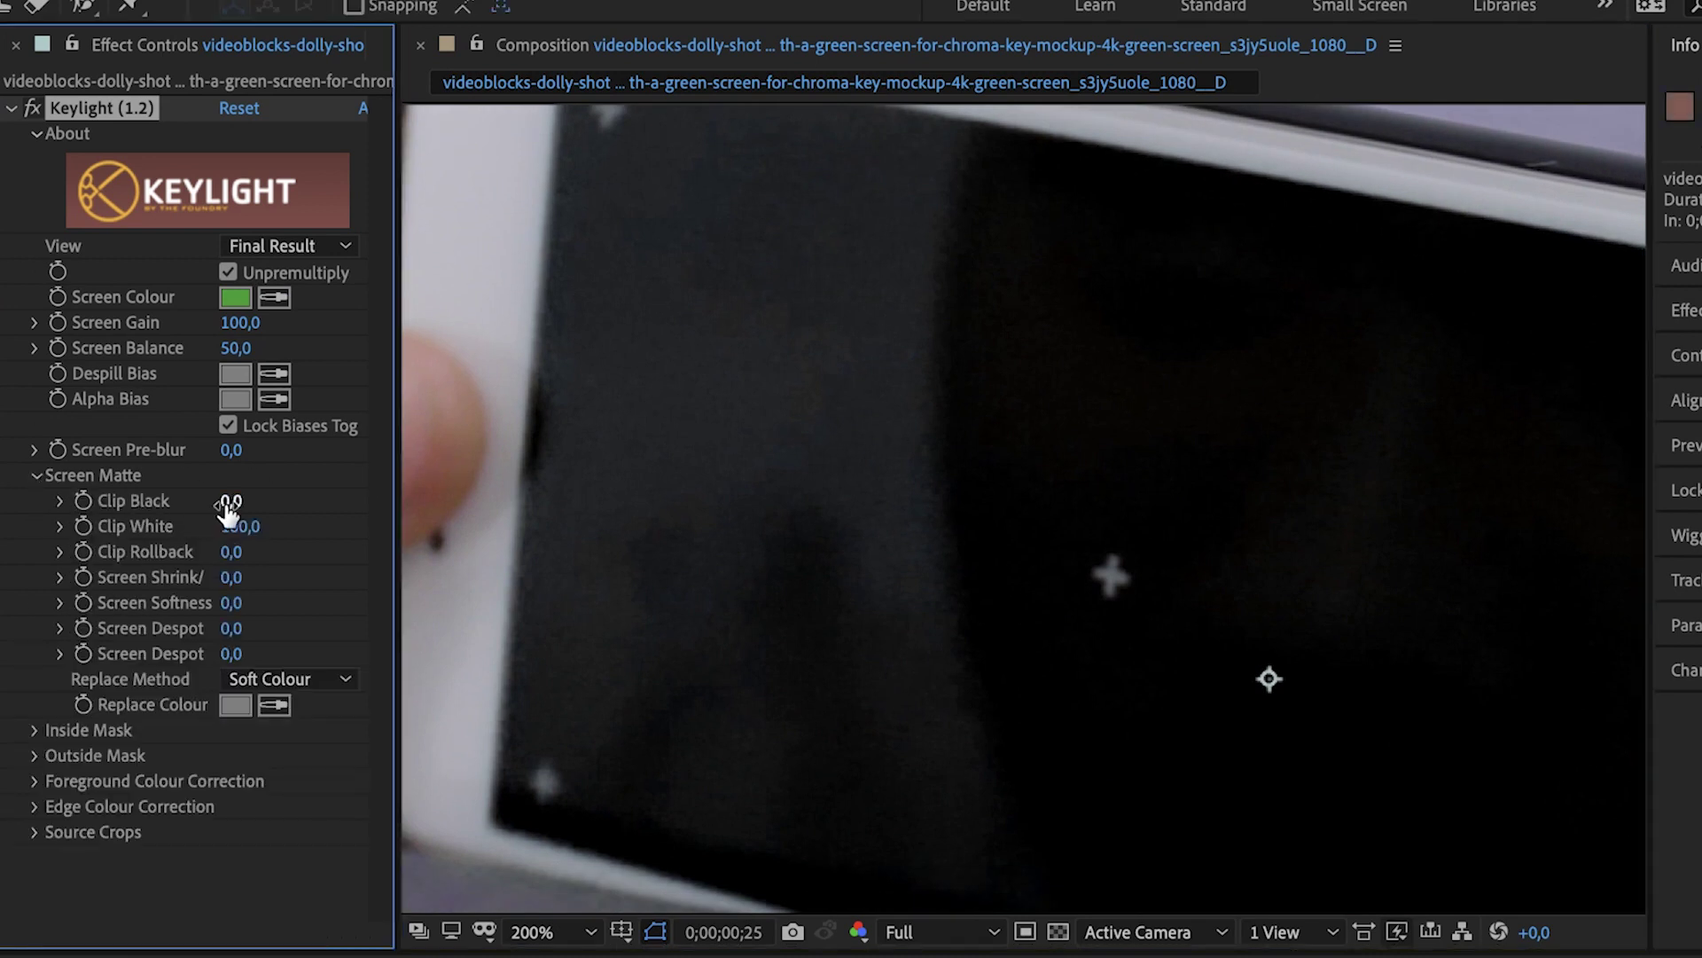
mouse_move(235, 502)
left_mouse_down()
mouse_move(266, 501)
mouse_move(222, 502)
mouse_move(253, 502)
left_mouse_up()
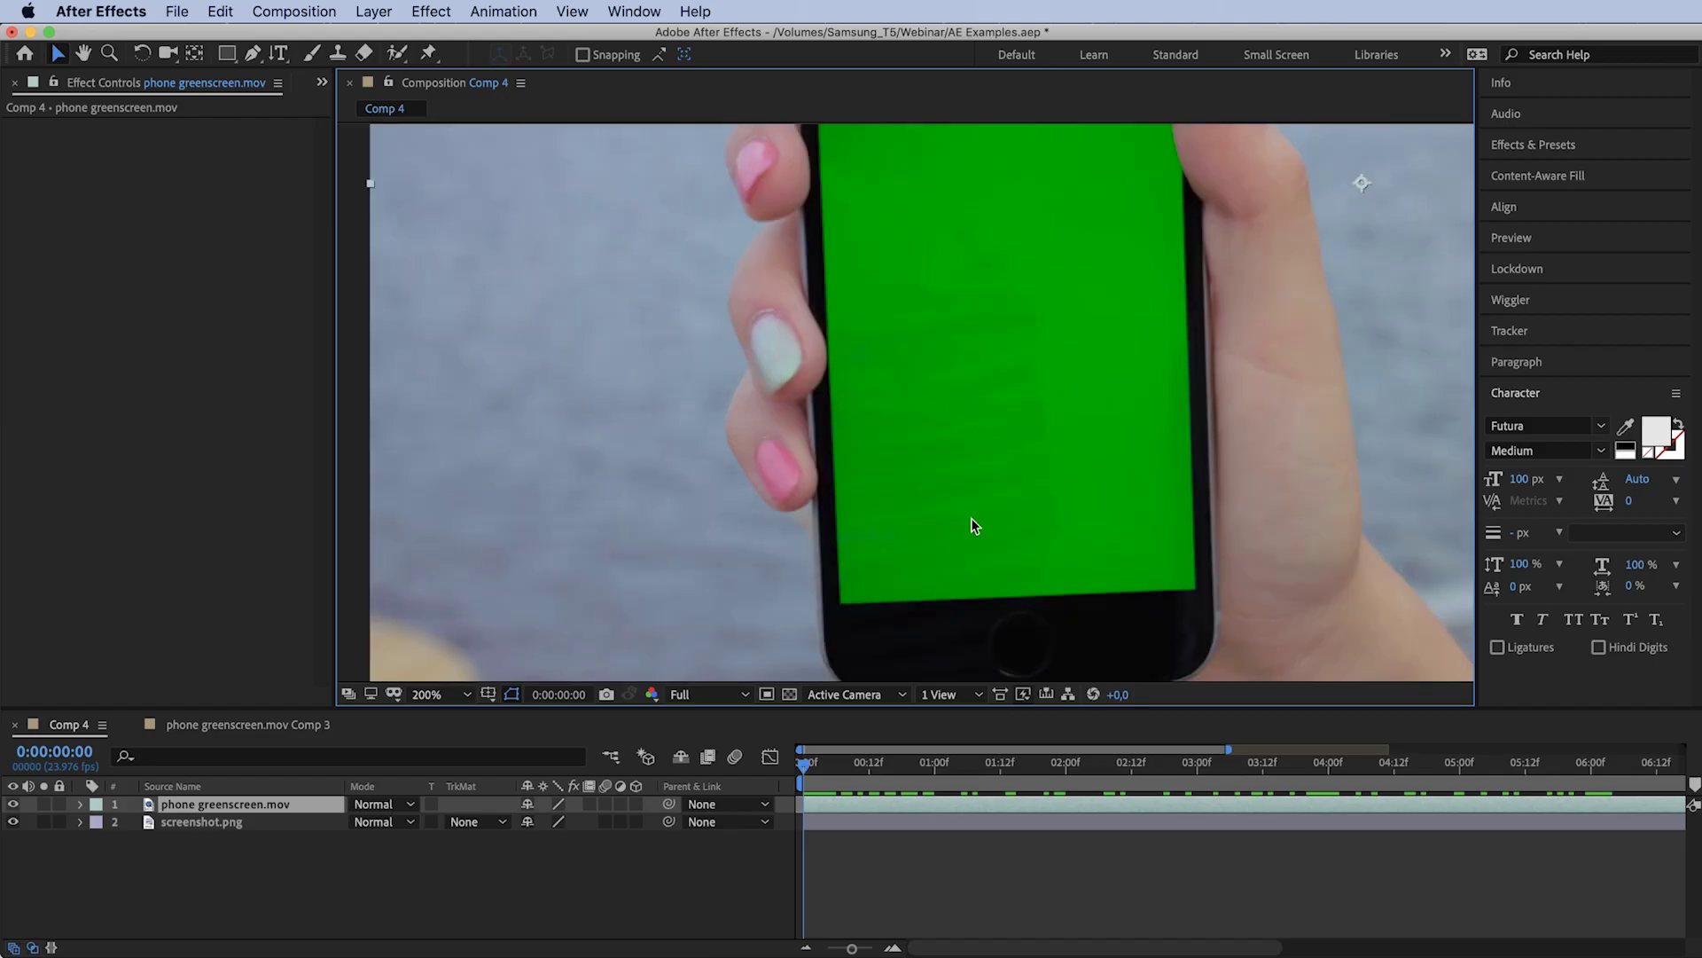
Apply the Mocha AE CC effect to the phone greenscreen.mov layer and launch the Mocha plugin.
scroll(1174, 406, "down", 2)
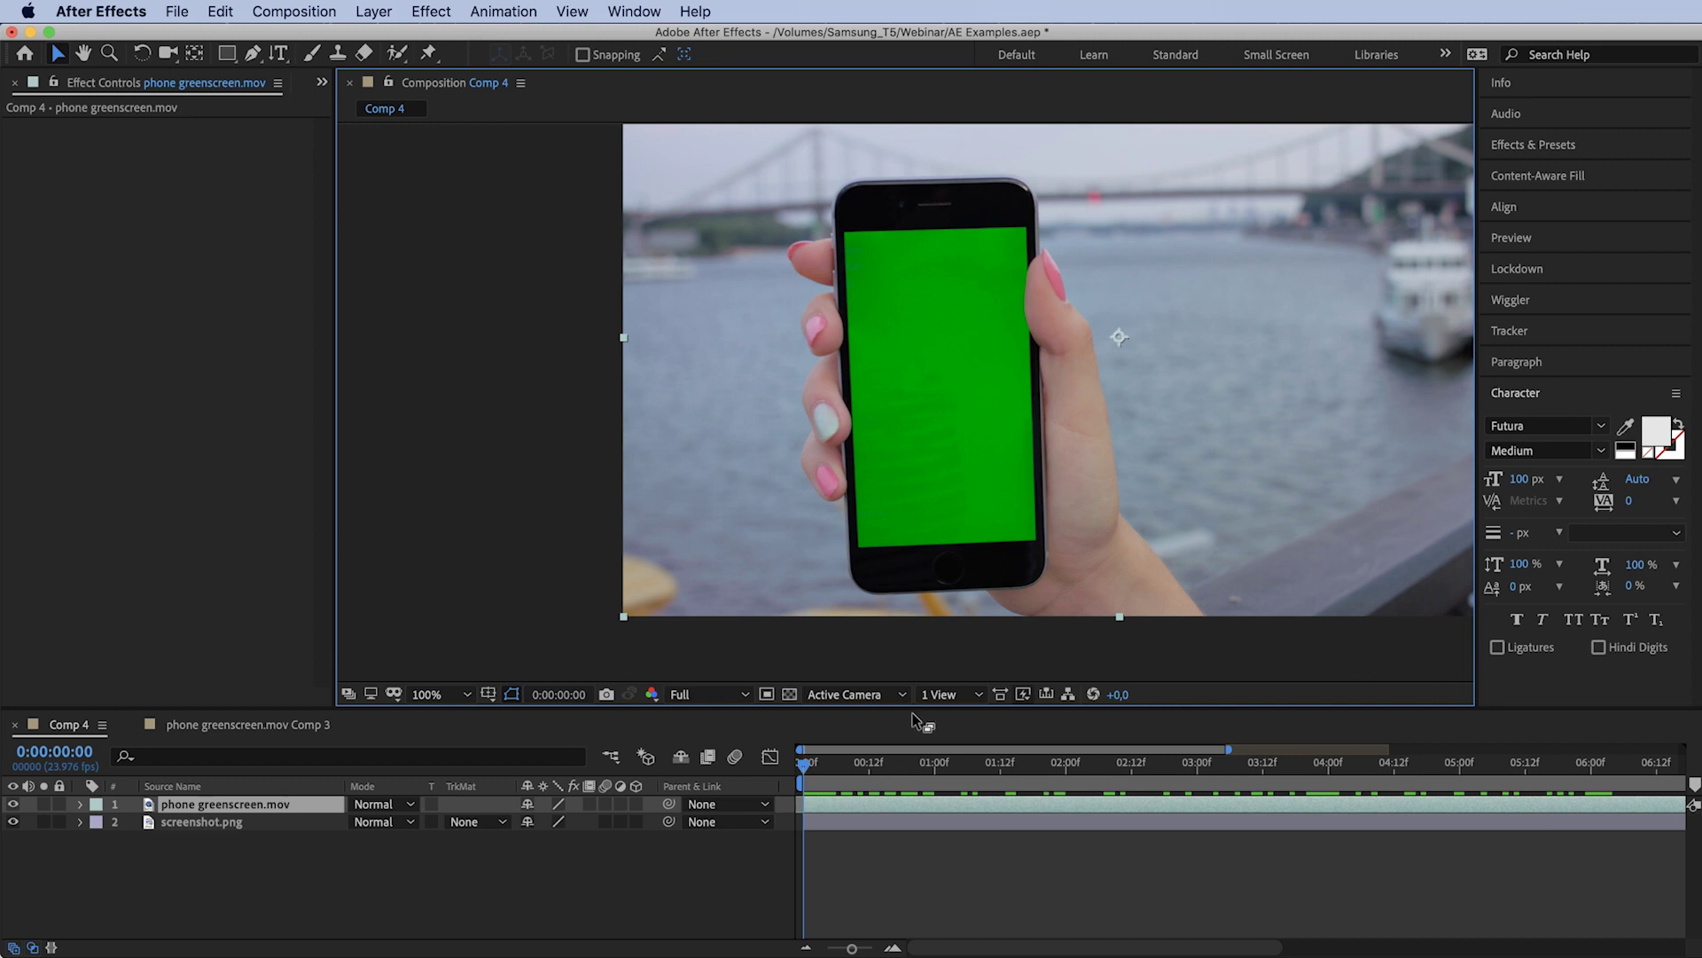
left_click_drag(927, 458, 844, 503)
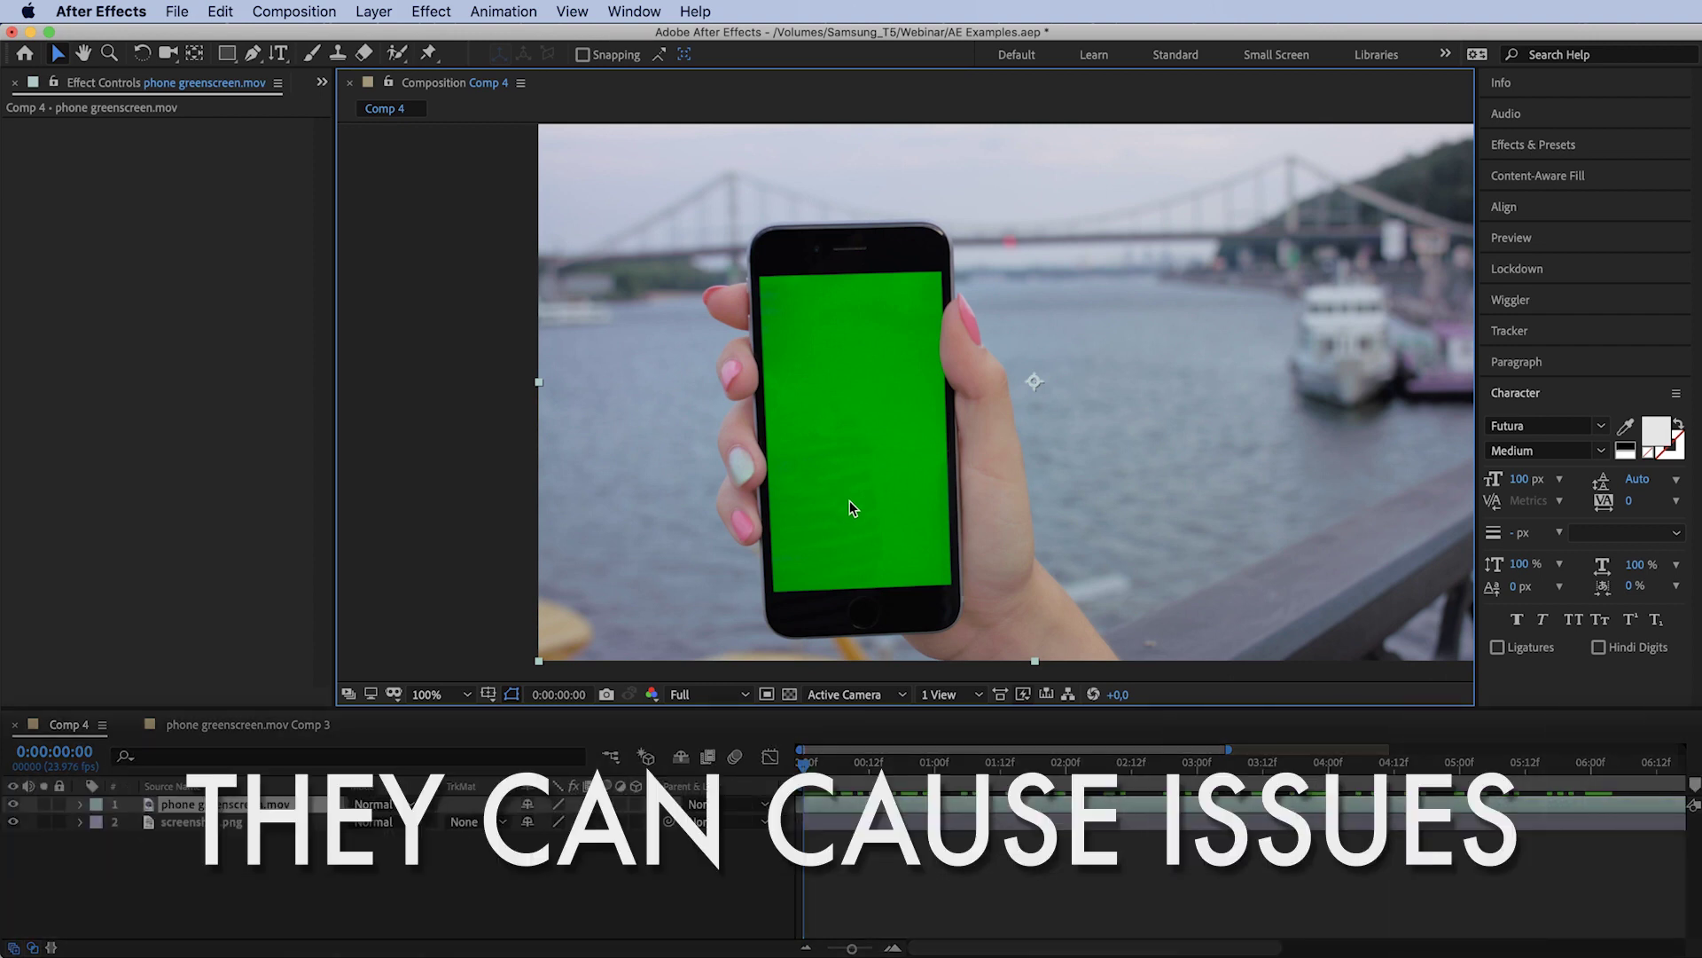
left_click_drag(852, 948, 828, 948)
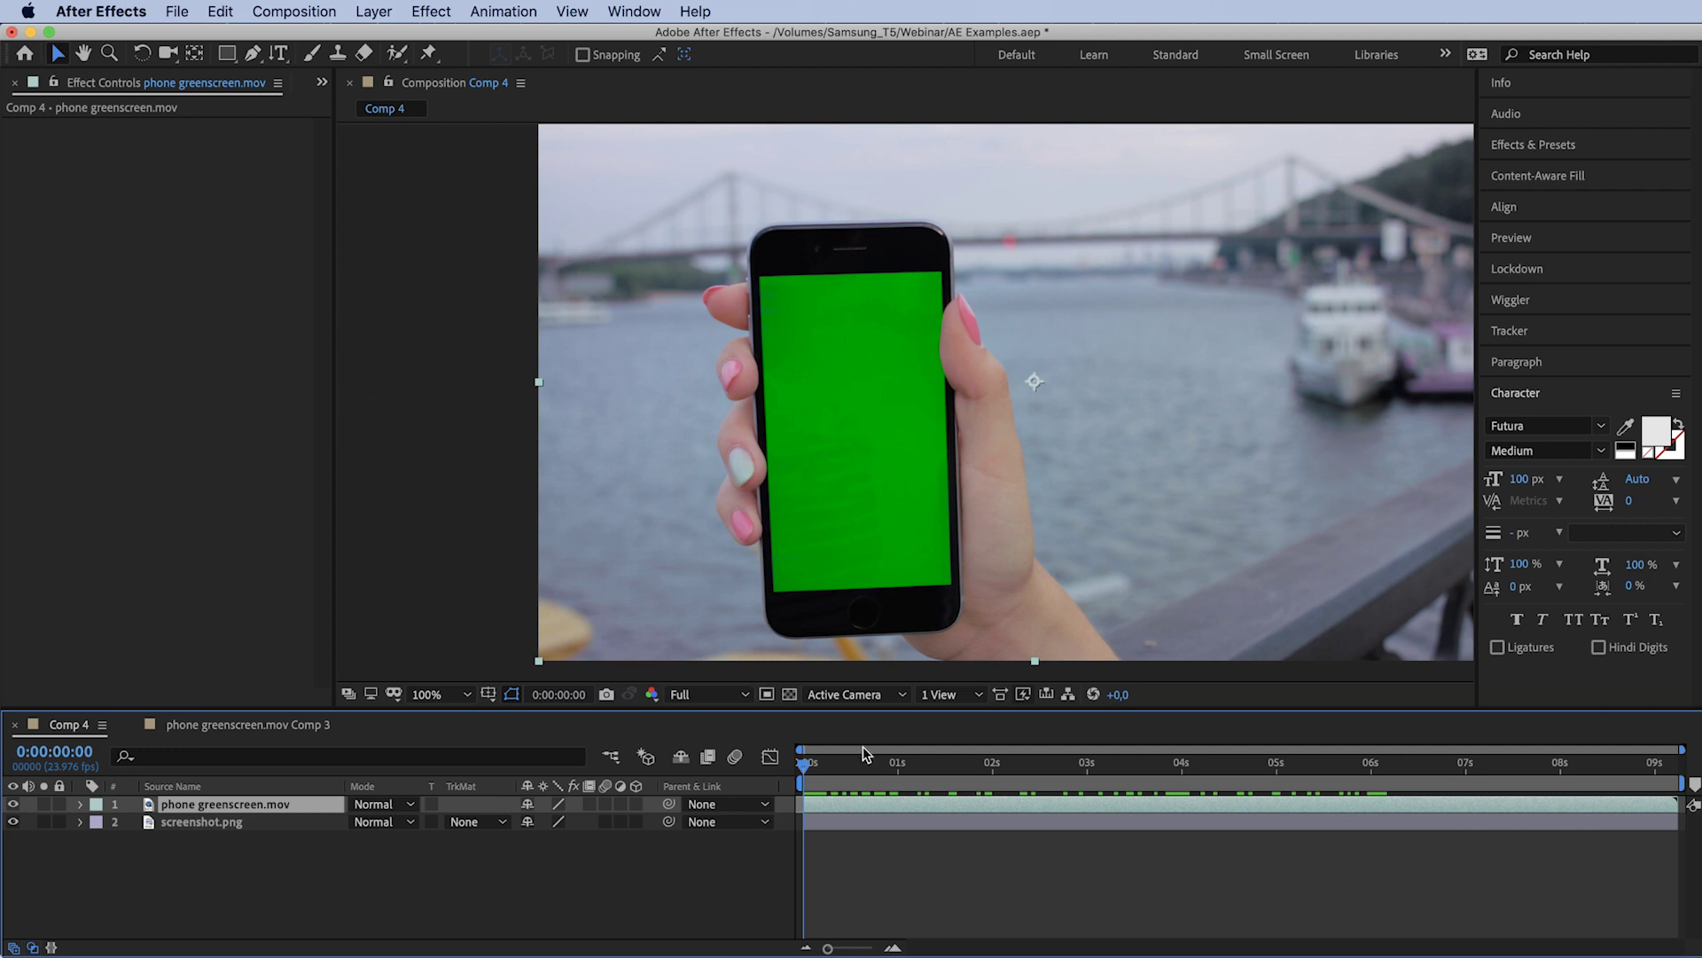
key("ctrl+space")
type("moch")
key("Return")
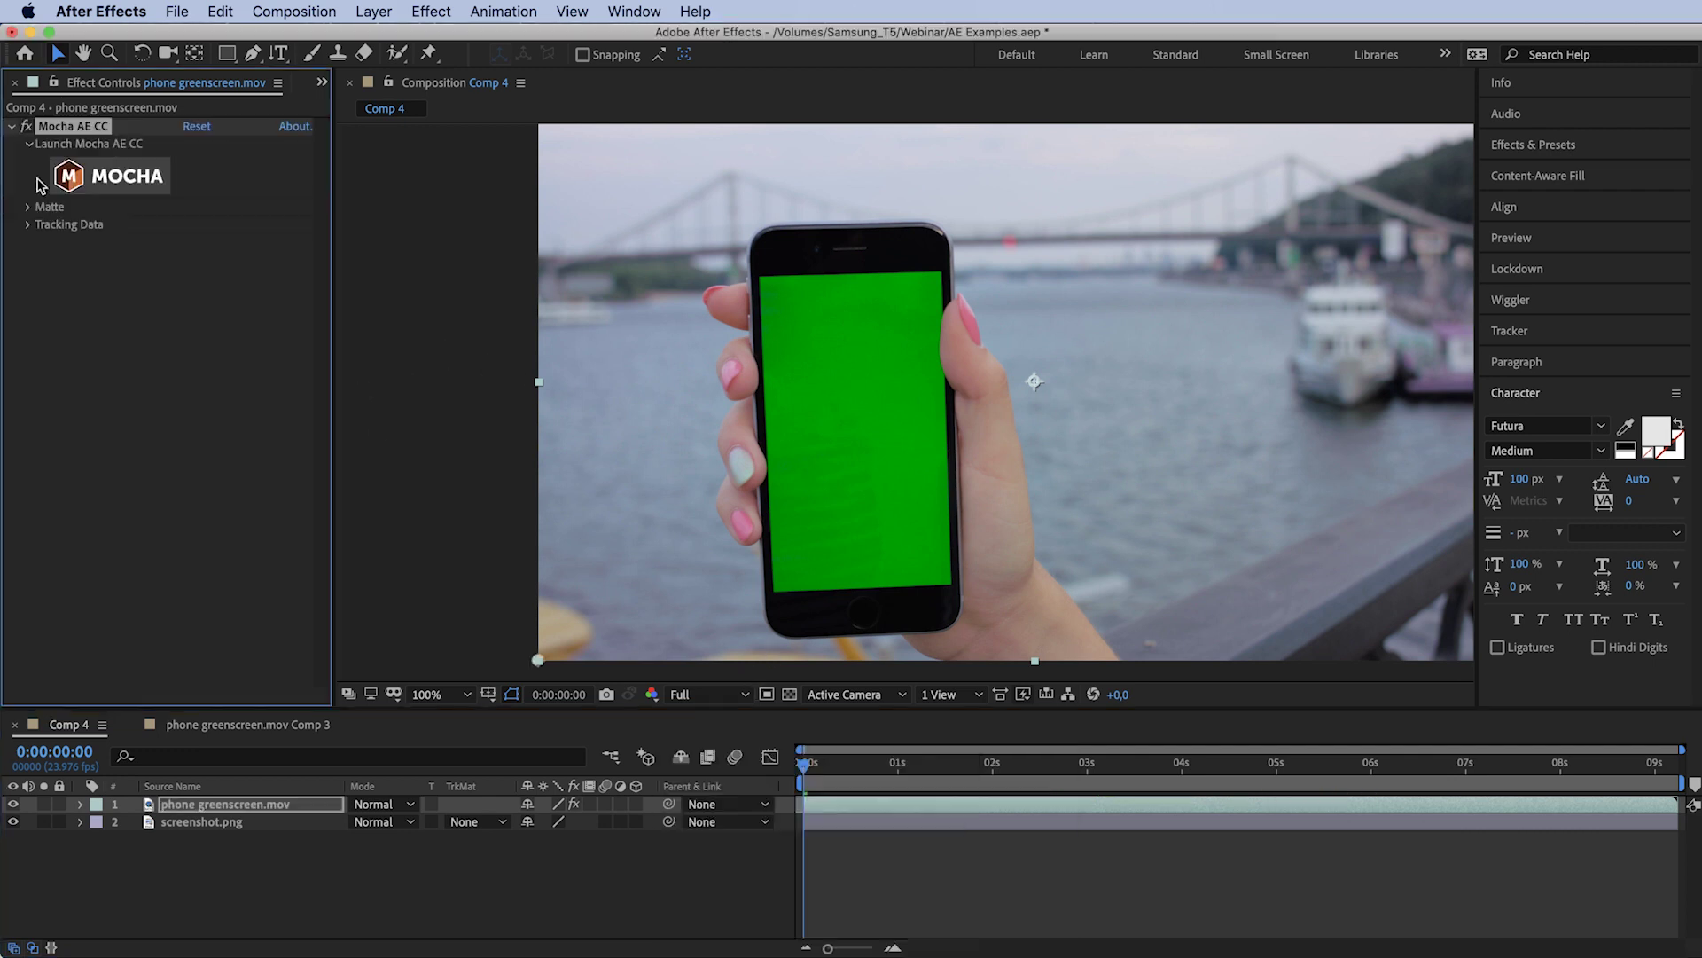
left_click(106, 182)
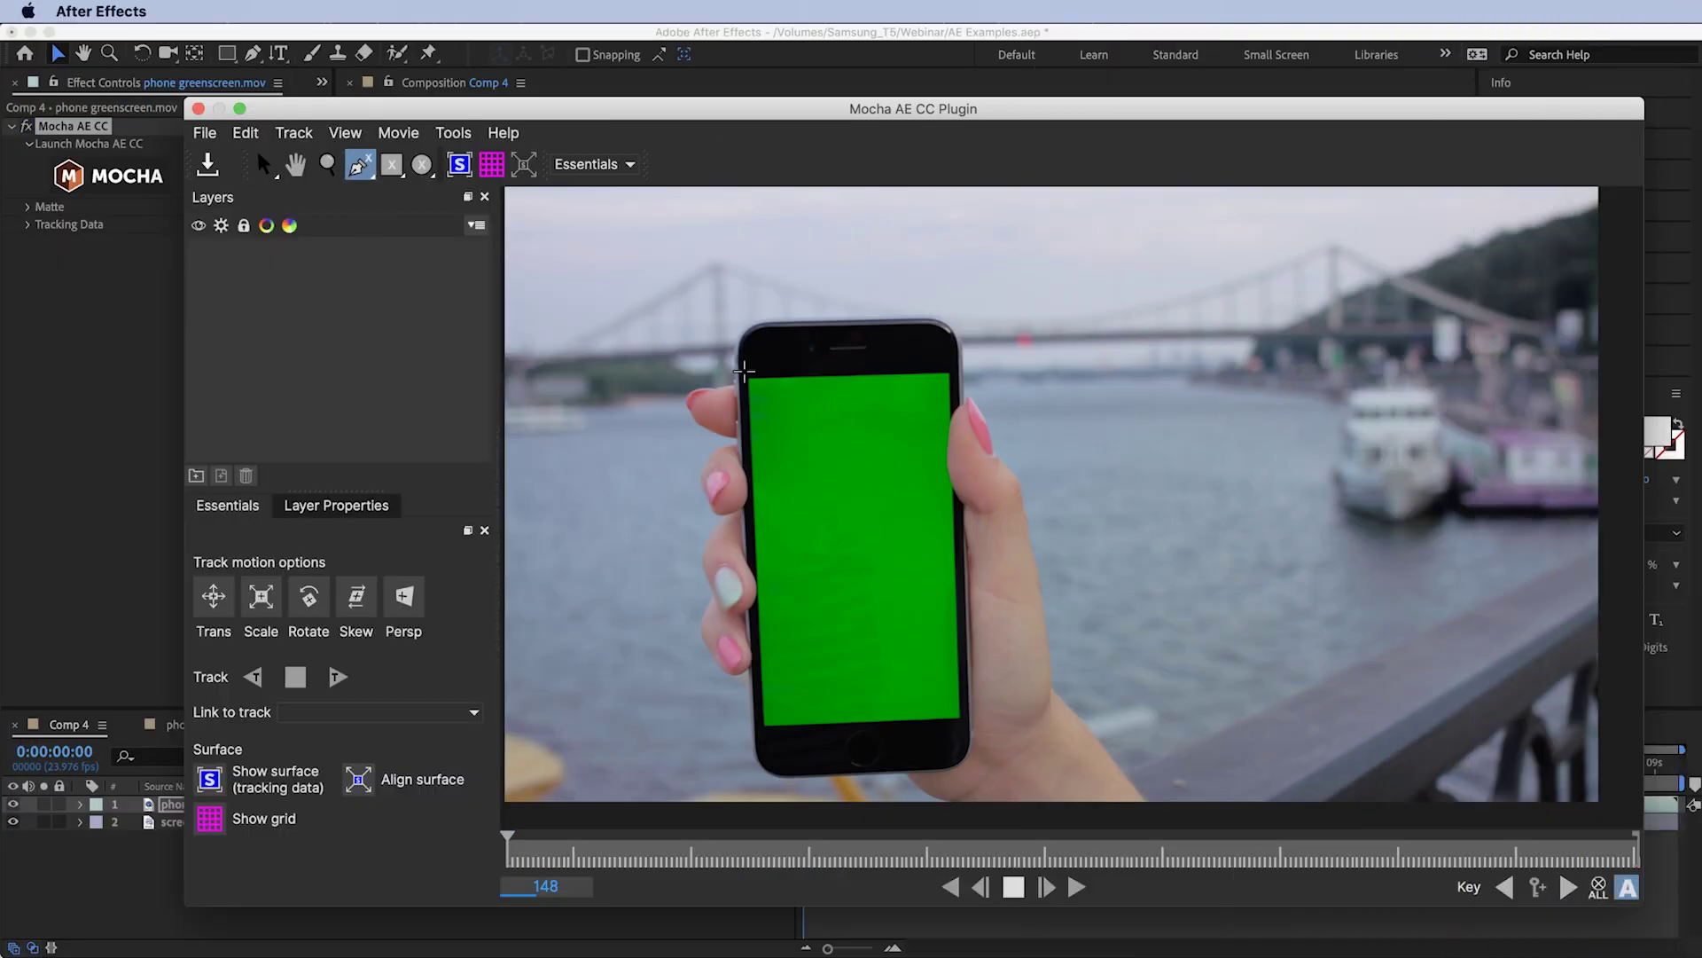
Draw a closed spline around the phone's green display, keeping the thumb outside the shape.
left_click(744, 369)
left_click(955, 361)
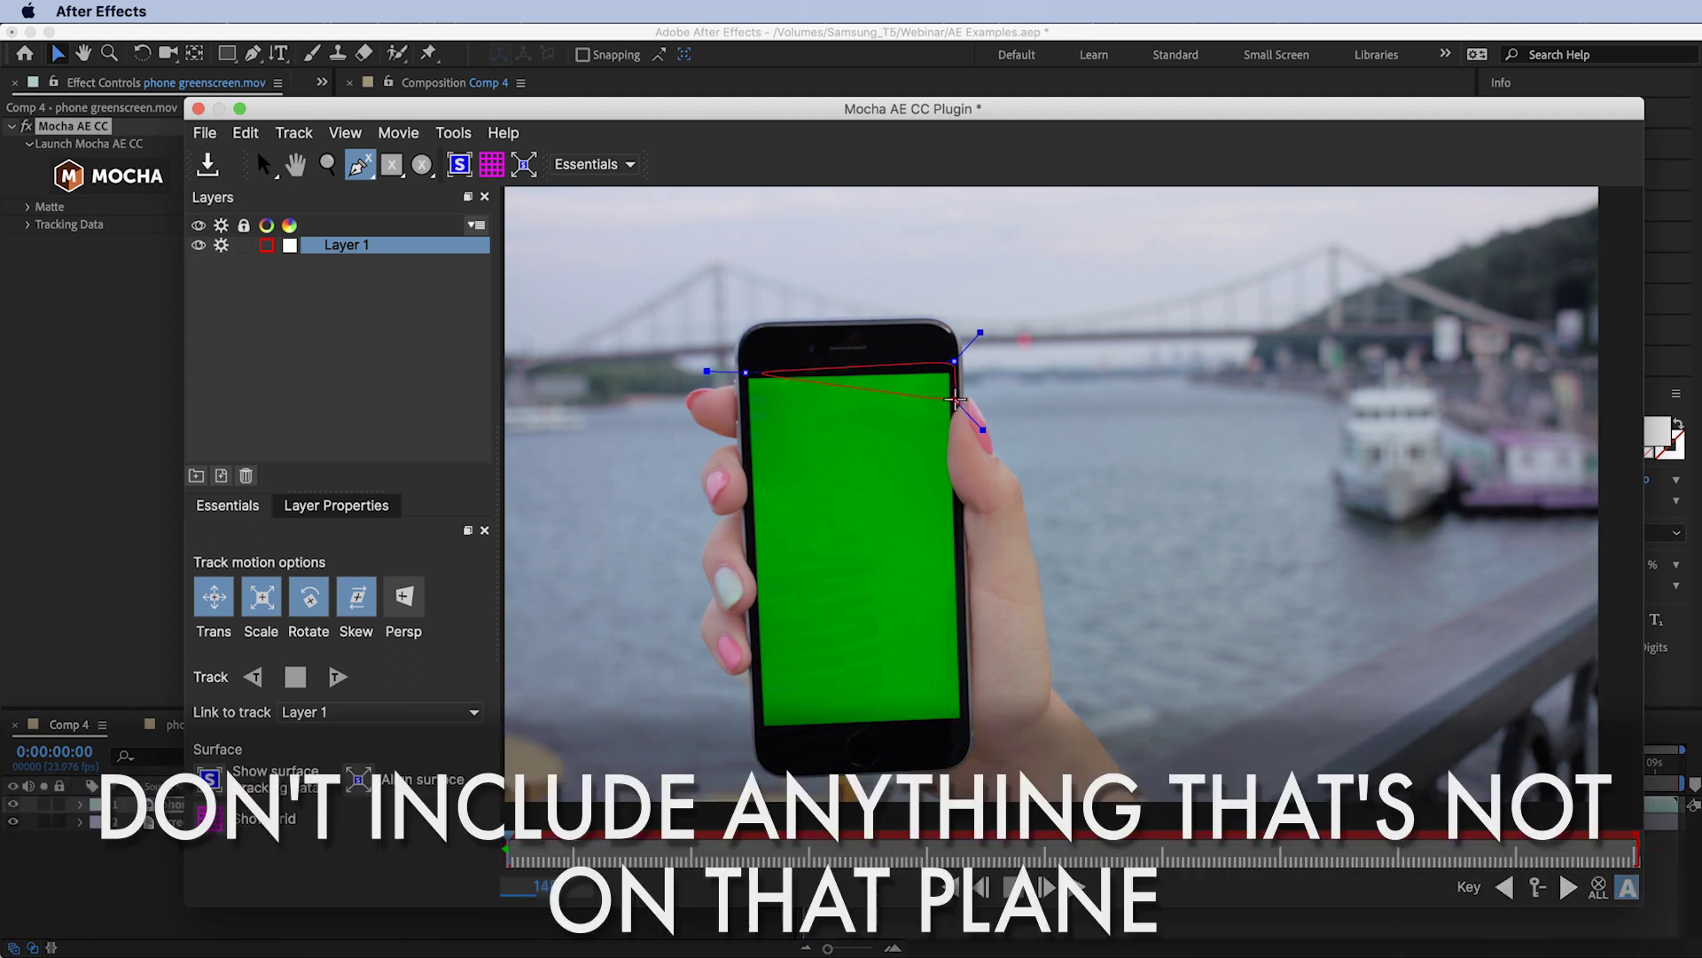
left_click(955, 401)
left_click(939, 446)
left_click(954, 507)
left_click(963, 732)
left_click(761, 729)
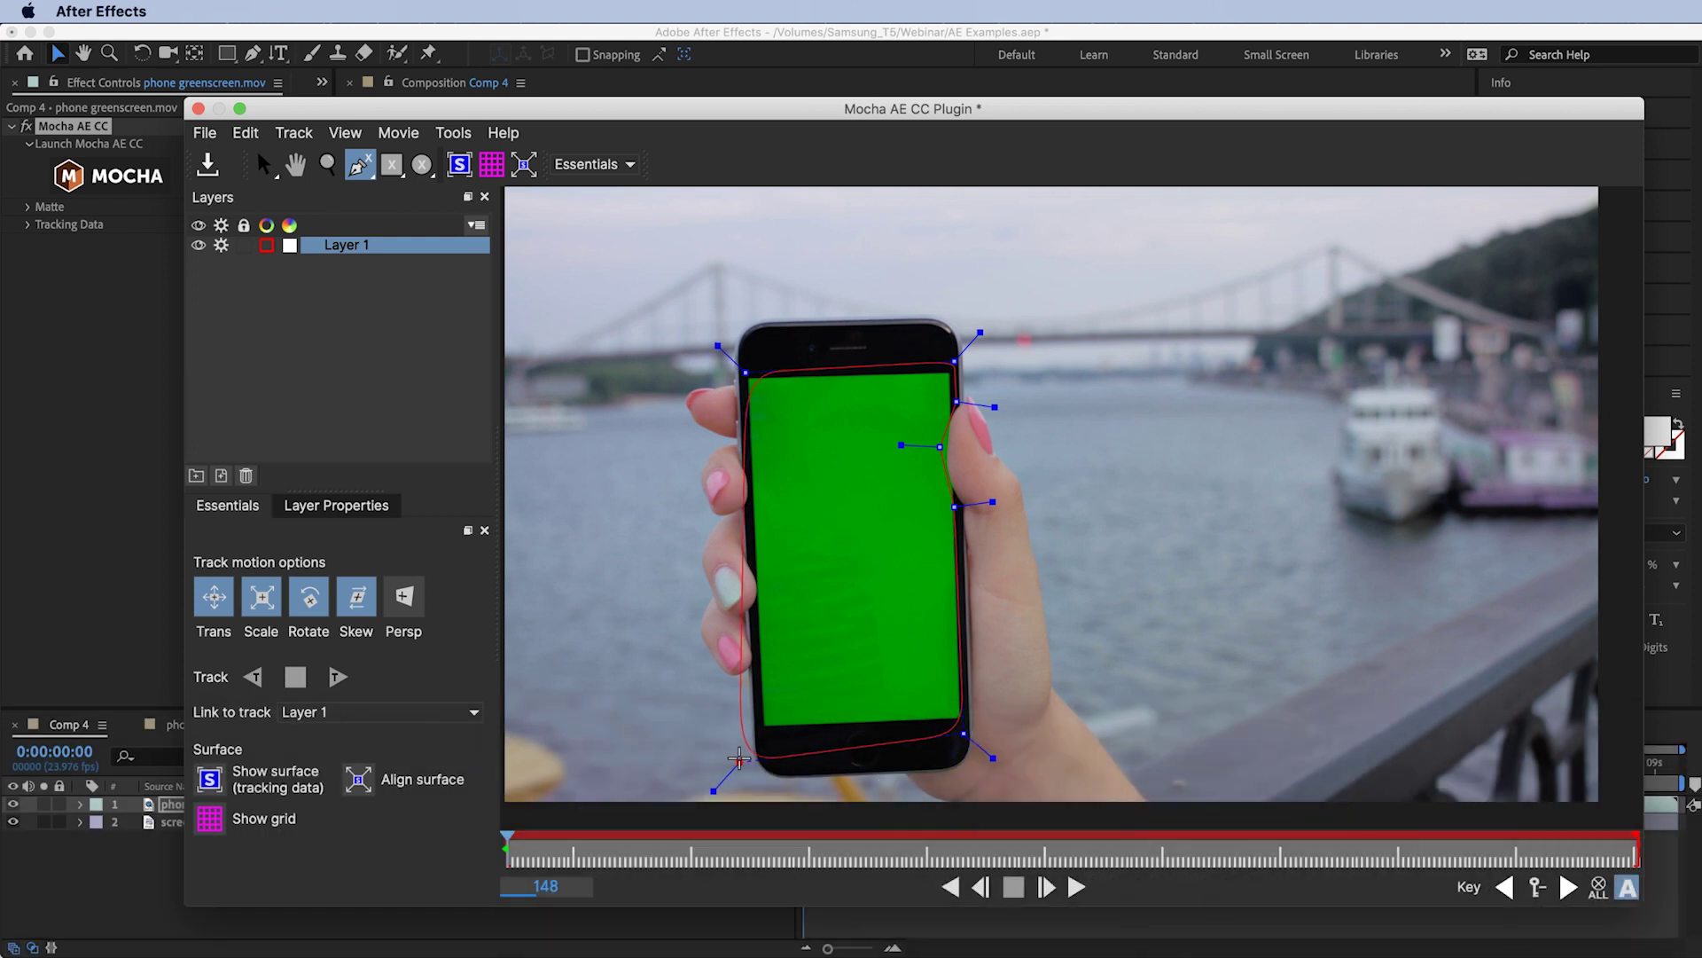
left_click(761, 589)
right_click(721, 578)
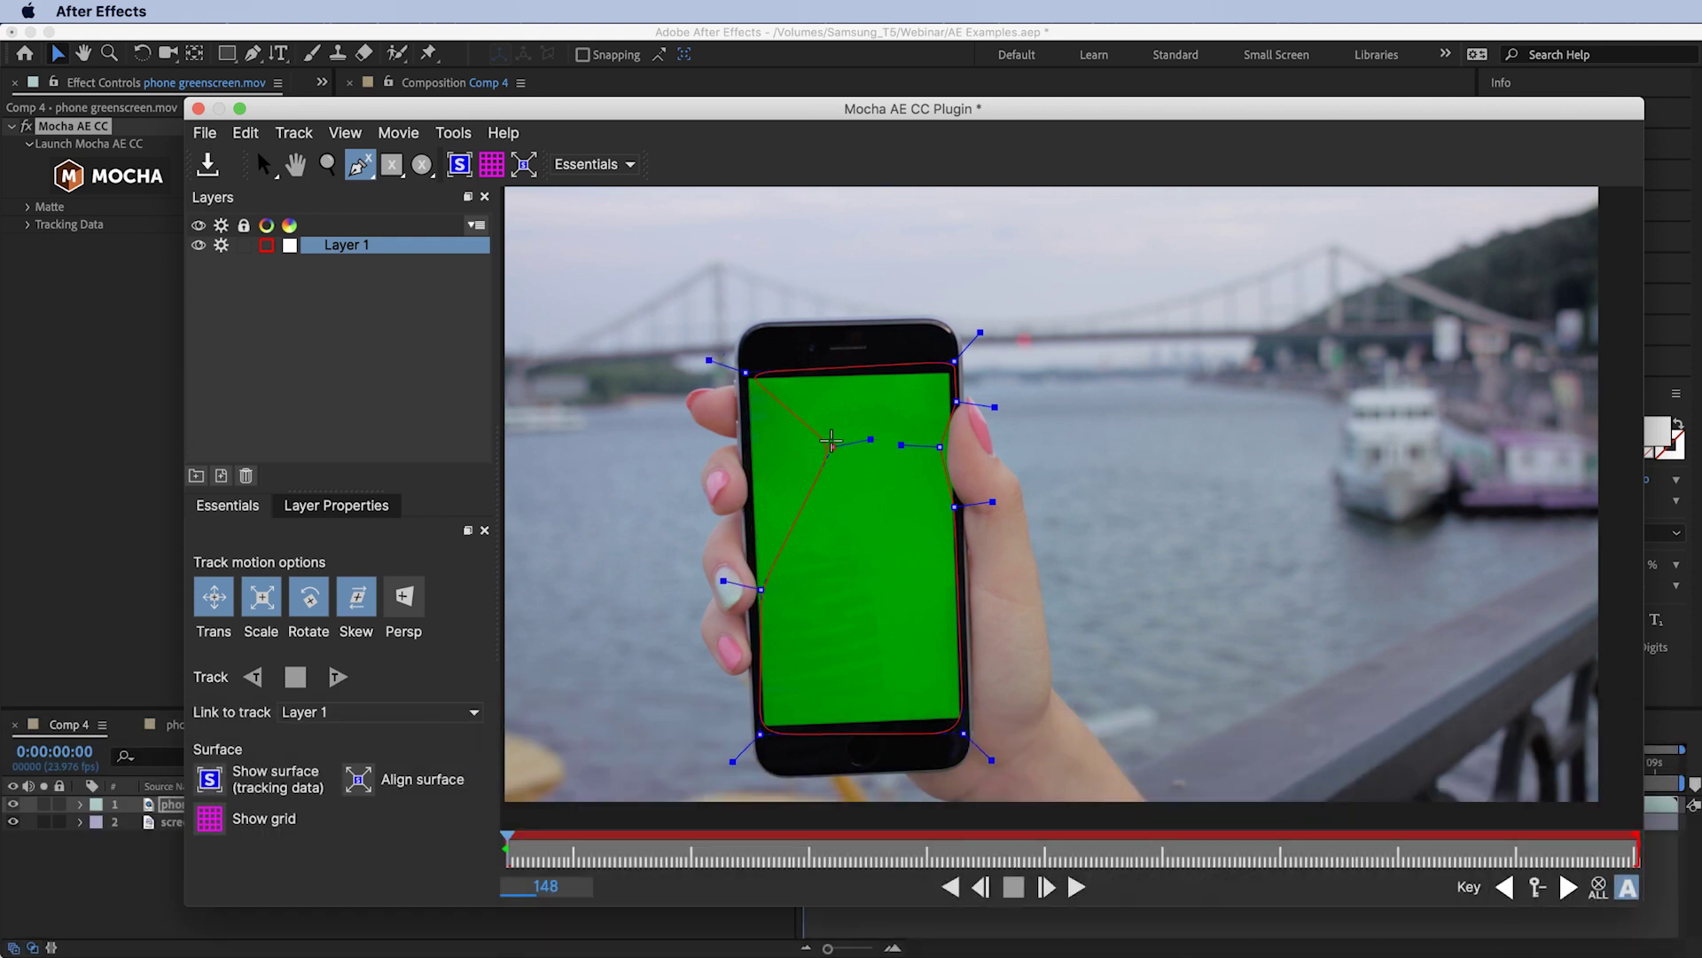
Refine the spline's corner points and curve handles along the phone's display, and enable perspective tracking.
key("s")
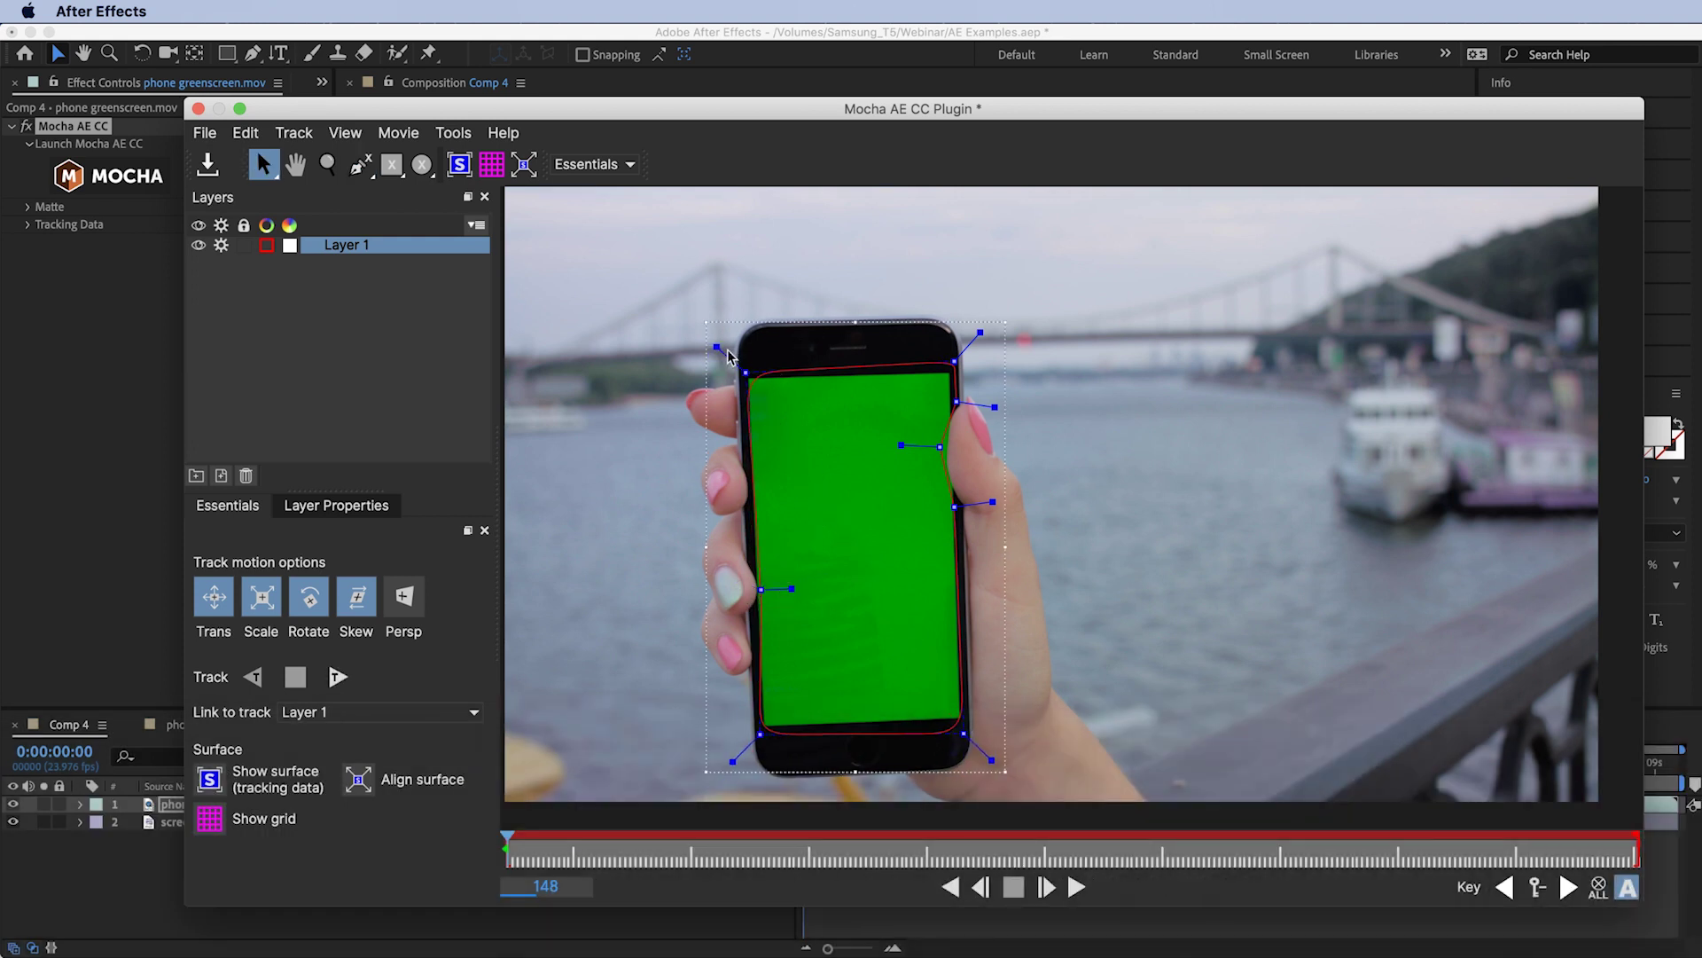
left_click_drag(718, 348, 710, 341)
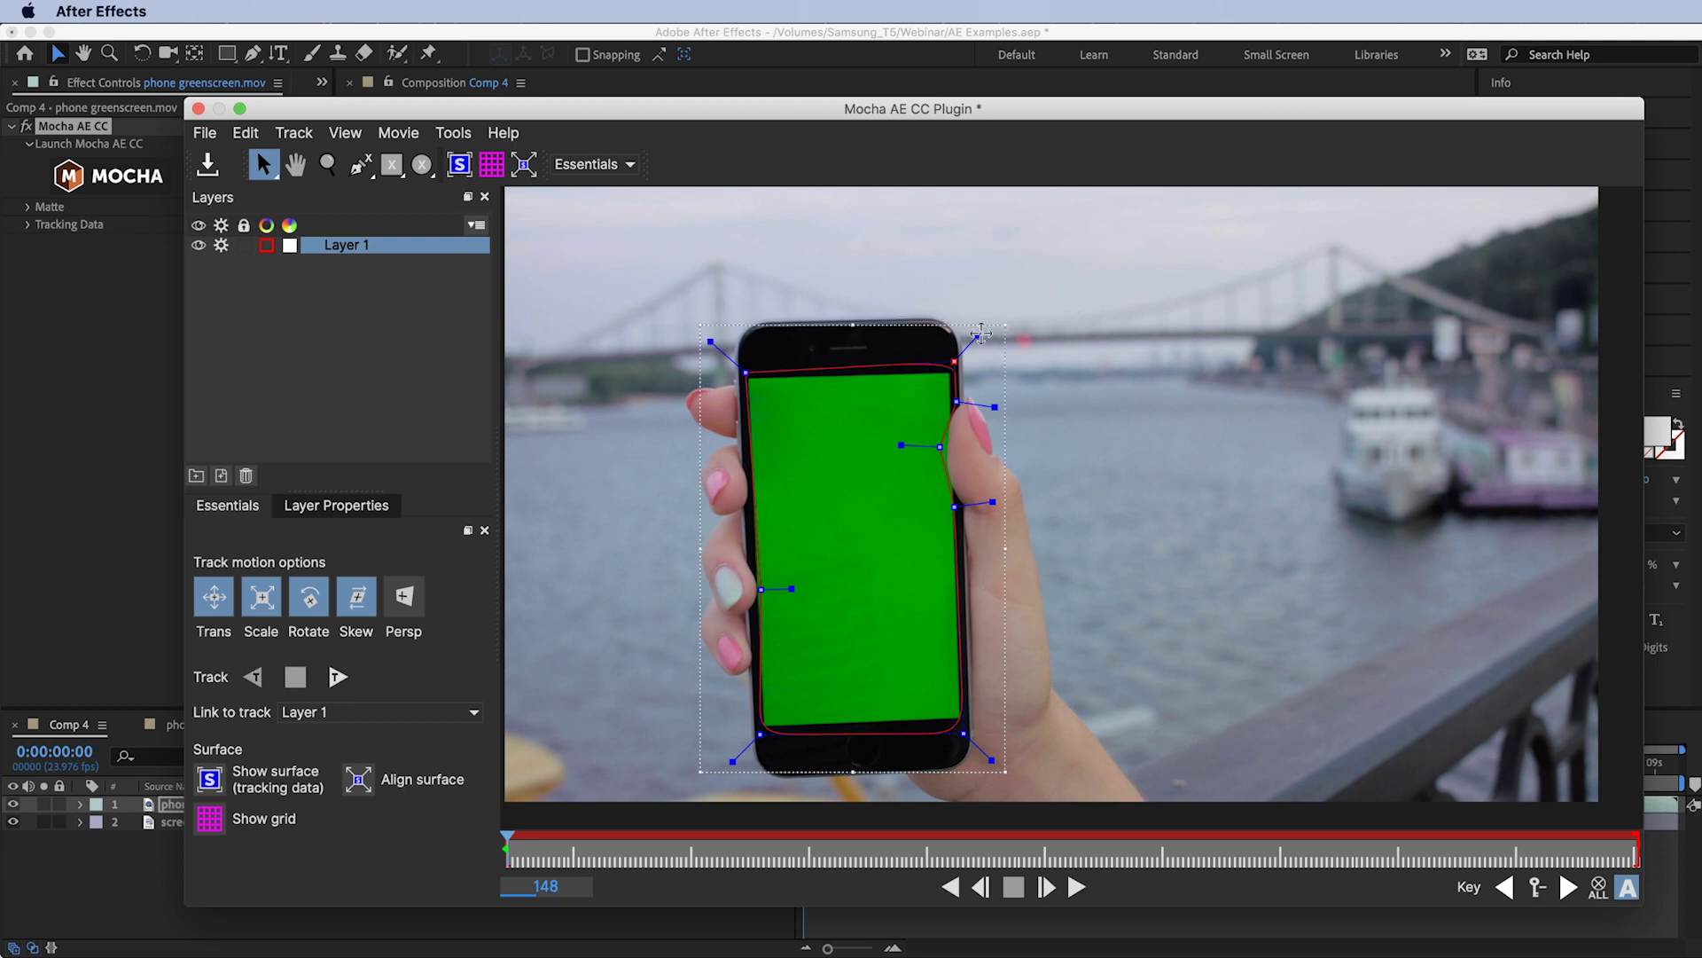
left_click(405, 602)
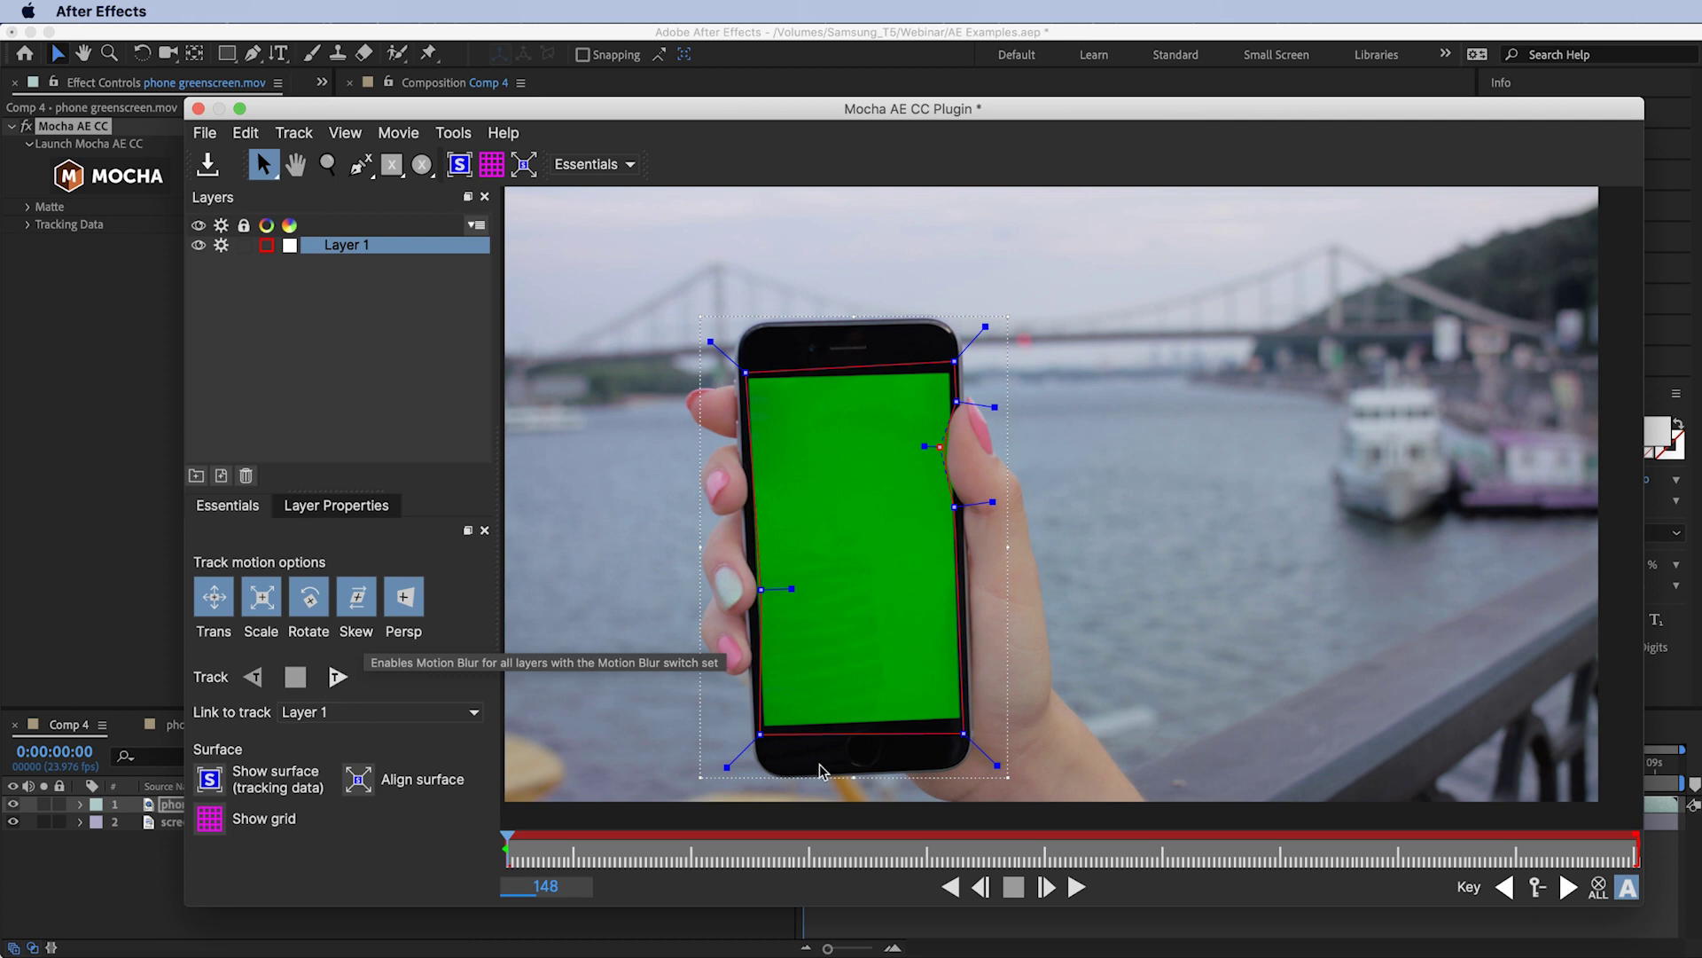
left_click_drag(963, 733, 964, 726)
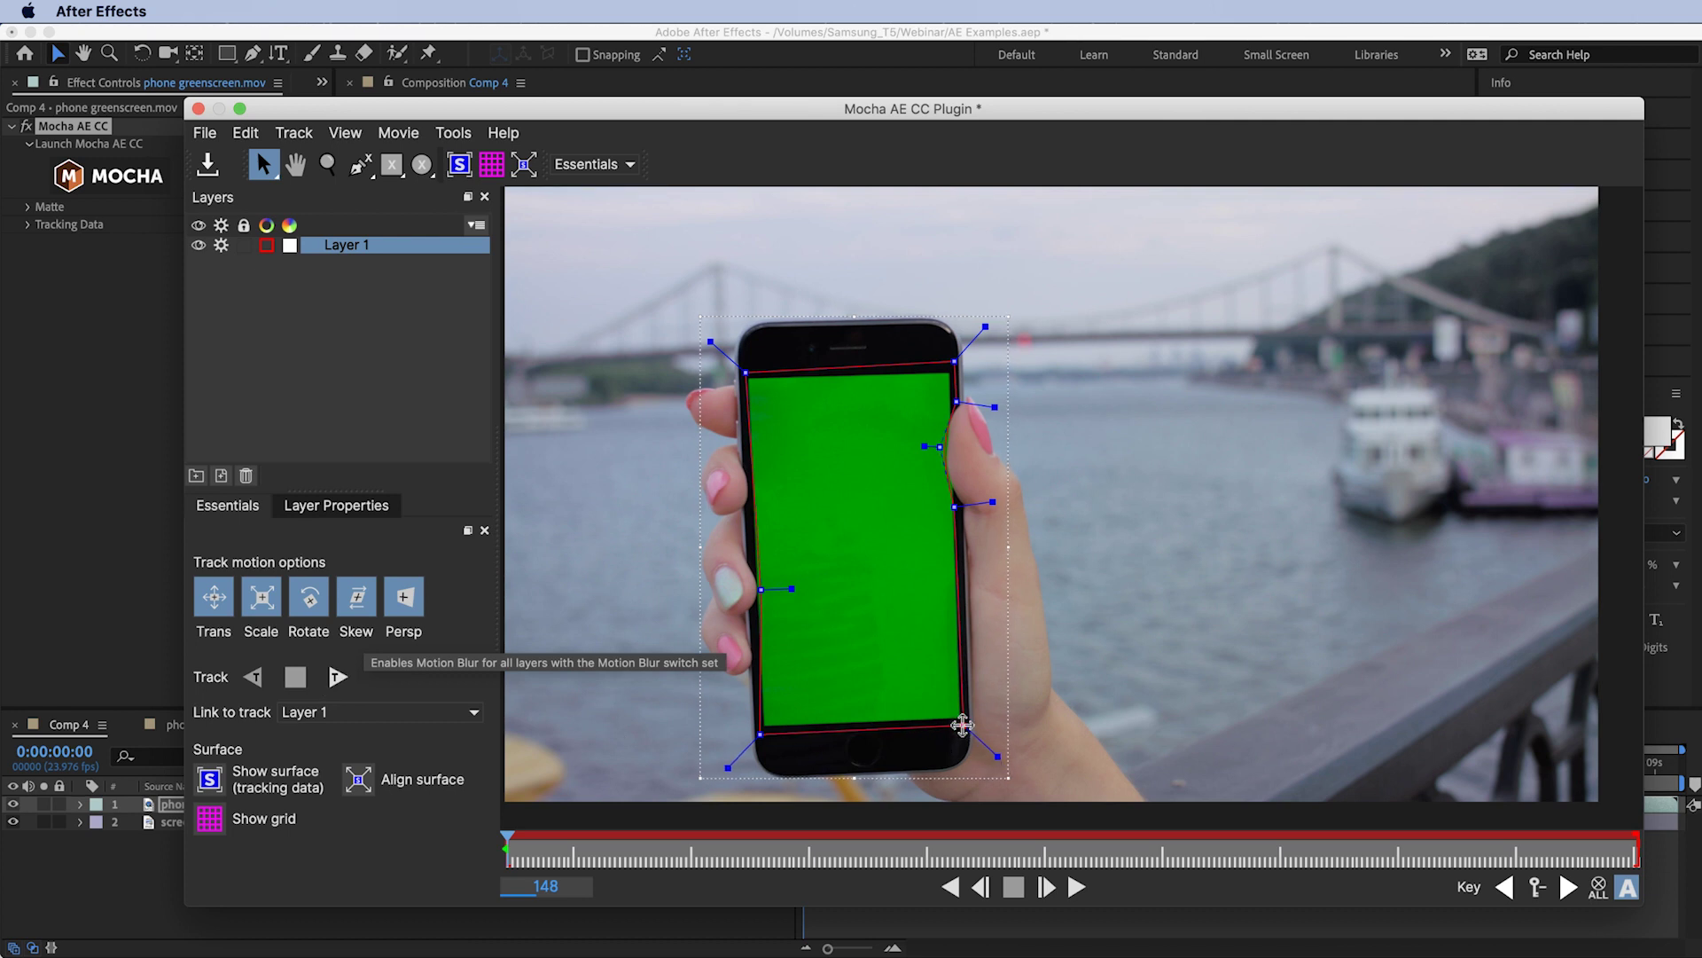
Track the spline forward through the clip and scrub the timeline to check the track for drift.
left_click(352, 677)
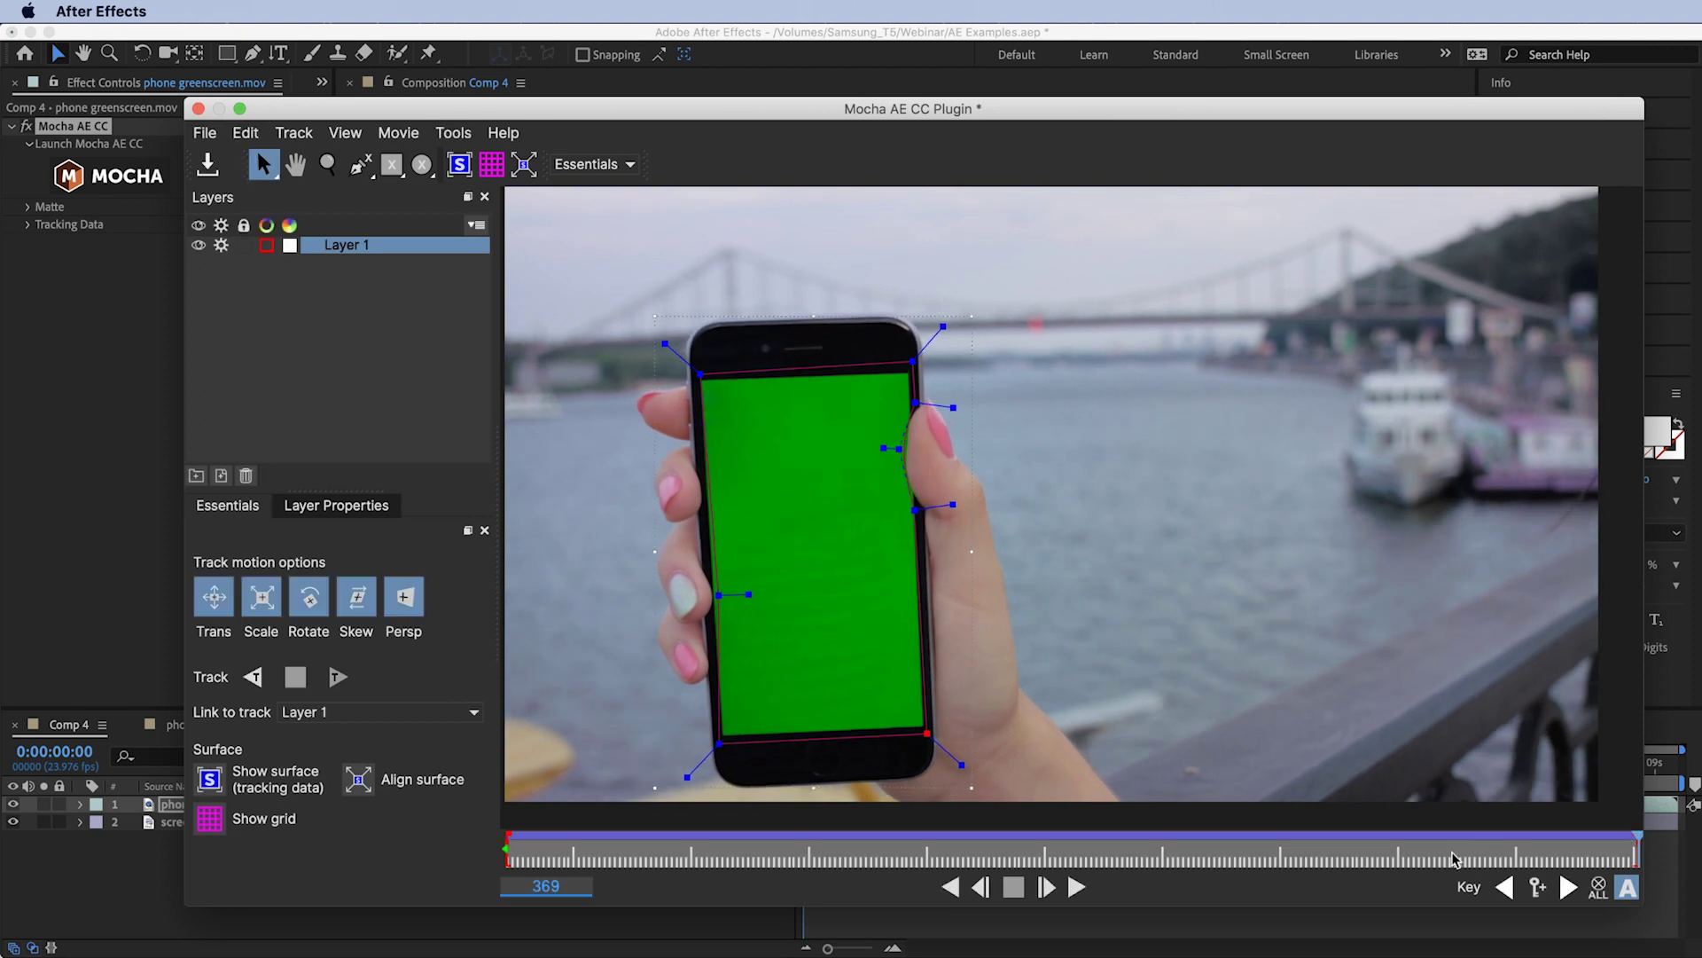
left_click_drag(588, 833, 946, 849)
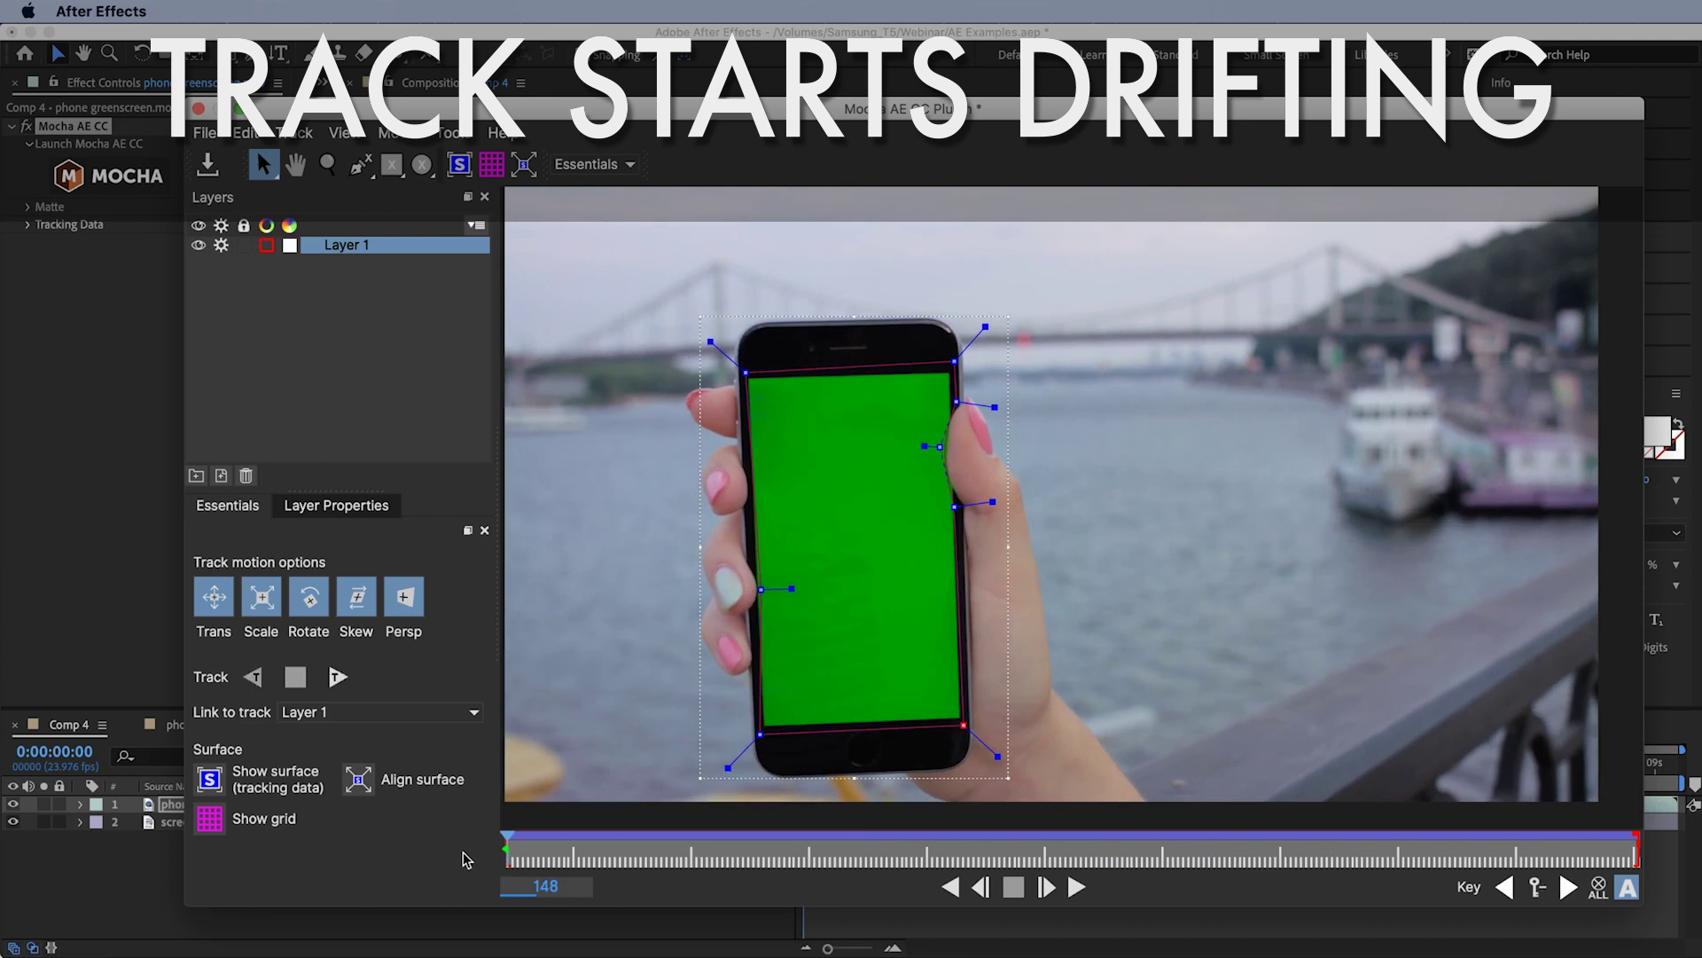
Close Mocha without saving the changes and delete the Mocha AE CC effect from the phone footage.
left_click(198, 108)
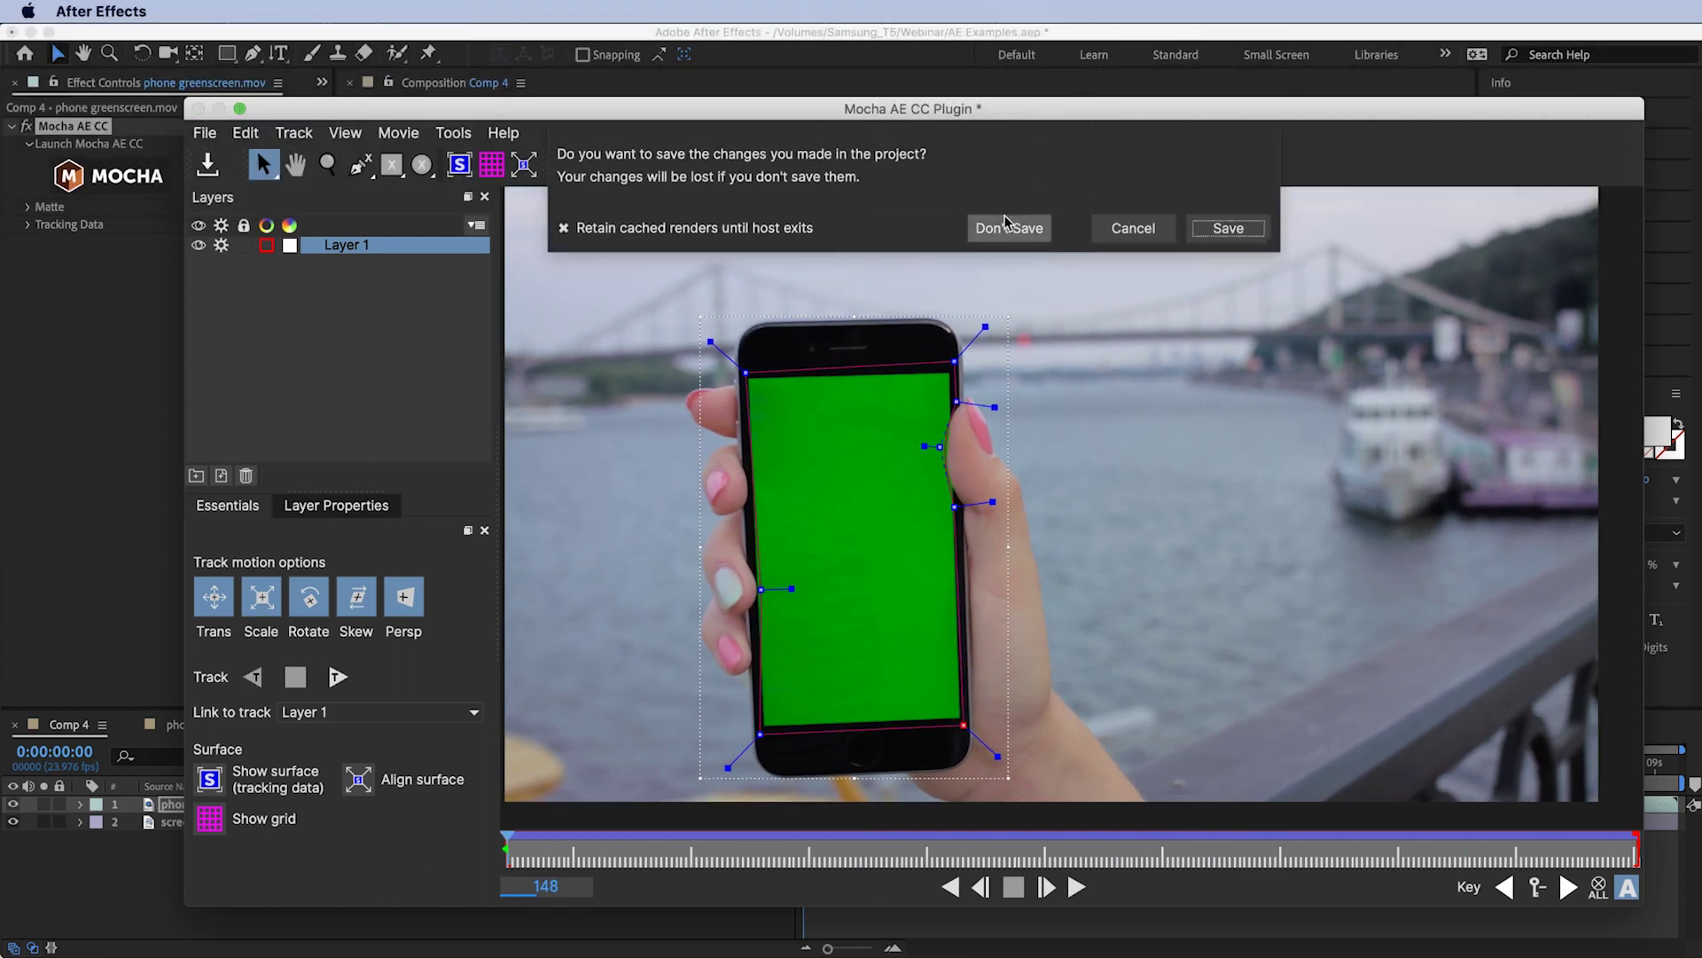
left_click(1006, 227)
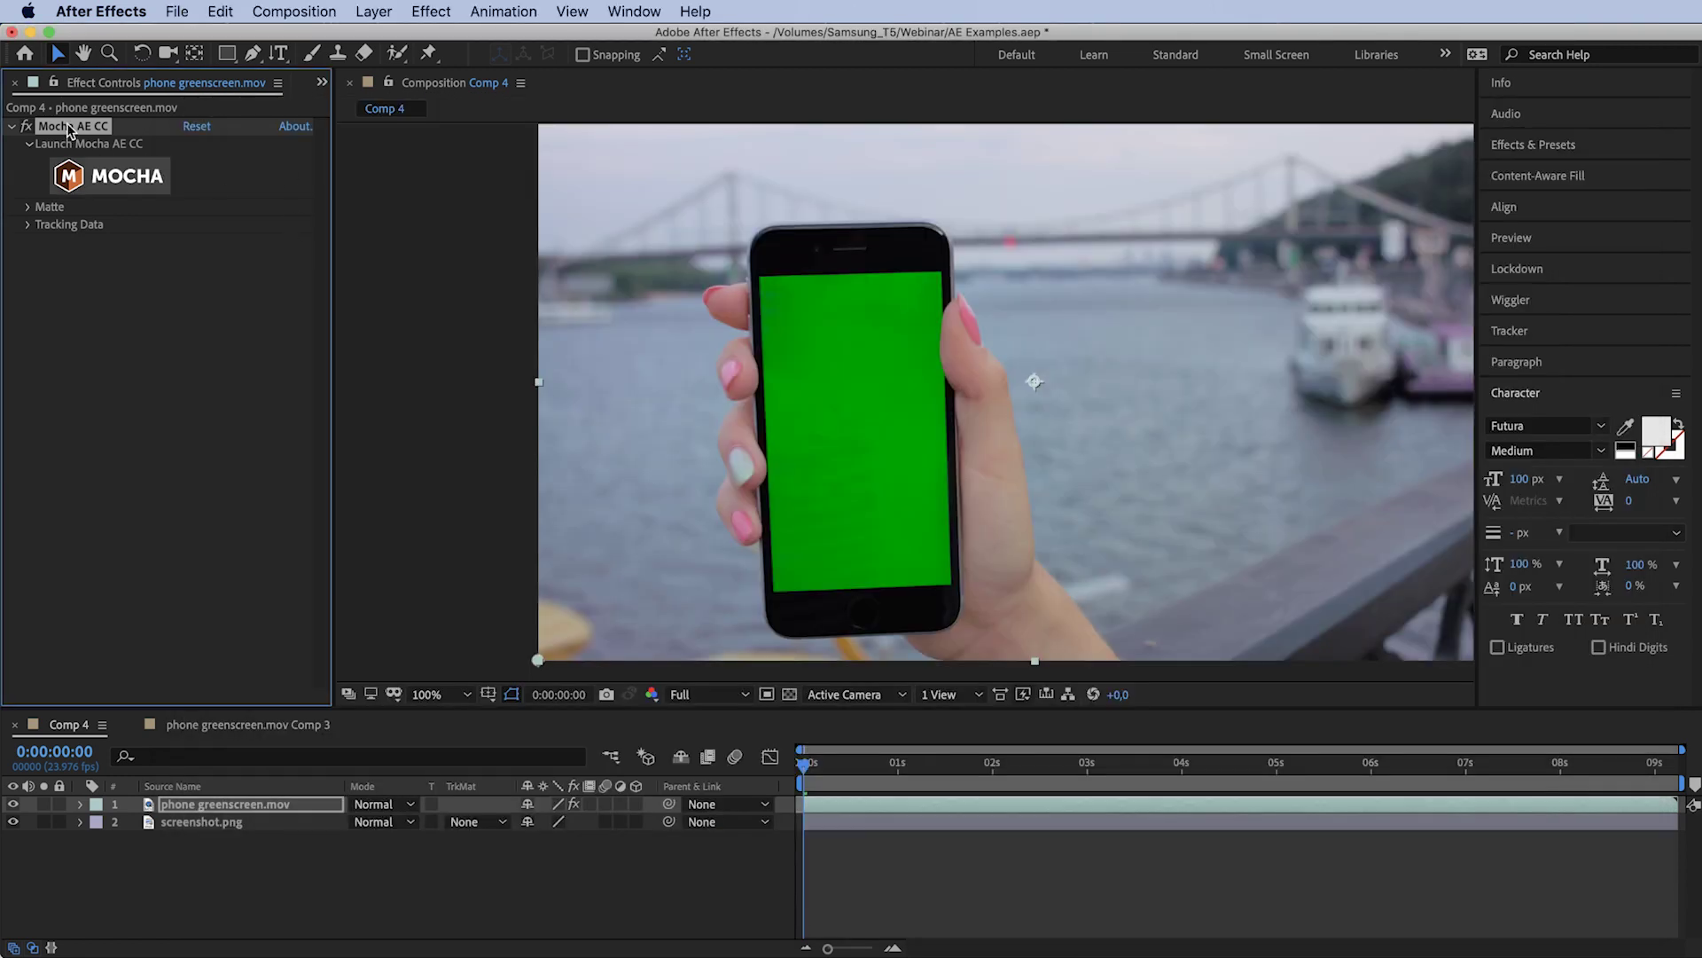
key("Delete")
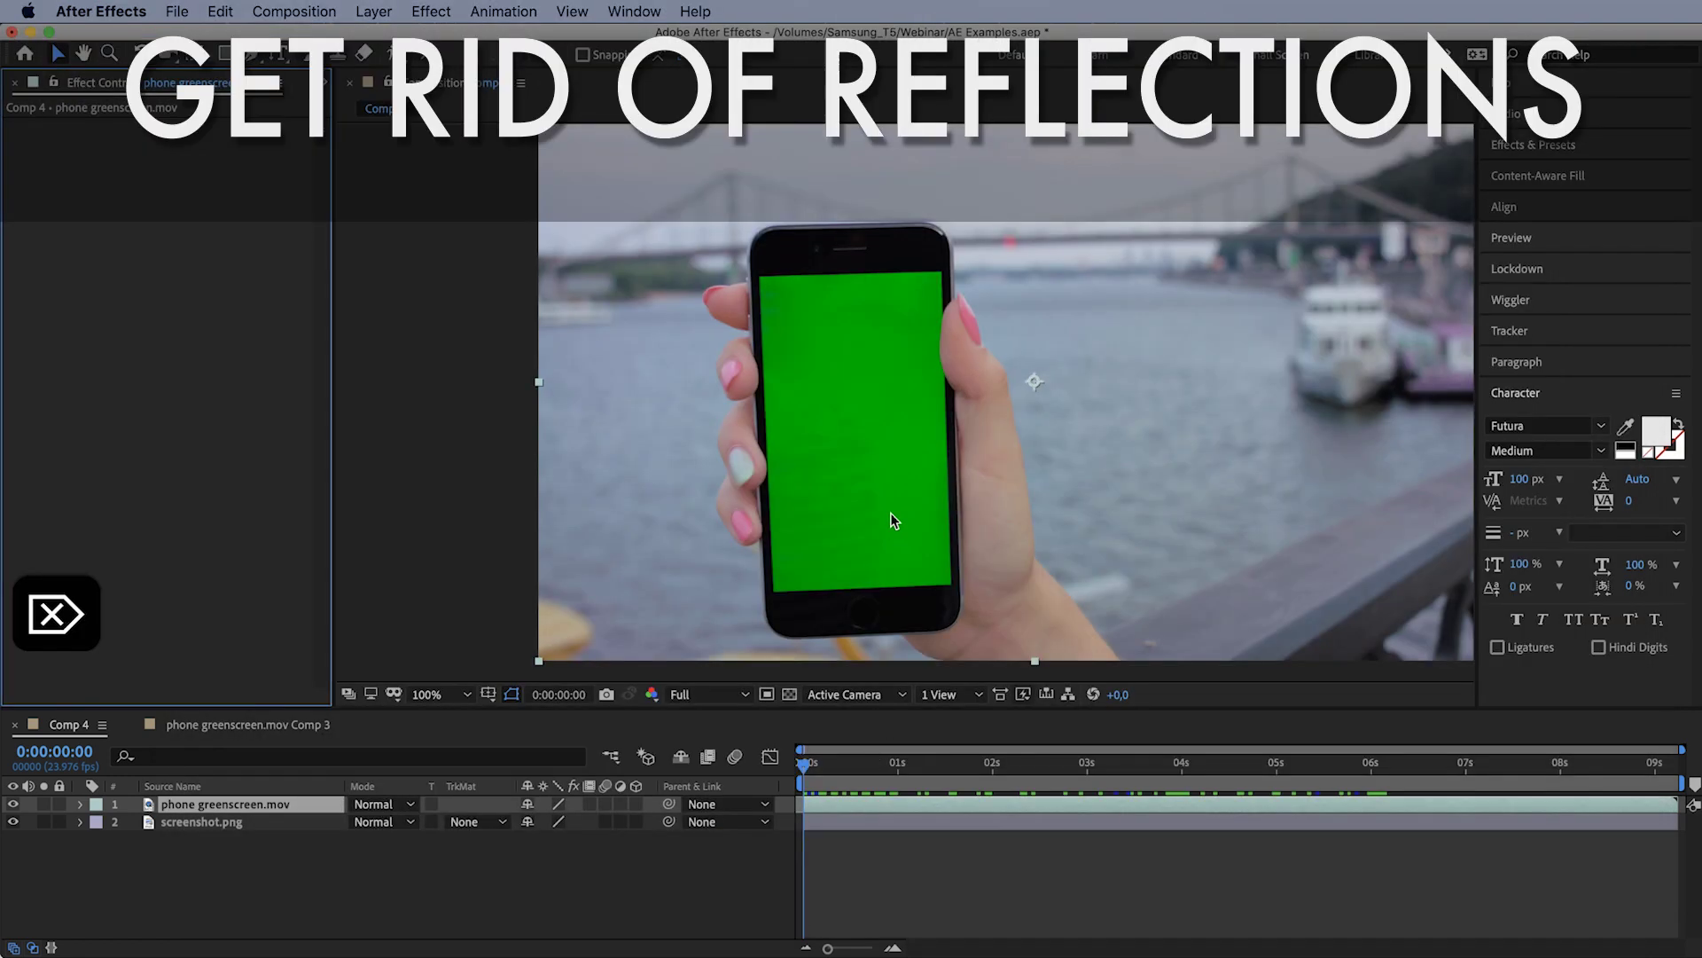
Apply Keylight (1.2) to phone greenscreen.mov and sample the phone display's green as the Screen Colour.
left_click_drag(871, 465, 907, 445)
key("period")
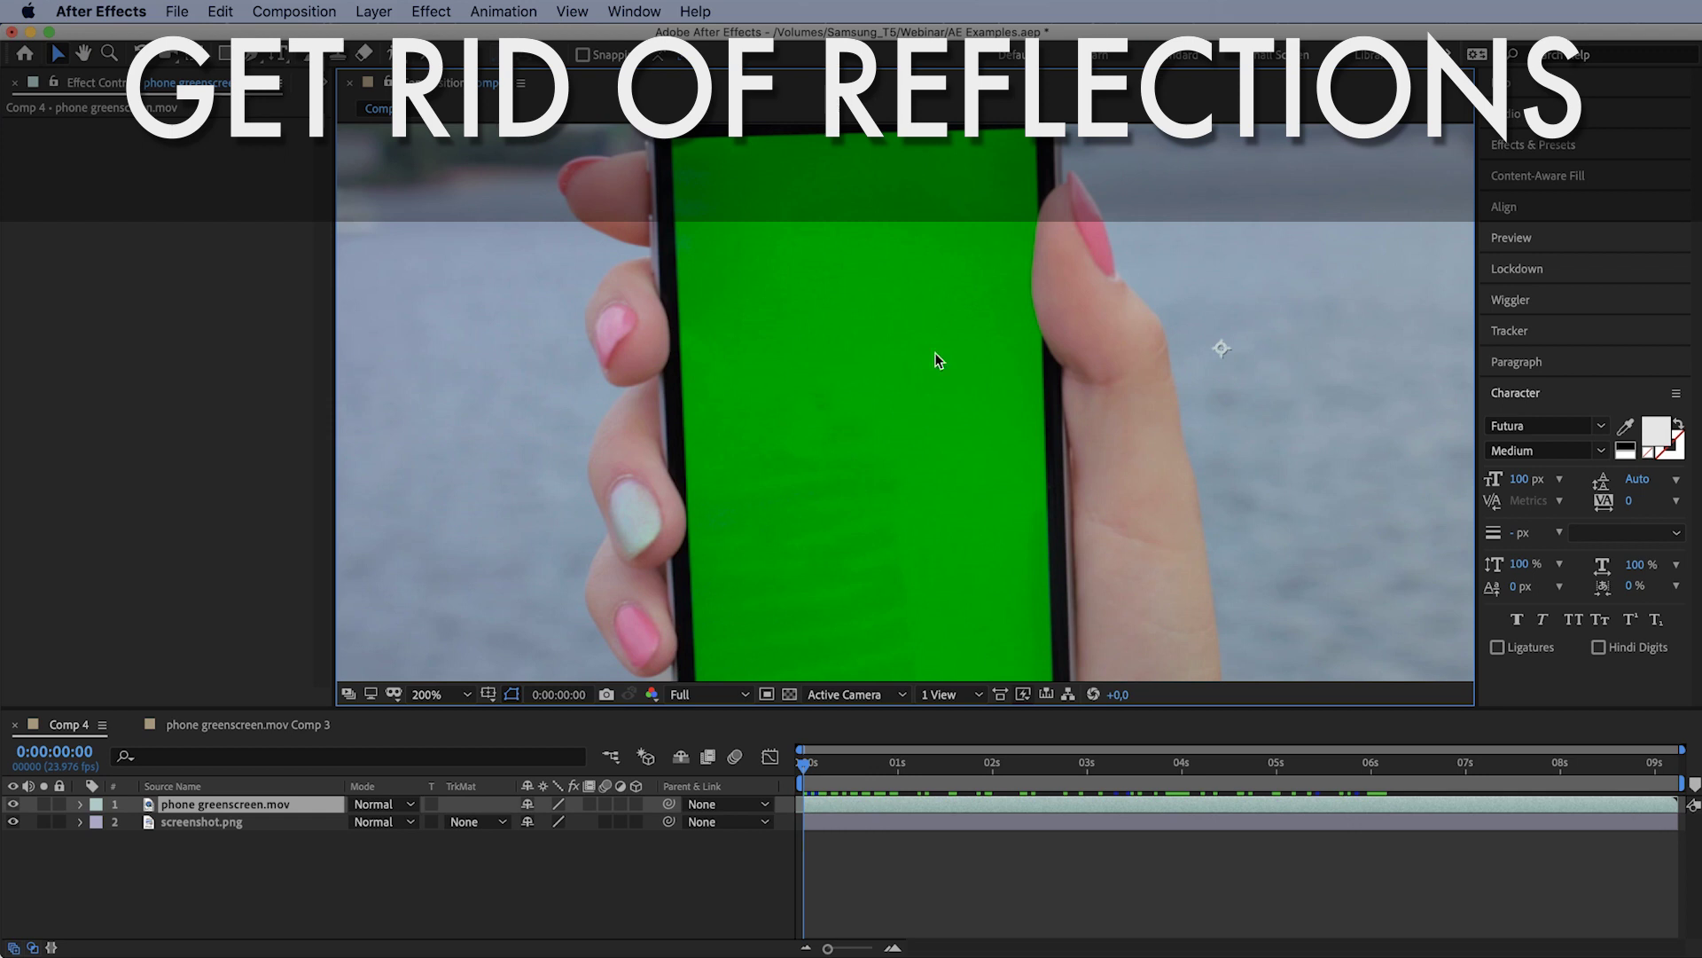
key("comma")
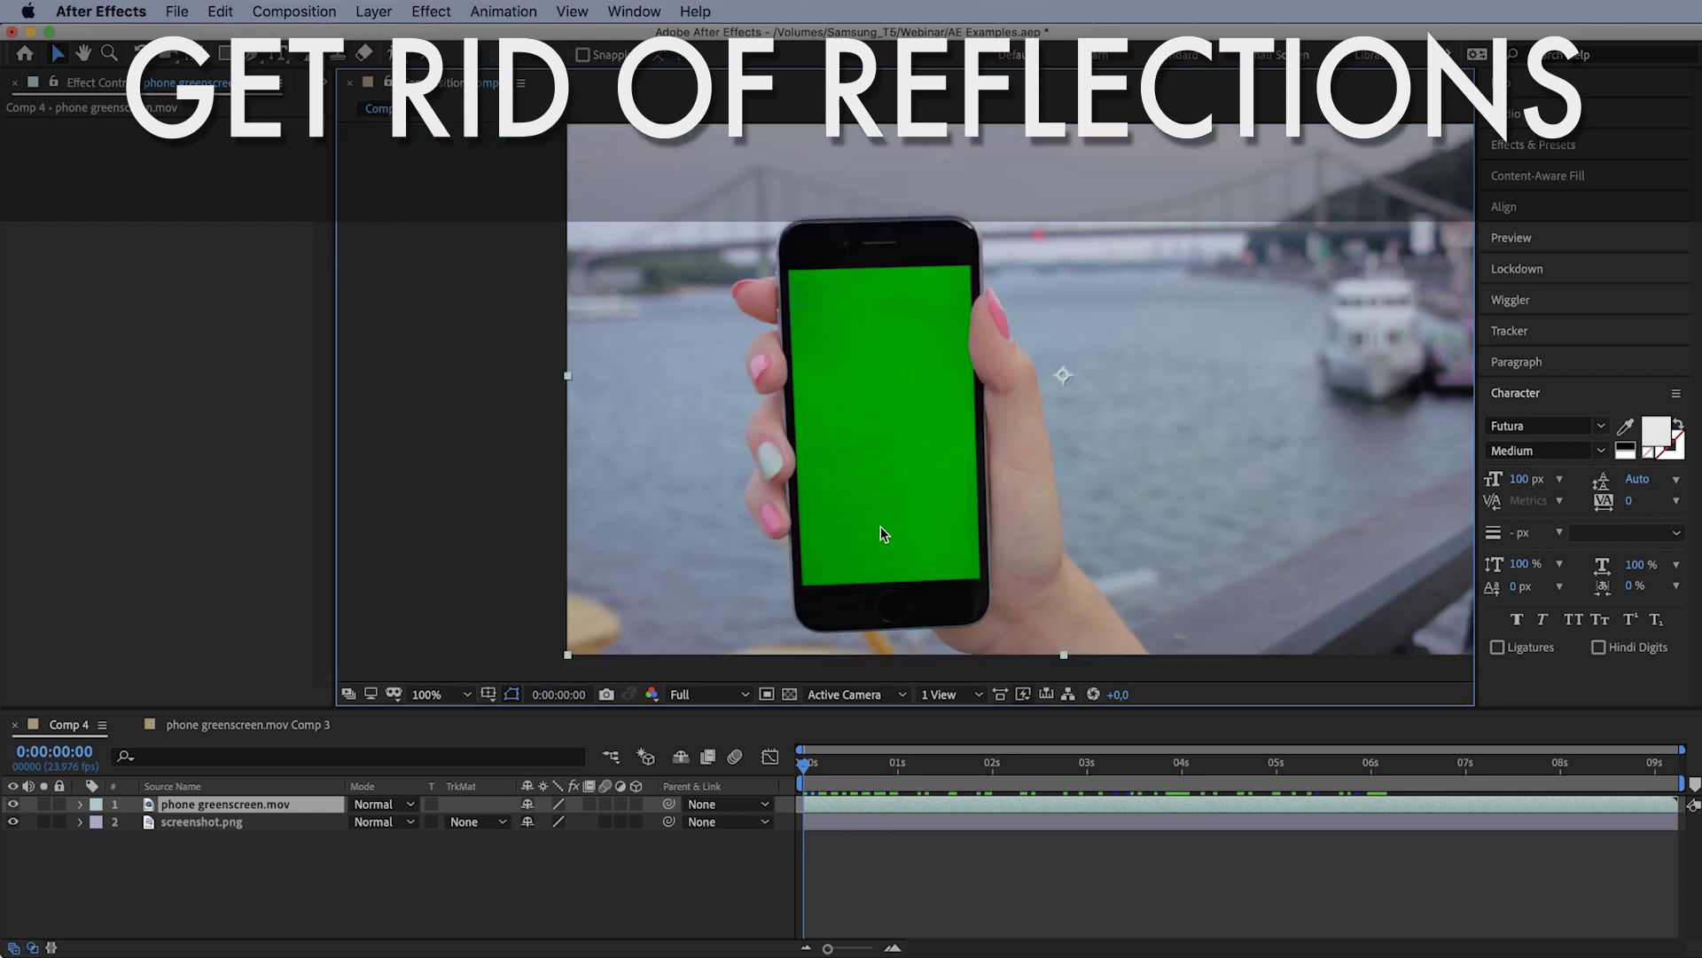
key("ctrl+space")
type("ke")
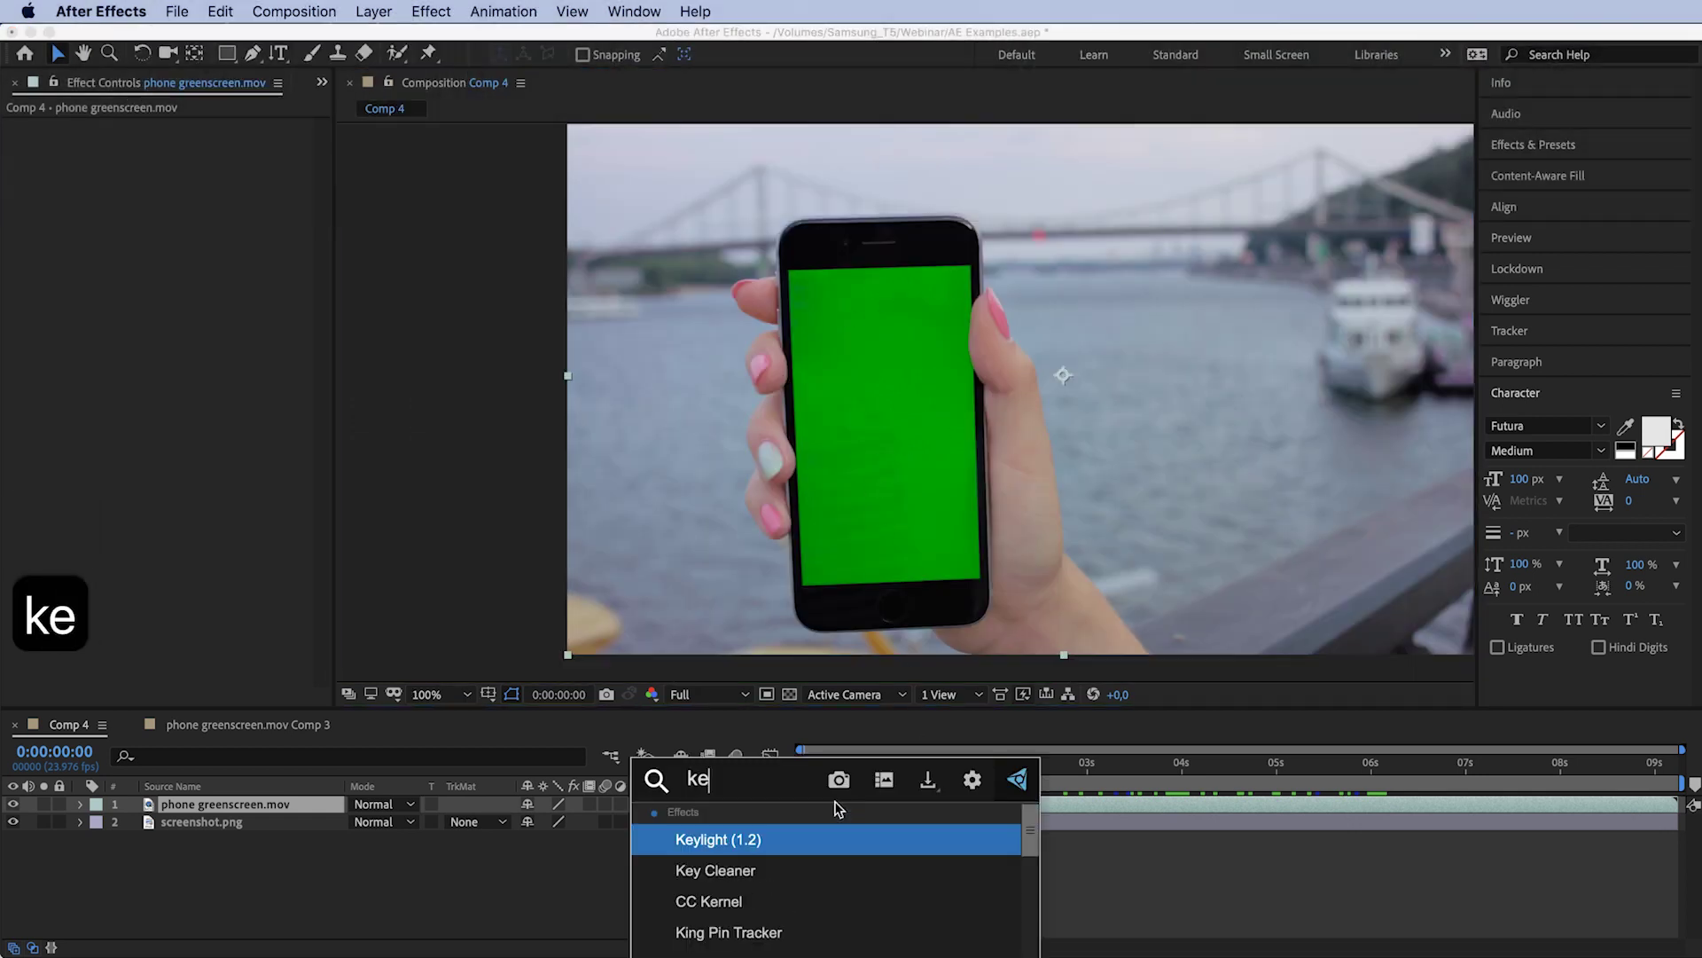
key("Return")
left_click(221, 257)
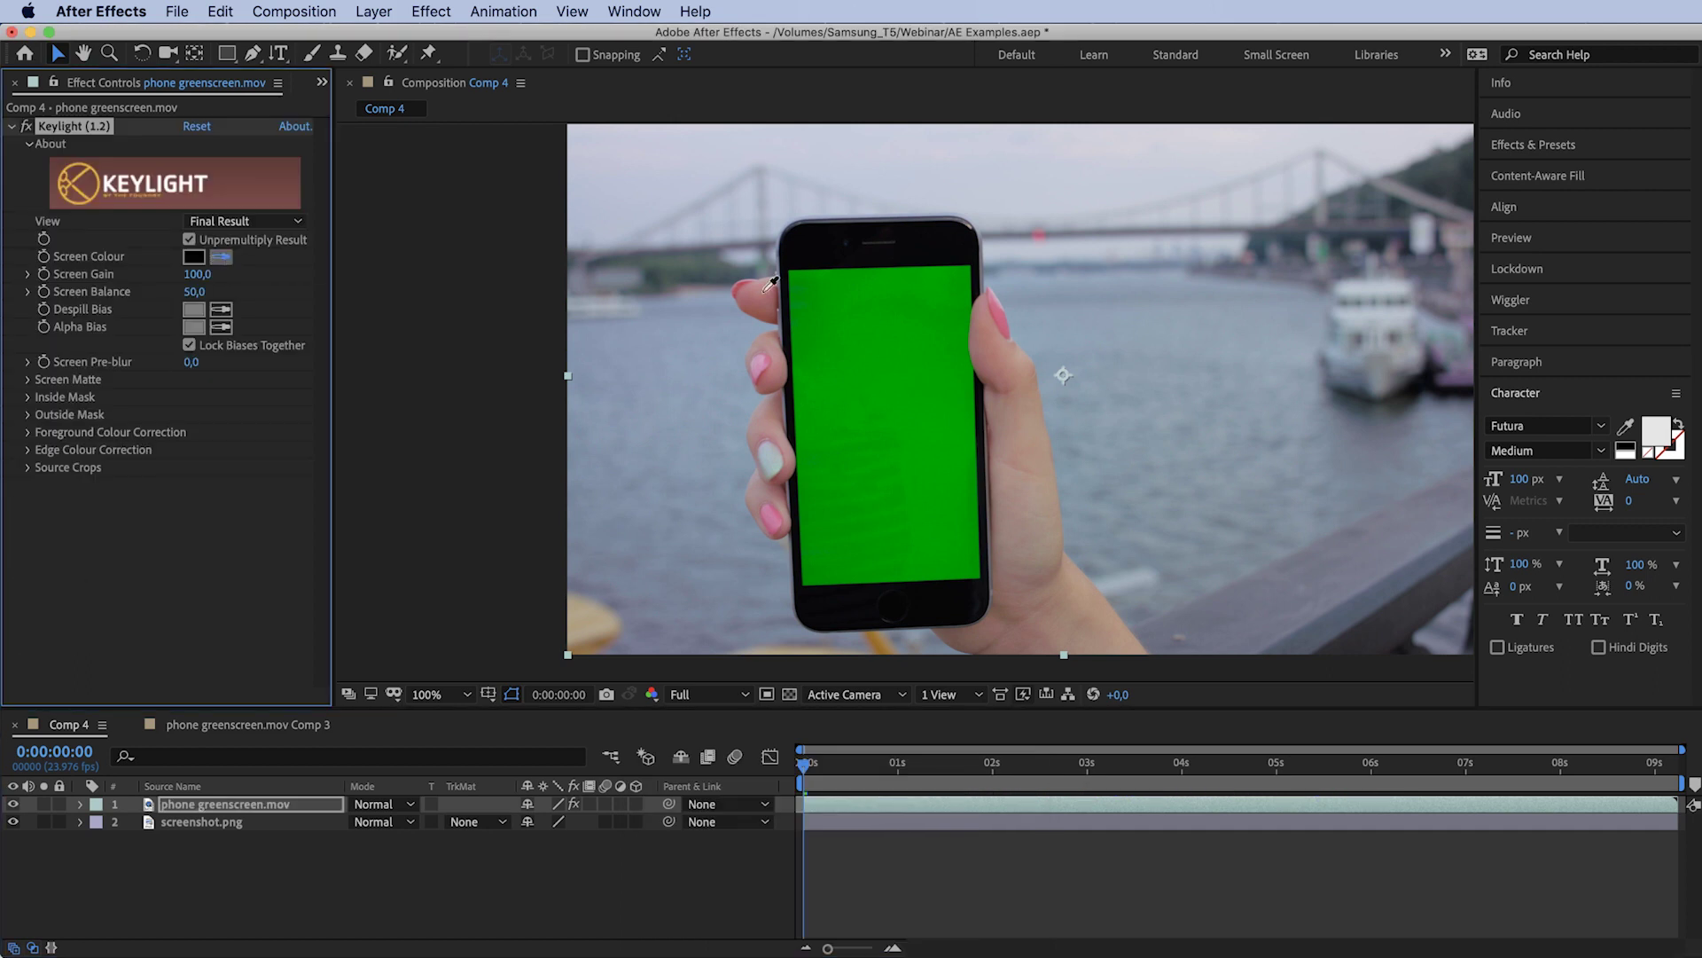
left_click(934, 379)
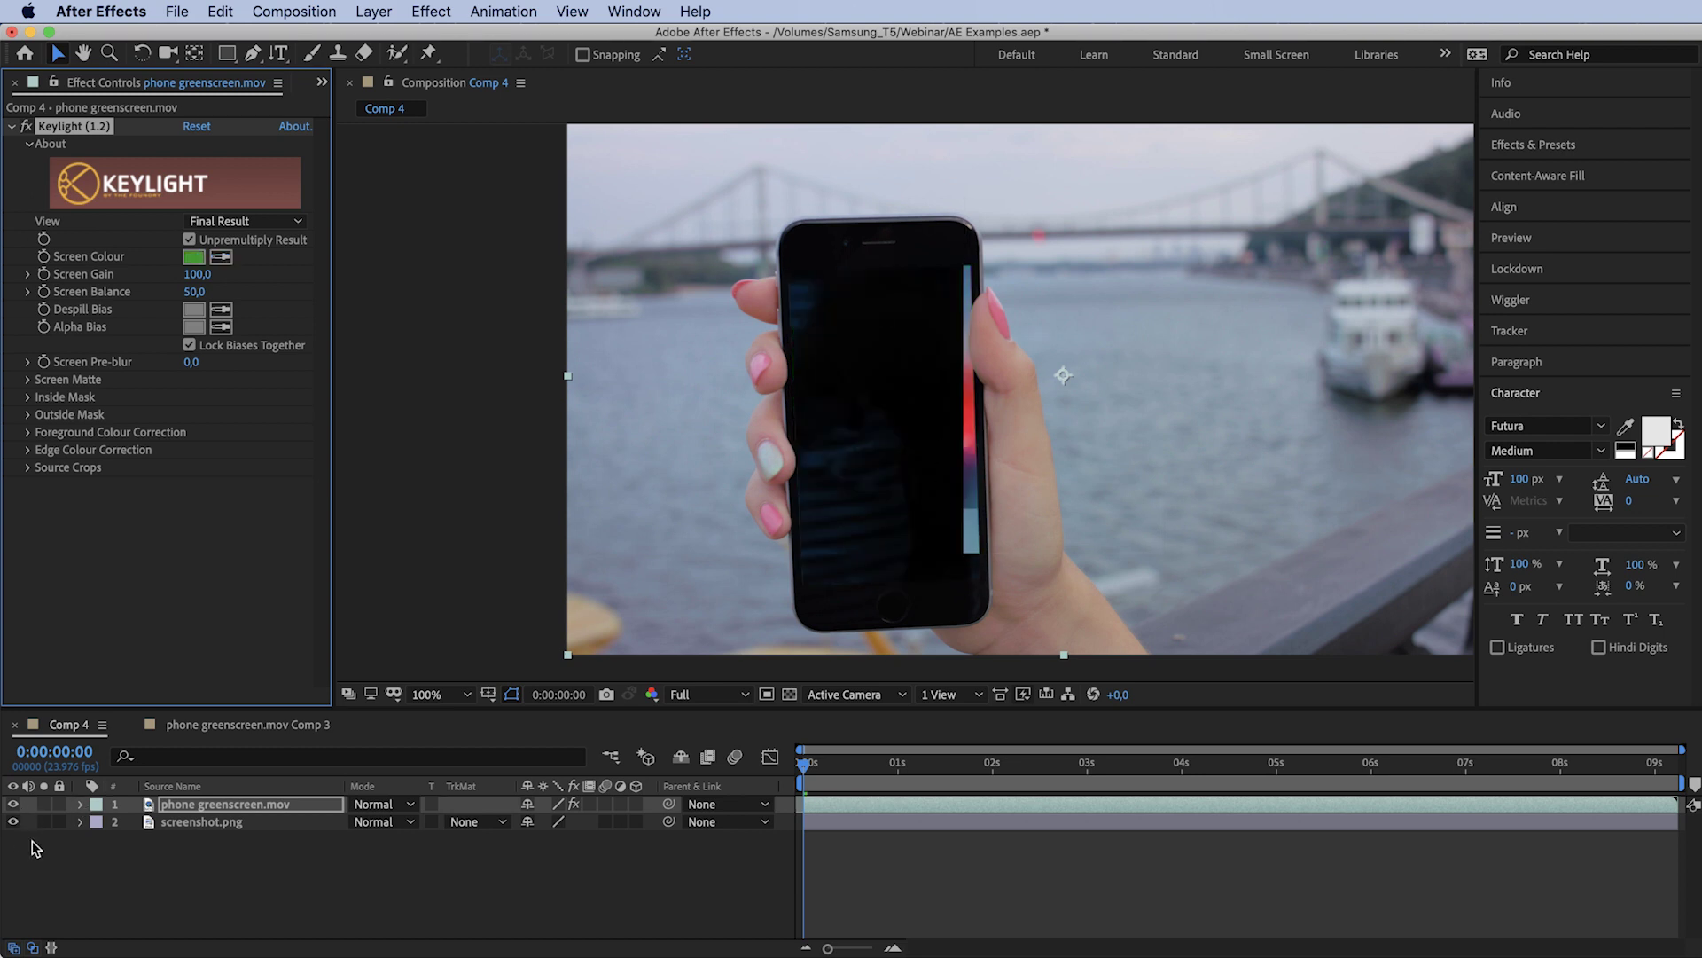
Toggle the phone footage to check the image beneath it, and hide the screenshot.png layer to inspect the key.
left_click(13, 803)
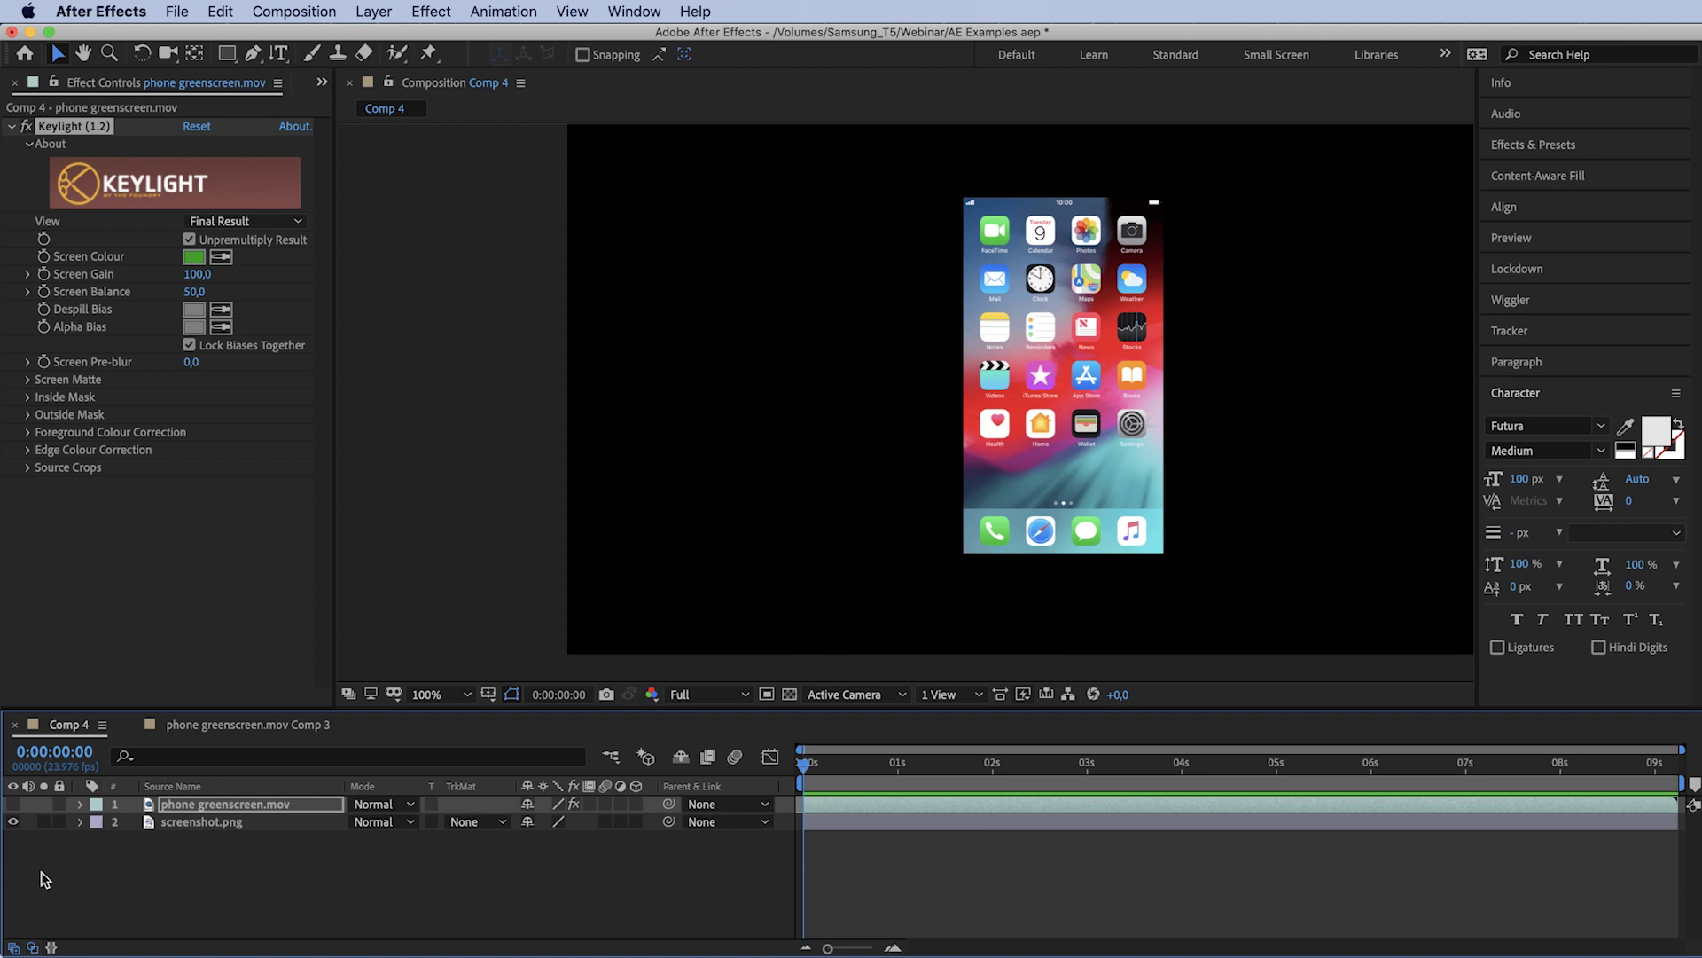
left_click(14, 804)
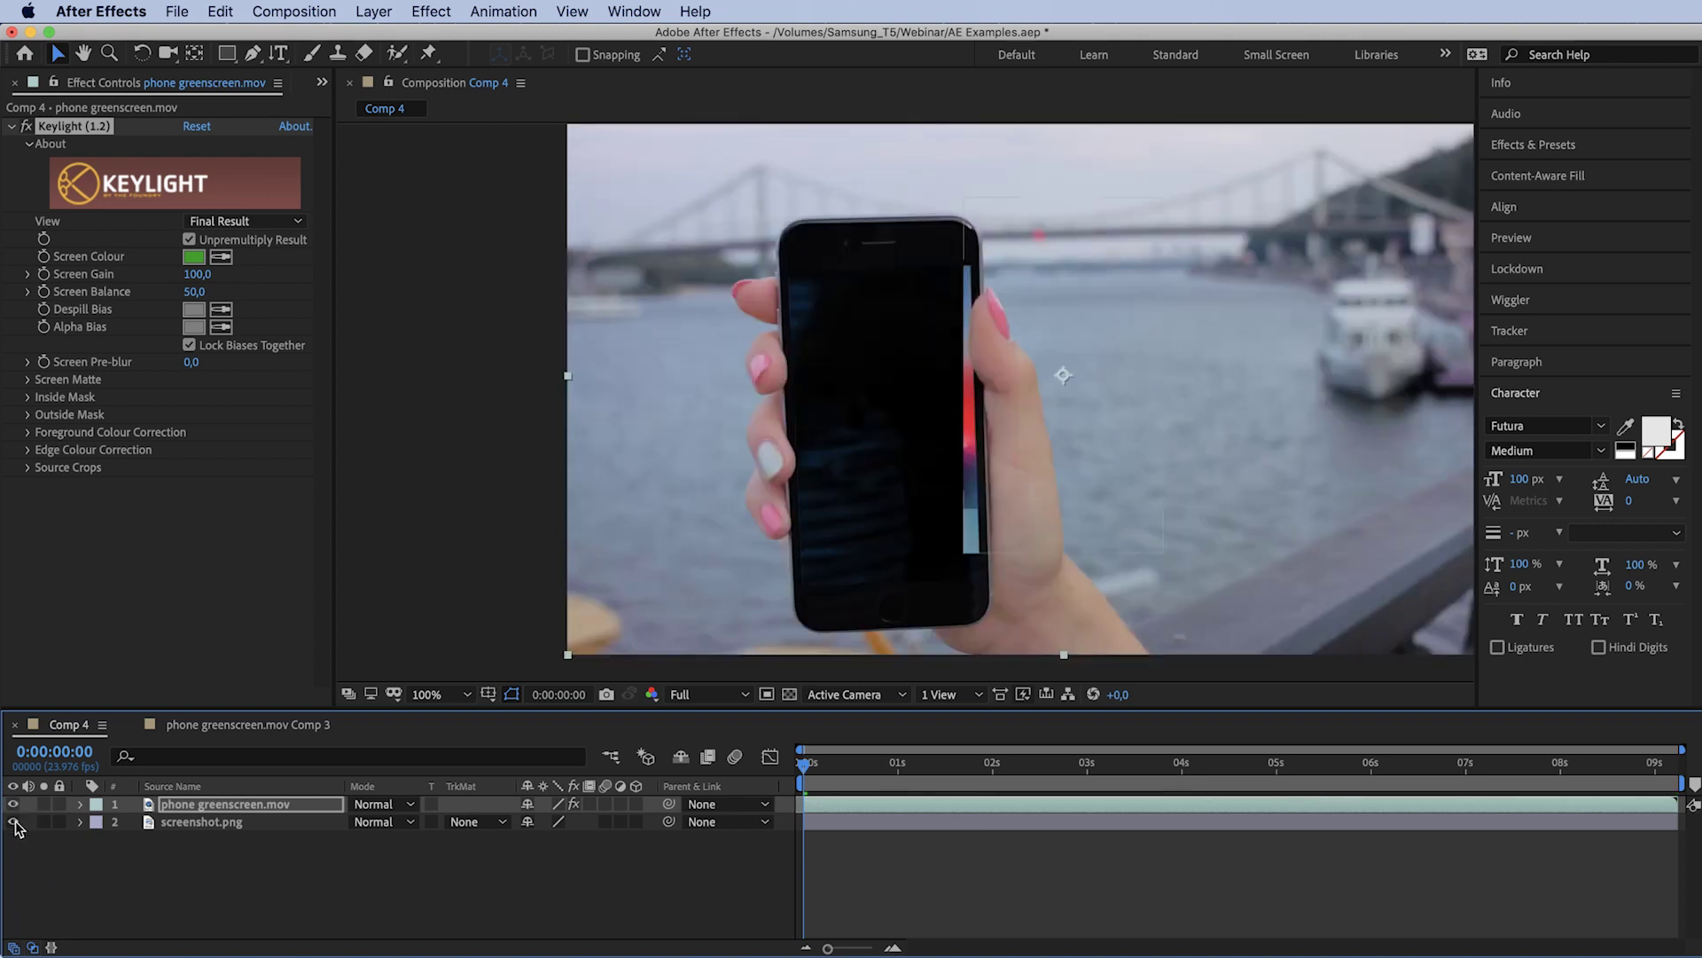
left_click(14, 821)
scroll(849, 521, "up", 2)
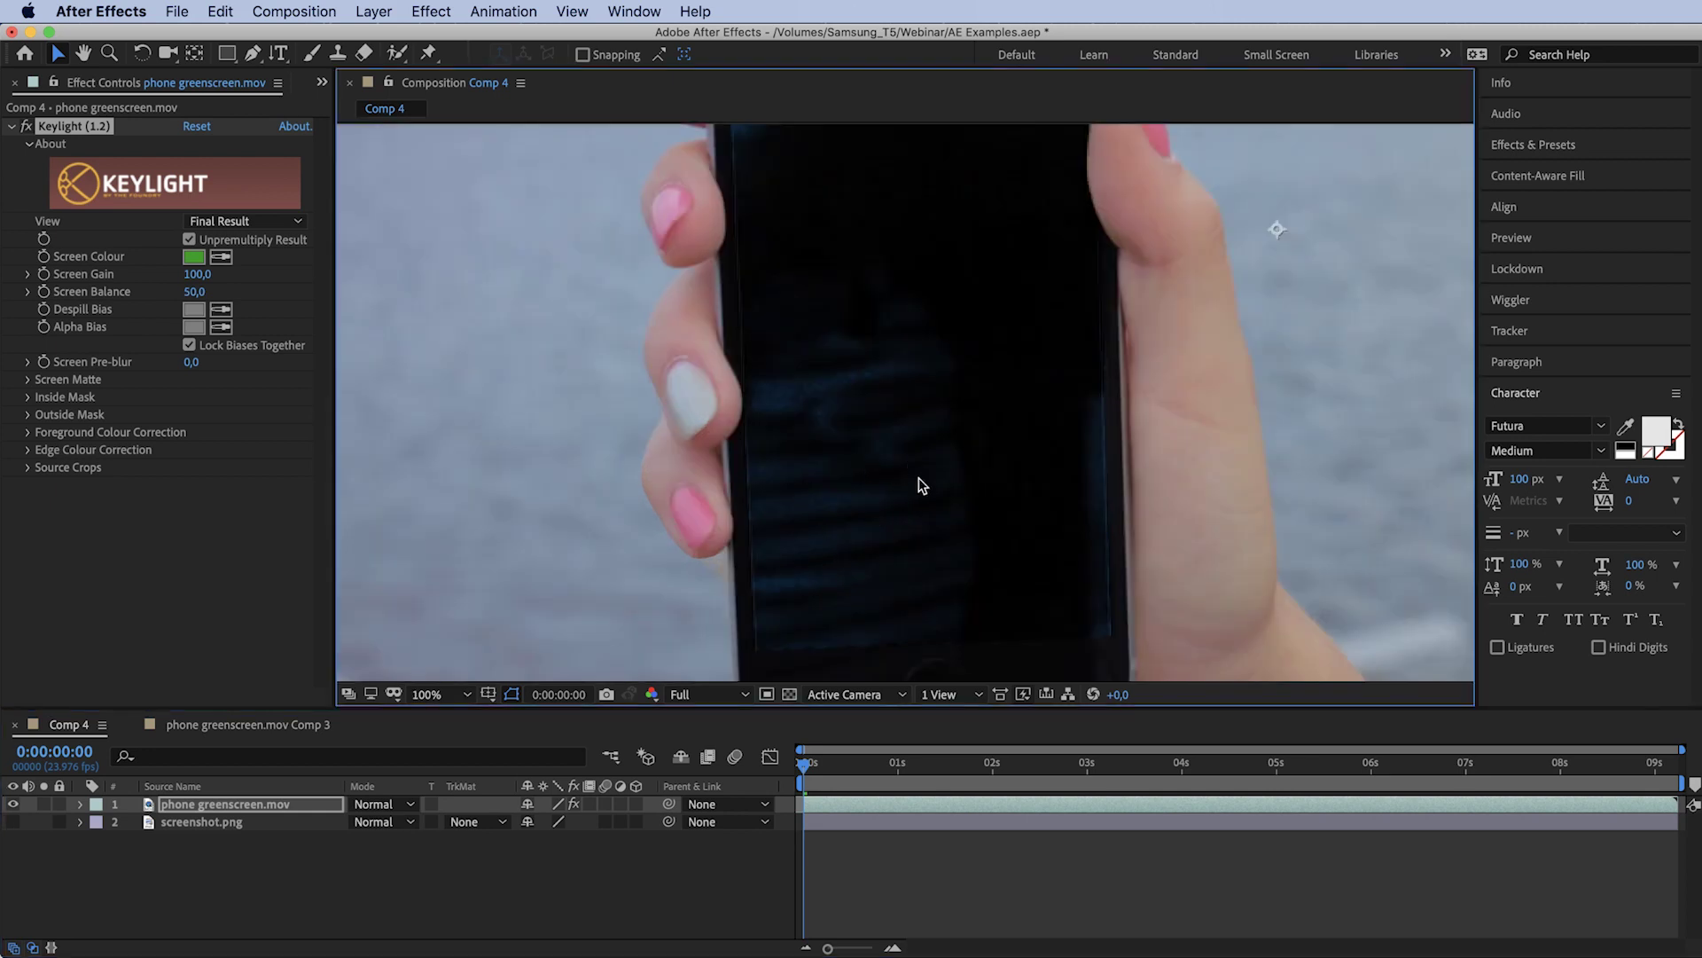
scroll(922, 486, "down", 2)
left_click(169, 152)
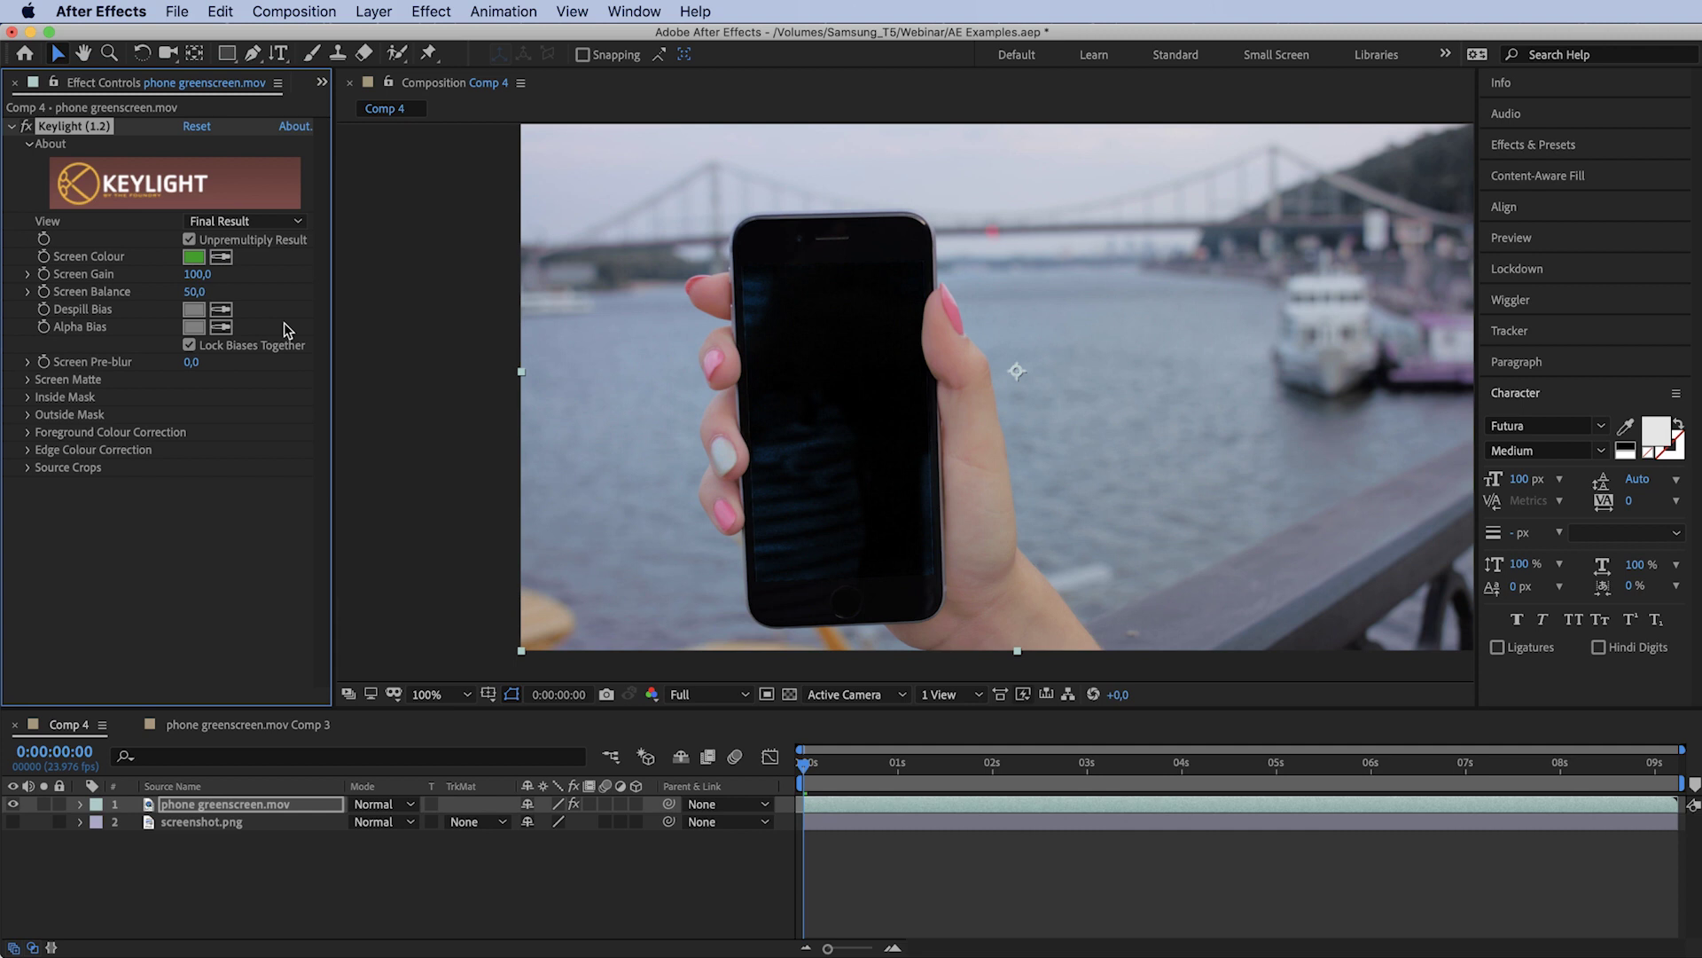
Preview the key in Keylight's Screen Matte and Intermediate Result views, and return the view to Final Result.
left_click(247, 222)
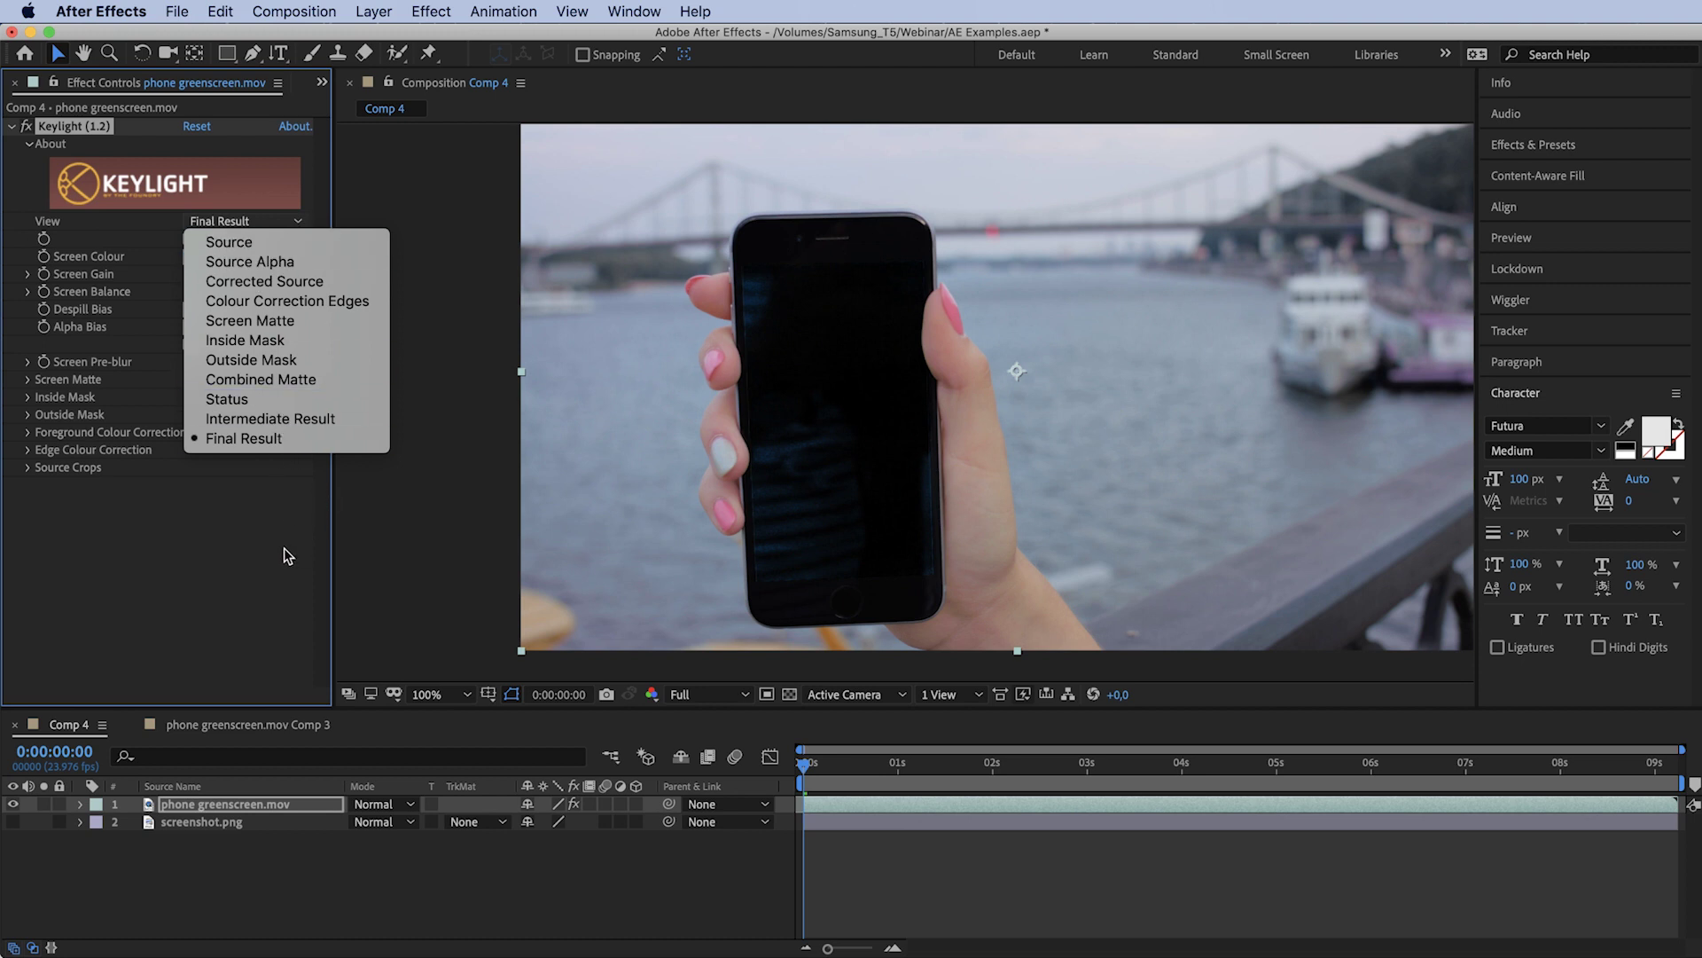
left_click(291, 321)
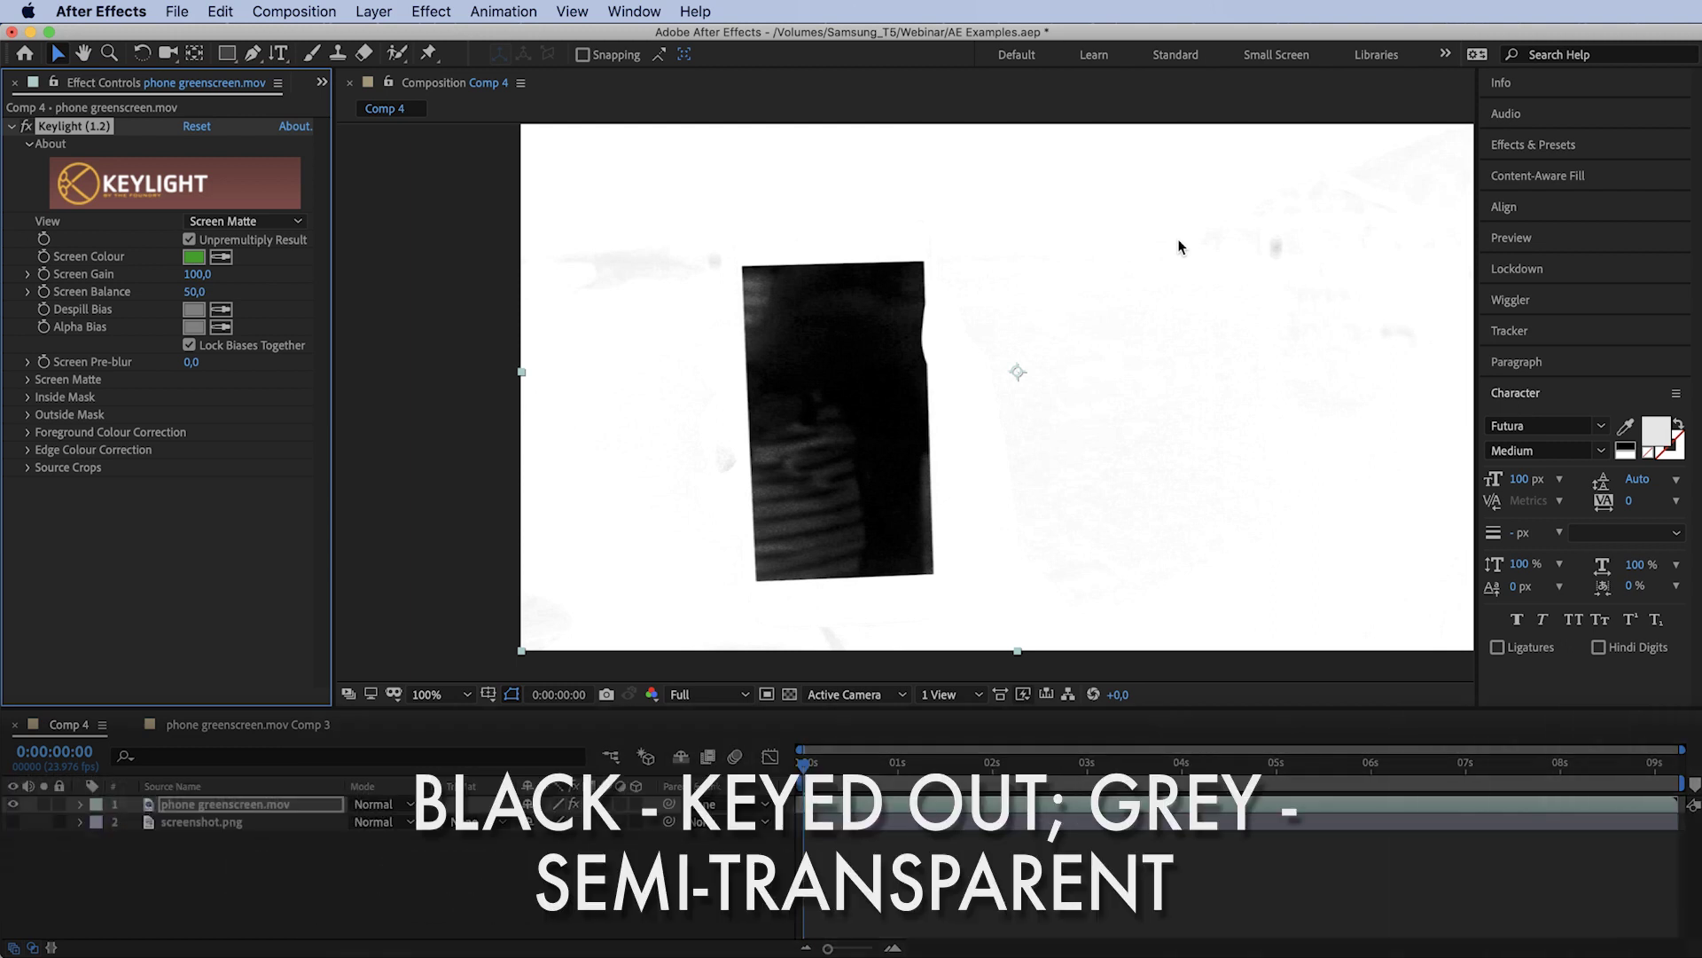
left_click(246, 220)
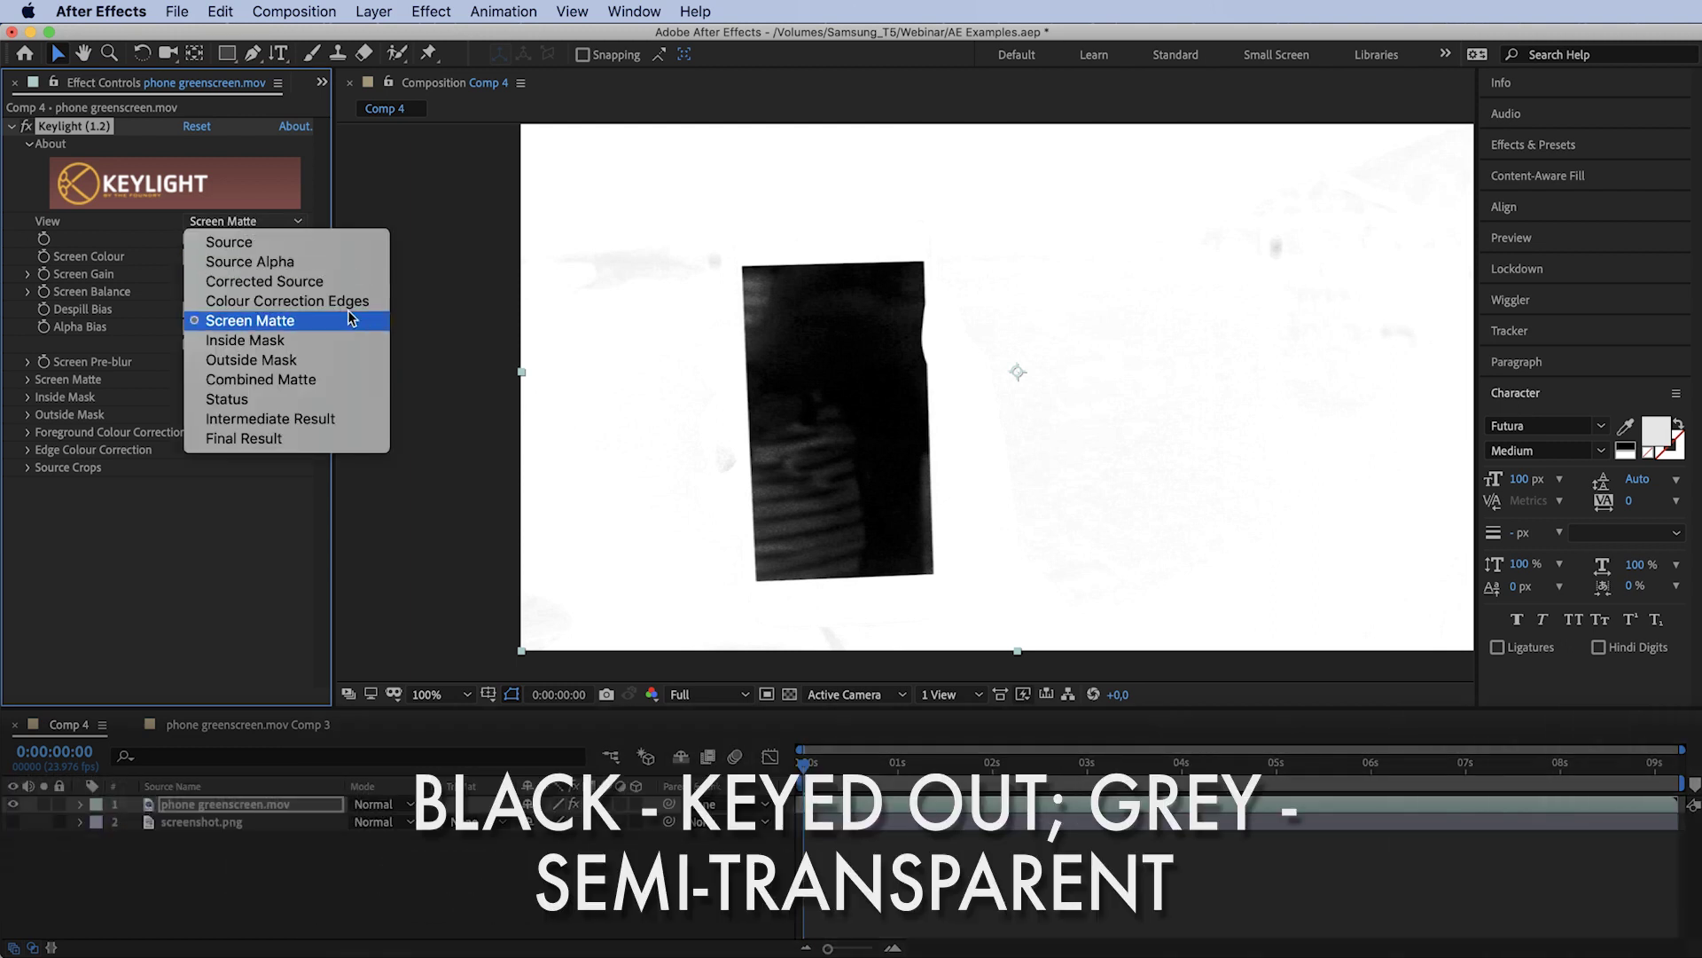
left_click(270, 418)
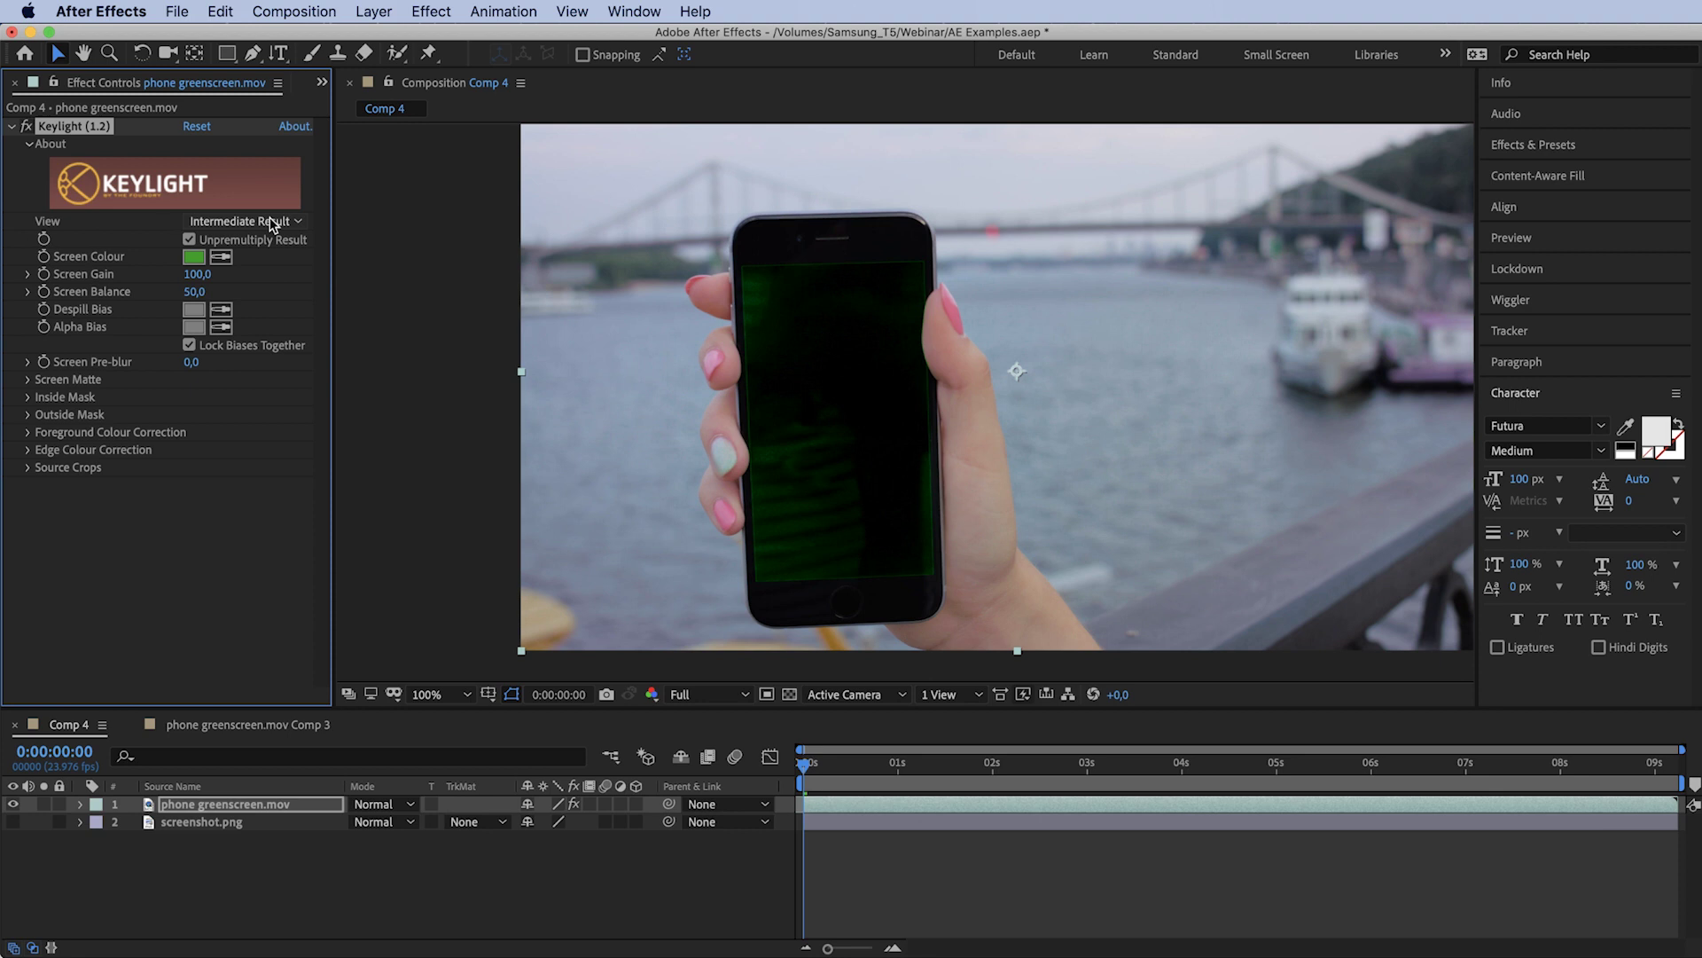
left_click(270, 221)
left_click(328, 438)
Switch Keylight's view to Screen Matte and raise Clip Black to 25 to clear the grey reflections in the phone display.
left_click(258, 225)
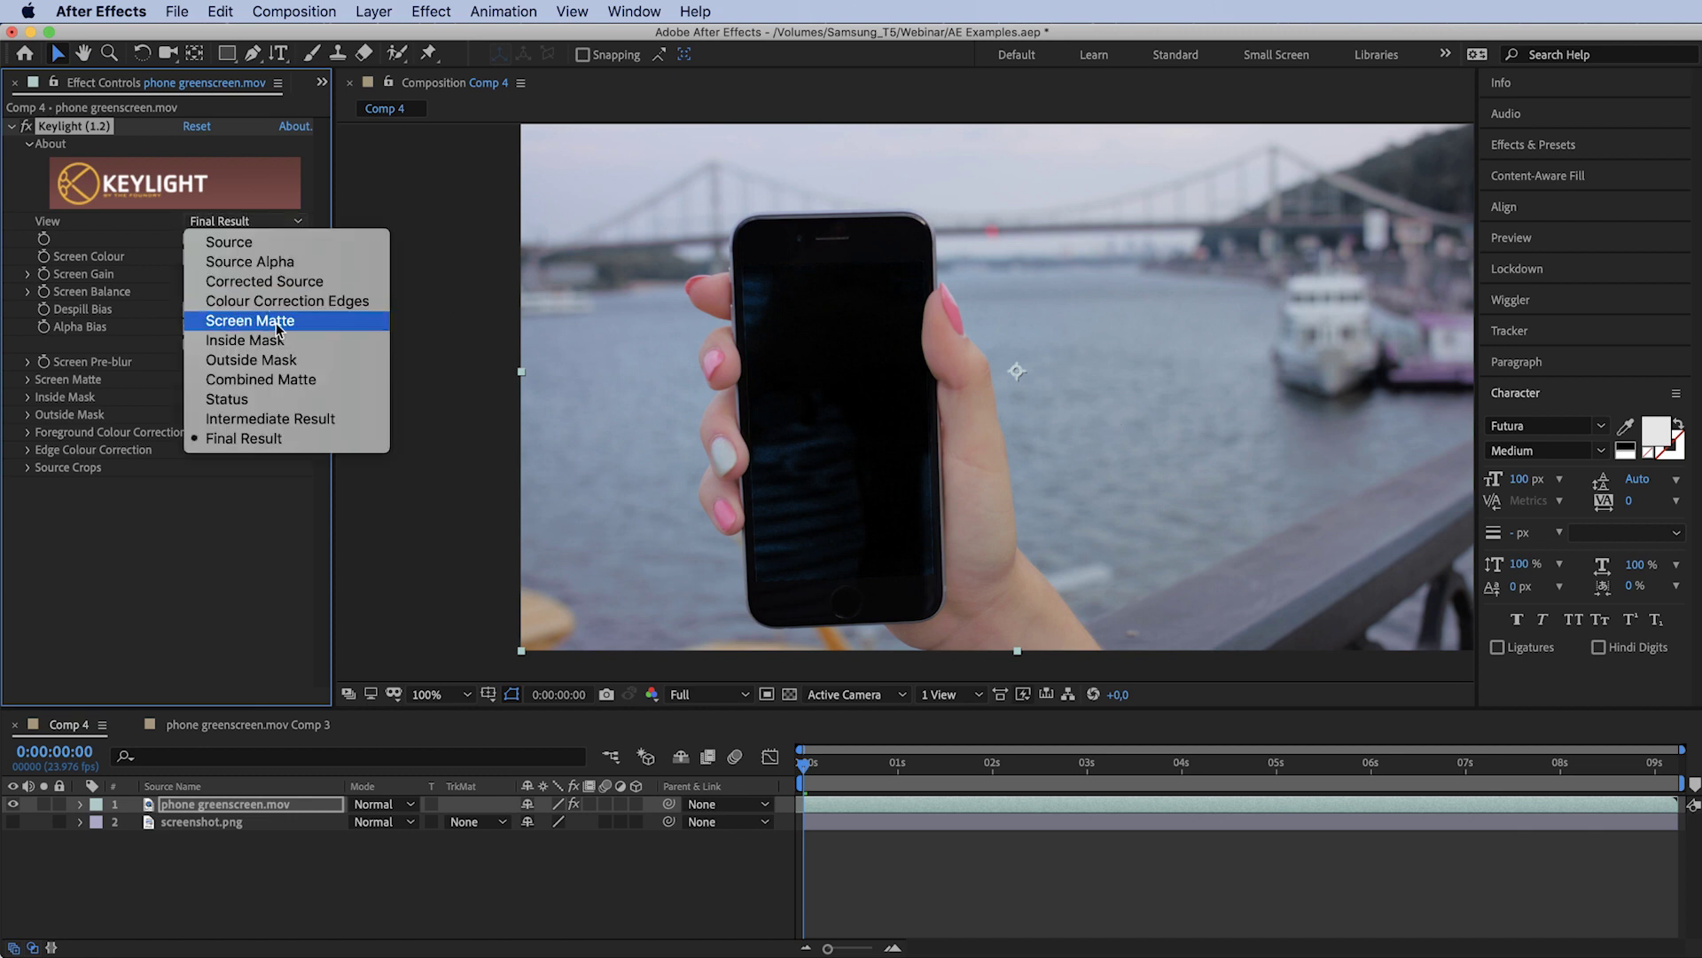
left_click(278, 329)
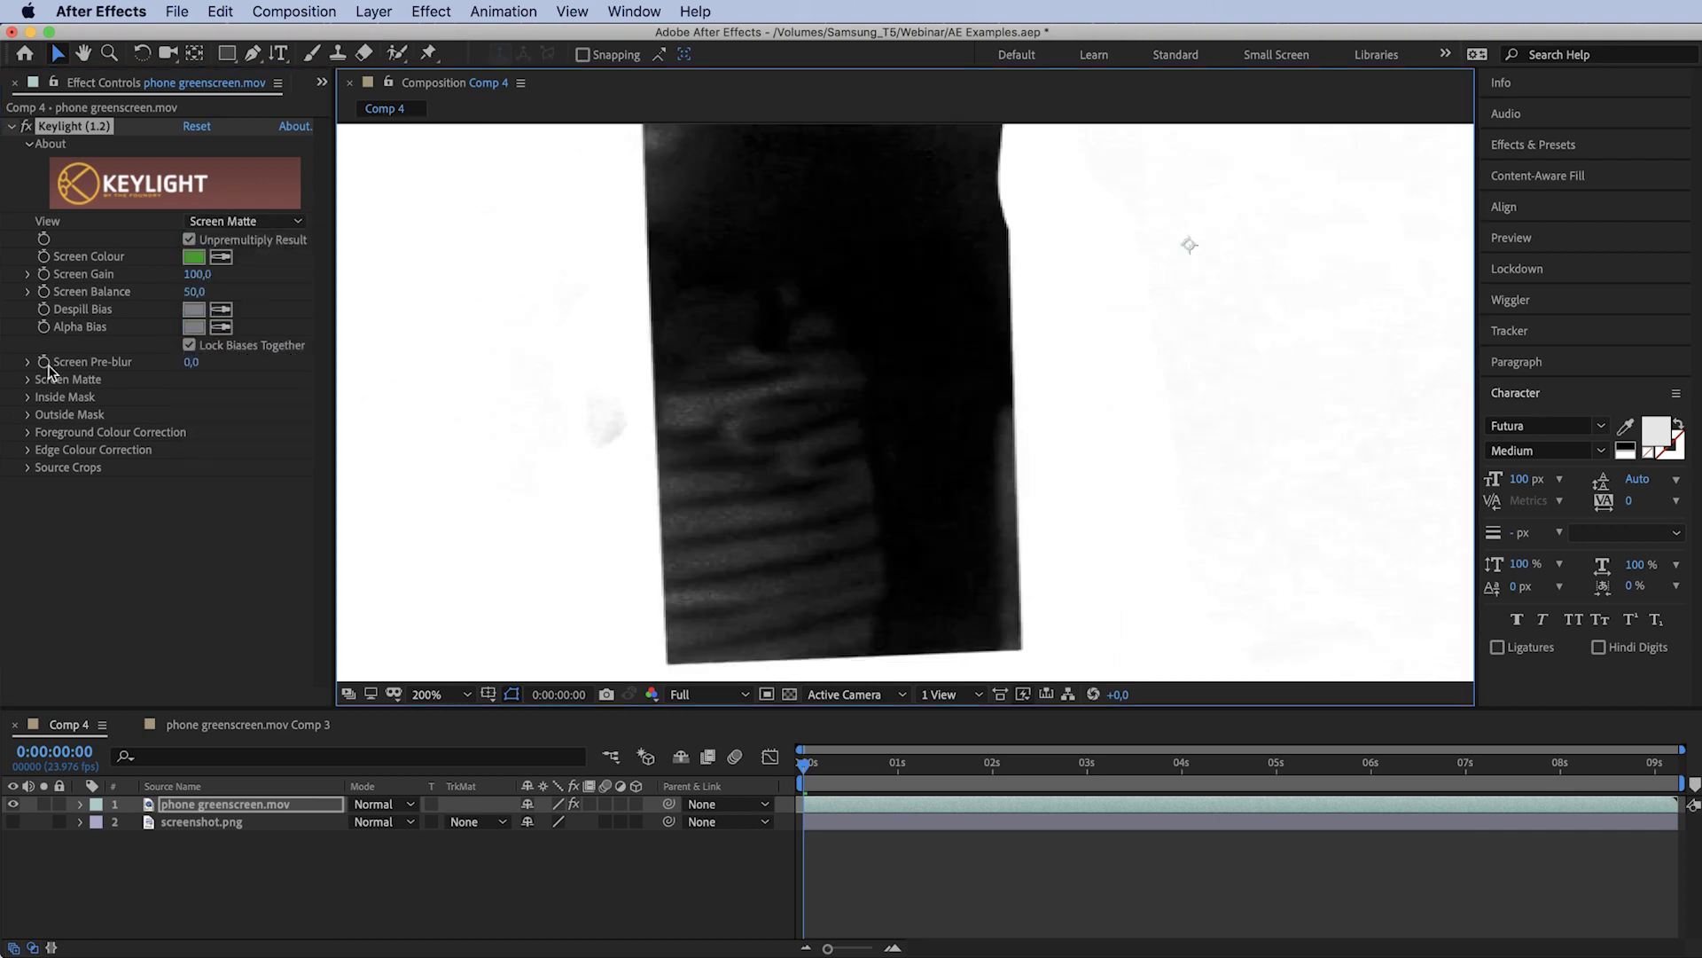
left_click(27, 380)
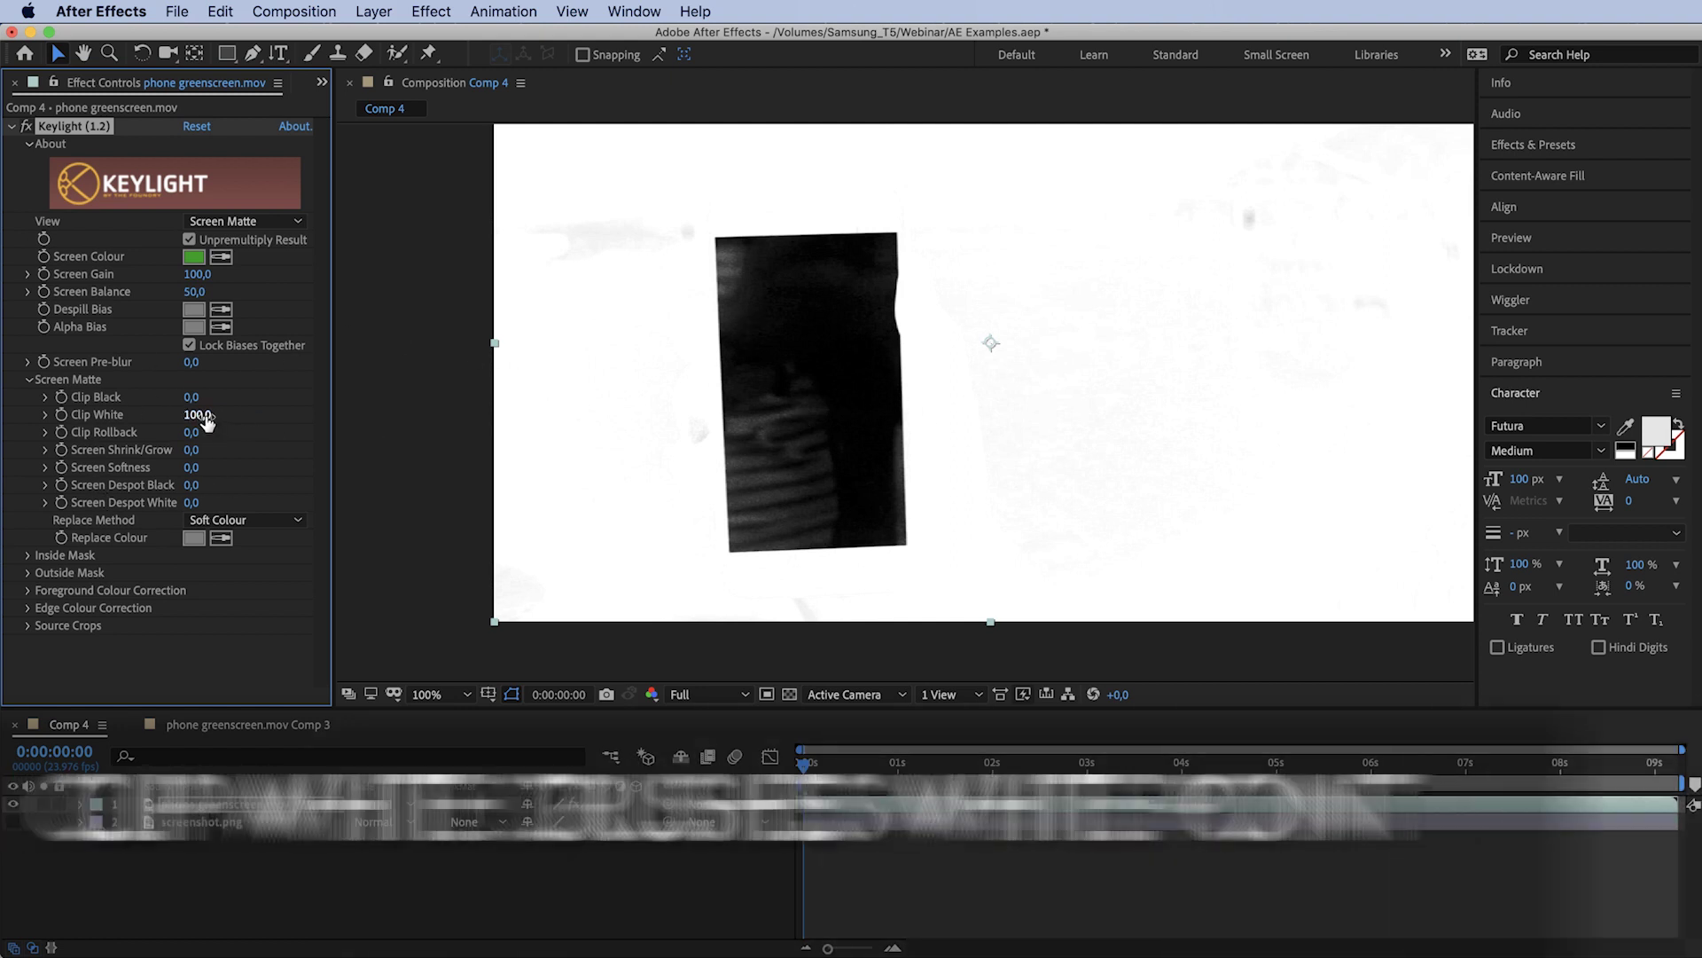
left_click_drag(195, 404, 220, 396)
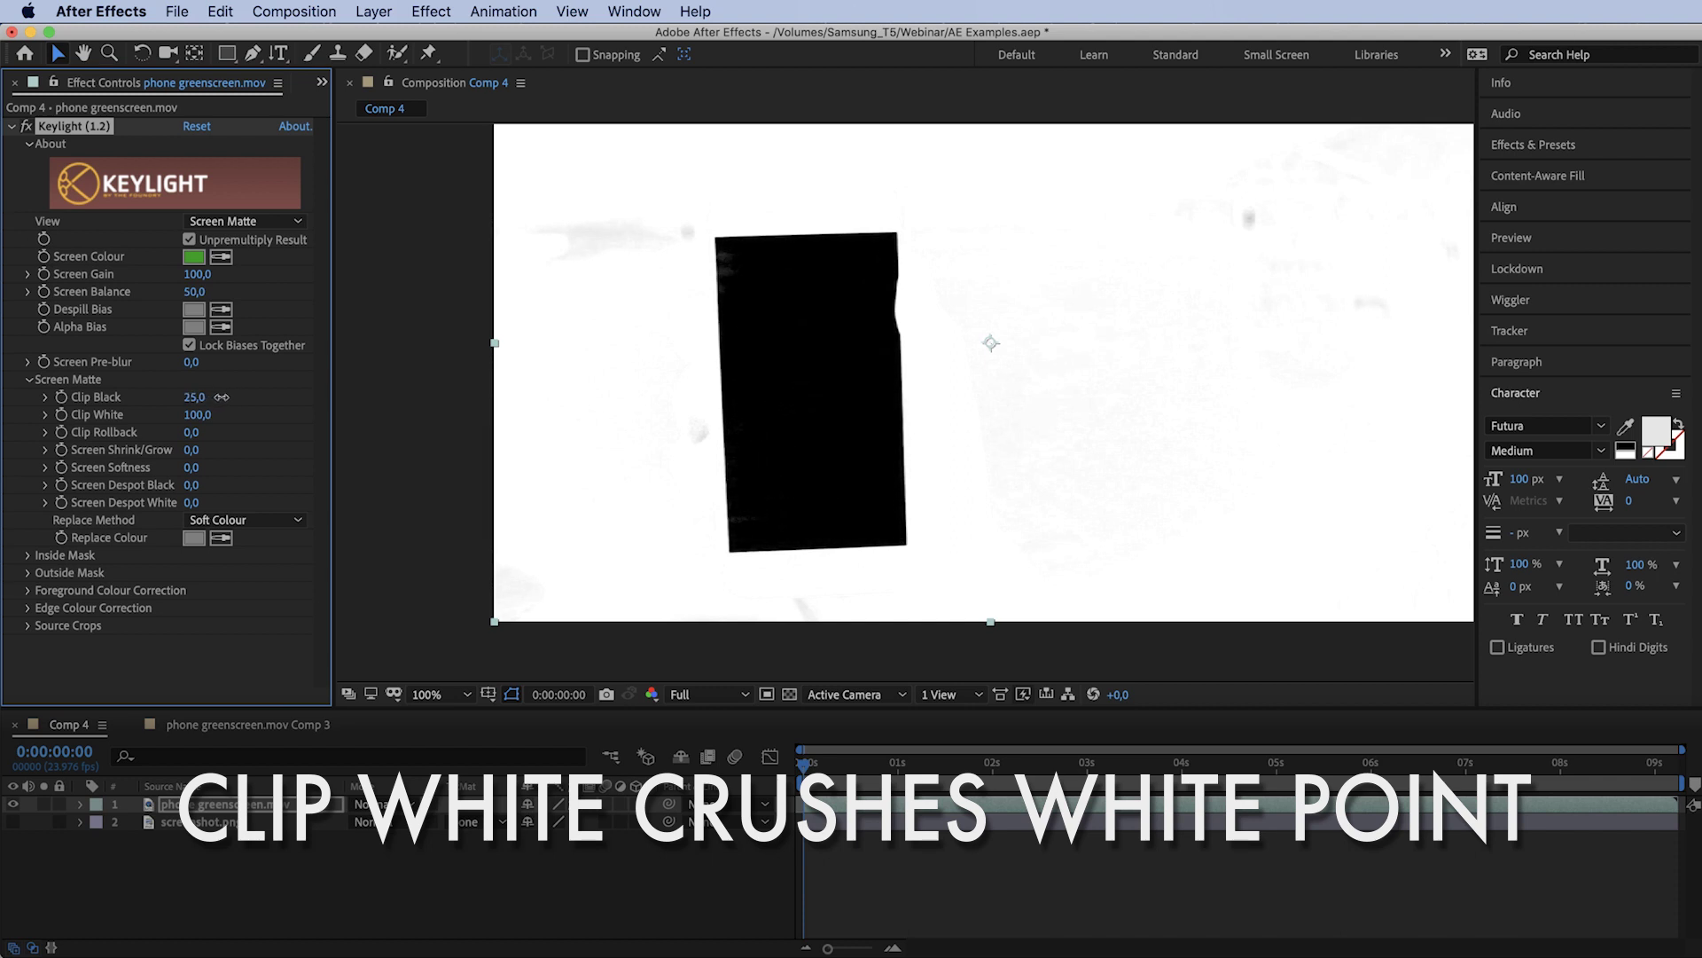
Return Keylight's view to Final Result and scrub through the composition to check the keyed display.
left_click(244, 221)
left_click(266, 437)
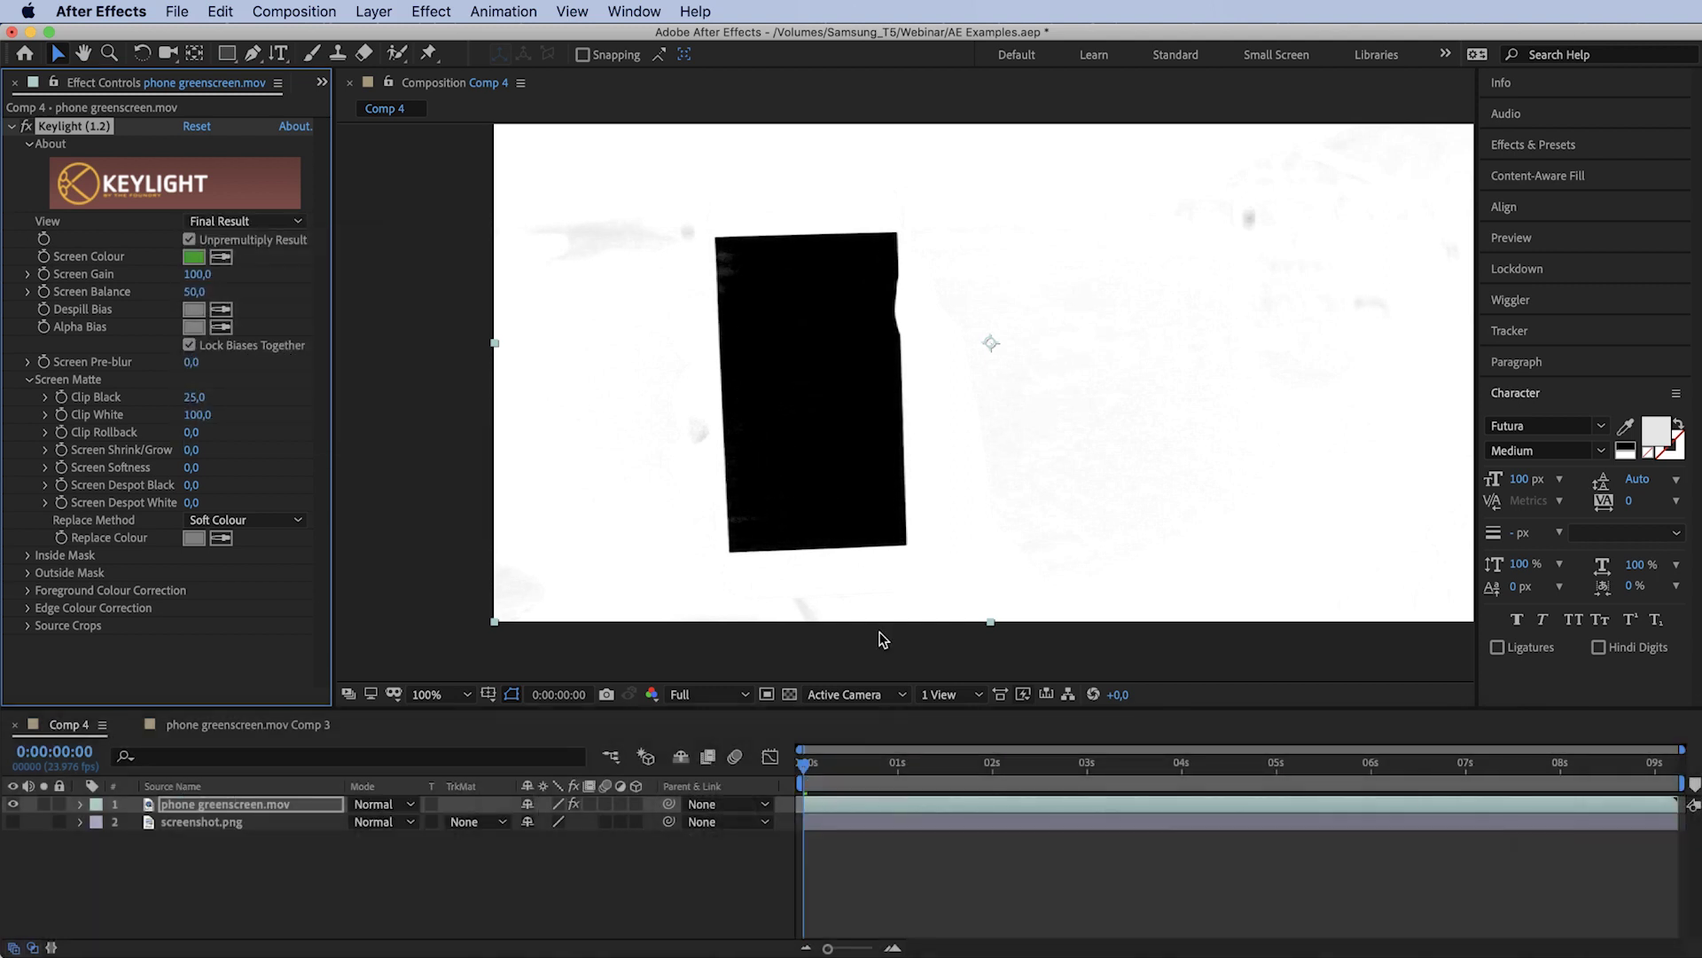
left_click(791, 835)
key("space")
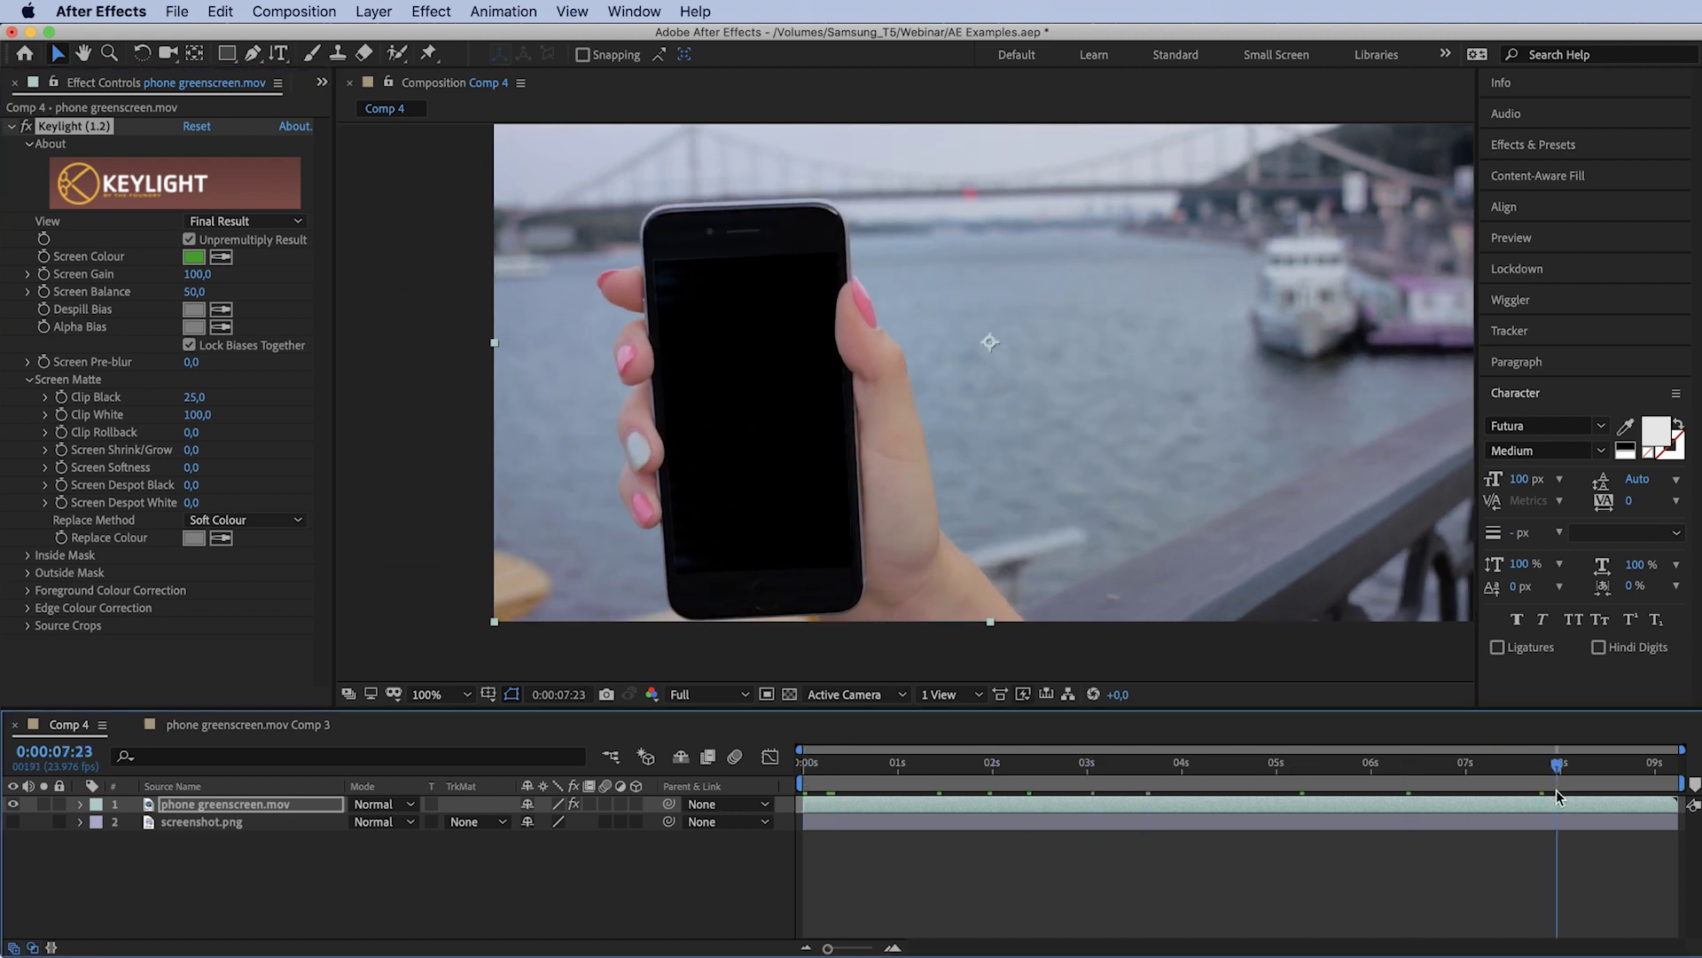
left_click(672, 432)
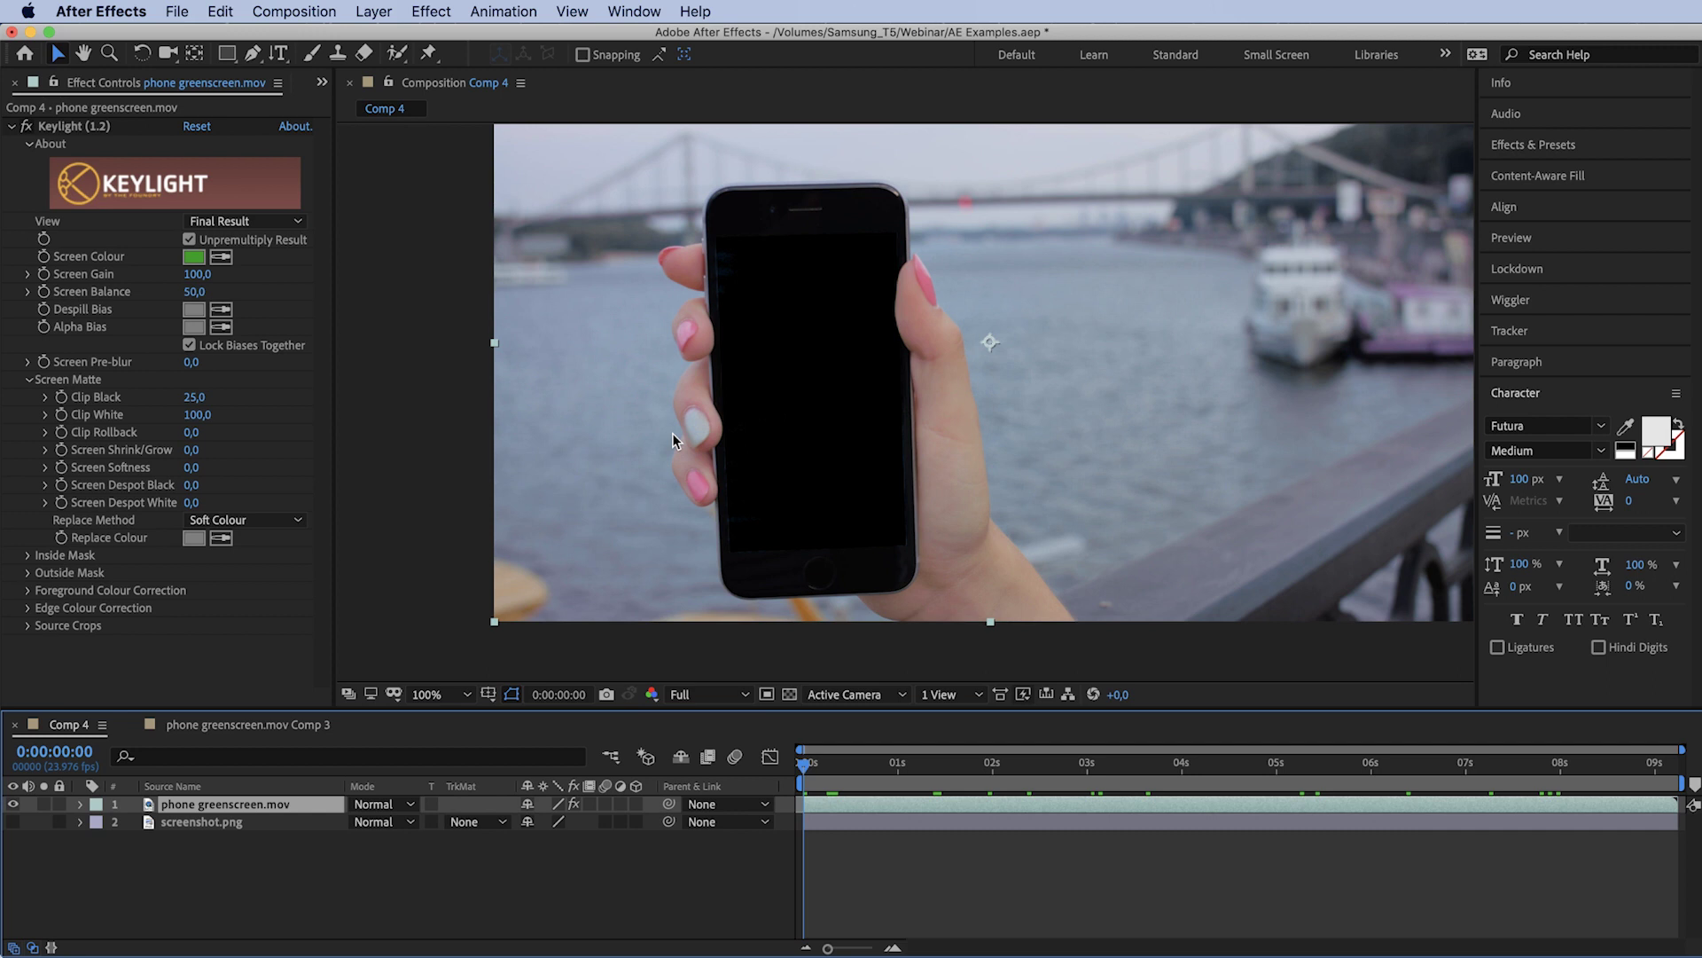
Pre-compose the keyed phone footage with all attributes moved into the new composition, and open that composition.
key("super+shift+c")
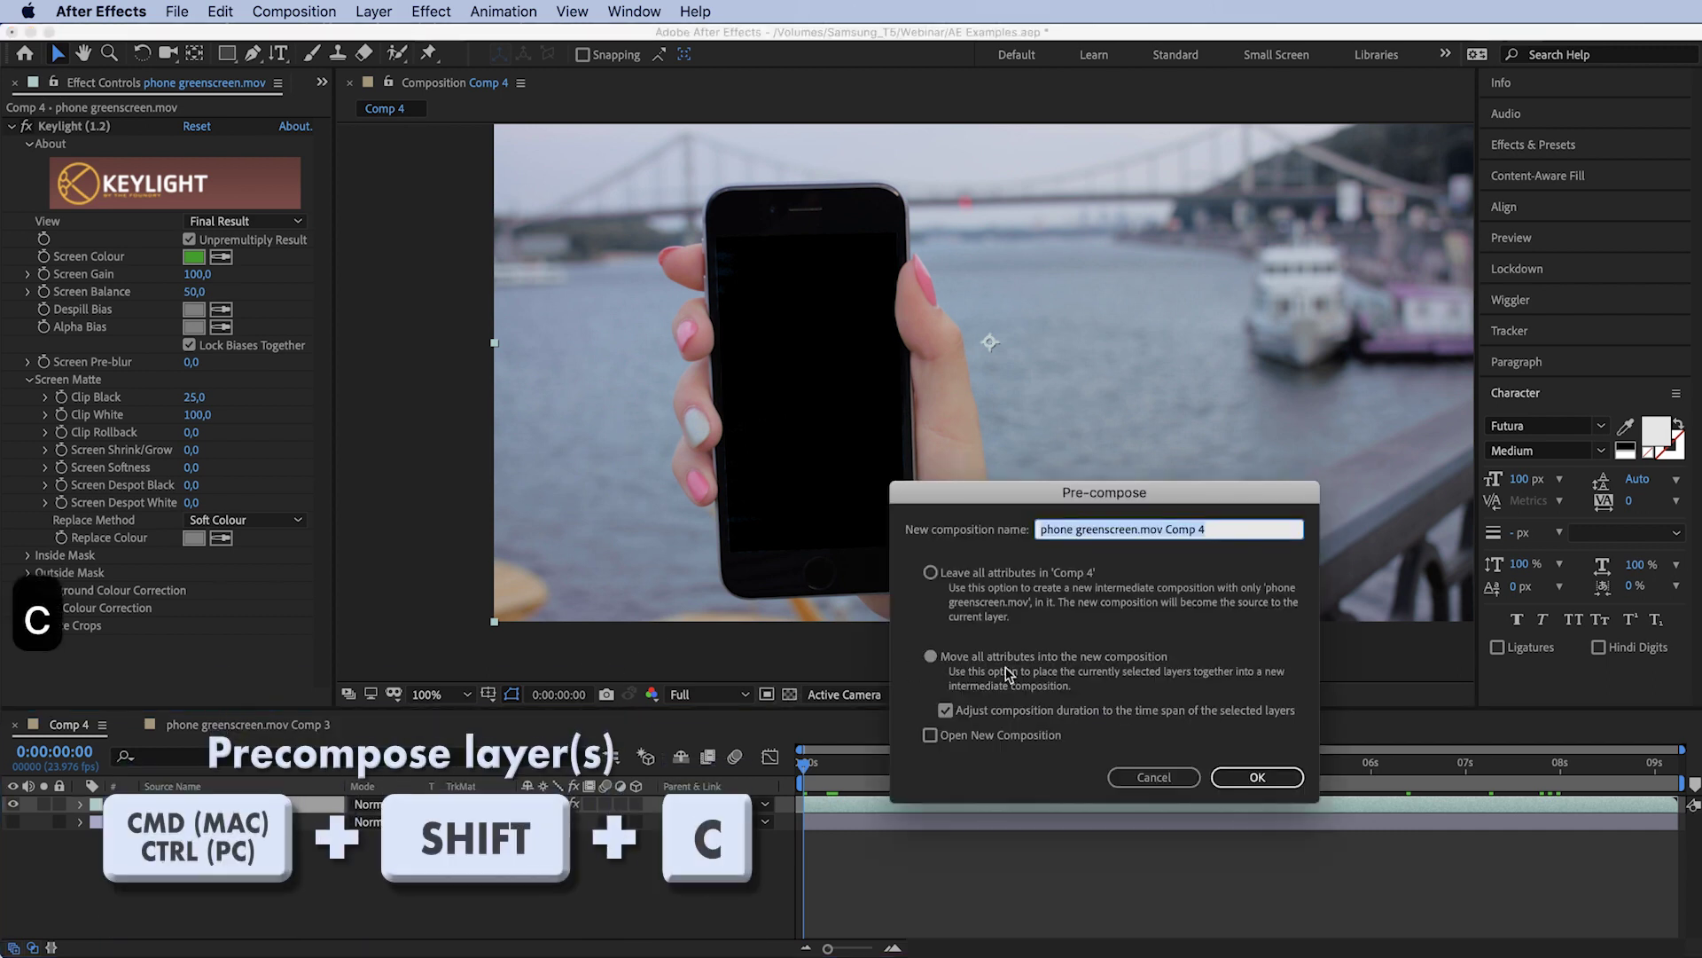
left_click(1258, 777)
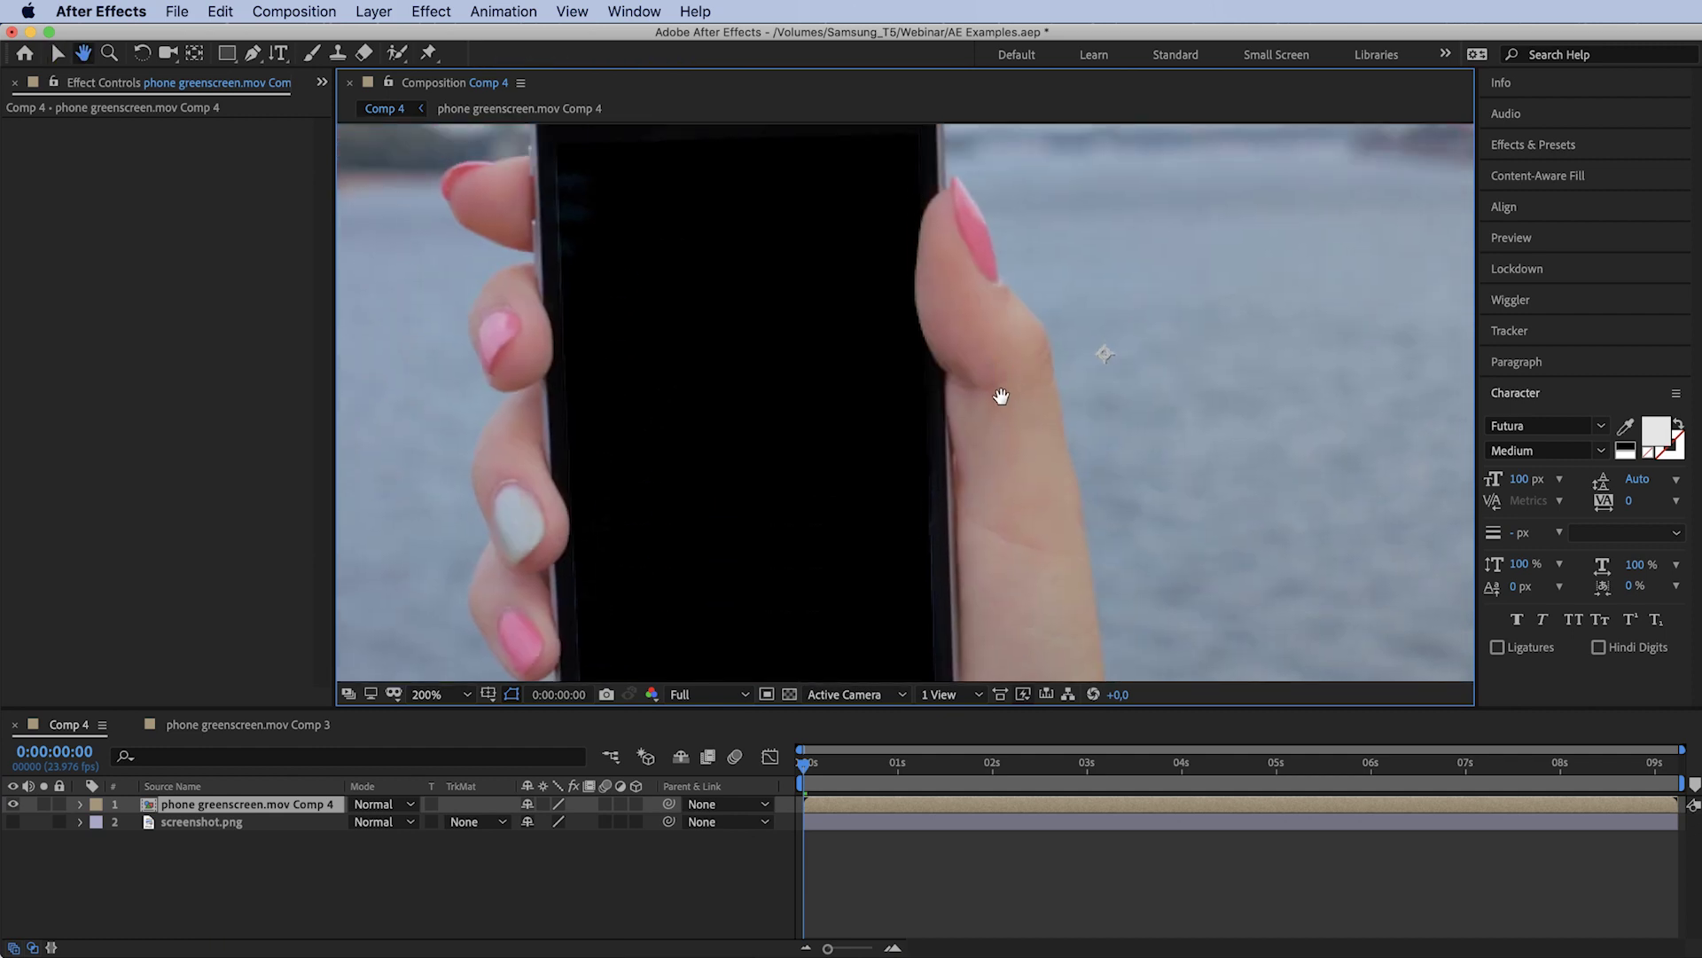
scroll(816, 487, "down", 3)
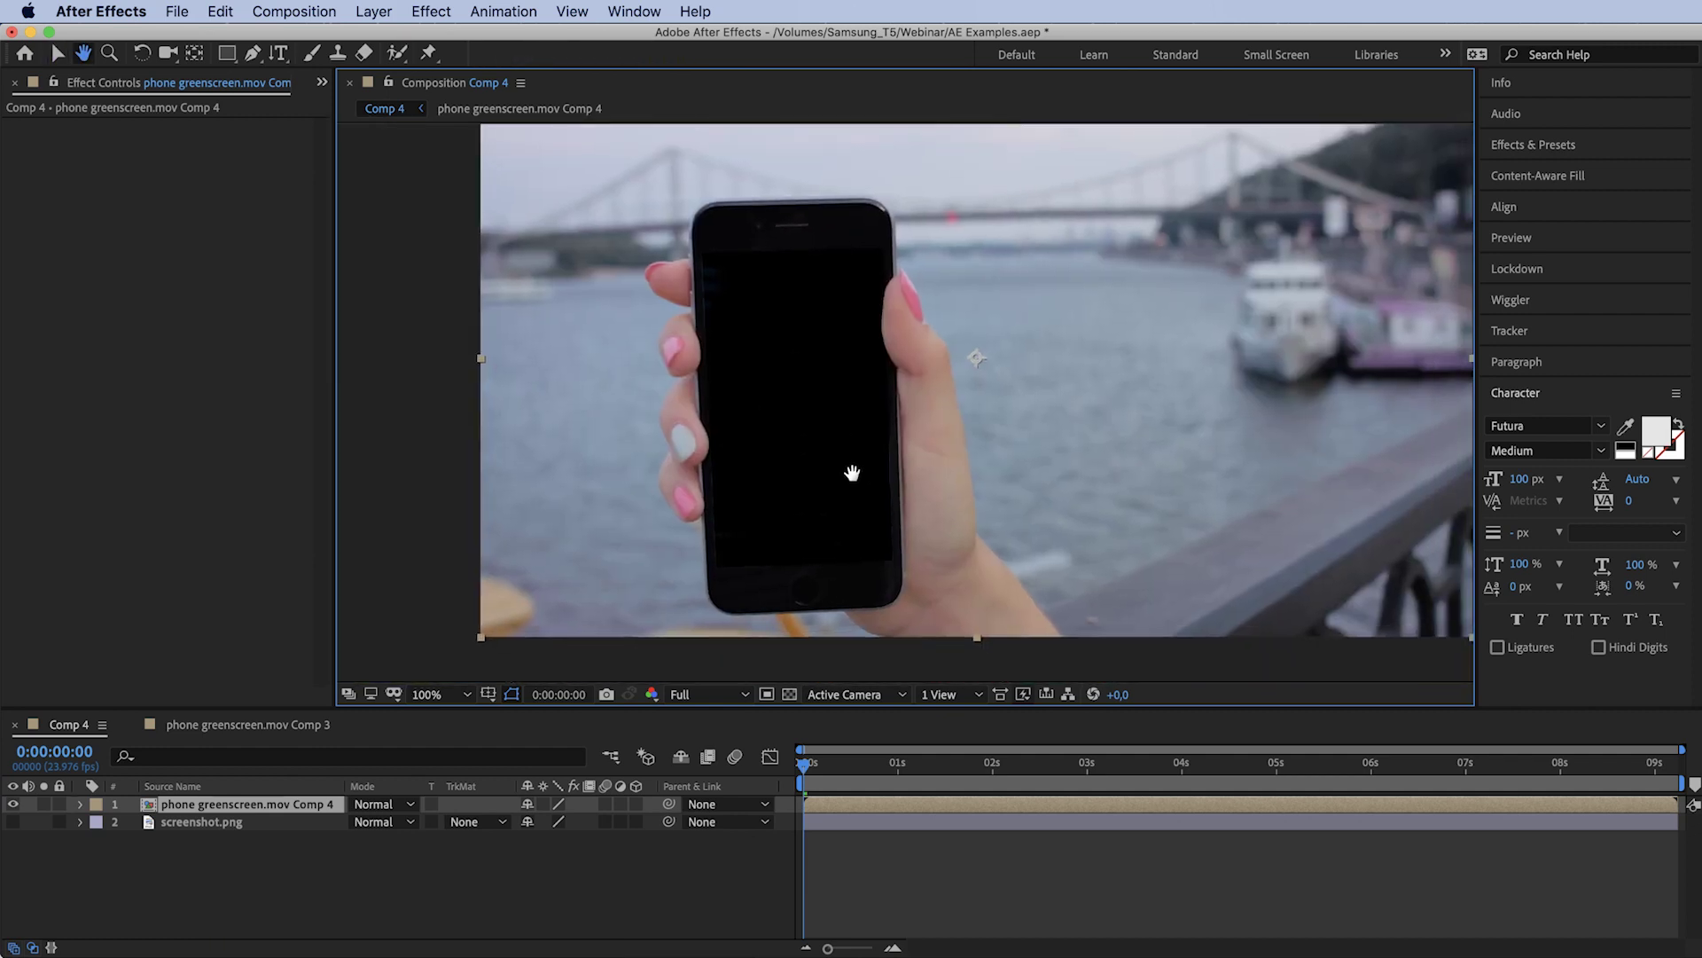
double_click(837, 801)
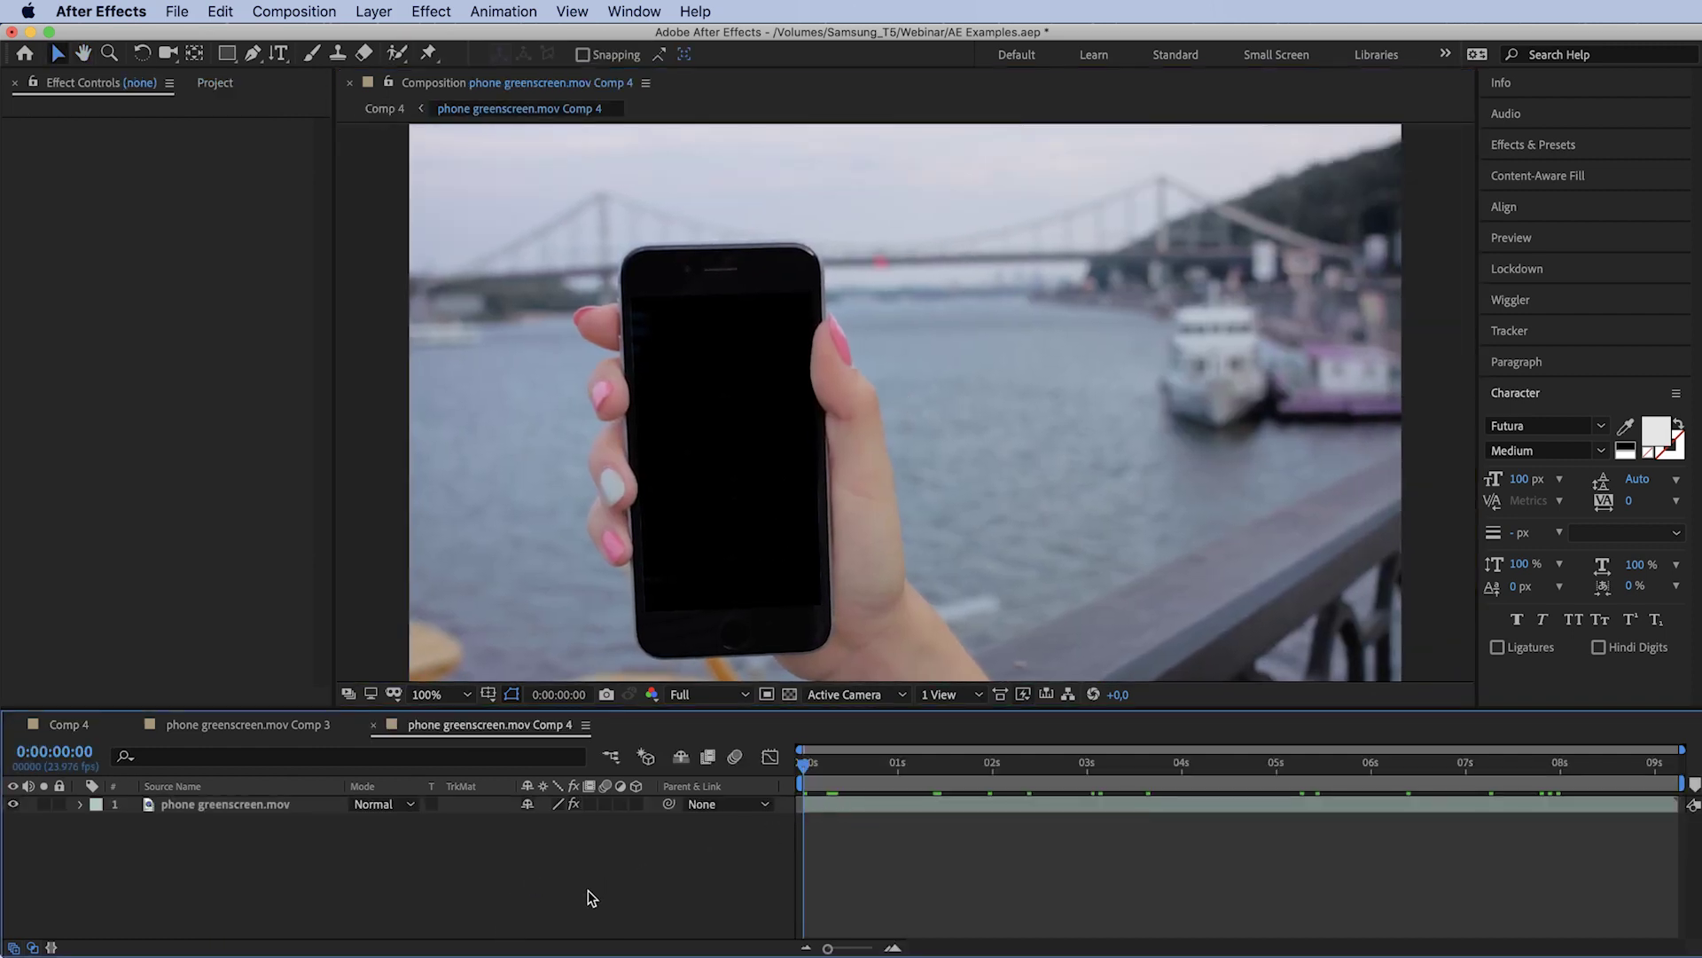
Create a white 1920 x 1080 px solid and place it beneath the phone footage.
right_click(524, 886)
mouse_move(608, 892)
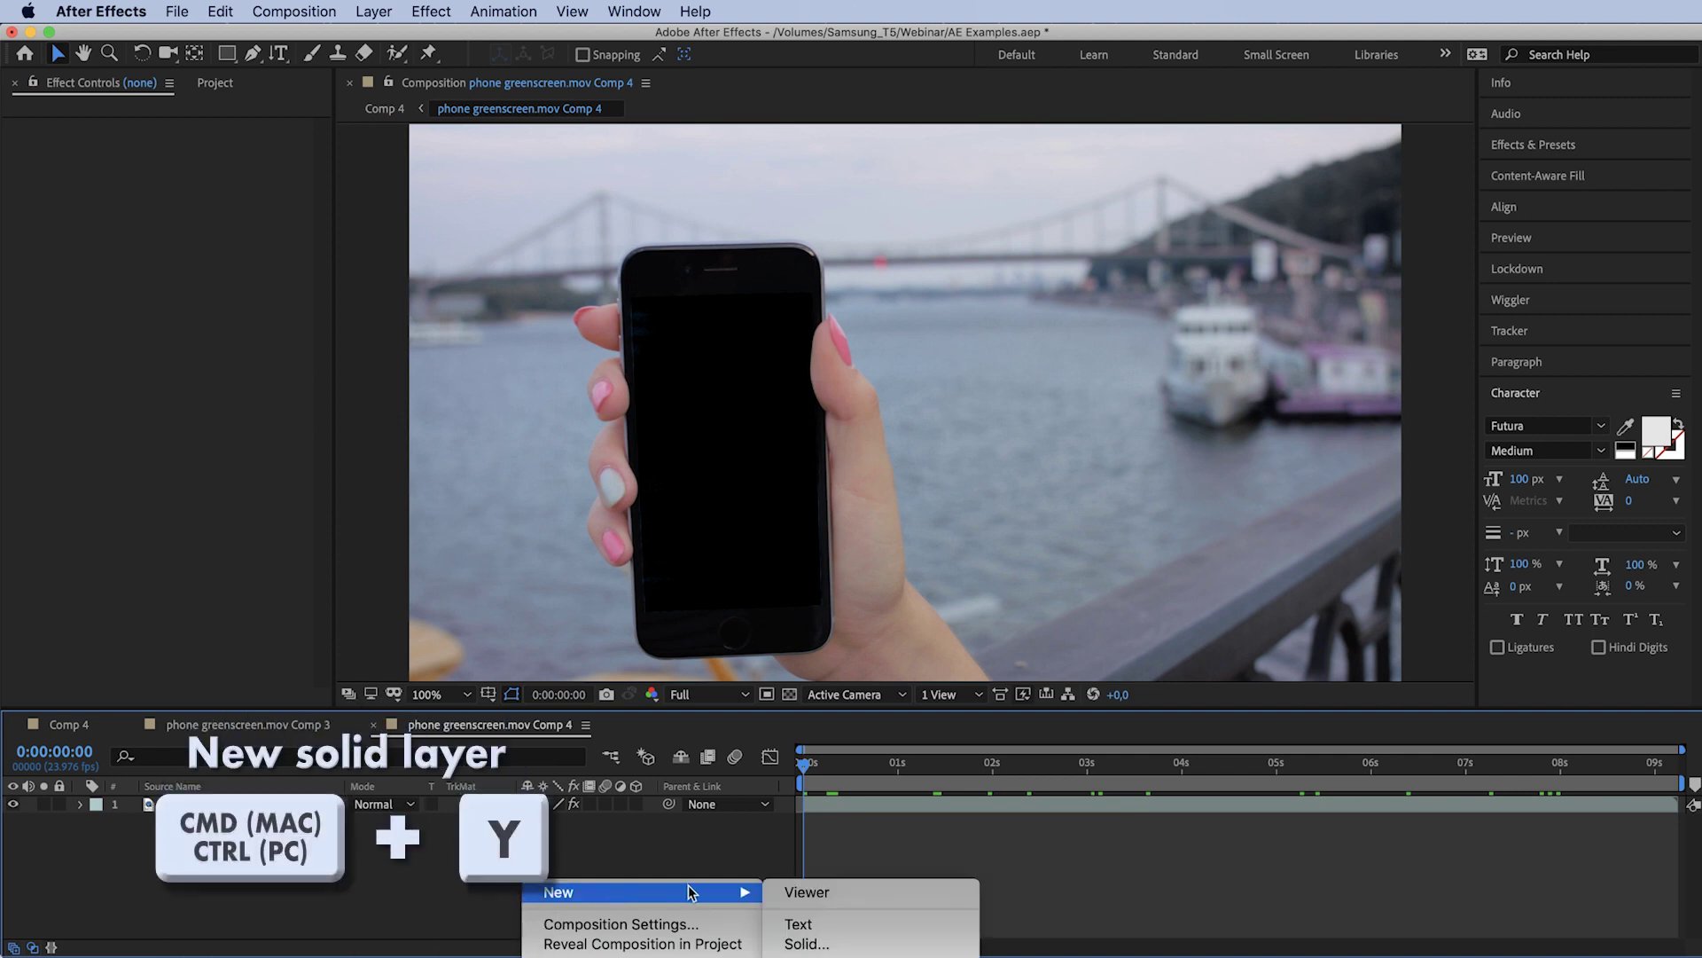
left_click(789, 945)
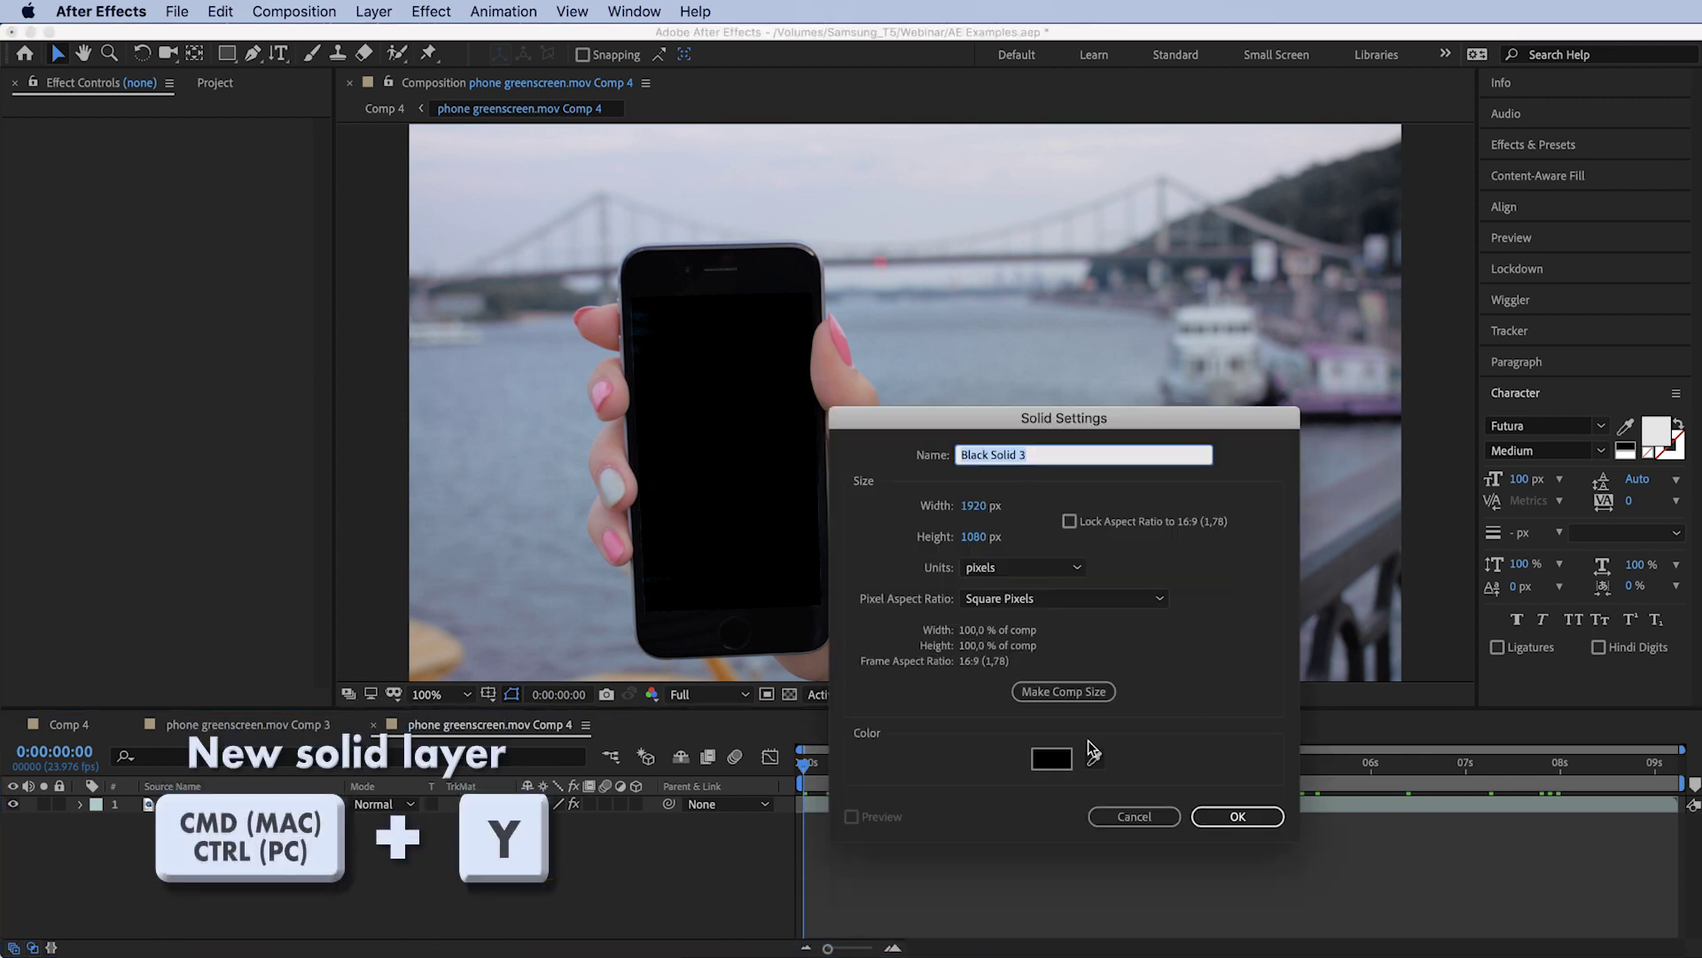
left_click(1055, 760)
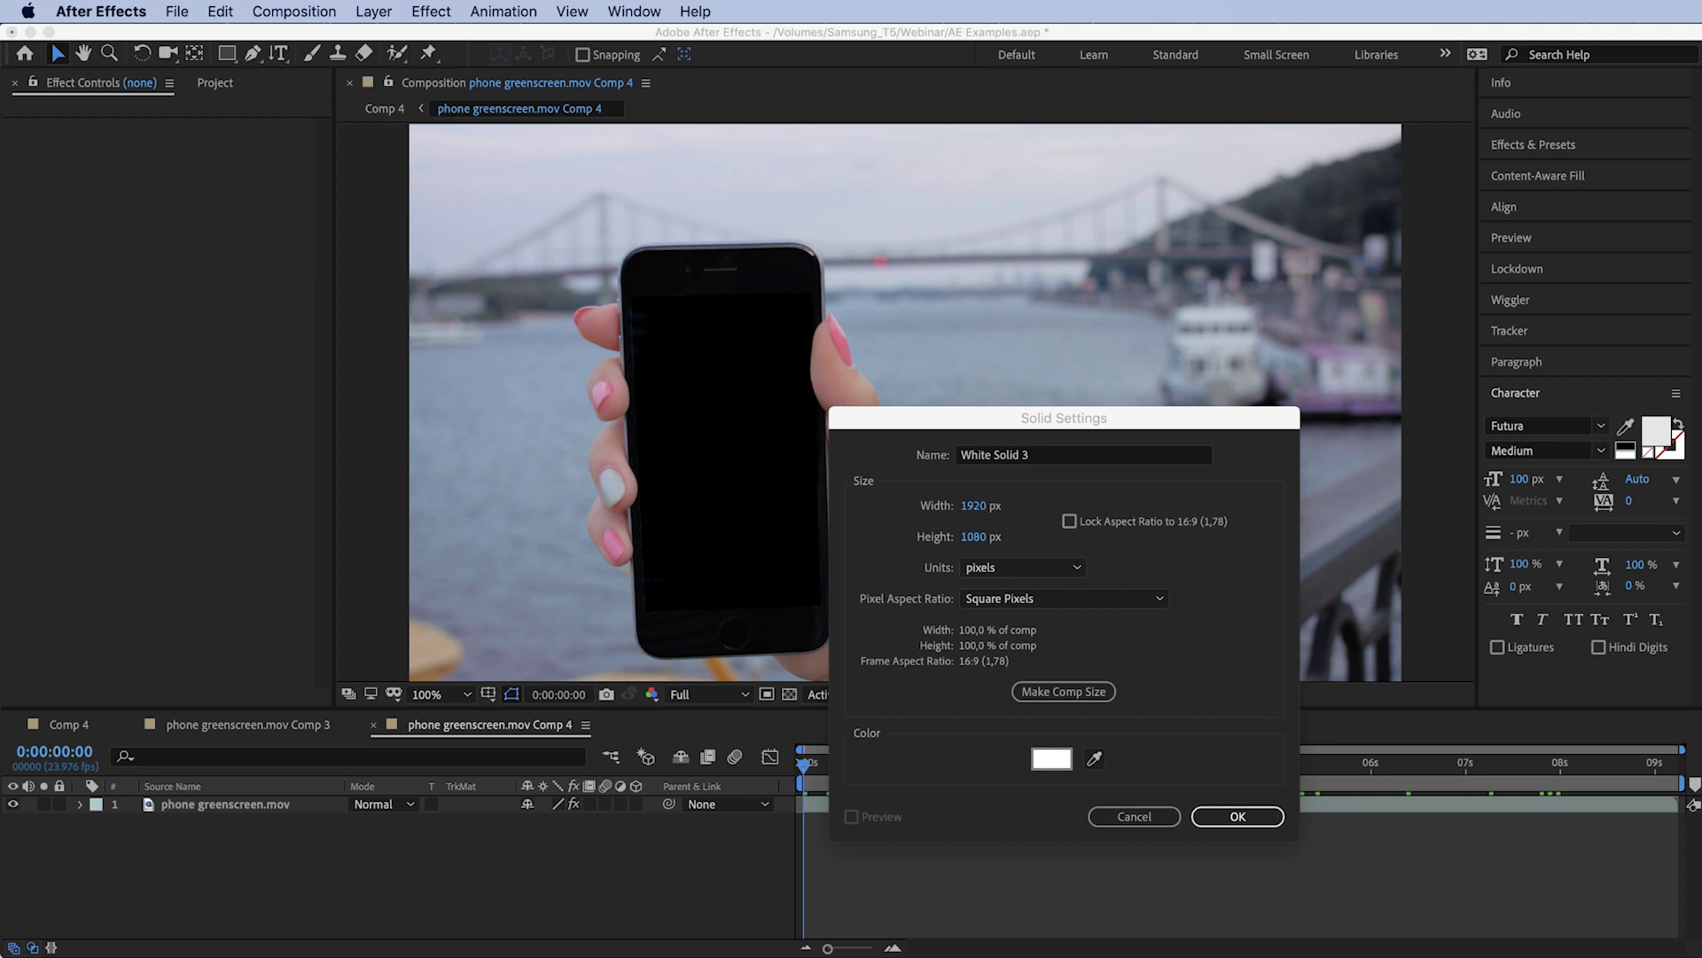
left_click(1312, 455)
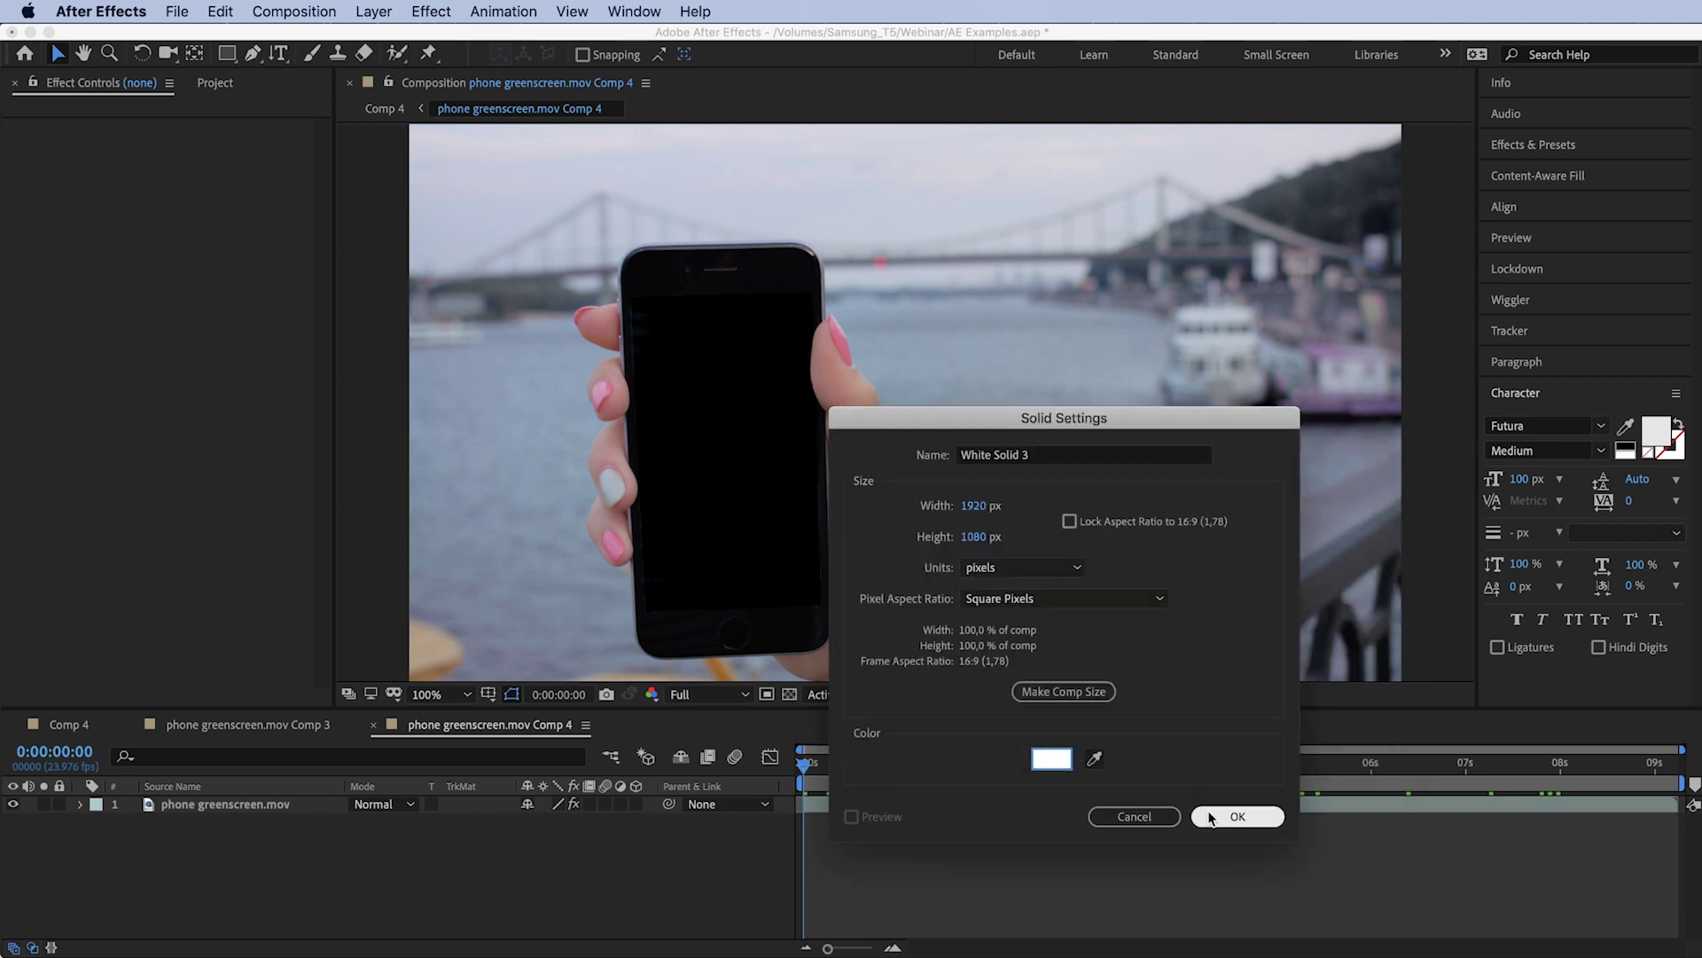
left_click(1223, 814)
left_click_drag(203, 804, 204, 869)
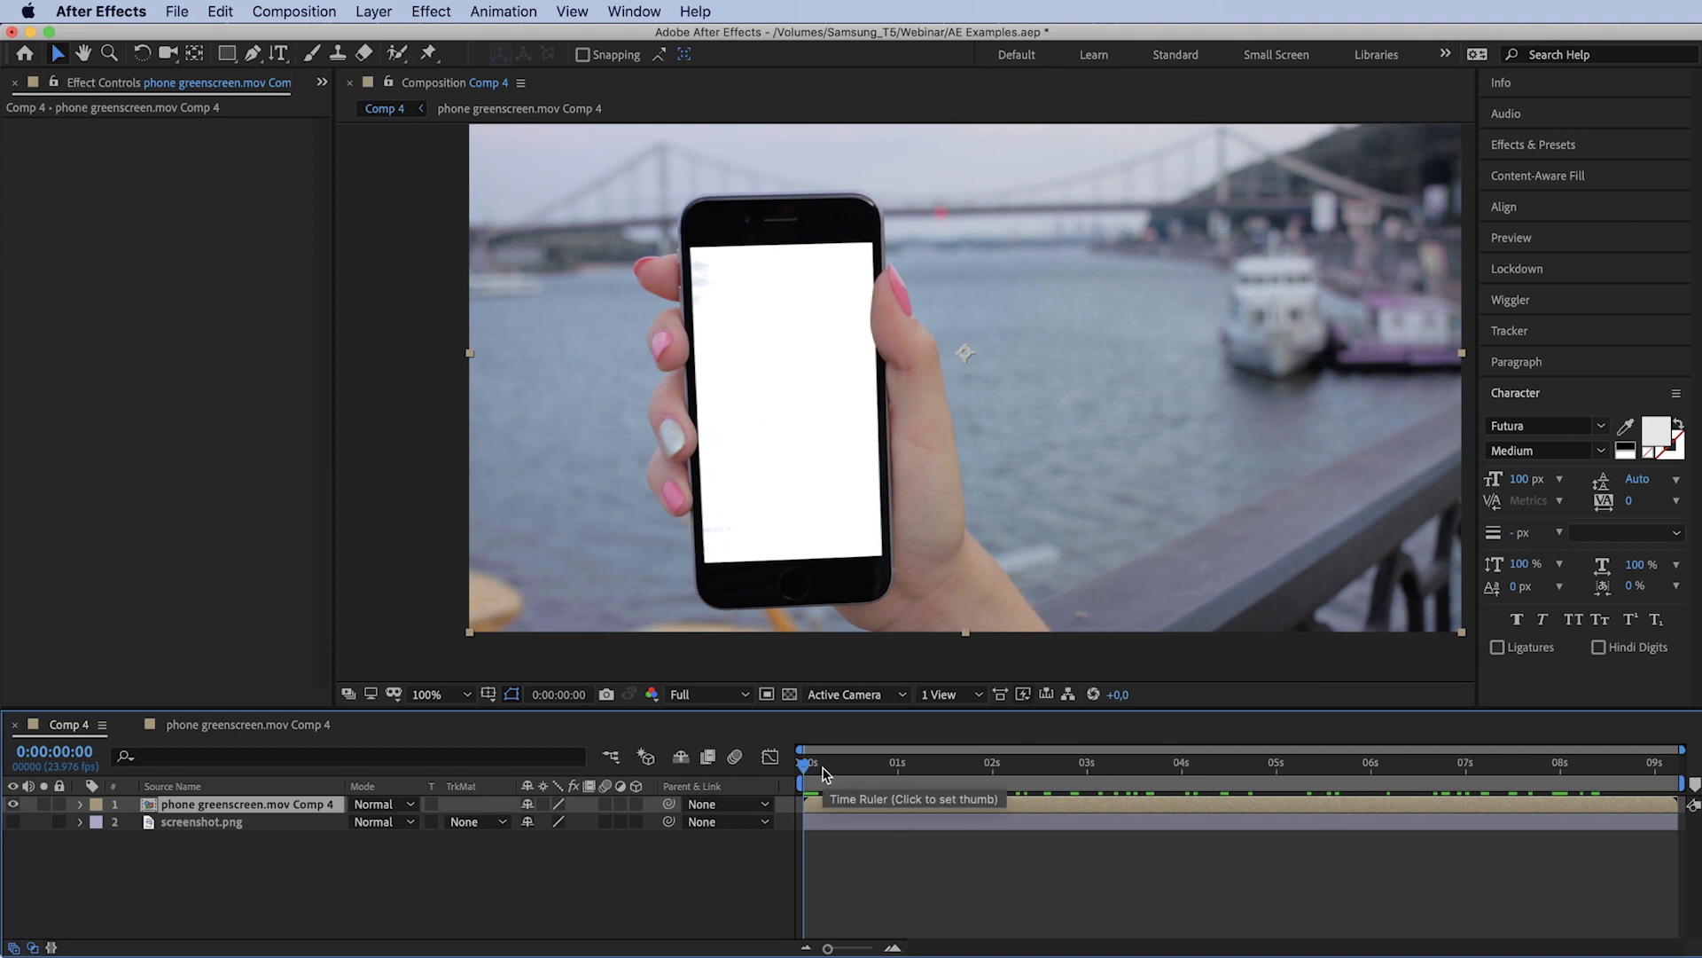
Check Comp 4 for leftover reflections, and raise Keylight's Clip Black to 62 on the footage inside the pre-composition.
left_click_drag(823, 774, 1129, 774)
key("space")
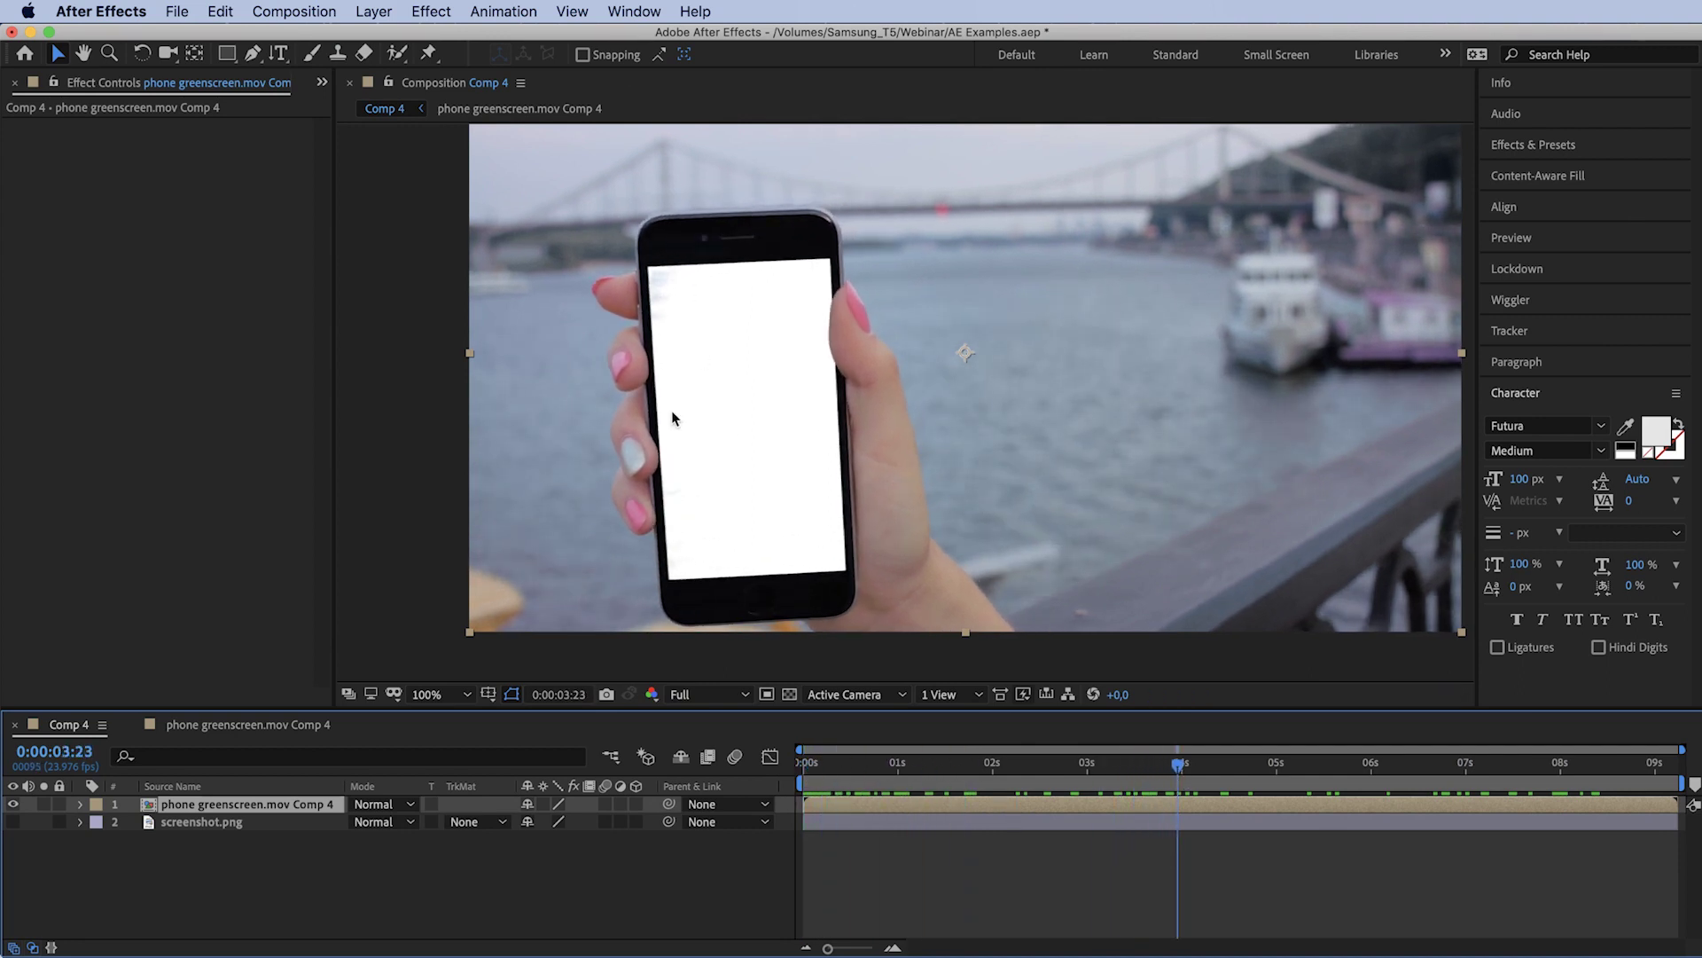
double_click(219, 811)
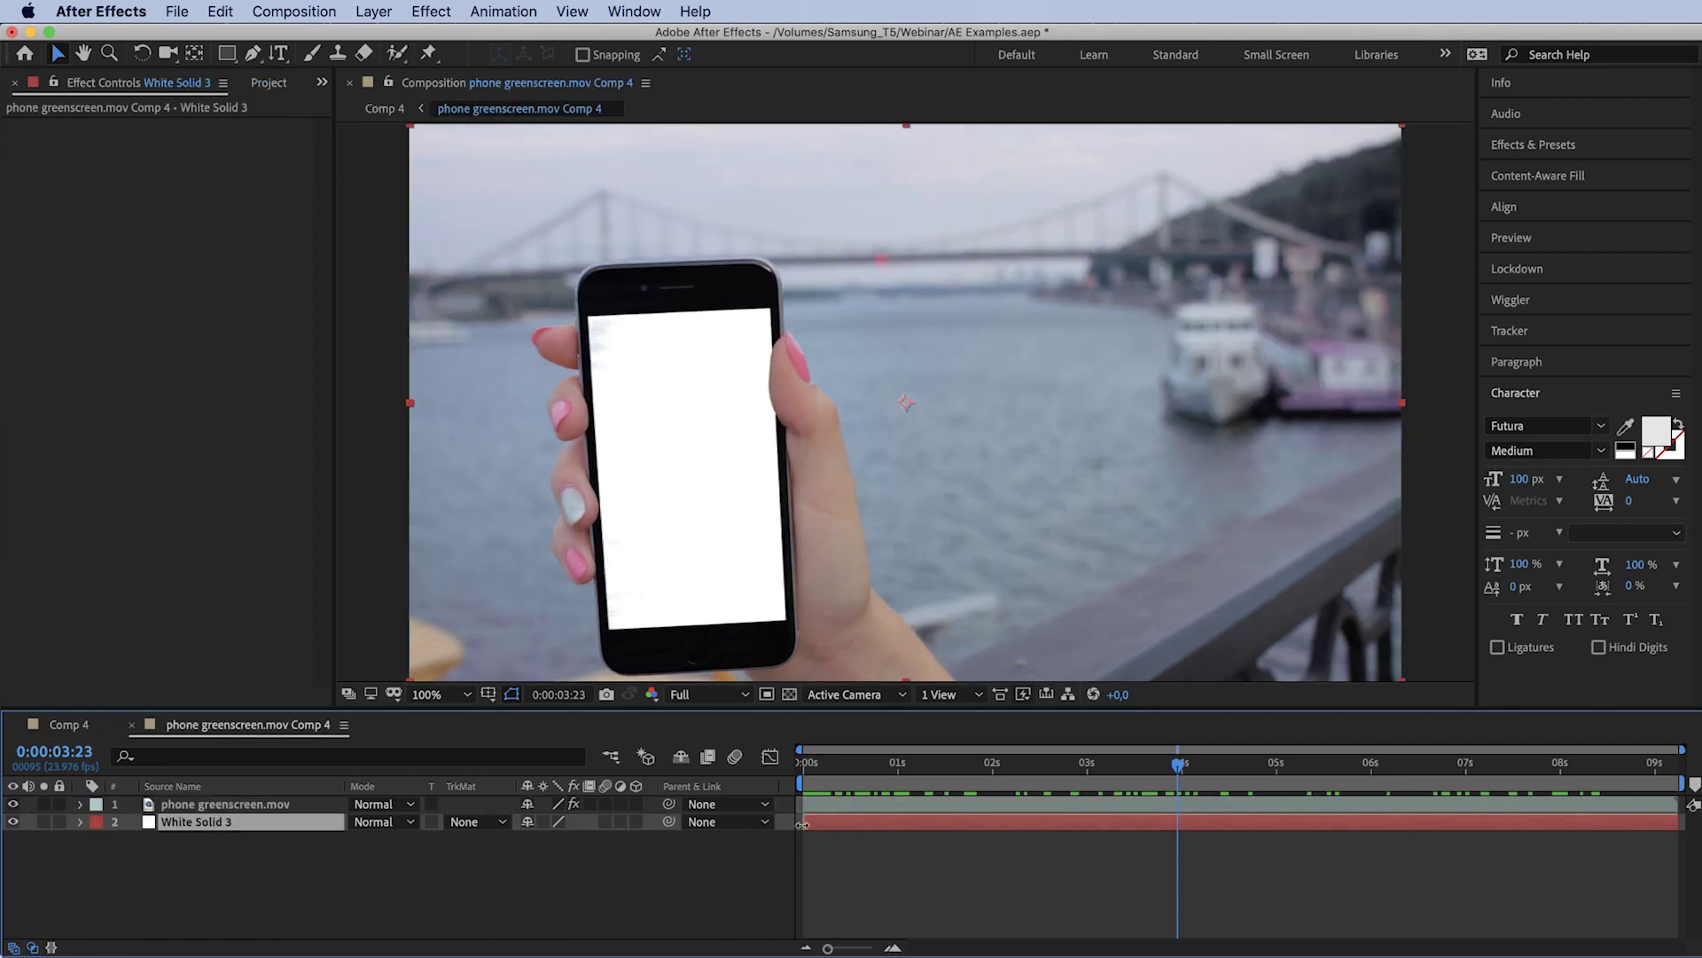
left_click(214, 805)
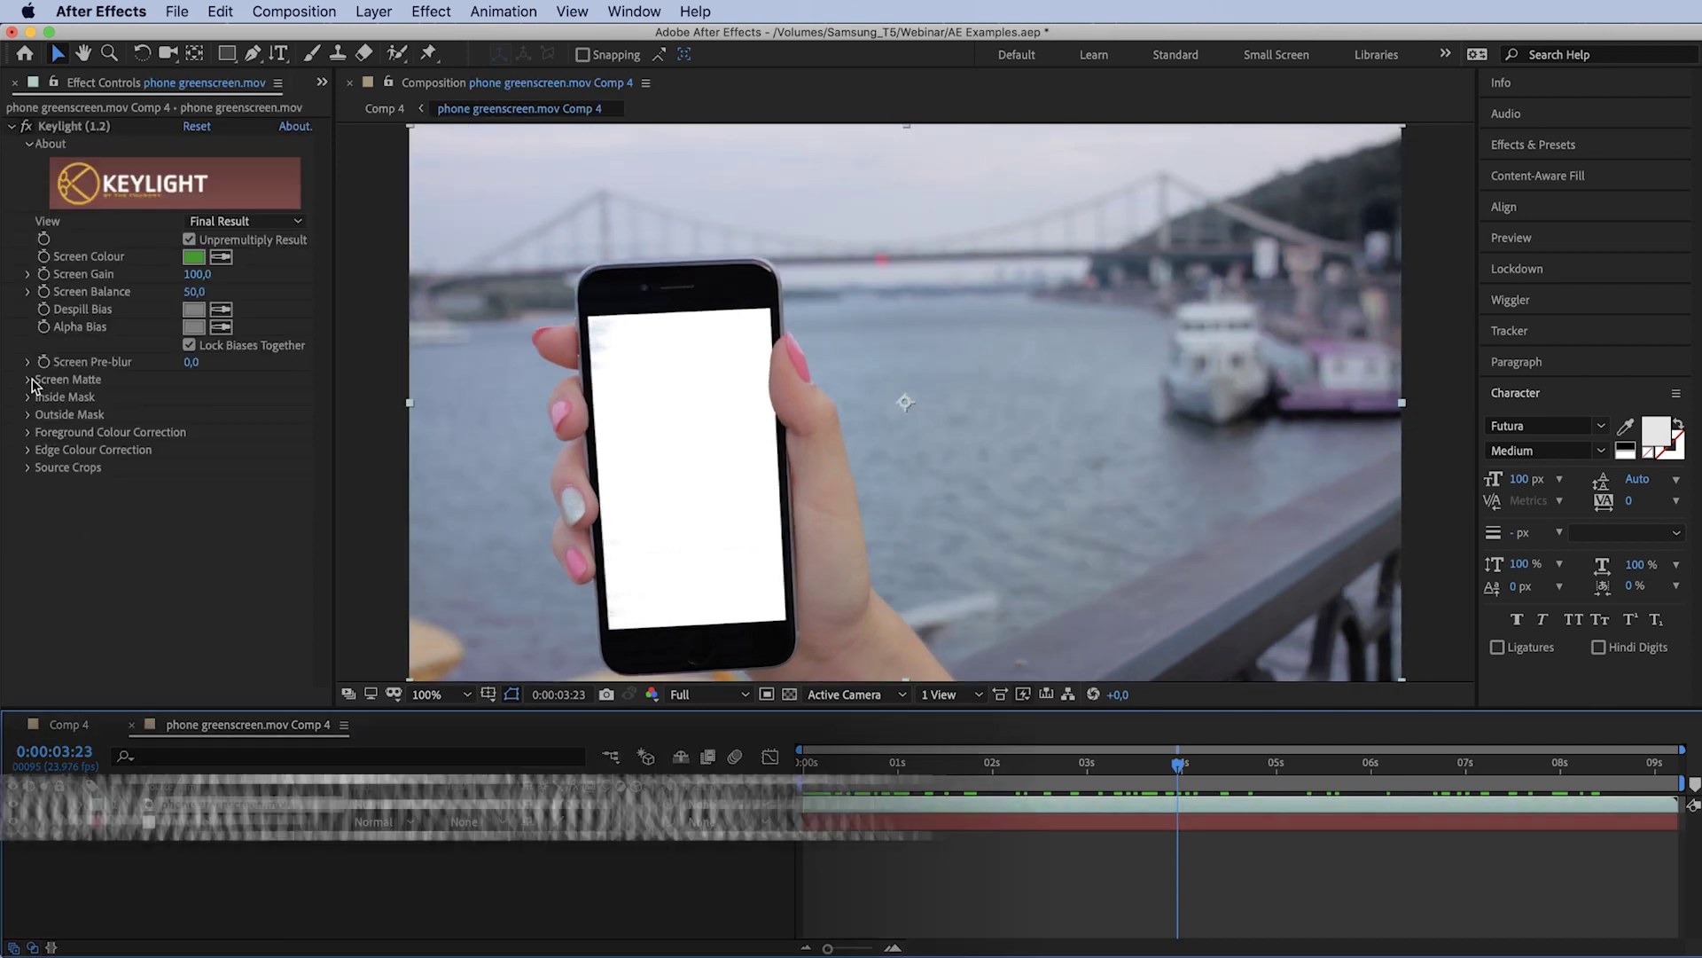
left_click(27, 379)
left_click_drag(195, 398, 229, 398)
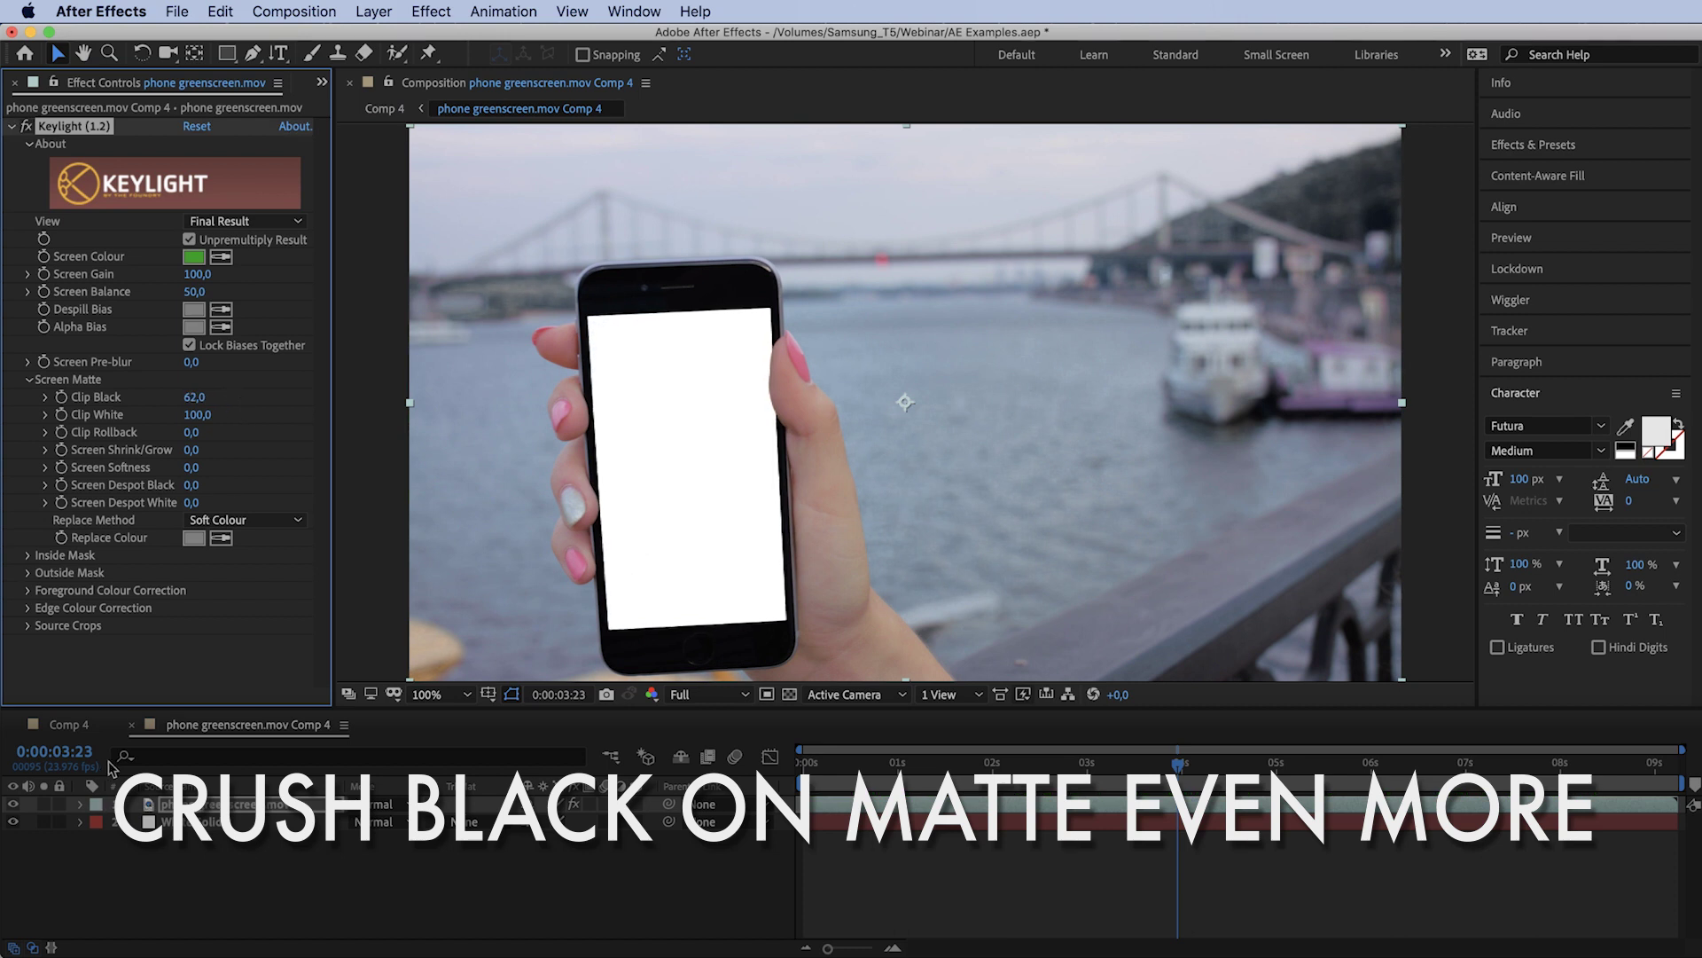
Return to Comp 4 and preview the cleaned white display from the start of the timeline.
left_click(68, 724)
left_click_drag(1178, 762, 793, 786)
key("space")
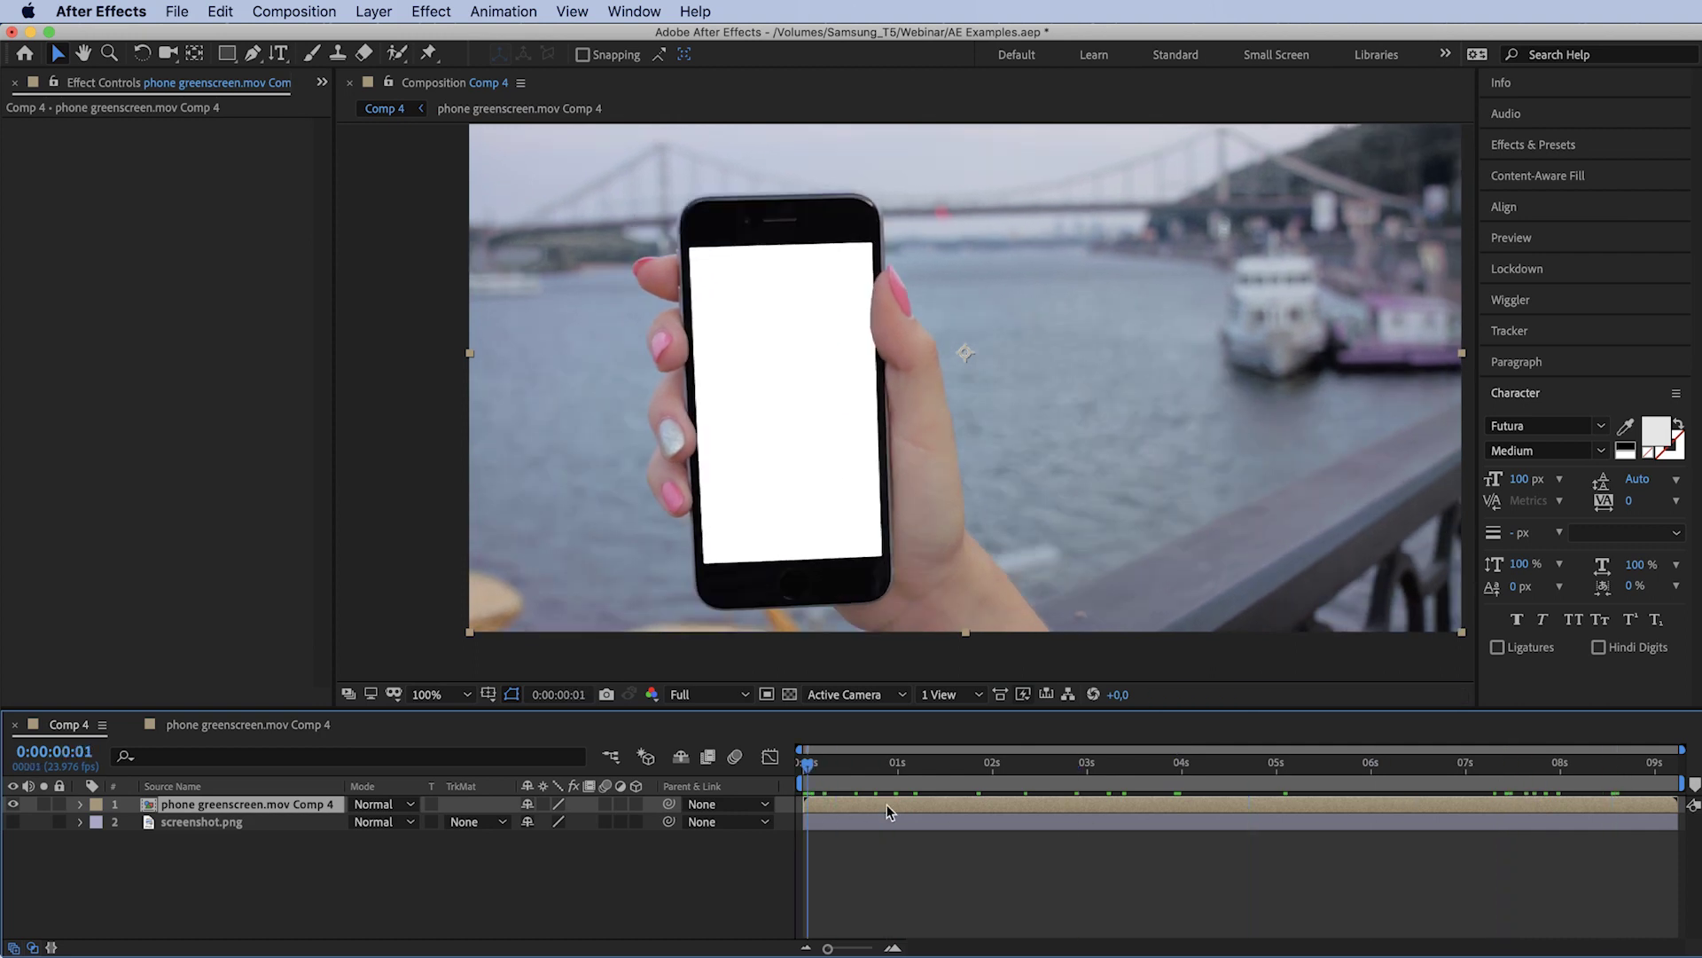
Apply Mocha AE CC to the pre-composed phone layer and launch the Mocha plugin.
key("ctrl+space")
type("moc")
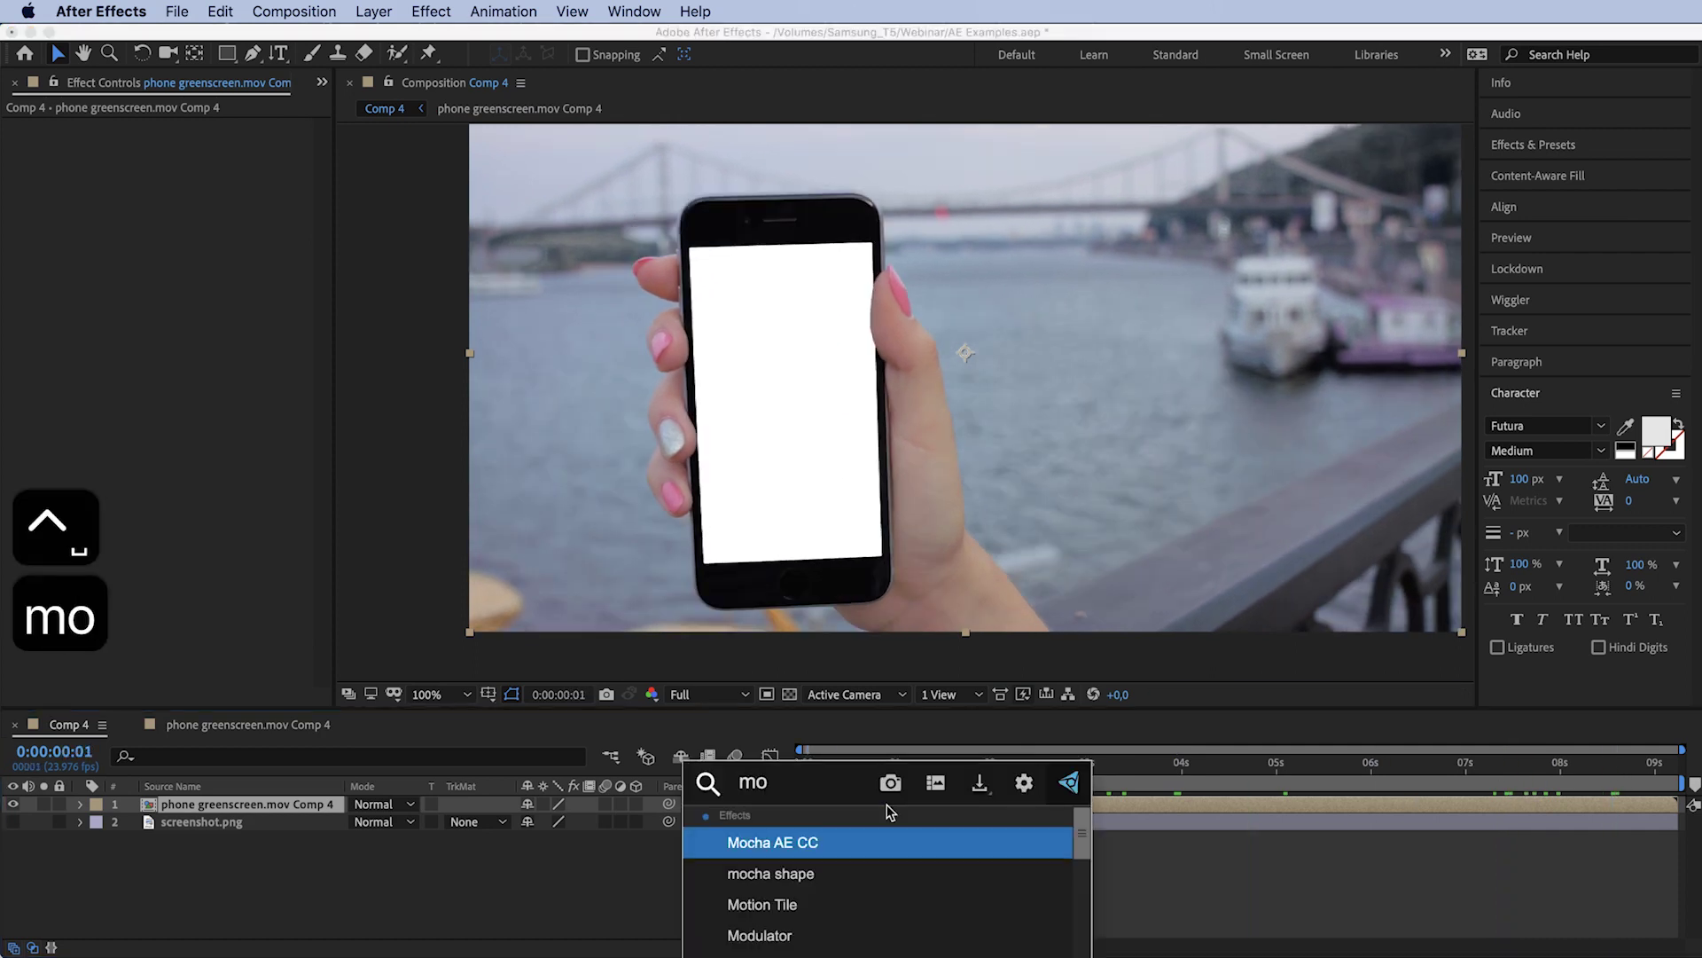
key("Return")
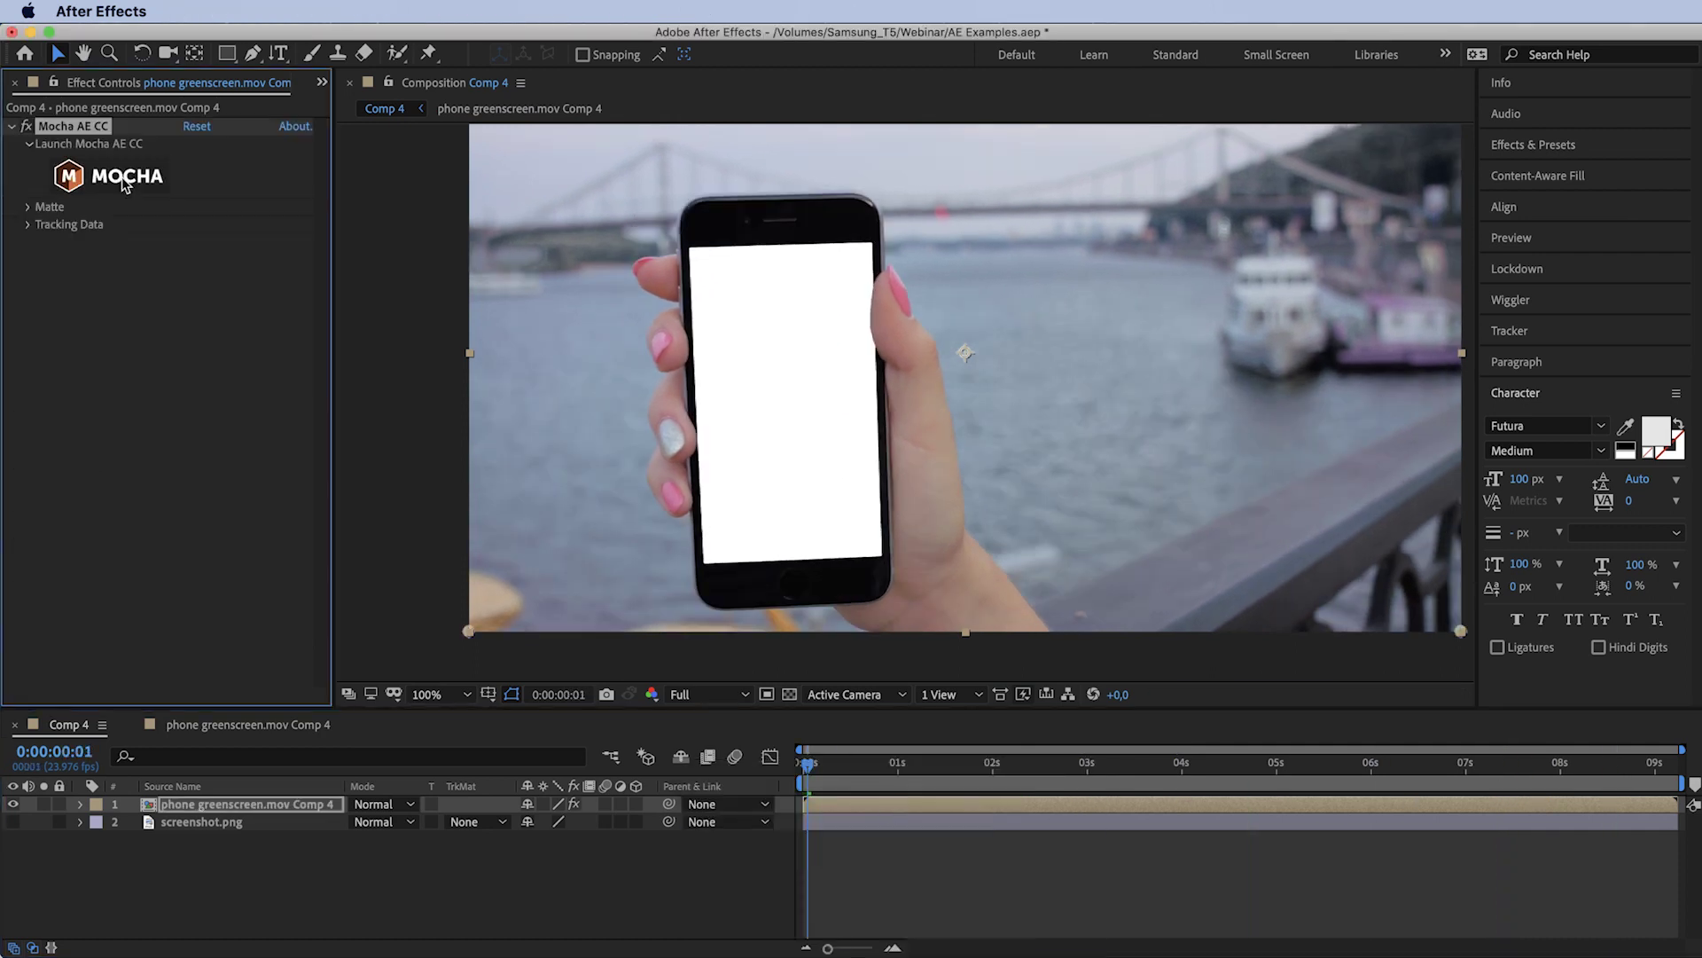
left_click(137, 182)
left_click_drag(787, 118, 739, 113)
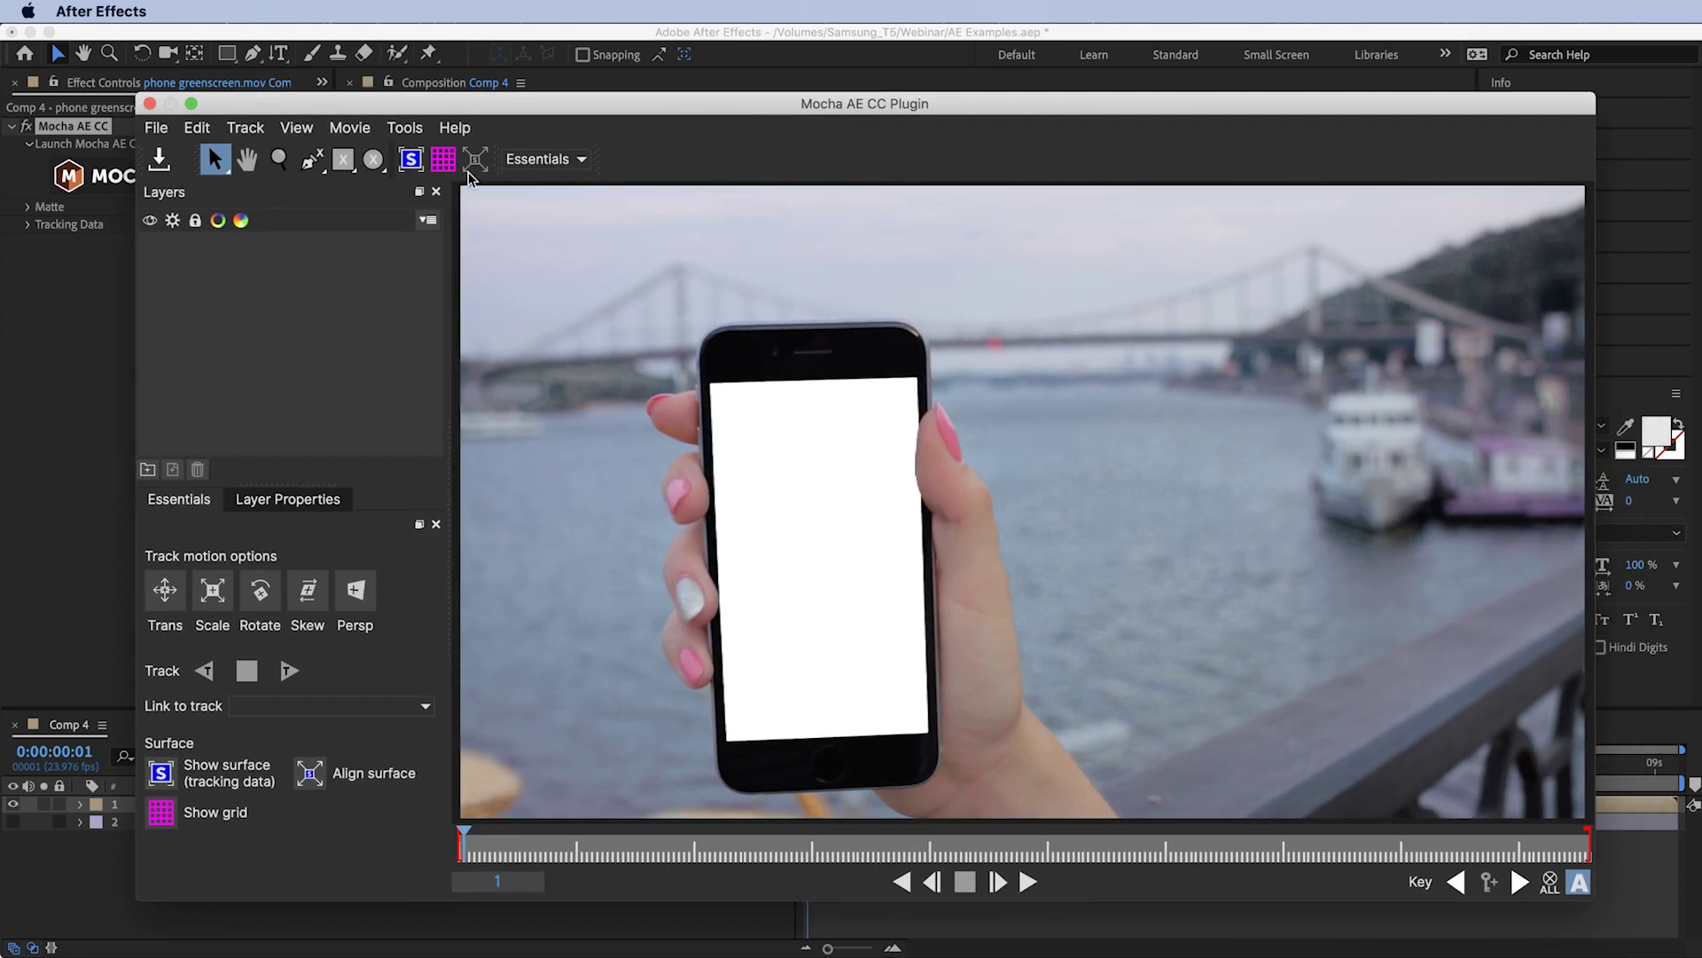
Draw an X-spline around the phone's white display, routing its edge around the thumb.
left_click(312, 160)
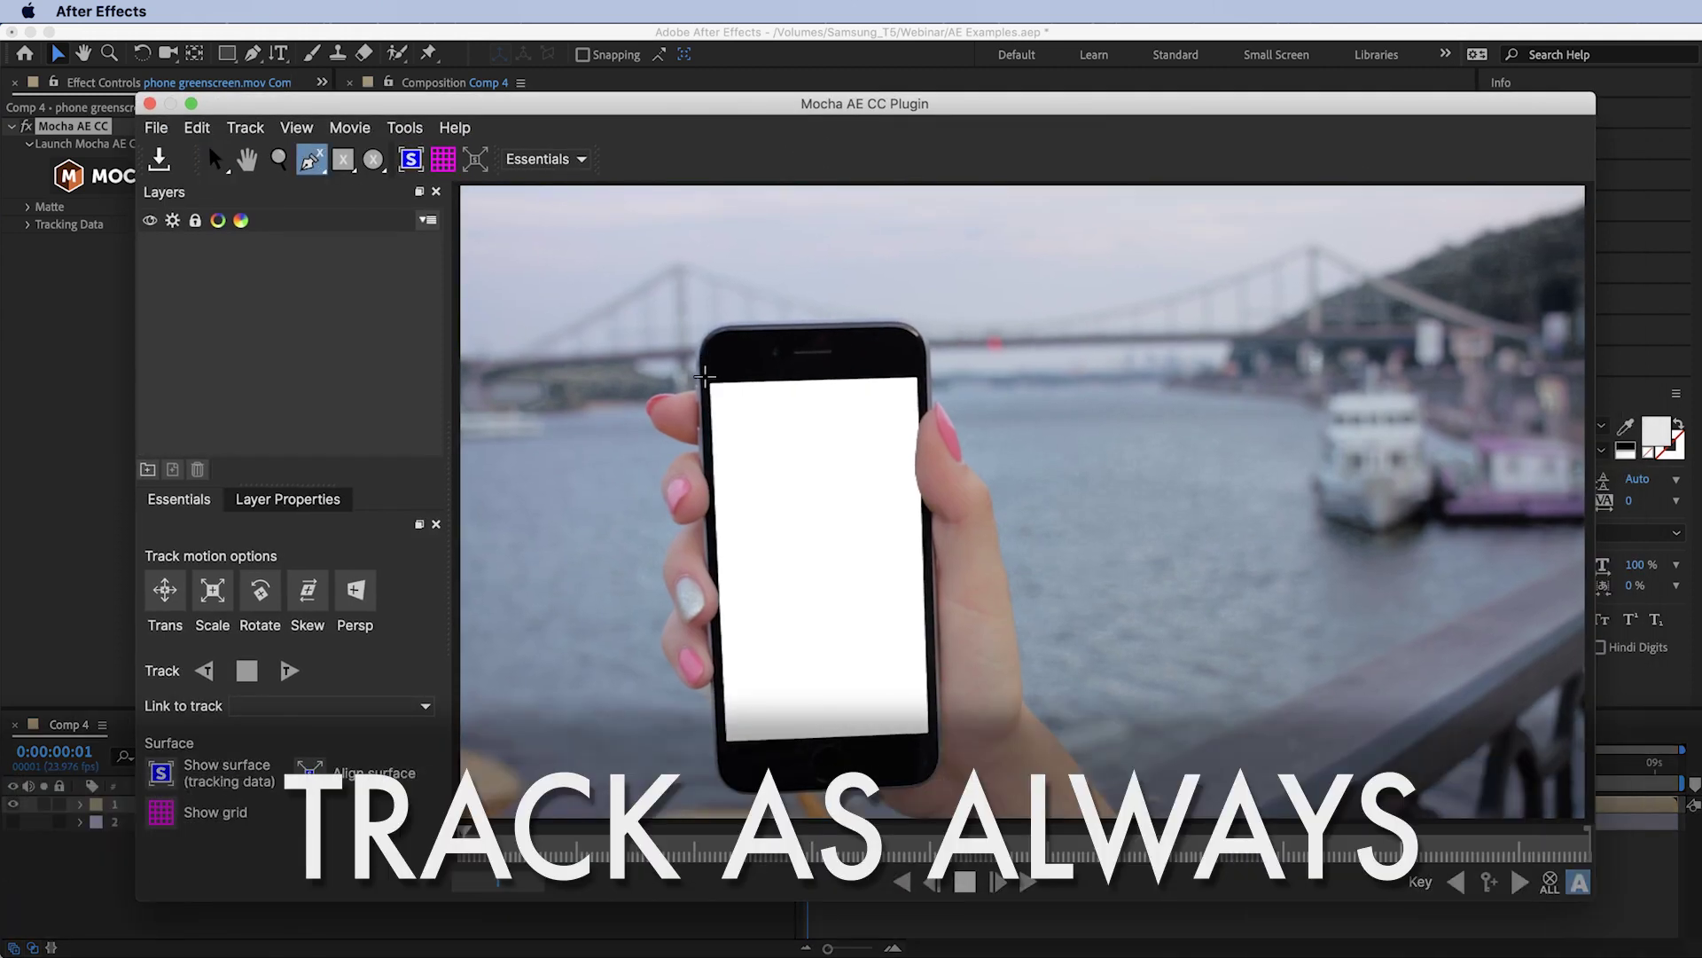
left_click(709, 376)
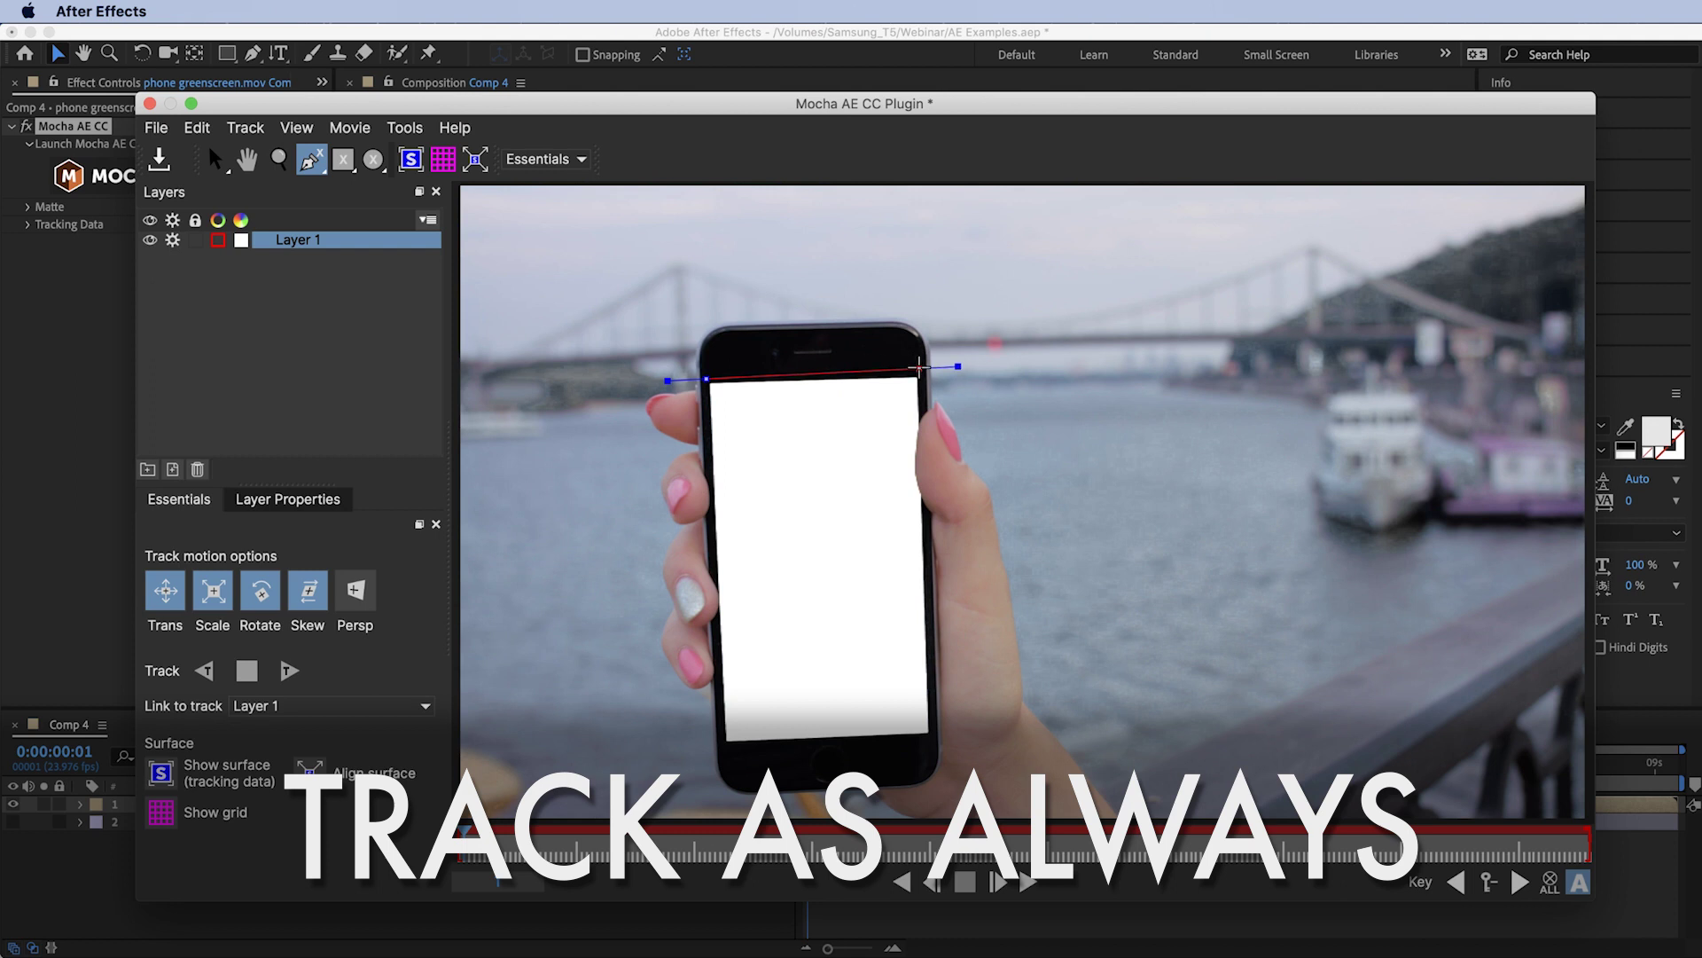
left_click(923, 369)
left_click(925, 407)
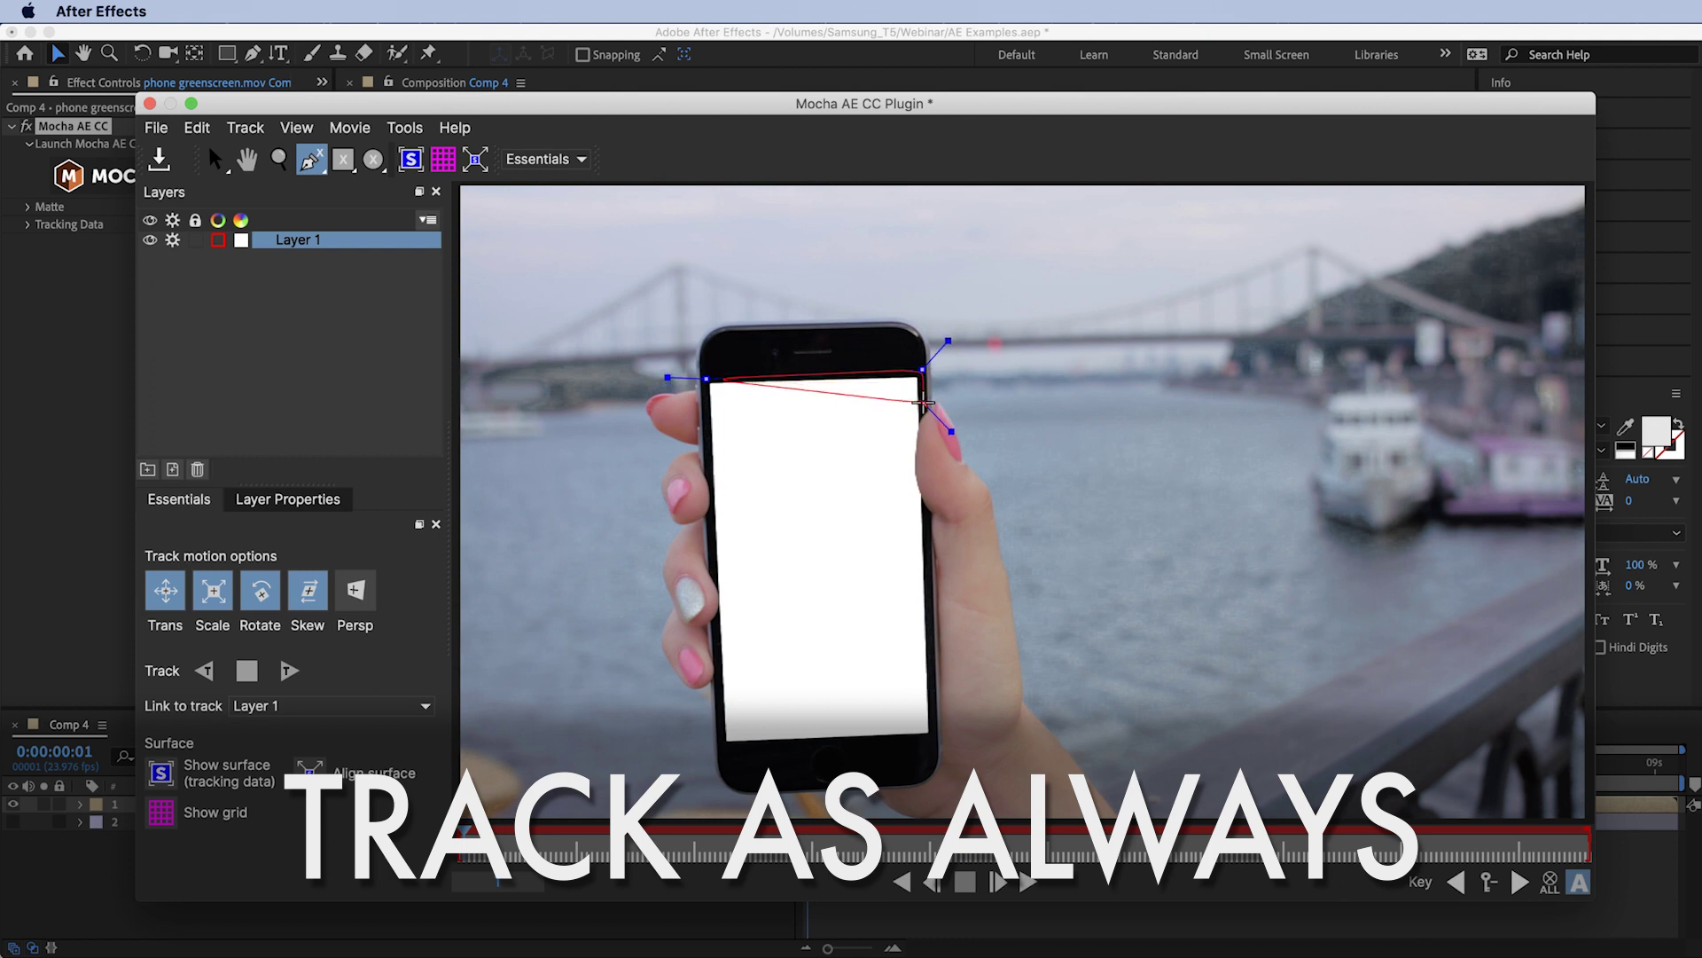
left_click(905, 460)
left_click(925, 508)
left_click(924, 753)
left_click(717, 754)
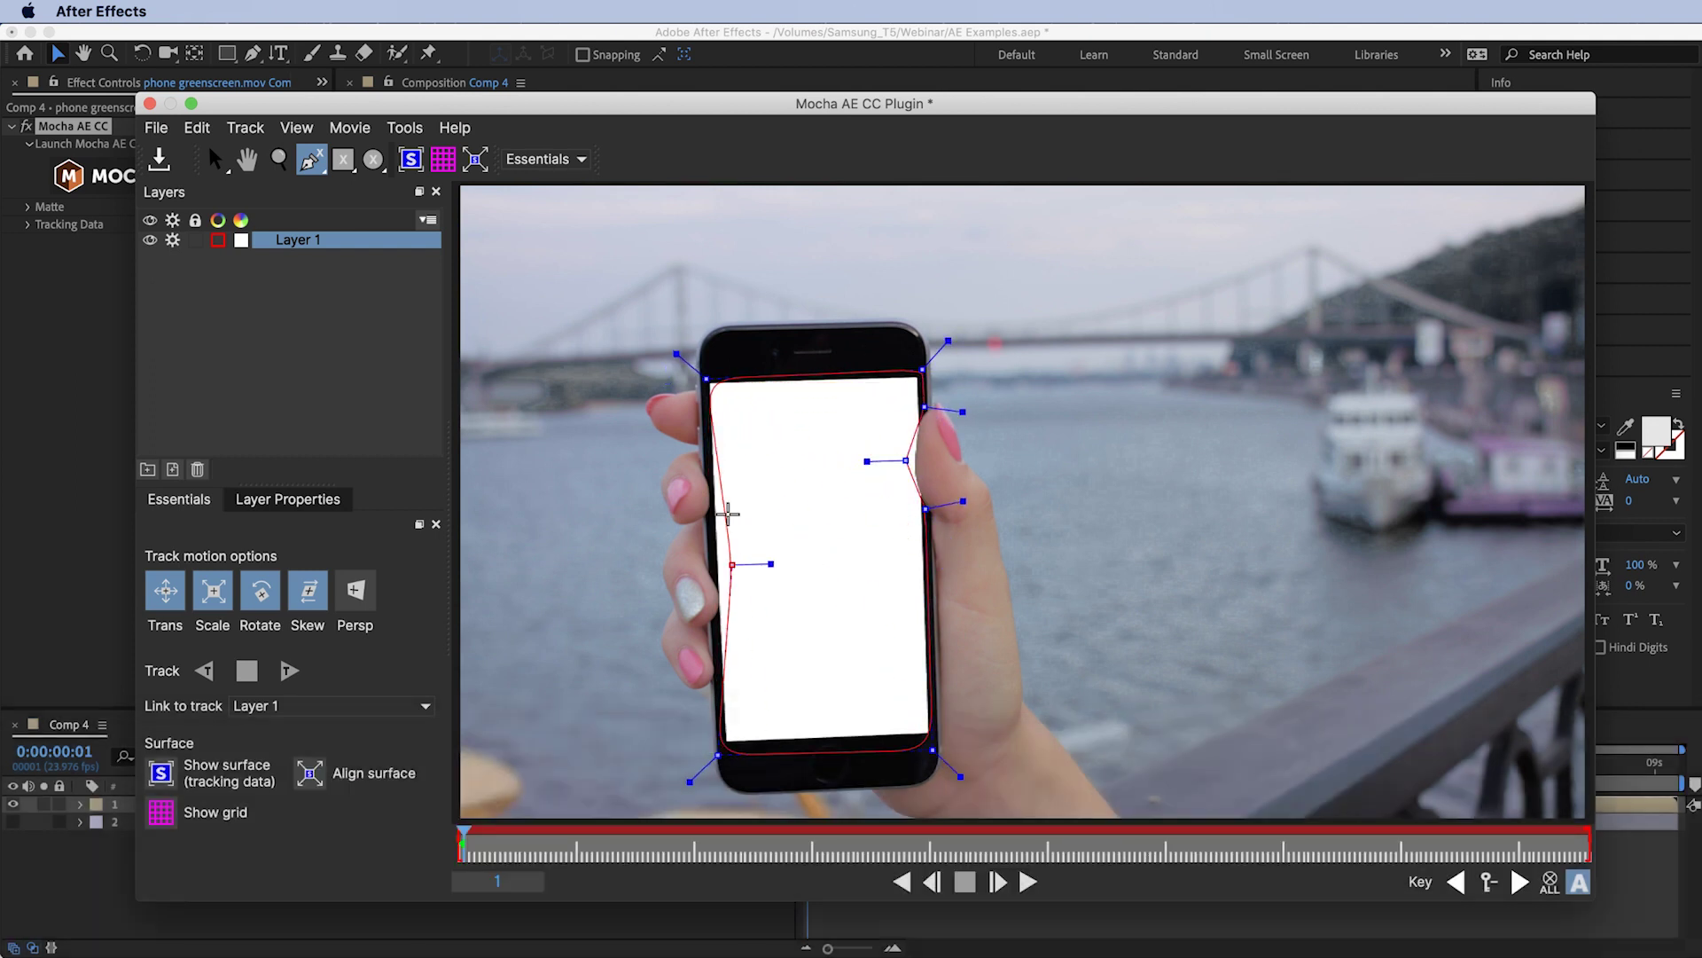
right_click(718, 755)
Sharpen the spline's corners so the shape fully encloses the display's edges.
left_click_drag(948, 341, 954, 335)
left_click_drag(961, 781, 932, 746)
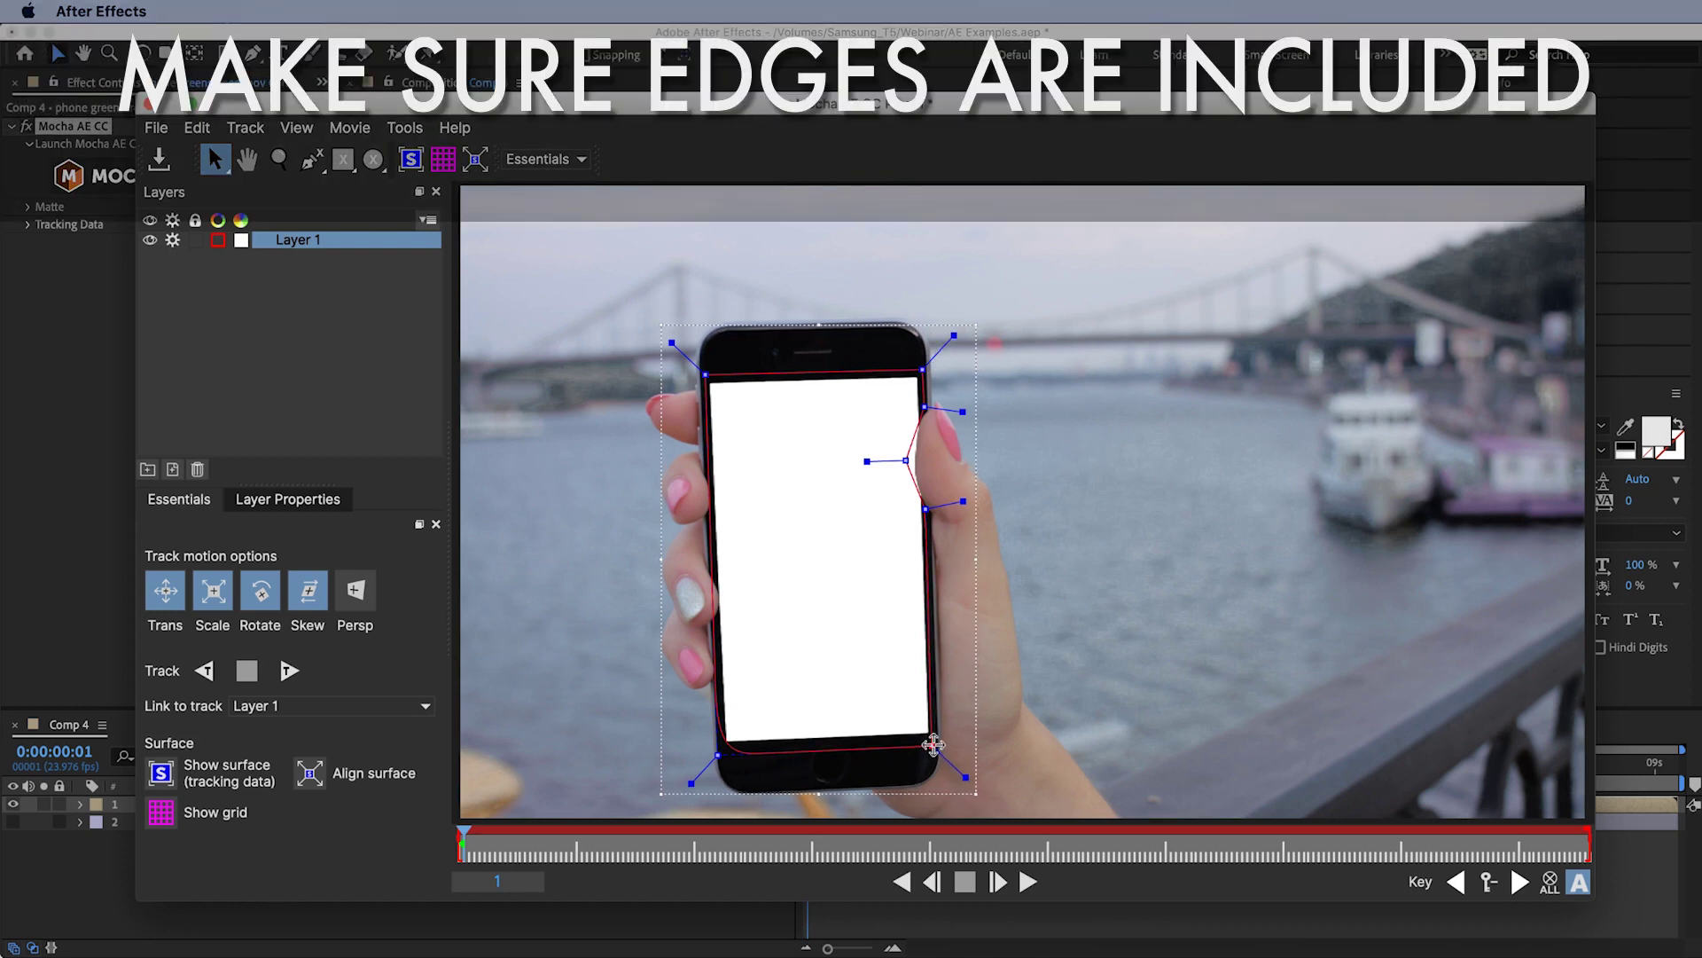
left_click_drag(694, 785, 719, 754)
Enable perspective tracking for Layer 1 and track the display forward from frame 0.
left_click(355, 591)
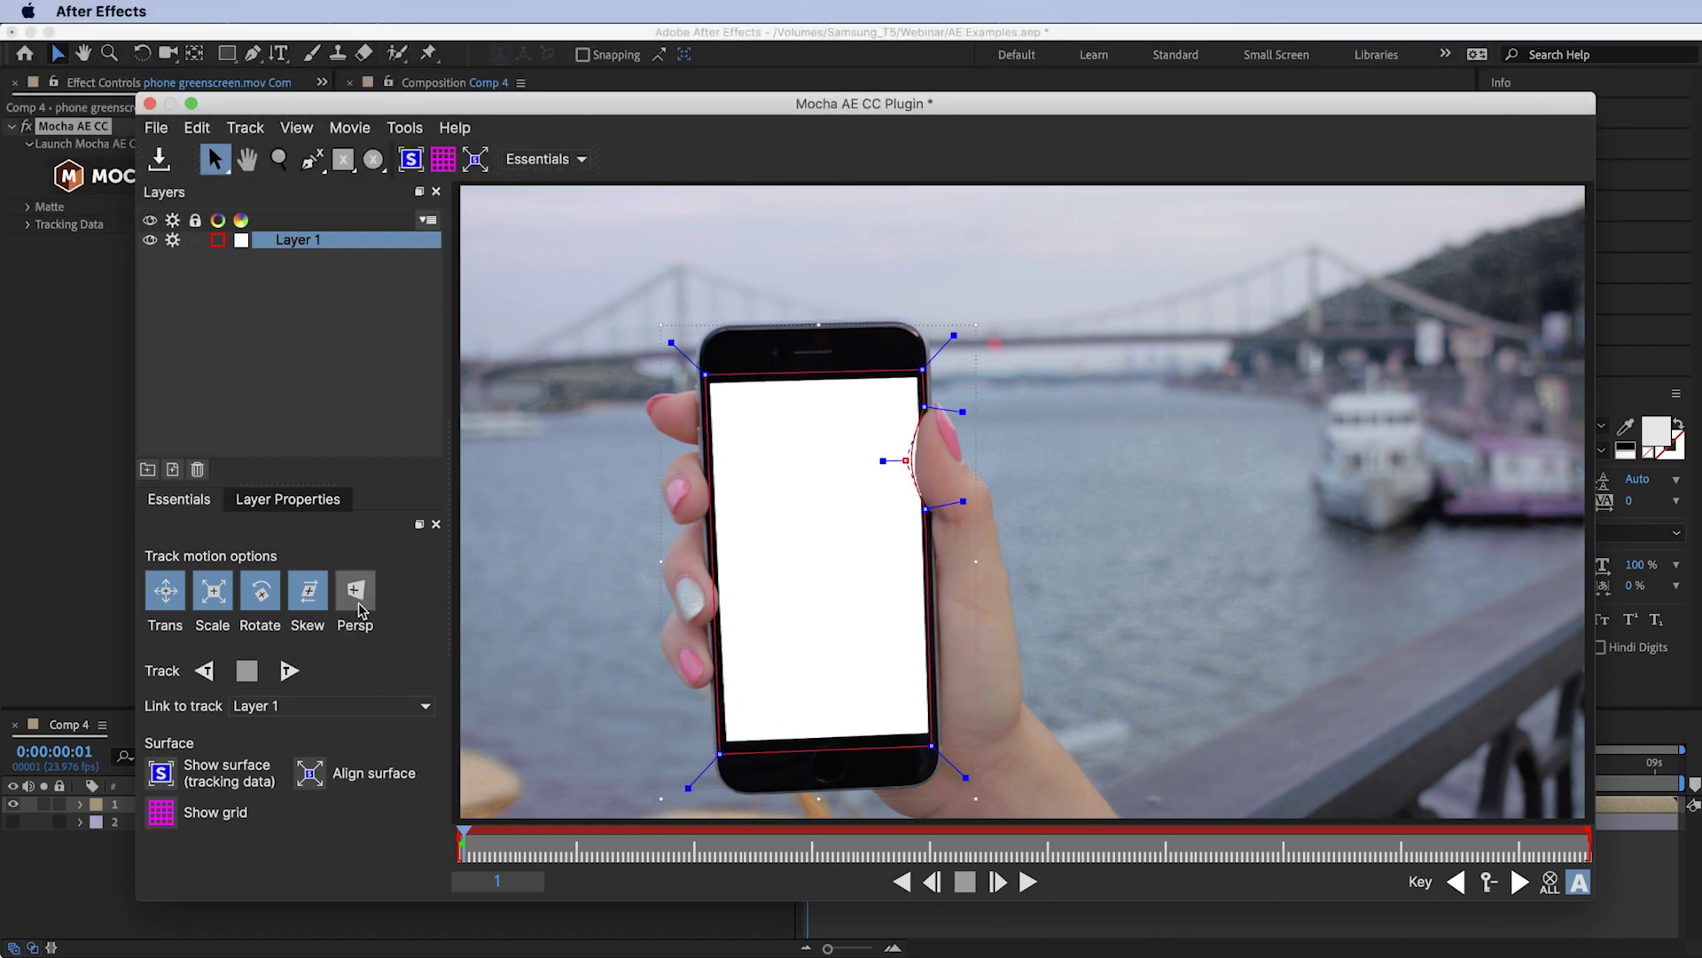
key("Left")
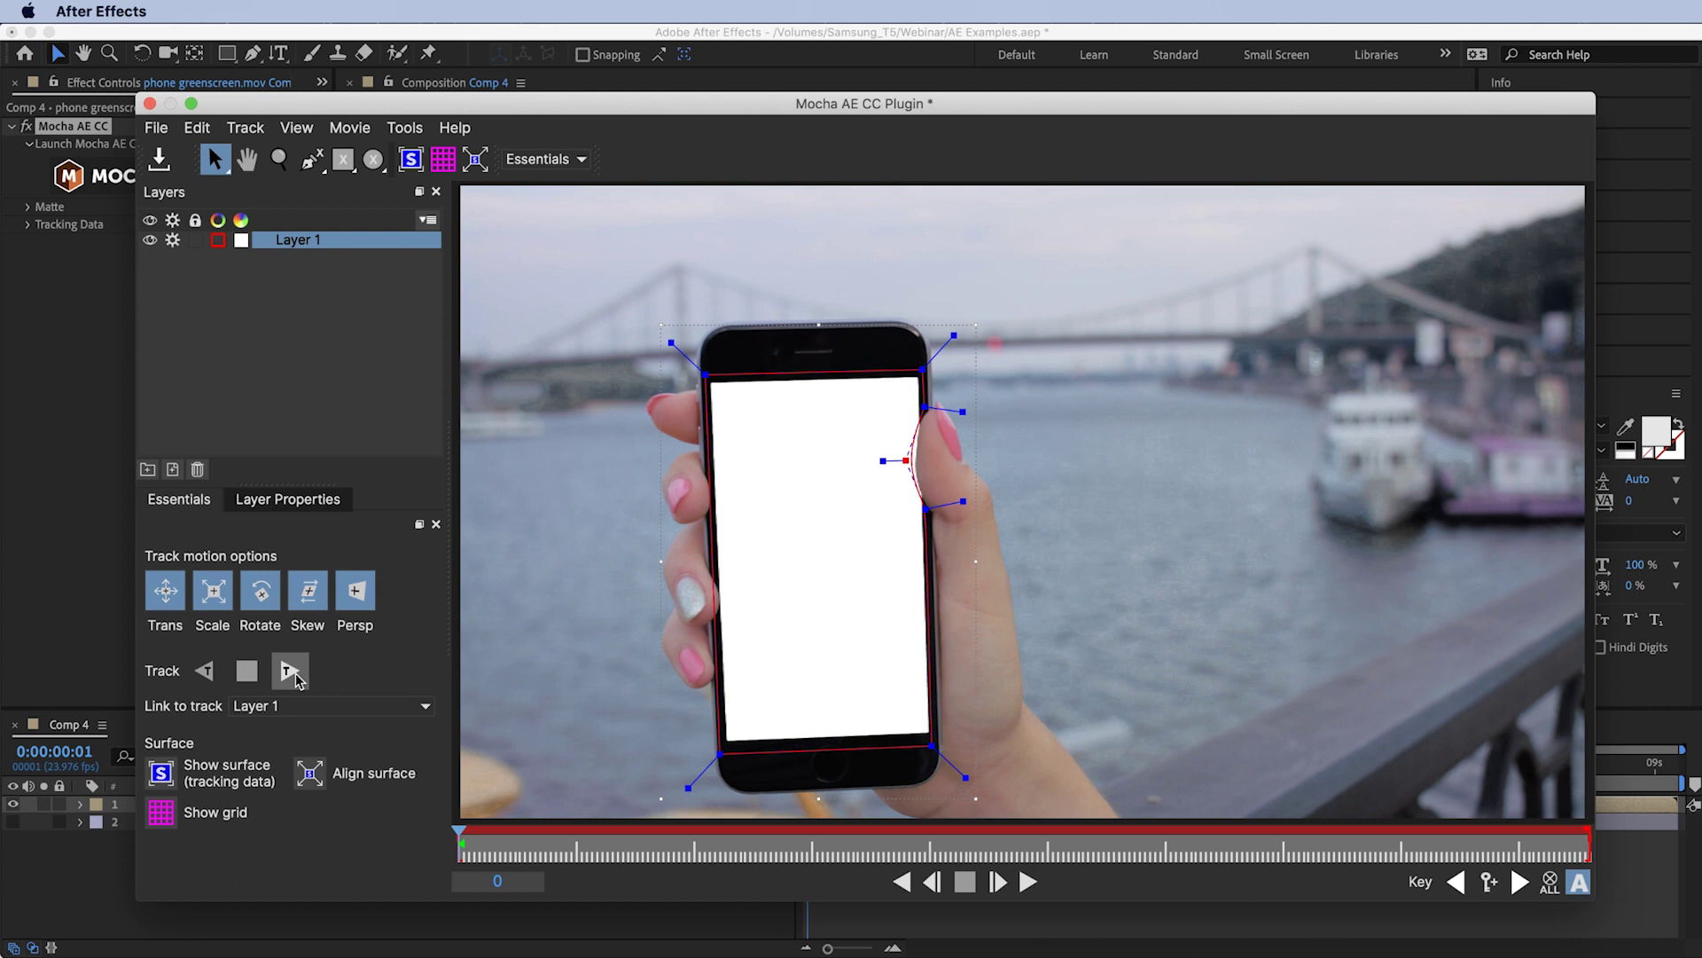
left_click(292, 674)
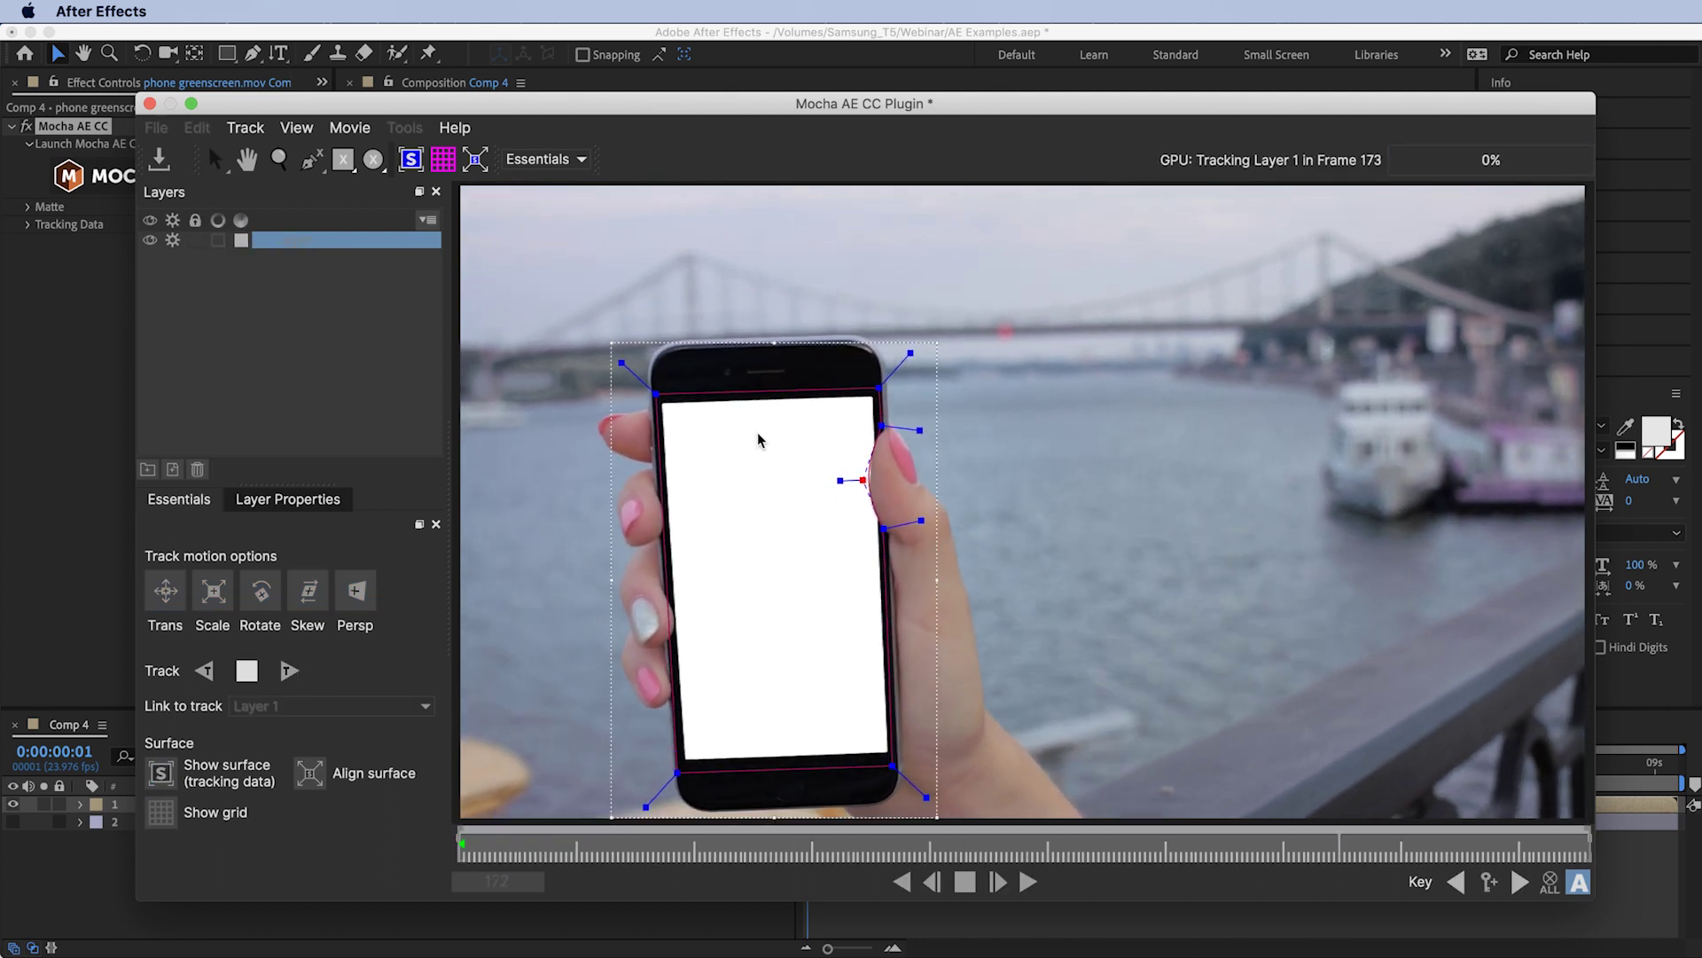
Scrub through the tracked clip, showing the grid temporarily to check that it sticks to the phone display.
left_click_drag(483, 842, 460, 902)
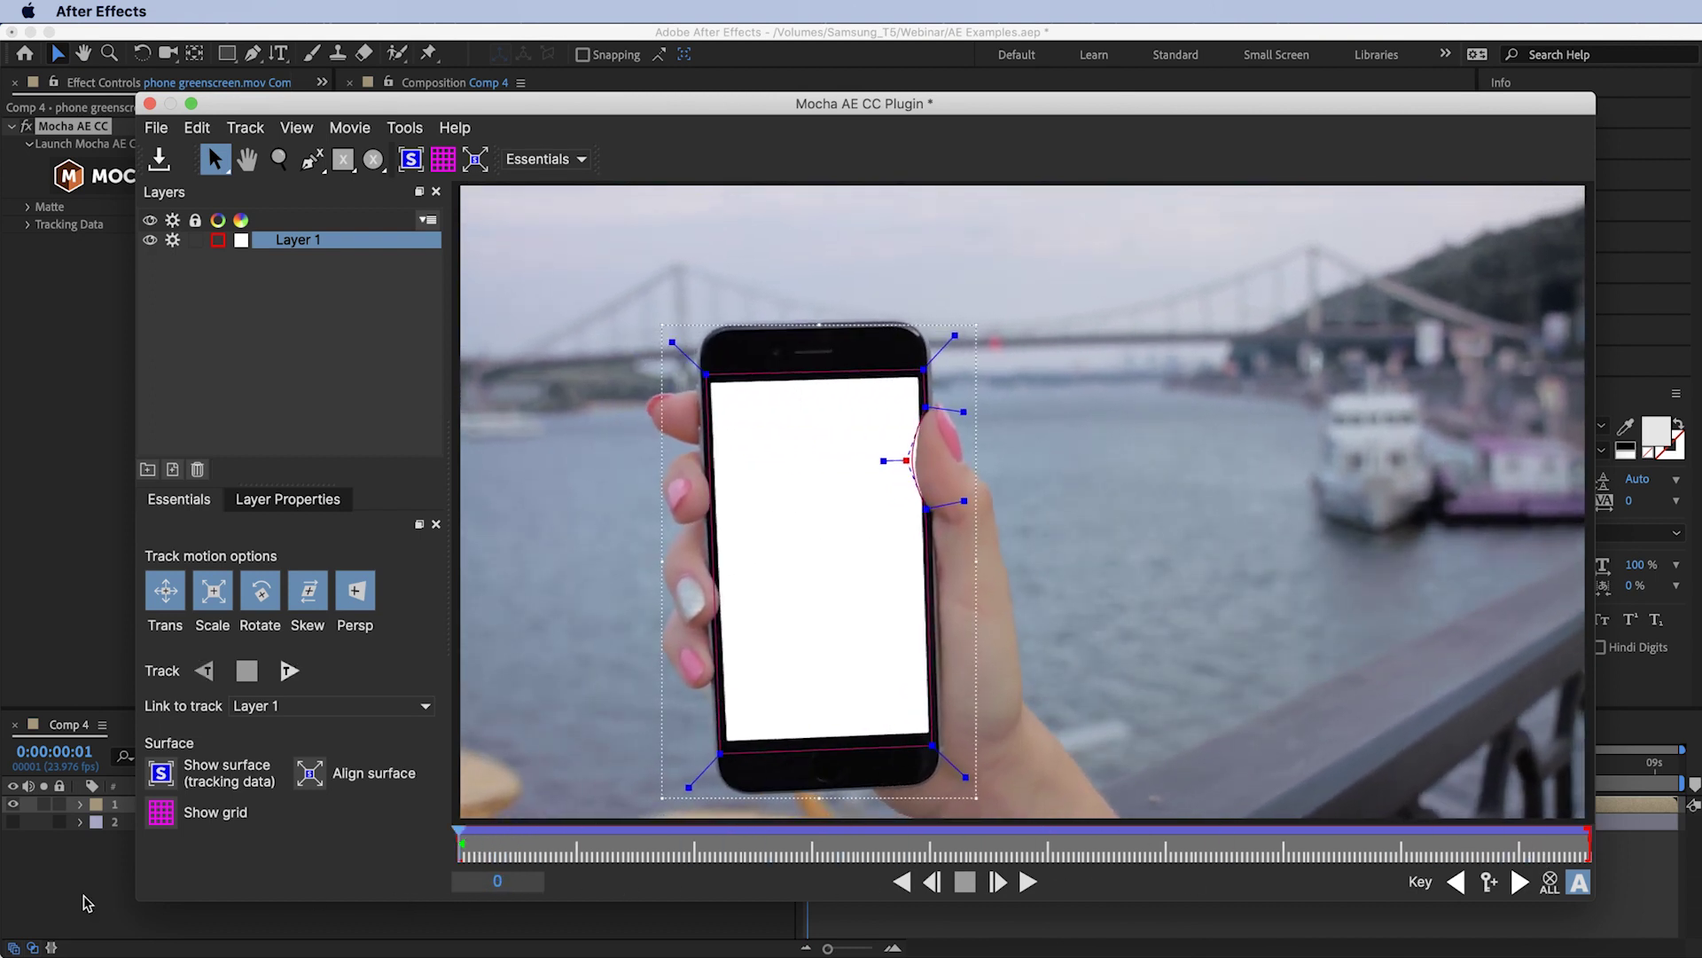
left_click(161, 812)
left_click_drag(477, 849, 258, 867)
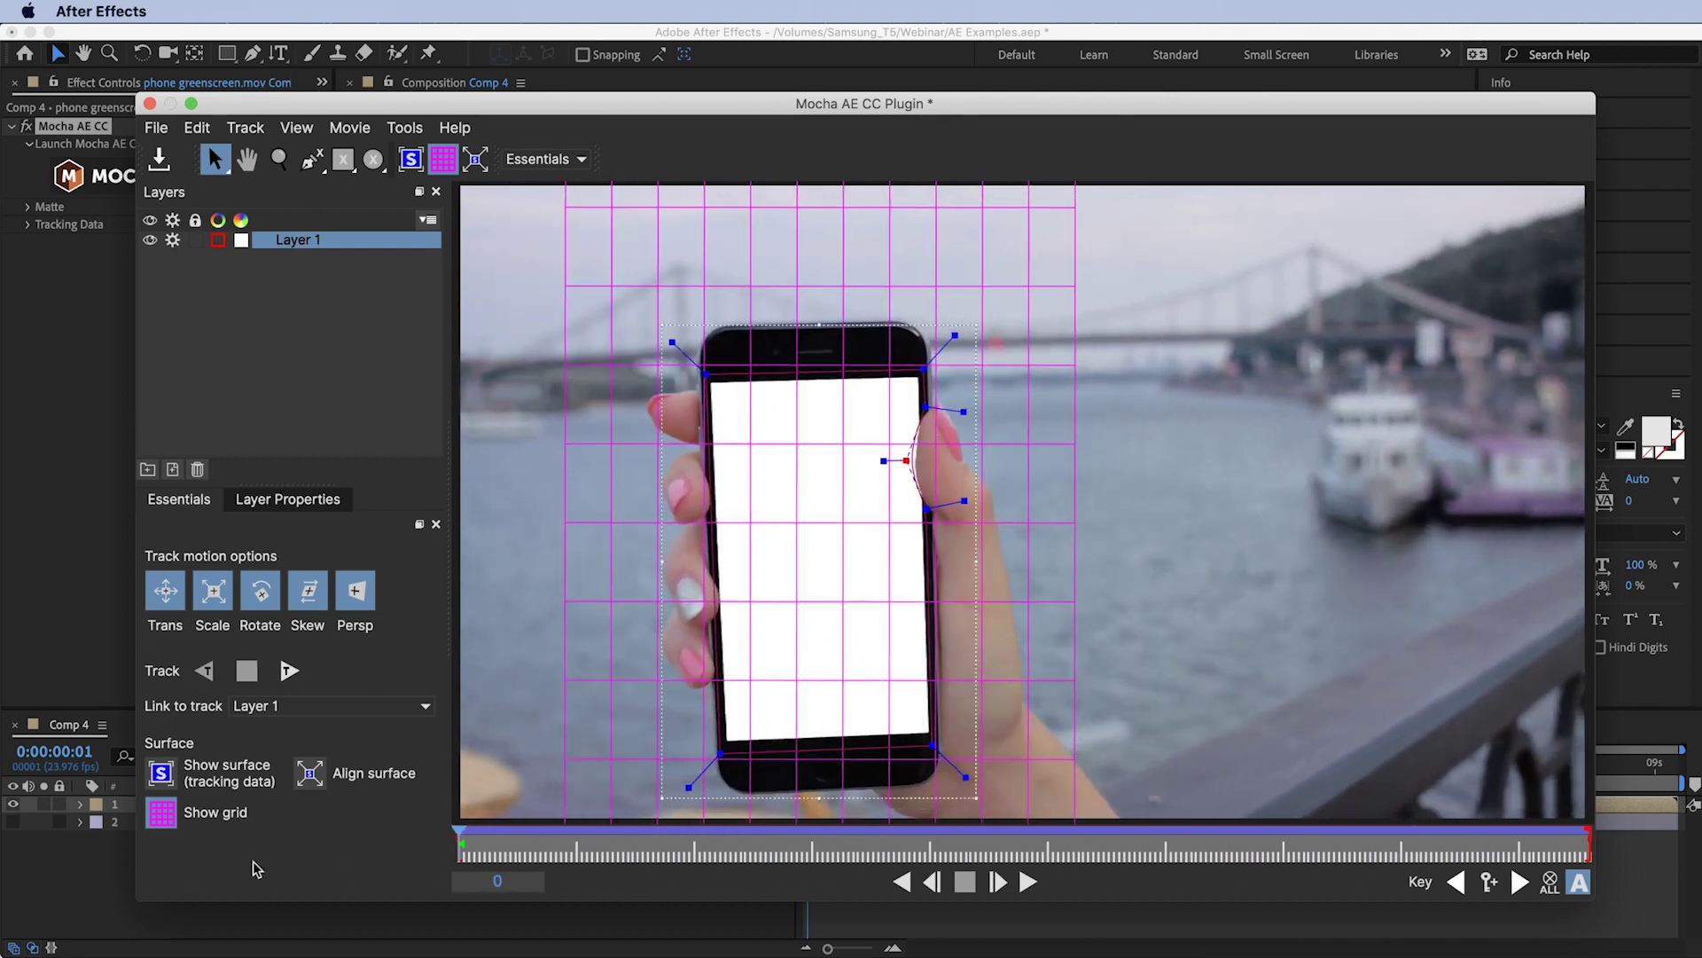
left_click(158, 819)
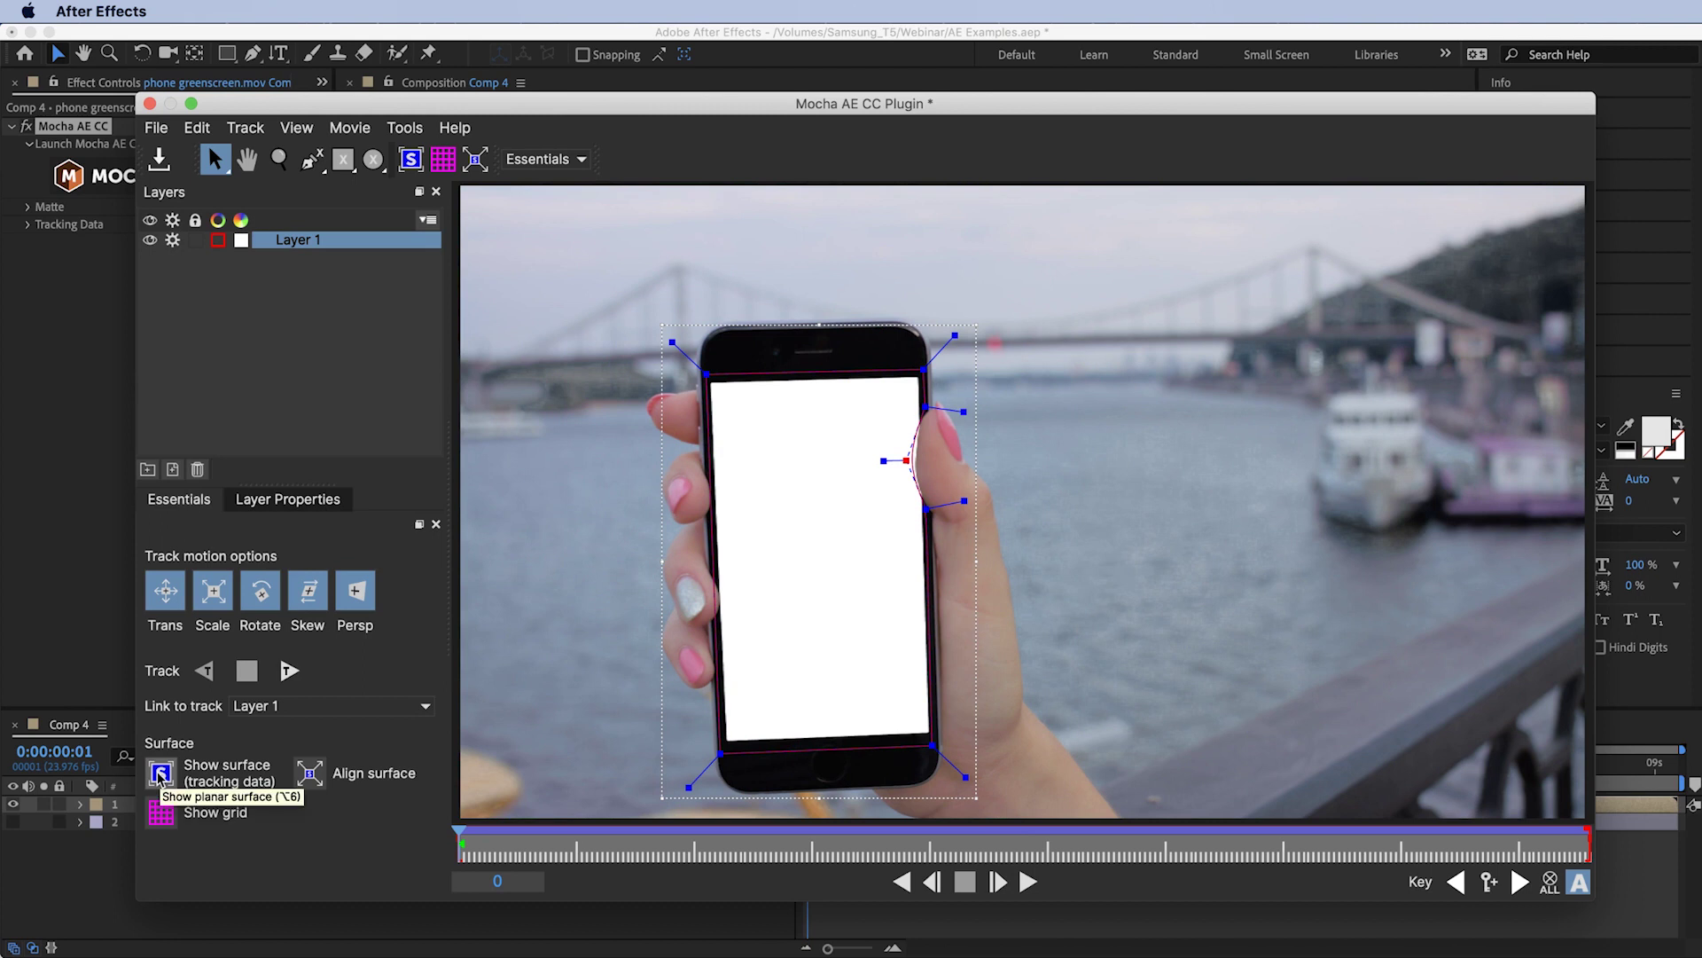
Show Layer 1's planar surface and turn on the magnified zoom window overlay for placing its corners.
left_click(160, 774)
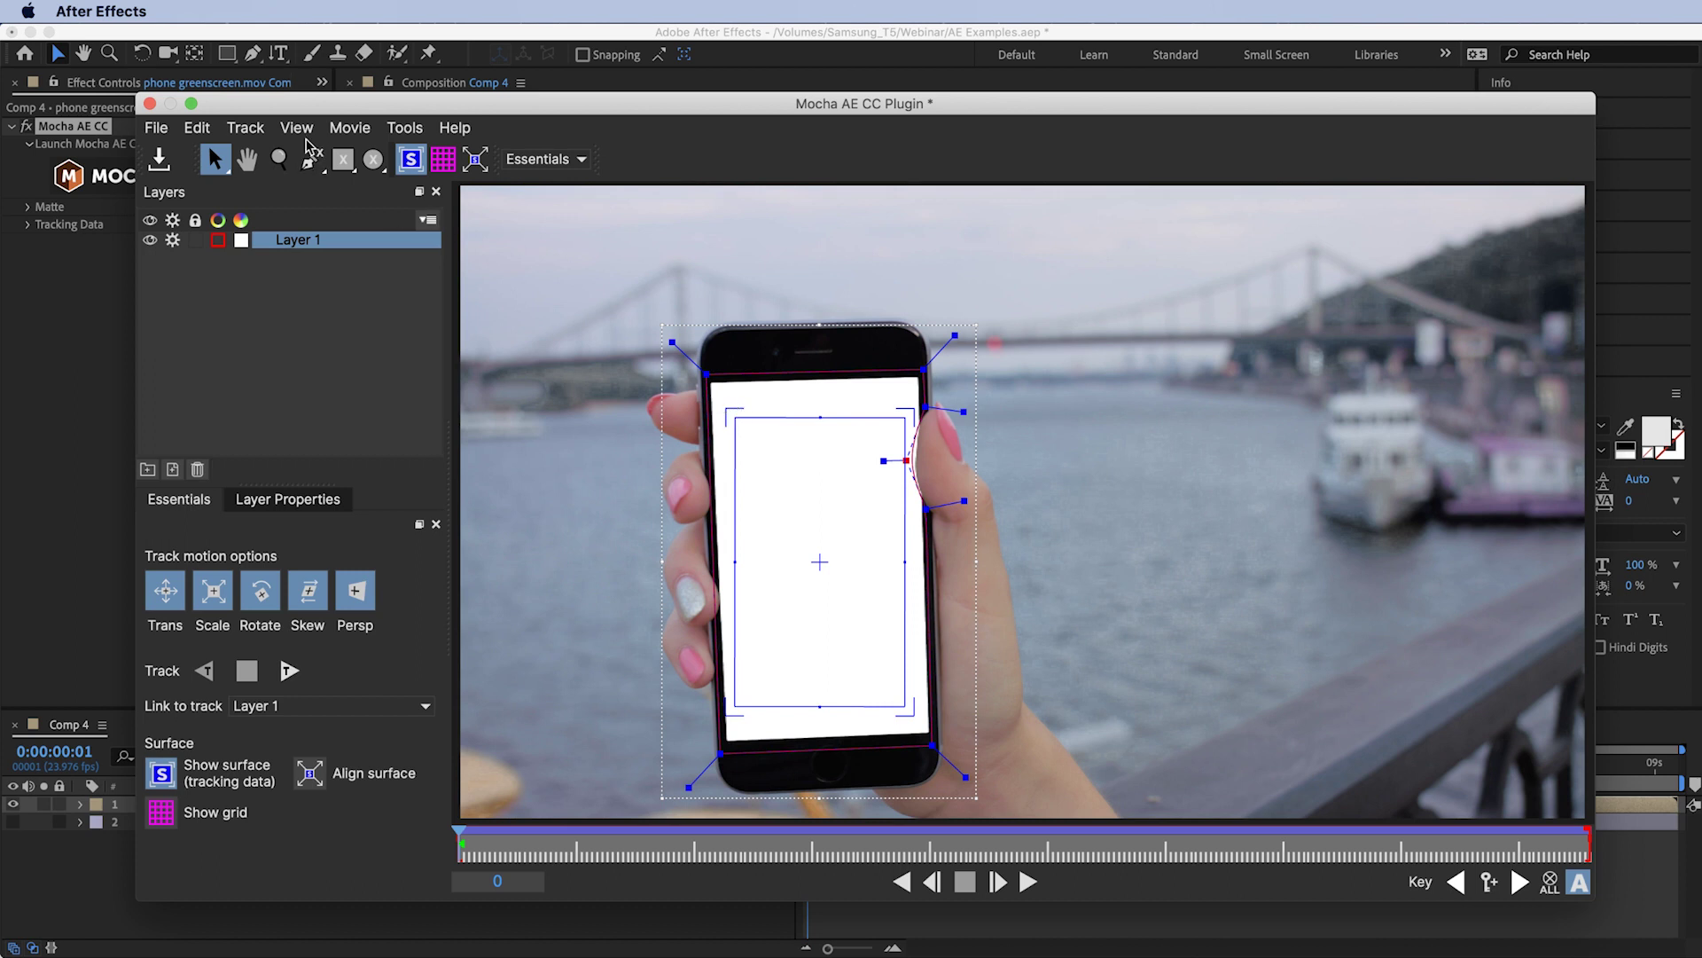
left_click(299, 129)
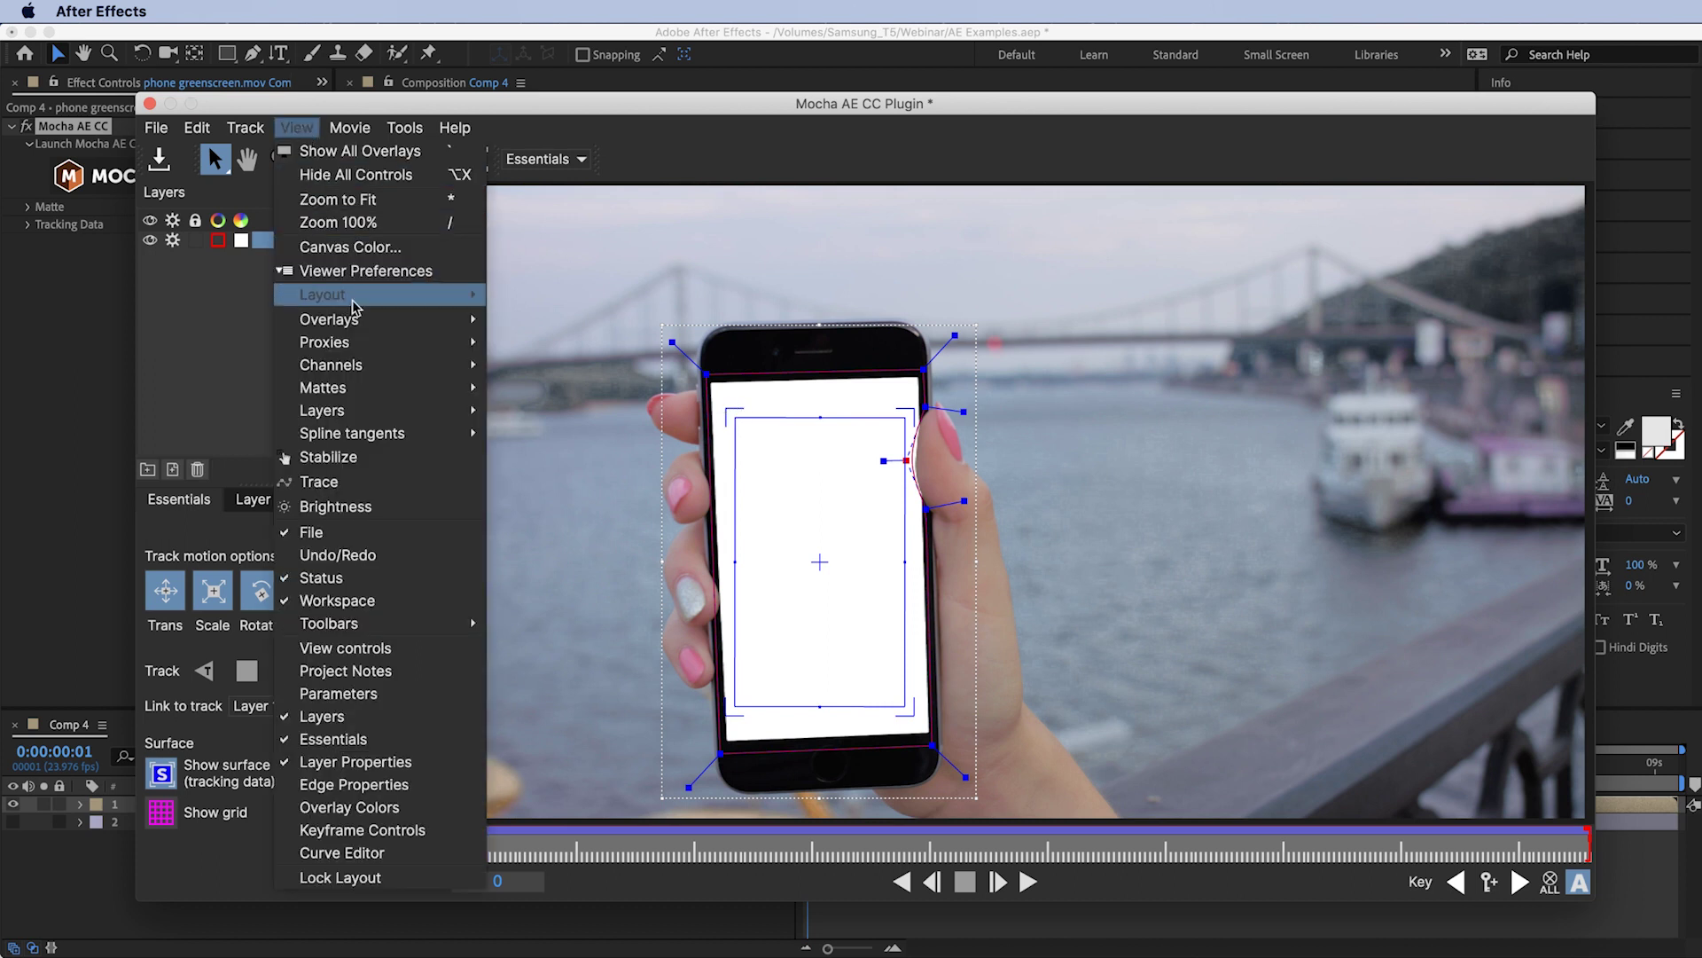
mouse_move(372, 319)
left_click(585, 393)
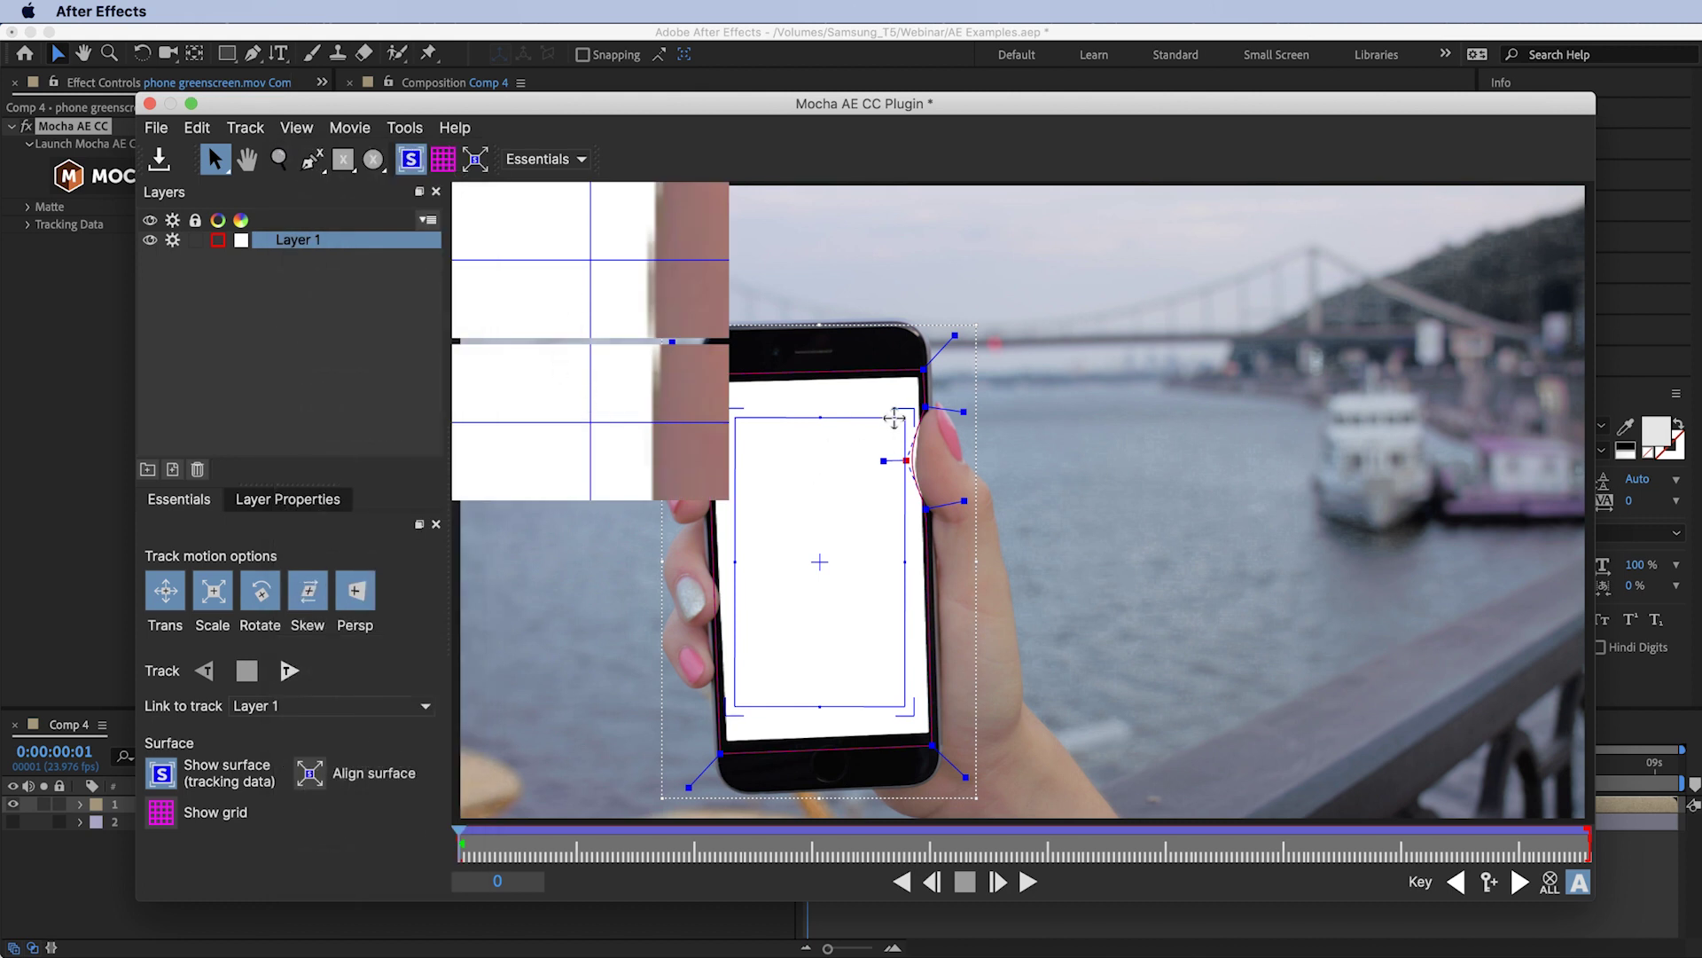
Fit the four corners of the planar surface to the corners of the phone's white display.
left_click_drag(904, 417, 916, 376)
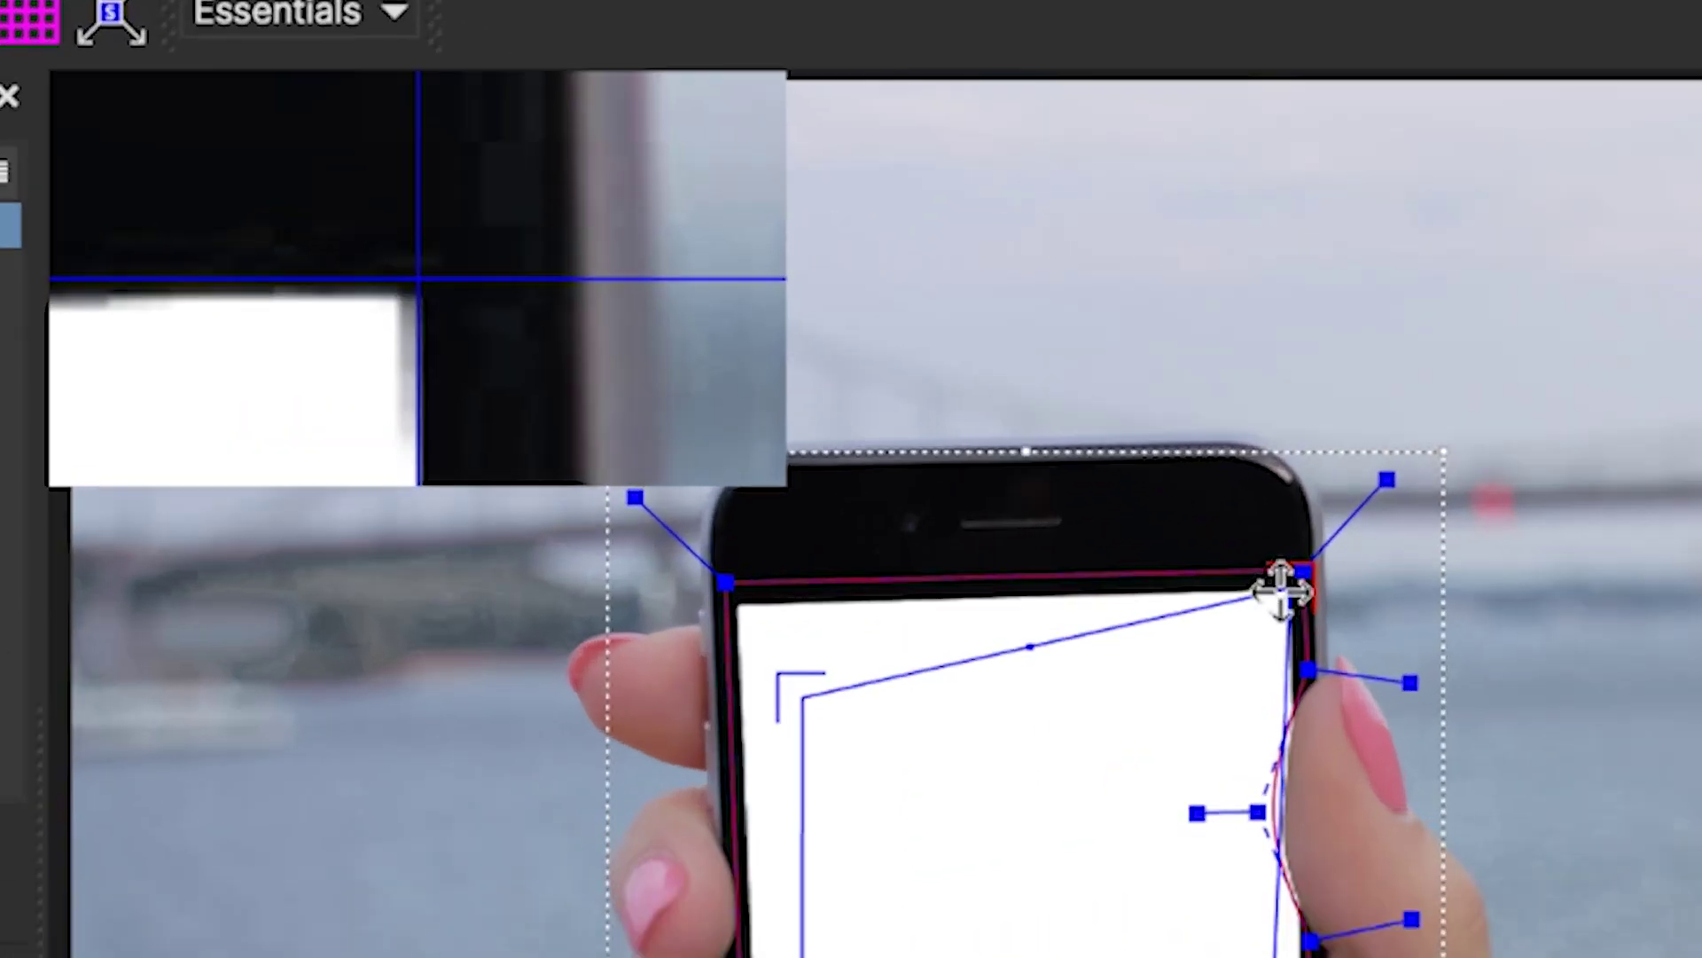
left_click_drag(1281, 590, 1281, 589)
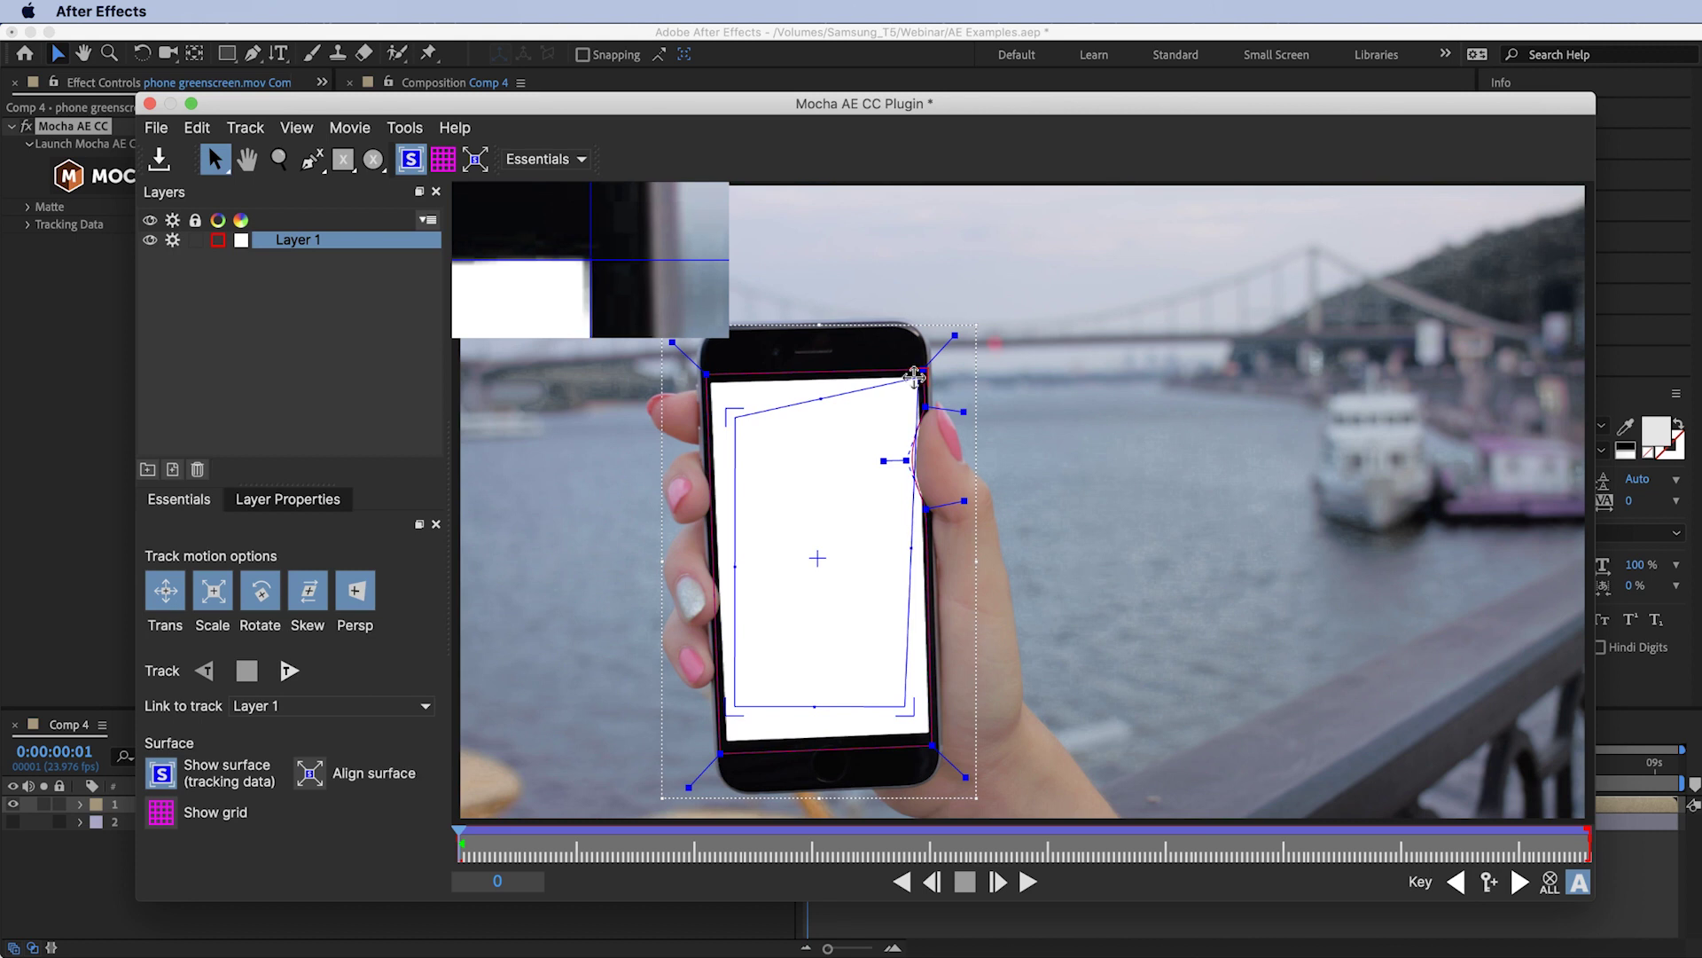
left_click_drag(729, 410, 709, 382)
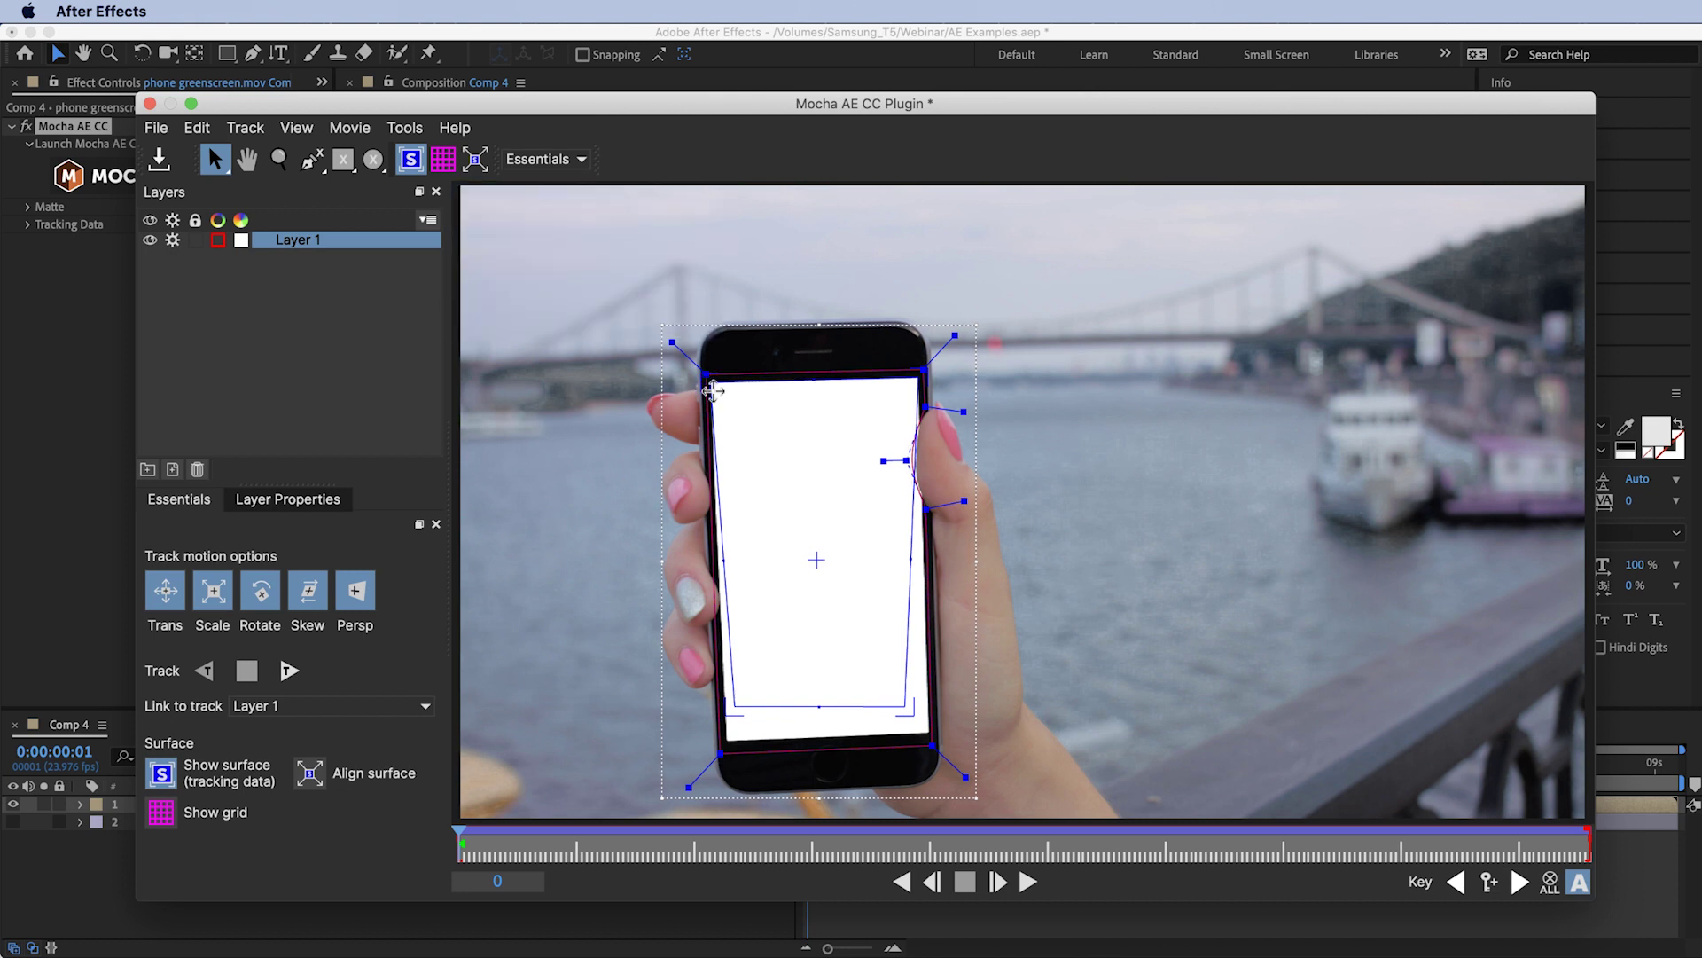
left_click_drag(727, 707, 727, 738)
left_click_drag(904, 707, 927, 732)
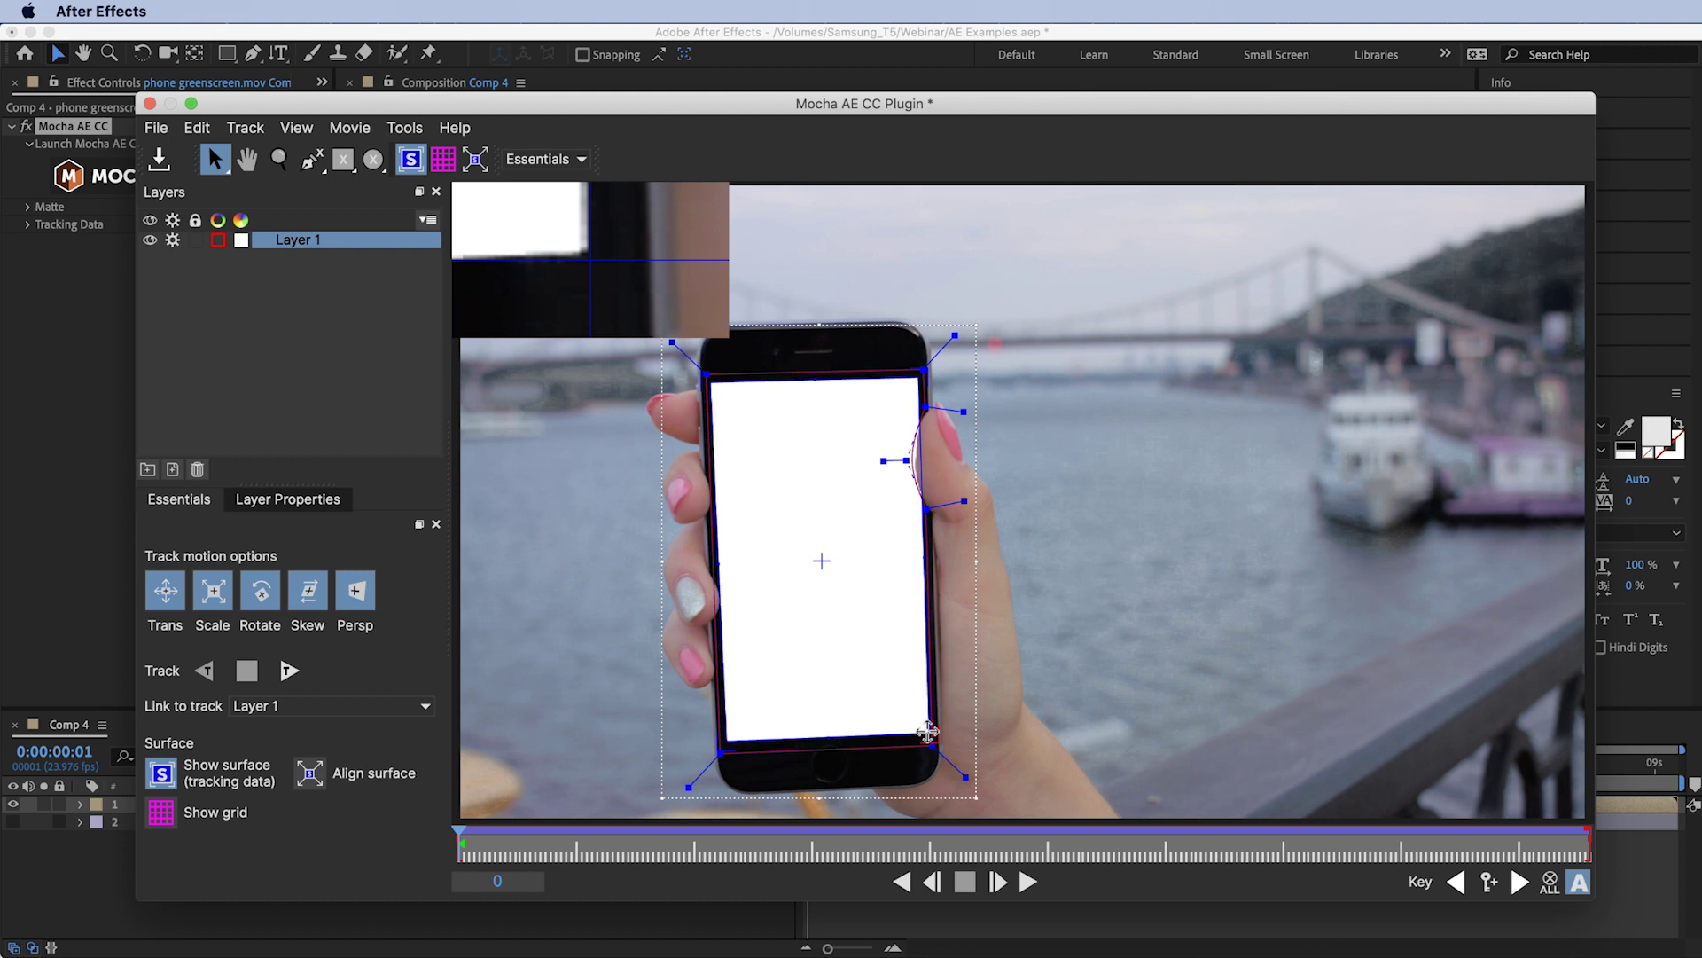
left_click(512, 838)
left_click_drag(511, 839, 380, 839)
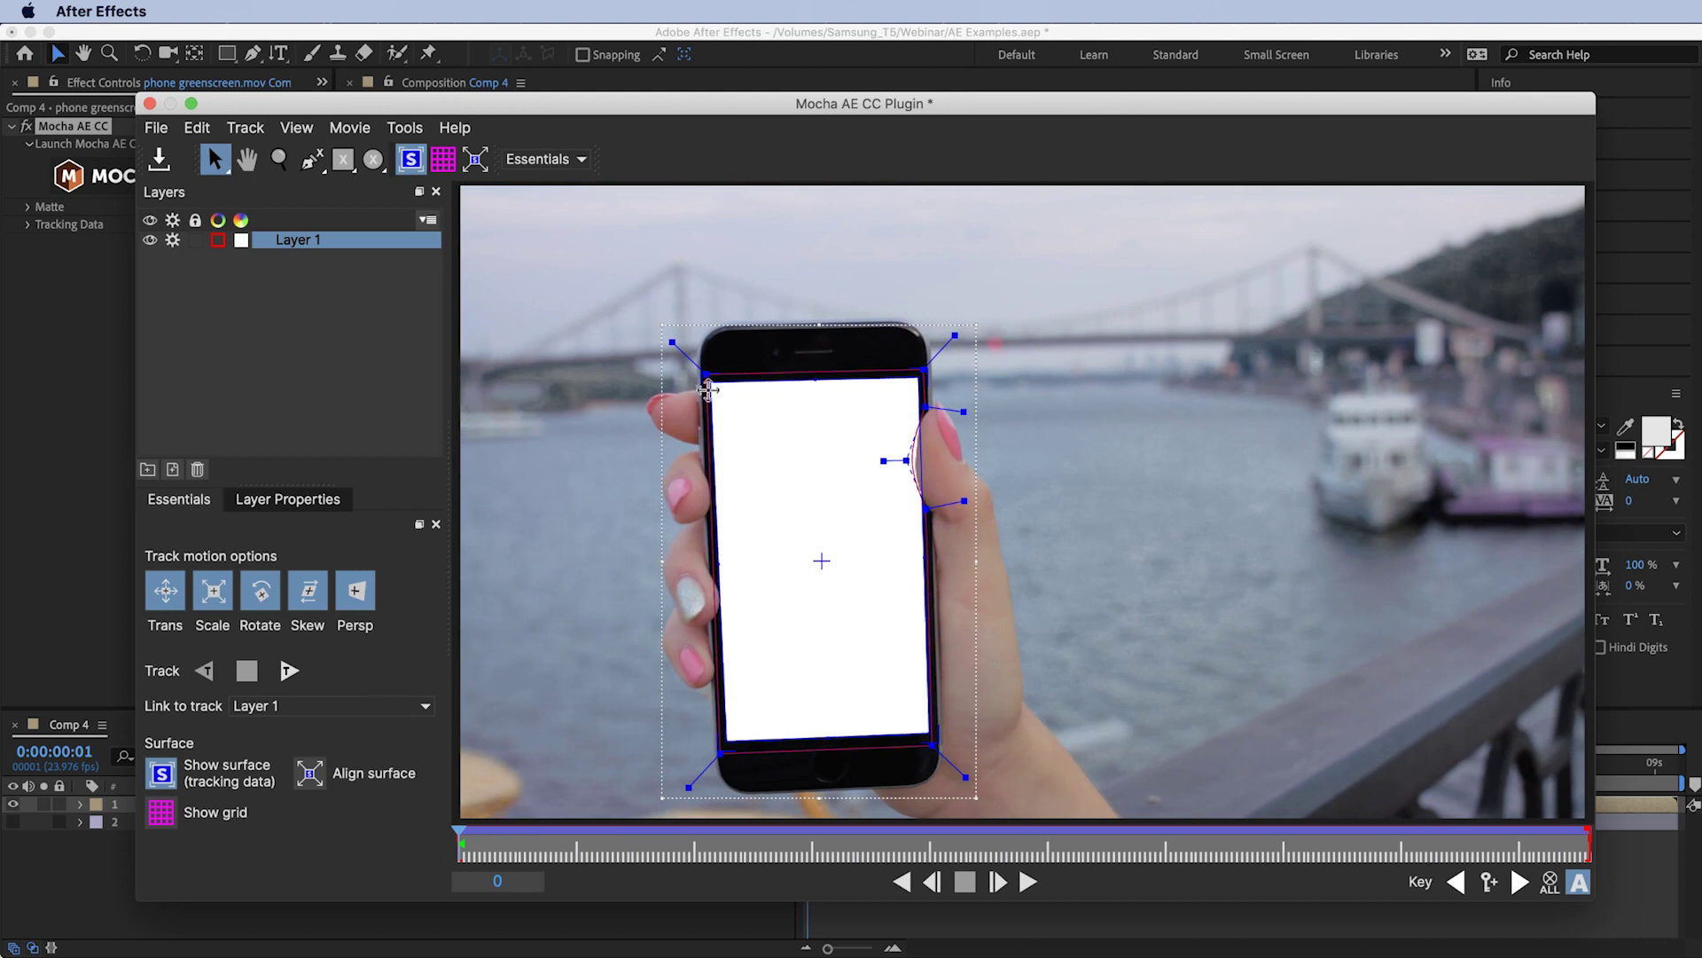
Rename Layer 1 as "tracking data" and save the Mocha project.
double_click(298, 240)
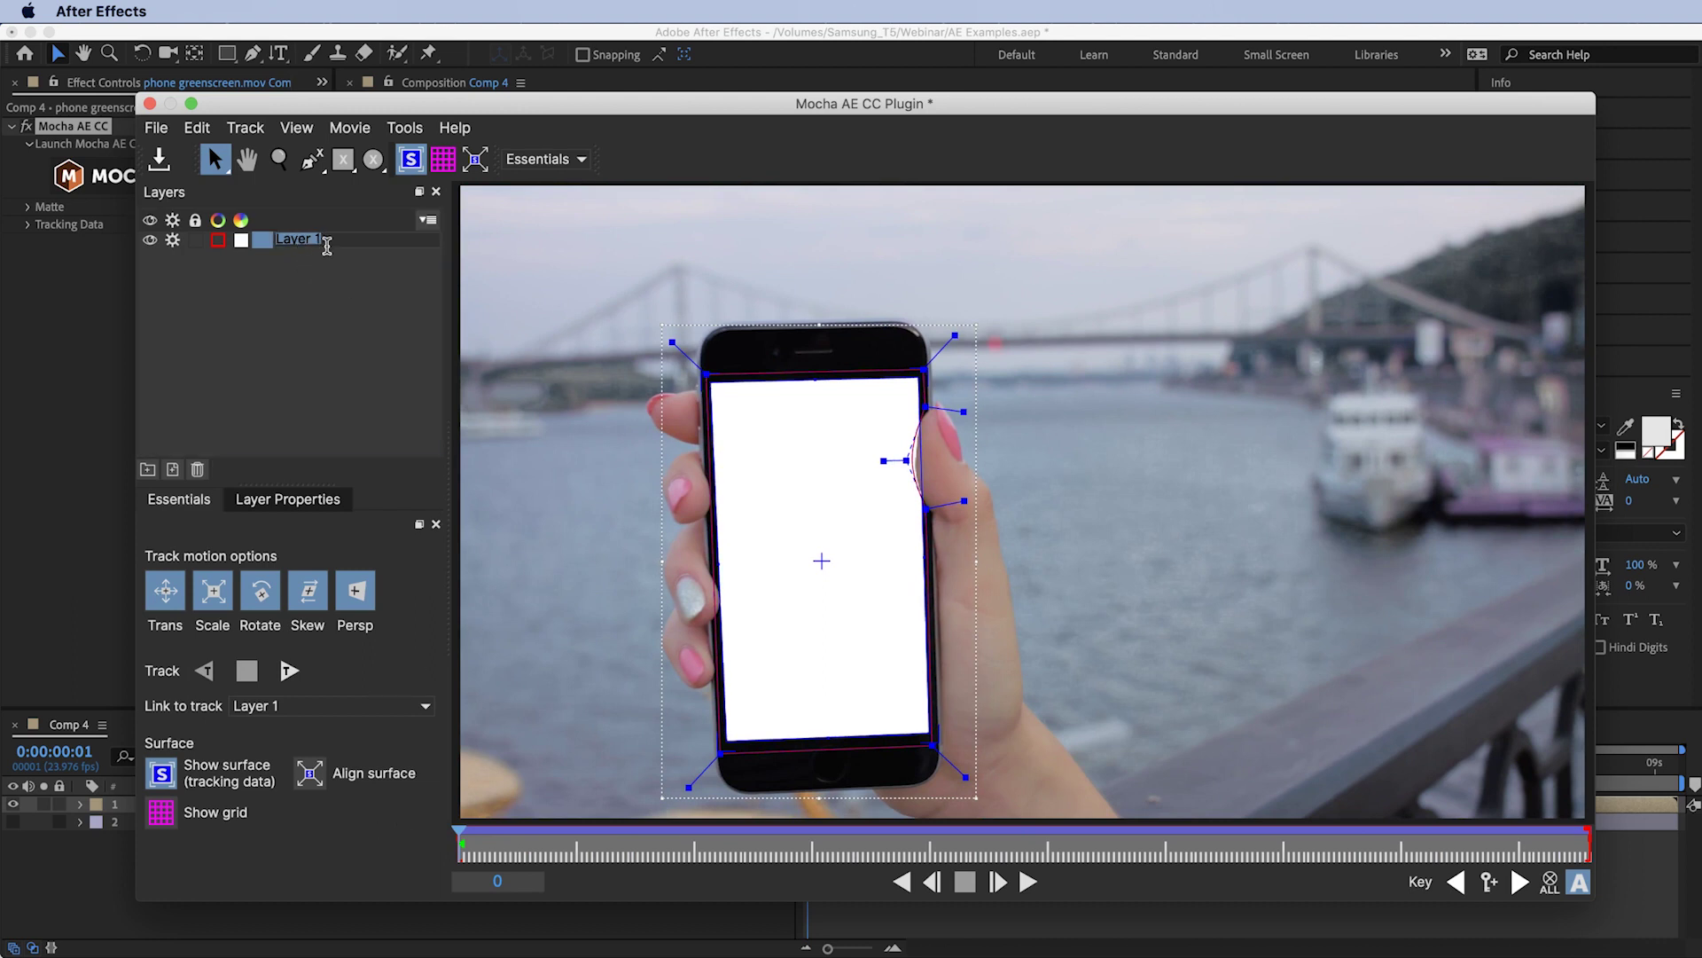
type("trac")
type("data")
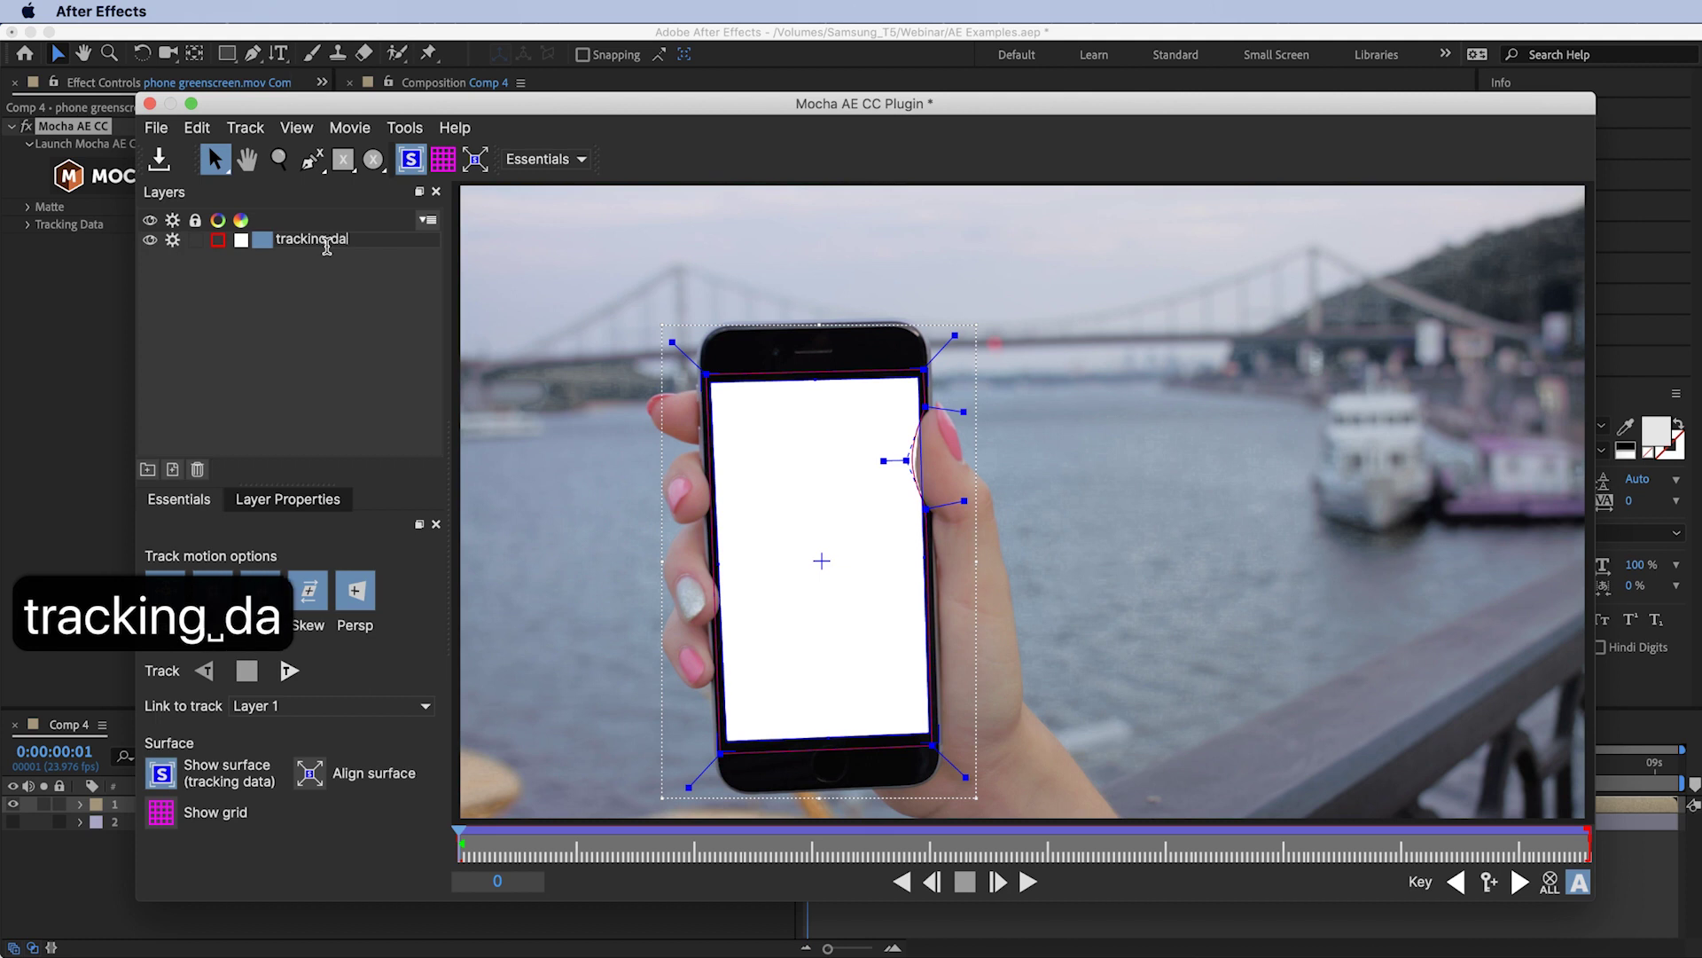
key("Return")
key("super+s")
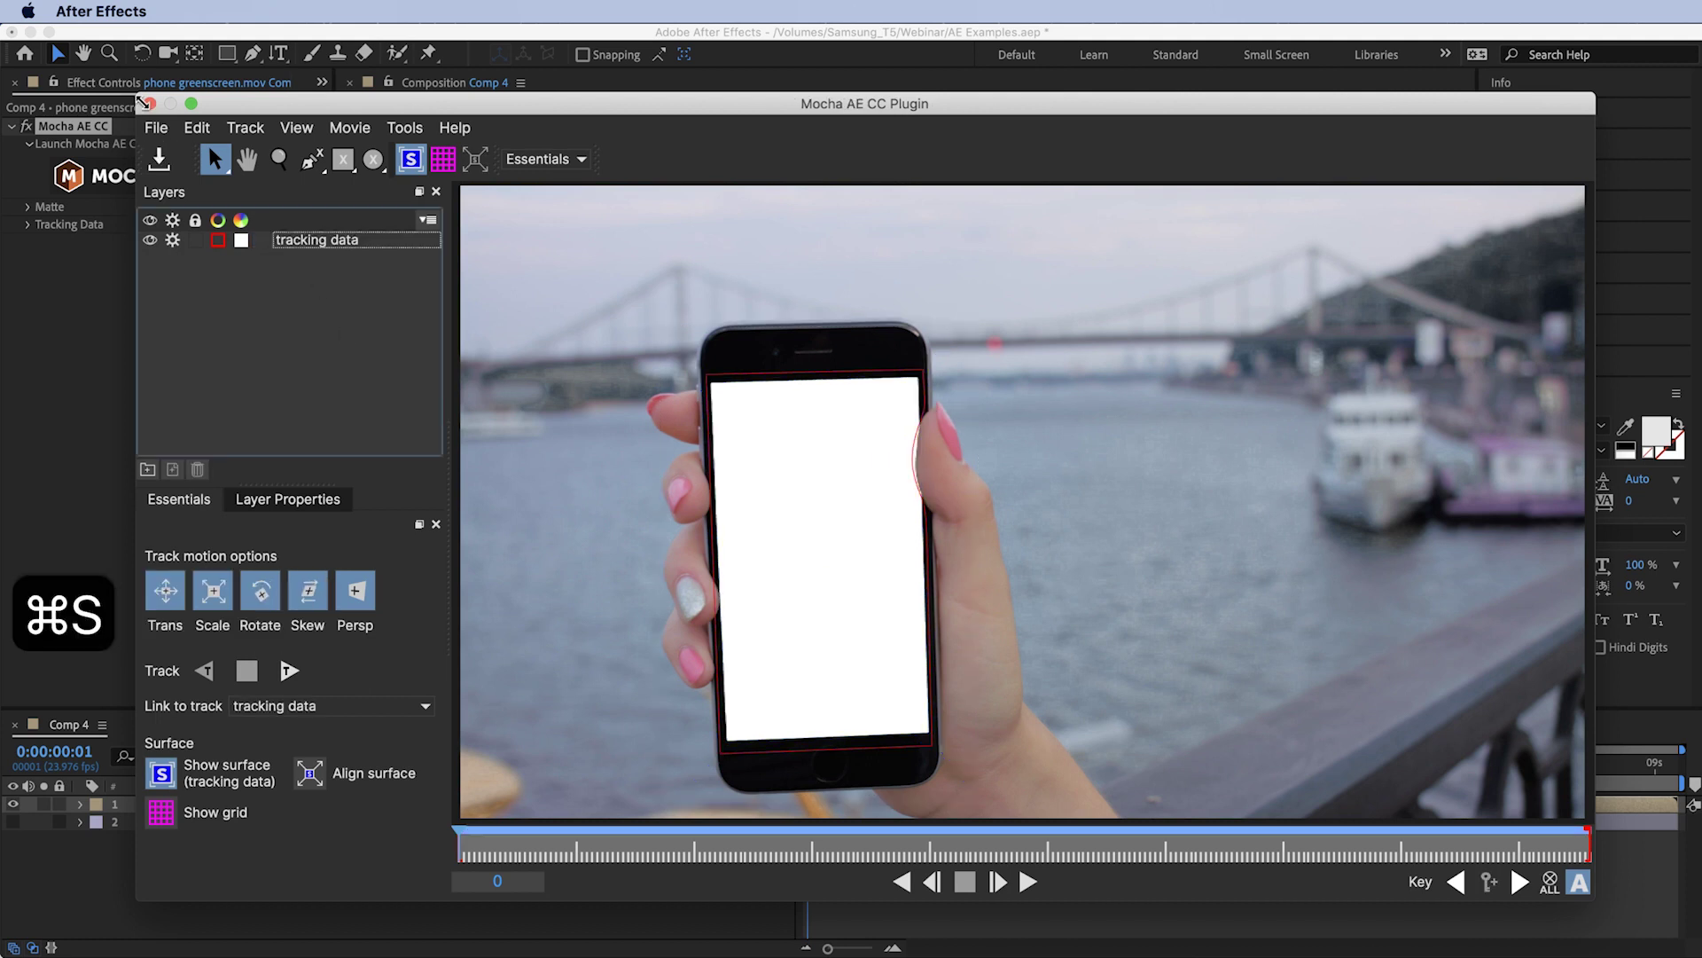
Close Mocha and create the effect's track data from the tracking data layer.
left_click(150, 104)
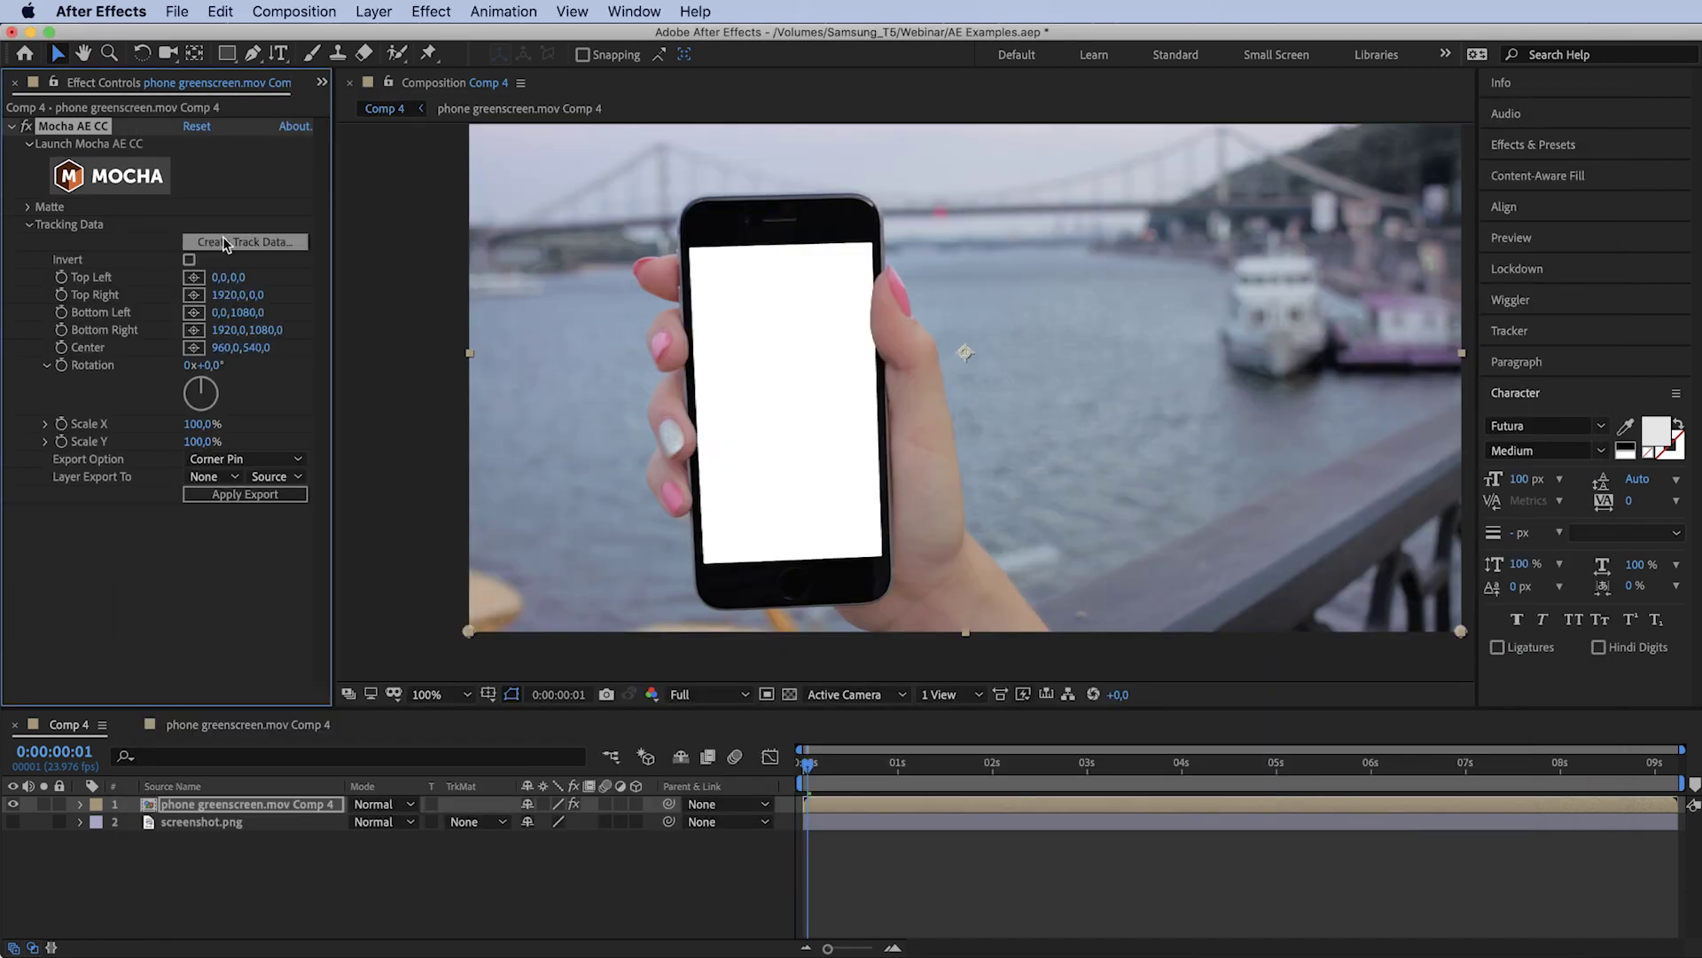
left_click(239, 247)
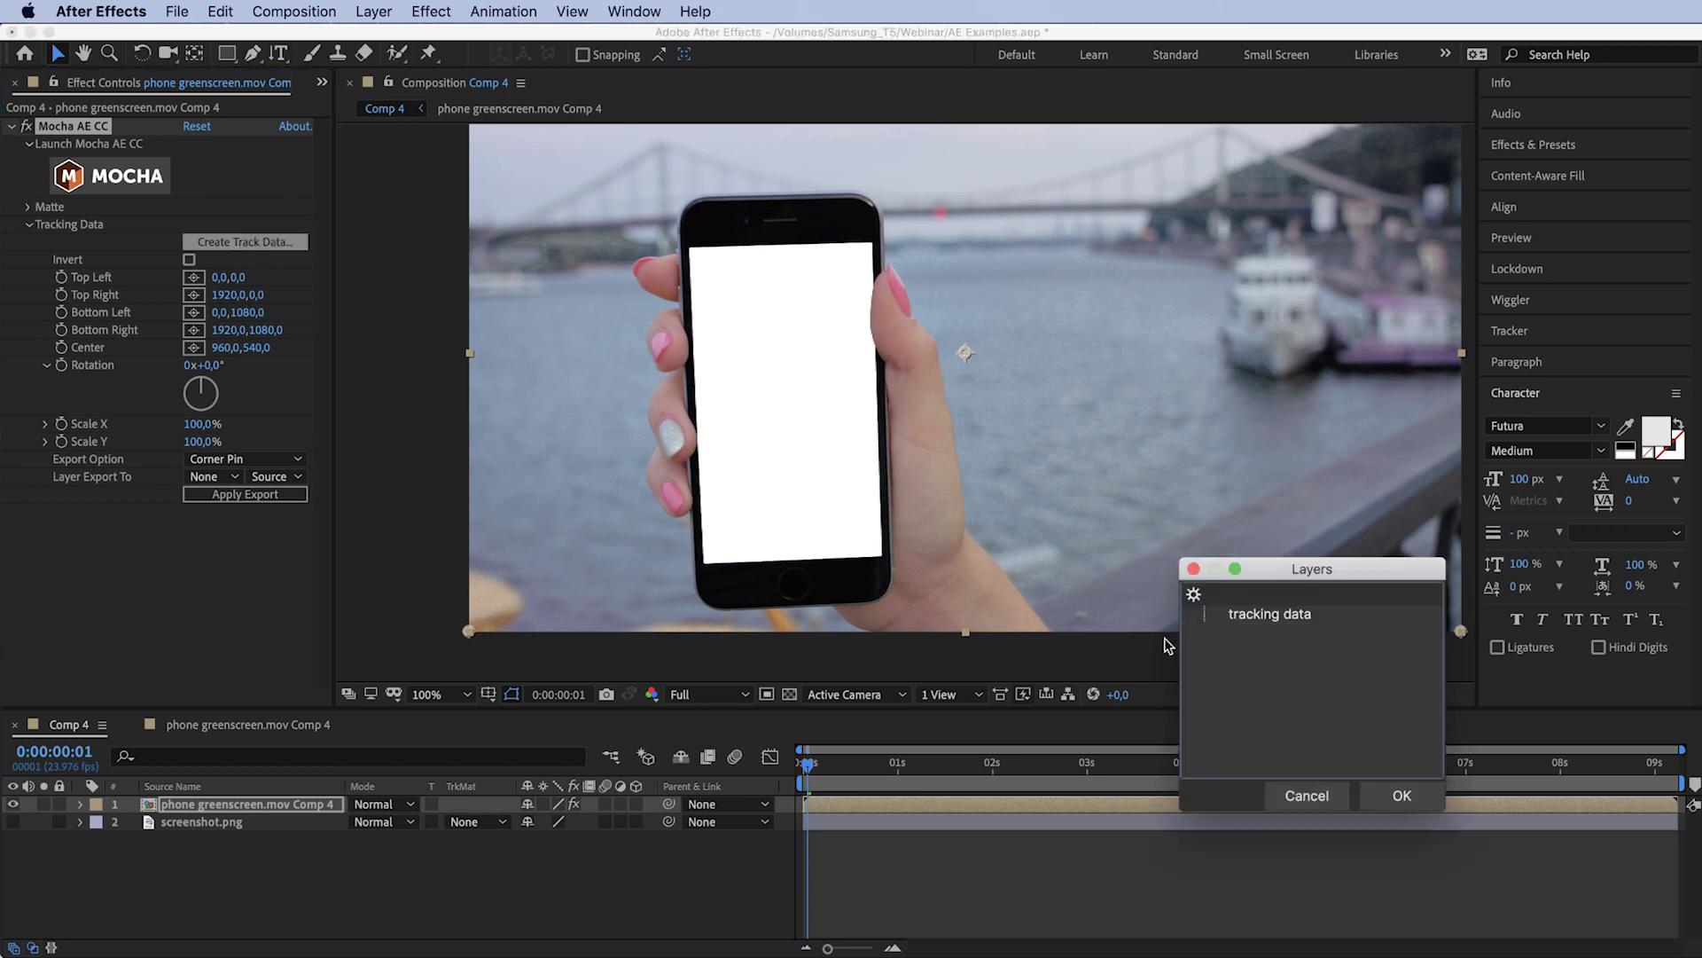
left_click(1388, 803)
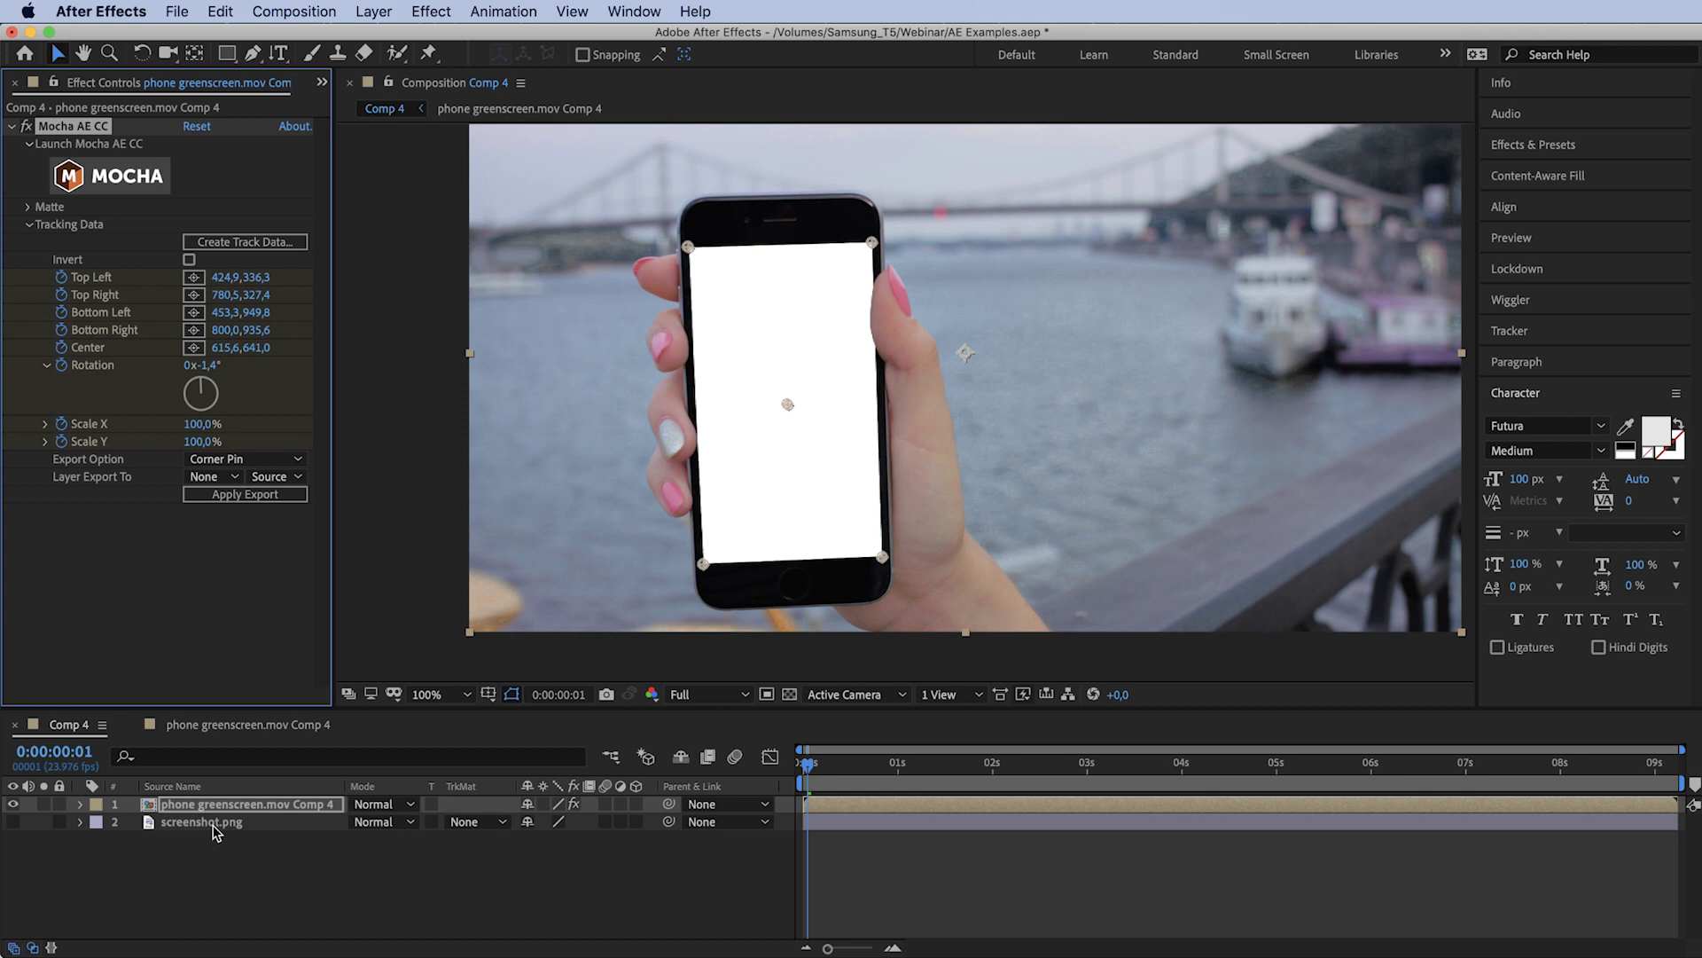
Delete White Solid 3 and the Keylight effect inside the phone greenscreen.mov Comp 4 precomp, and return to Comp 4.
double_click(834, 805)
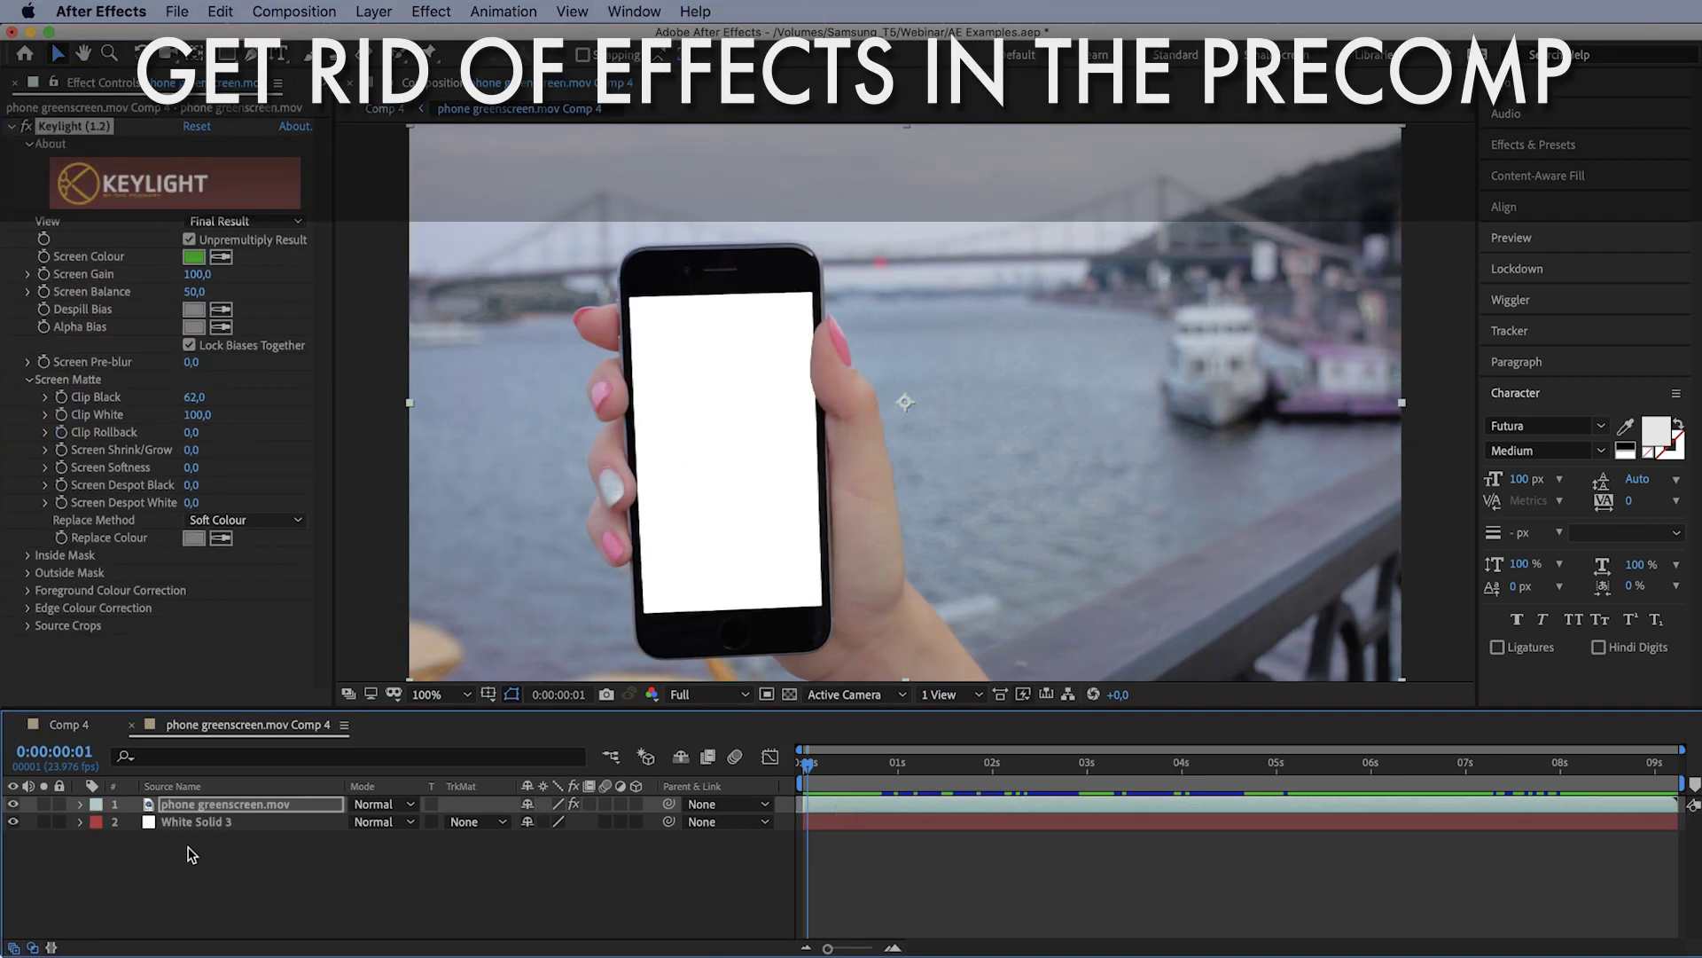
left_click(190, 823)
key("Delete")
left_click(89, 130)
key("Delete")
left_click(69, 724)
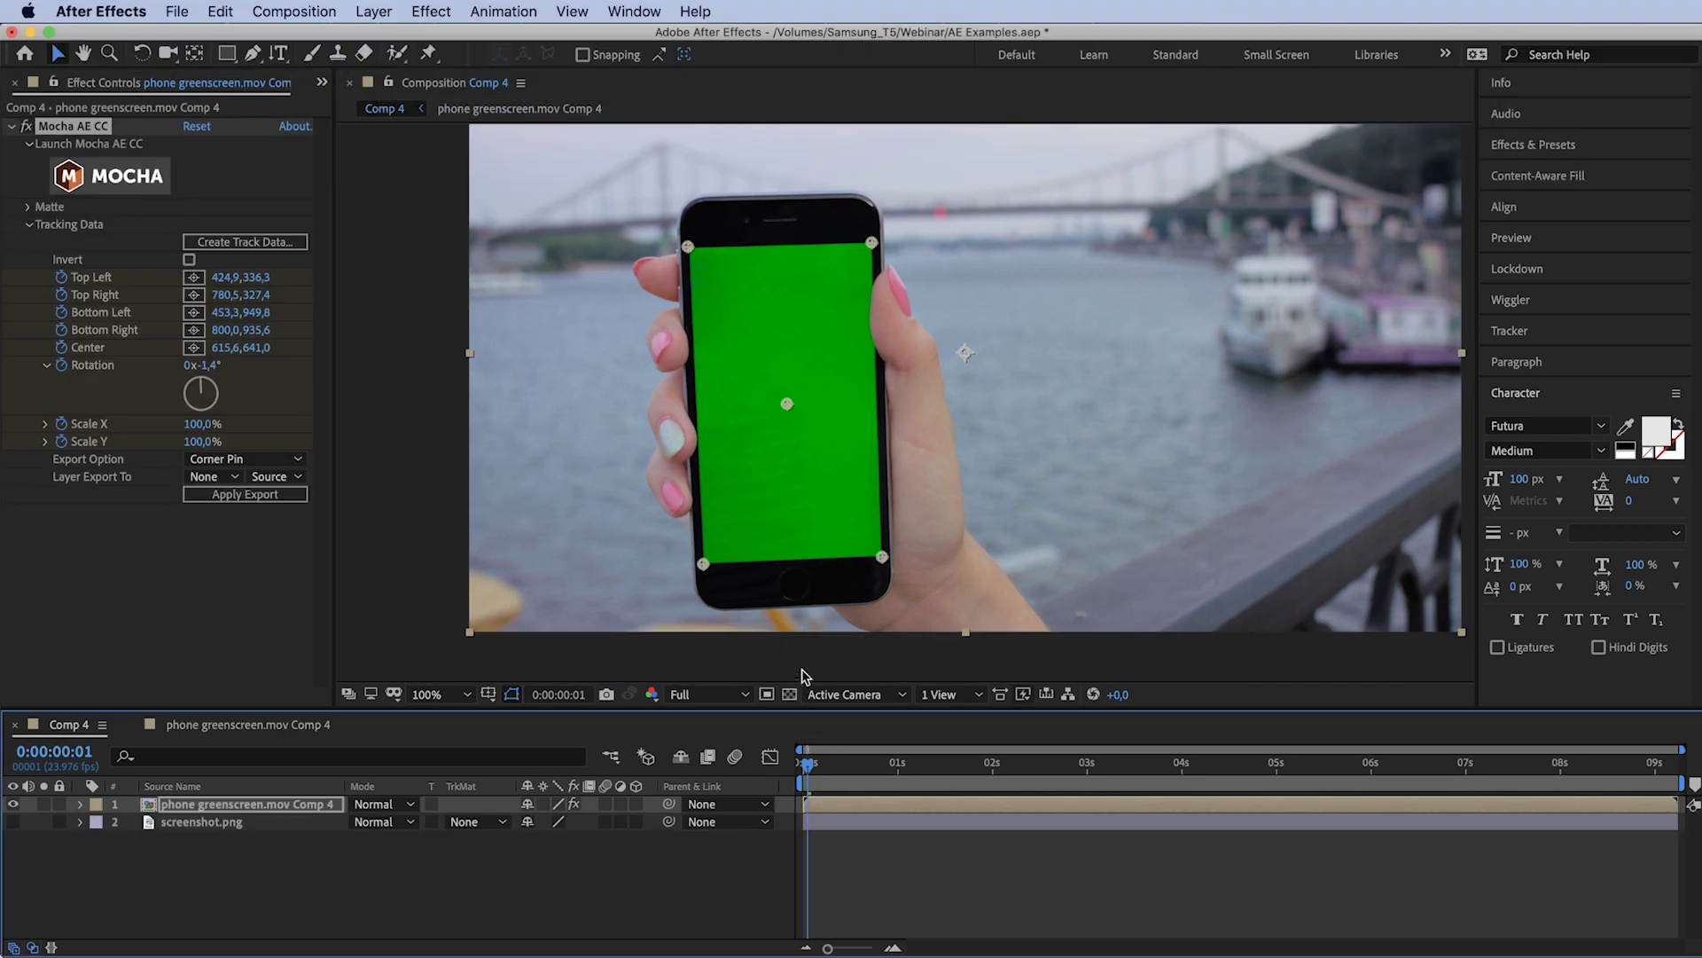
At the first frame, move screenshot.png above the phone greenscreen precomp and make it visible.
left_click_drag(808, 764, 532, 864)
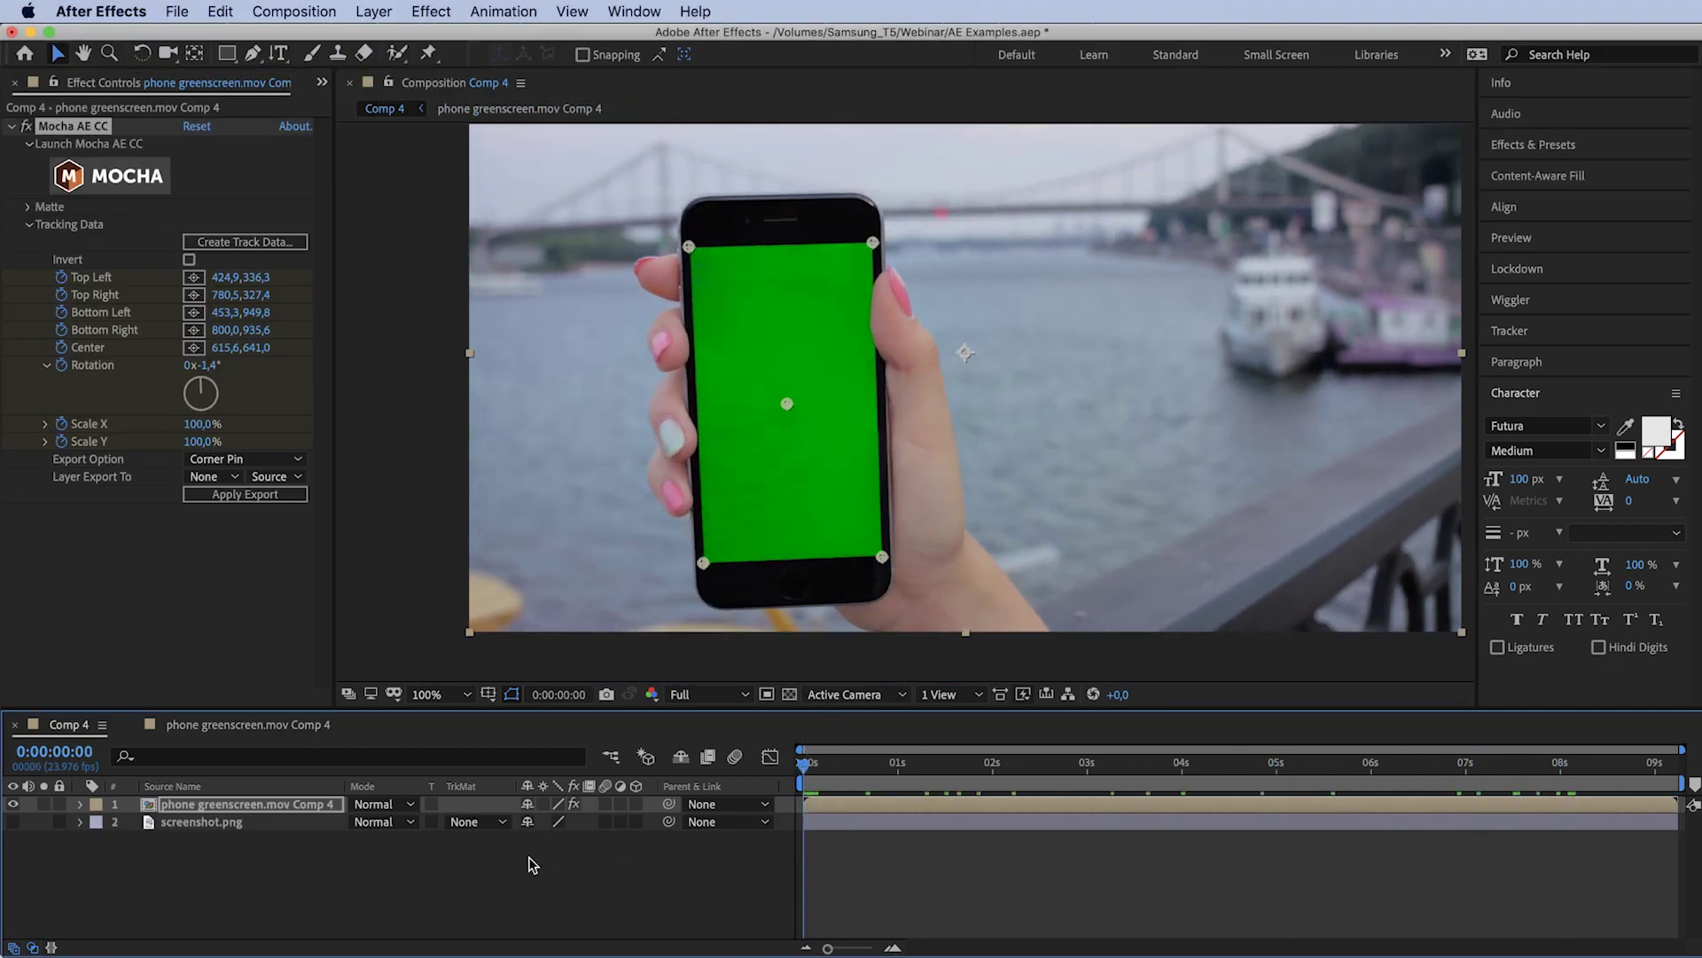
left_click_drag(213, 824, 216, 811)
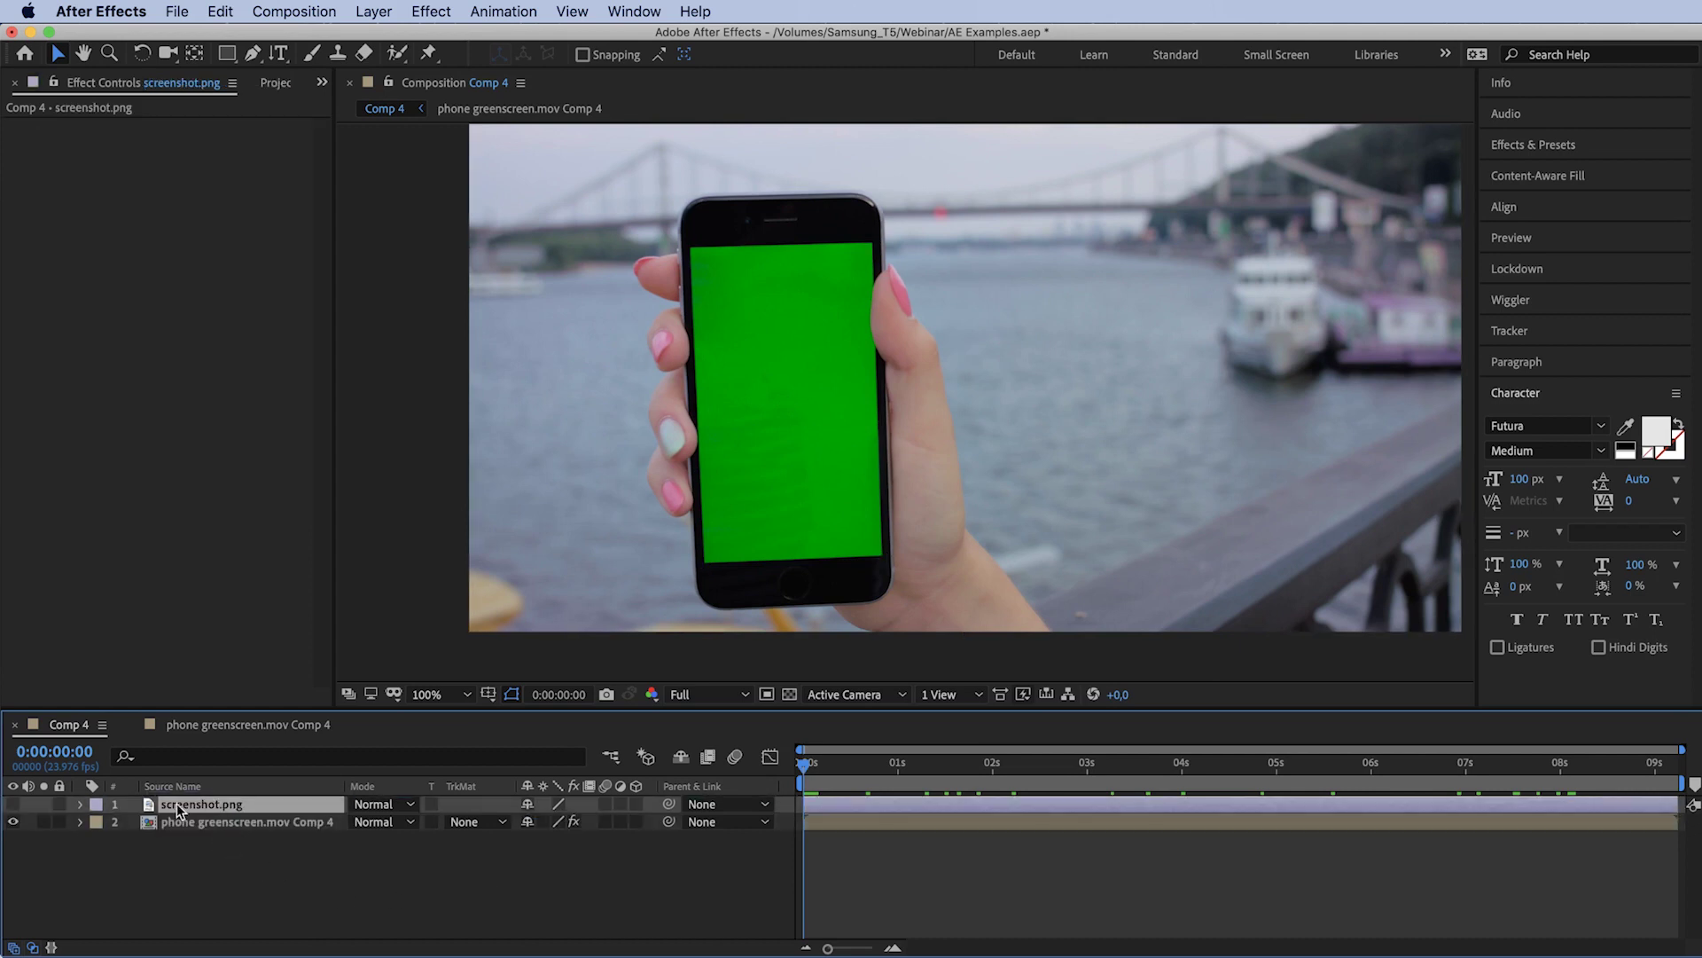
left_click(13, 803)
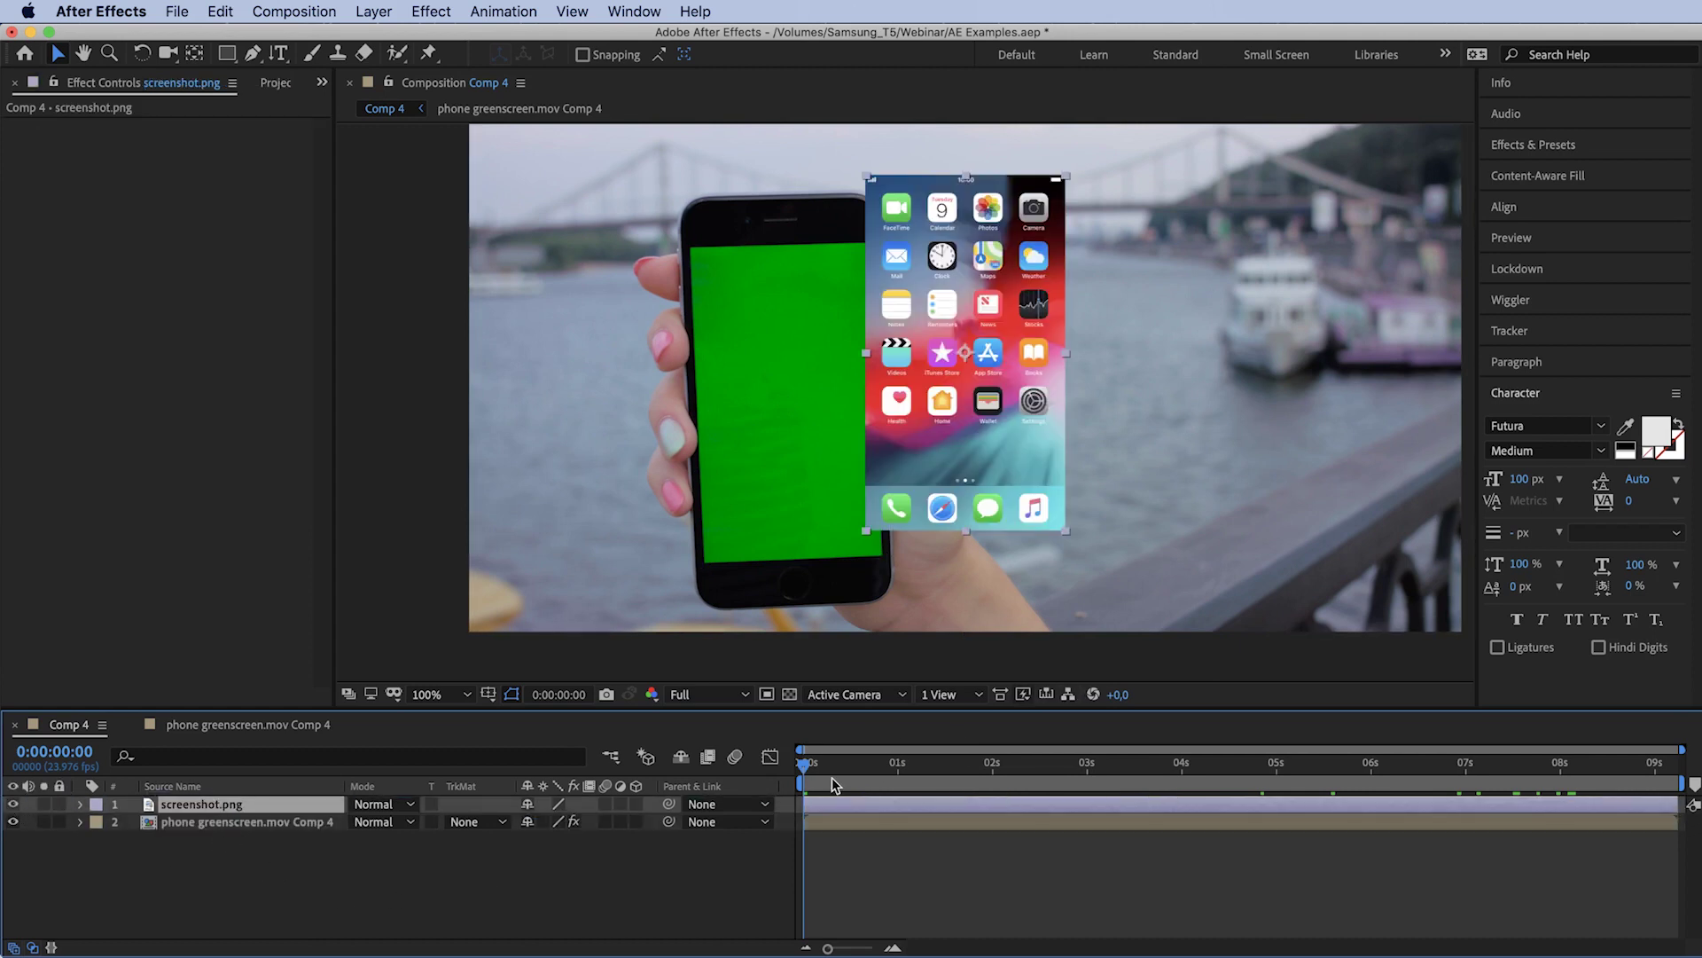
Reveal the Anchor Point property of both layers in Comp 4.
left_click(845, 825)
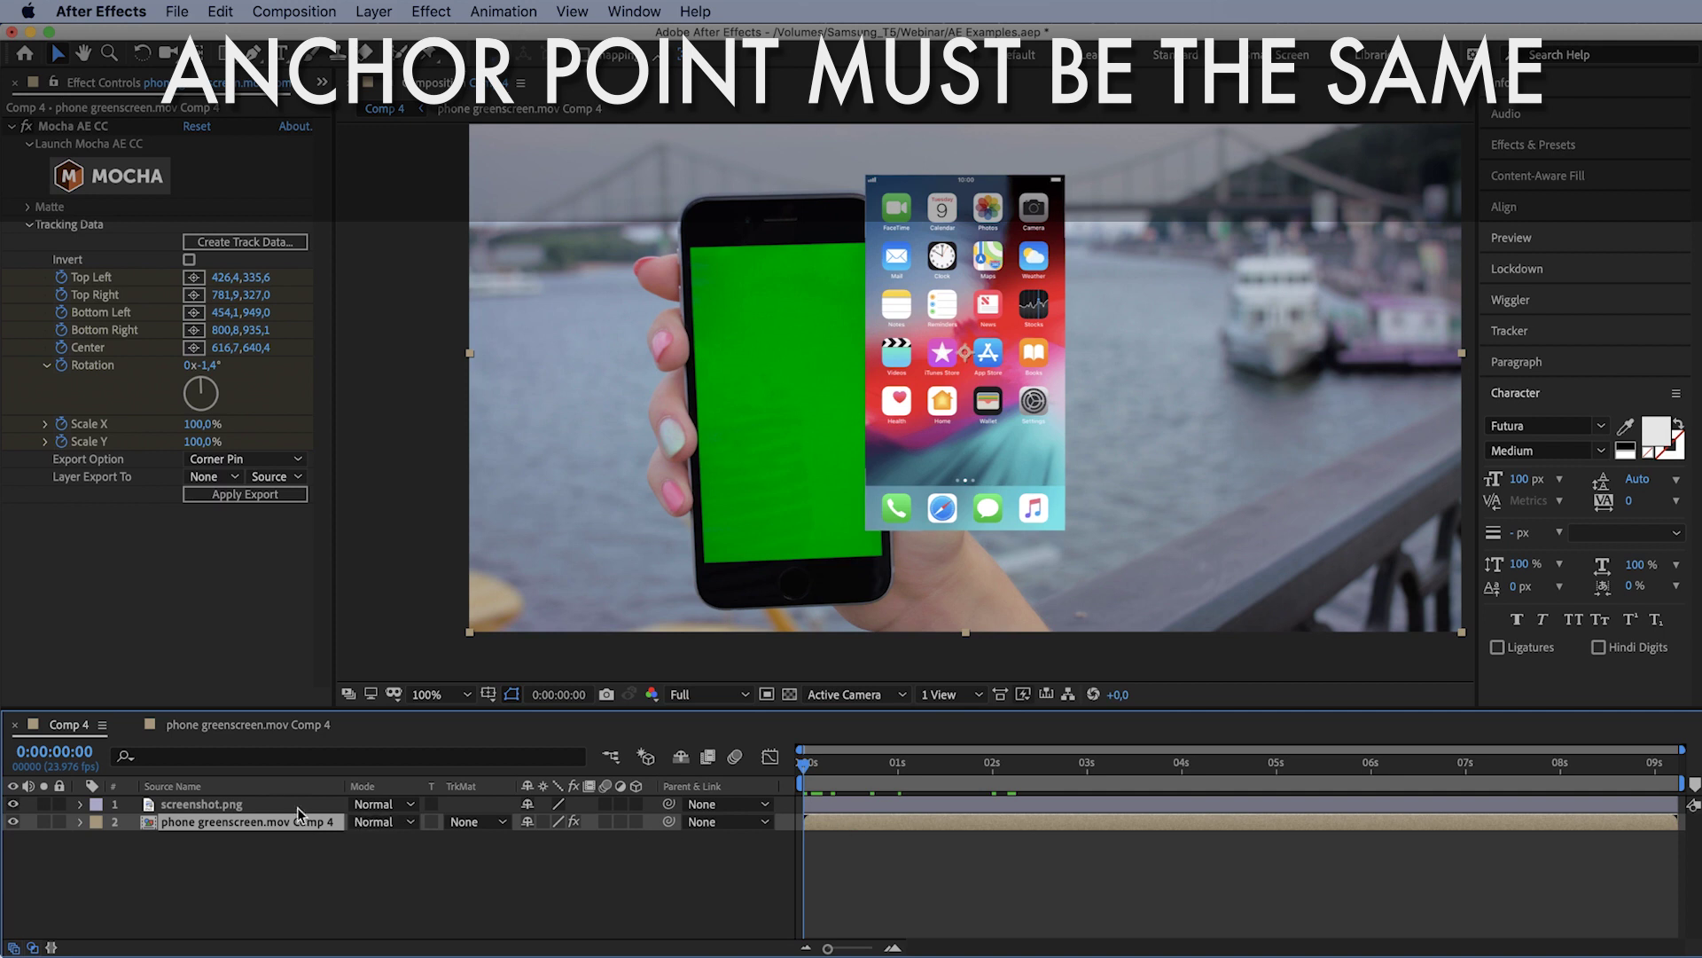
key("super+a")
key("a")
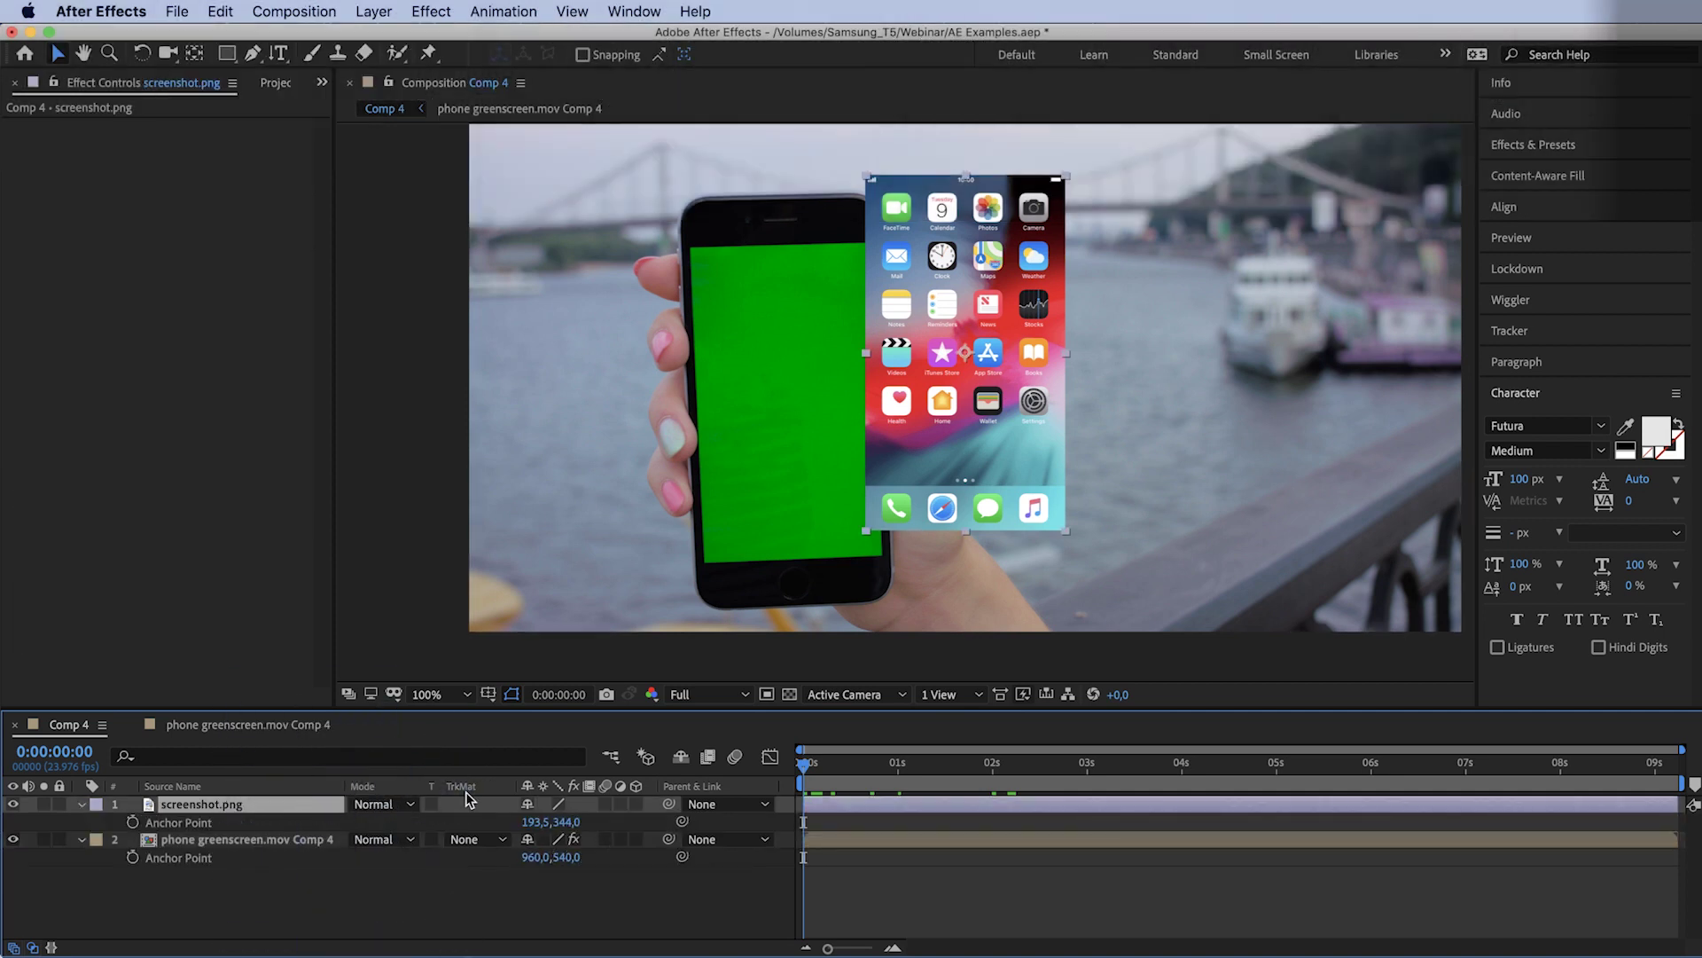
Try to stretch the screenshot.png layer to the composition's full size.
key("alt+super+f")
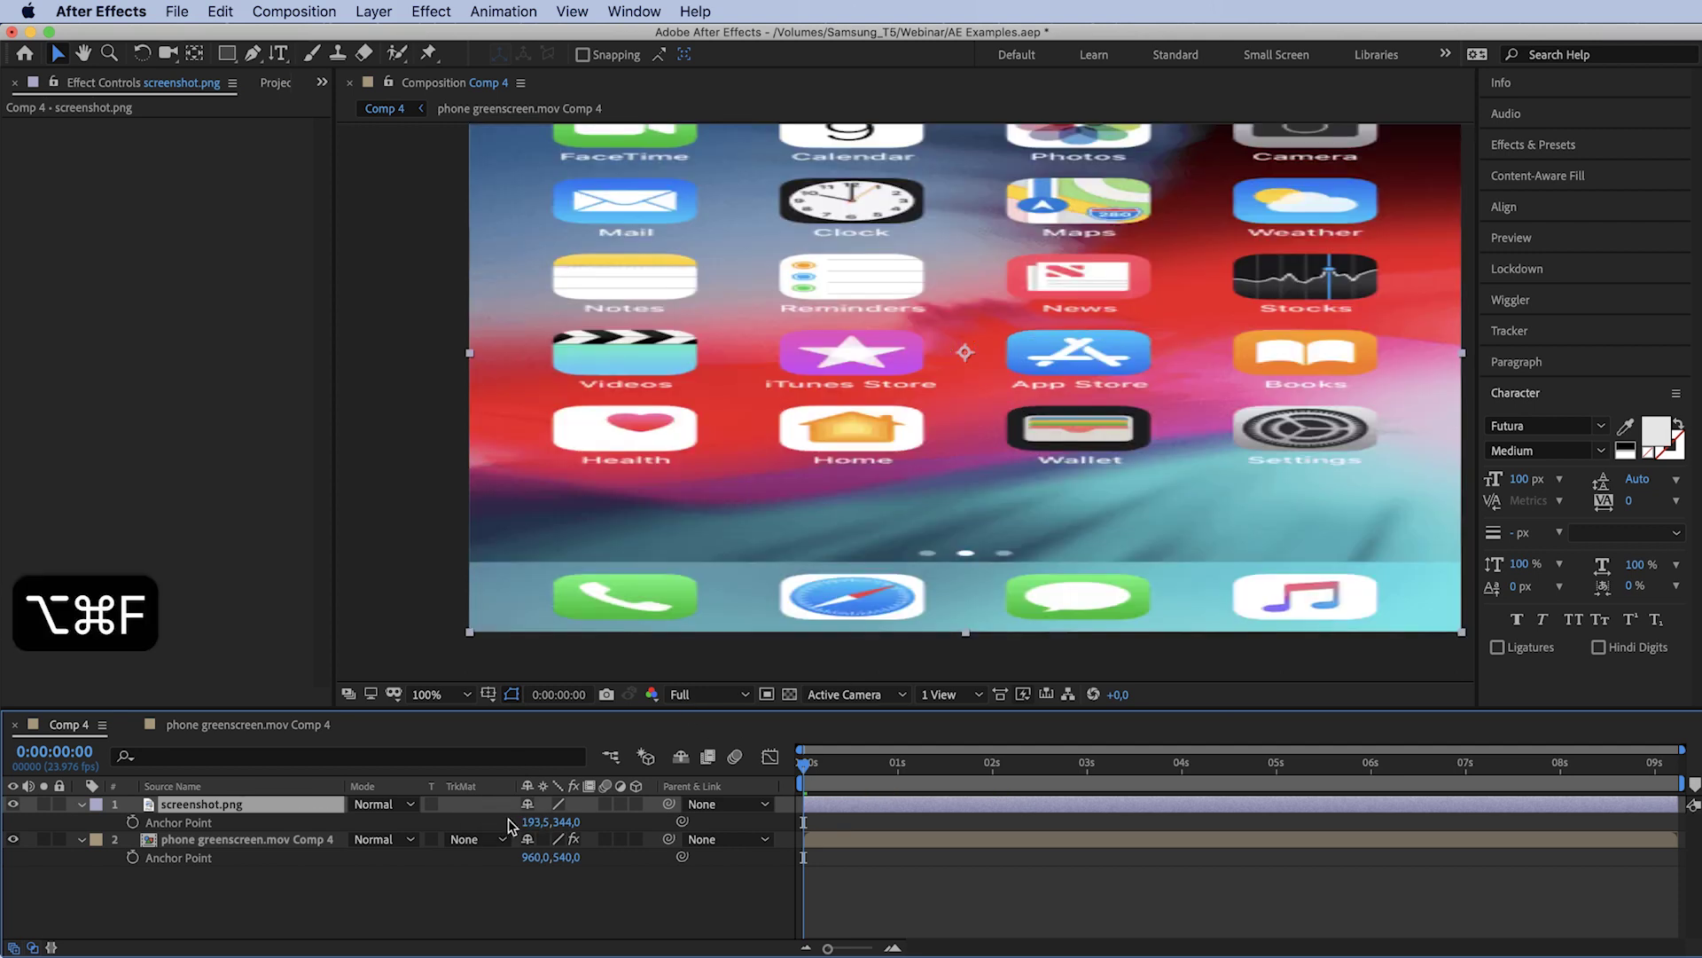
left_click_drag(1124, 303, 1101, 396)
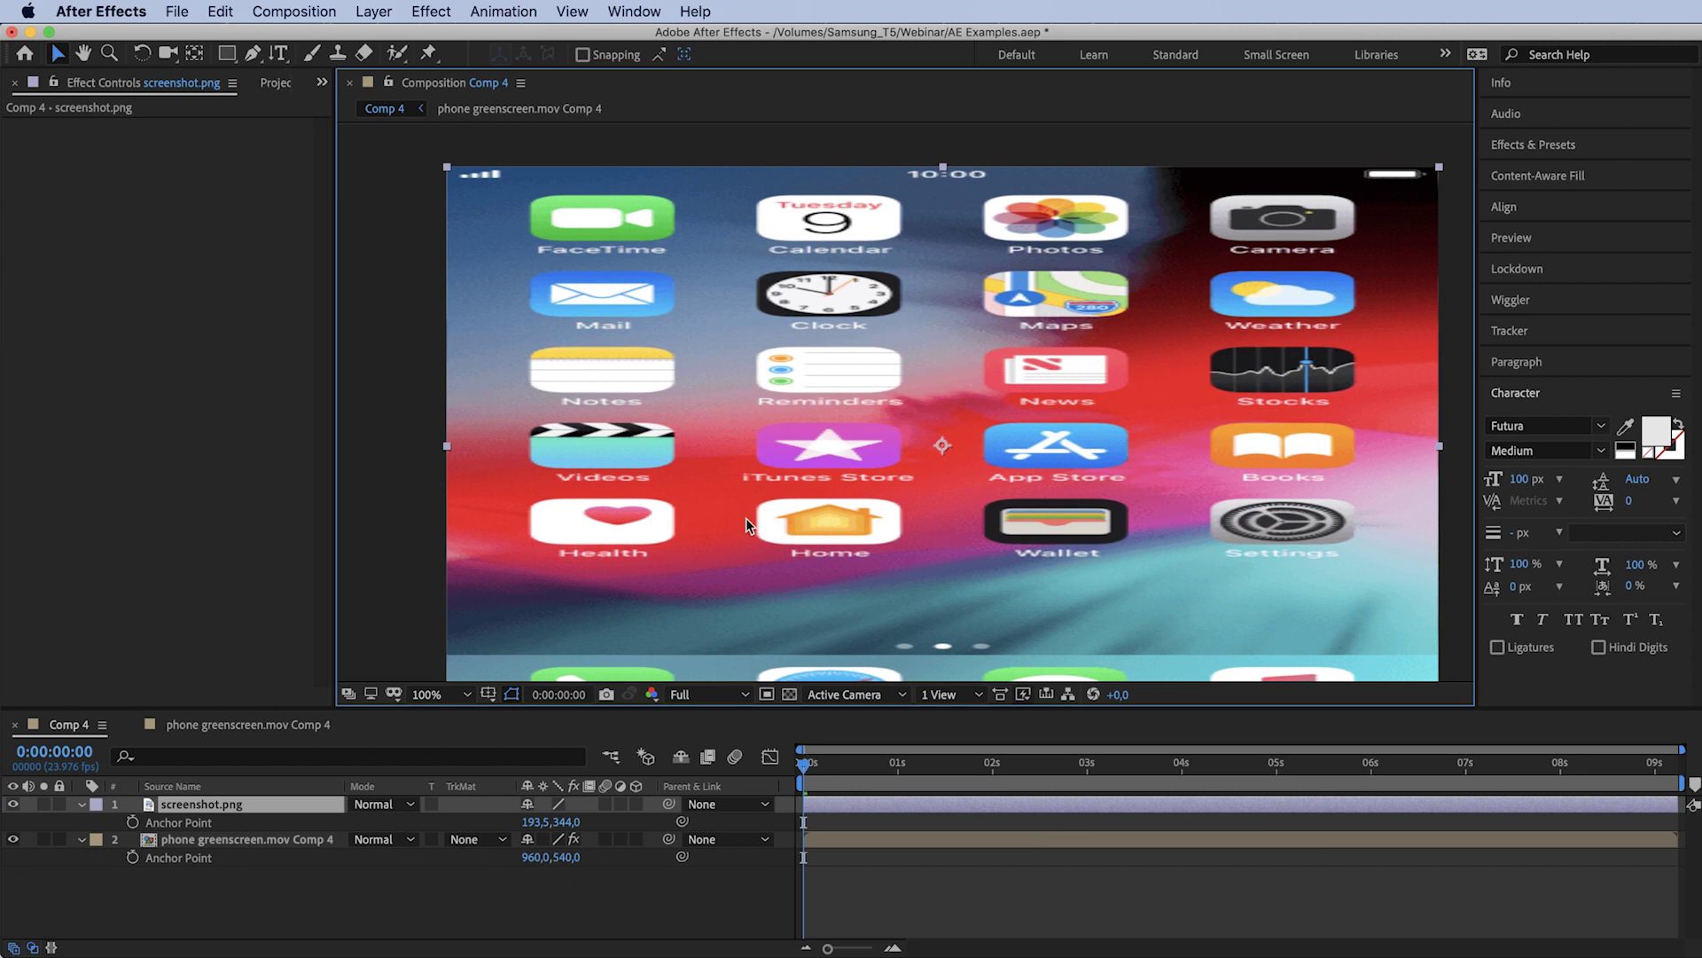
key("super+z")
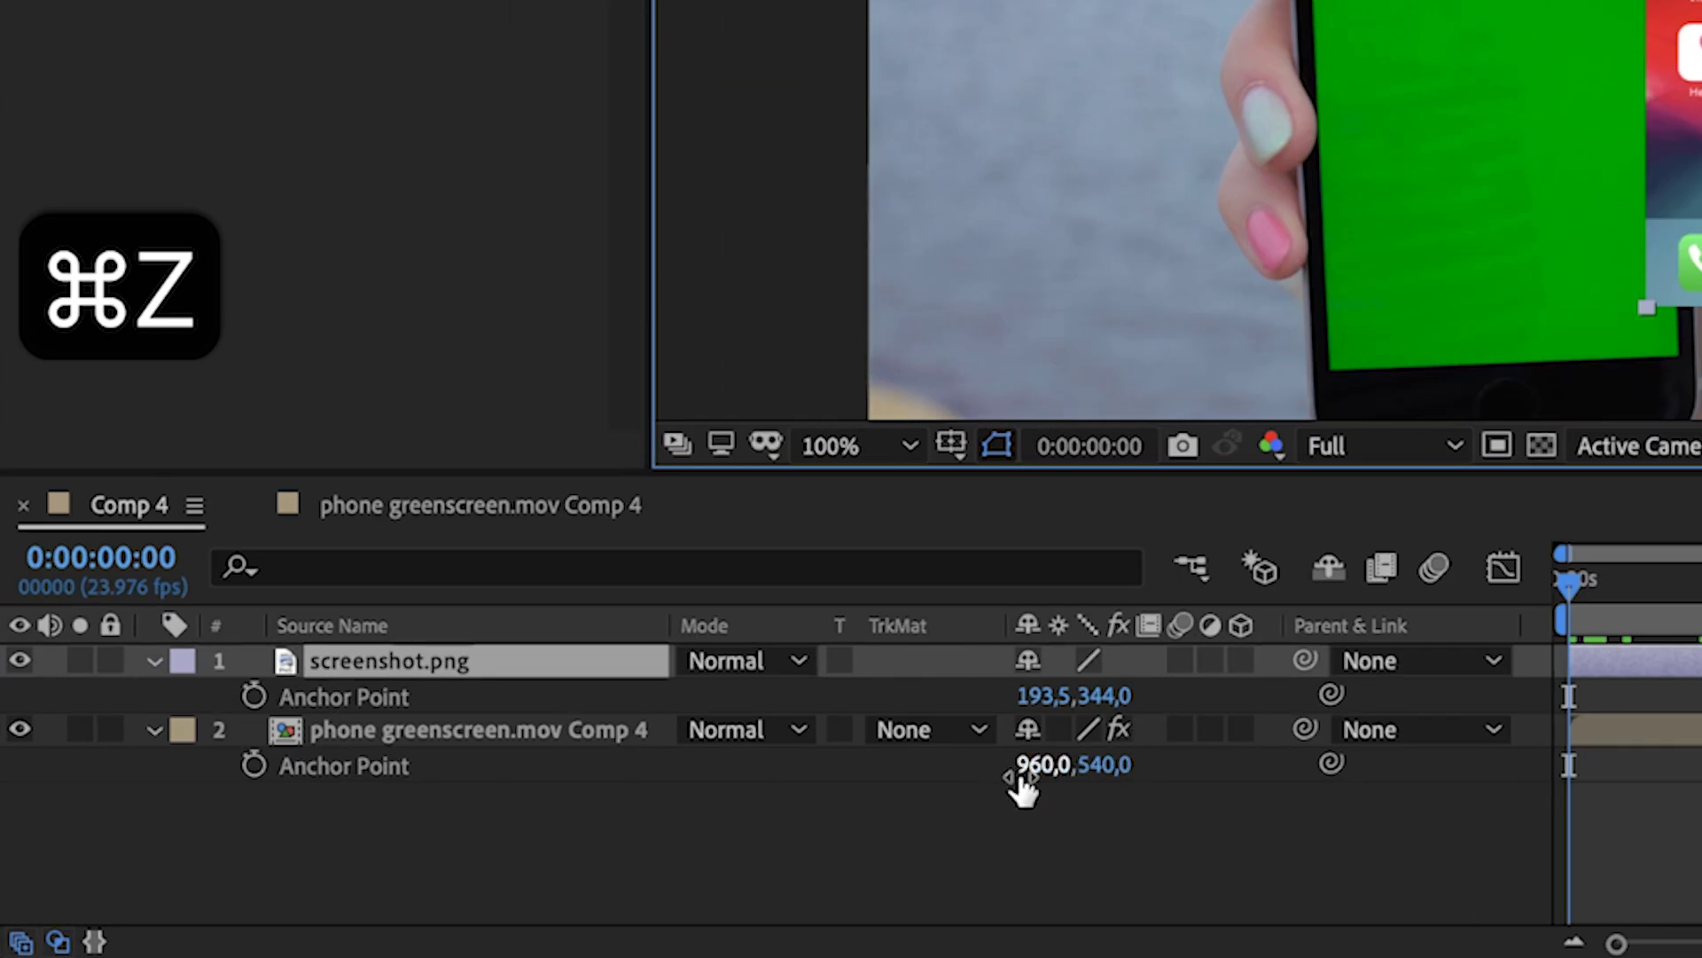
Copy the precomp's anchor point values to screenshot.png, setting its Anchor Point to 960, 540.
left_click(1030, 764)
key("super+c")
left_click(1038, 695)
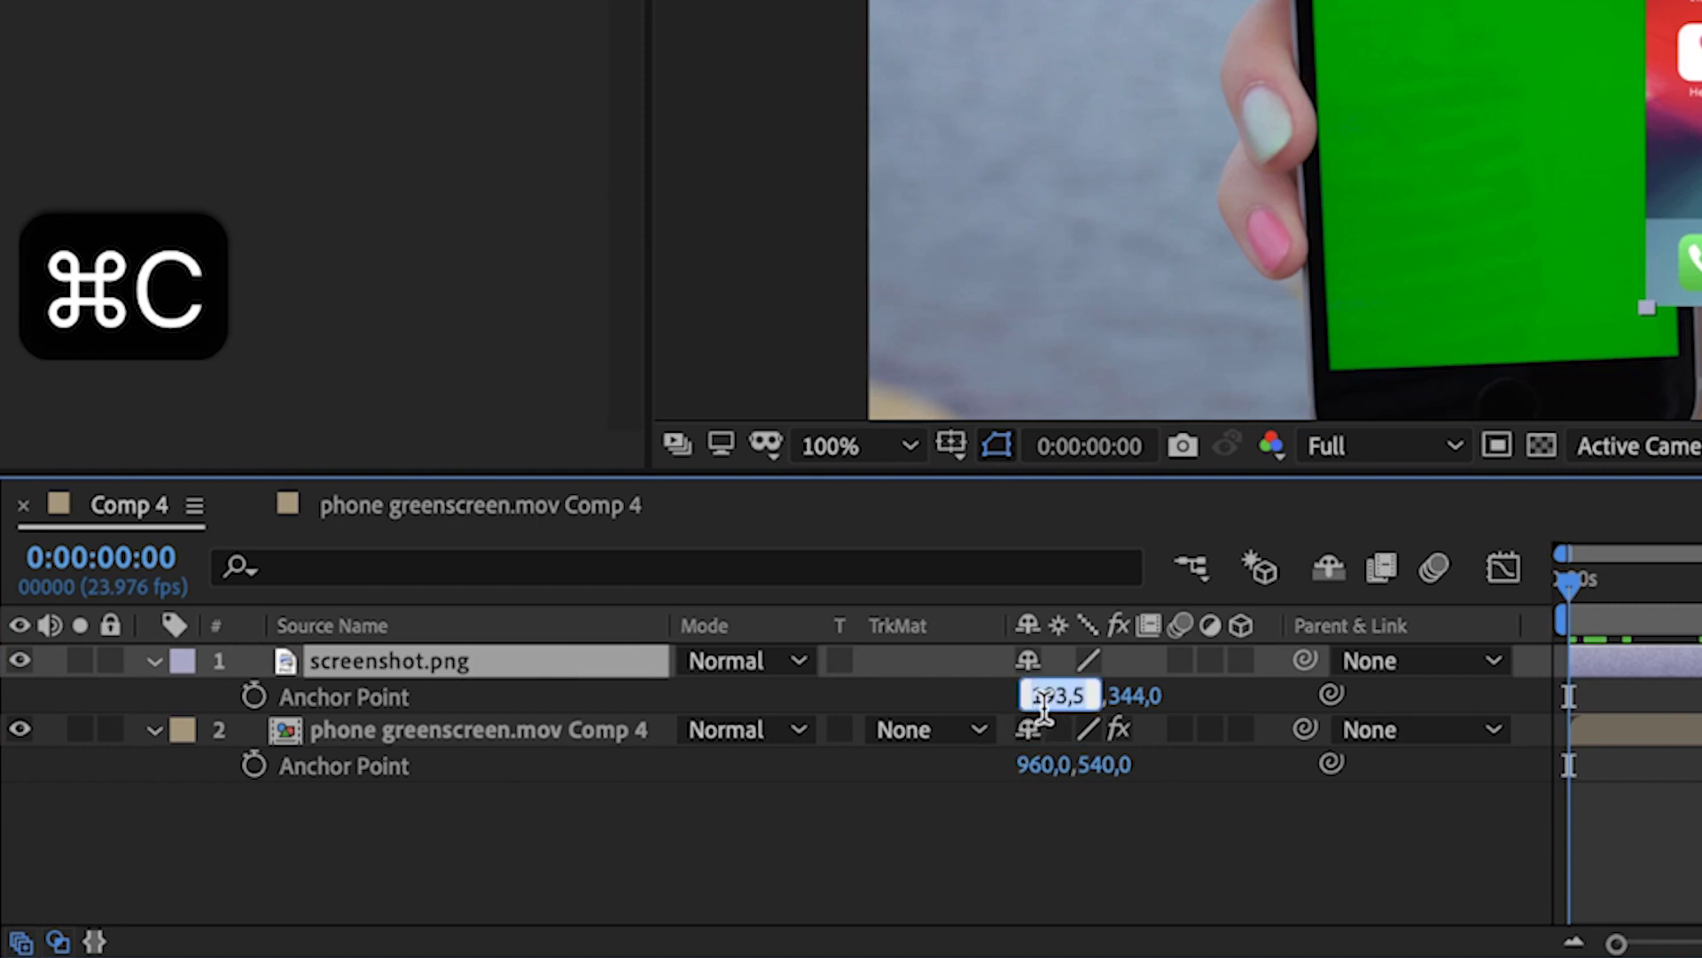
key("super+v")
left_click(1131, 764)
key("super+c")
left_click(1108, 699)
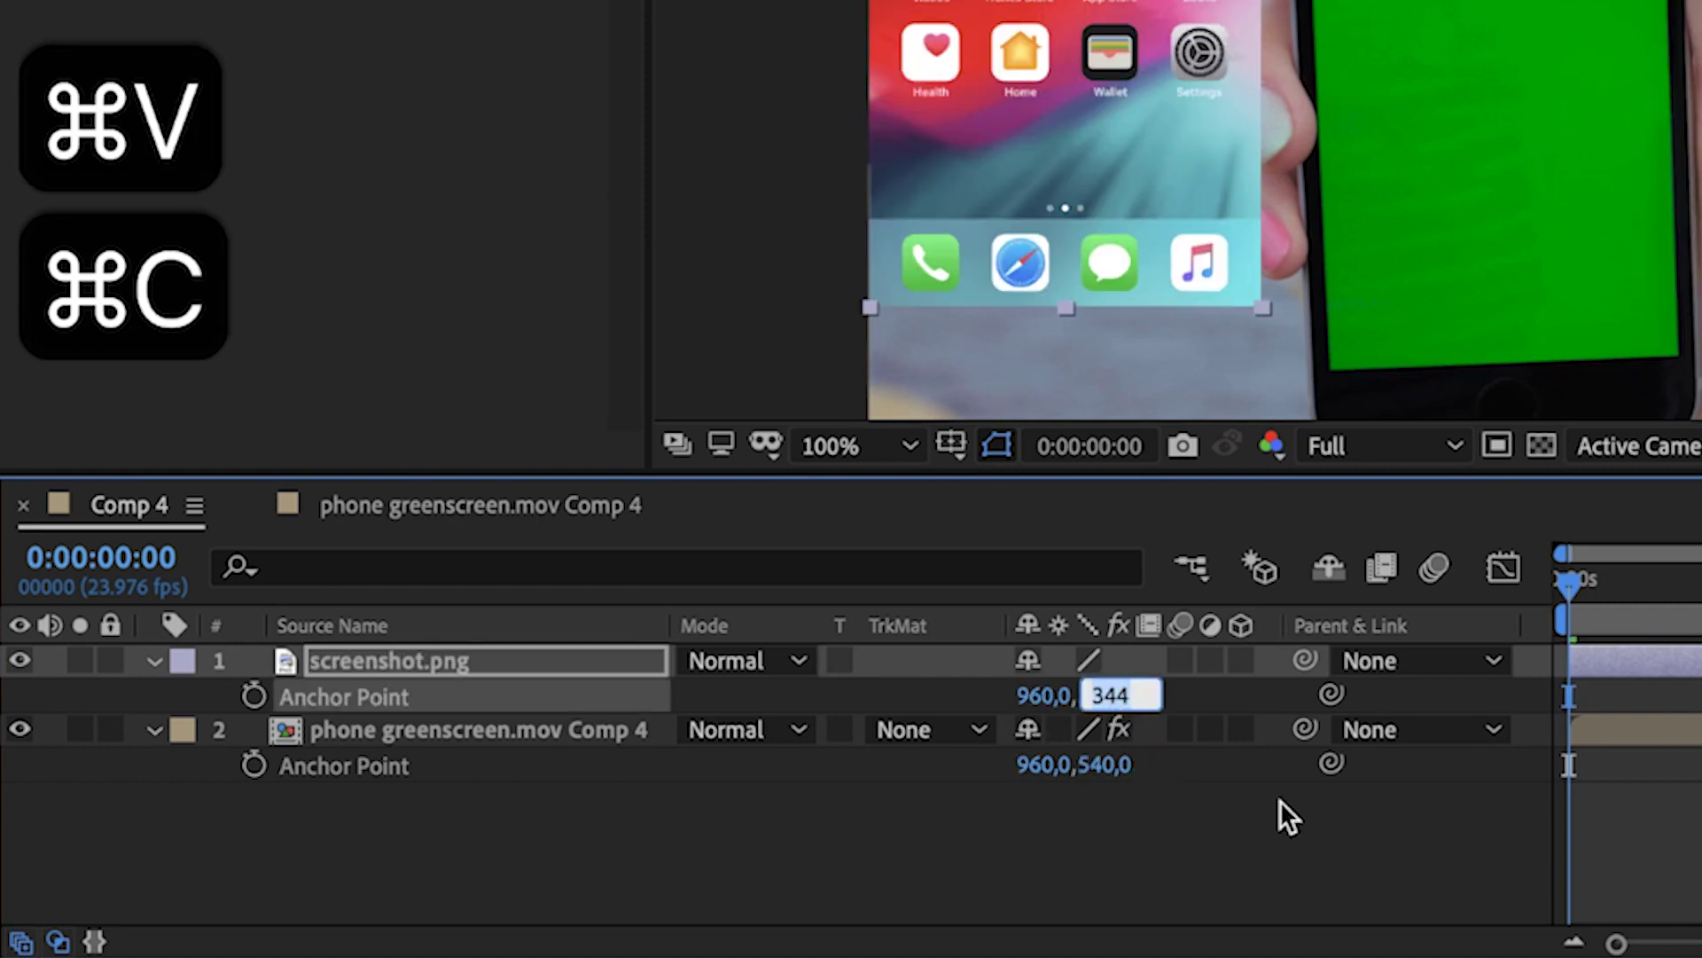
key("super+v")
key("Return")
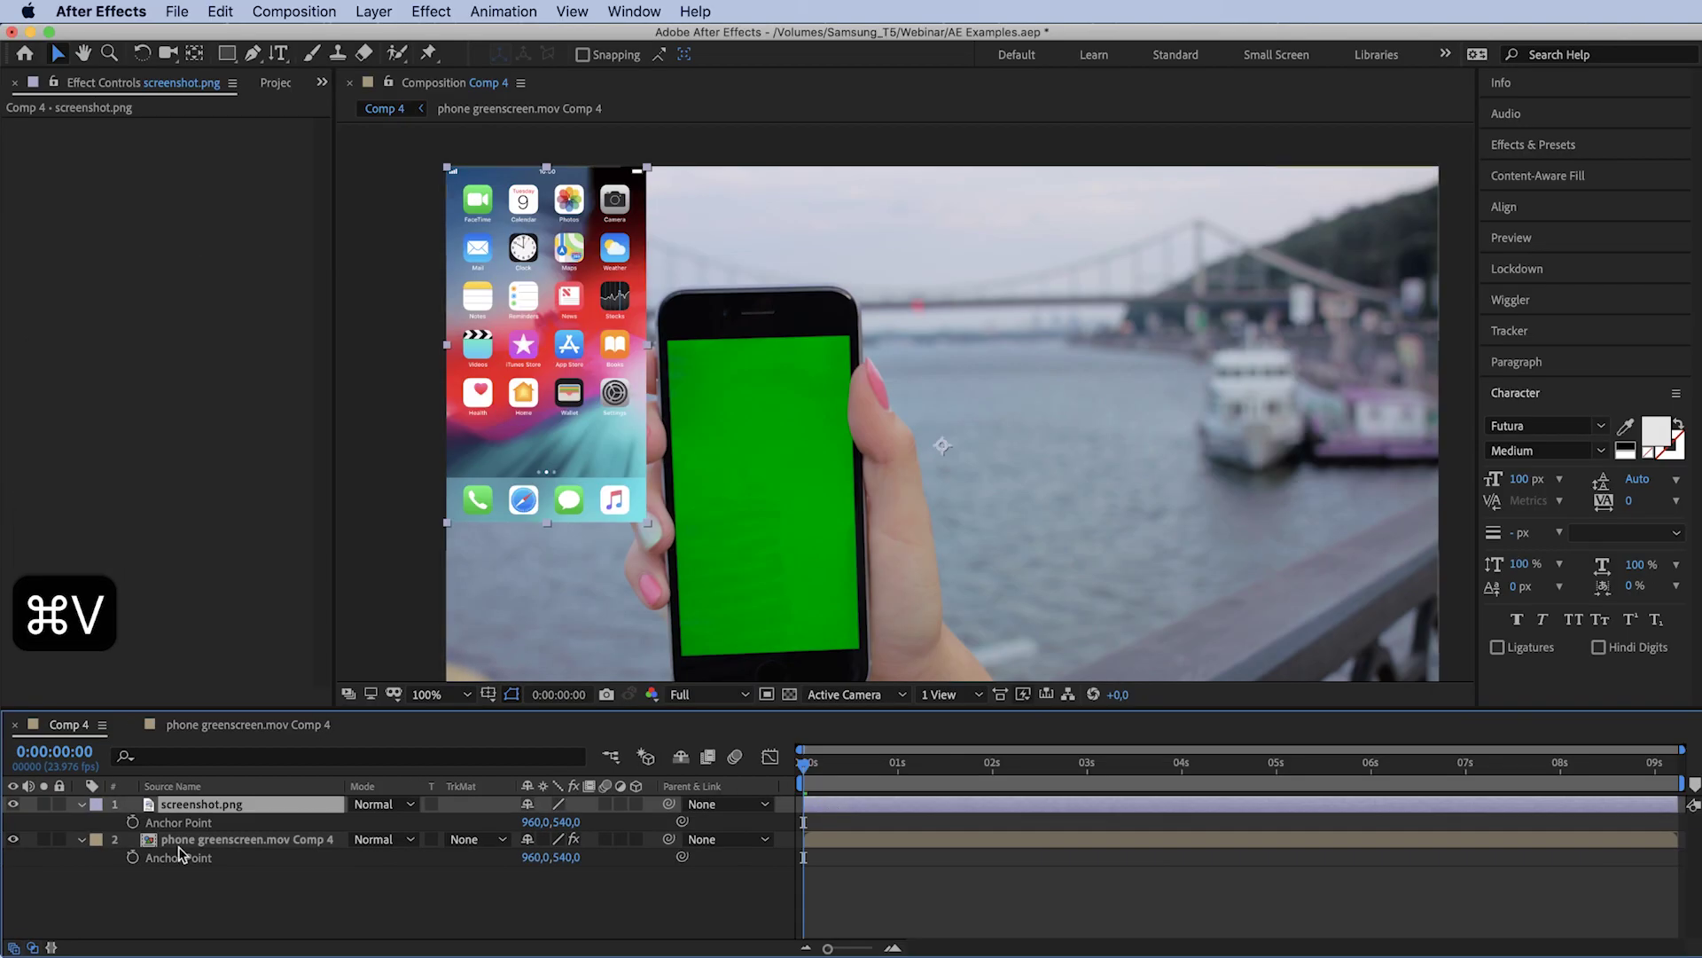
Export the Mocha track to screenshot.png as Corner Pin (Support Motion Blur) and play back the result.
left_click(241, 842)
left_click(244, 458)
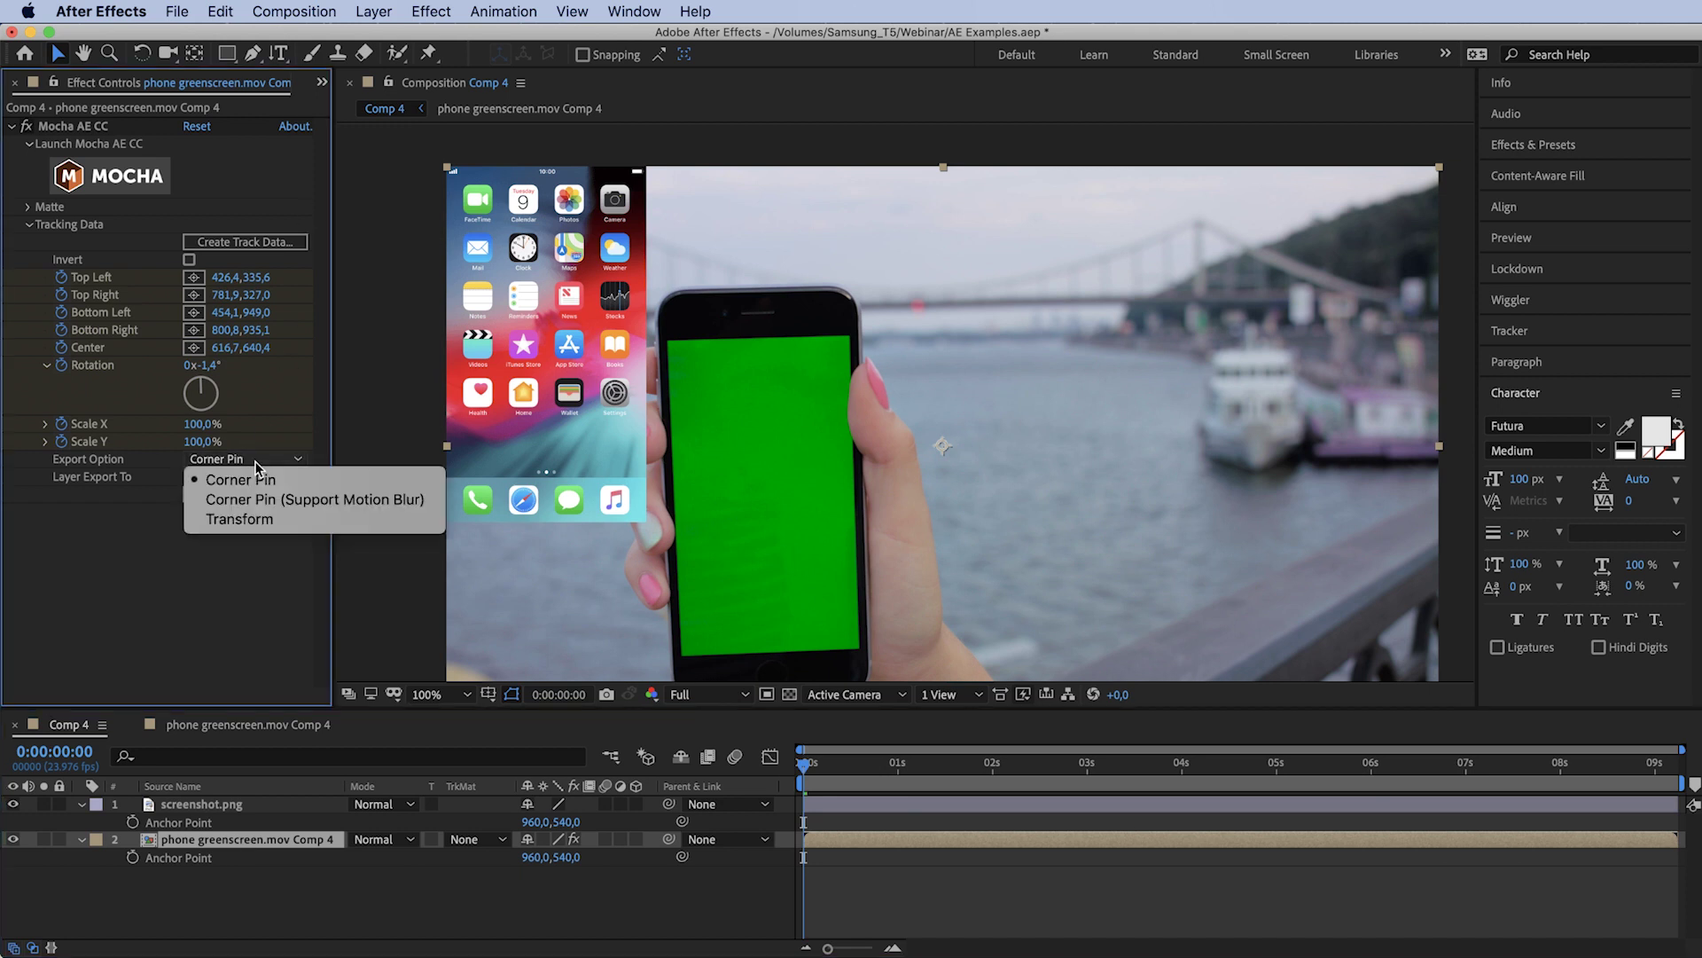
left_click(285, 500)
left_click(213, 477)
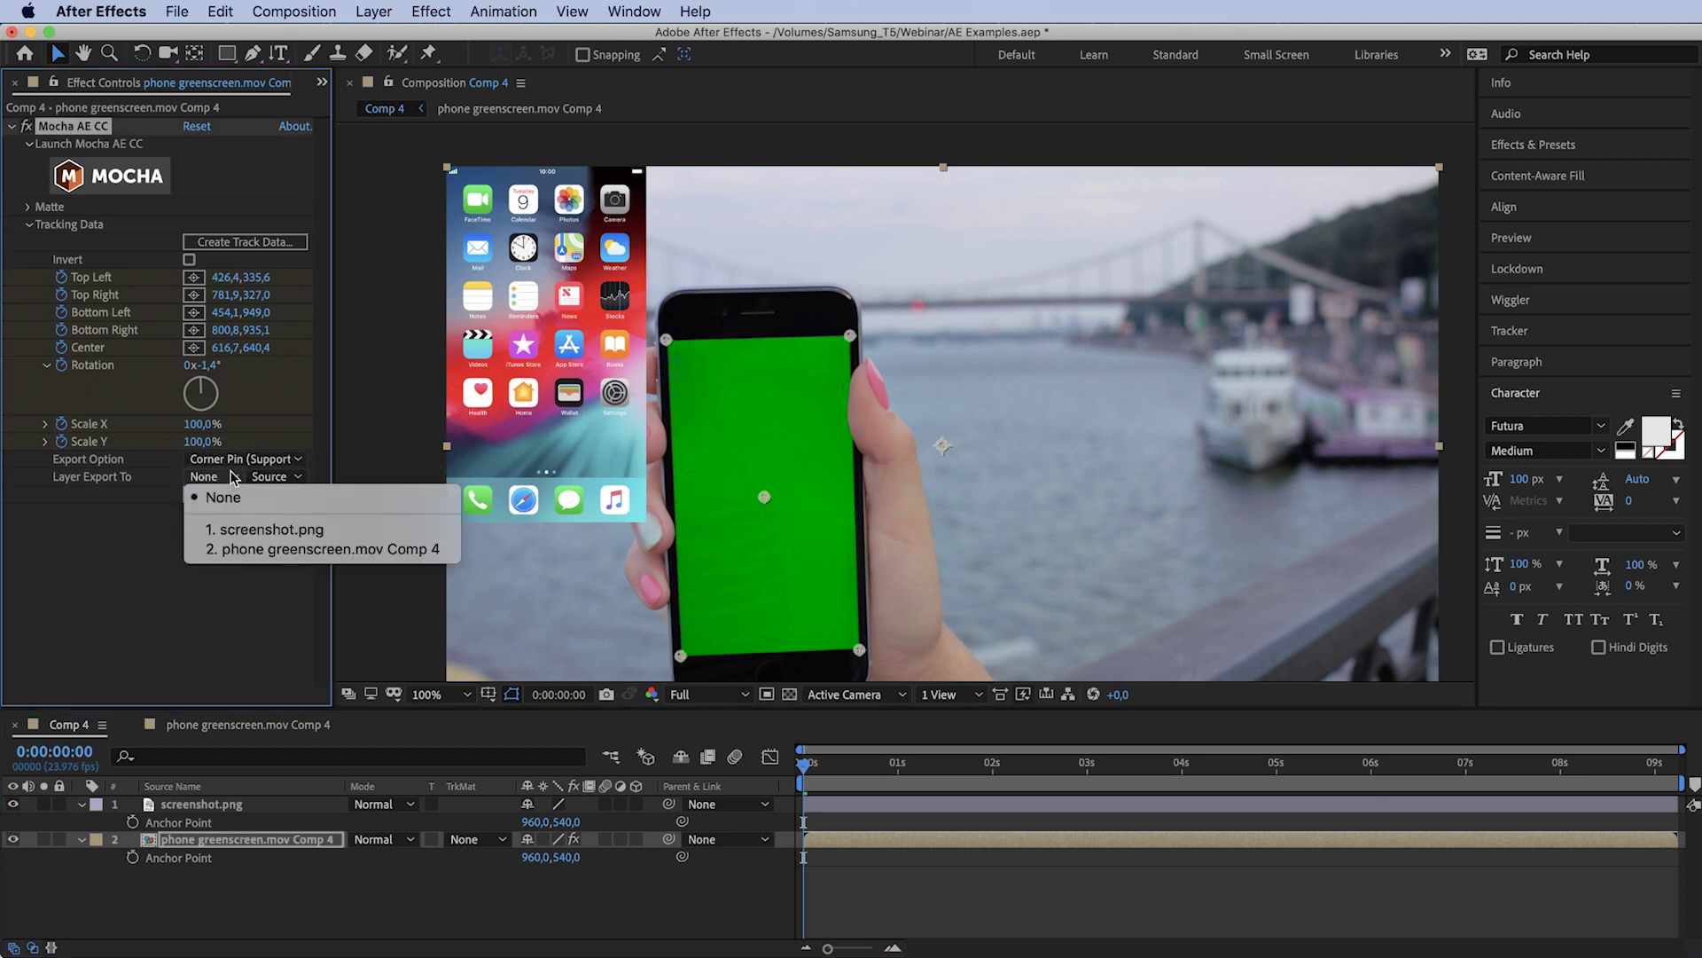
left_click(277, 530)
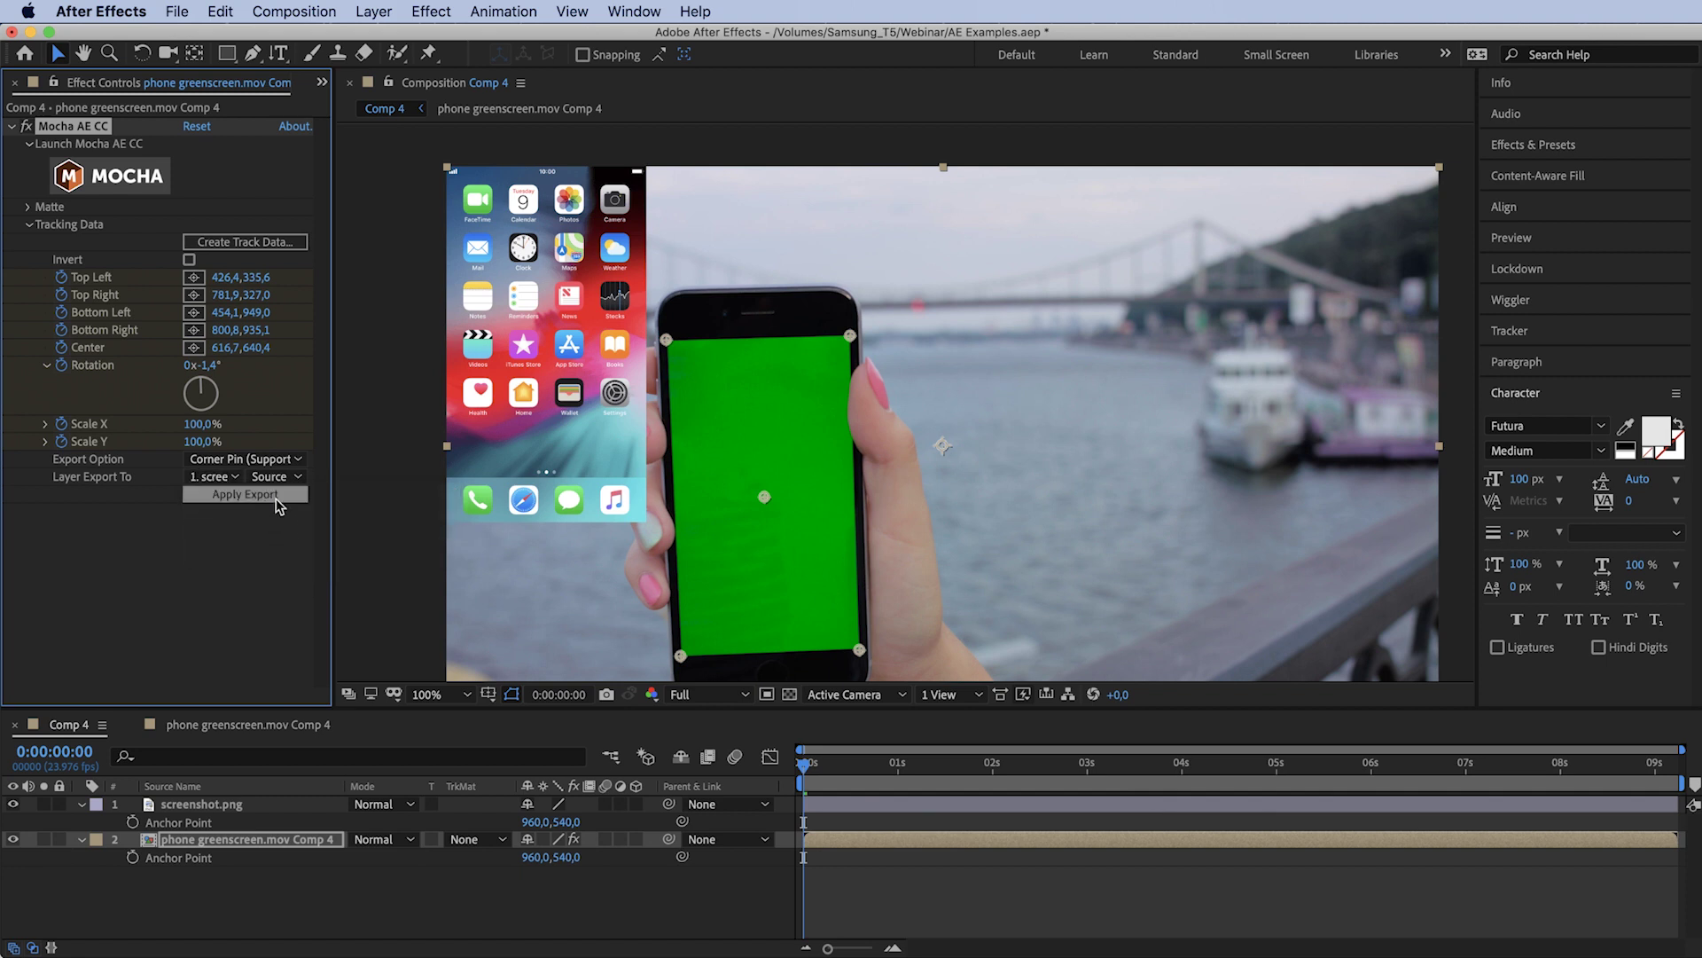
left_click(274, 498)
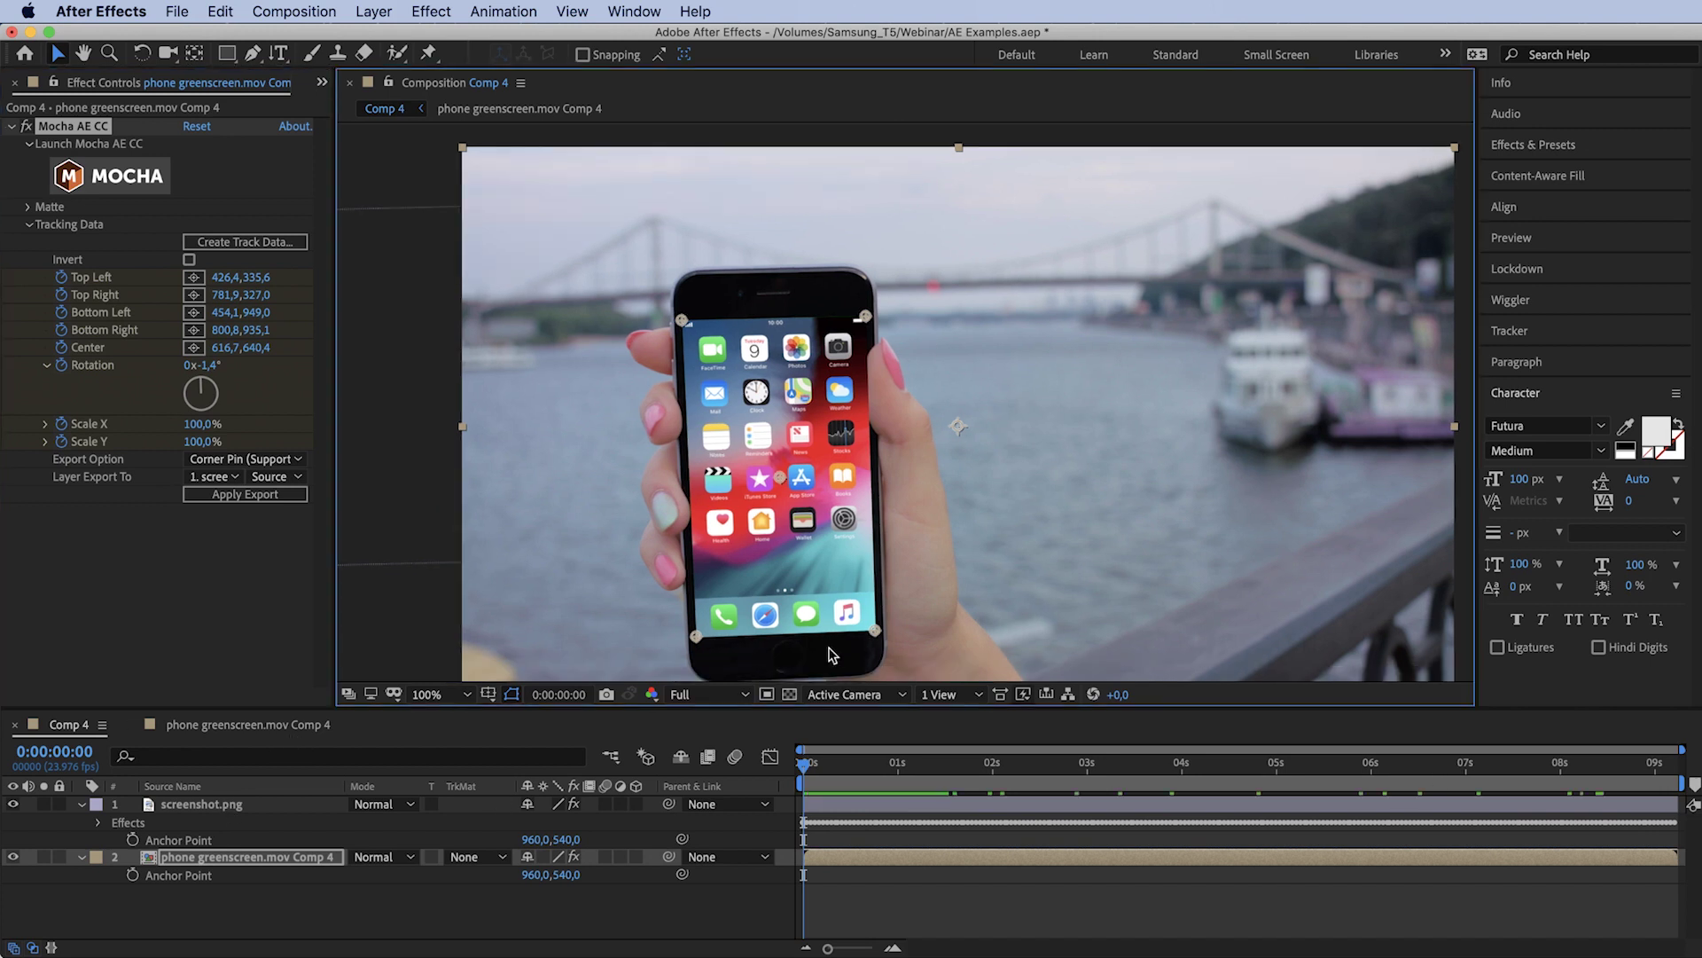
scroll(874, 443, "up", 1)
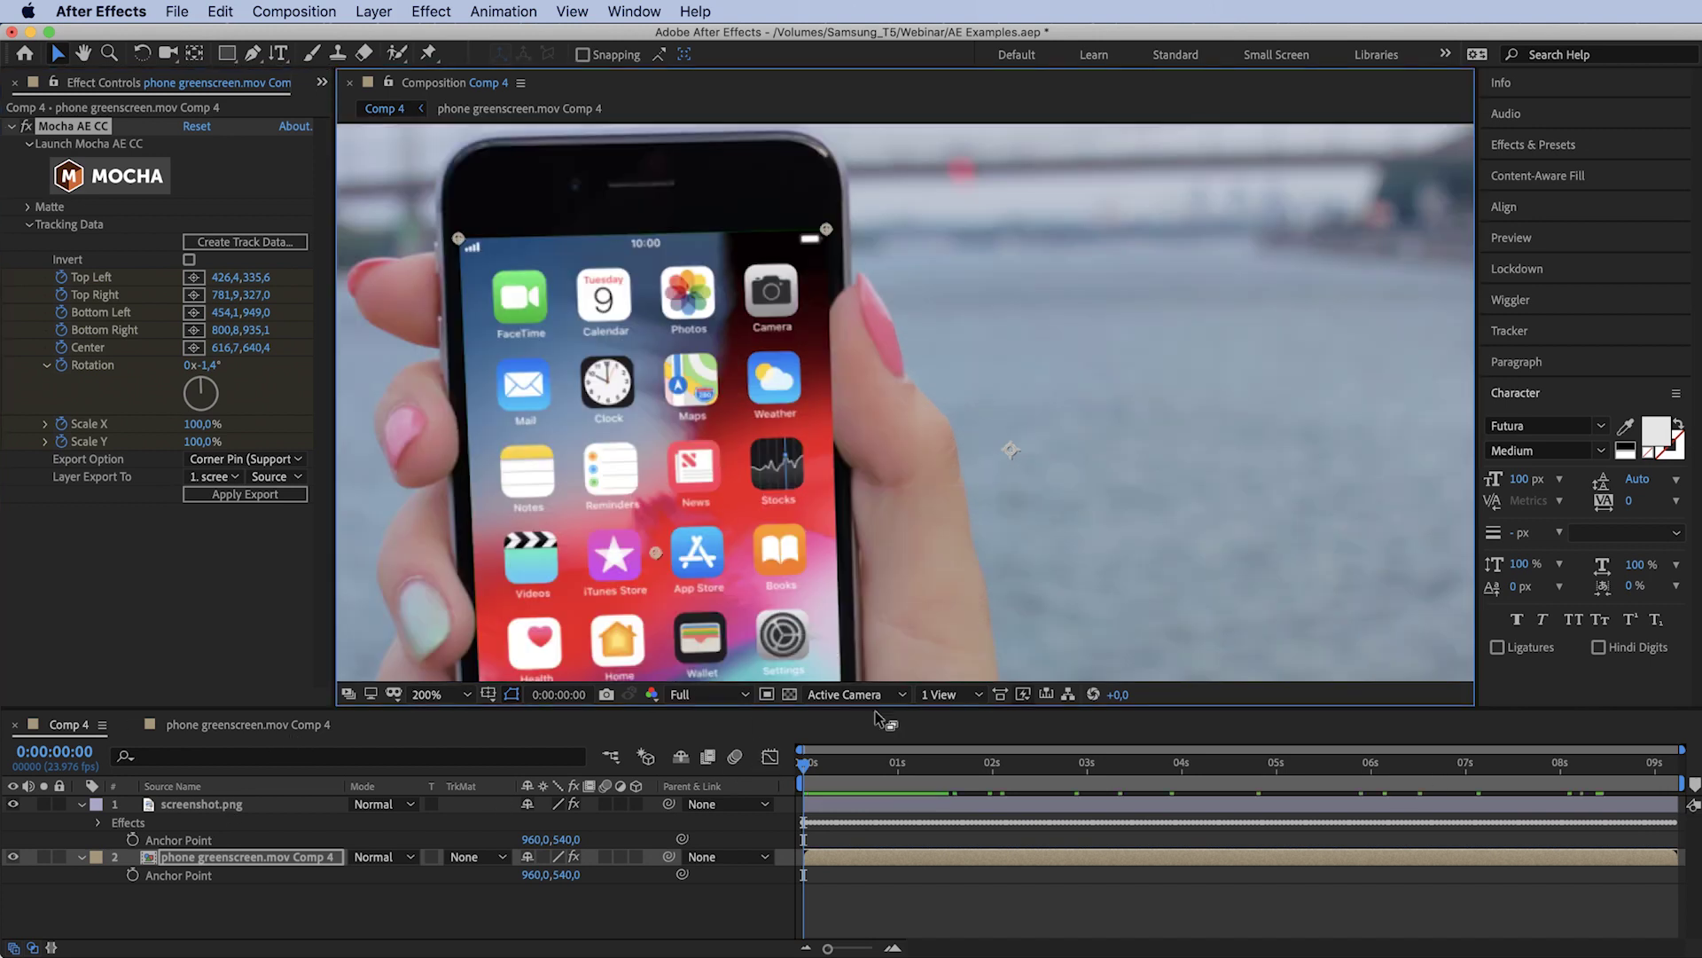
key("space")
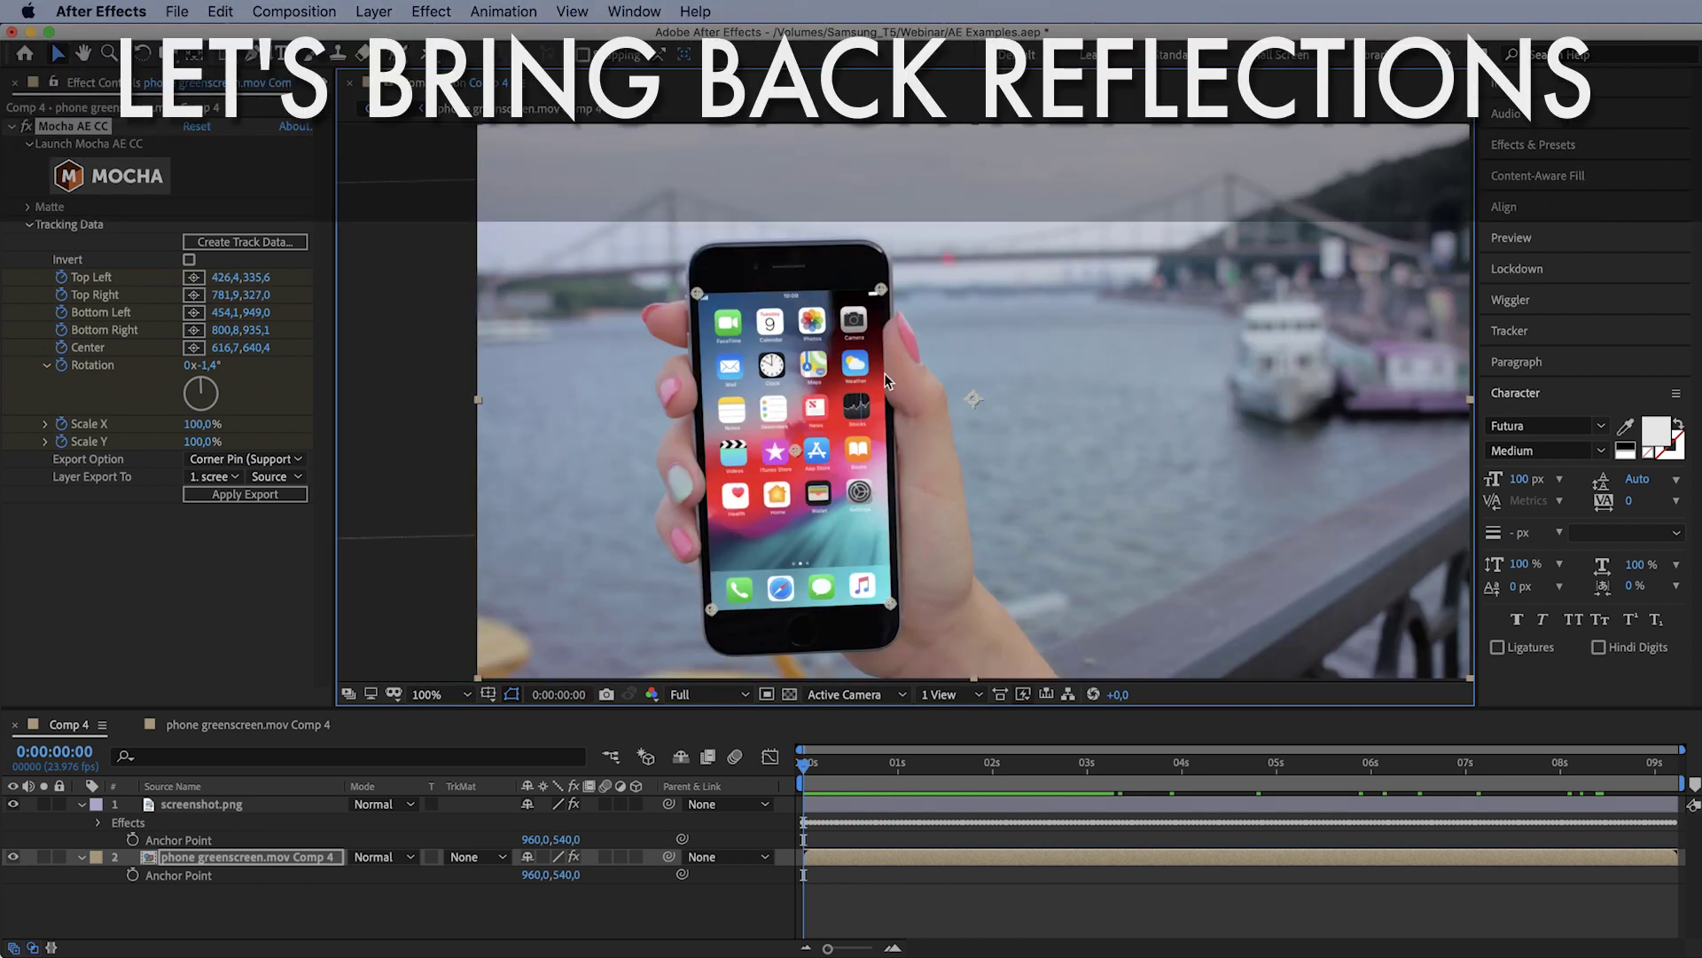
Move screenshot.png below the phone greenscreen precomp and select the precomp layer.
left_click(211, 807)
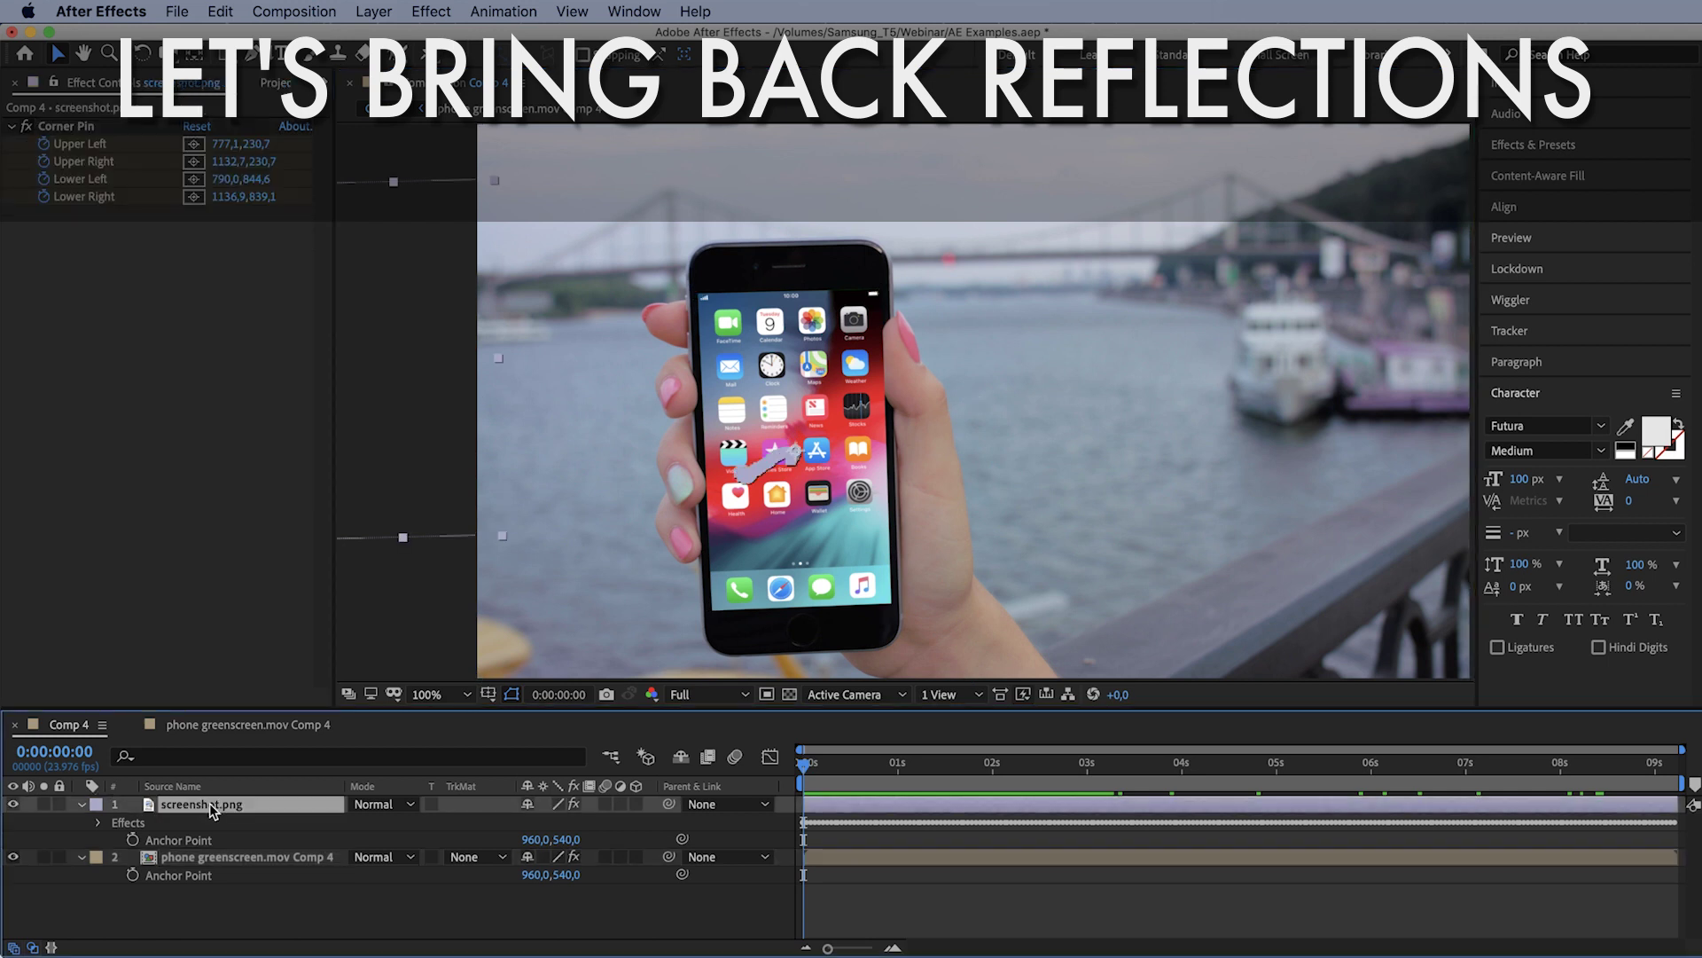
left_click_drag(232, 800, 245, 897)
left_click(227, 804)
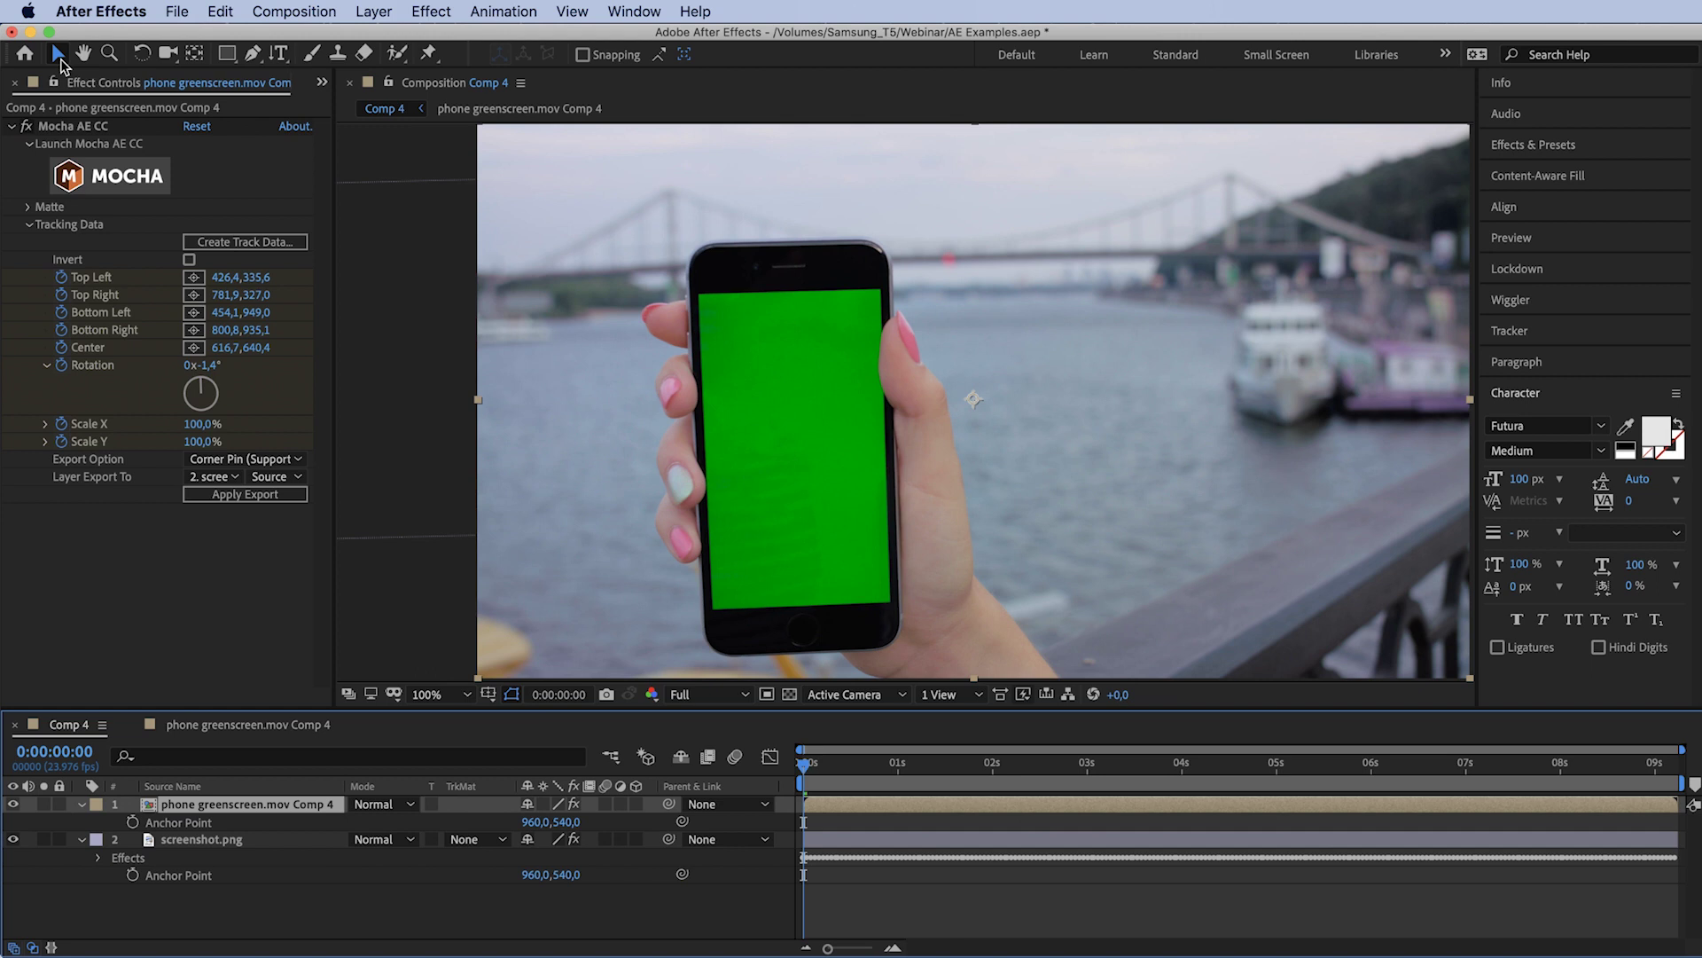
Apply Keylight (1.2) to the phone greenscreen precomp and sample the phone display's green as its Screen Colour.
left_click(11, 127)
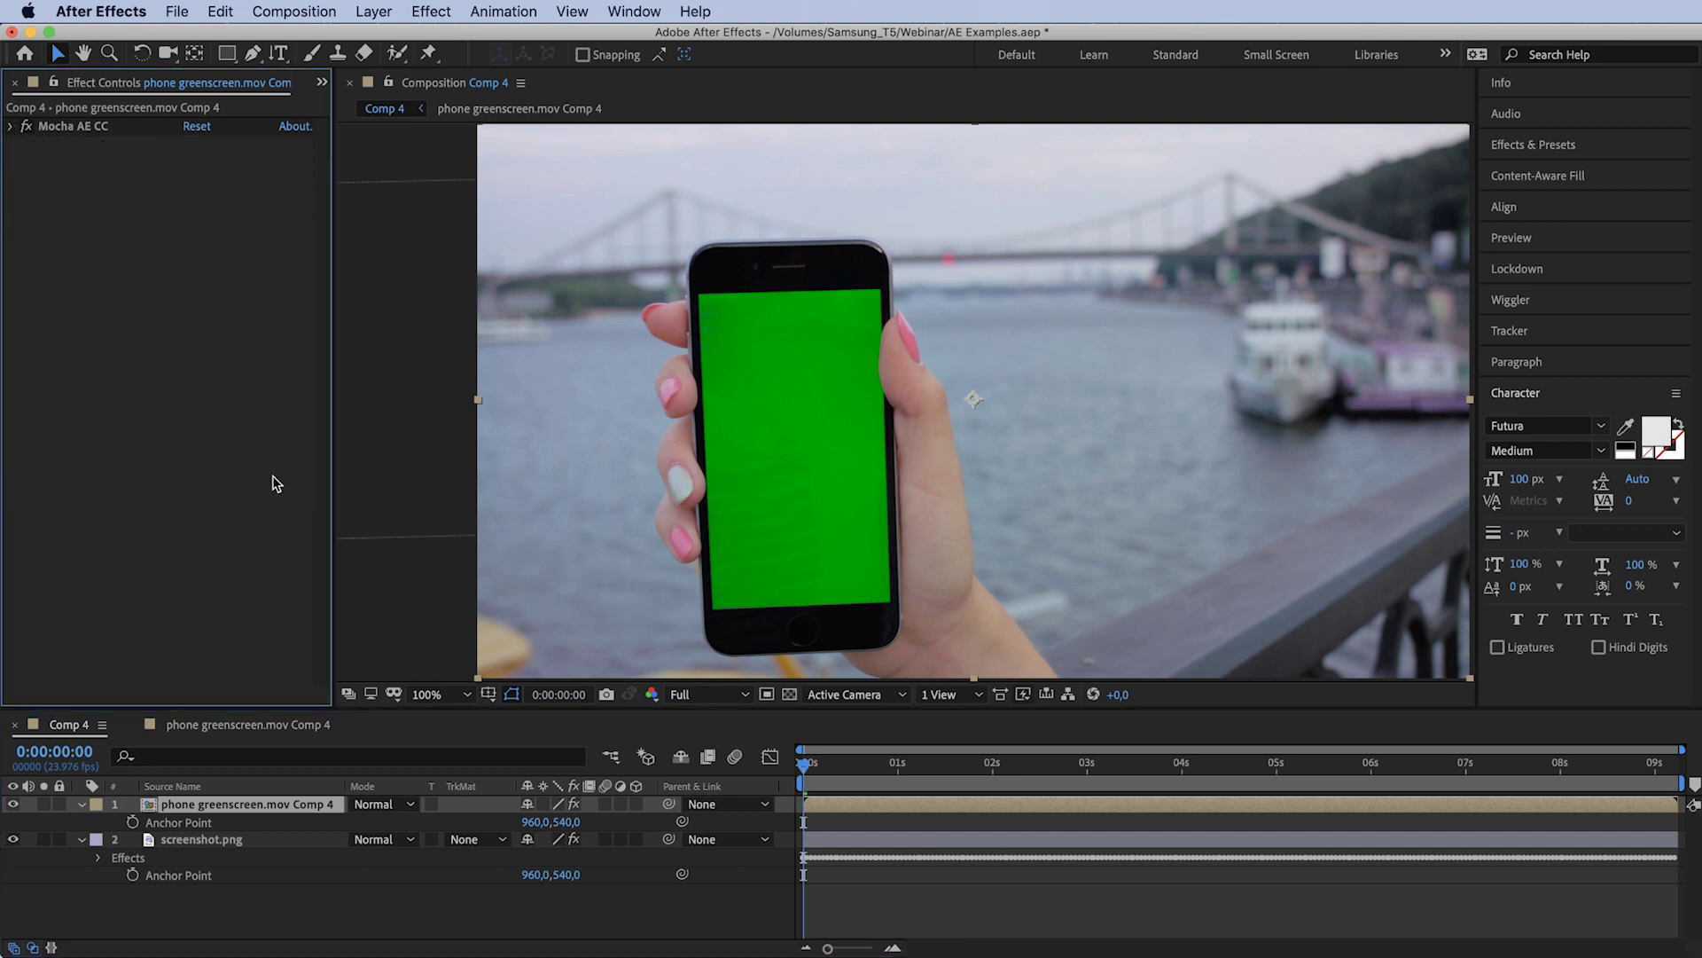
key("ctrl+space")
type("key")
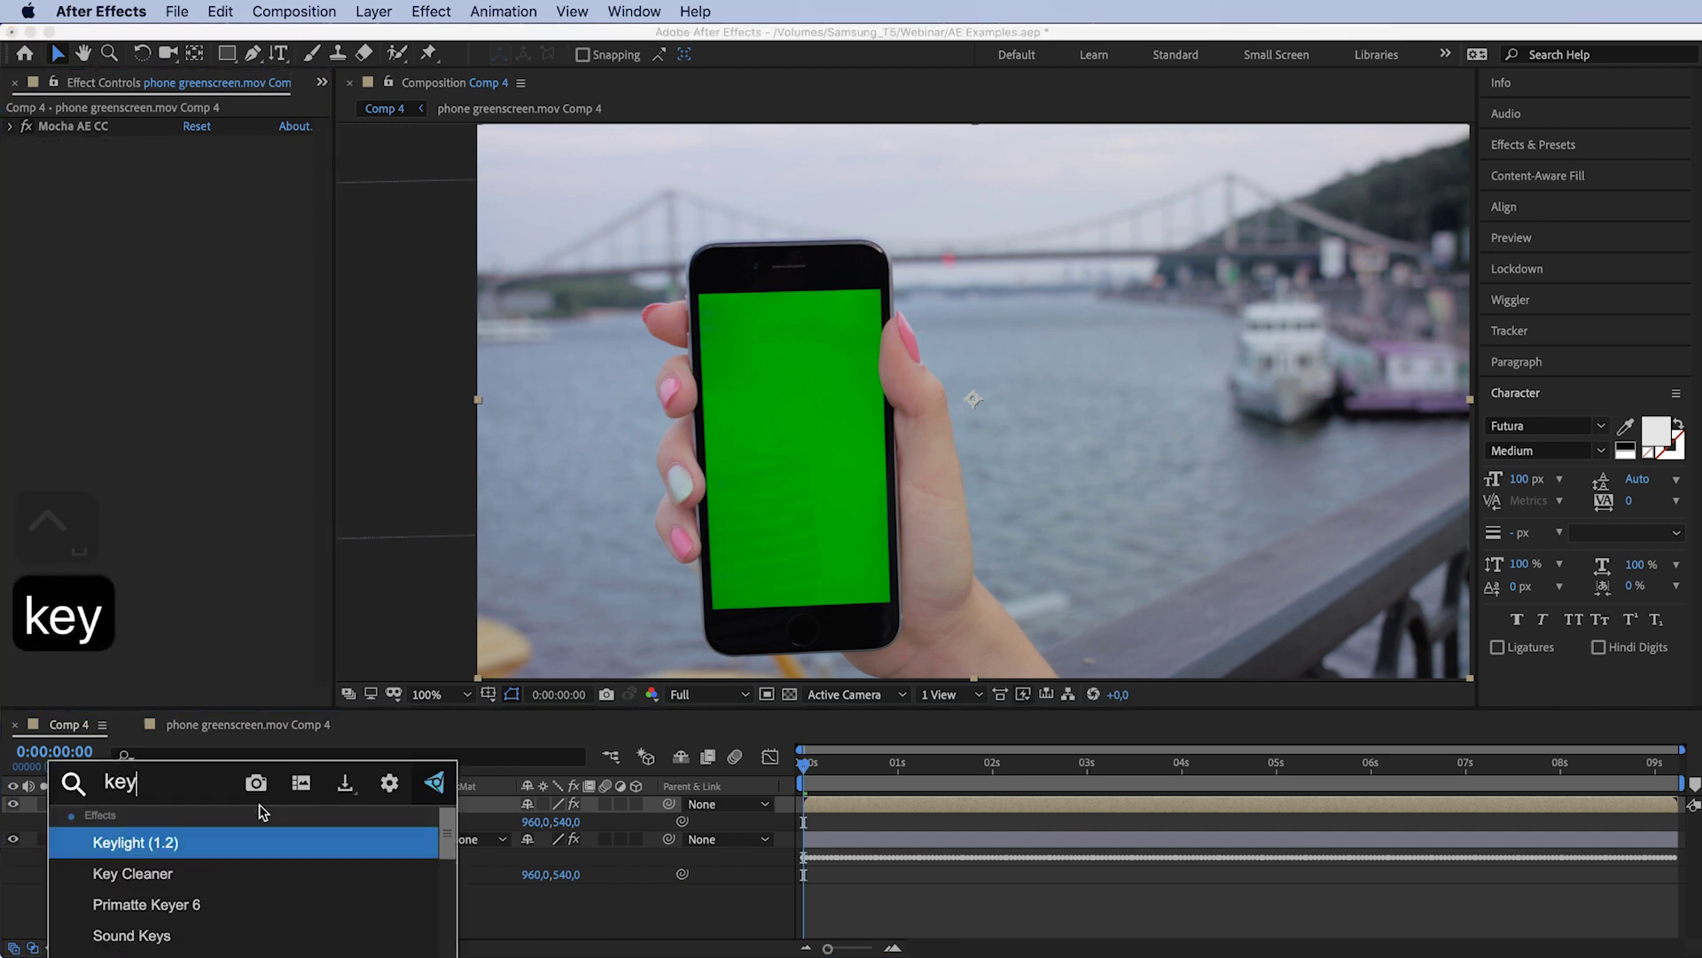
key("Return")
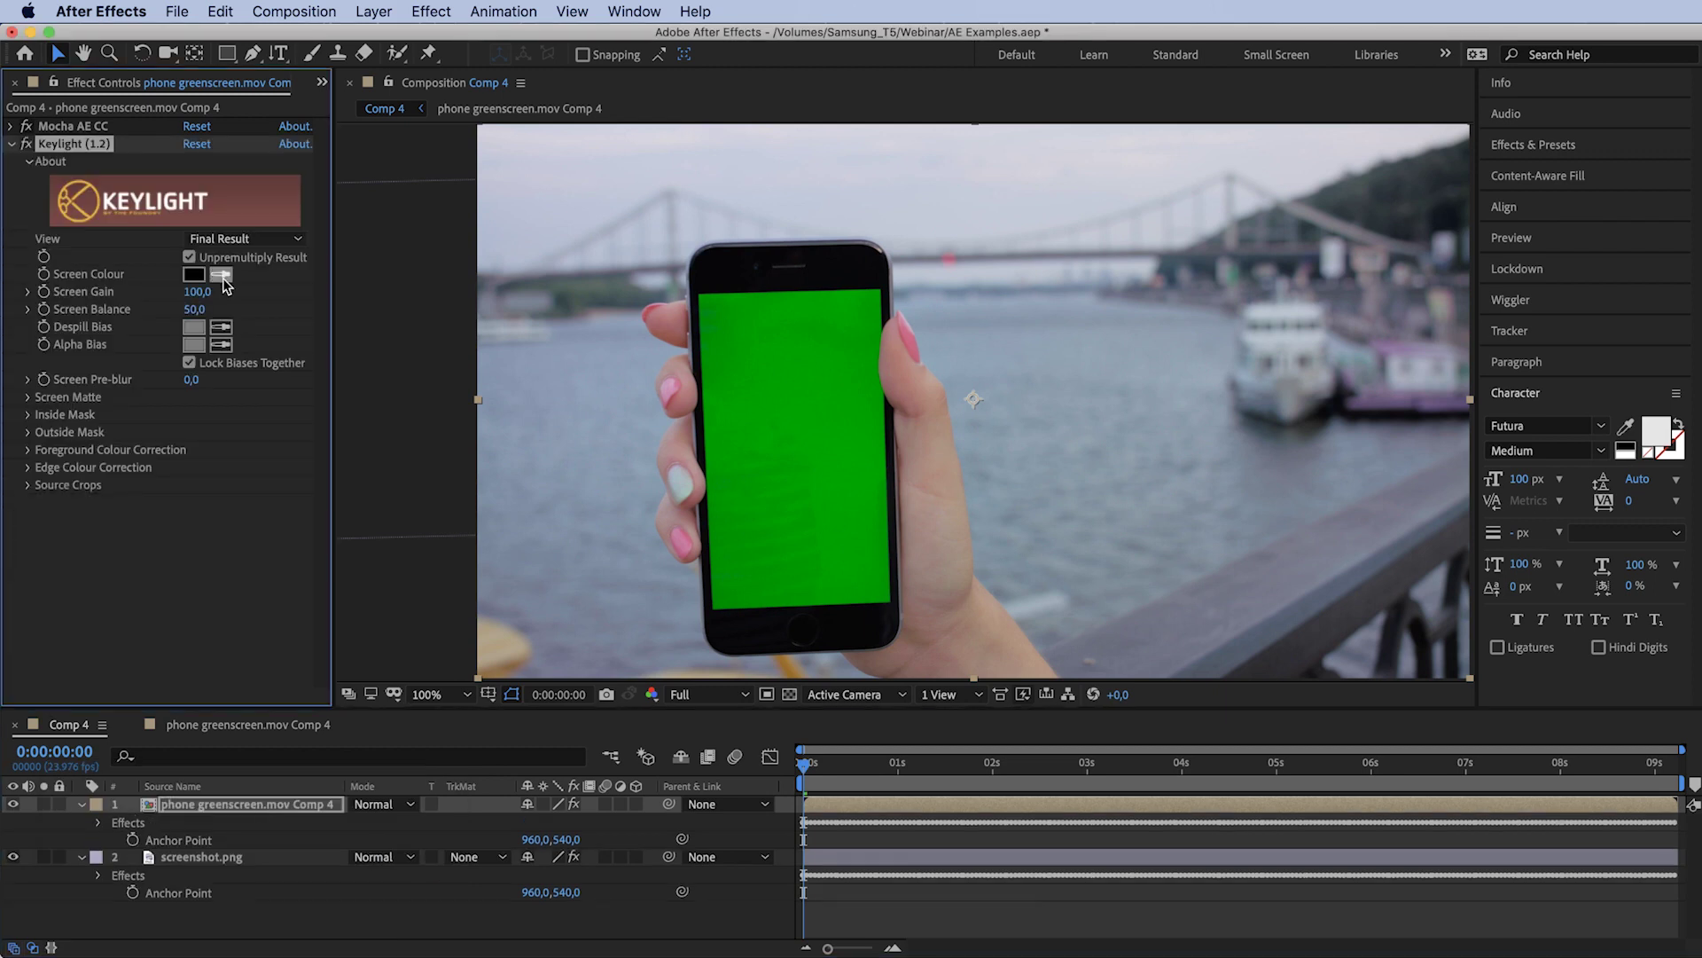
left_click(220, 274)
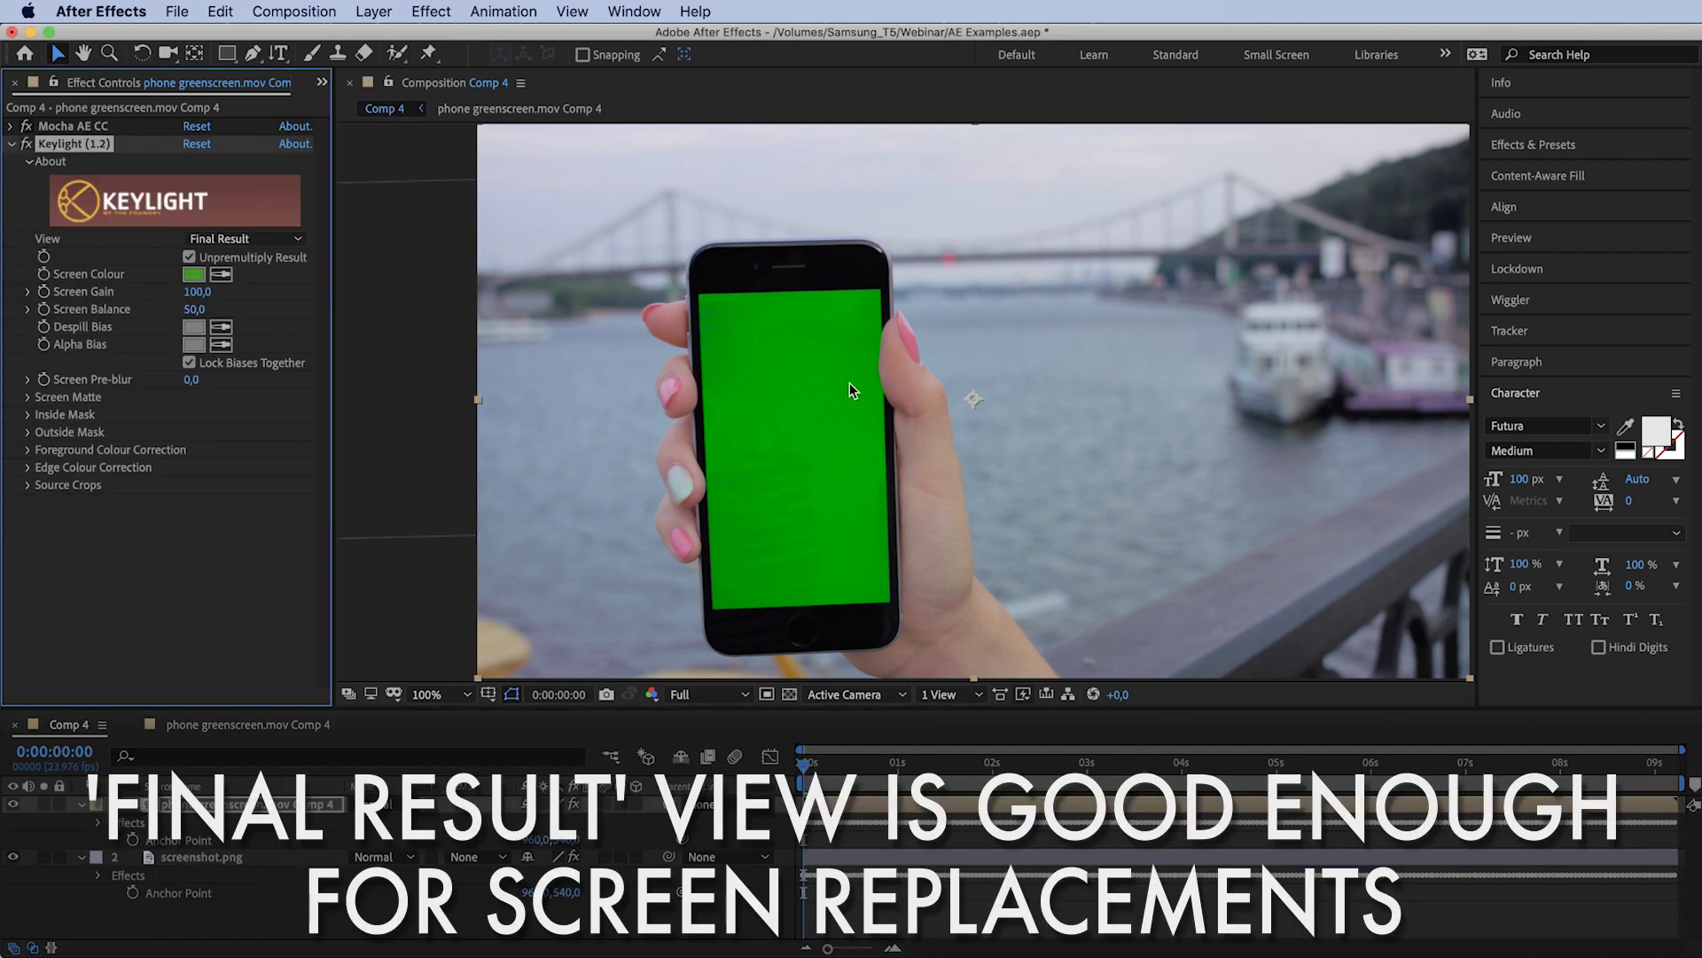
left_click(850, 390)
scroll(820, 477, "up", 2)
scroll(887, 462, "down", 2)
key("v")
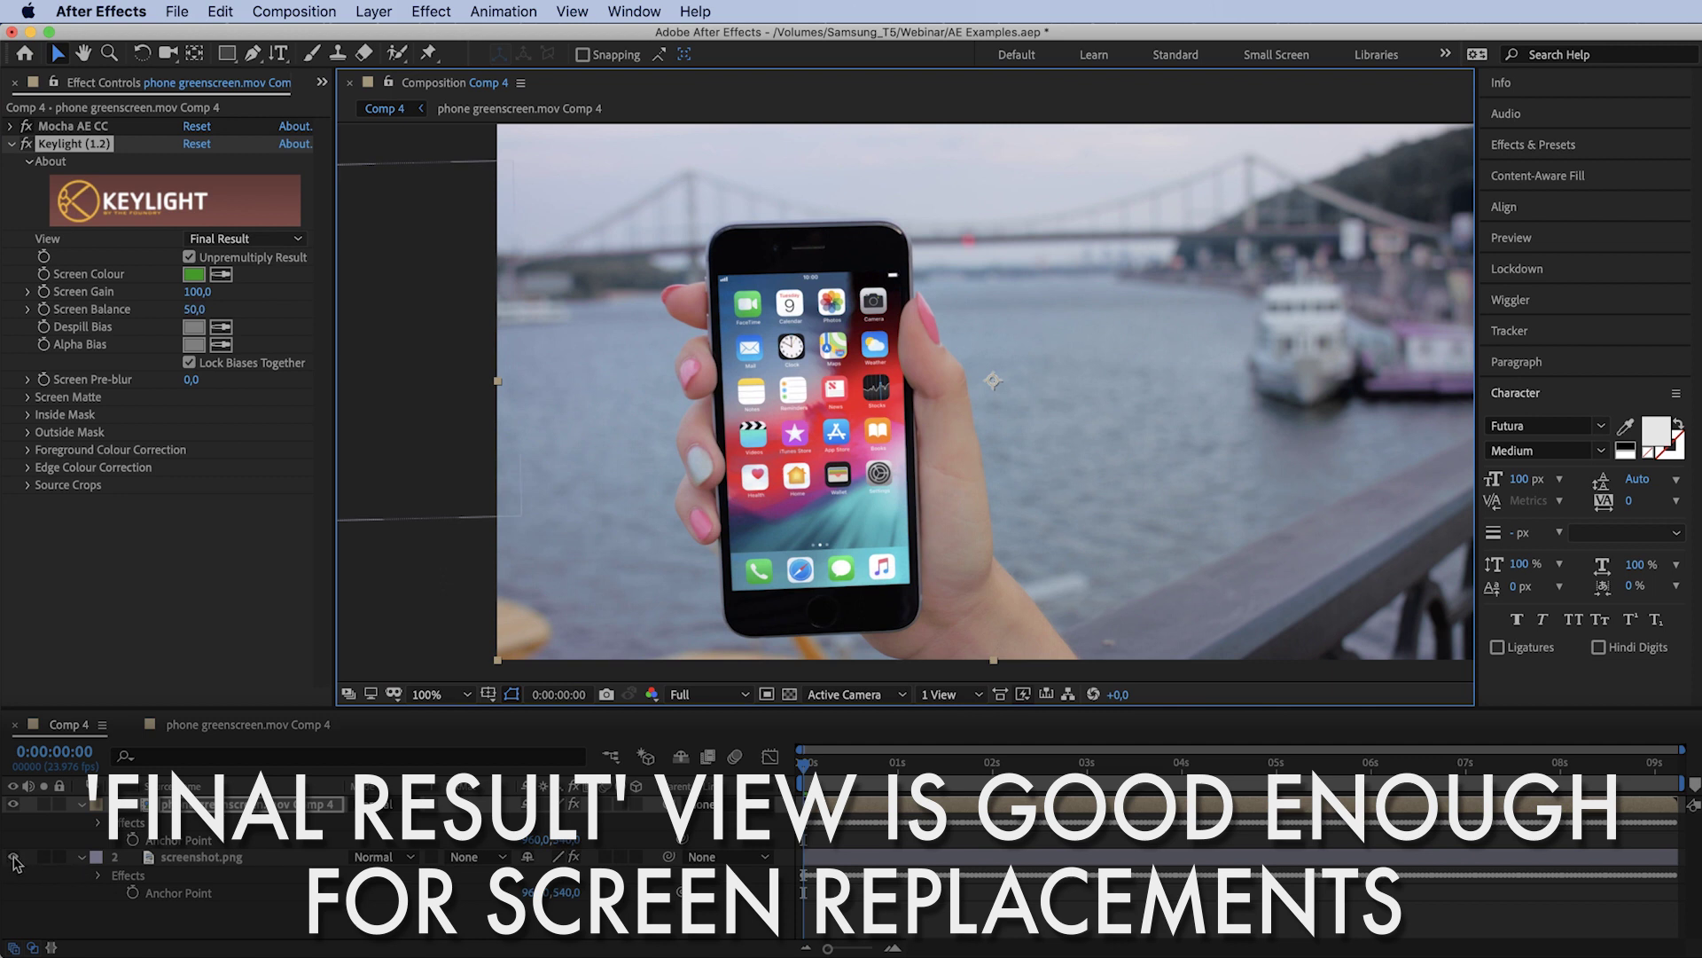
Hide screenshot.png to examine the reflections left in the keyed display, and show the layer again.
left_click(204, 856)
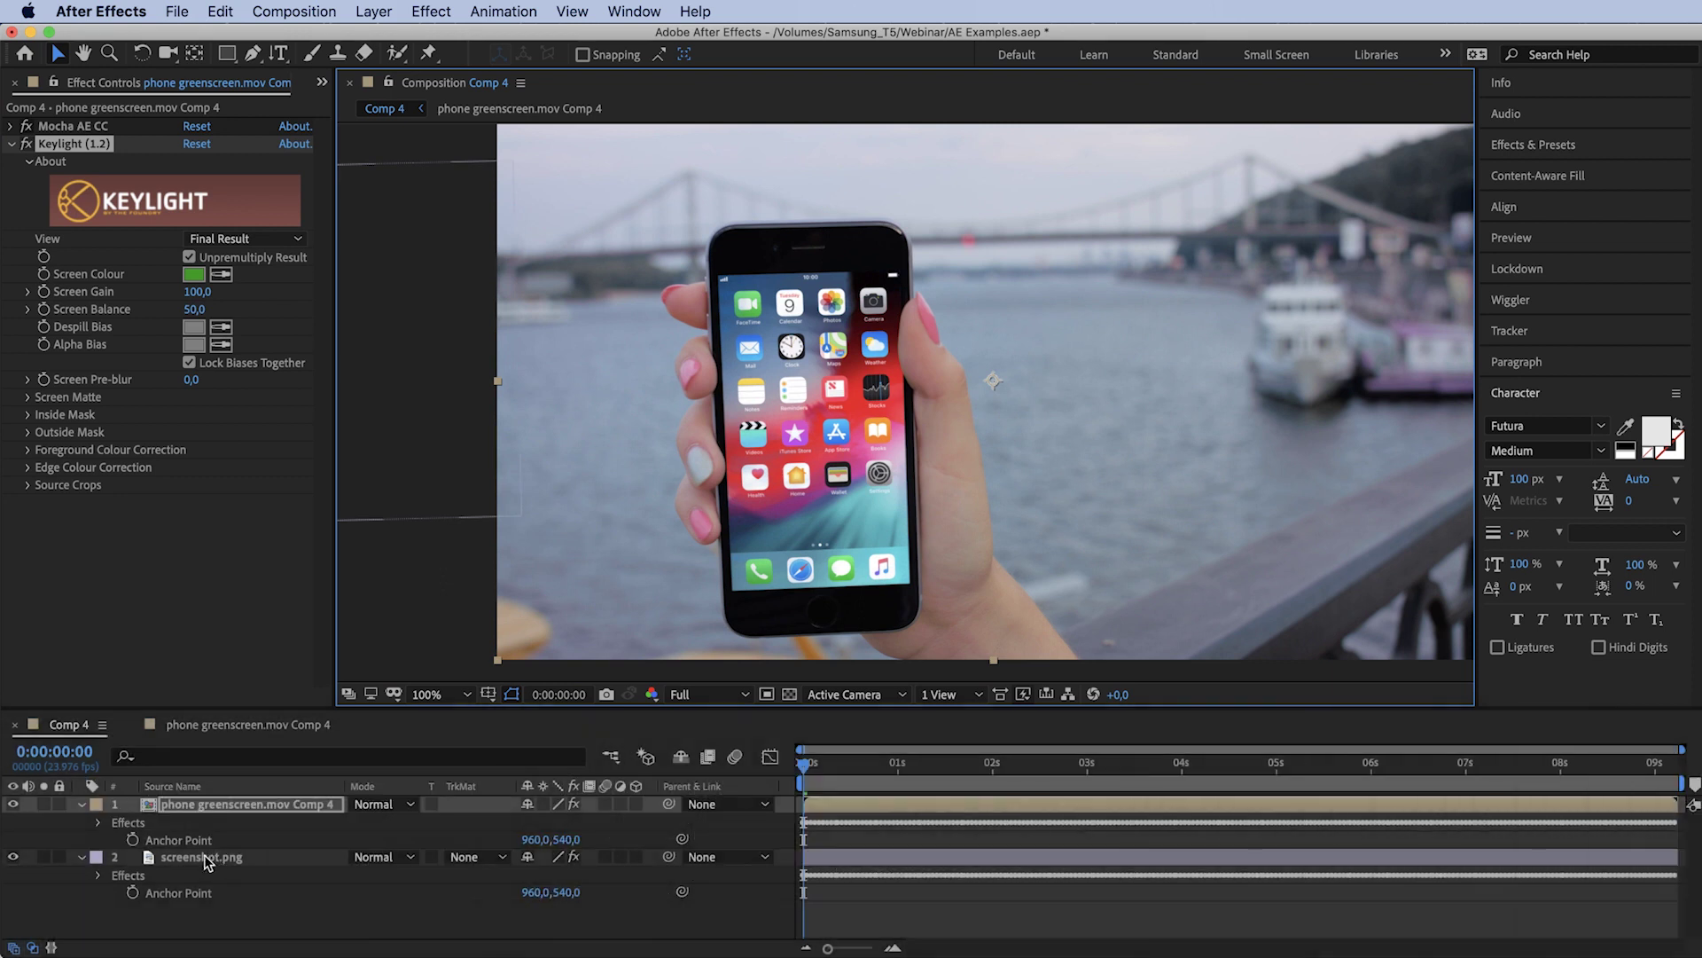
left_click(14, 857)
left_click_drag(807, 765, 914, 759)
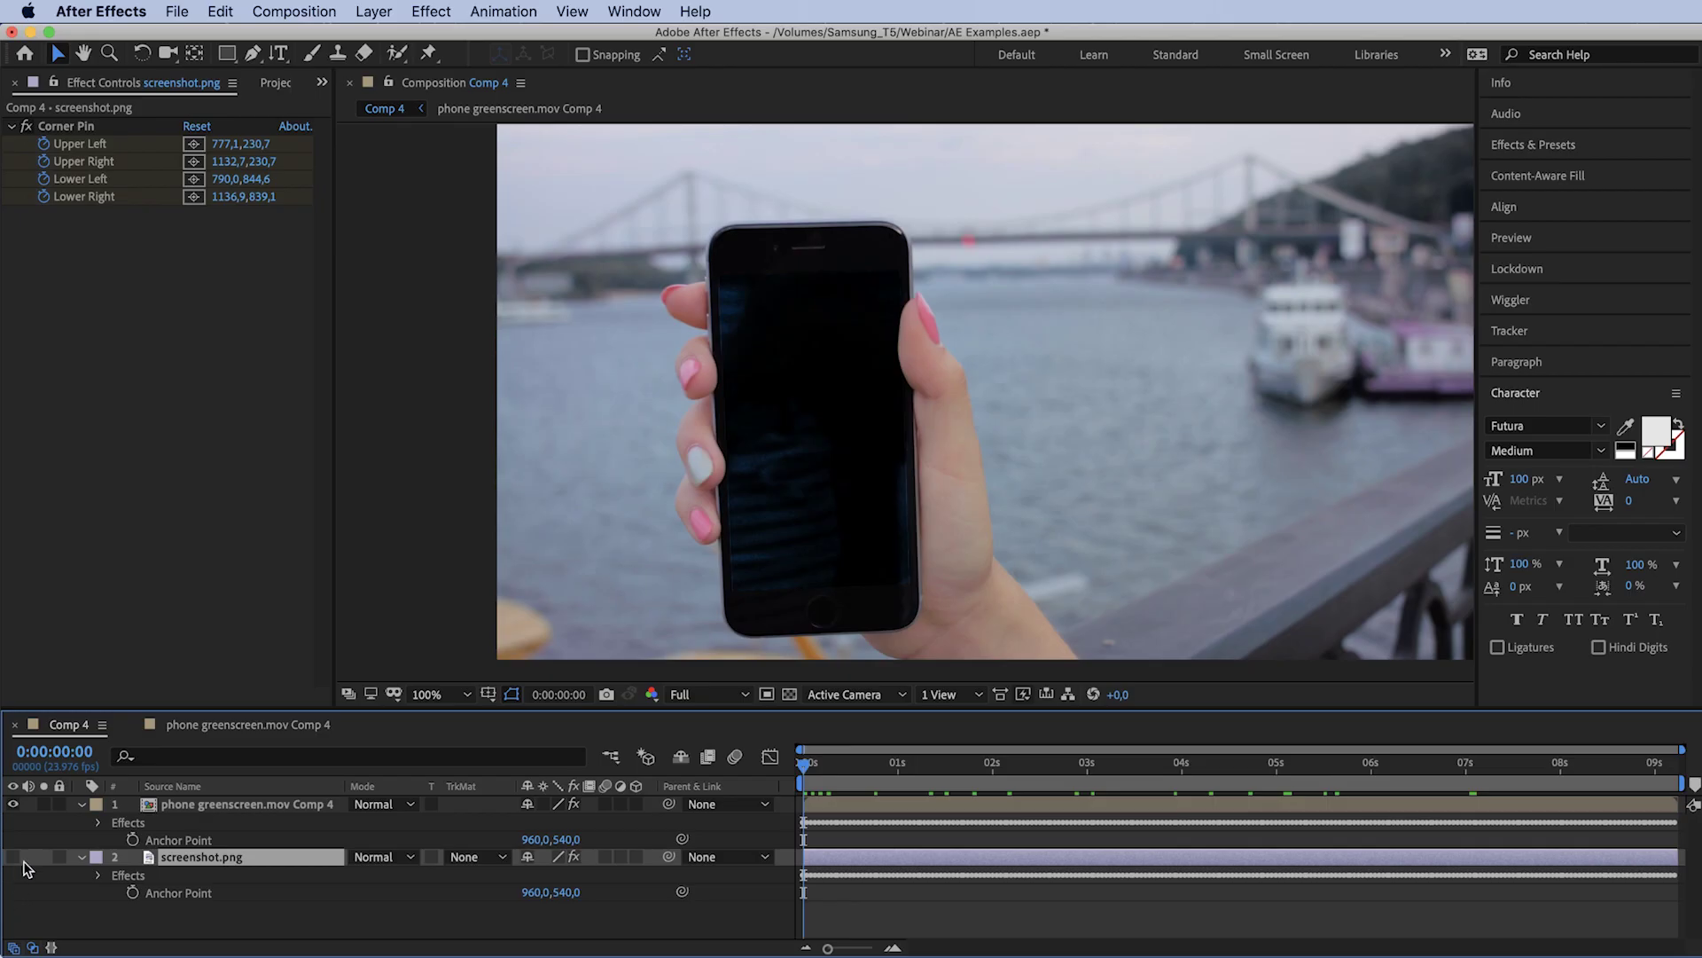
left_click(13, 857)
Play back the composite close up on the phone display to check the reflections, and return to the first frame.
scroll(890, 523, "up", 4)
left_click_drag(890, 523, 893, 458)
key("space")
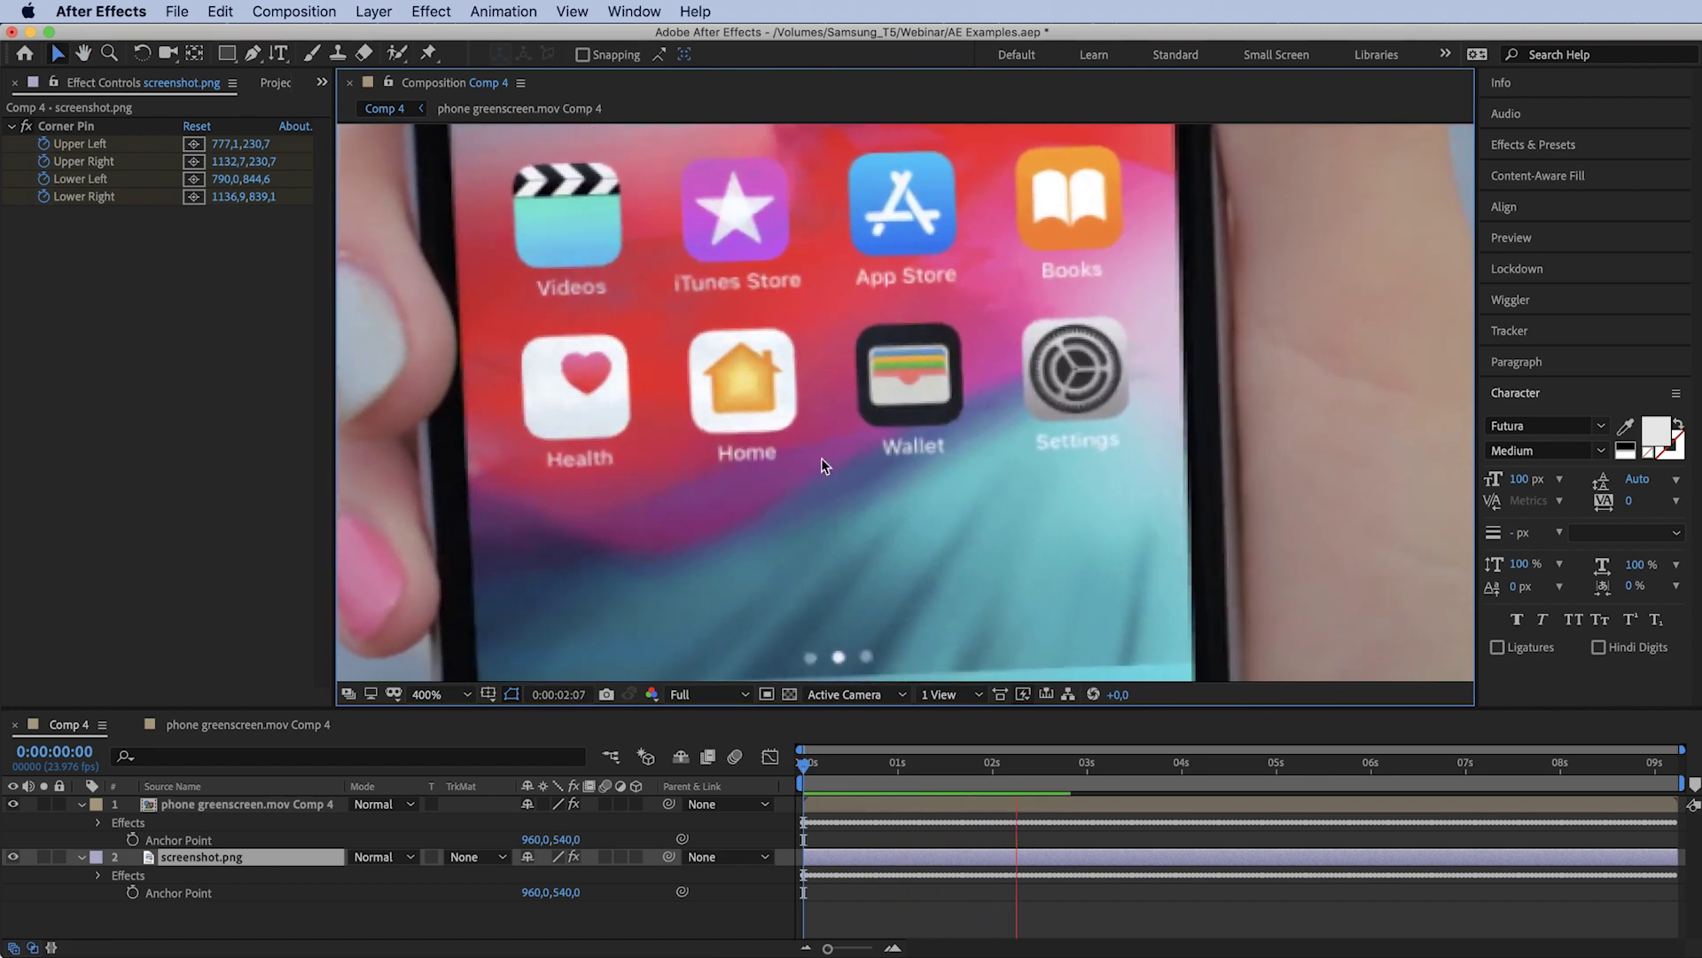
mouse_move(1263, 327)
left_mouse_down()
mouse_move(1121, 395)
mouse_move(882, 448)
mouse_move(1259, 360)
left_mouse_up()
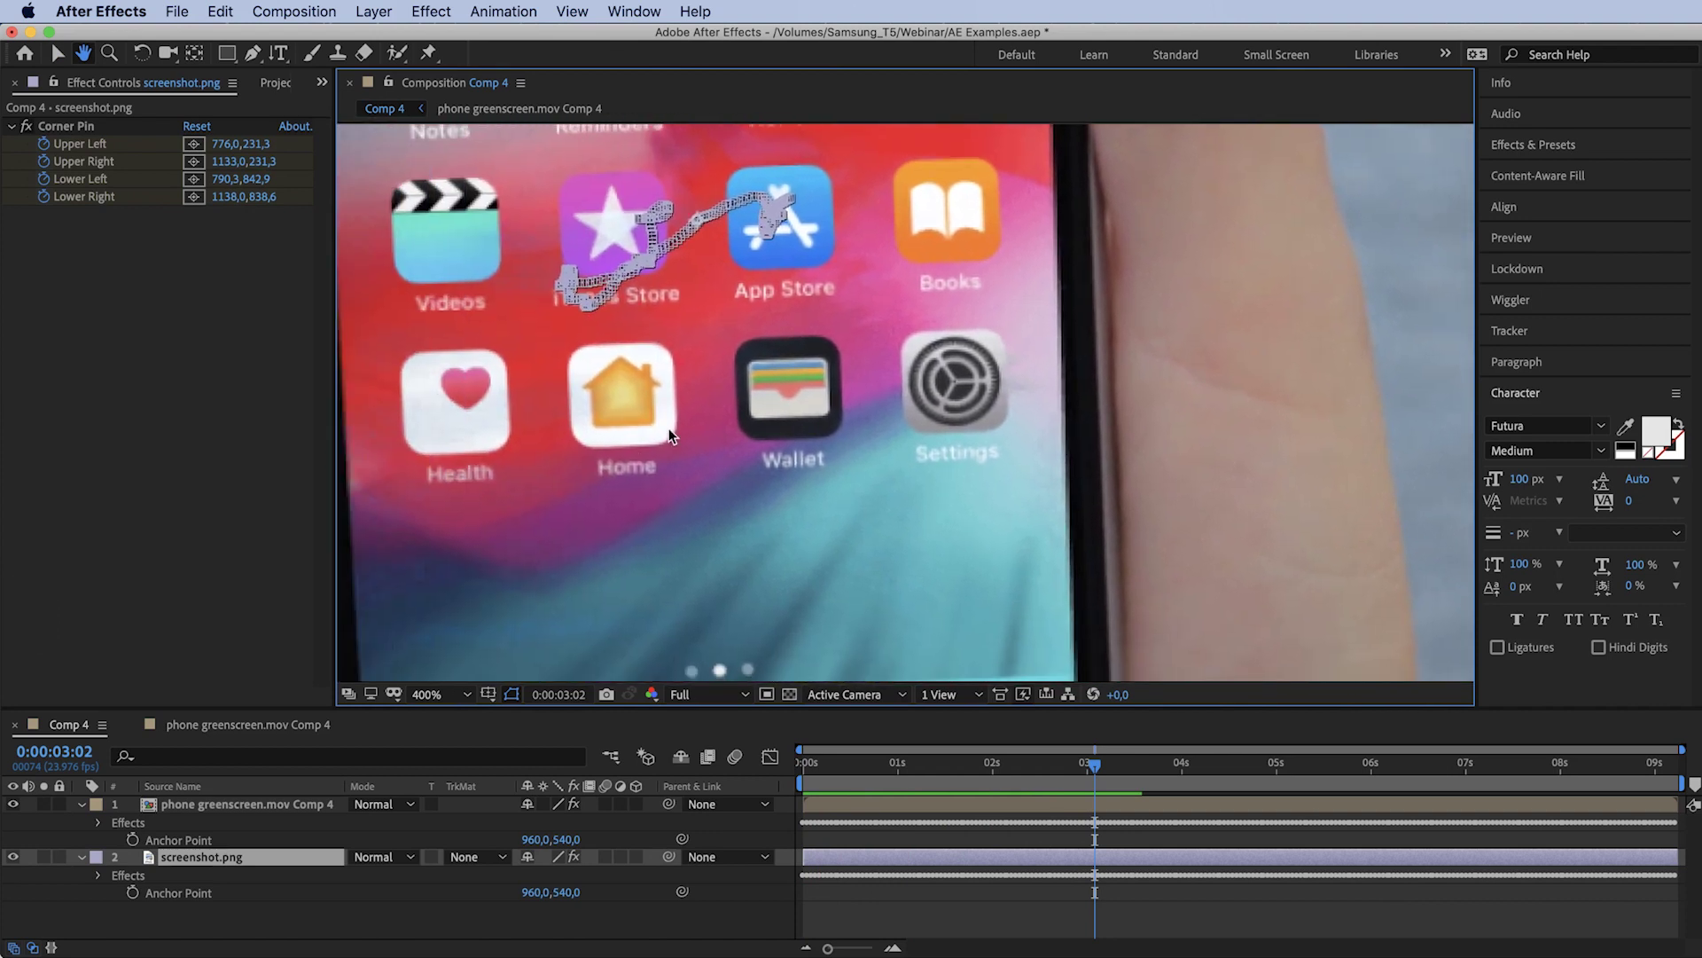
left_click_drag(588, 506, 779, 429)
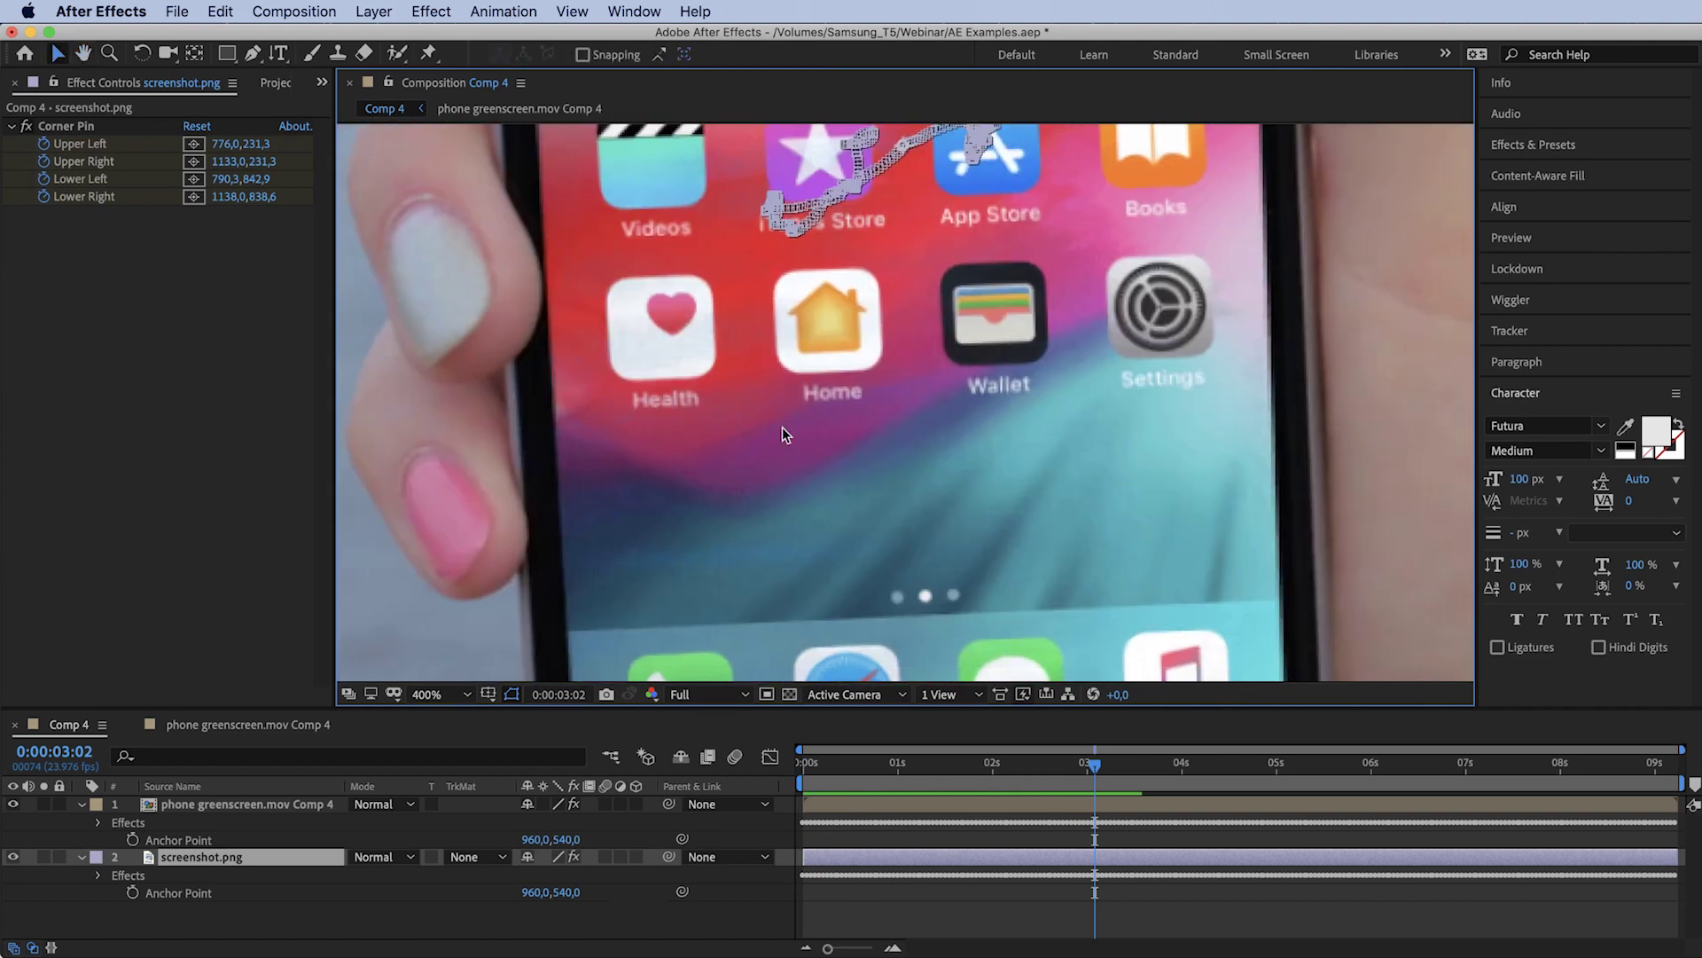
key("Home")
key("slash")
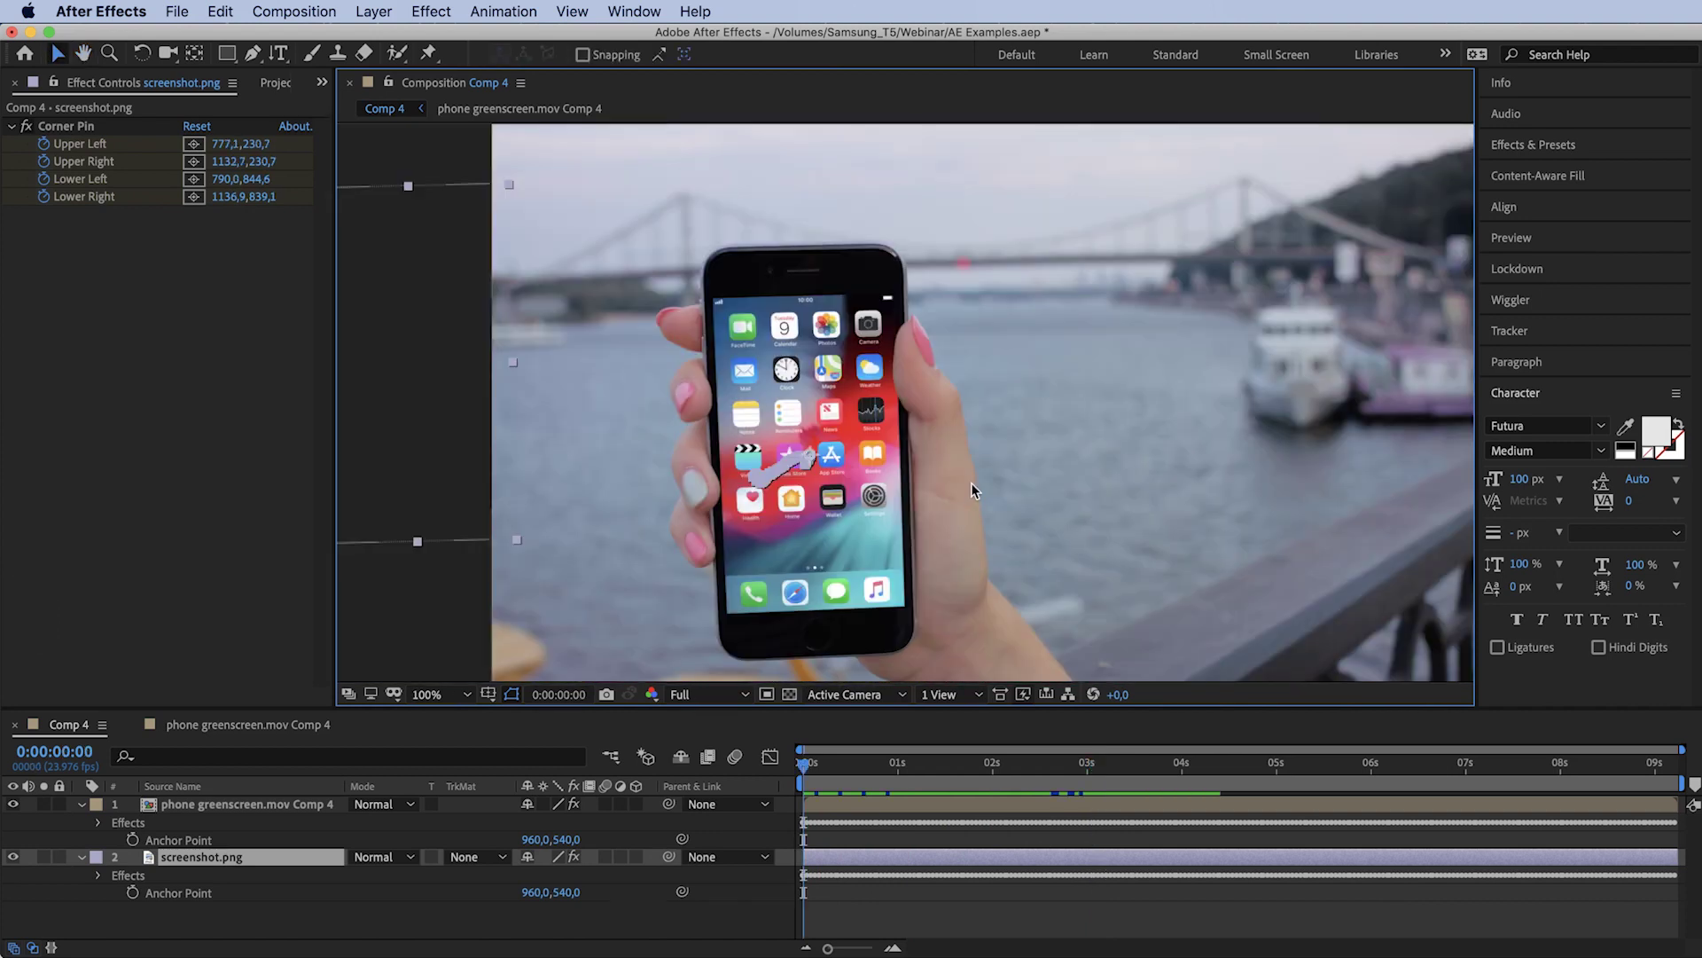
Examine the background around the boats and compare the precomp's image with Keylight turned off and on.
left_click(1092, 380)
left_click_drag(1307, 306, 1231, 353)
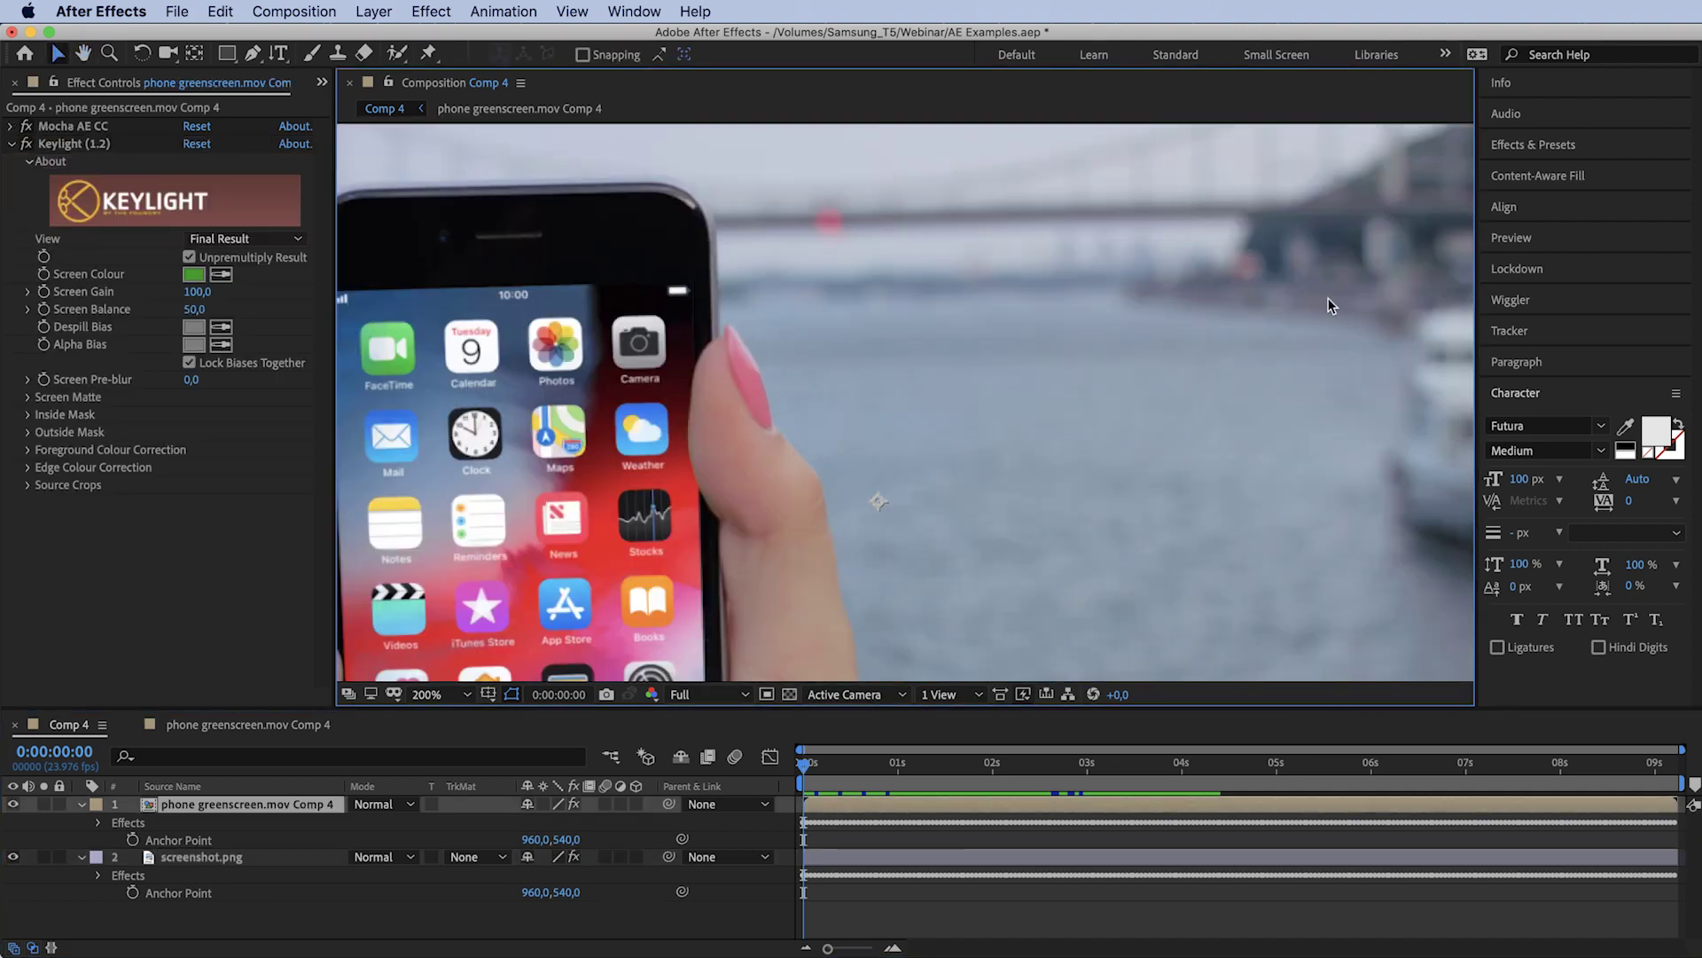
left_click_drag(1328, 298, 920, 333)
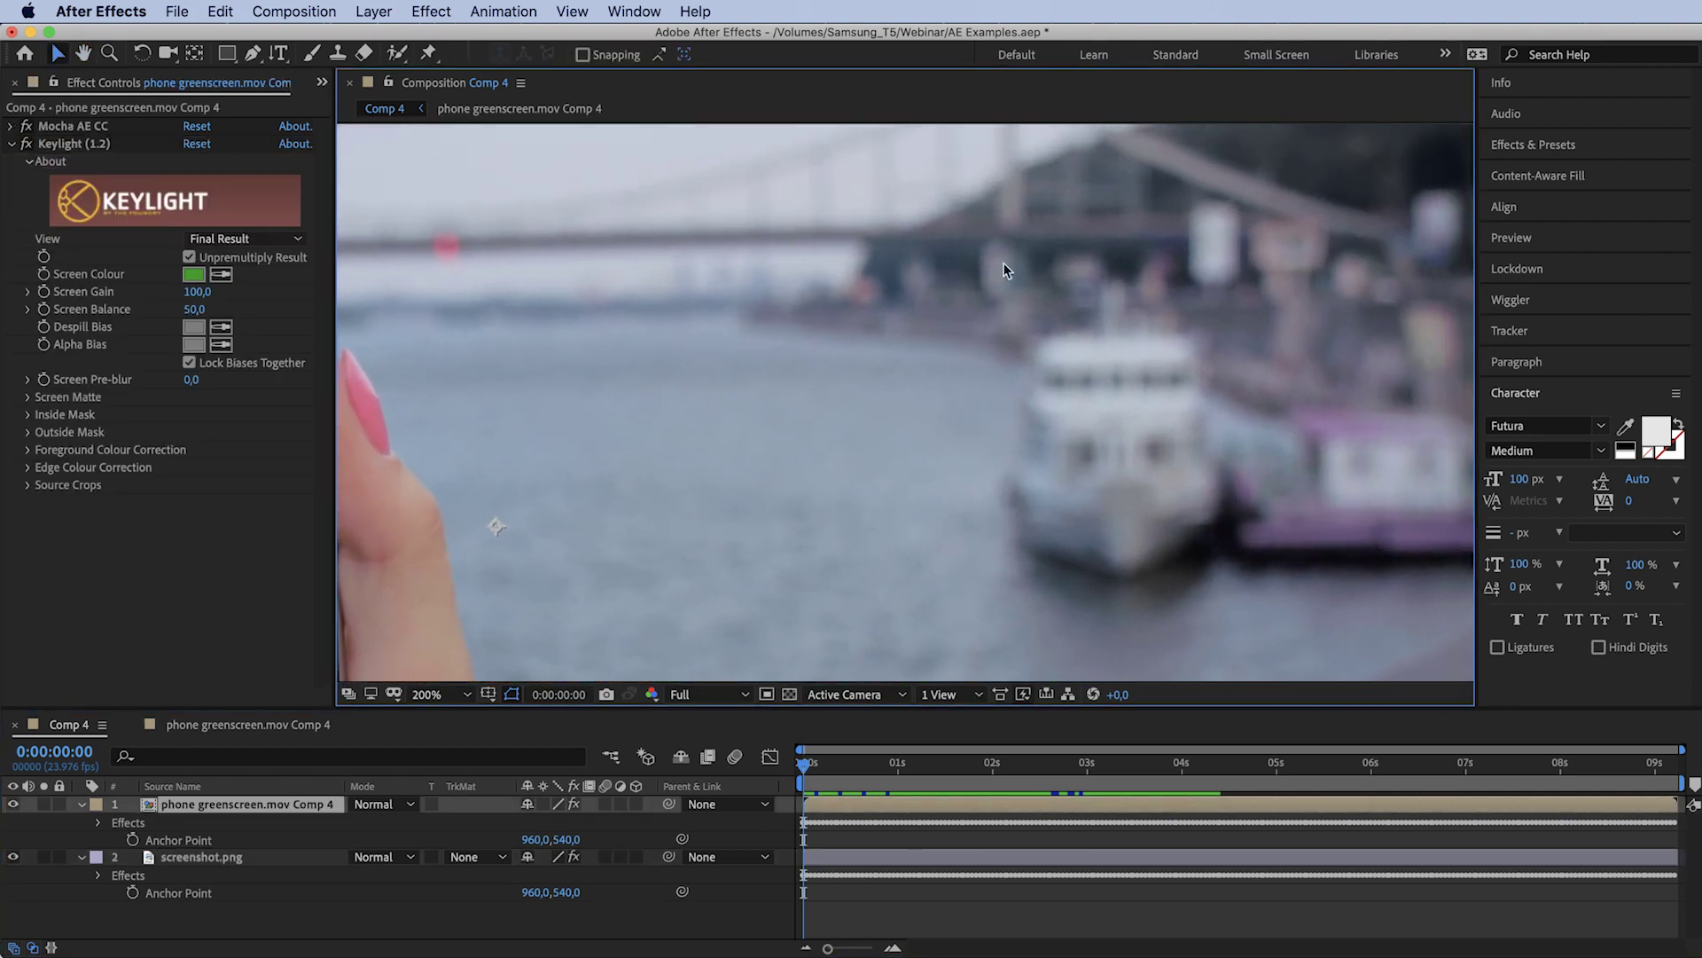
left_click(27, 152)
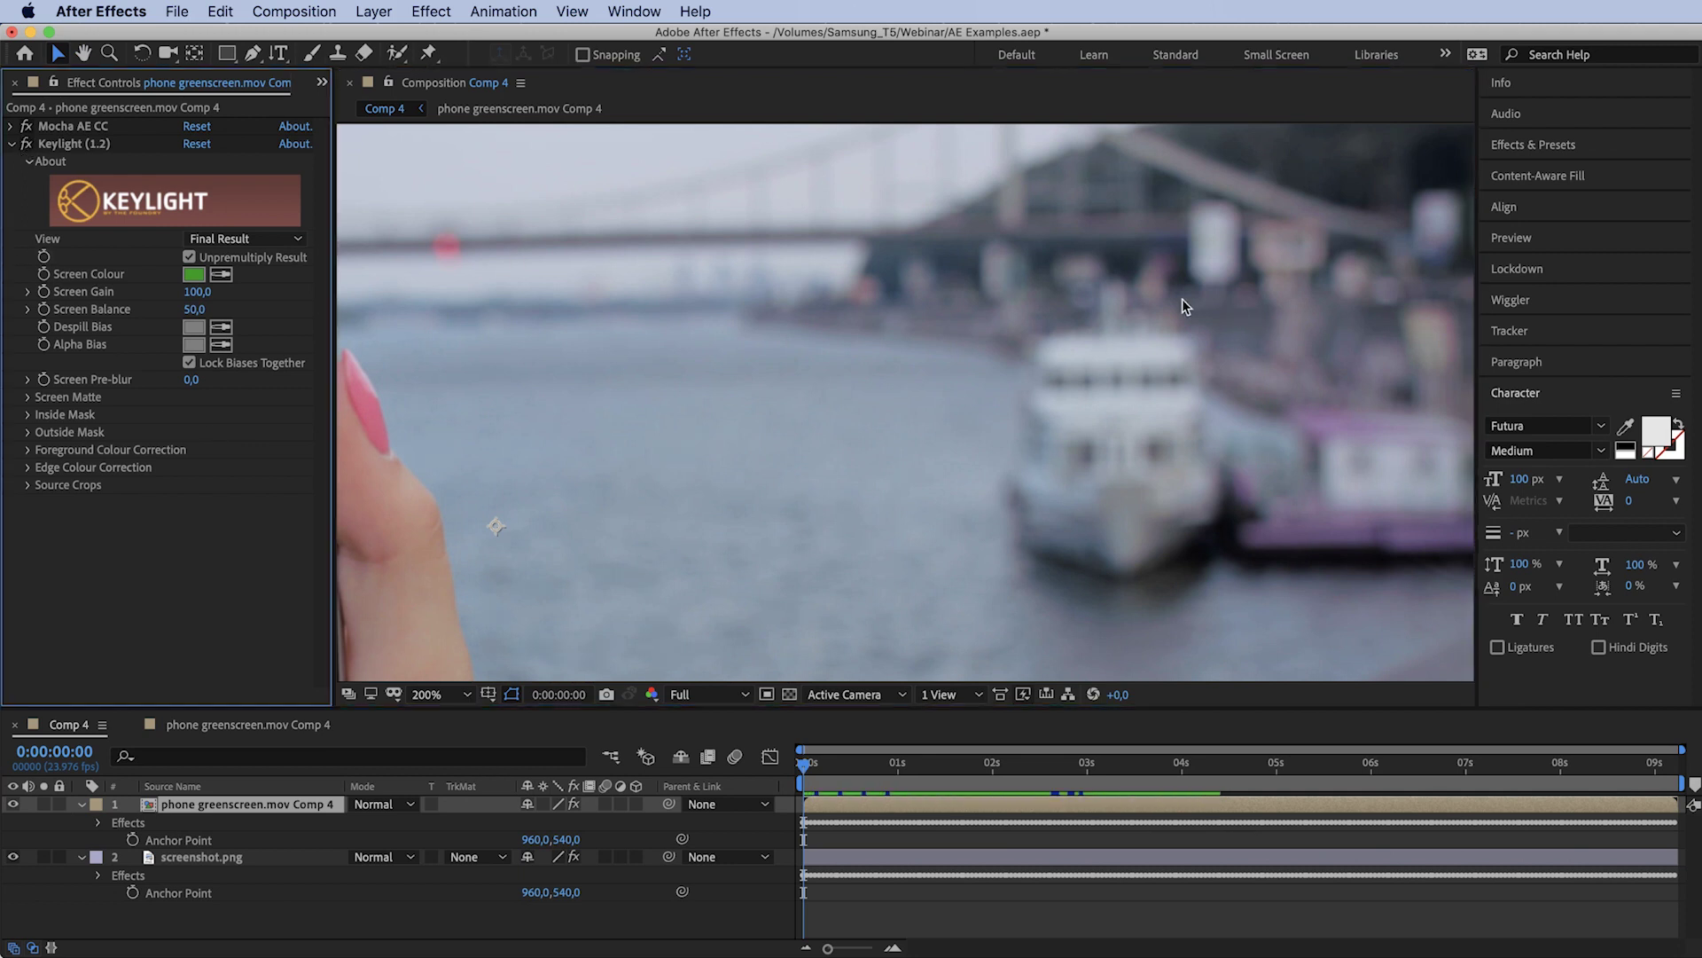
scroll(1055, 386, "down", 4)
key("slash")
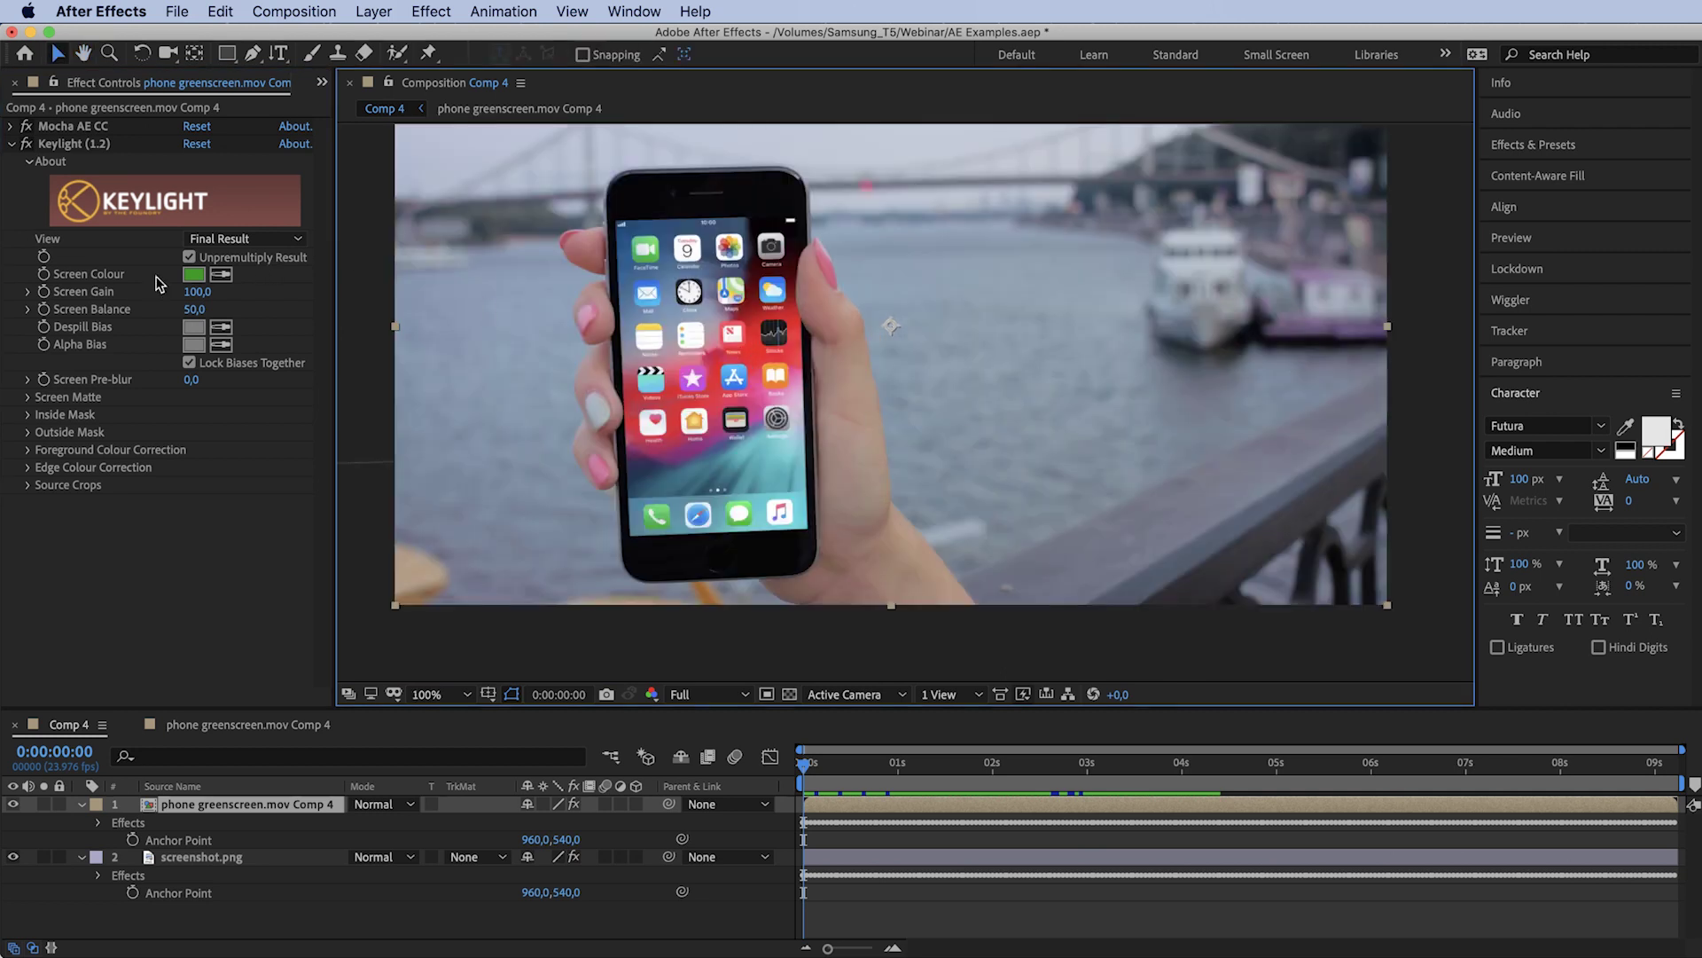
left_click(26, 145)
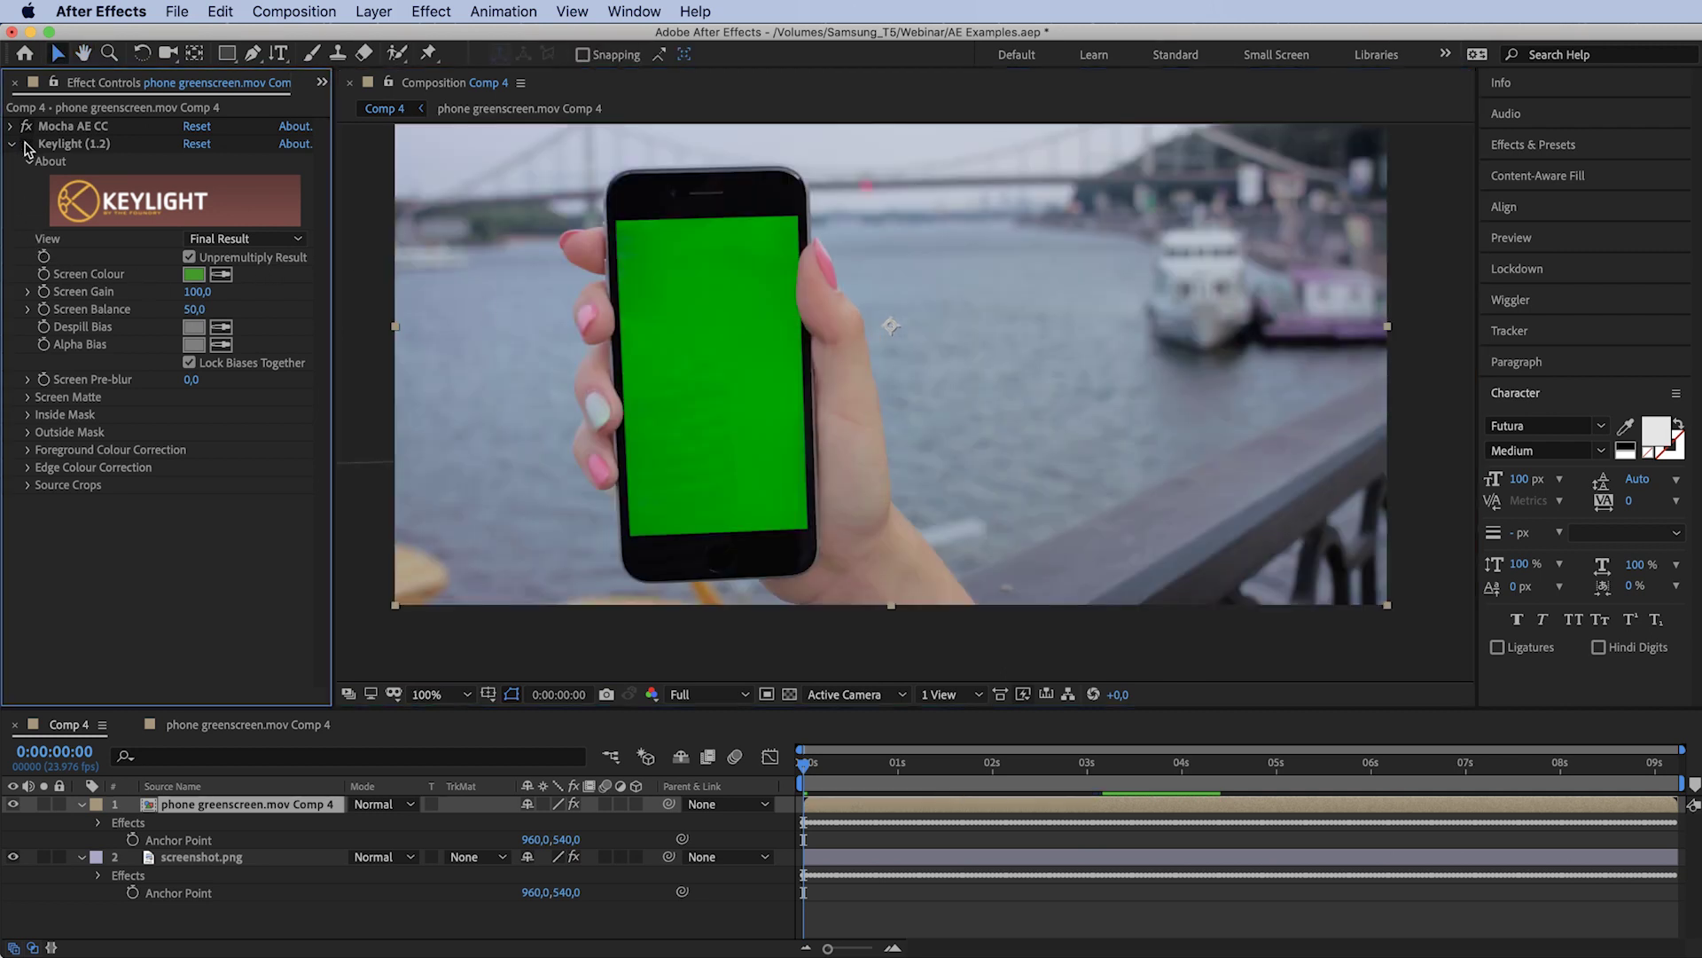
left_click(25, 145)
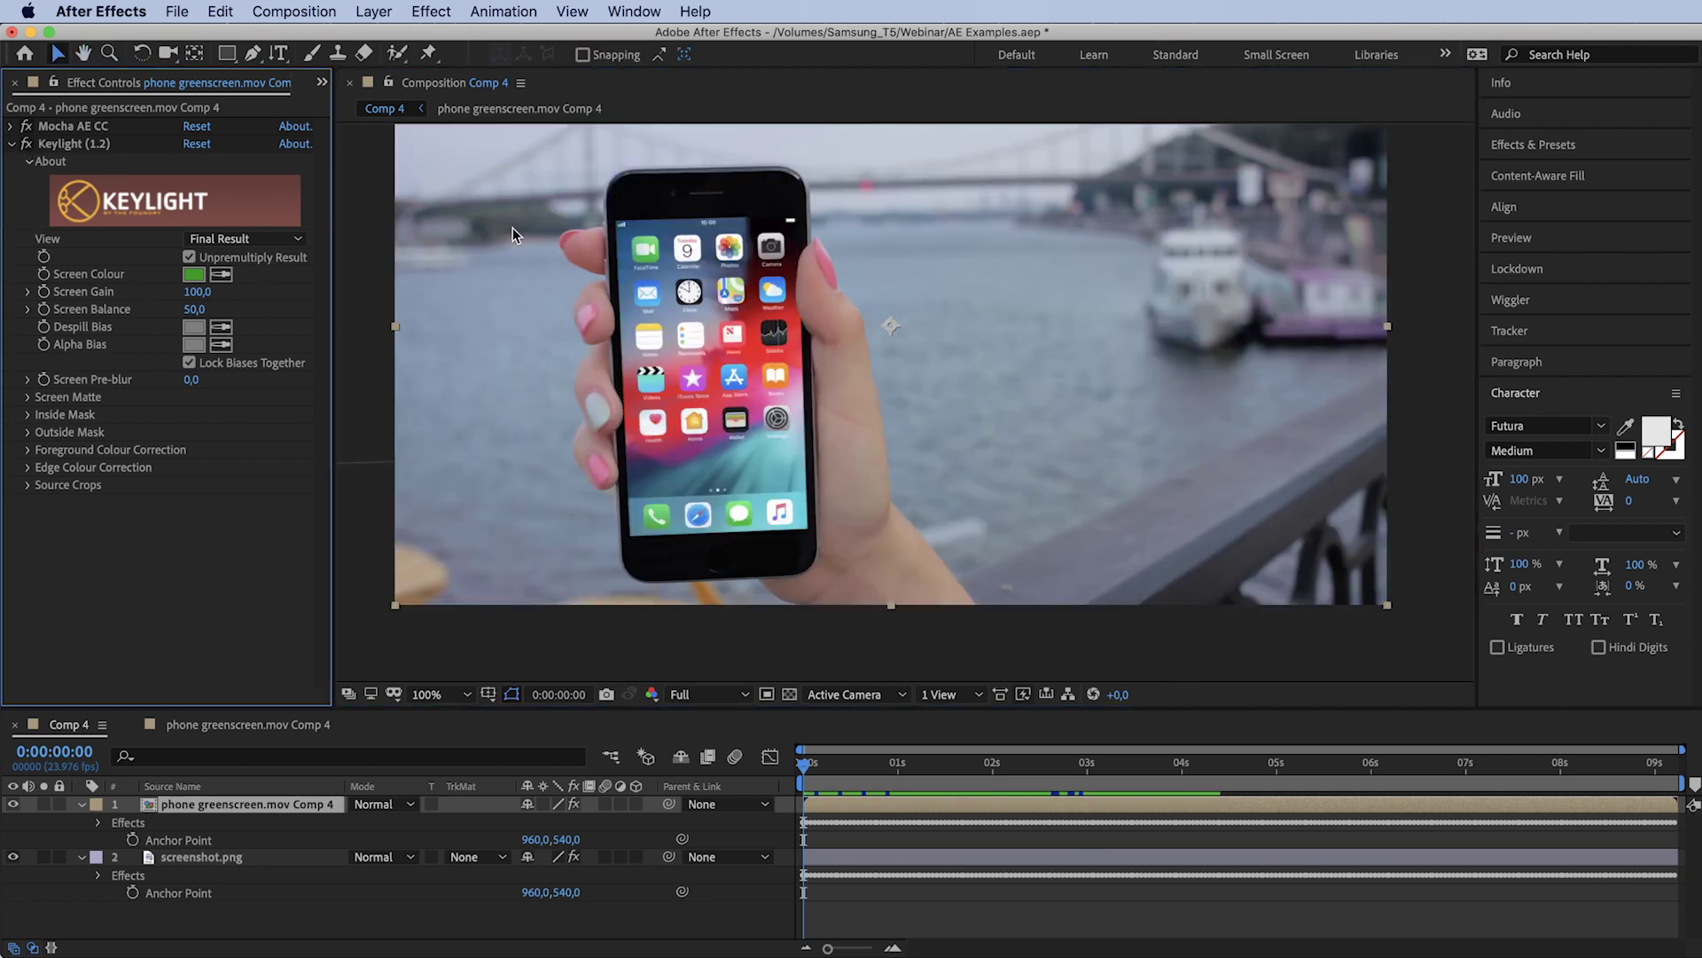
left_click(25, 145)
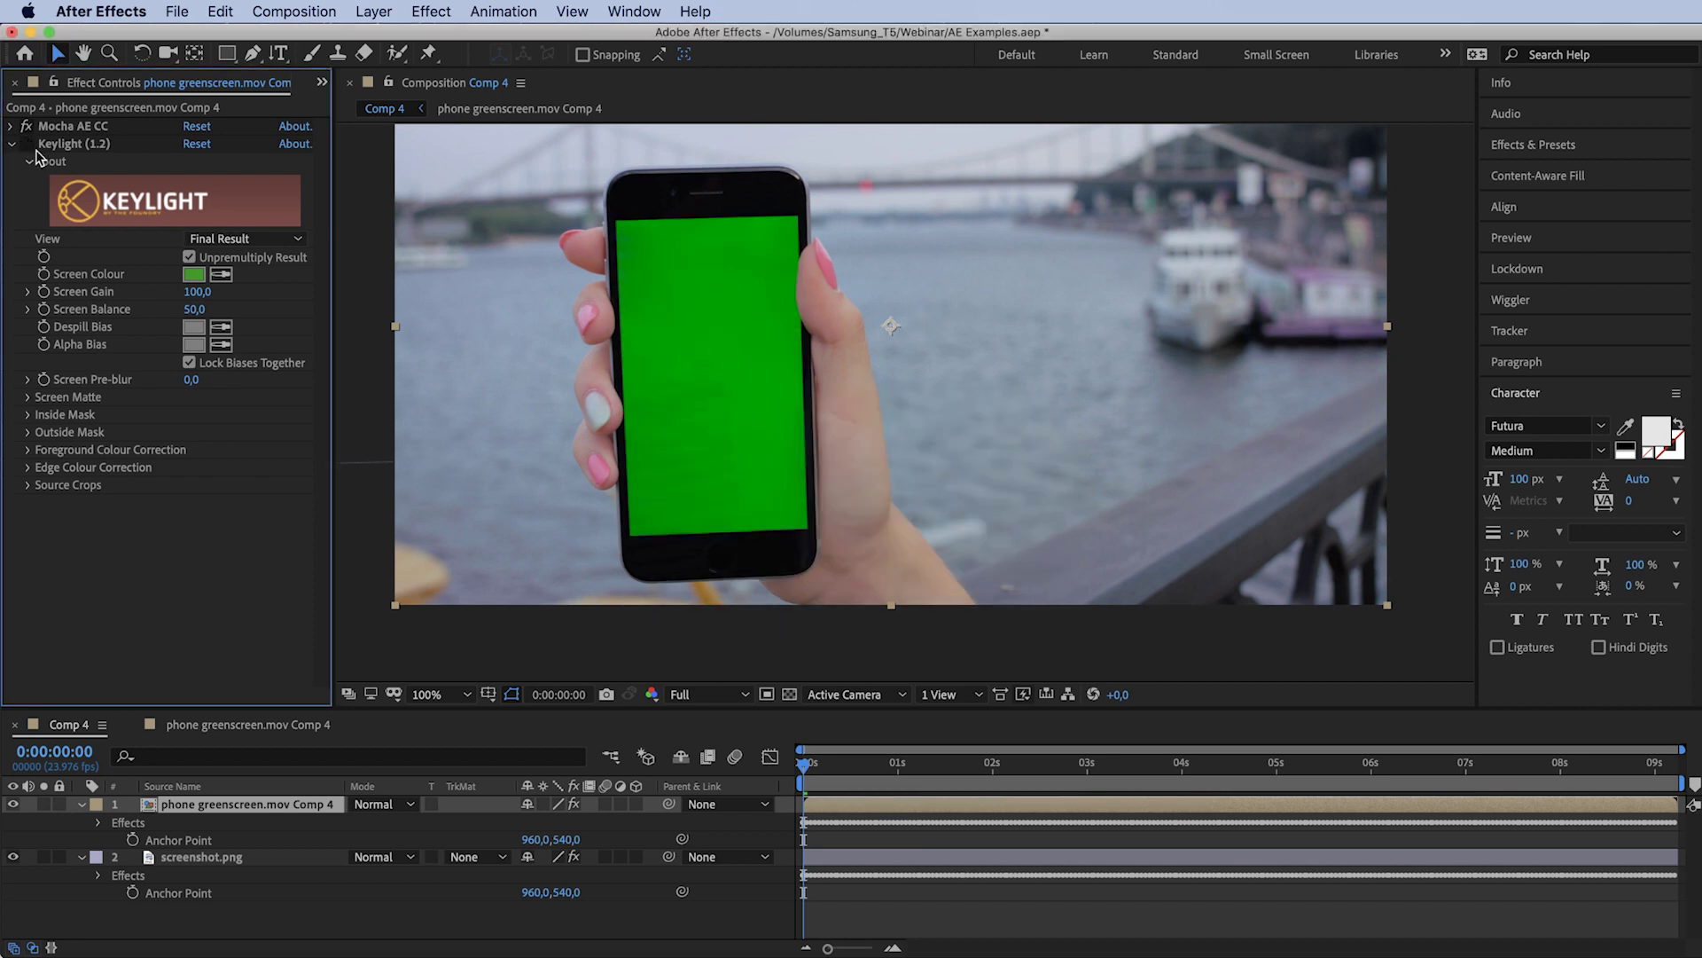
left_click(27, 145)
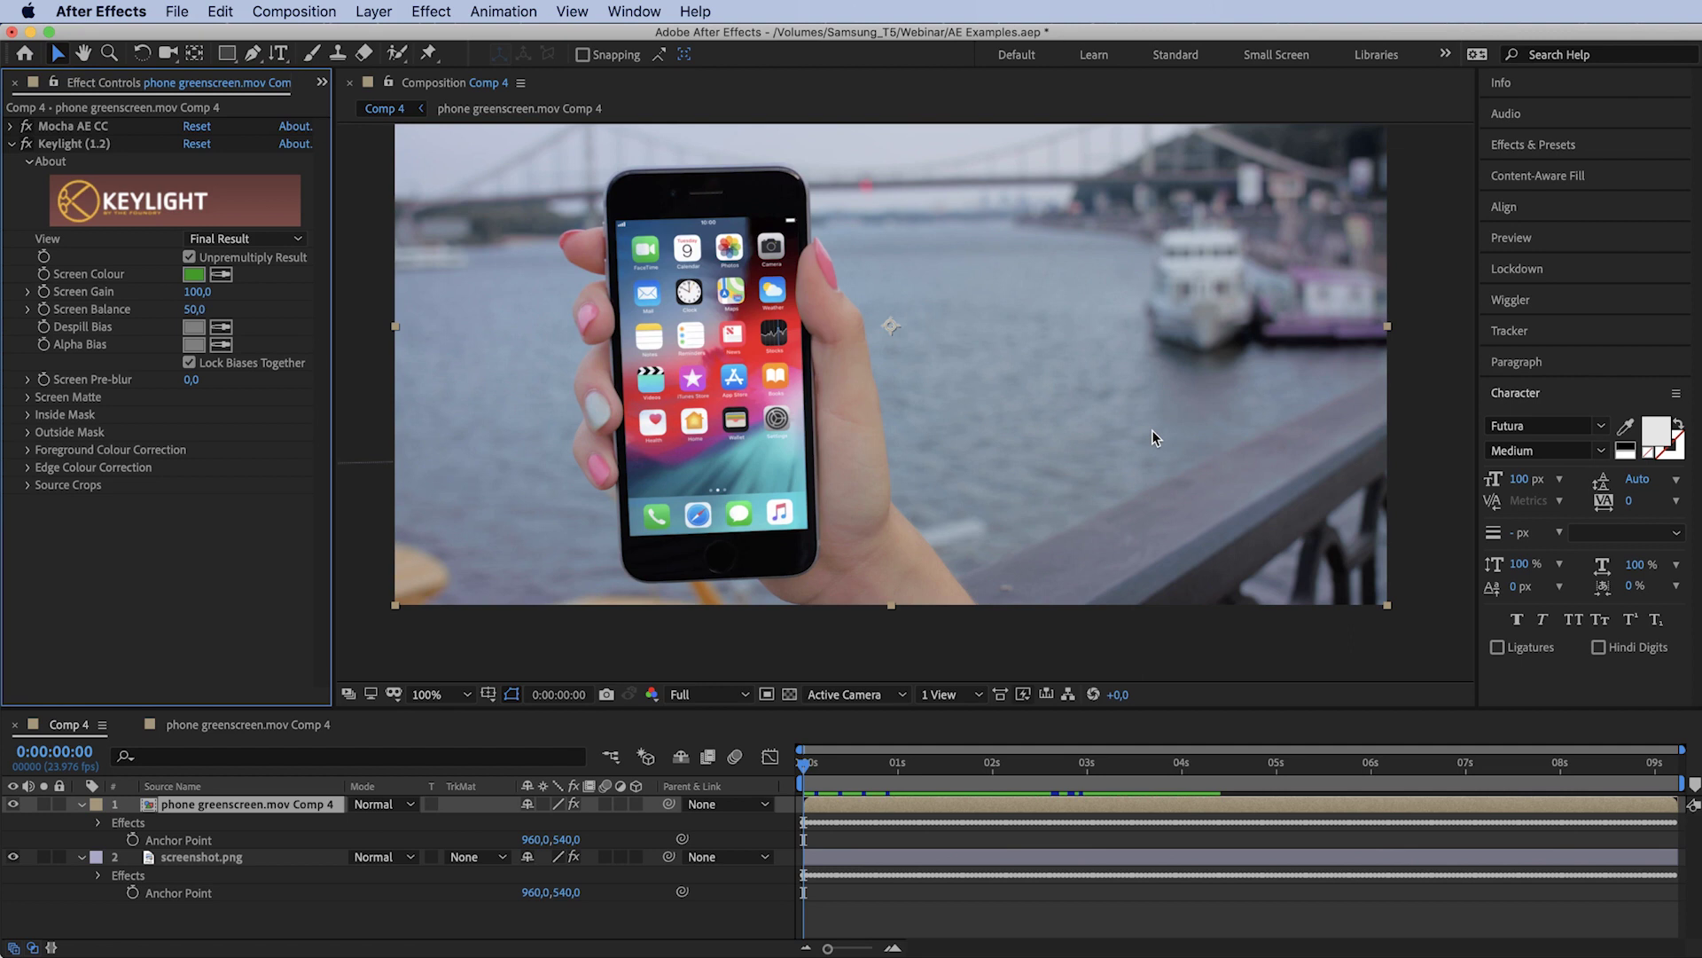
Inspect the key in Keylight's Screen Matte view across the background and phone, and return the view to Final Result.
left_click(255, 239)
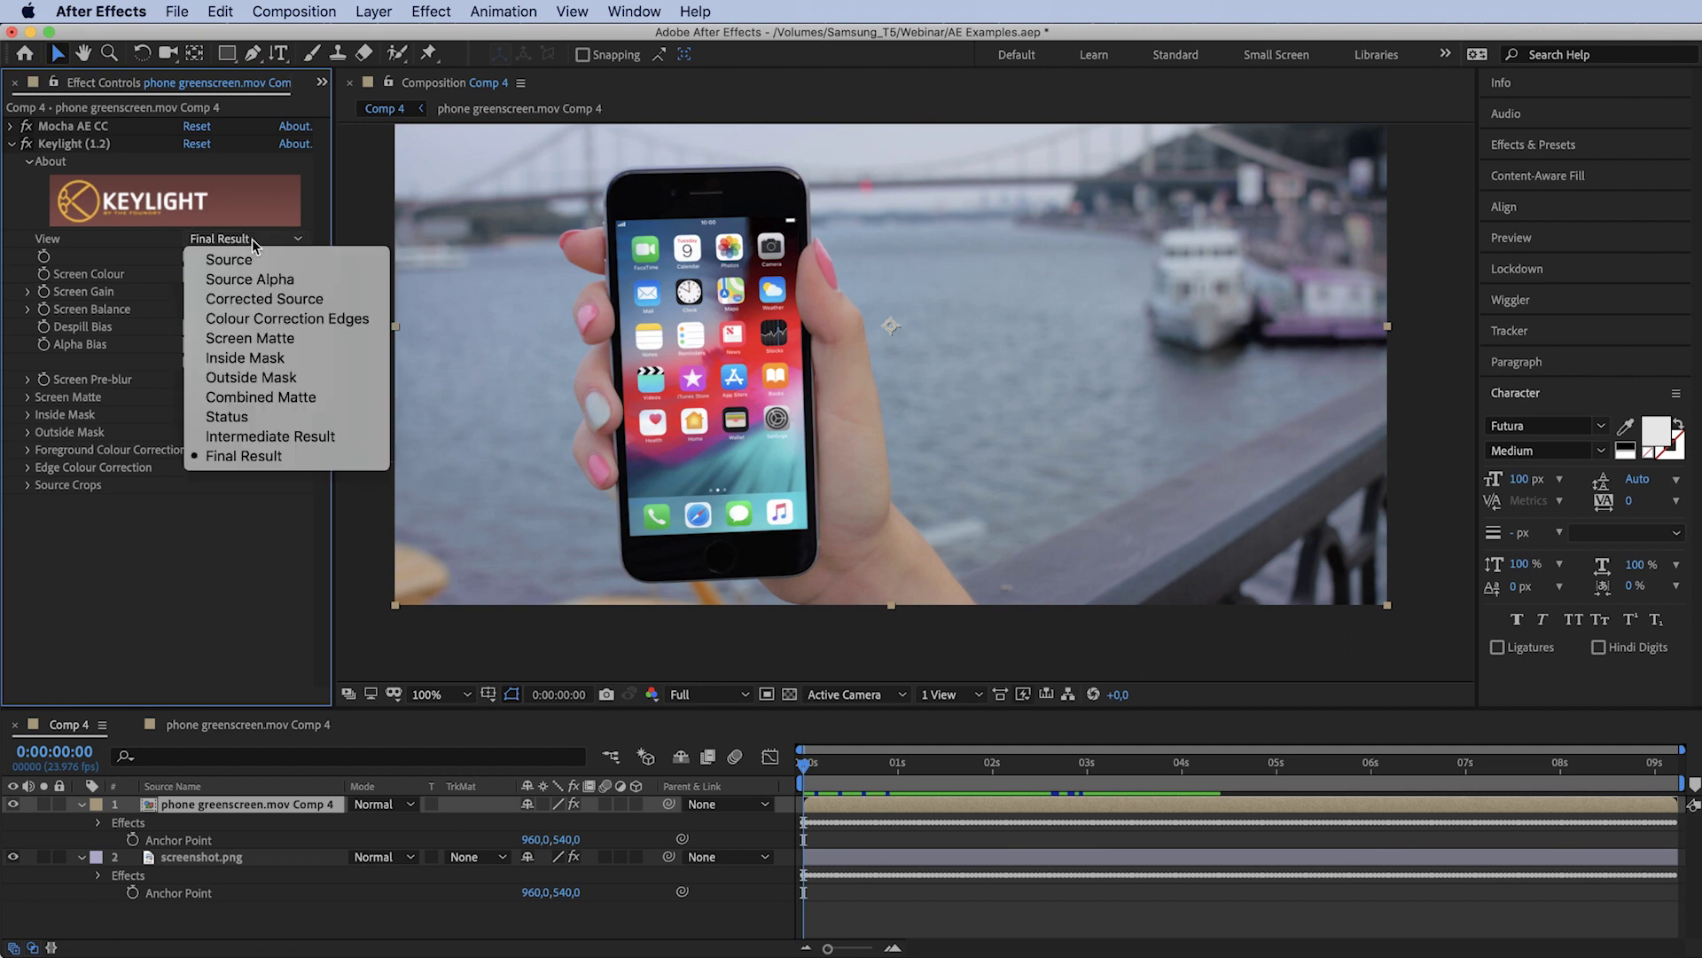
left_click(284, 338)
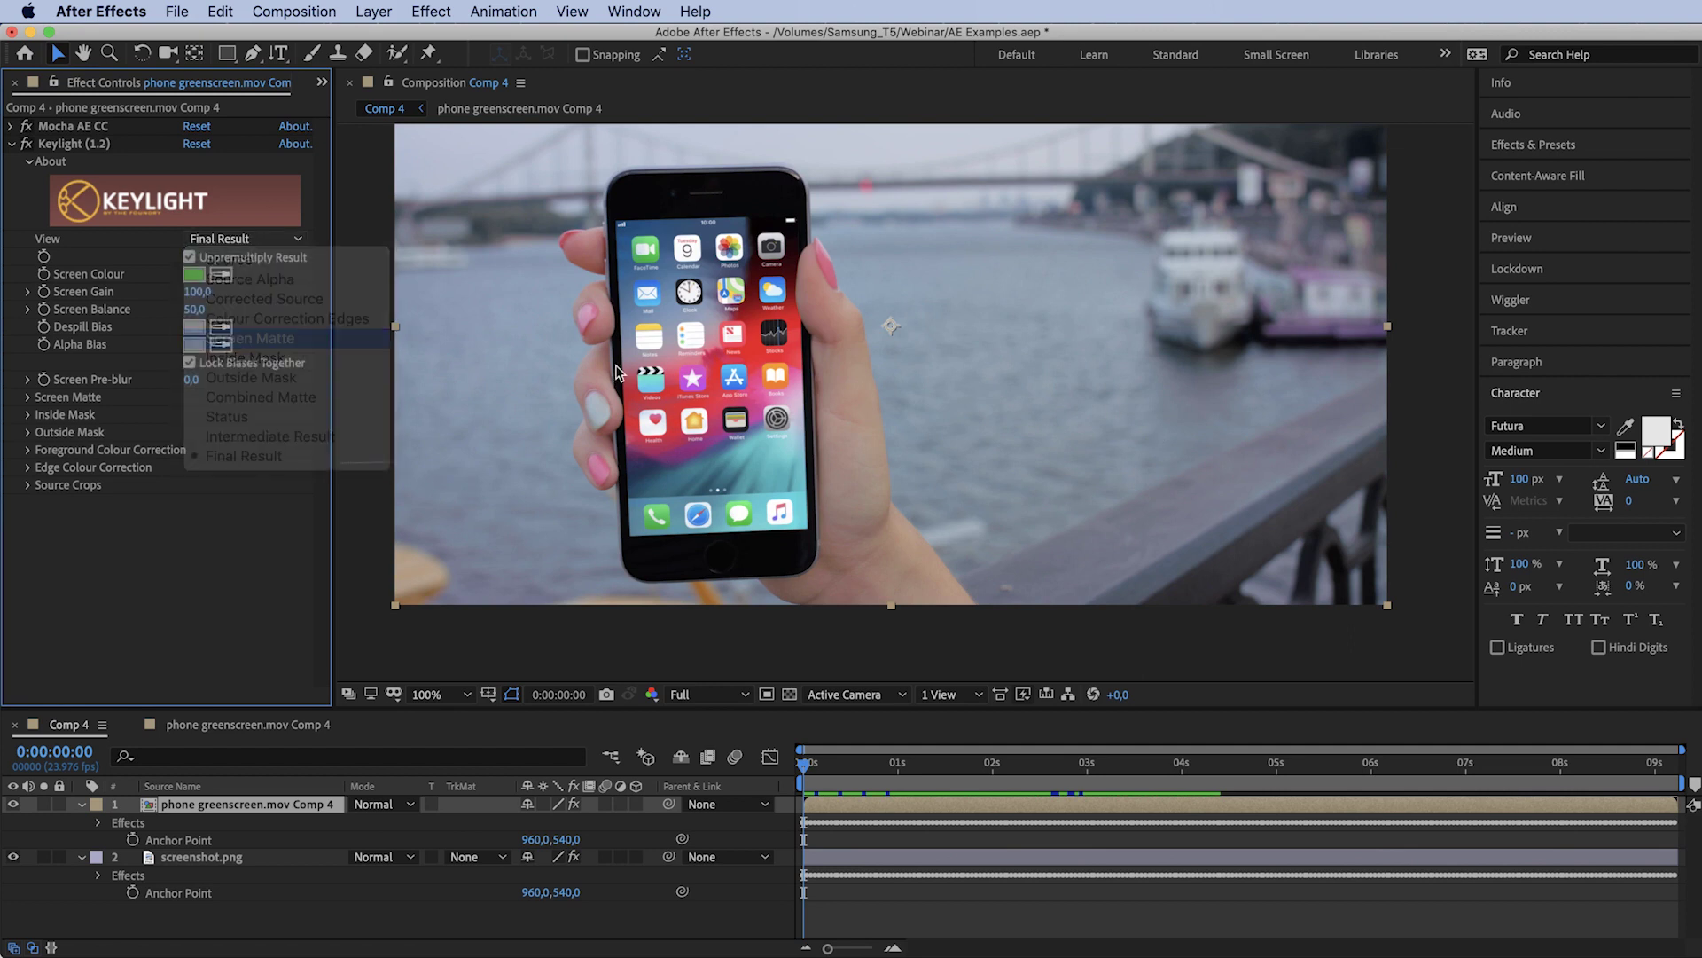
scroll(883, 394, "up", 1)
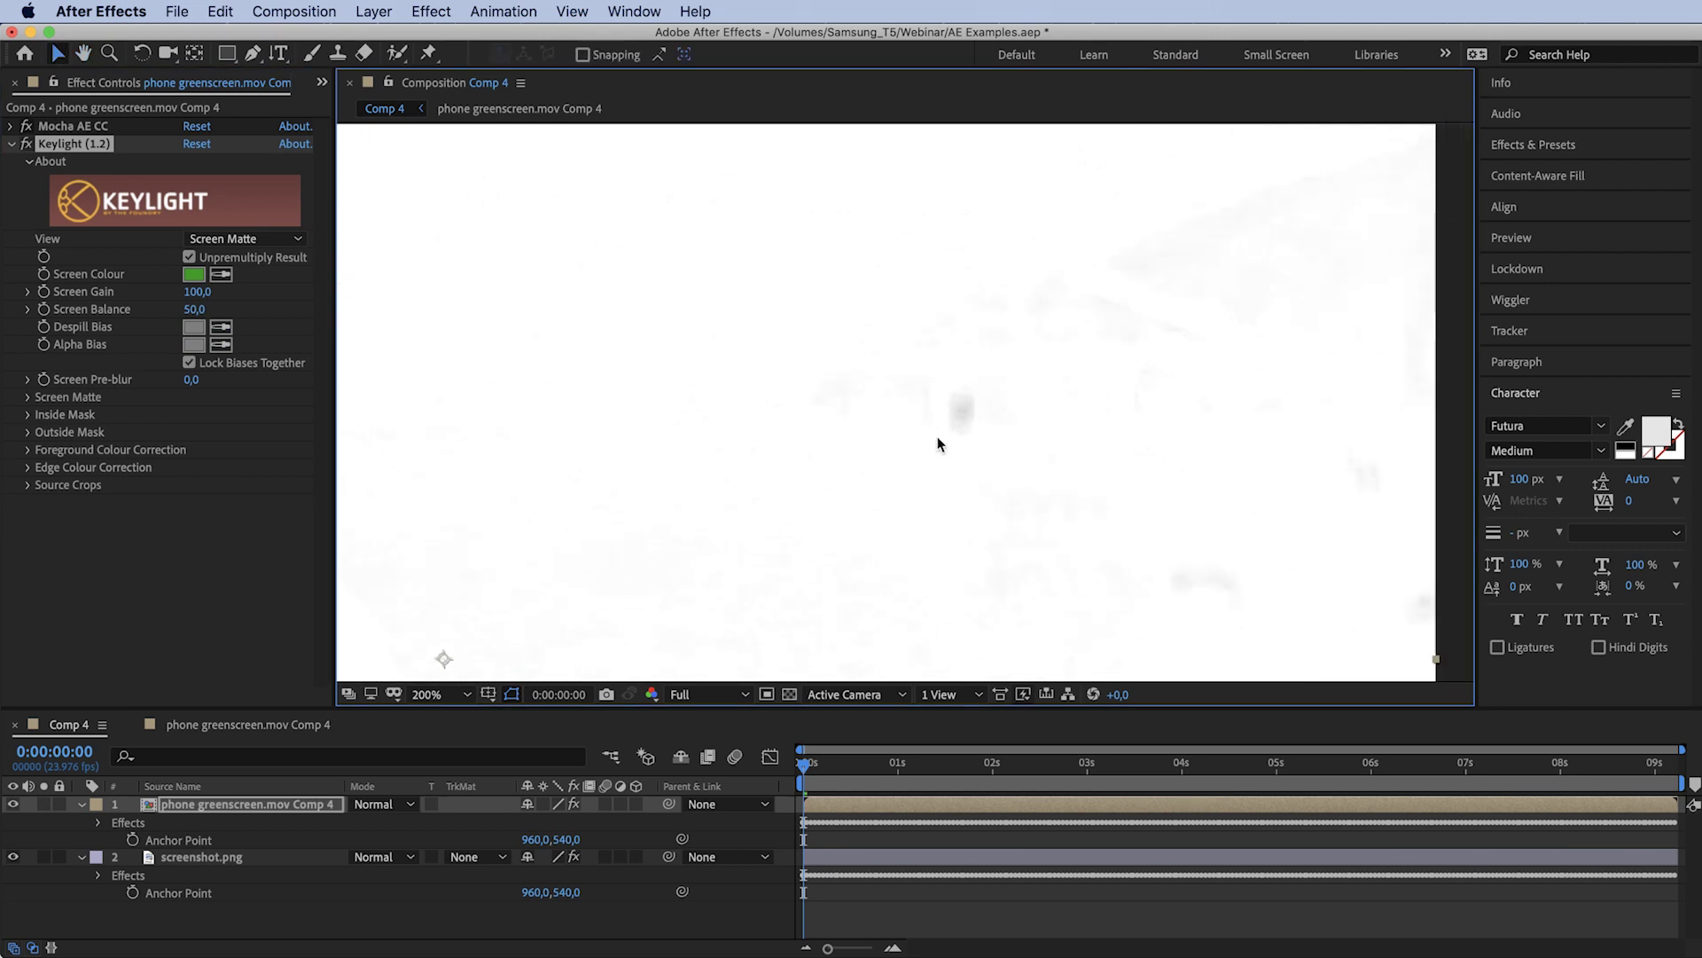
left_click_drag(840, 494, 1250, 346)
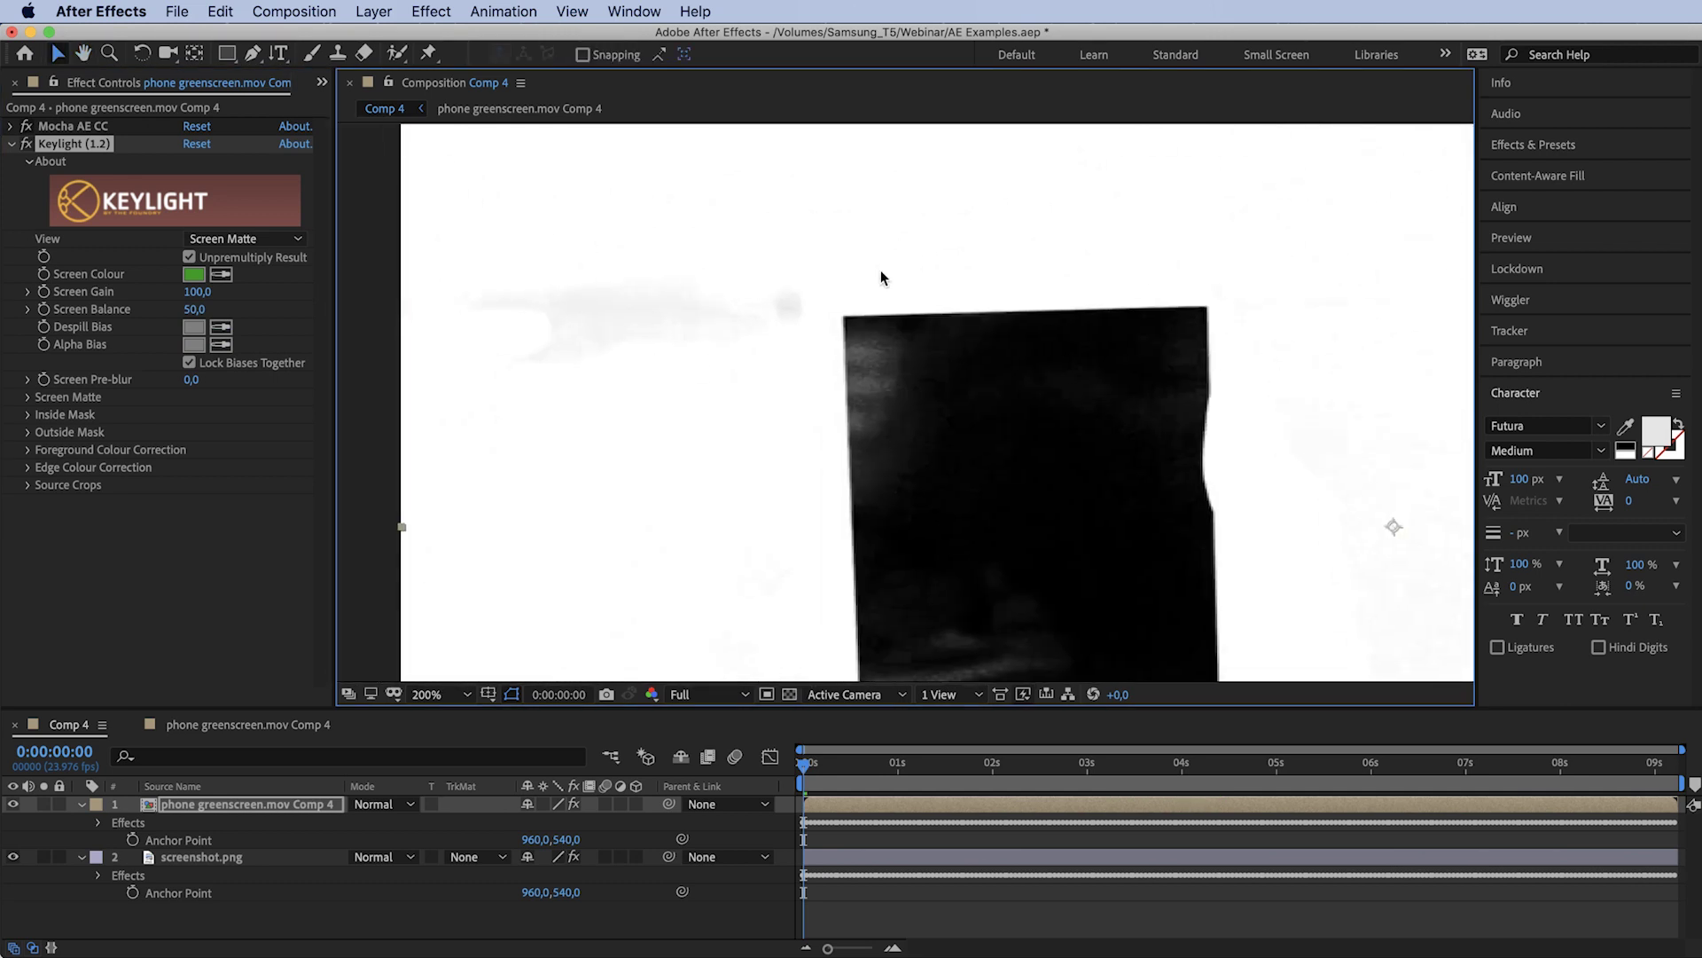
scroll(786, 331, "down", 2)
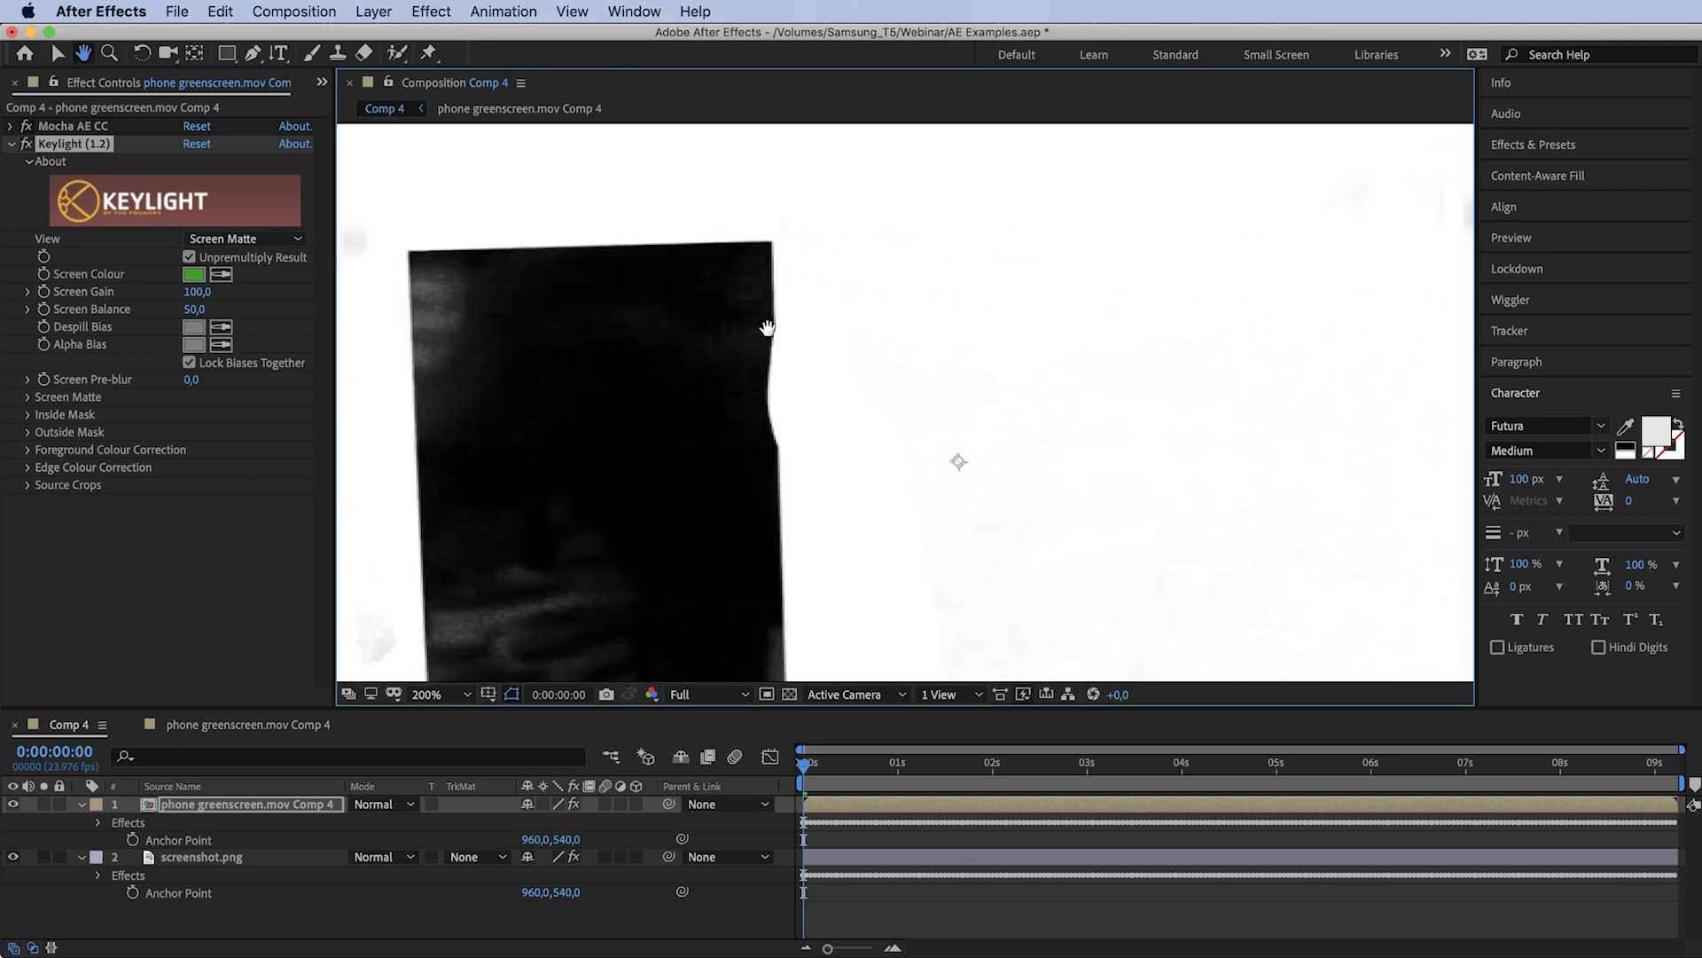
scroll(902, 428, "left", 2)
scroll(902, 428, "down", 1)
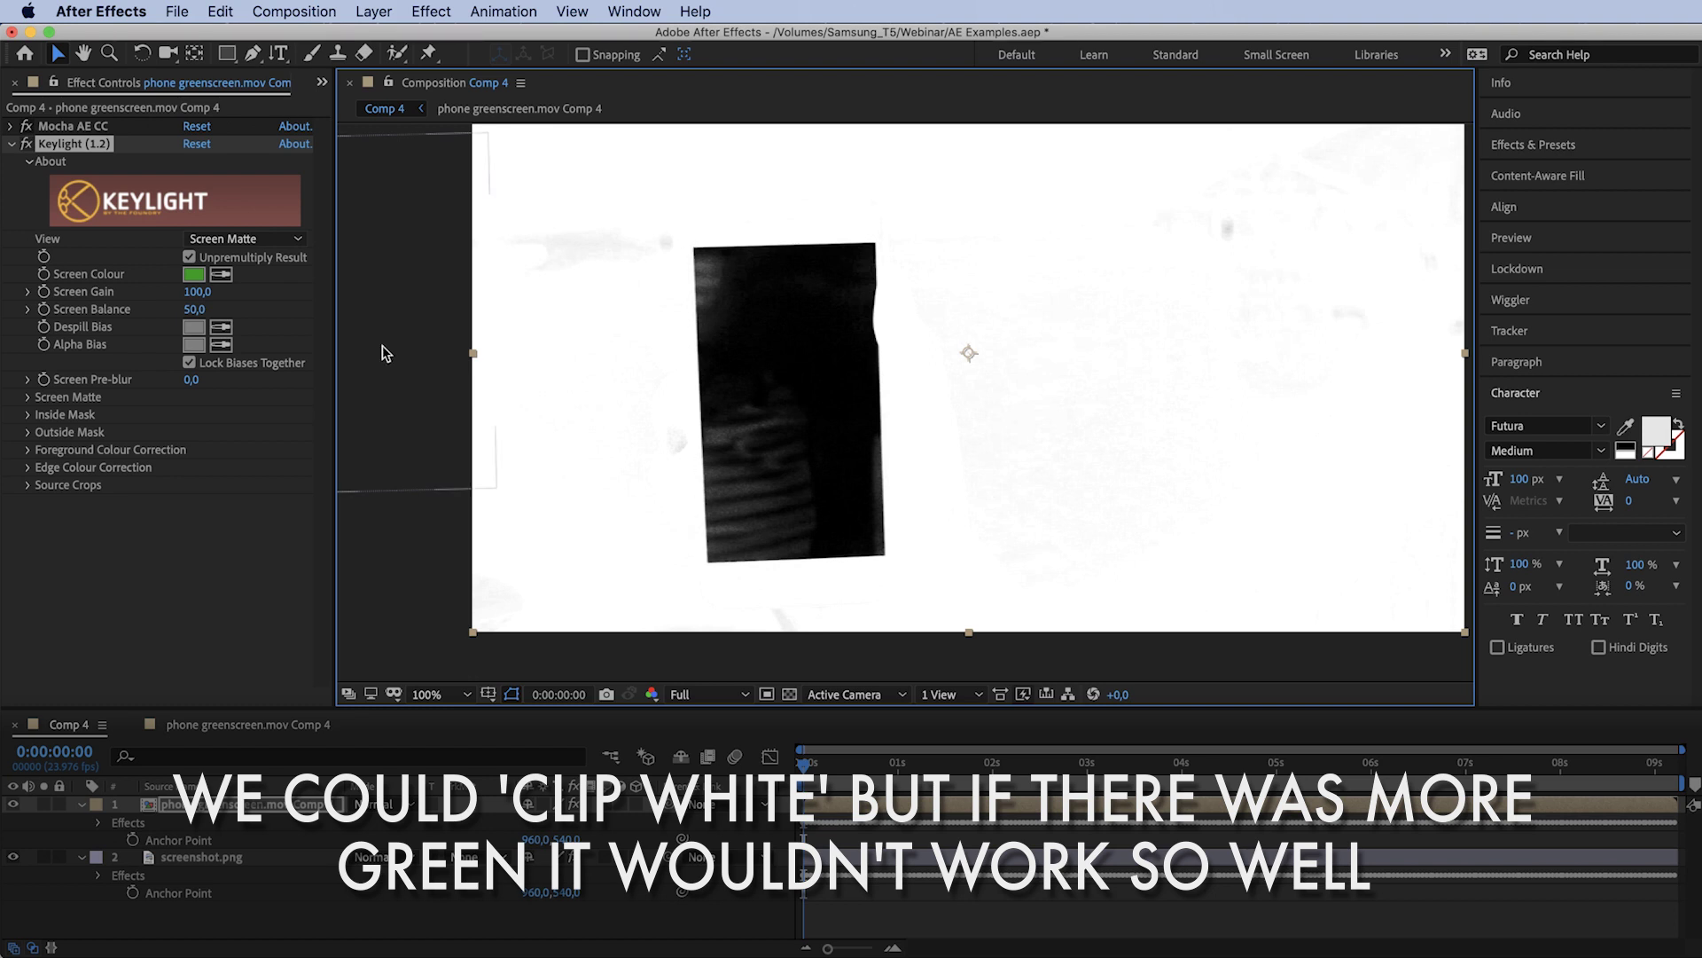
left_click(242, 239)
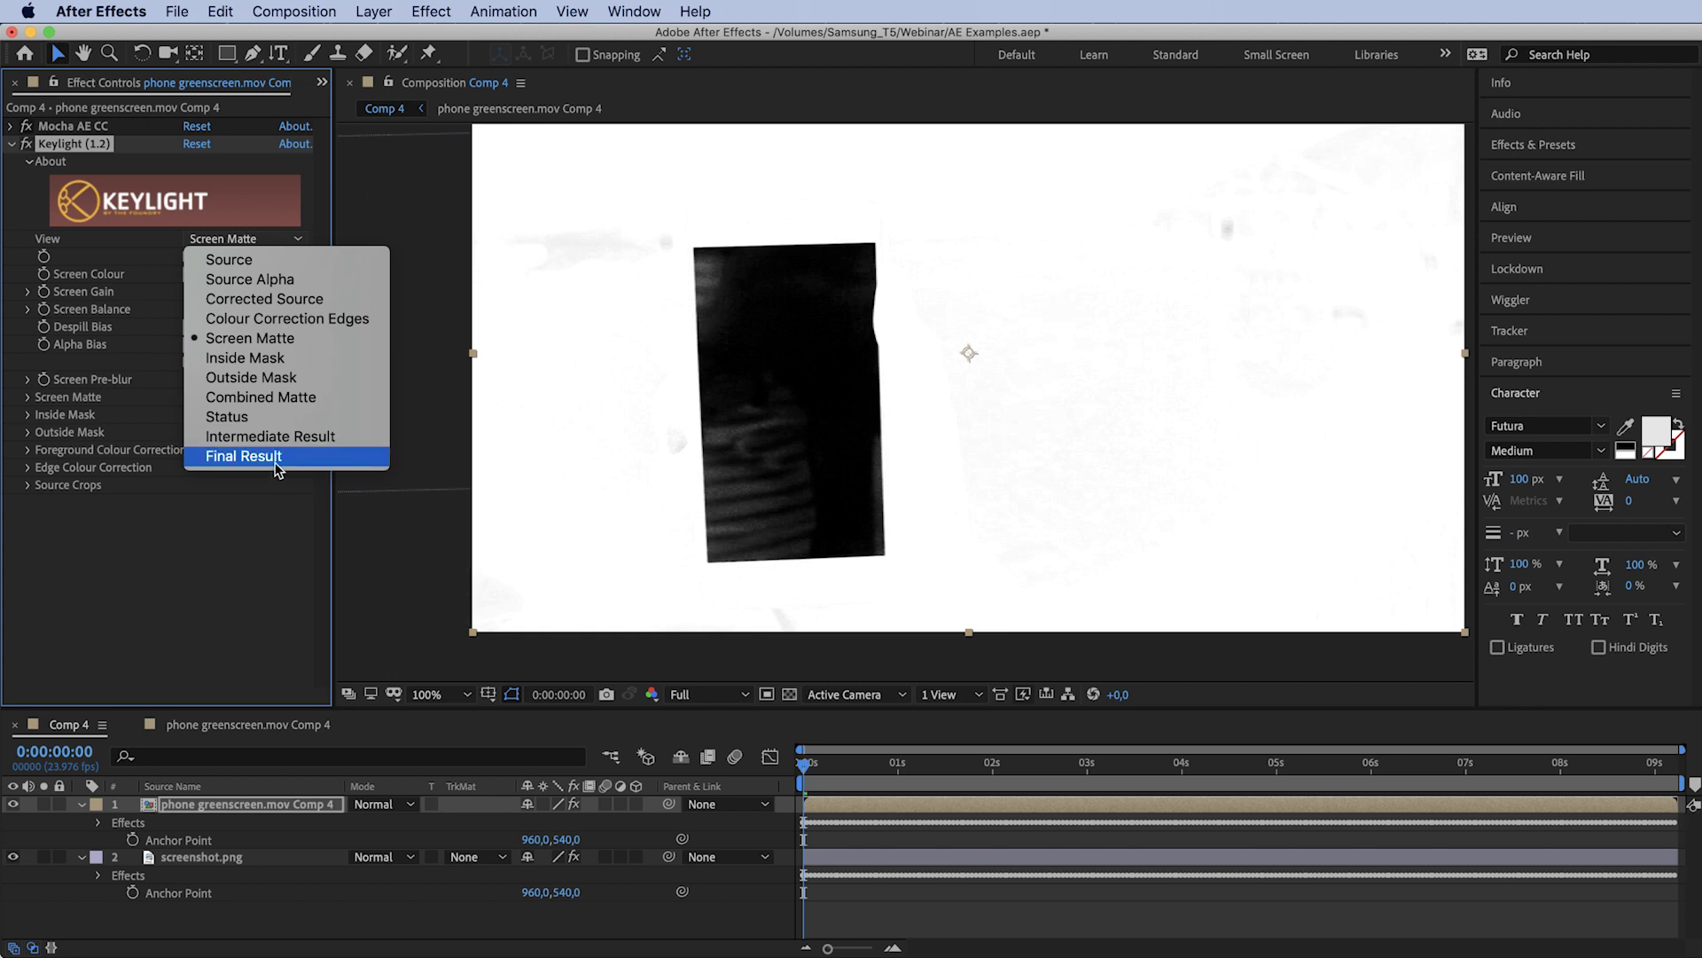
left_click(277, 456)
Create After Effects masks on the phone greenscreen precomp from the Mocha matte with Shape kept at All Visible.
left_click(10, 143)
left_click(11, 127)
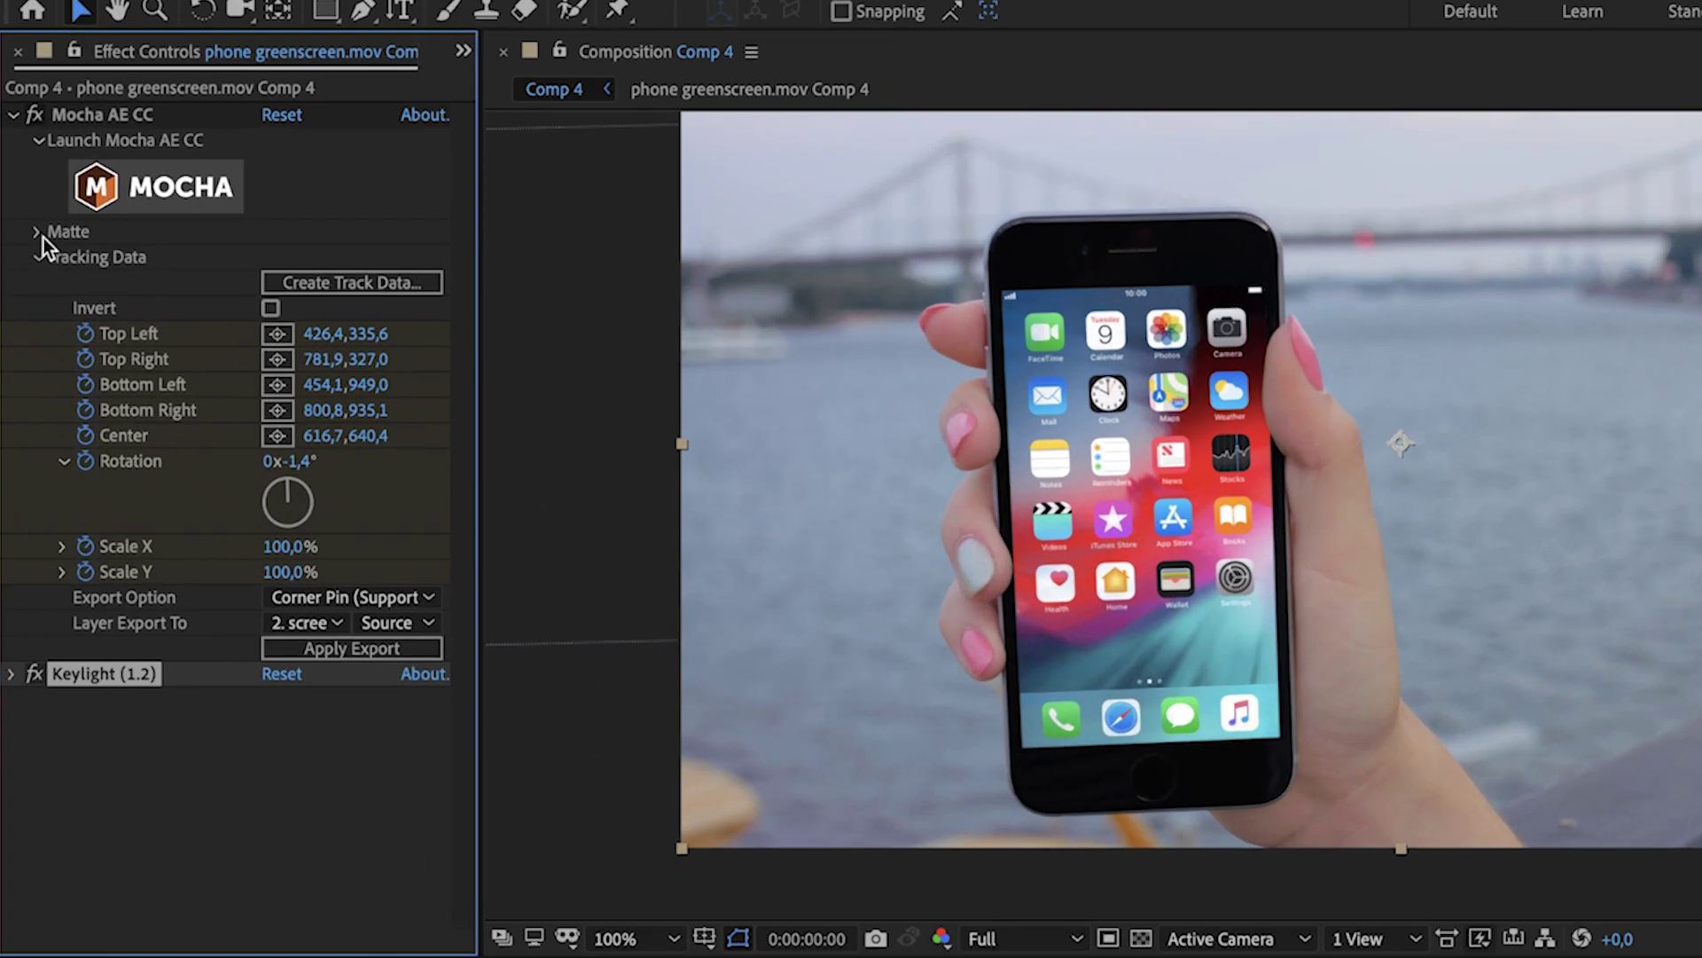
left_click(36, 232)
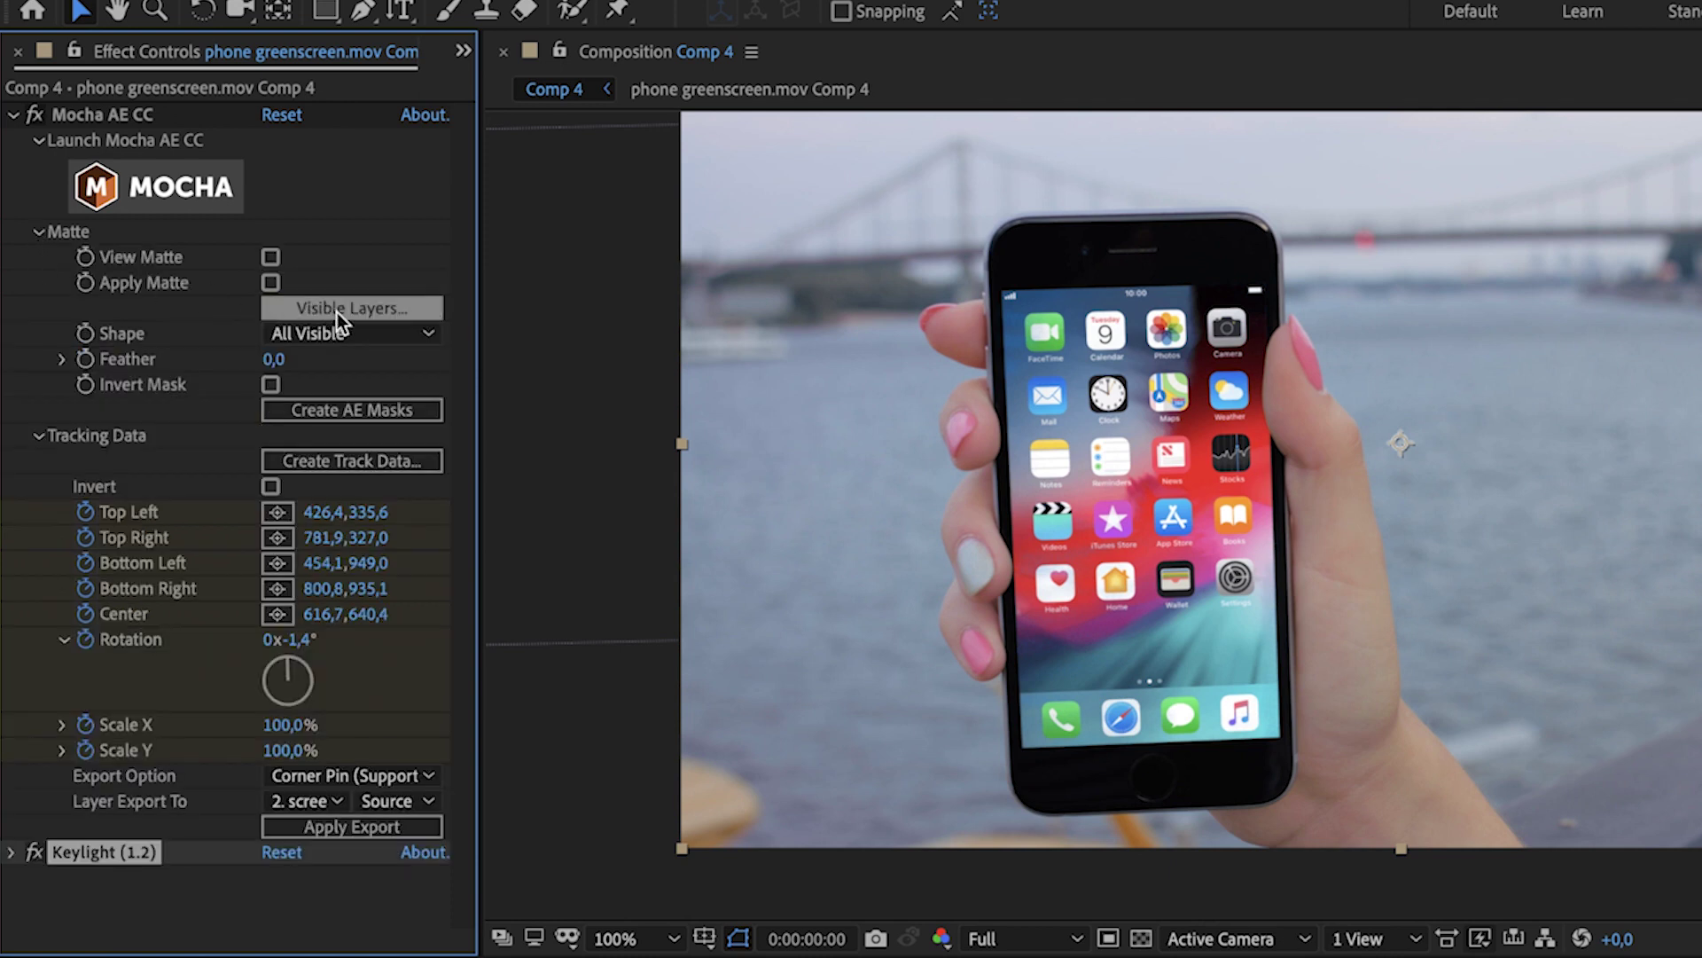
left_click(359, 413)
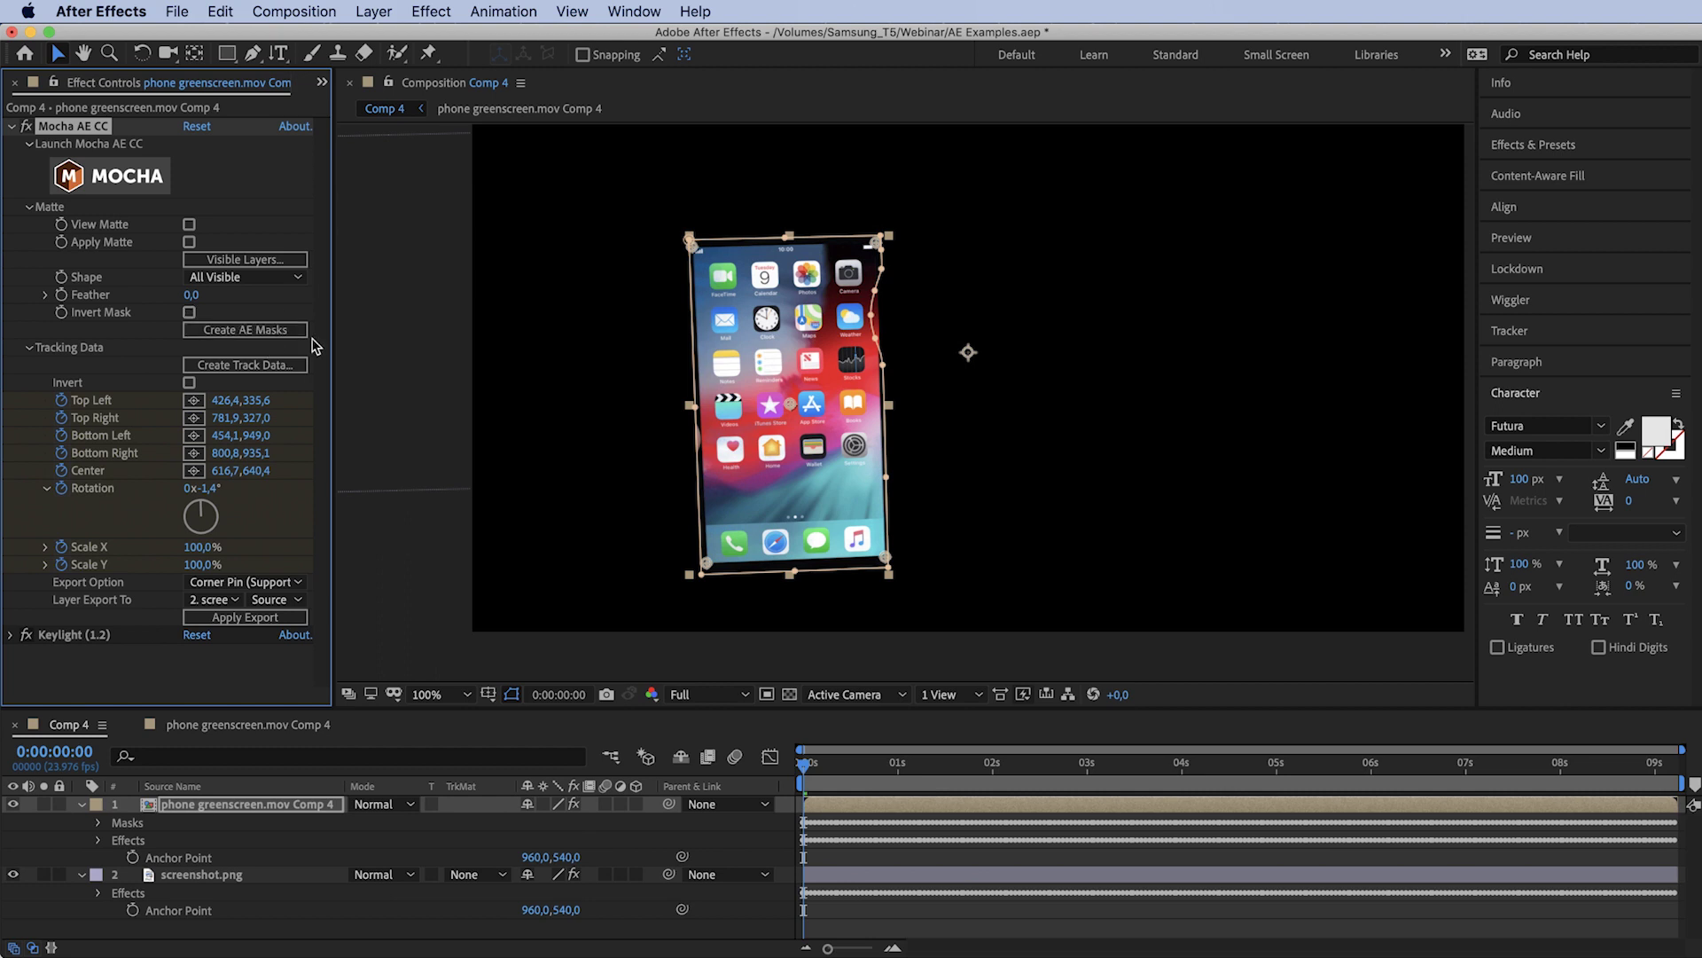
Check the tracked plane's border in Mocha against the new mask, and close Mocha again.
left_click(139, 175)
left_click(294, 241)
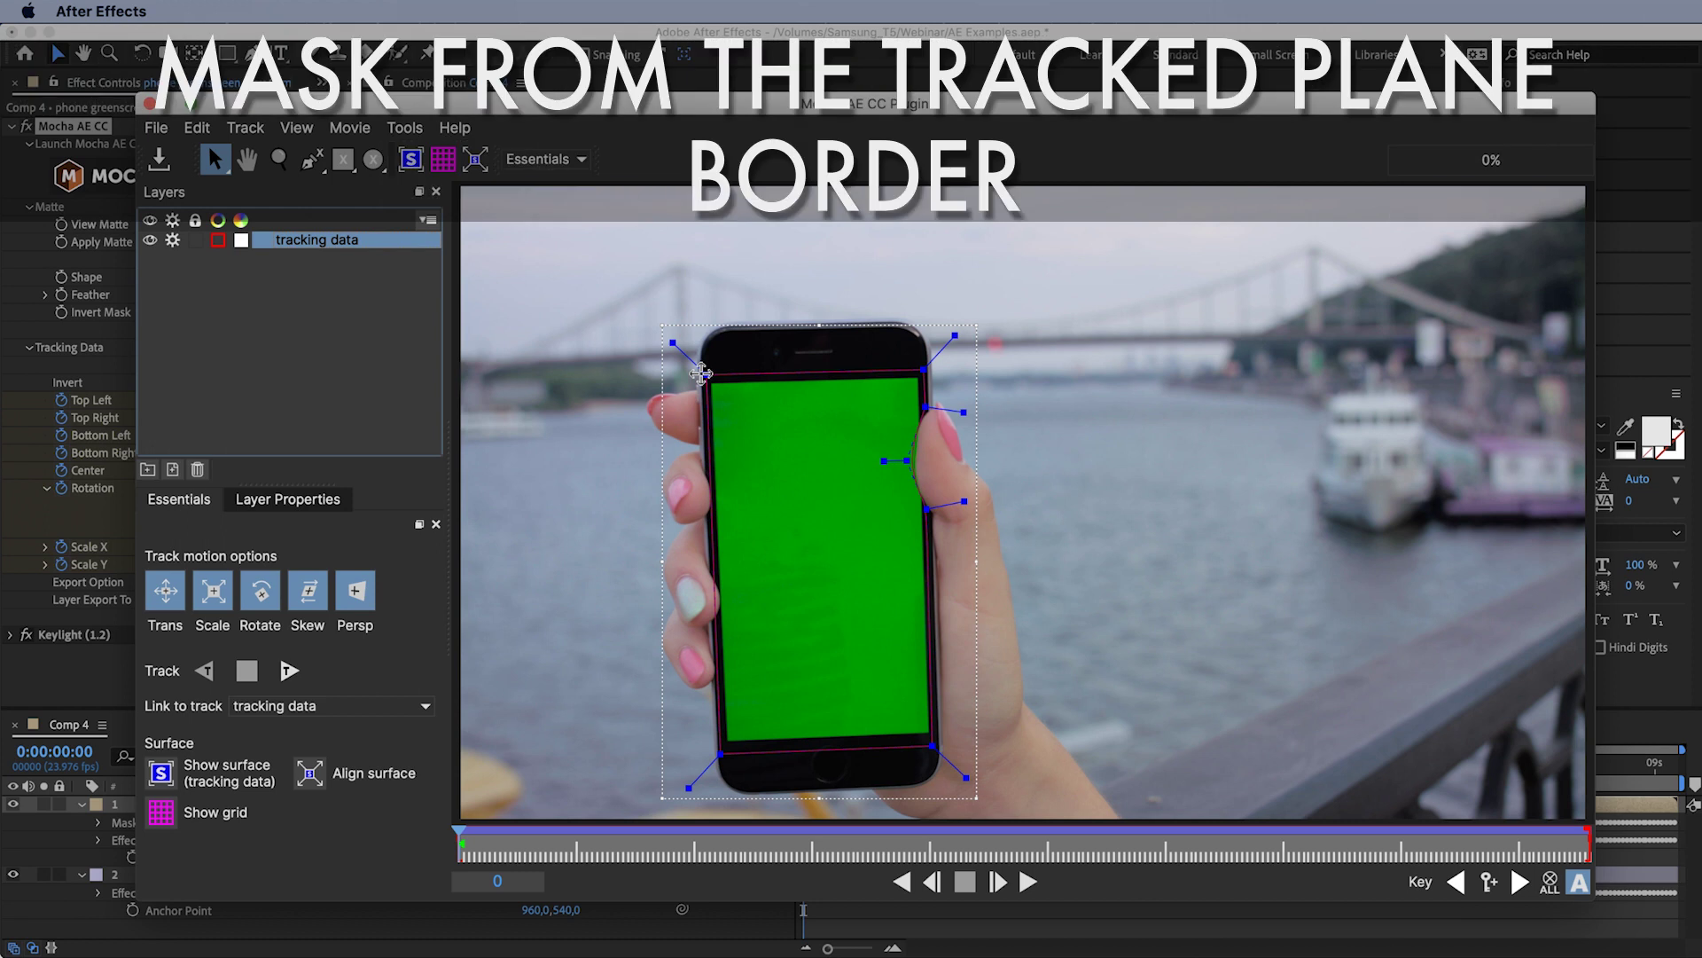
left_click(151, 104)
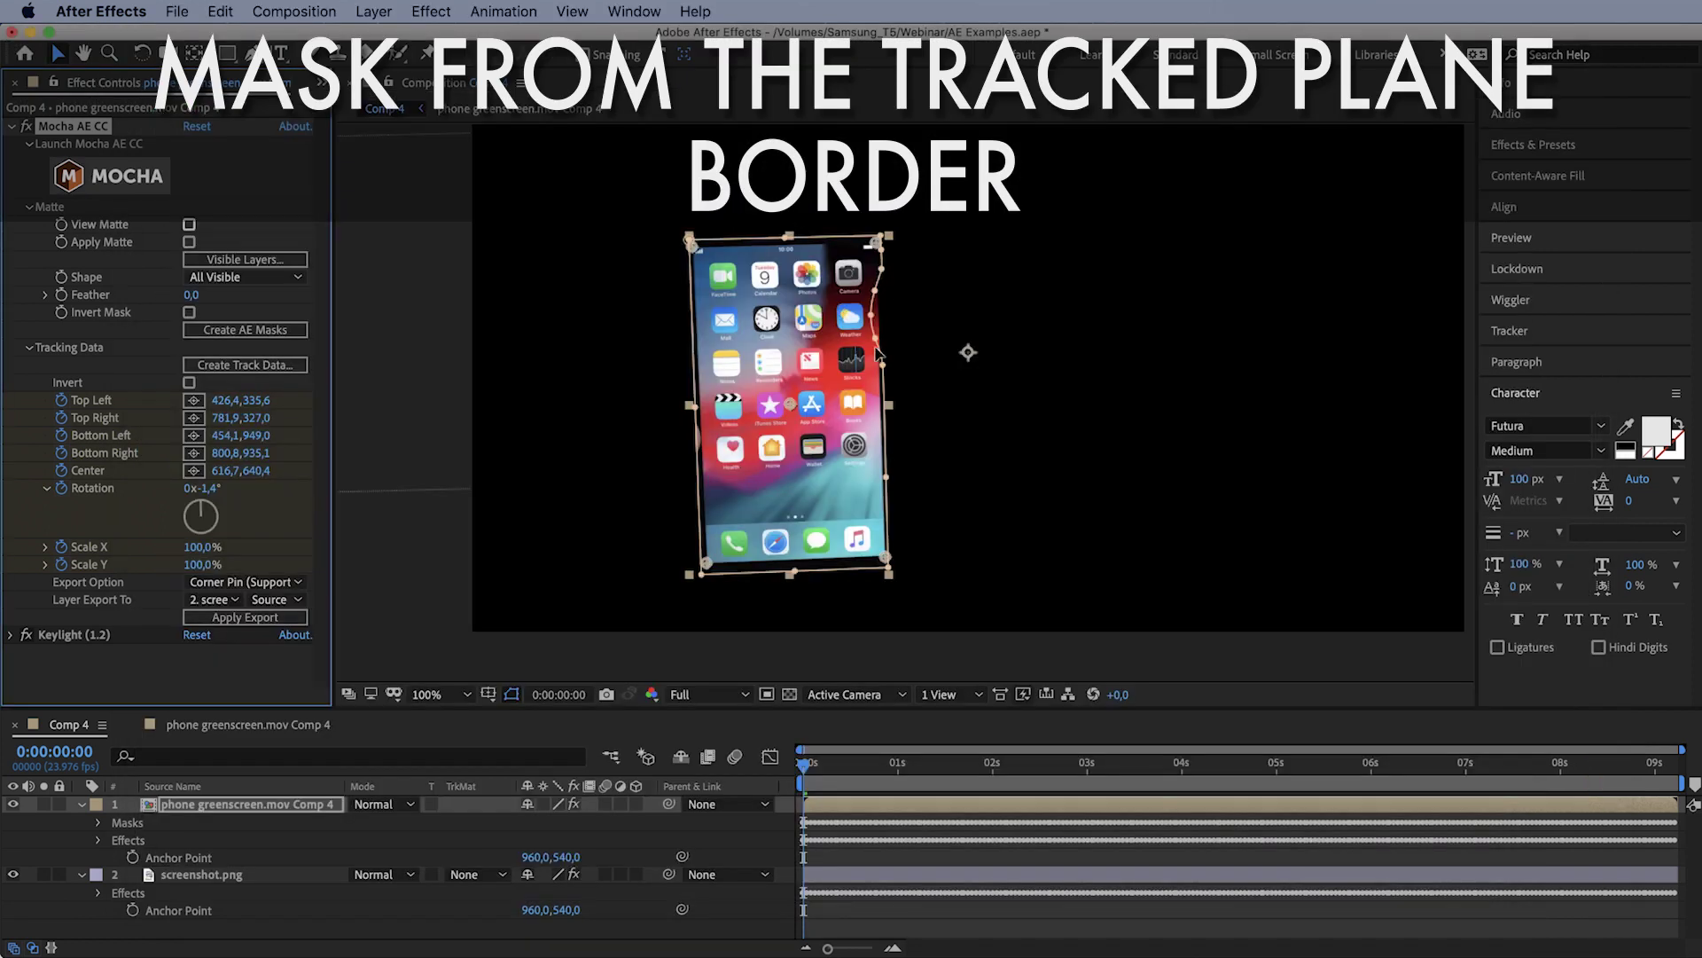
left_click(860, 335)
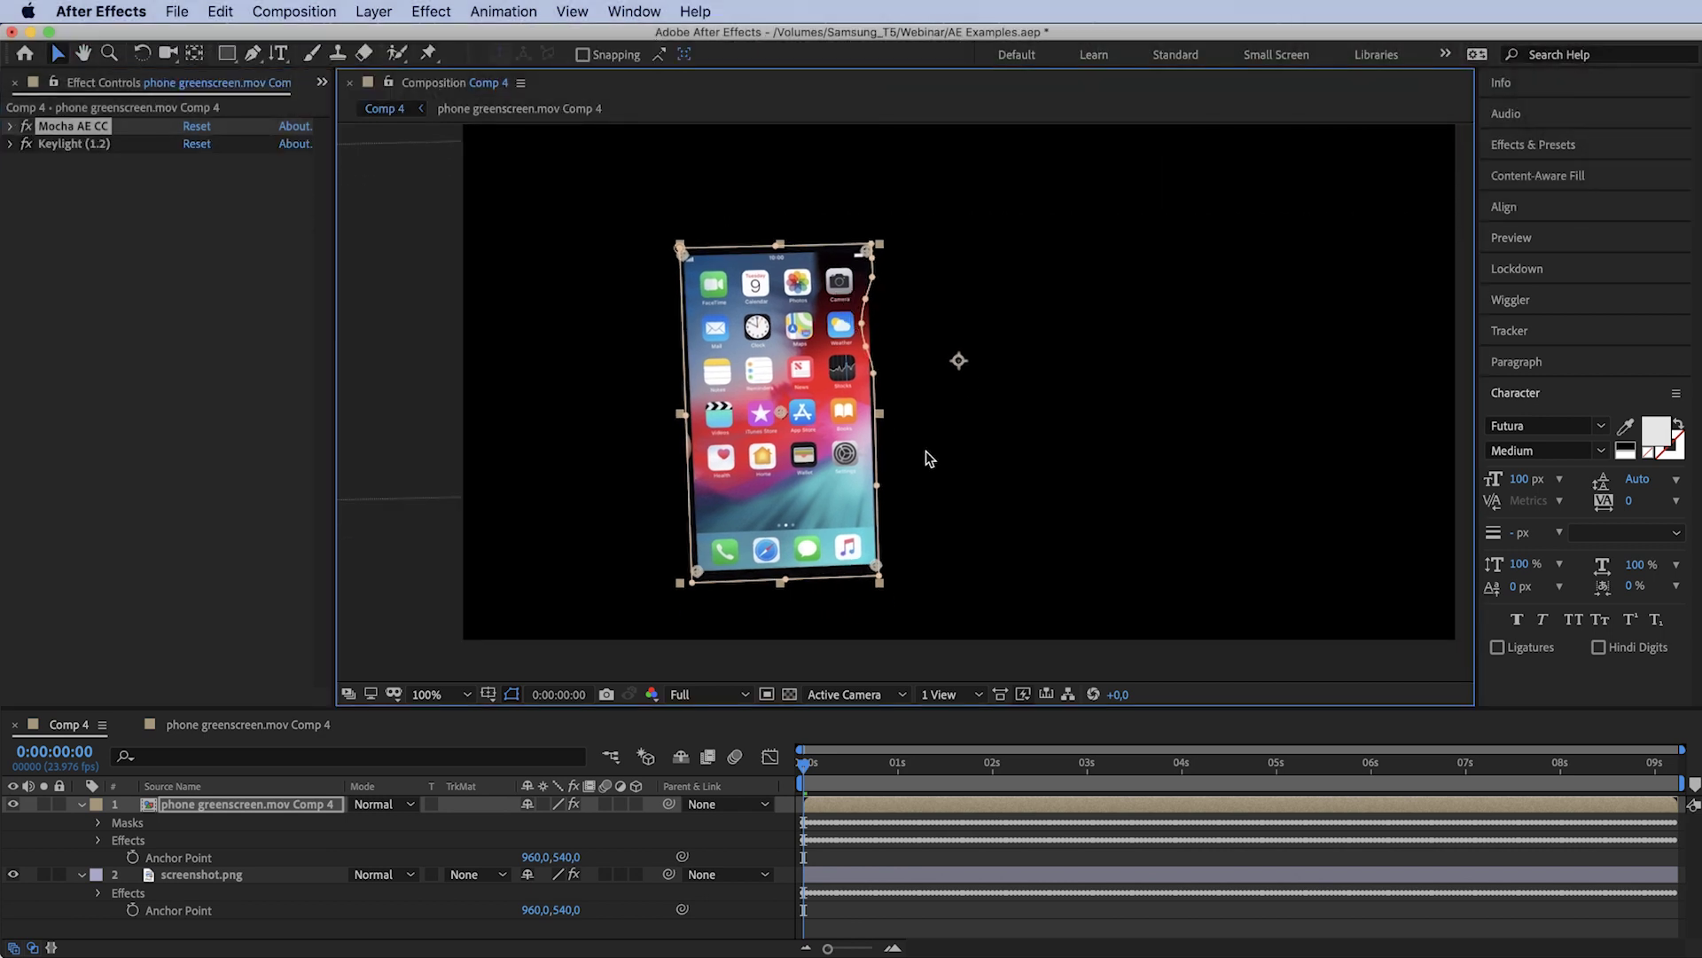
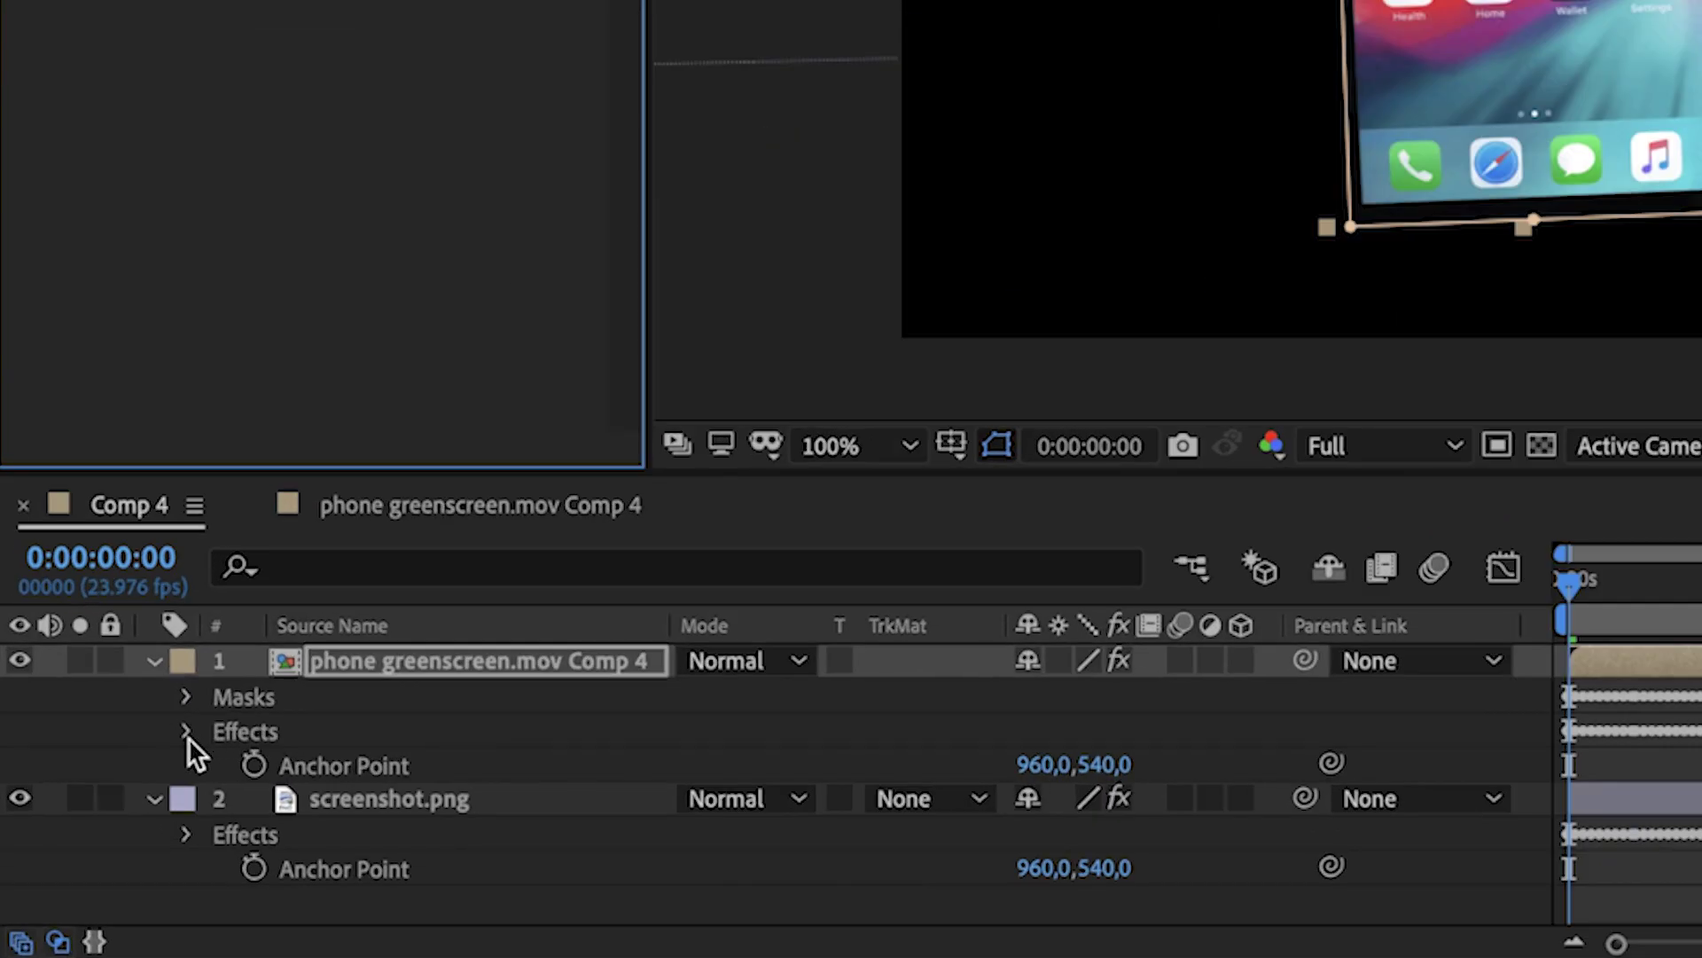
Restrict Keylight on the phone greenscreen precomp to the tracking data mask by adding a mask reference in its Compositing Options.
left_click(186, 732)
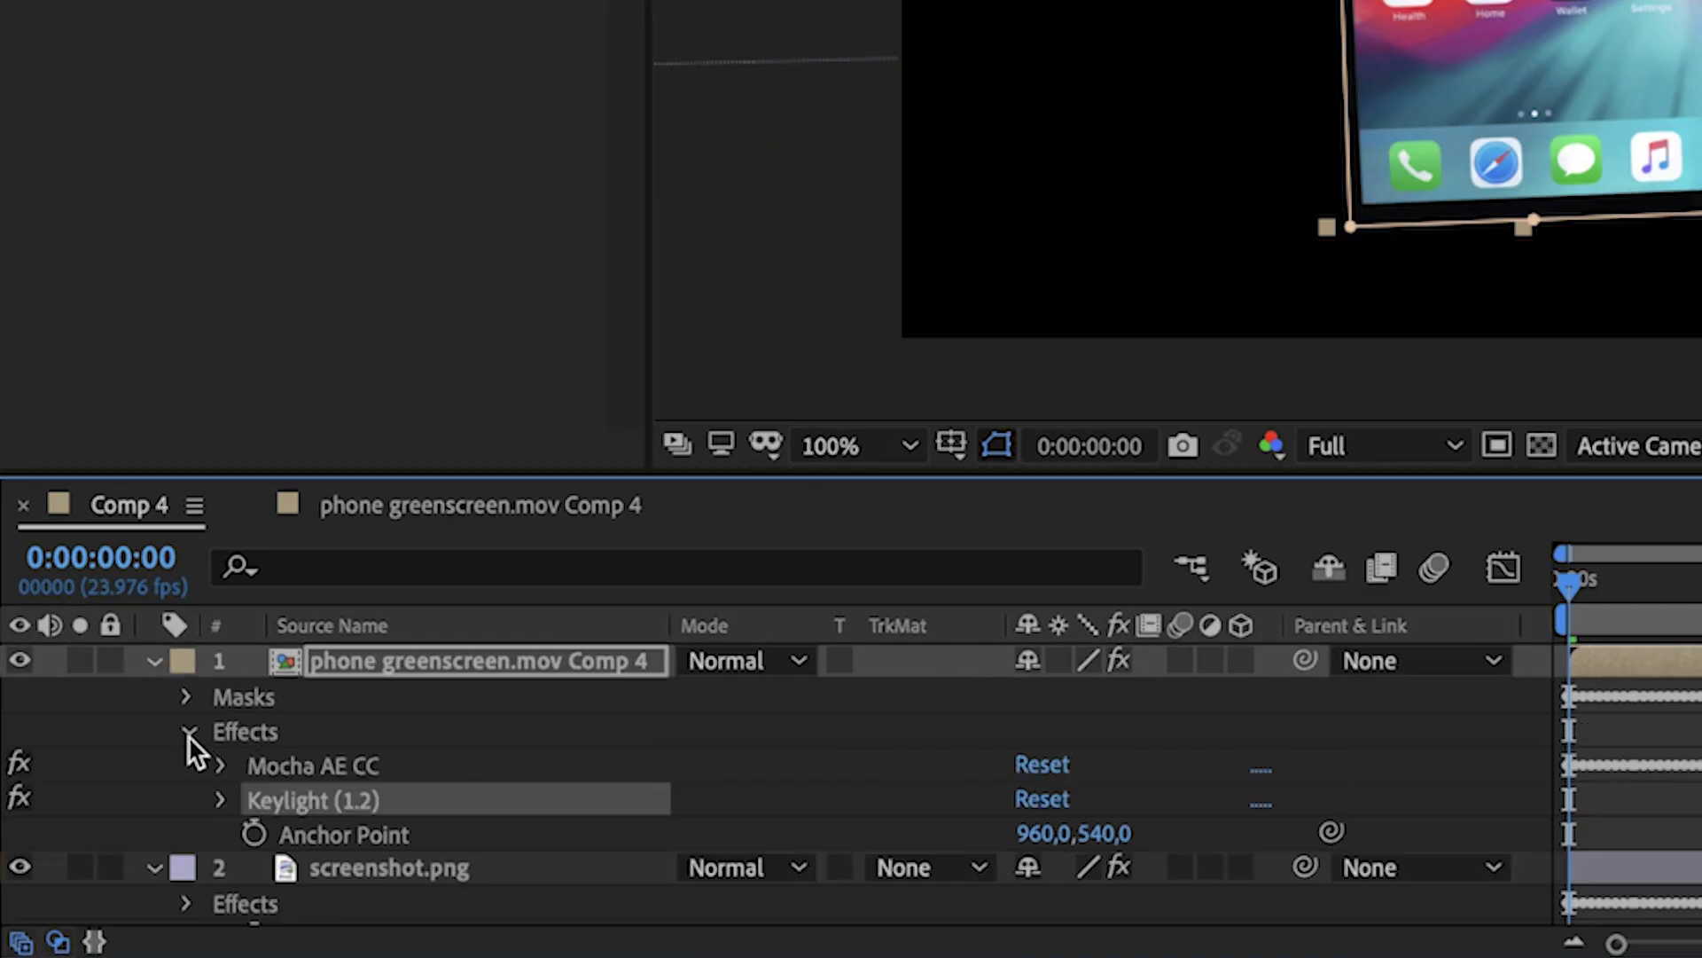
left_click(220, 800)
scroll(229, 798, "down", 2)
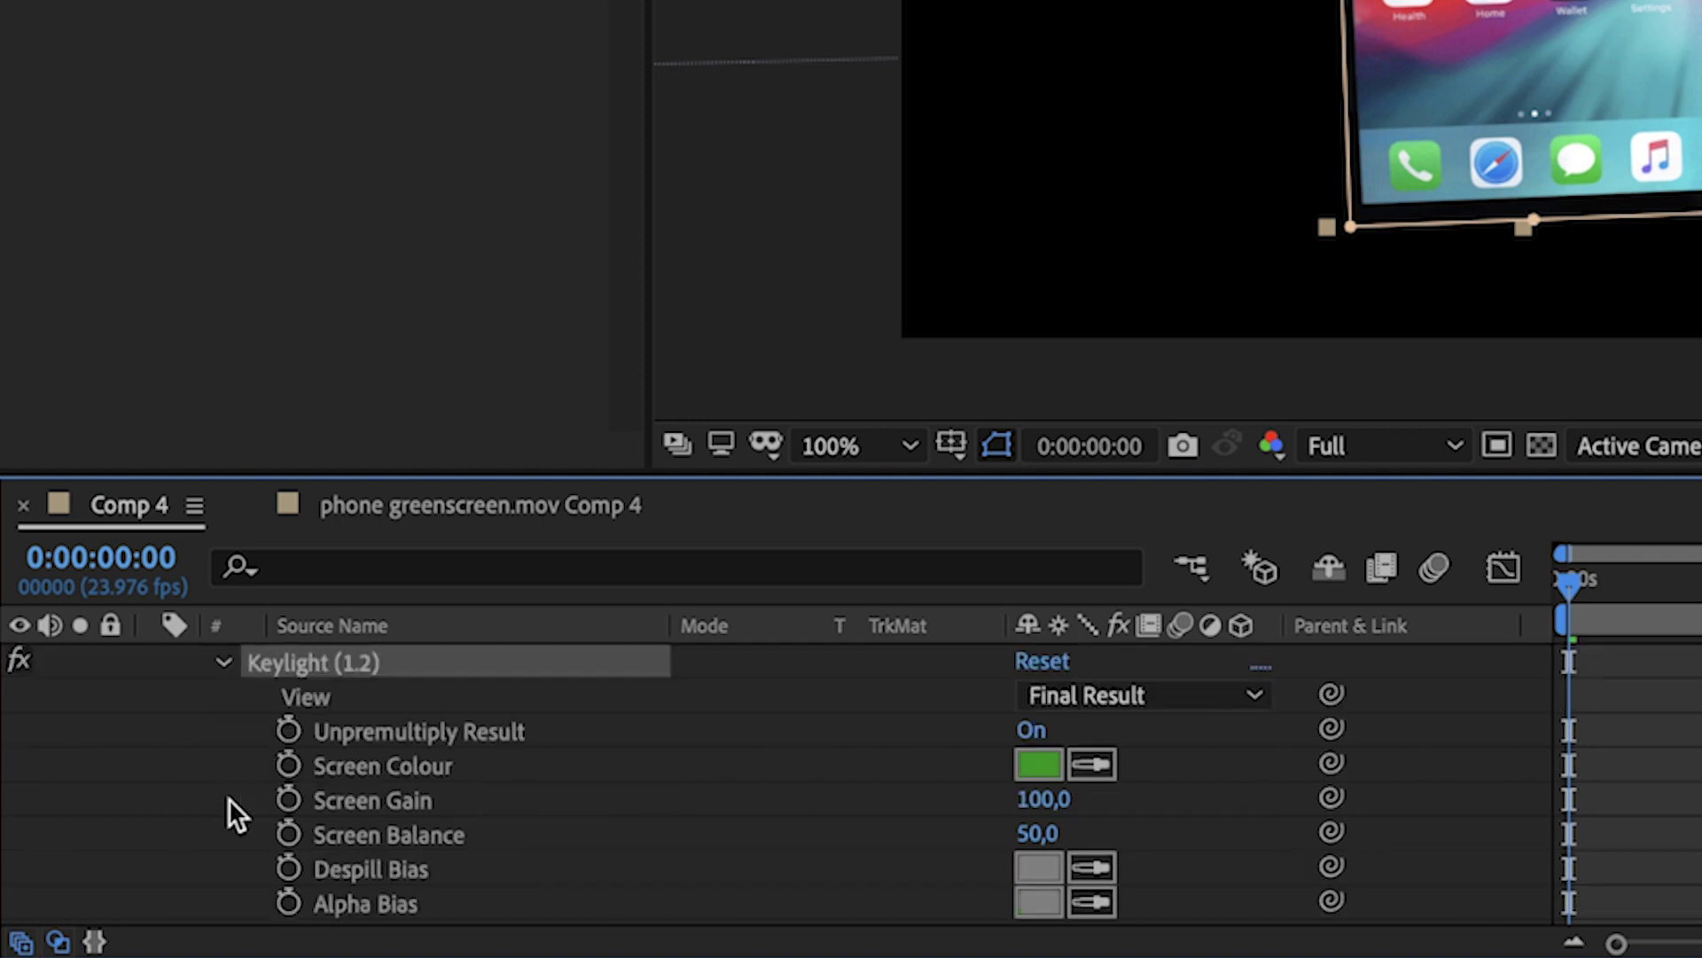
scroll(335, 722, "down", 4)
scroll(357, 739, "down", 3)
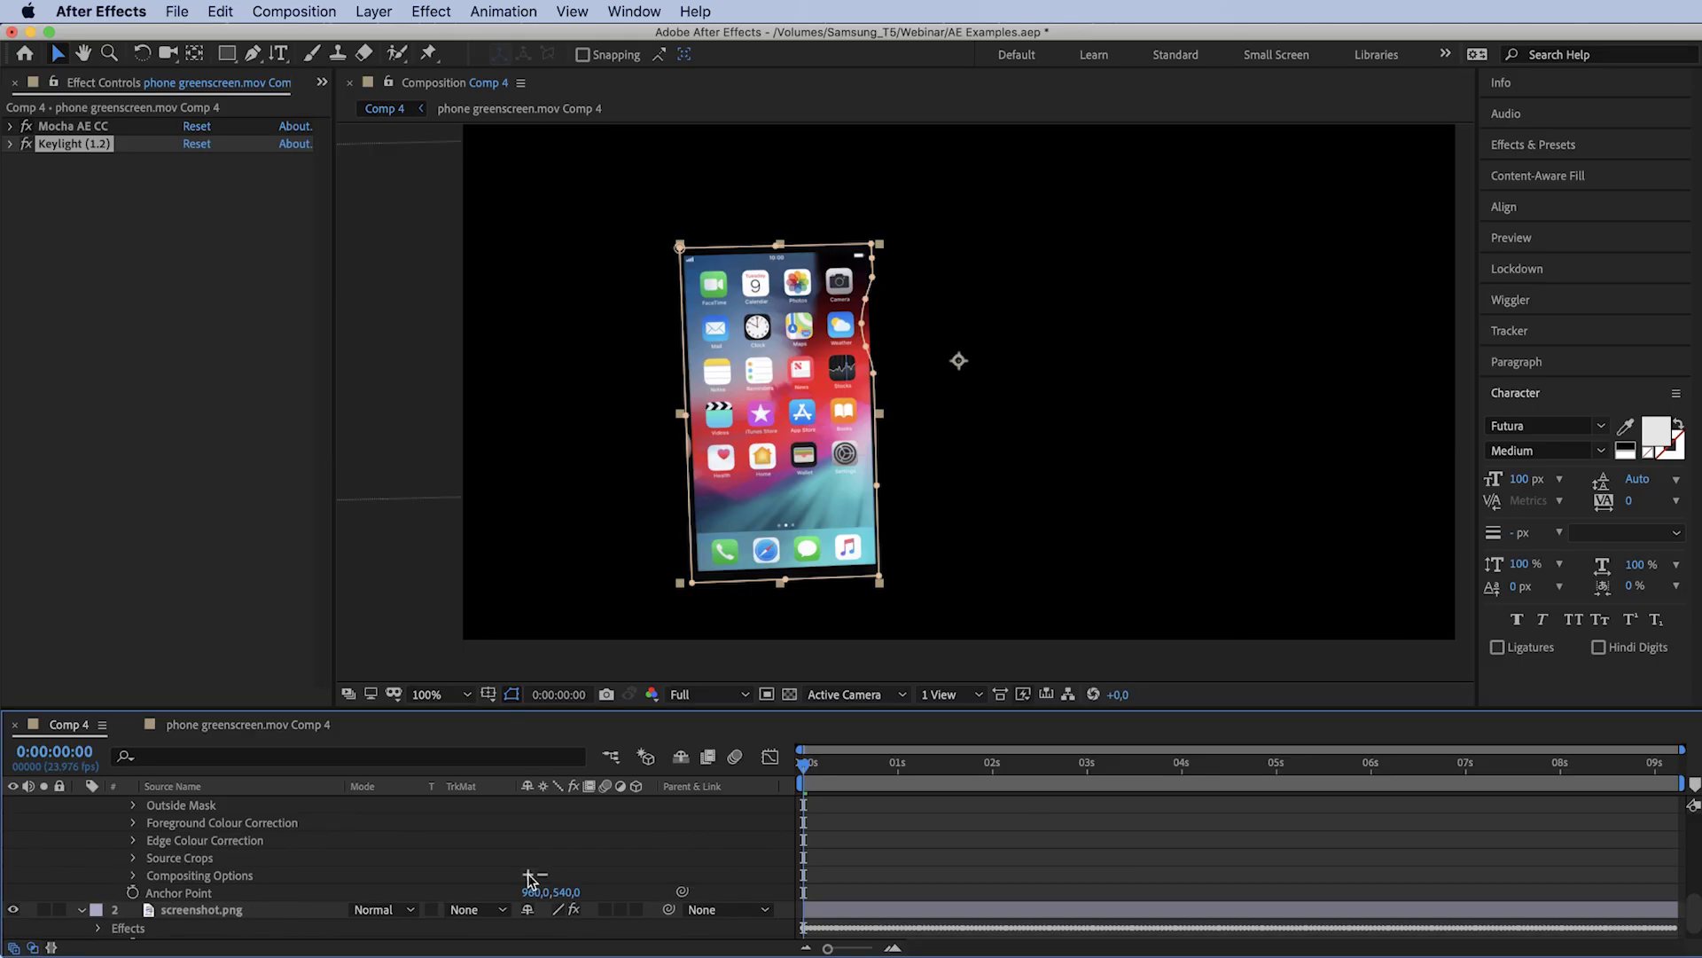
left_click(528, 875)
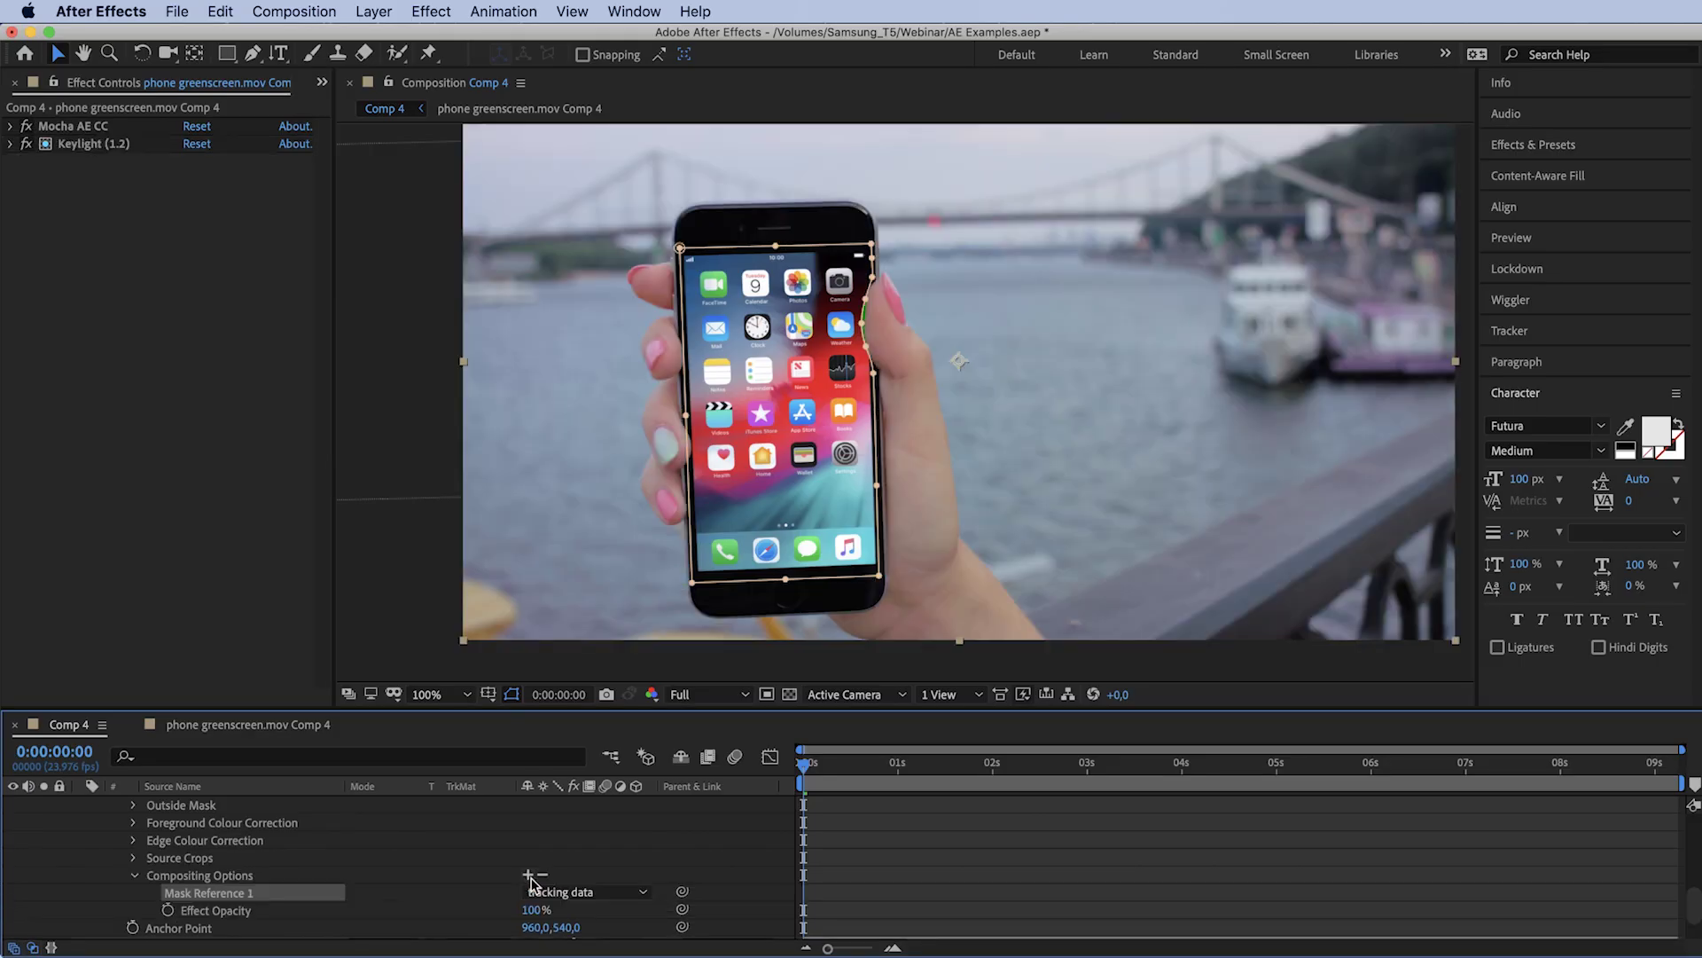
left_click(581, 893)
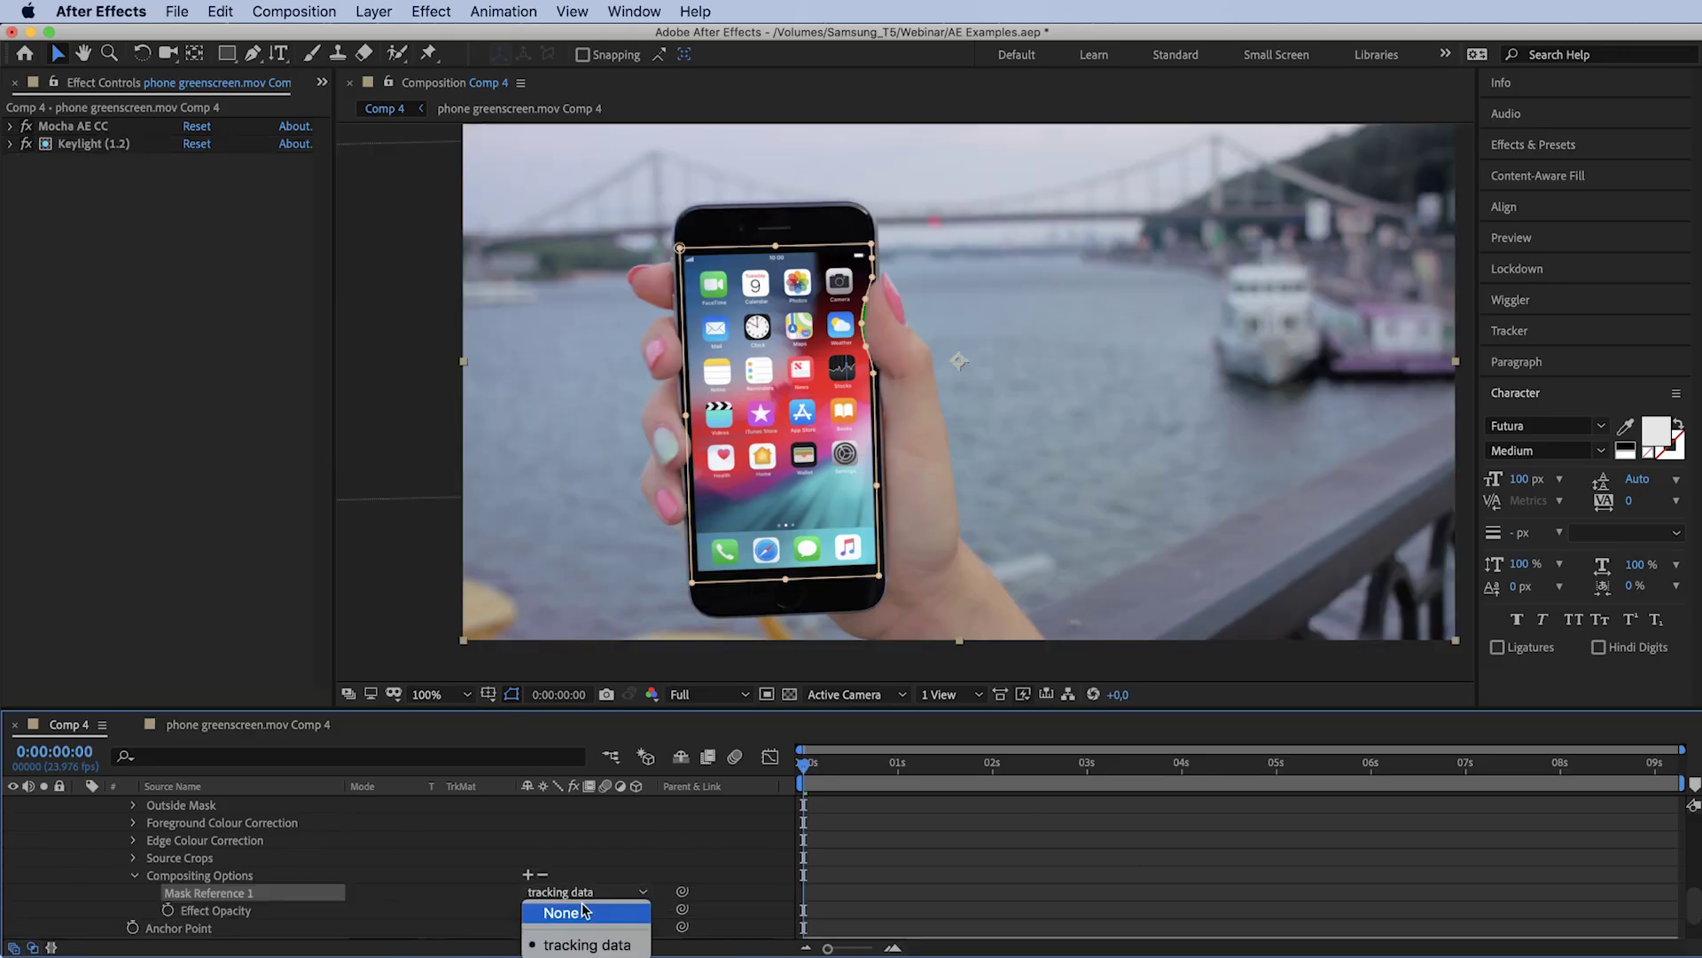
left_click(589, 945)
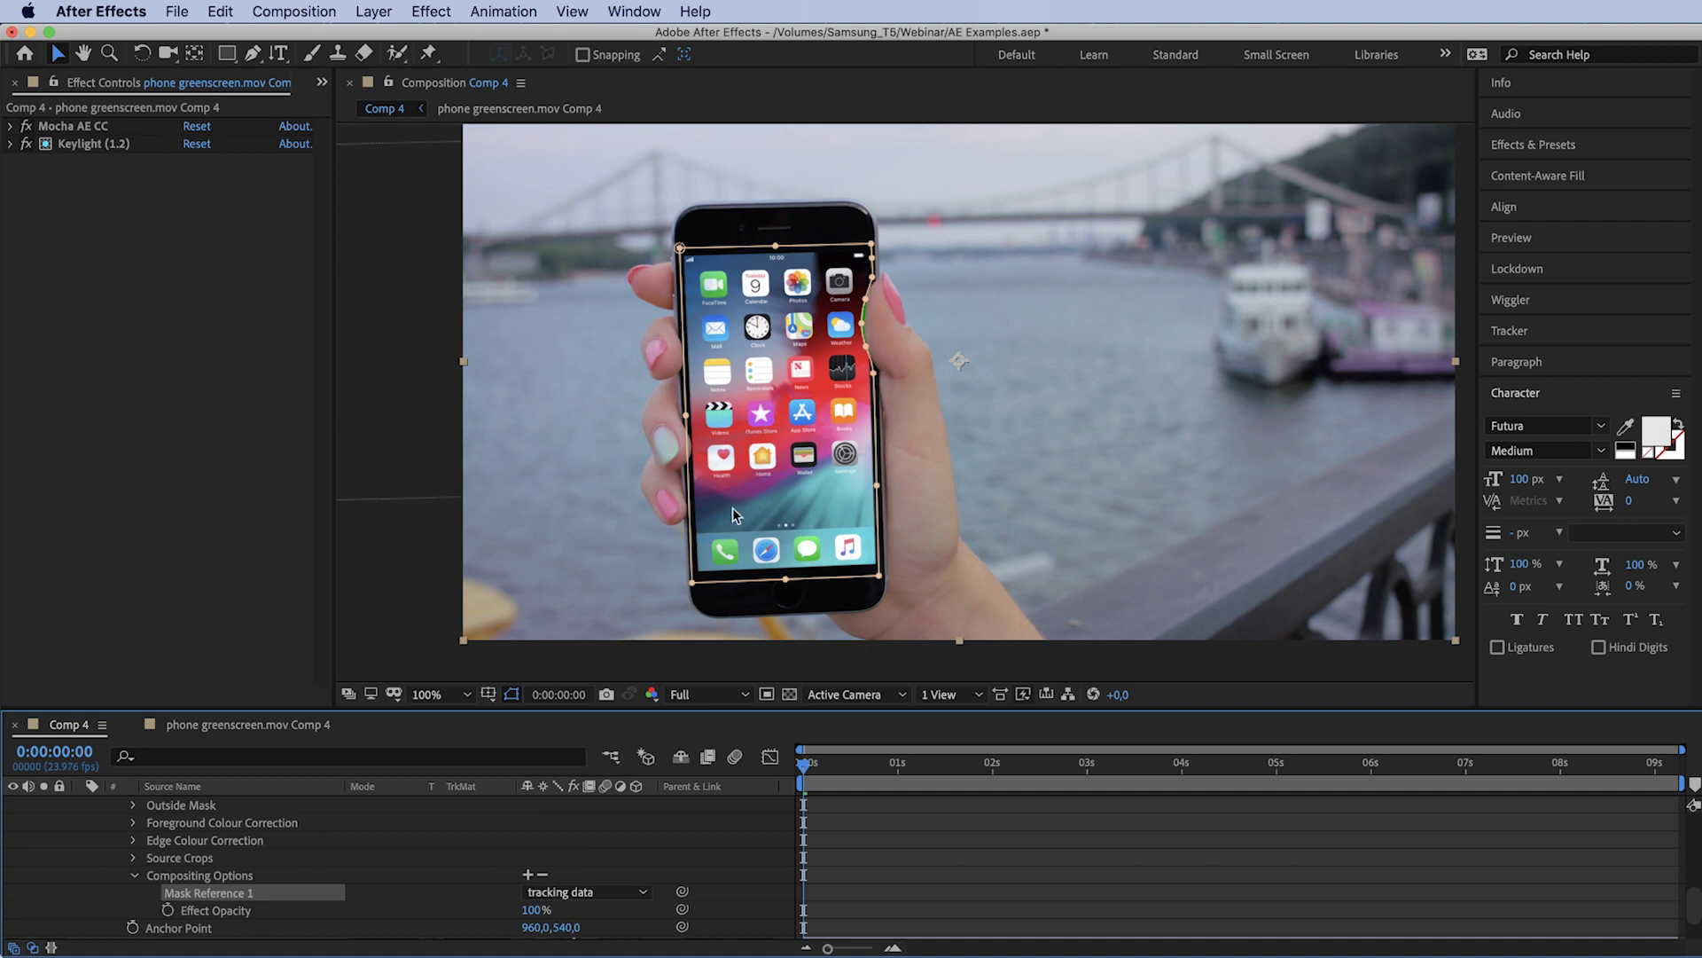
Examine the mask edge beside the thumb at high magnification and compare the phone with Keylight turned off and on.
scroll(166, 854, "up", 5)
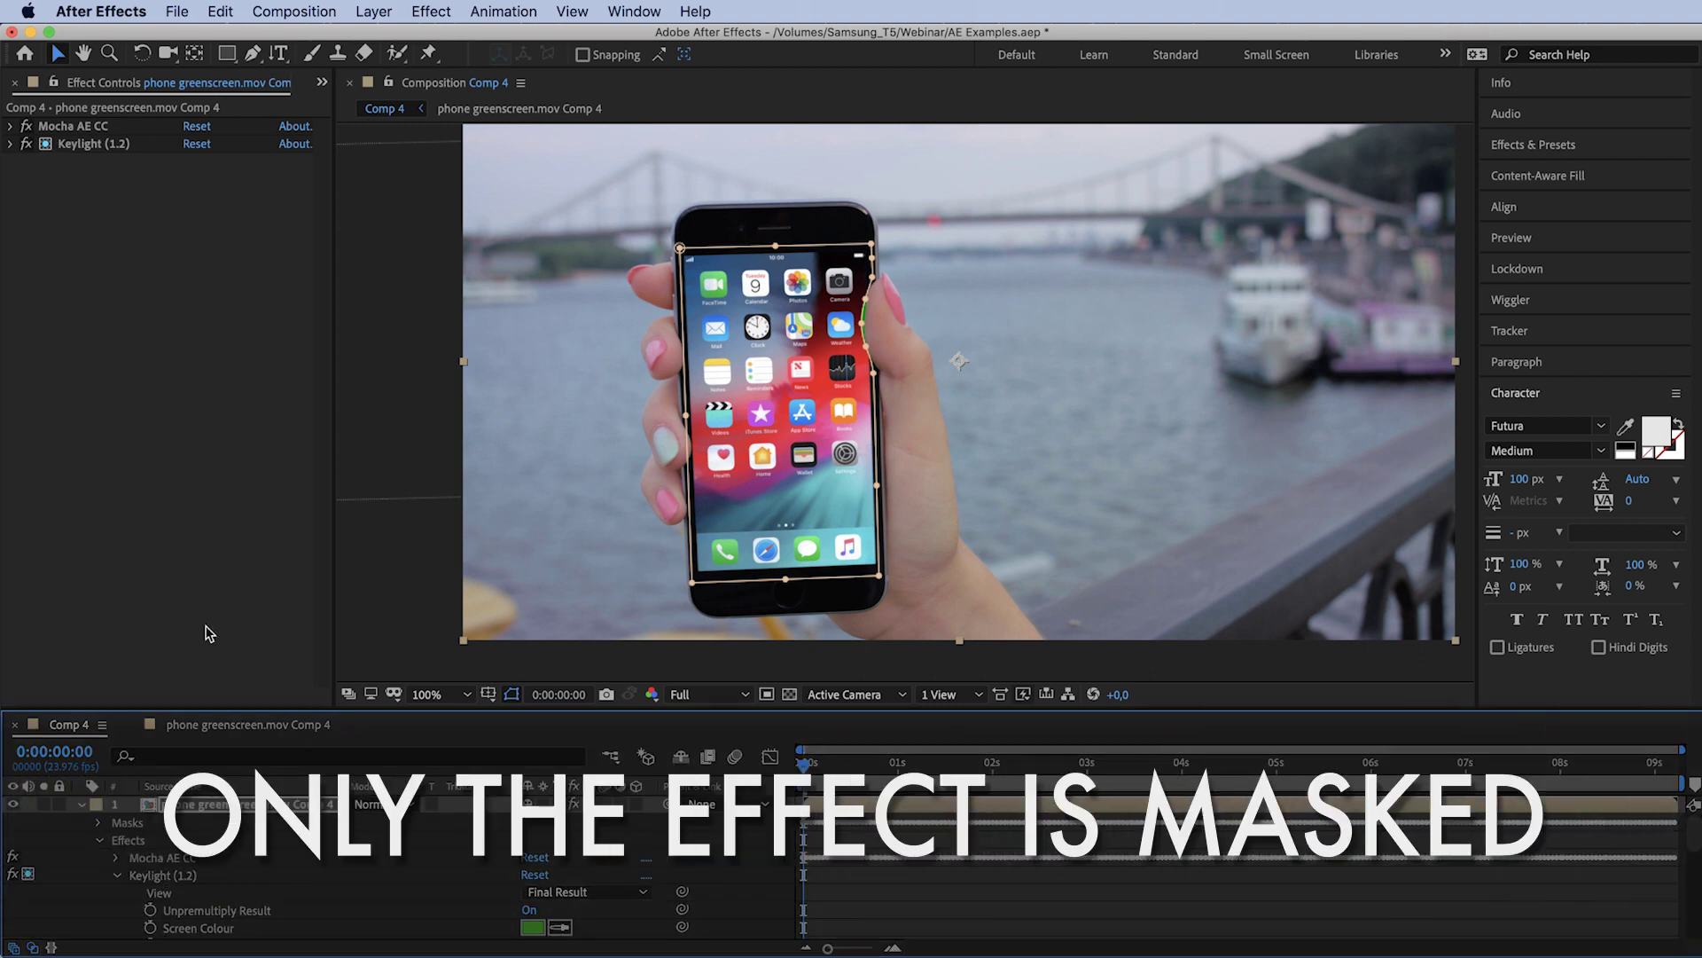
scroll(857, 329, "up", 4)
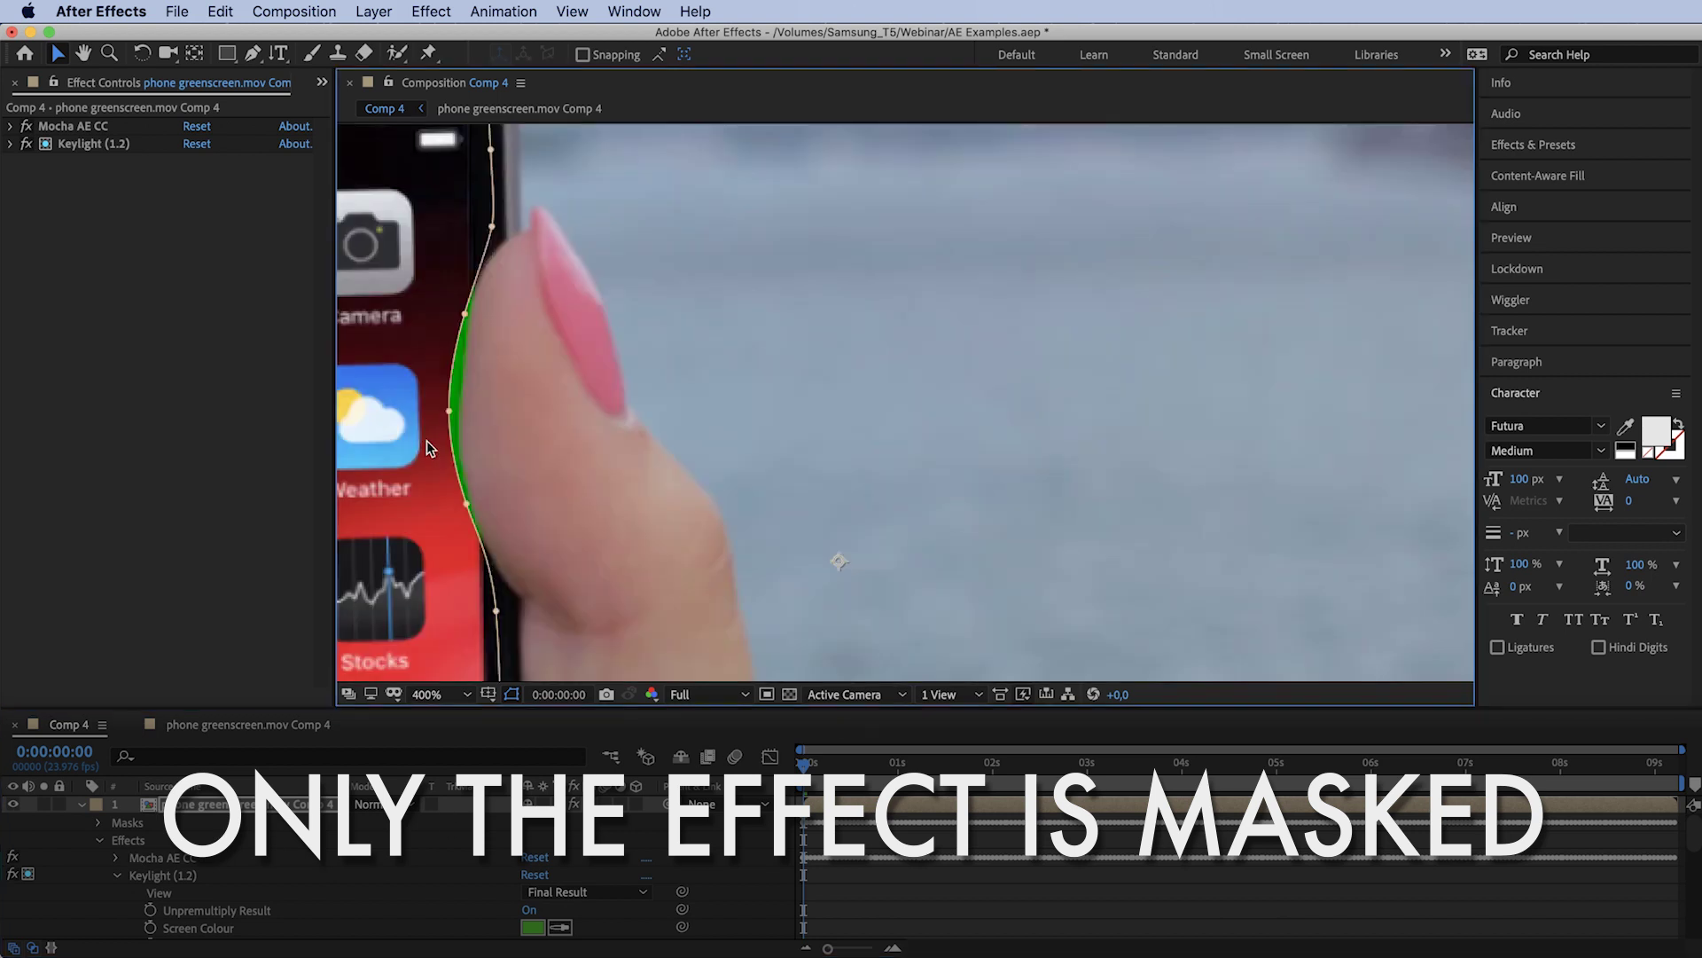
scroll(441, 430, "up", 1)
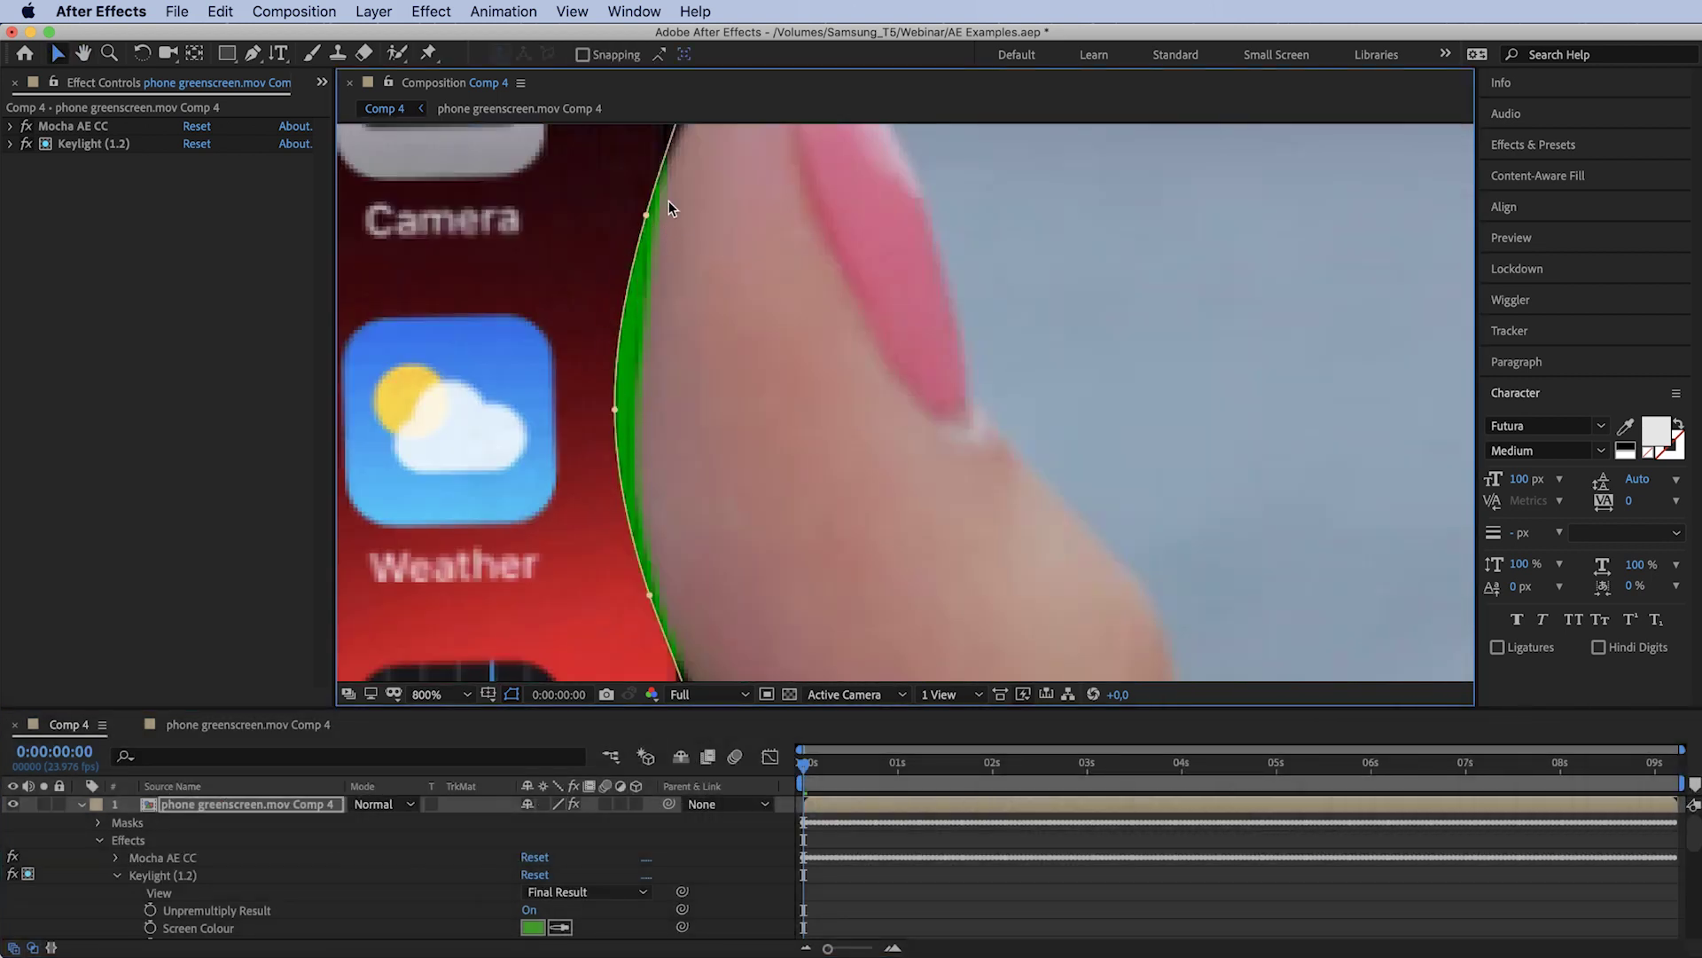
scroll(657, 434, "down", 3)
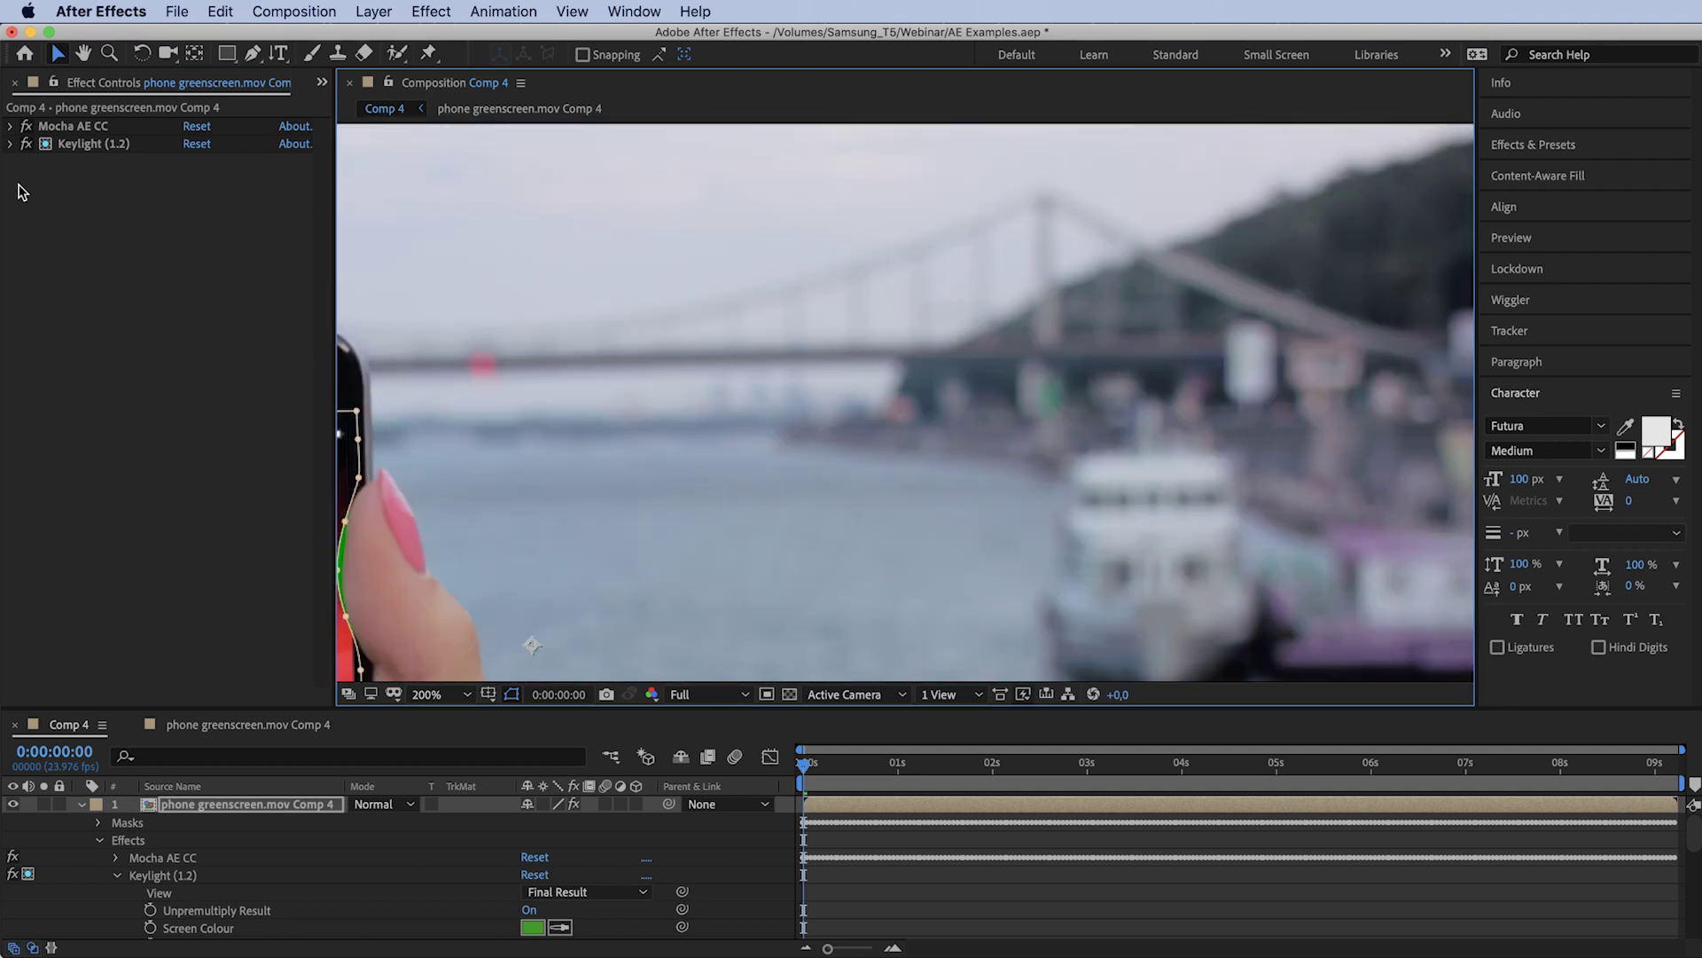
left_click(27, 143)
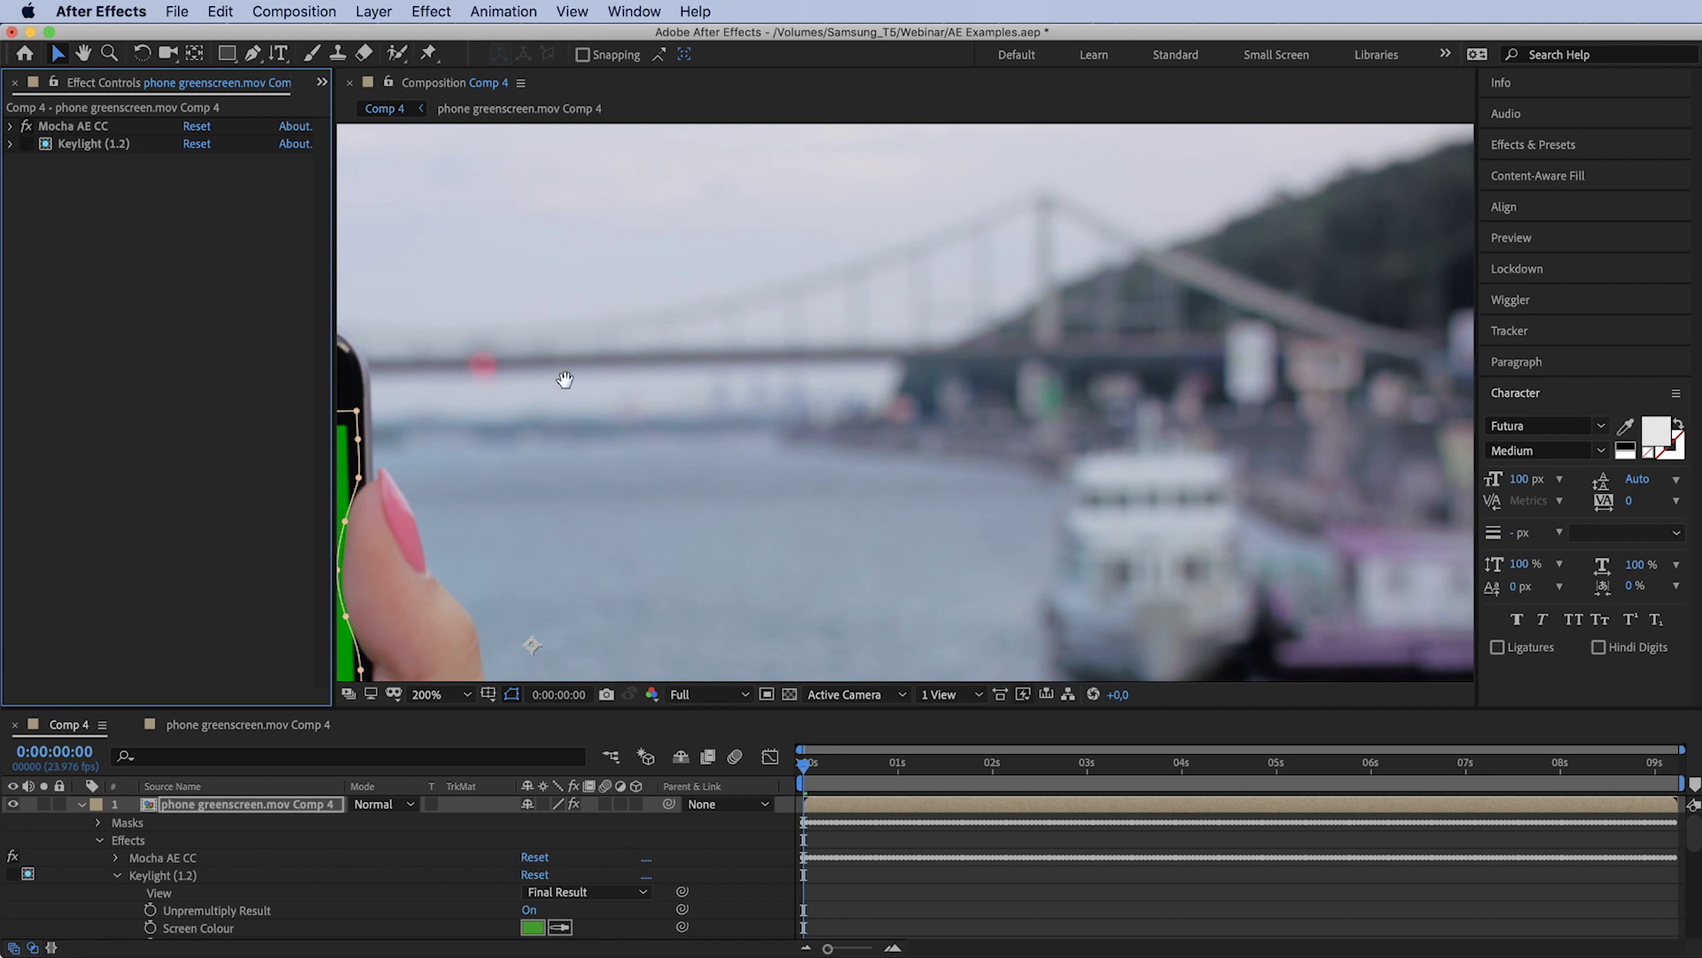
scroll(562, 372, "left", 10)
scroll(563, 372, "down", 4)
left_click(26, 144)
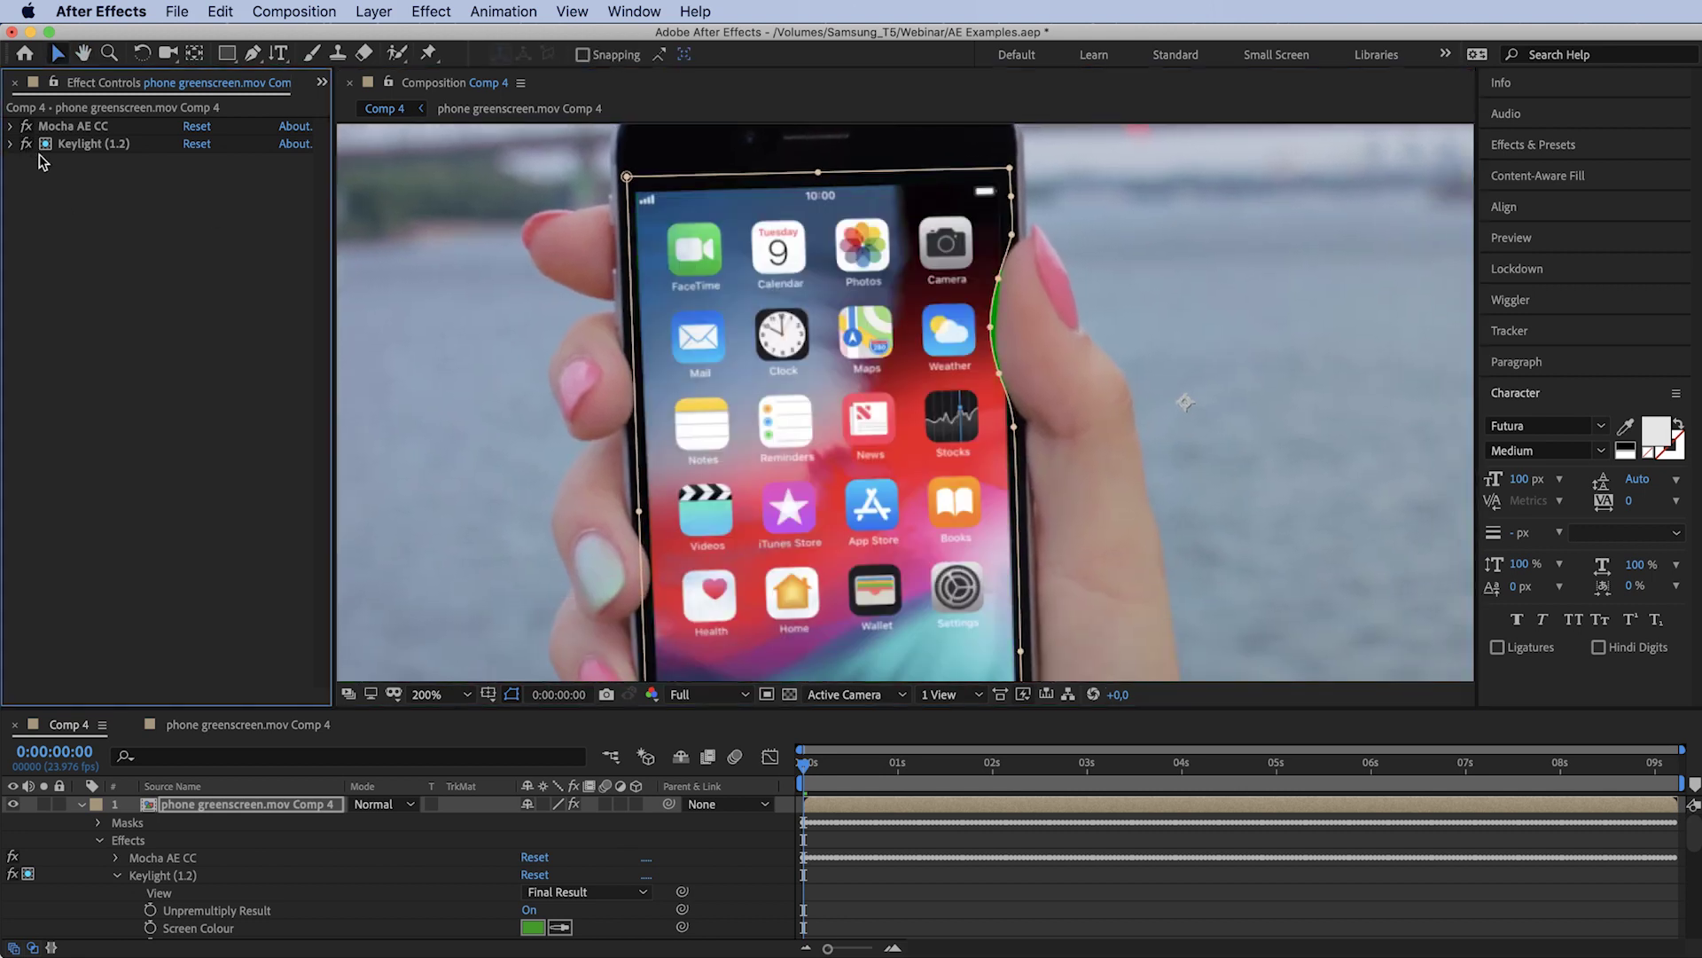
key("period")
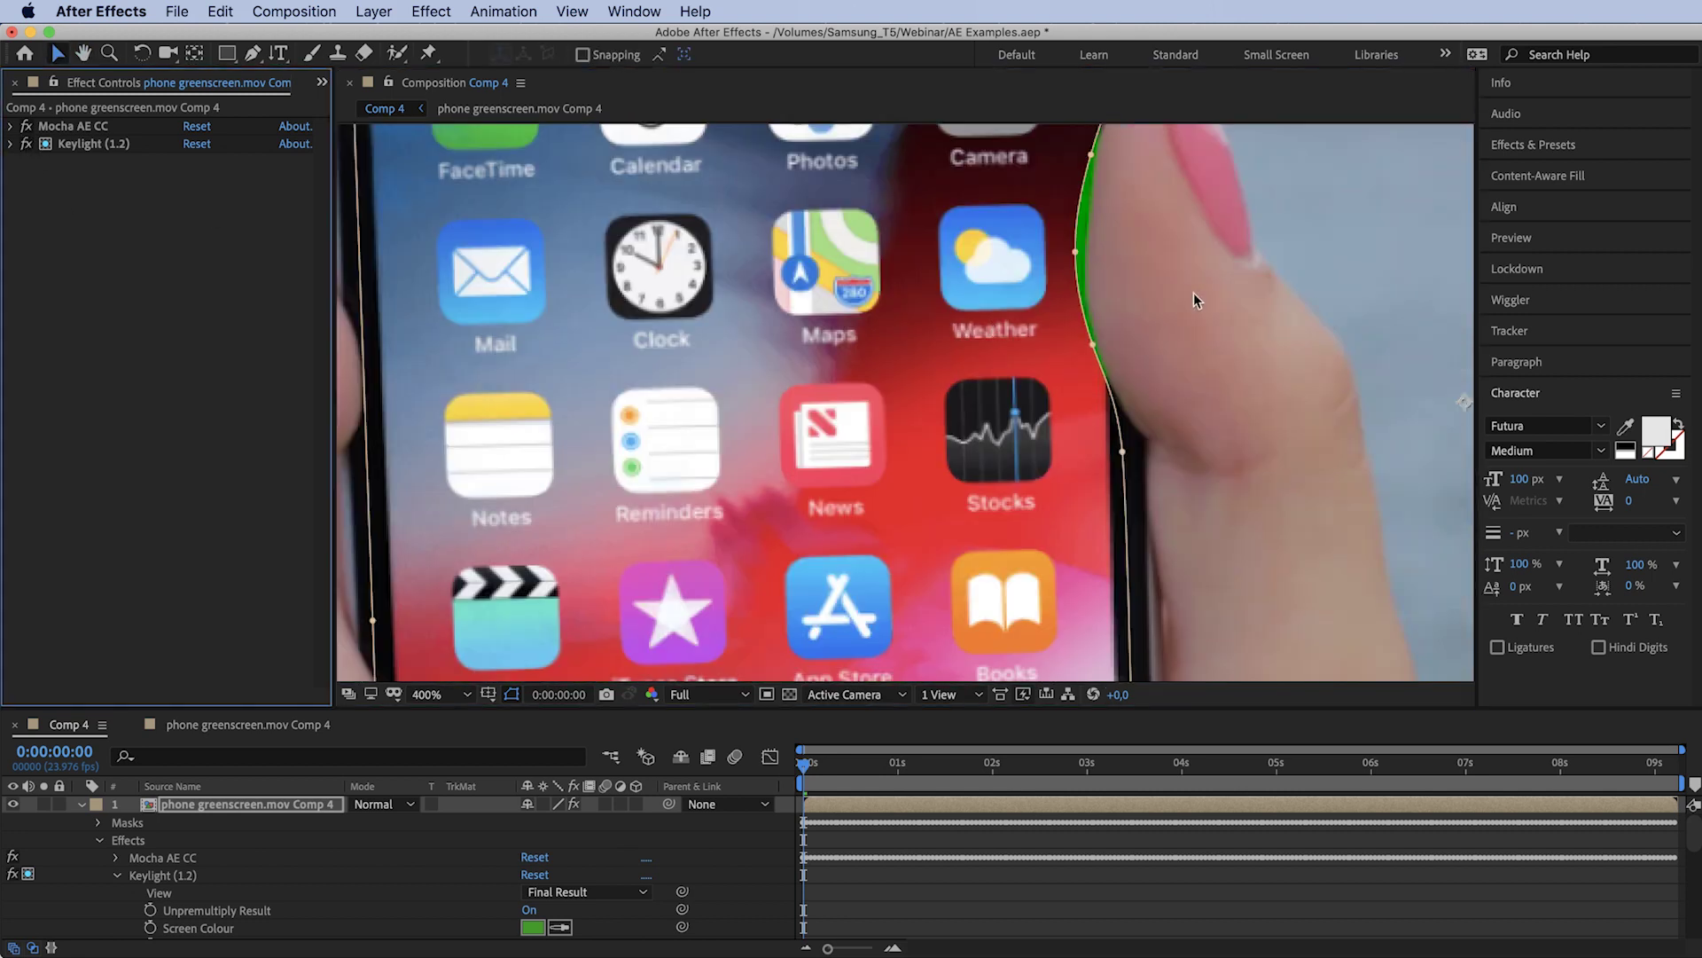
scroll(1153, 337, "up", 3)
scroll(1153, 337, "right", 2)
key("period")
scroll(1189, 381, "right", 2)
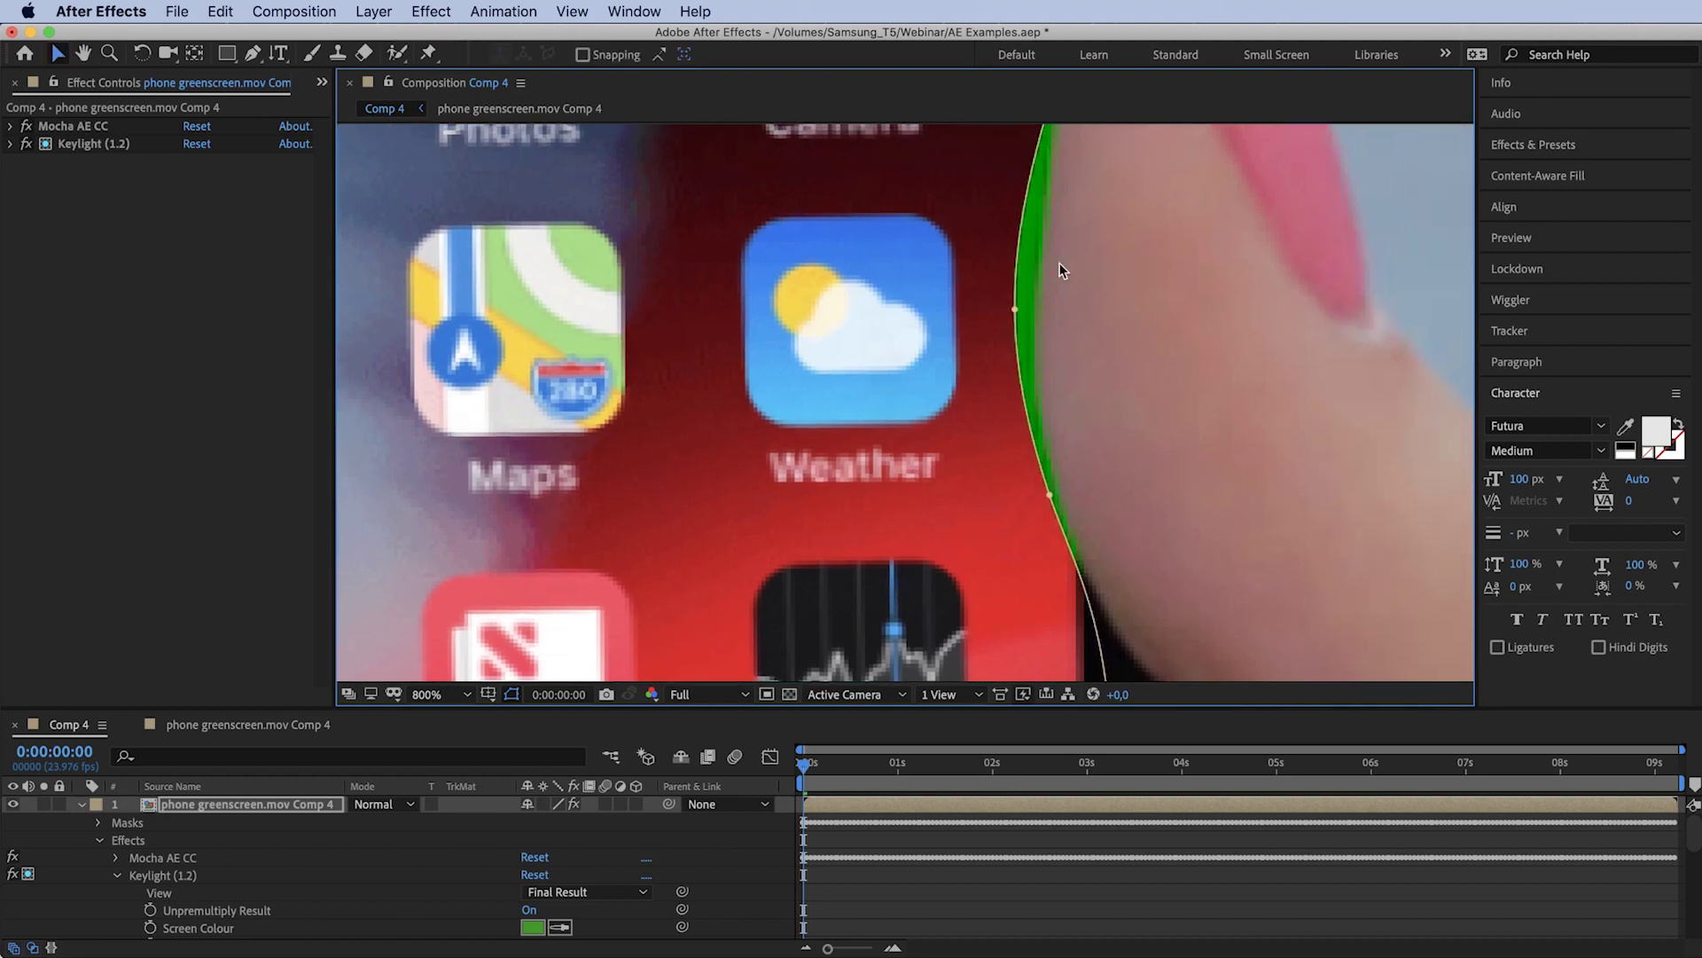
key("comma")
scroll(607, 587, "down", 2)
scroll(606, 587, "left", 2)
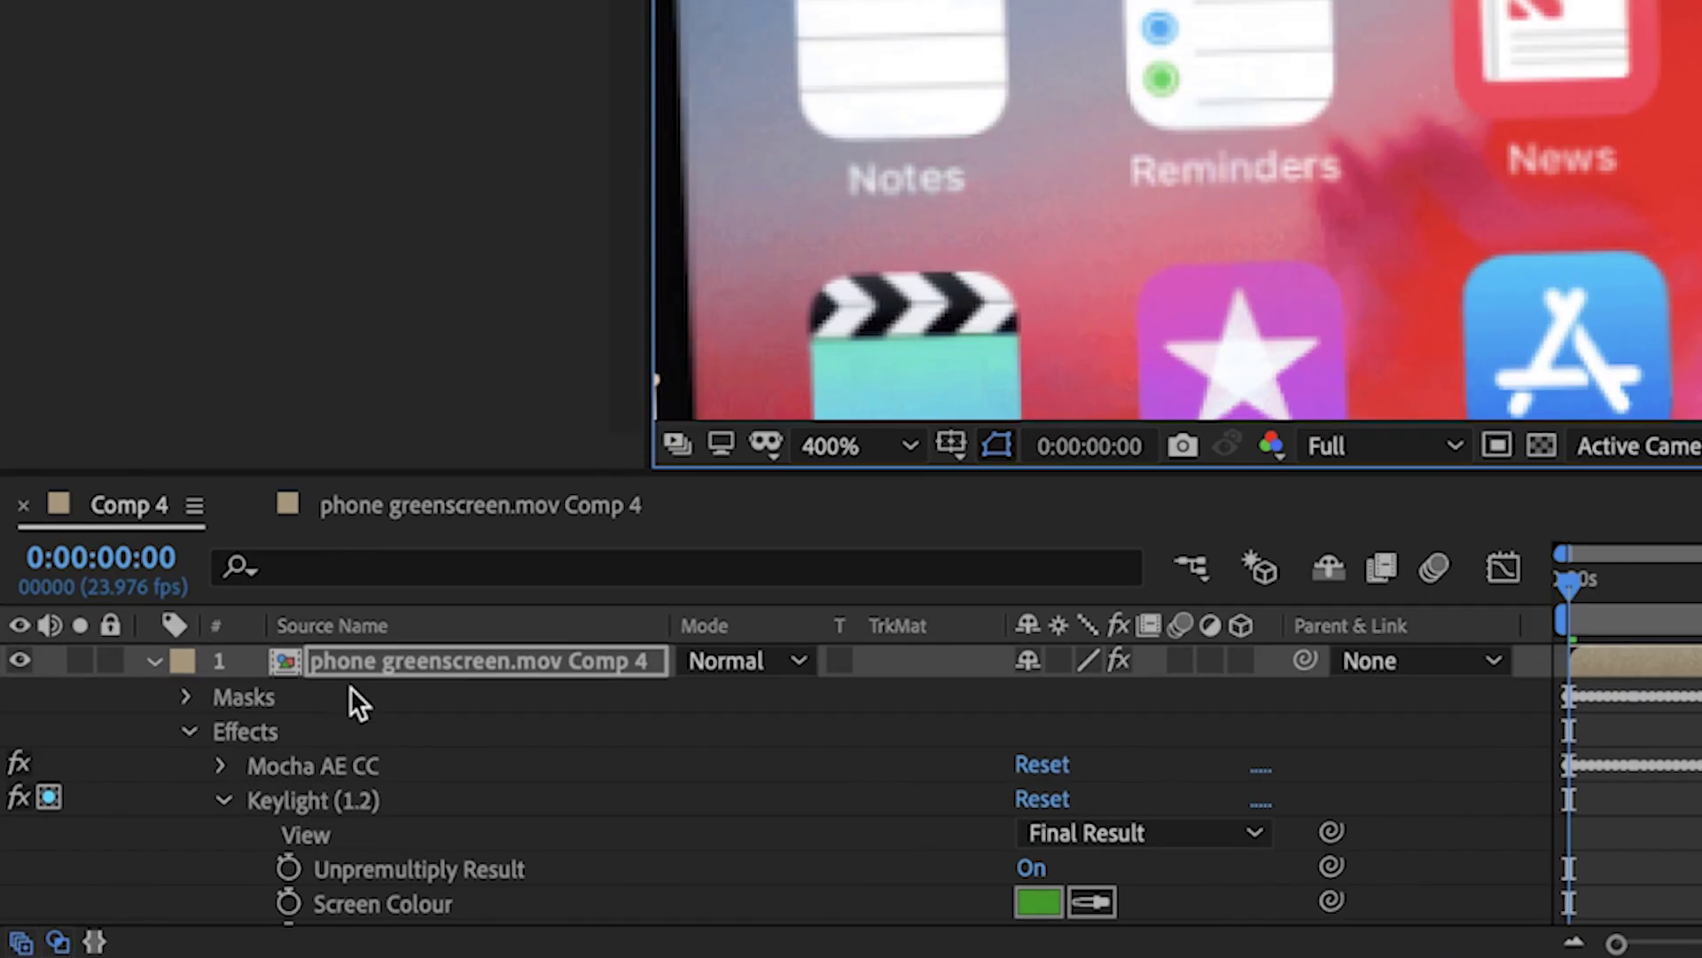
Set the Mask Expansion of the tracking data mask on the phone greenscreen precomp to 8 pixels.
left_click(364, 665)
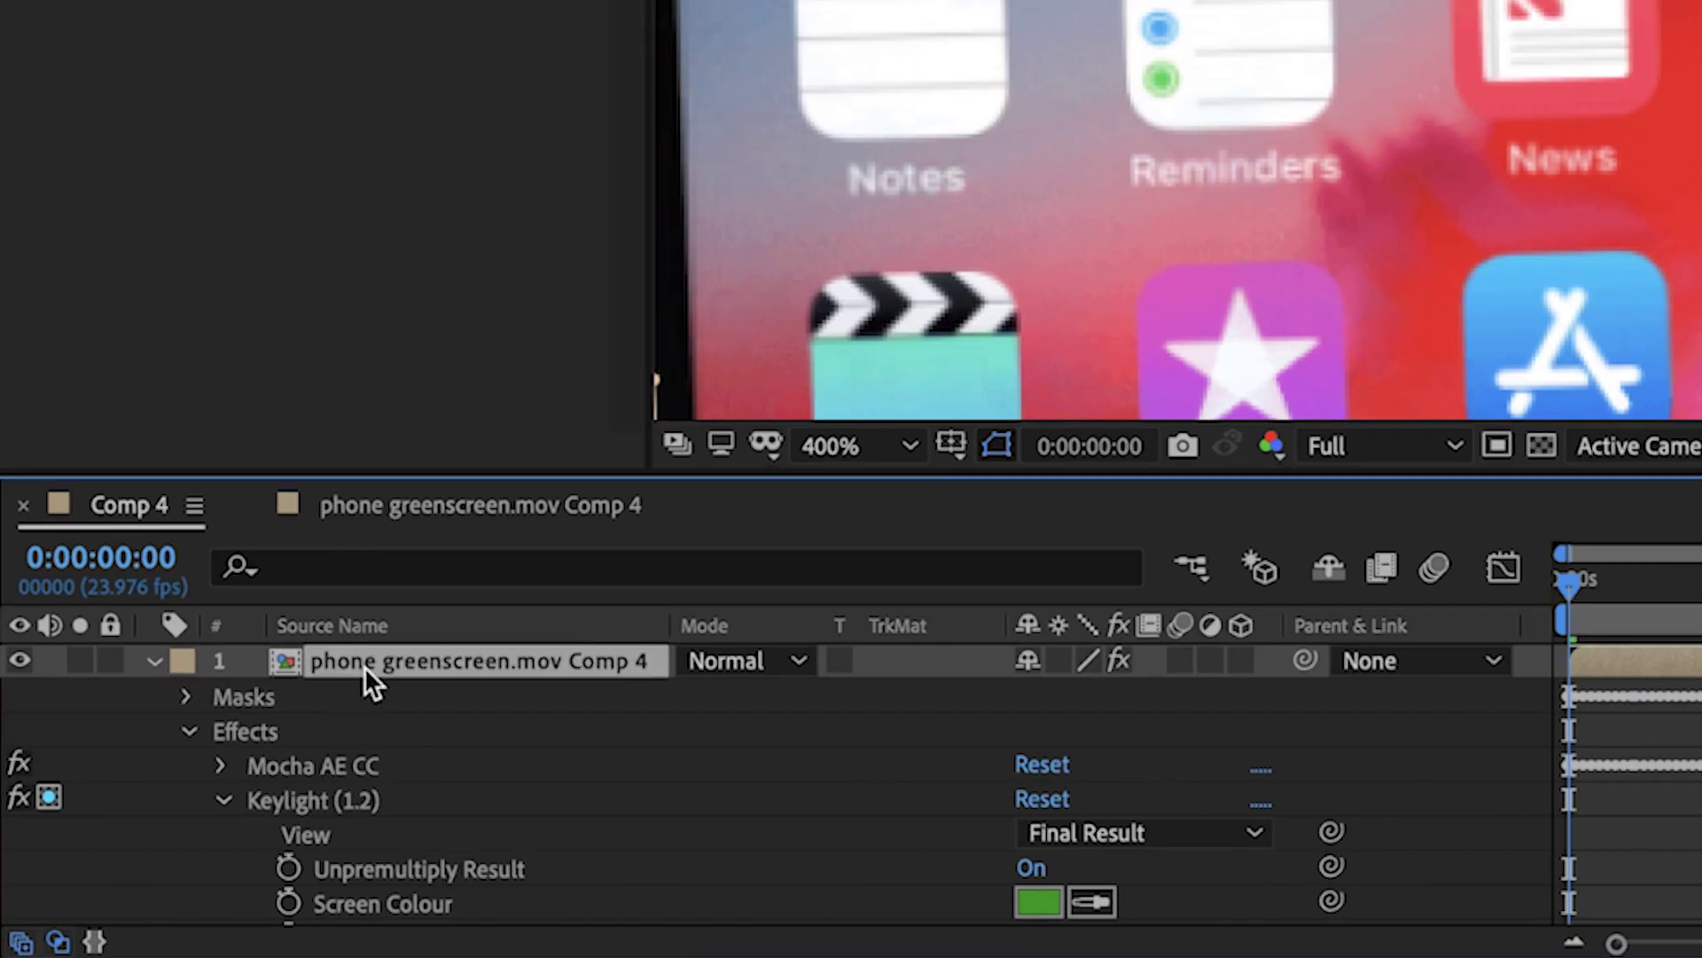
key("m")
key("m")
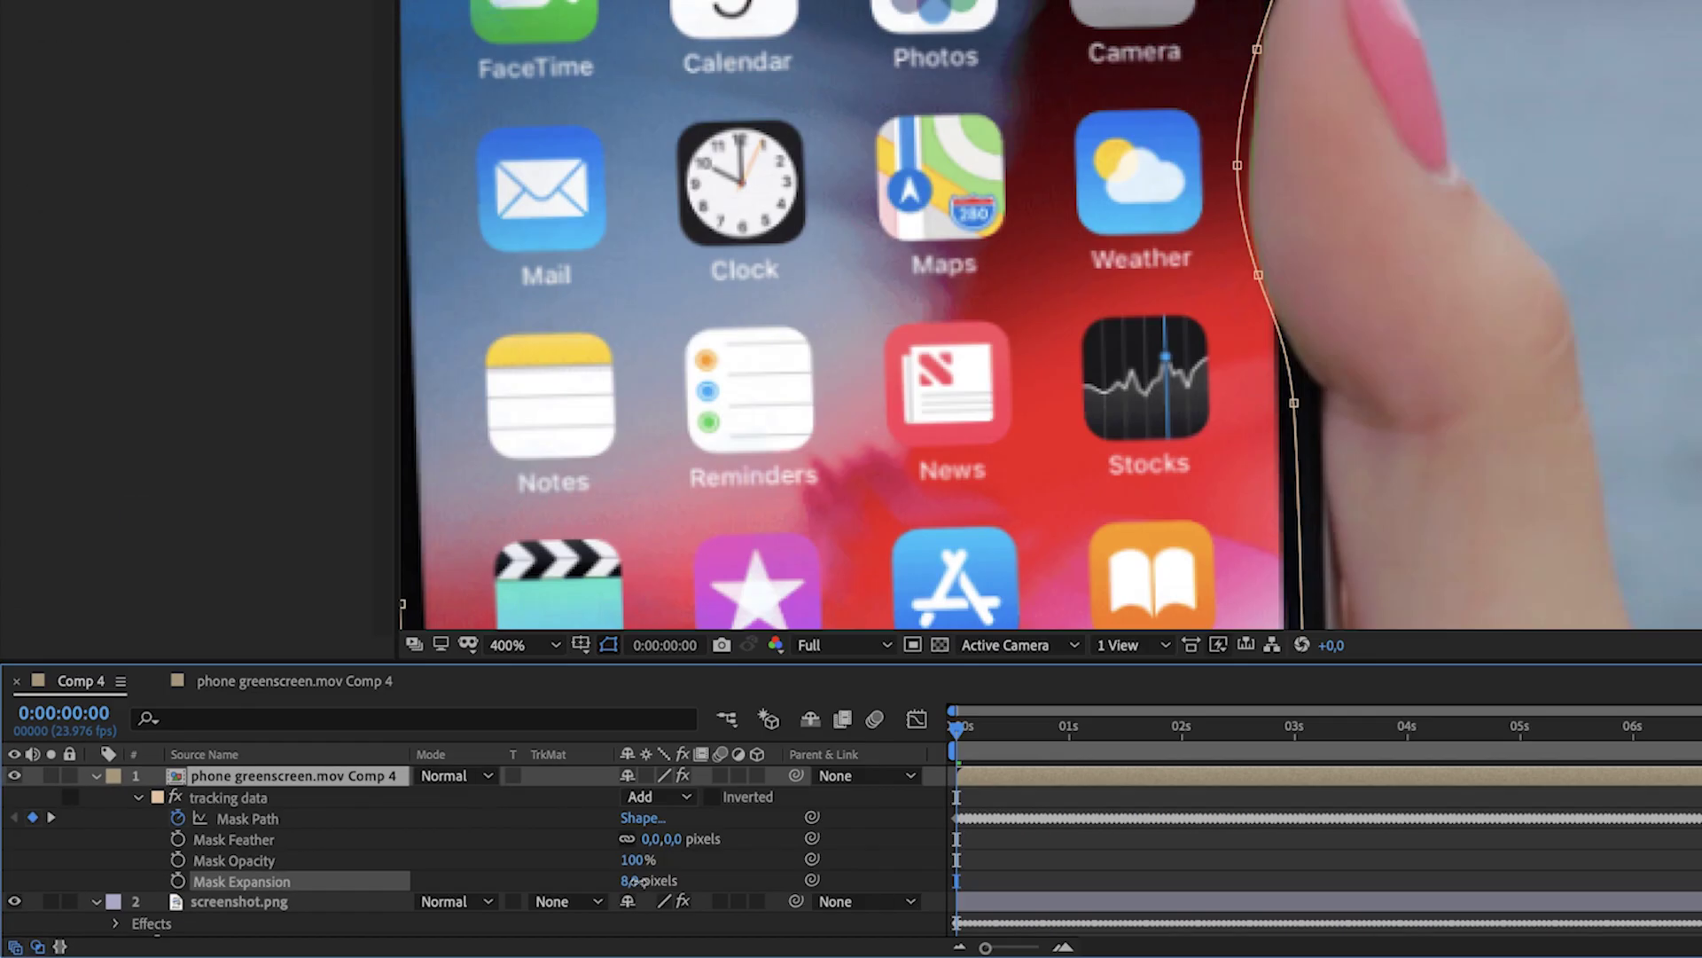
left_click(1030, 834)
left_click_drag(523, 892, 532, 894)
Preview the composite, check the phone in the second half of the clip, and return to the first frame.
scroll(907, 541, "down", 2)
scroll(916, 316, "down", 2)
key("space")
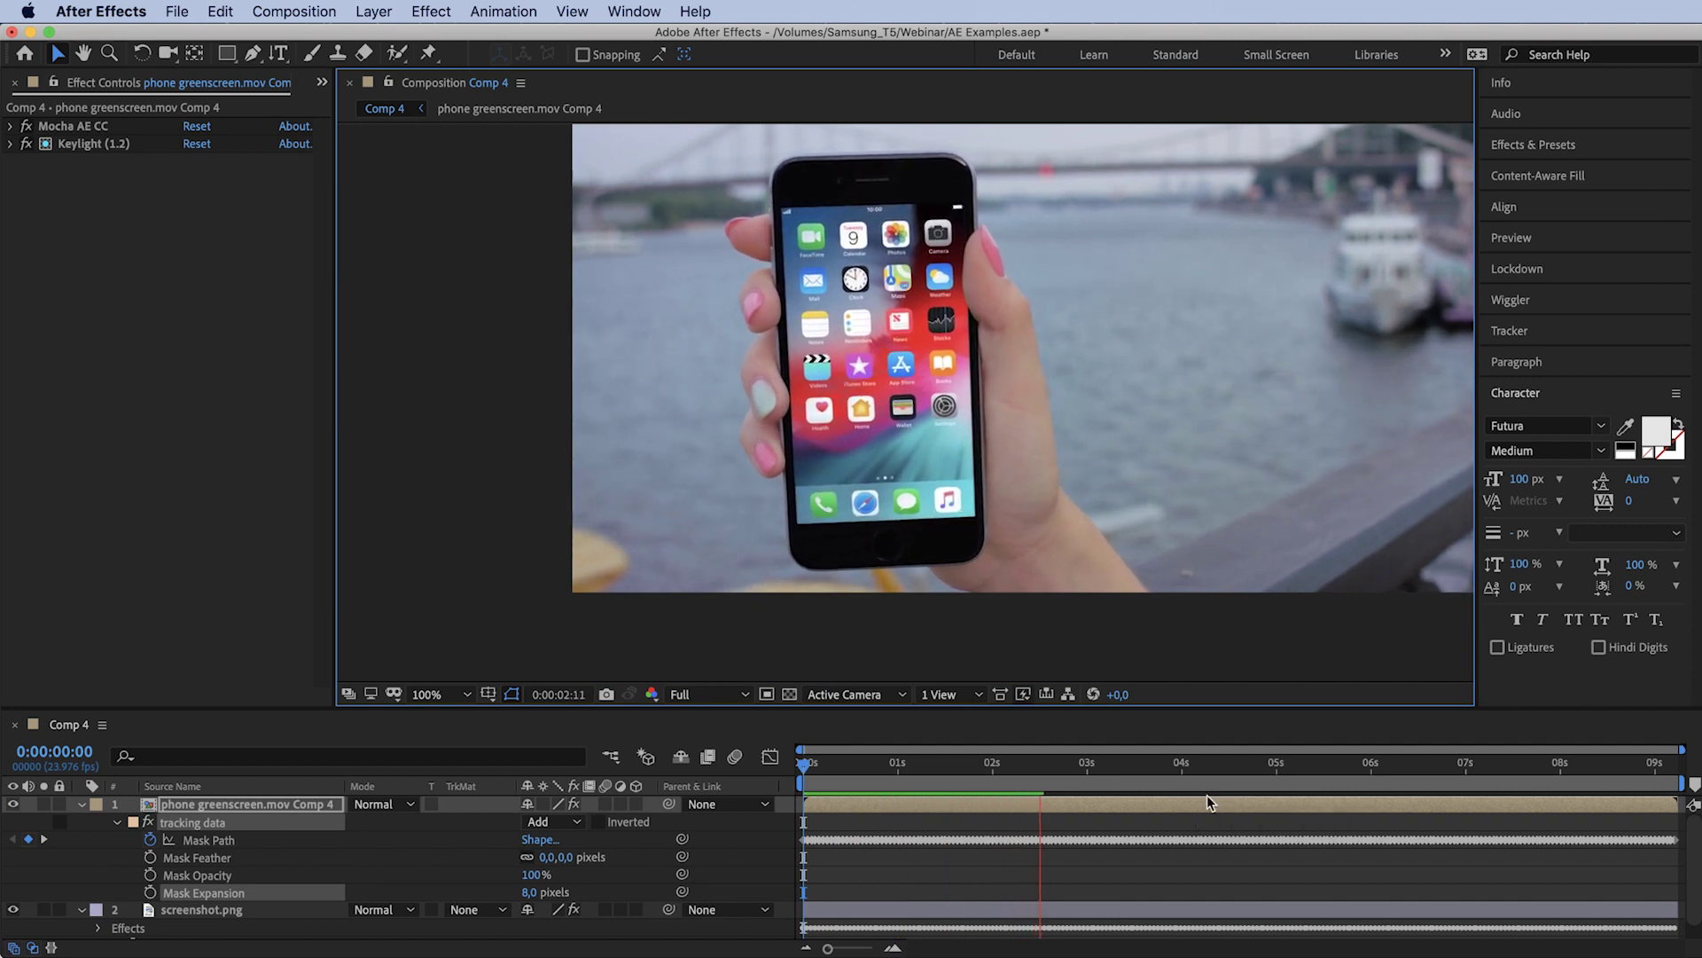
left_click_drag(957, 774, 1511, 790)
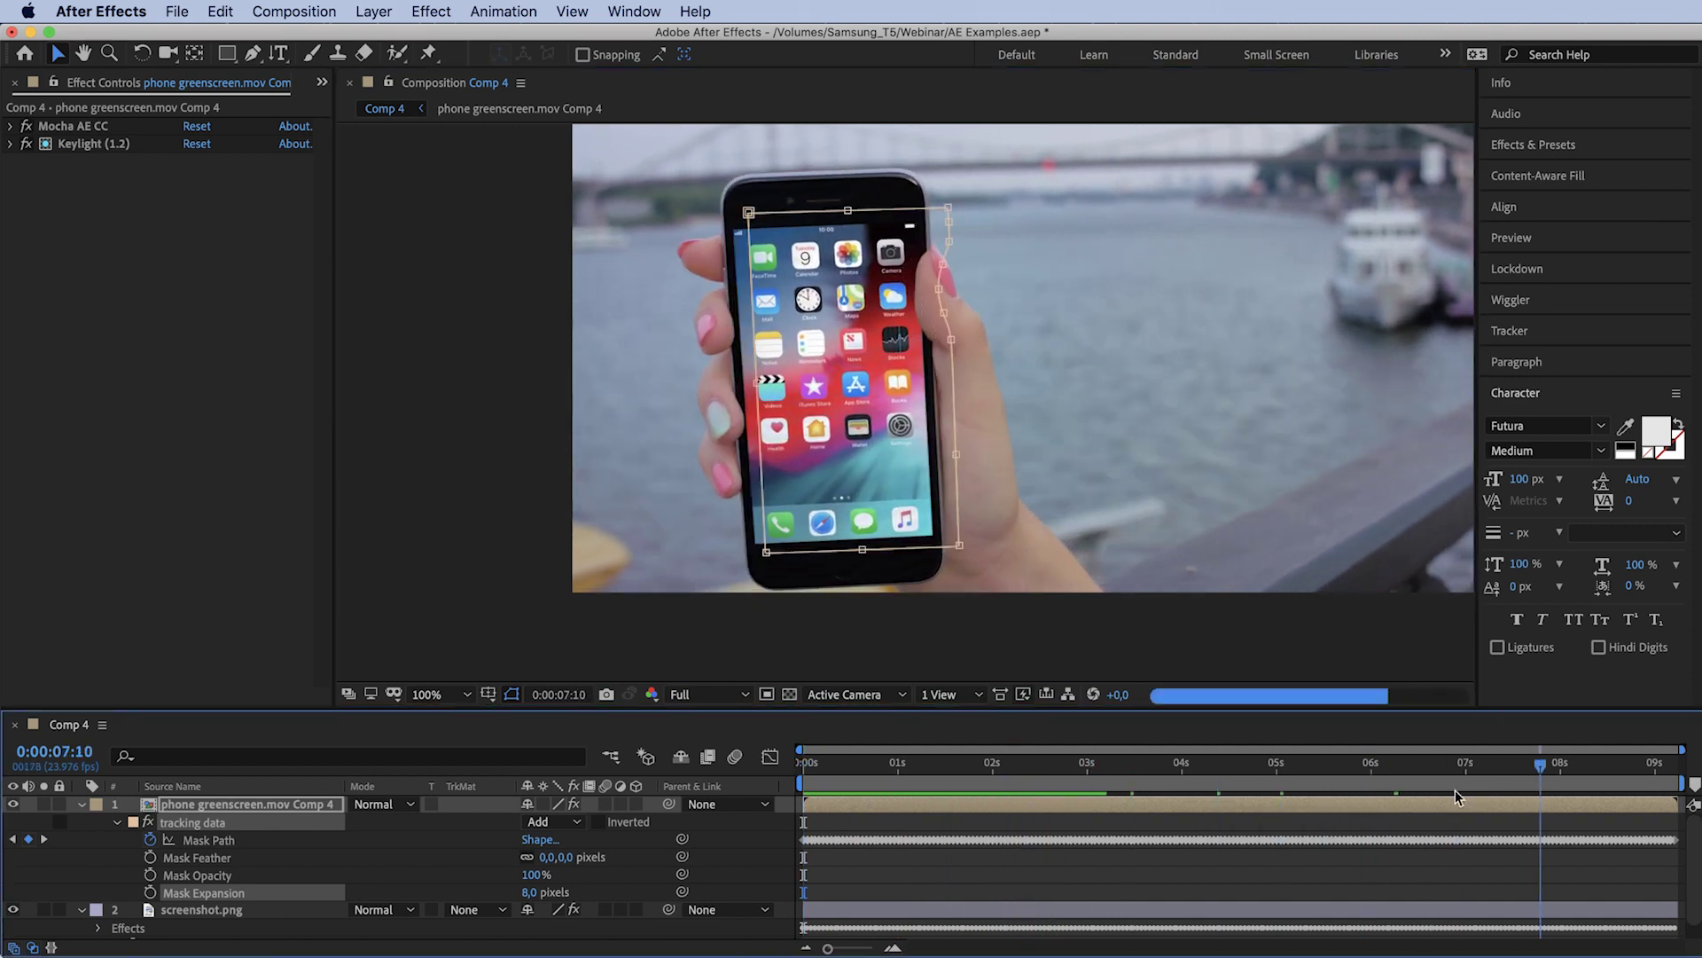
key("Home")
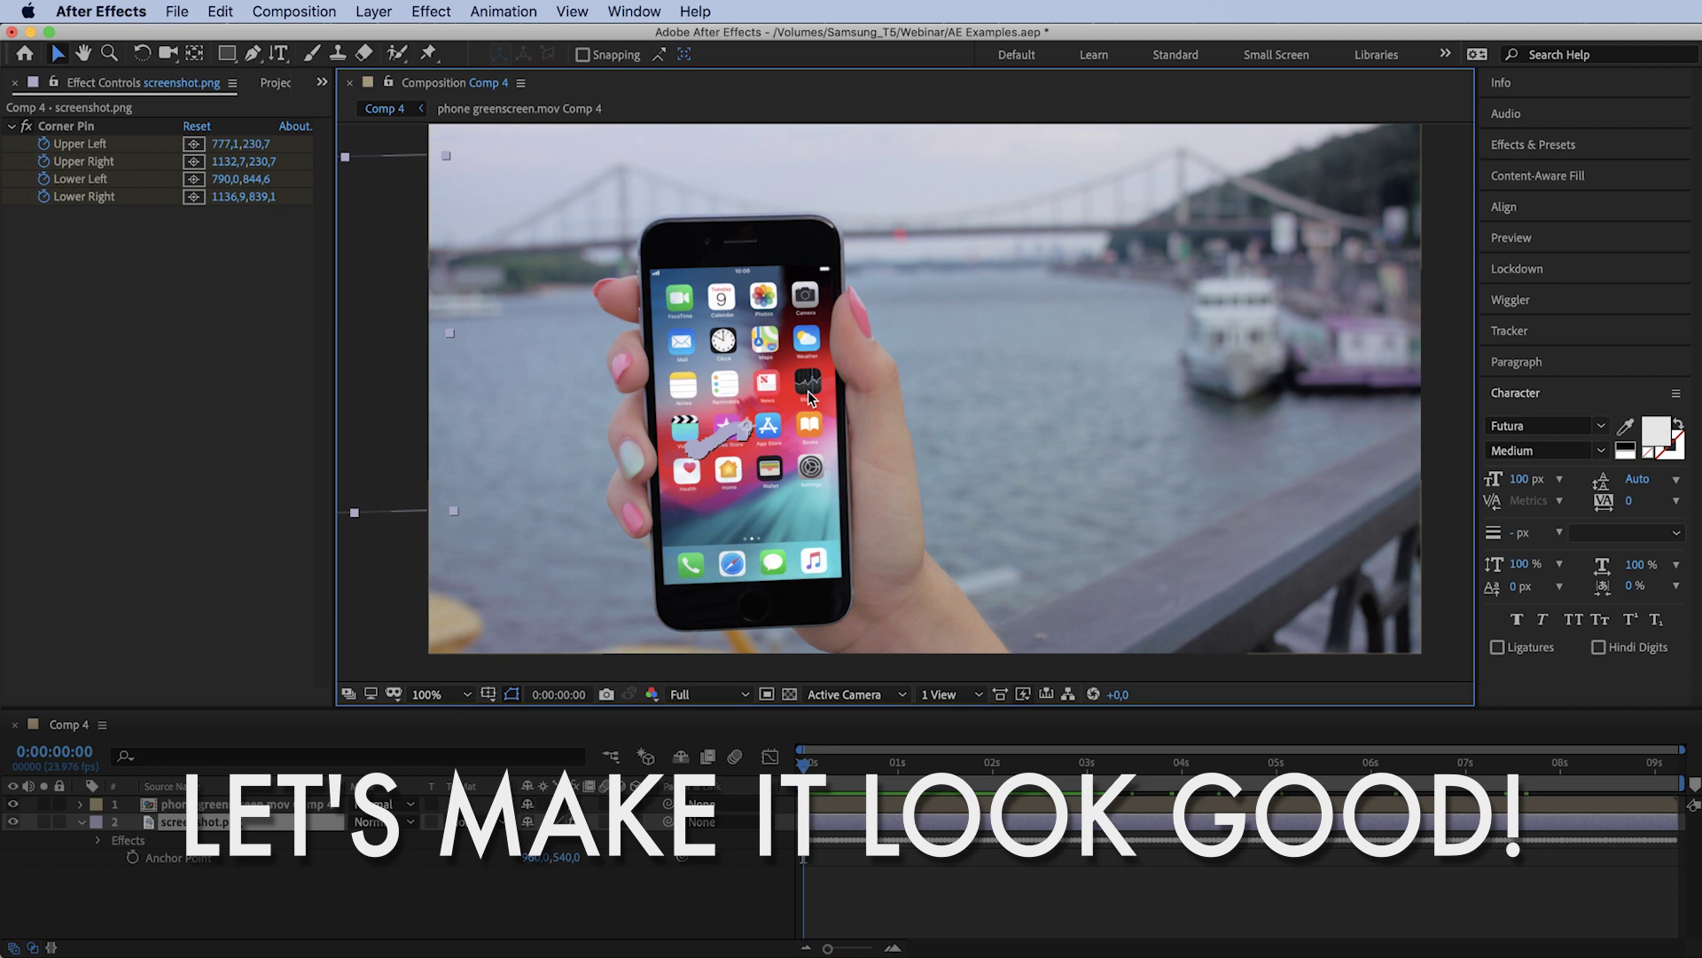
Hide the screenshot.png layer and inspect the keyed display reflections up close over the first second.
scroll(807, 390, "up", 2)
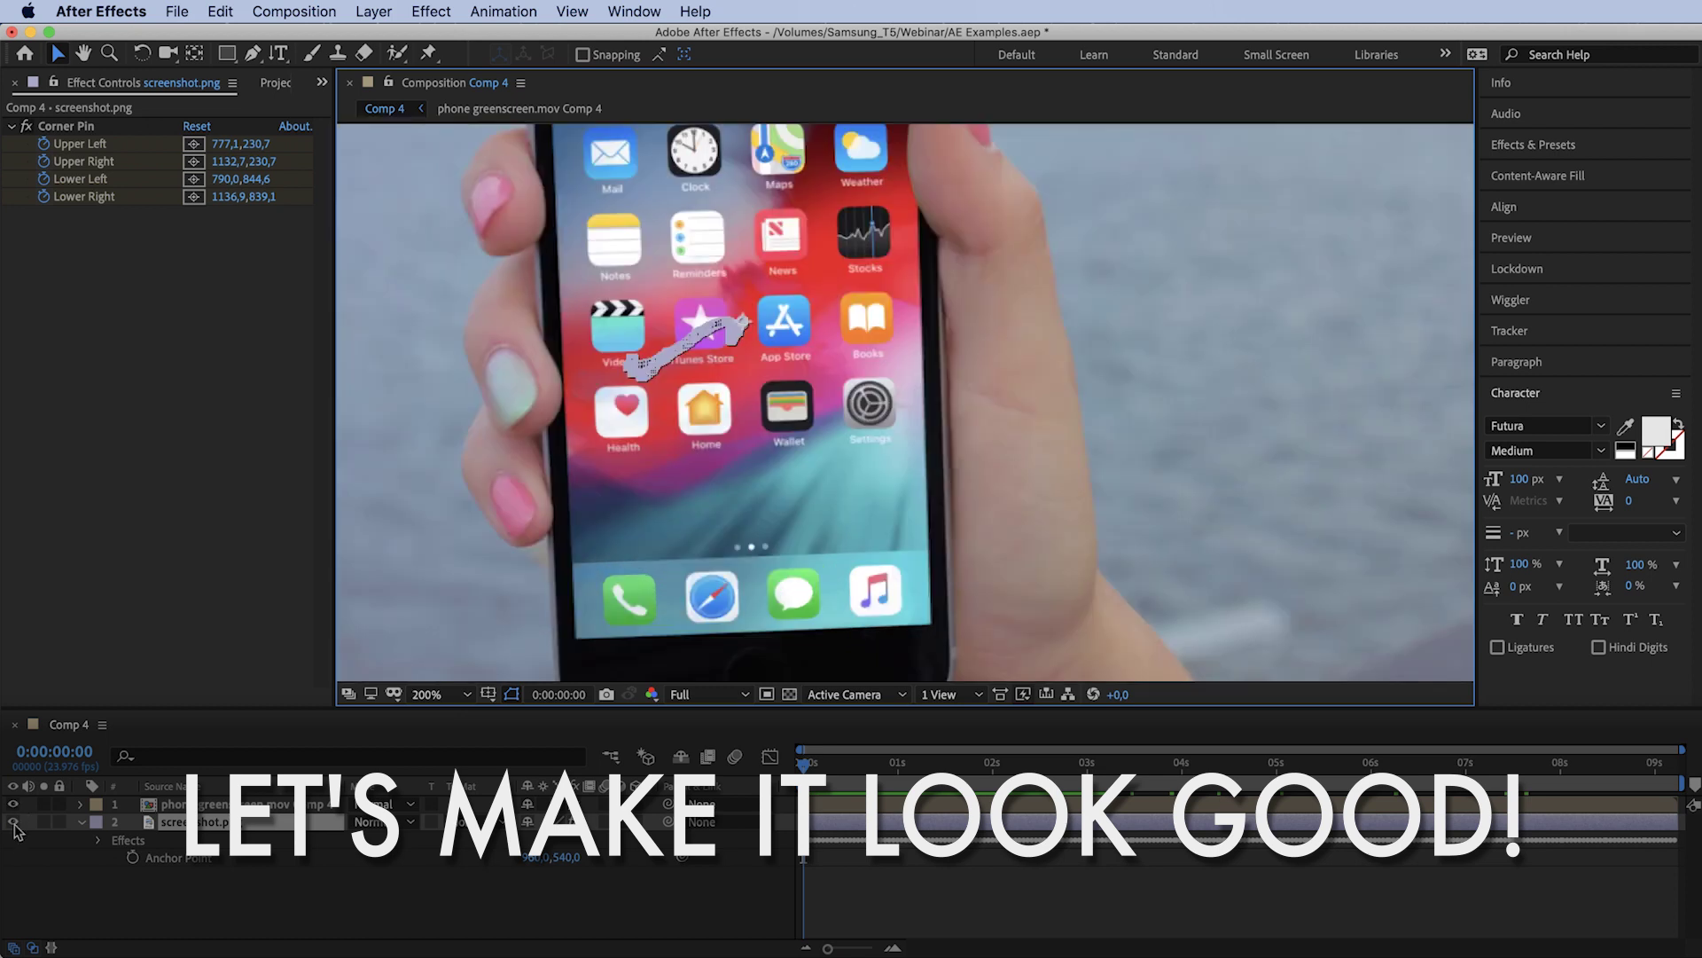
left_click(13, 823)
scroll(927, 460, "up", 1)
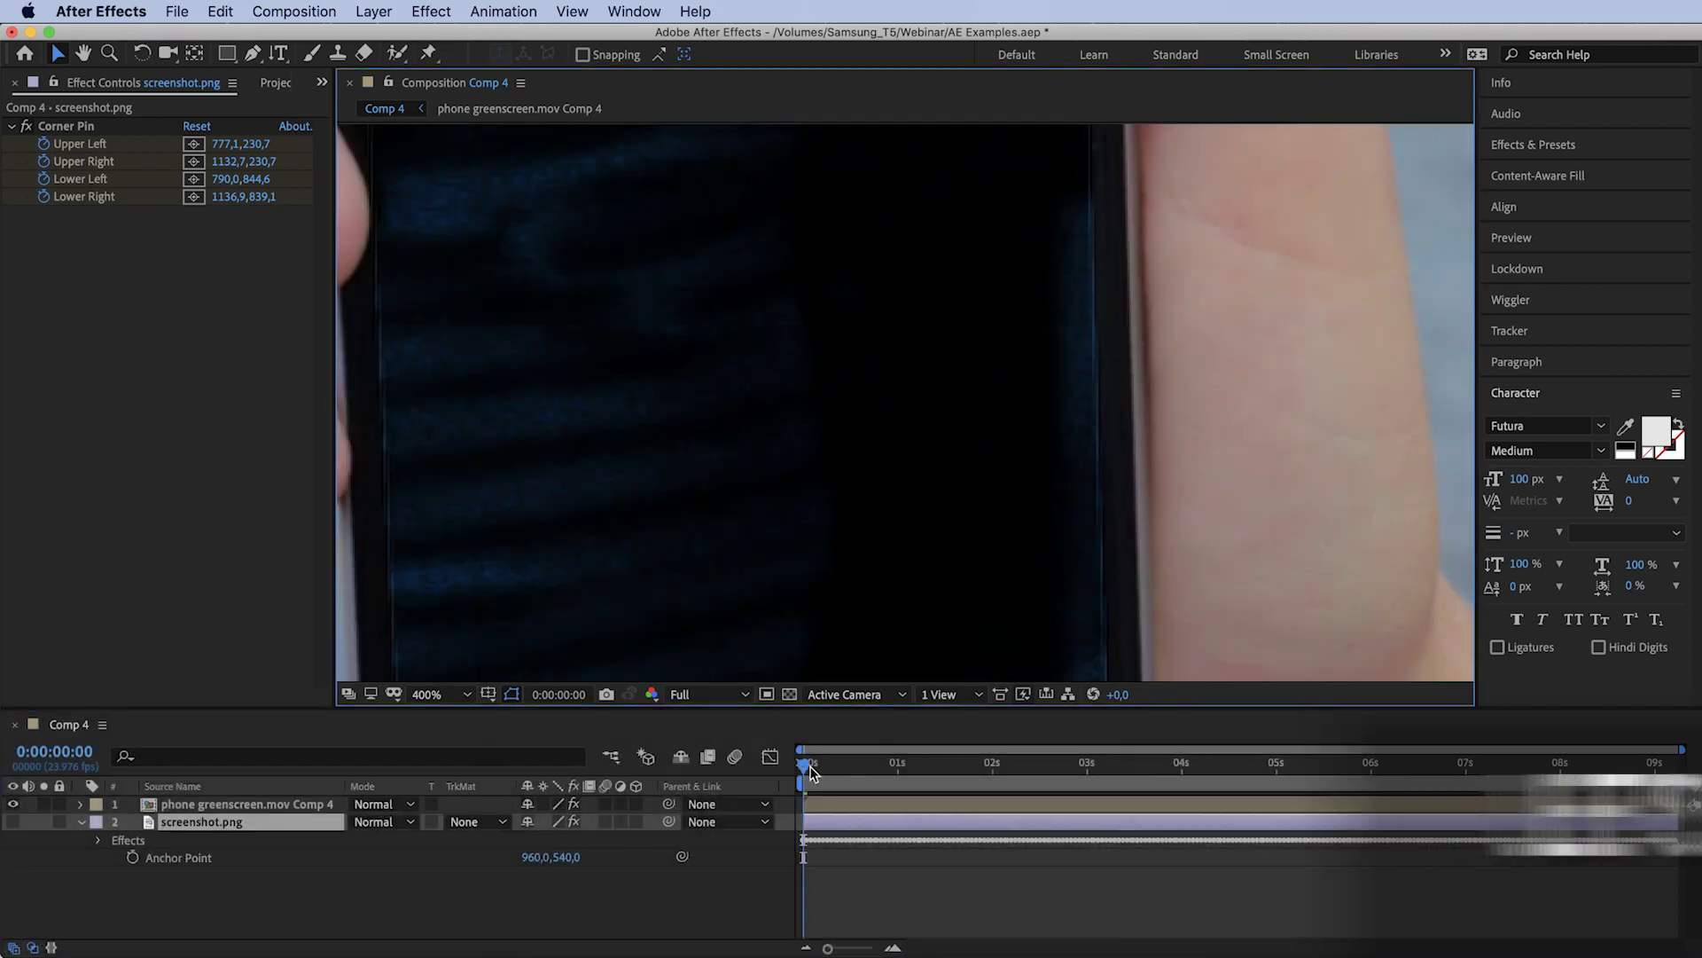
key("space")
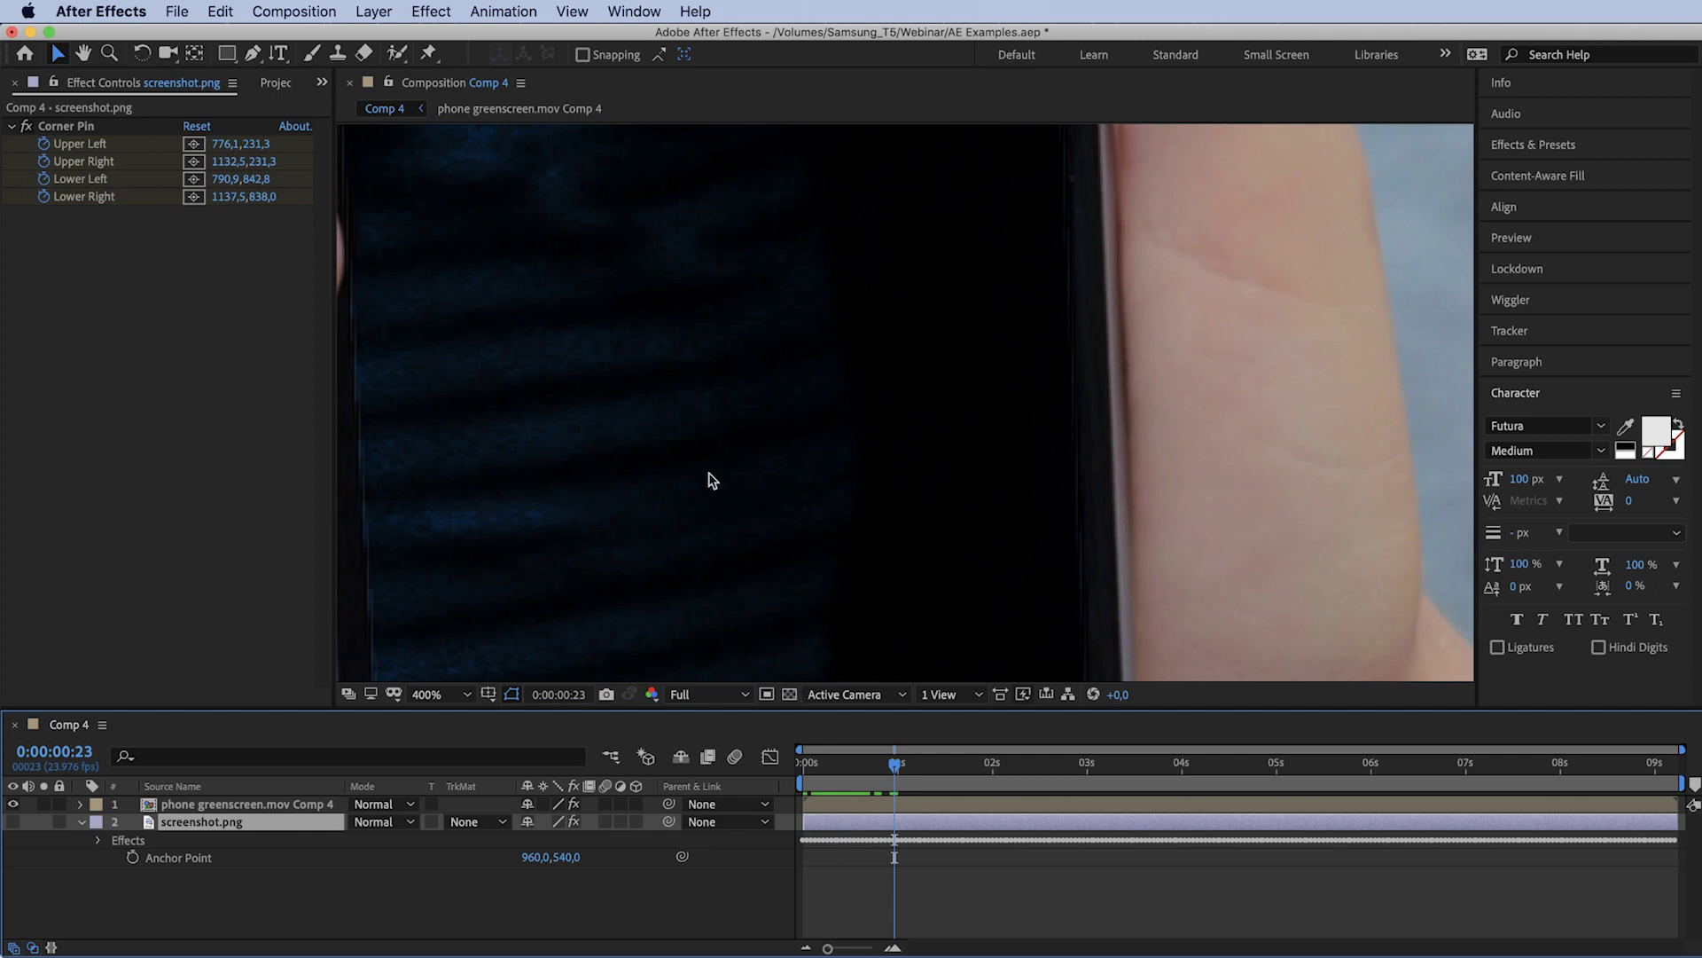
left_click_drag(897, 765, 835, 768)
scroll(701, 386, "left", 3)
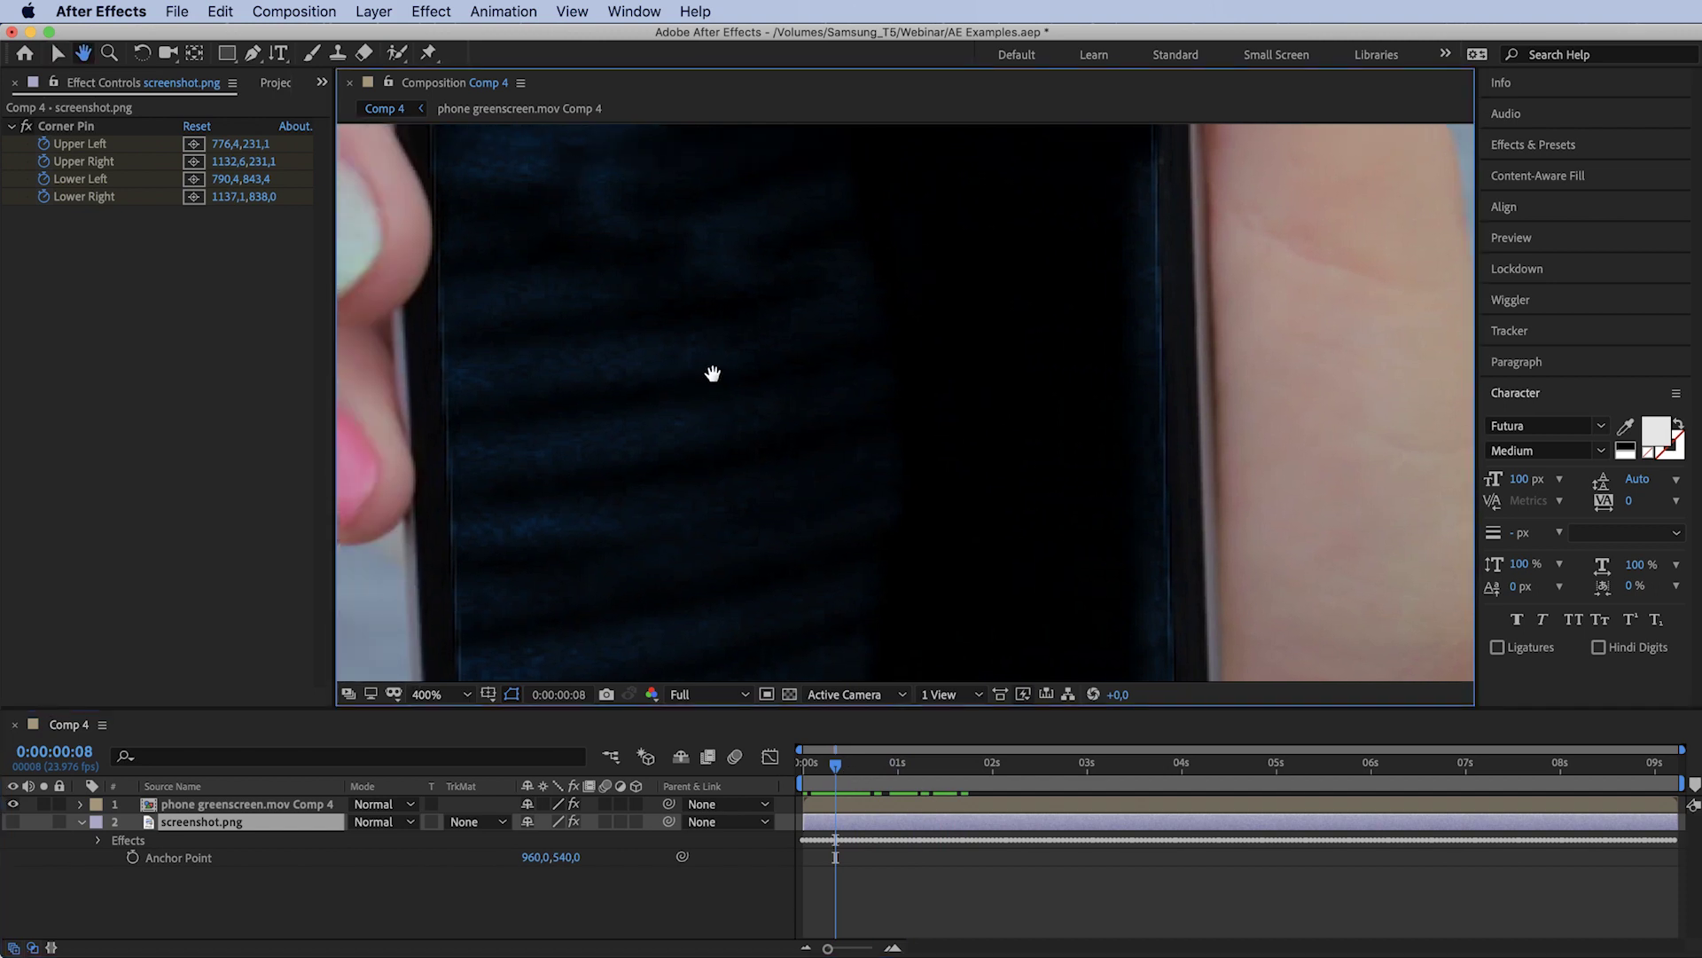
Set Keylight's Screen Softness to 3.9 on the phone greenscreen precomp and make the screenshot.png layer visible again.
left_click(215, 798)
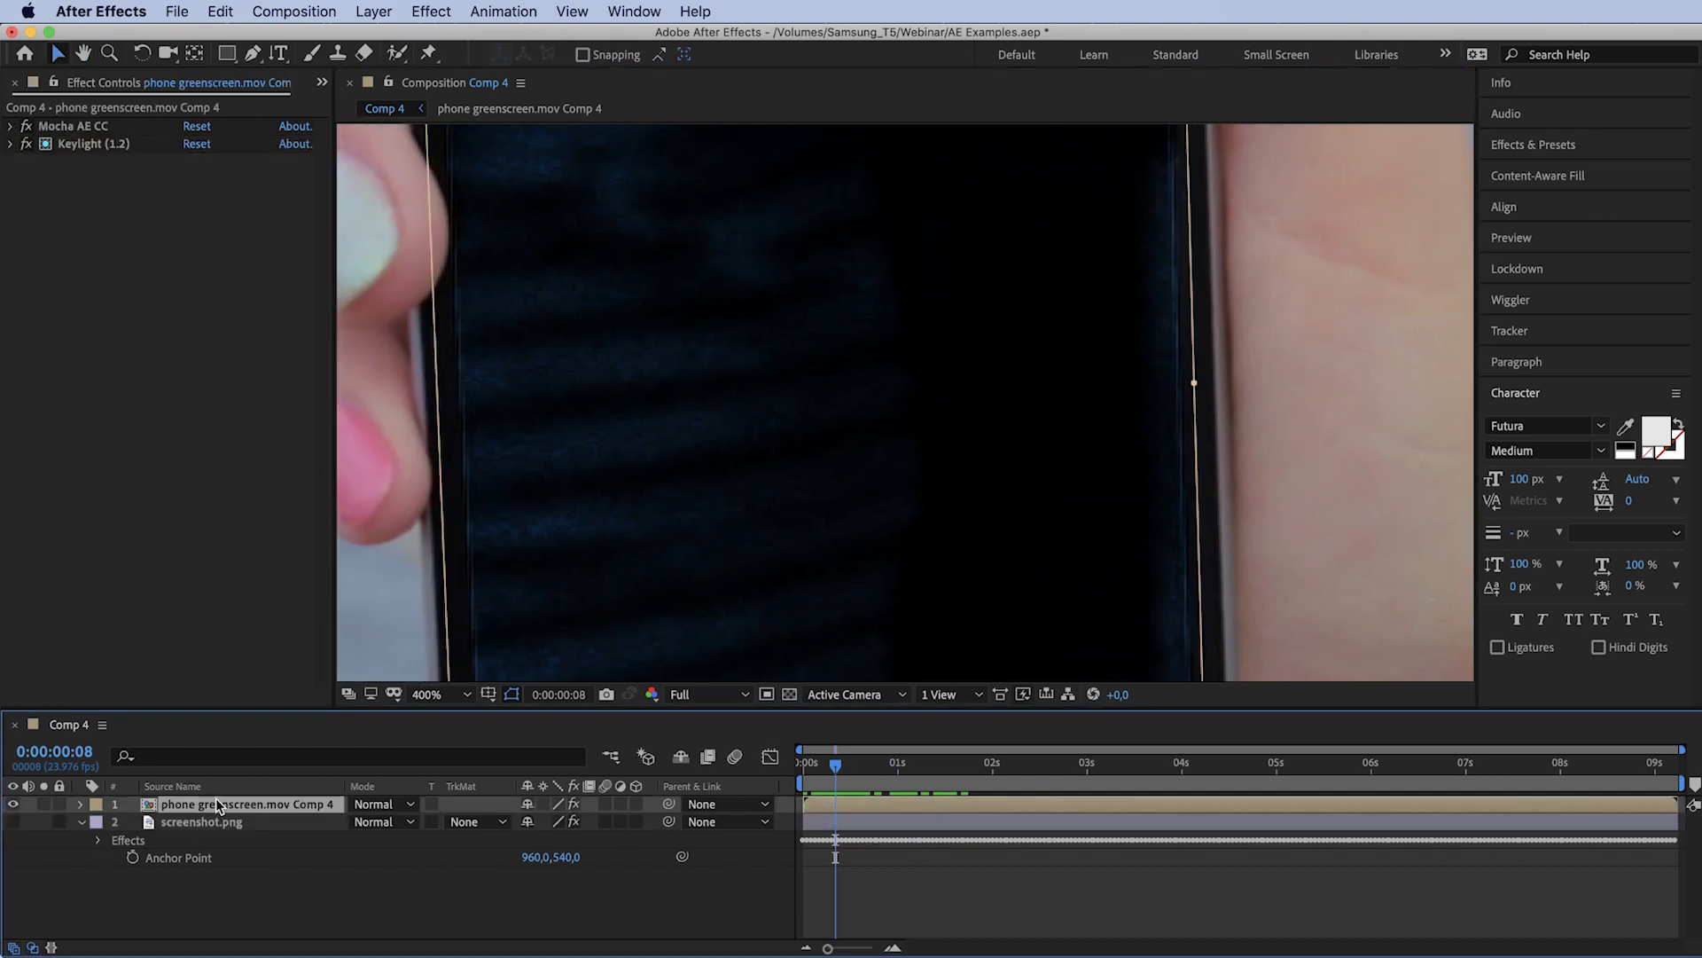
left_click(11, 144)
left_click(27, 398)
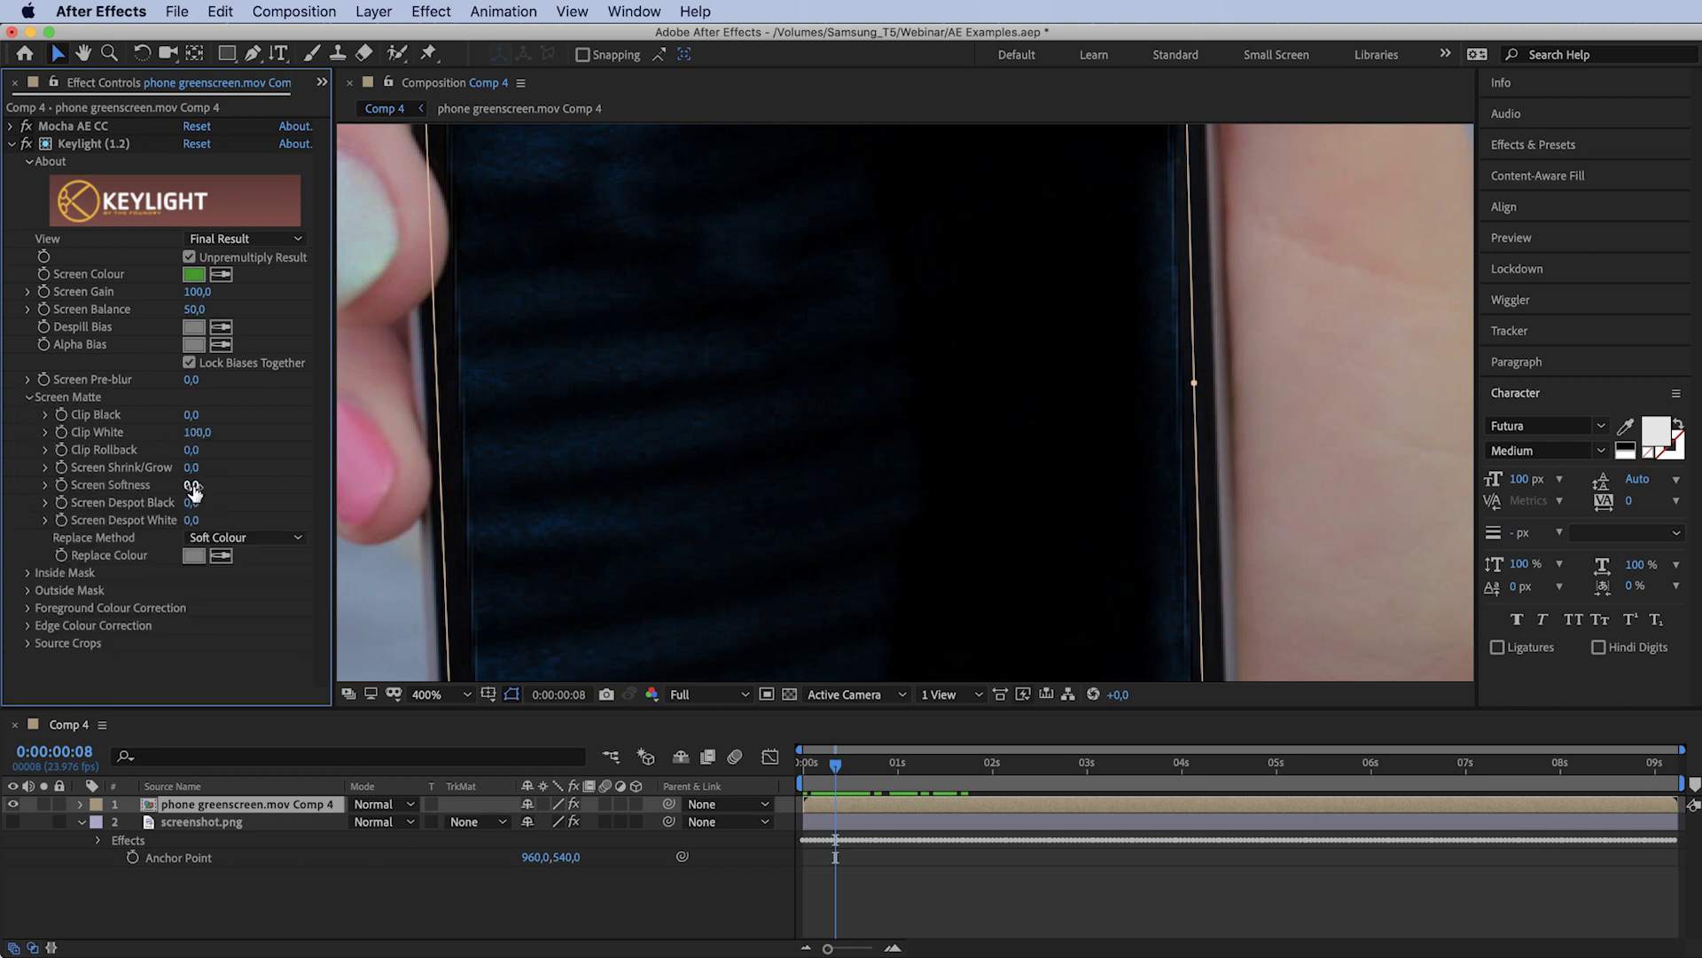
left_click_drag(193, 490, 199, 485)
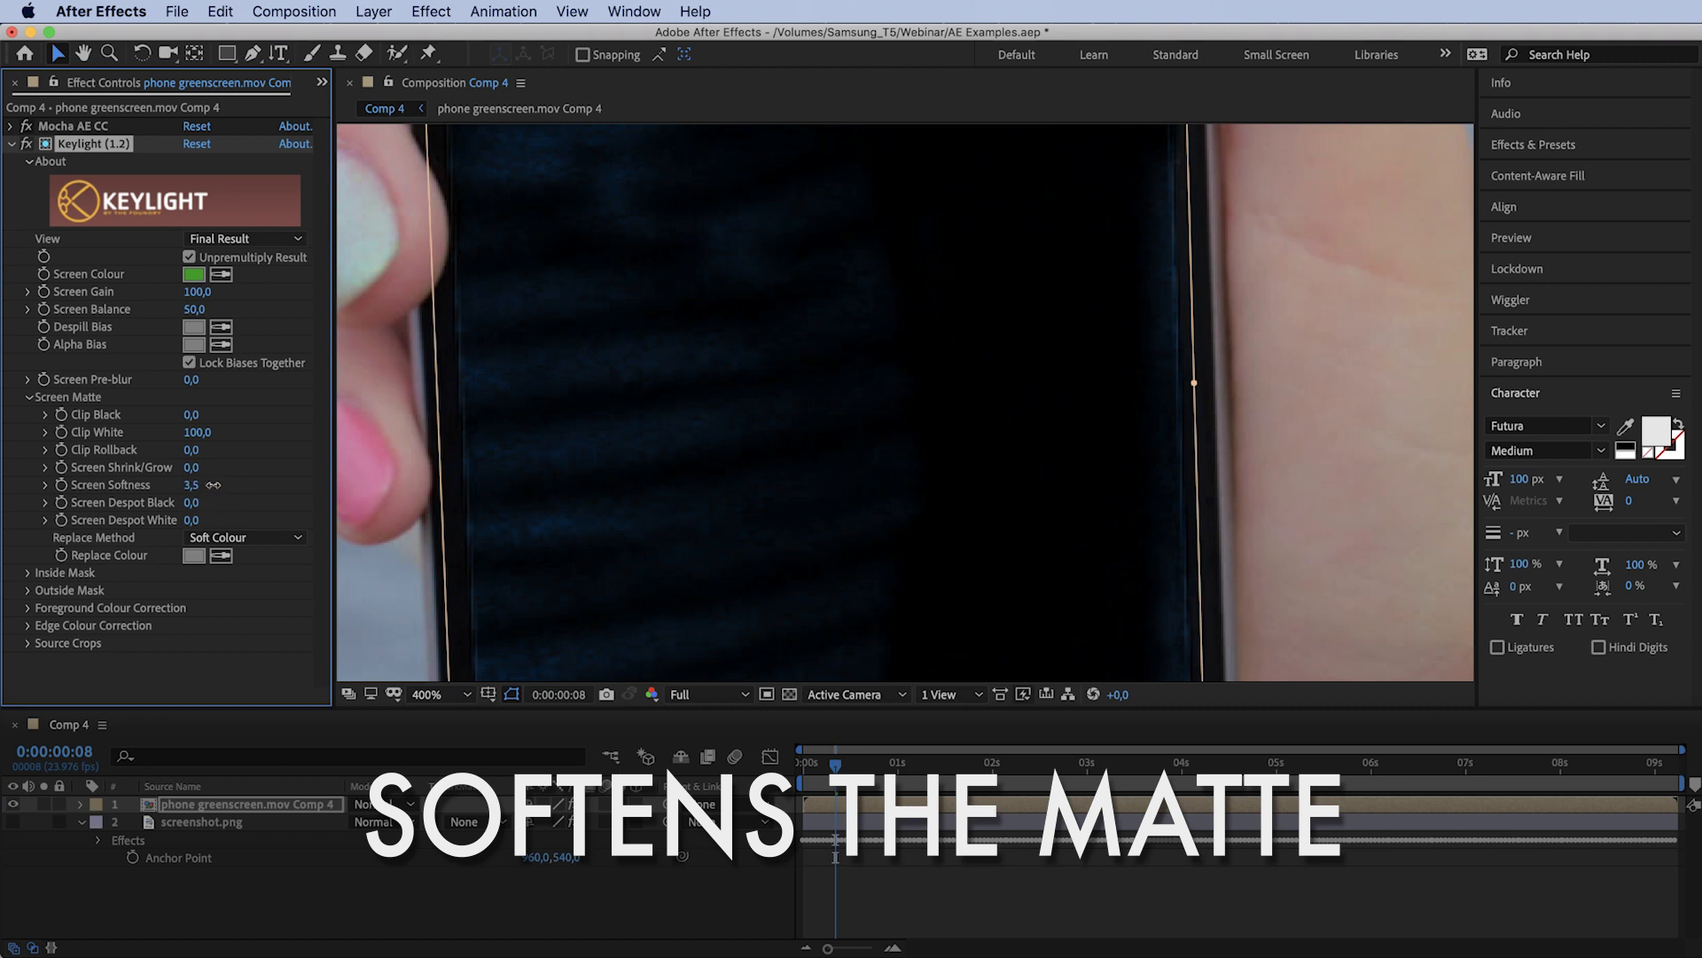
left_click_drag(214, 486, 222, 486)
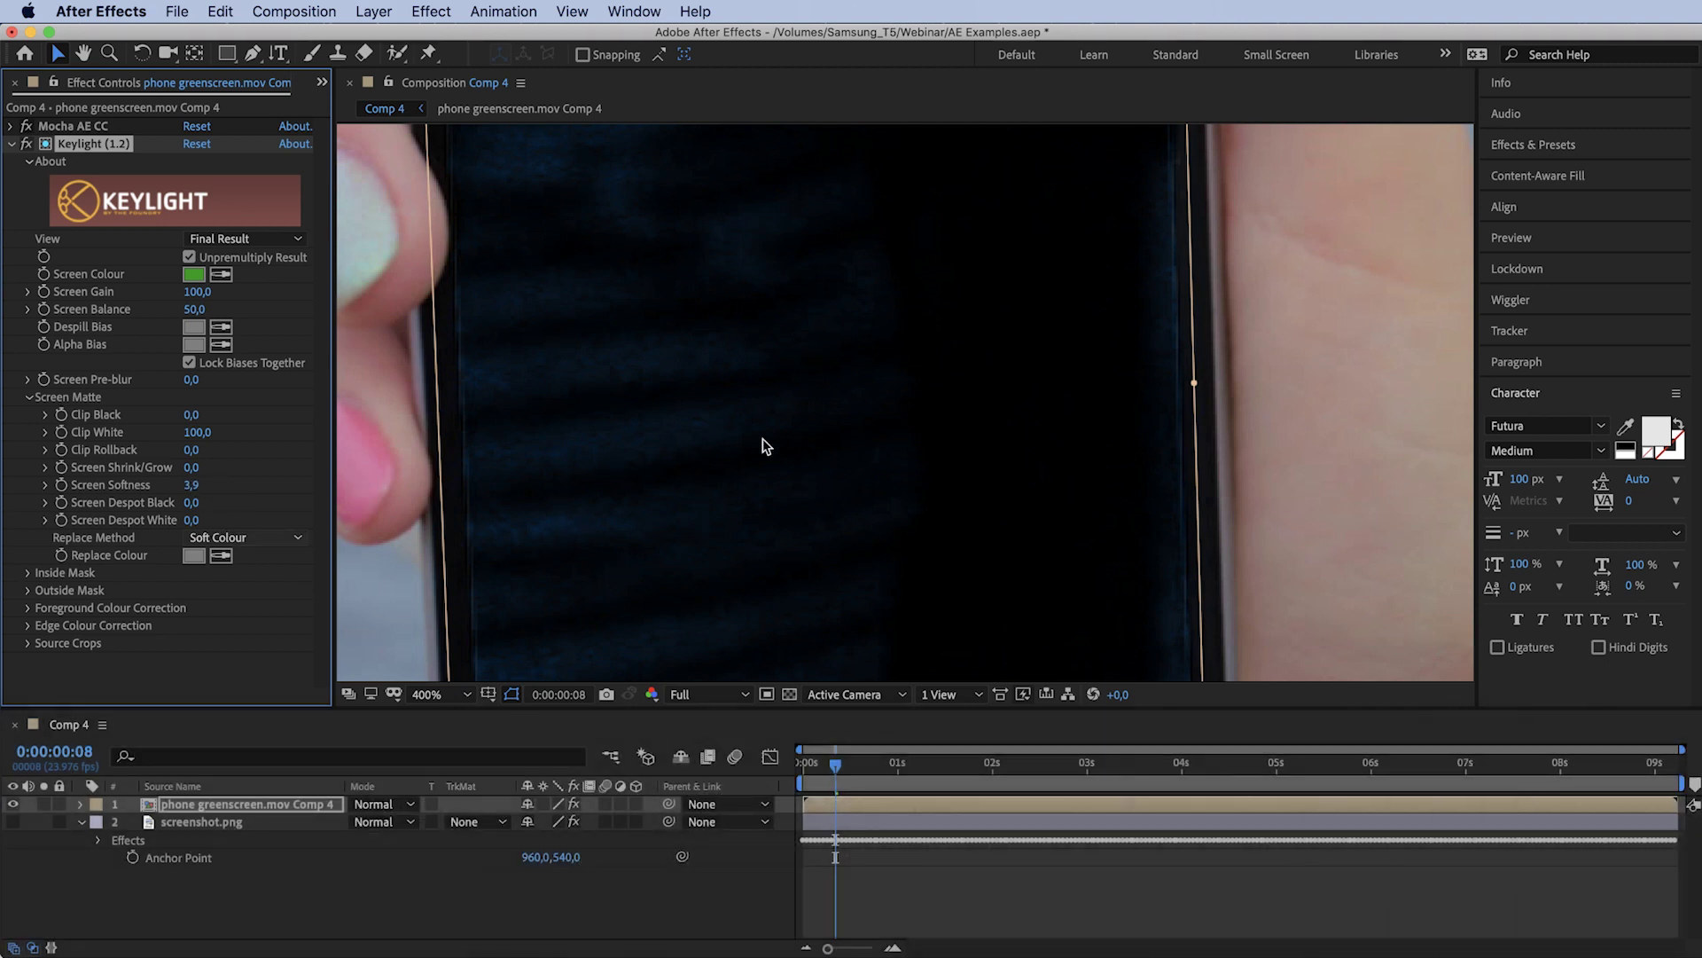
left_click(12, 822)
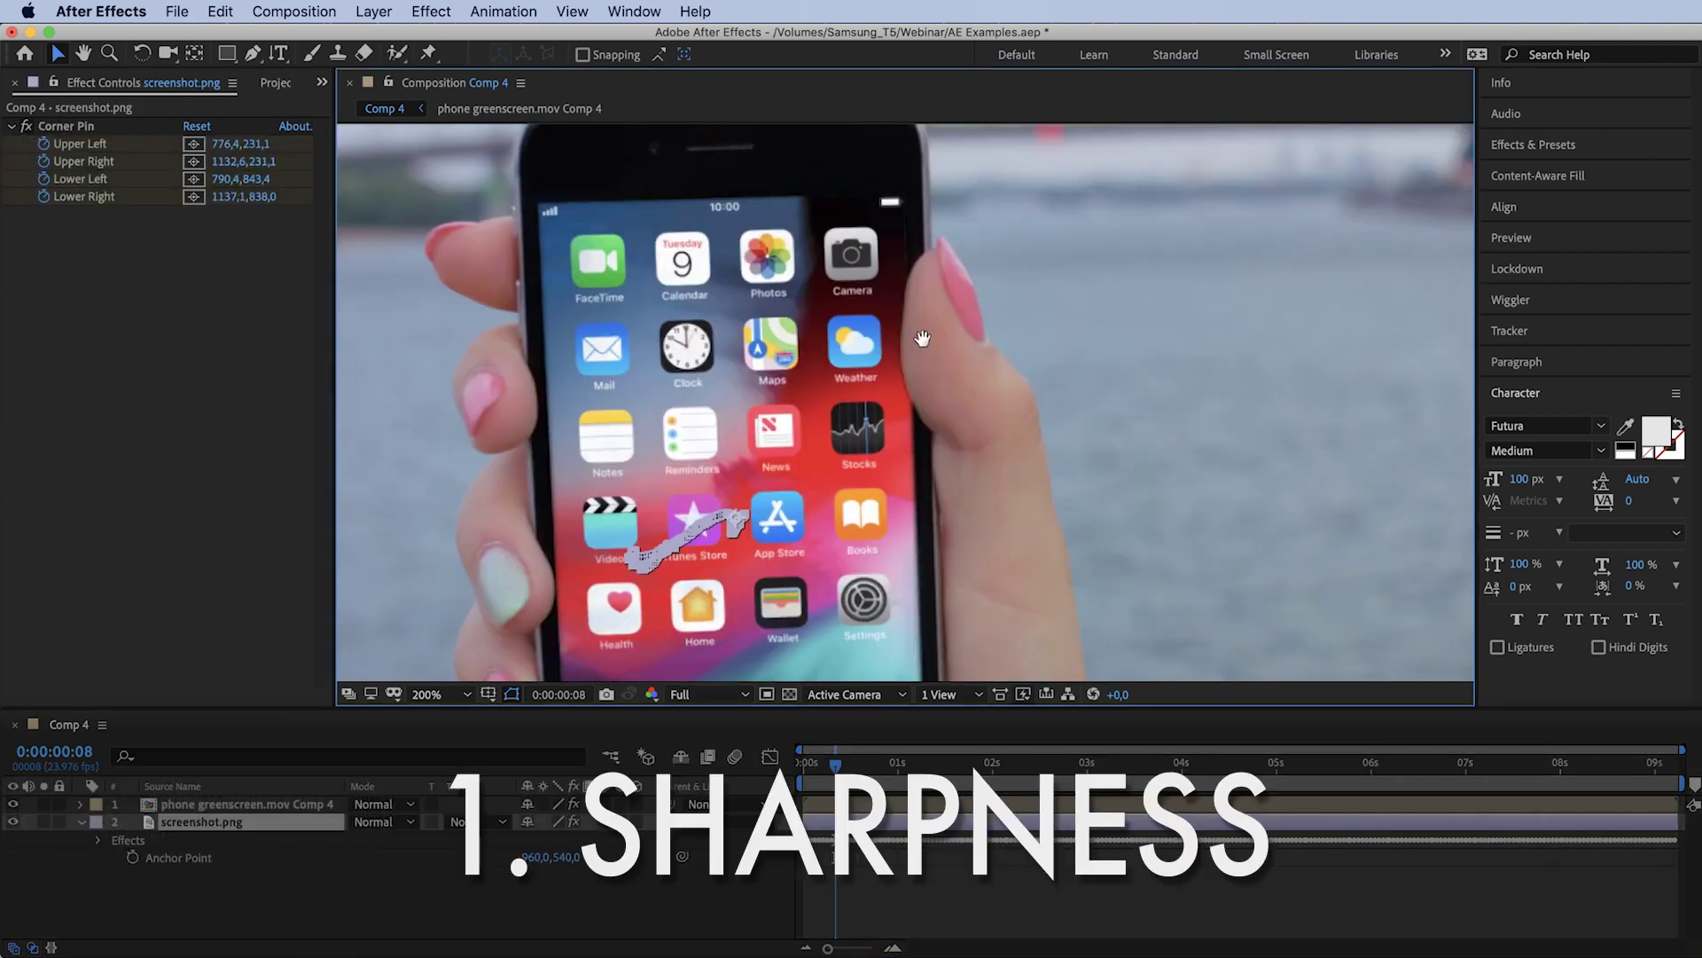
Apply Gaussian Blur to the screenshot.png layer with a Blurriness of 2.
left_click_drag(922, 338, 956, 421)
scroll(905, 447, "down", 2)
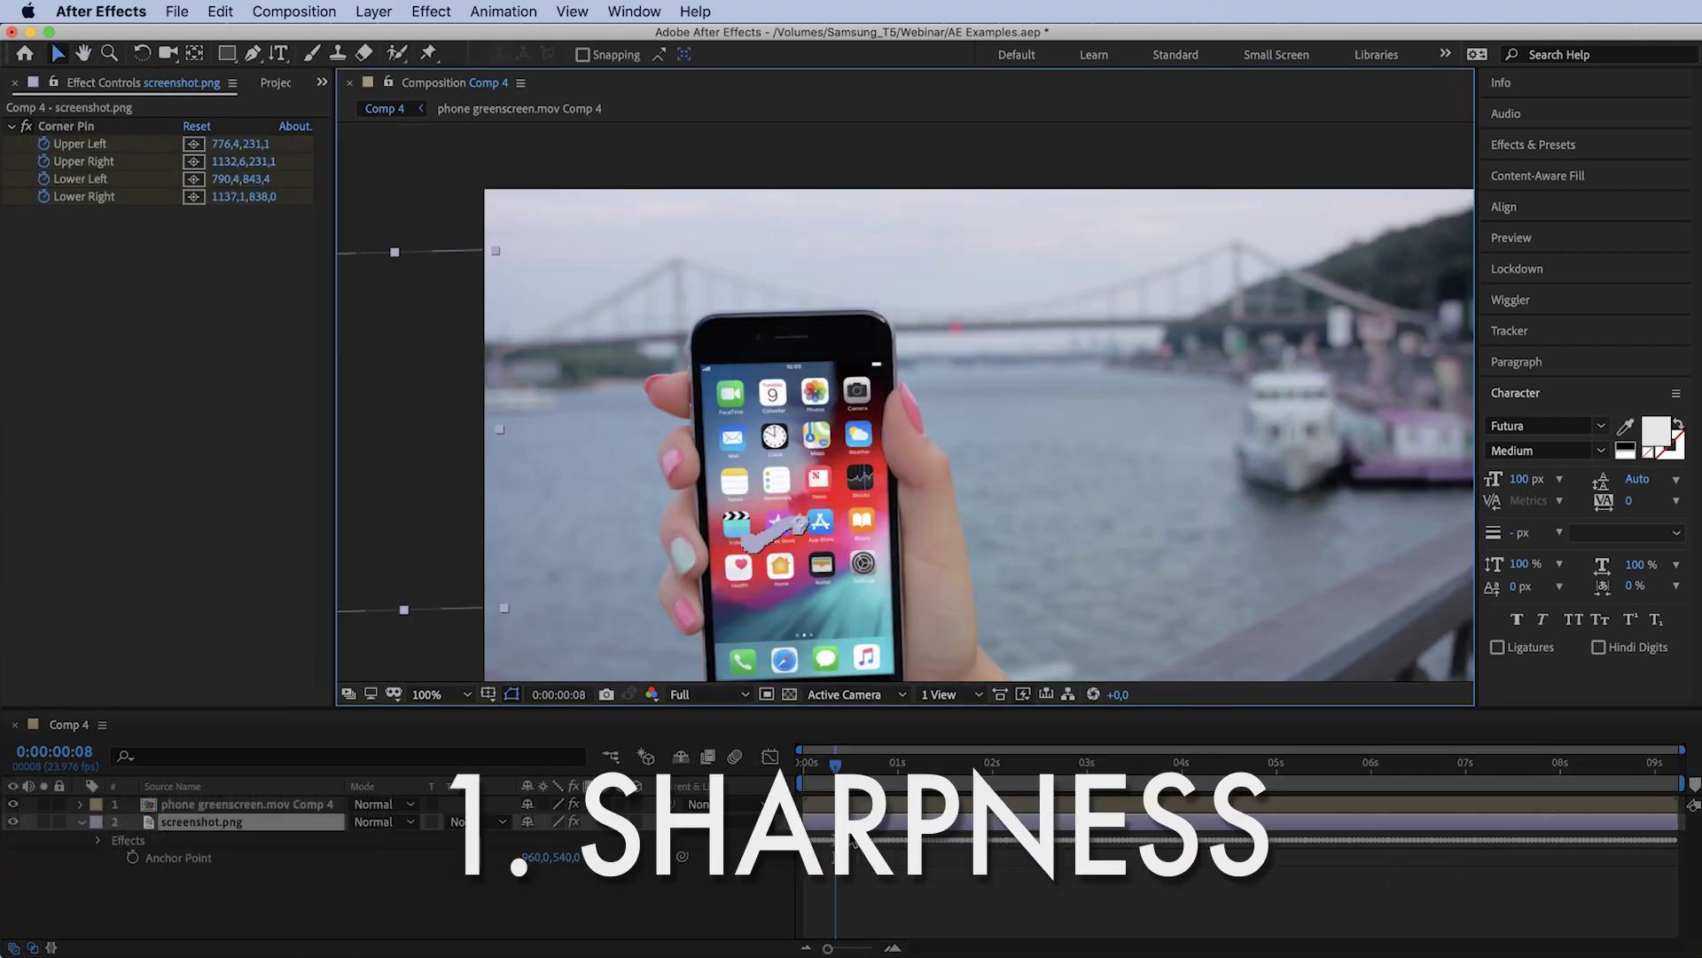
key("ctrl+space")
type("gau")
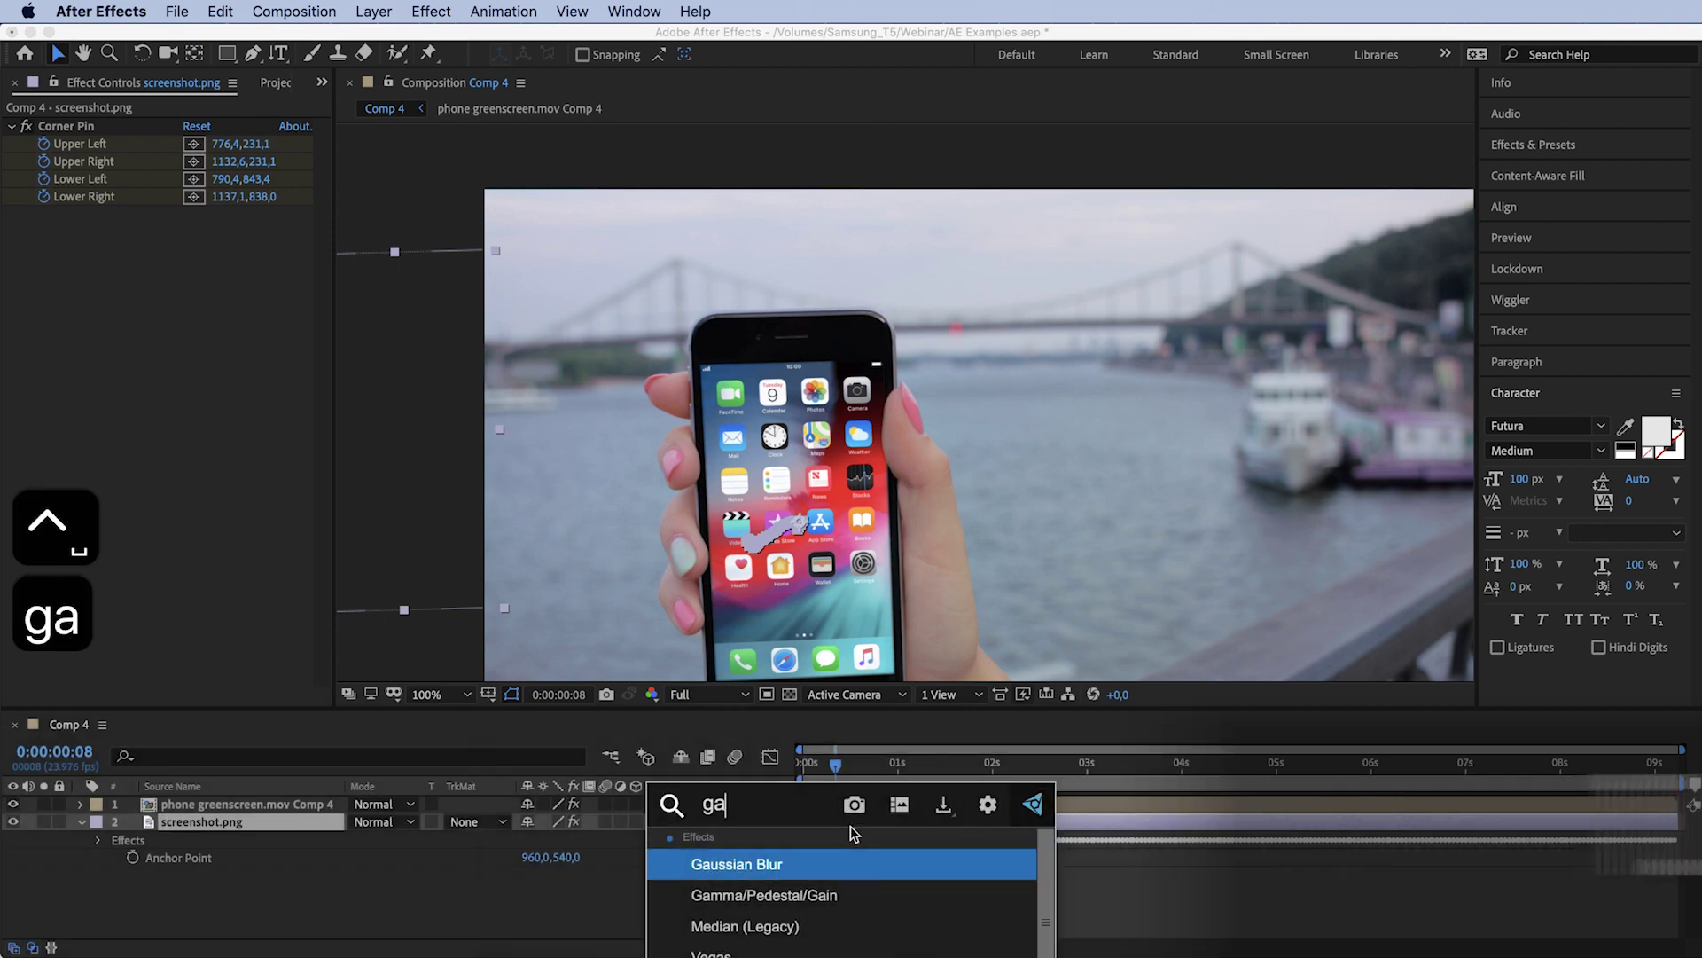
key("Return")
scroll(904, 404, "up", 4)
left_click_drag(783, 400, 860, 311)
scroll(913, 395, "down", 2)
key("v")
left_click(190, 231)
type("02")
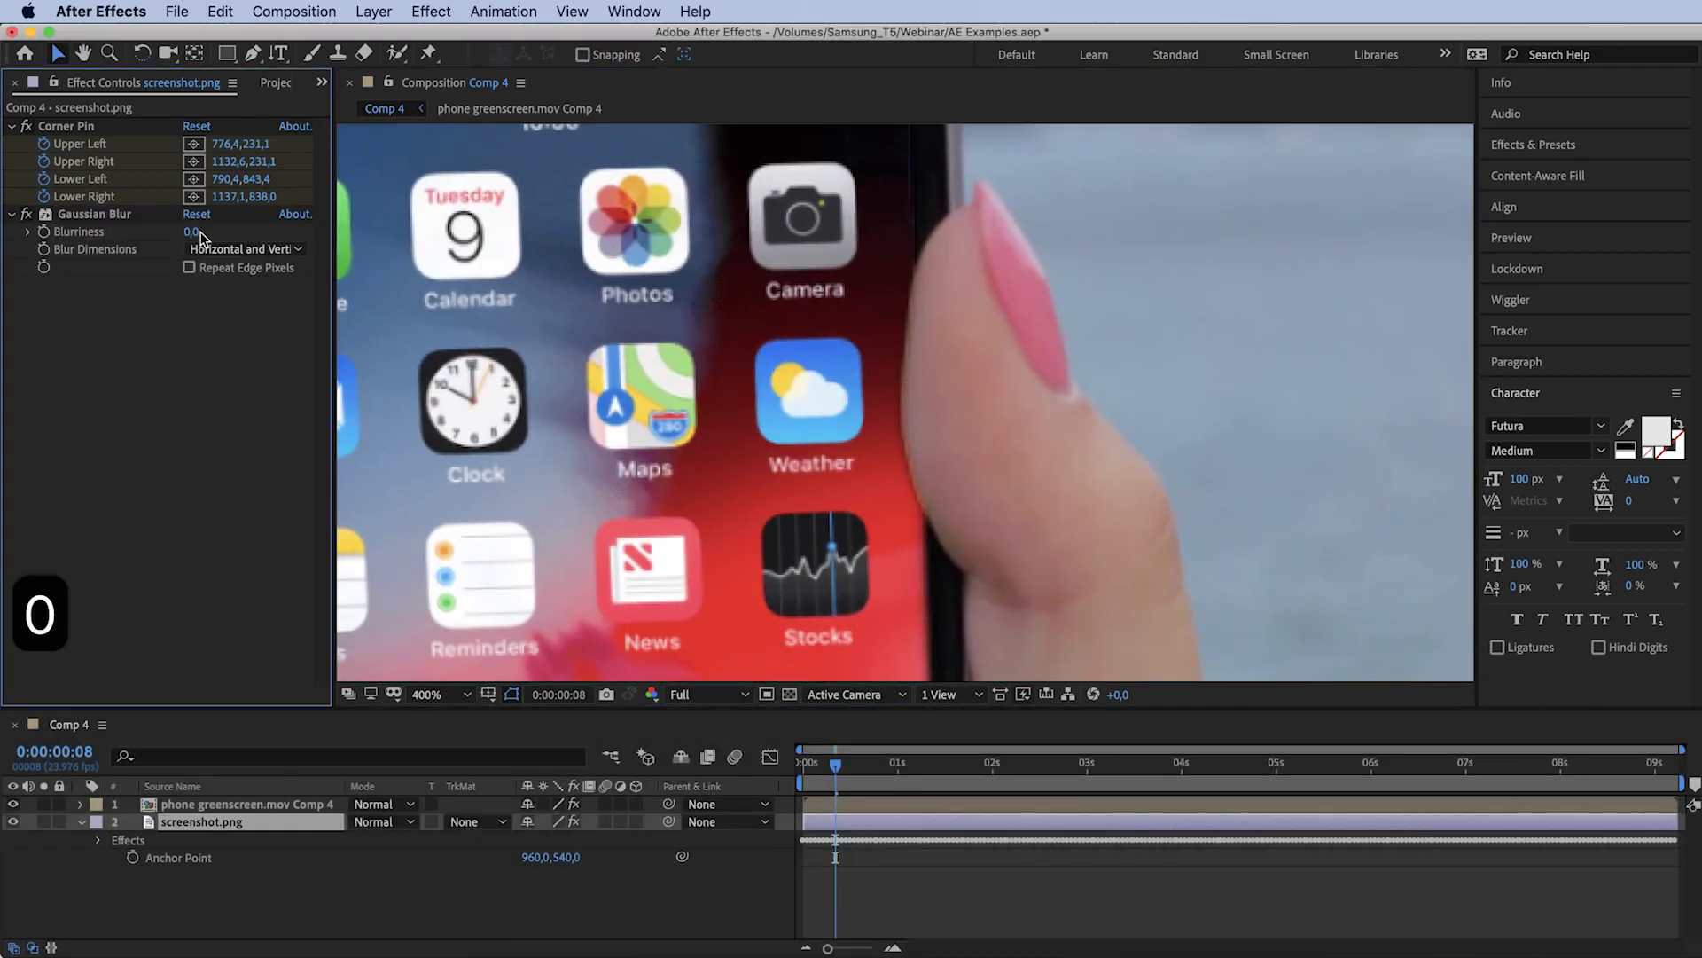
left_click(204, 381)
Compare the sharpness of the blurred app icons with the hand and phone edges at several magnifications.
scroll(927, 413, "down", 5)
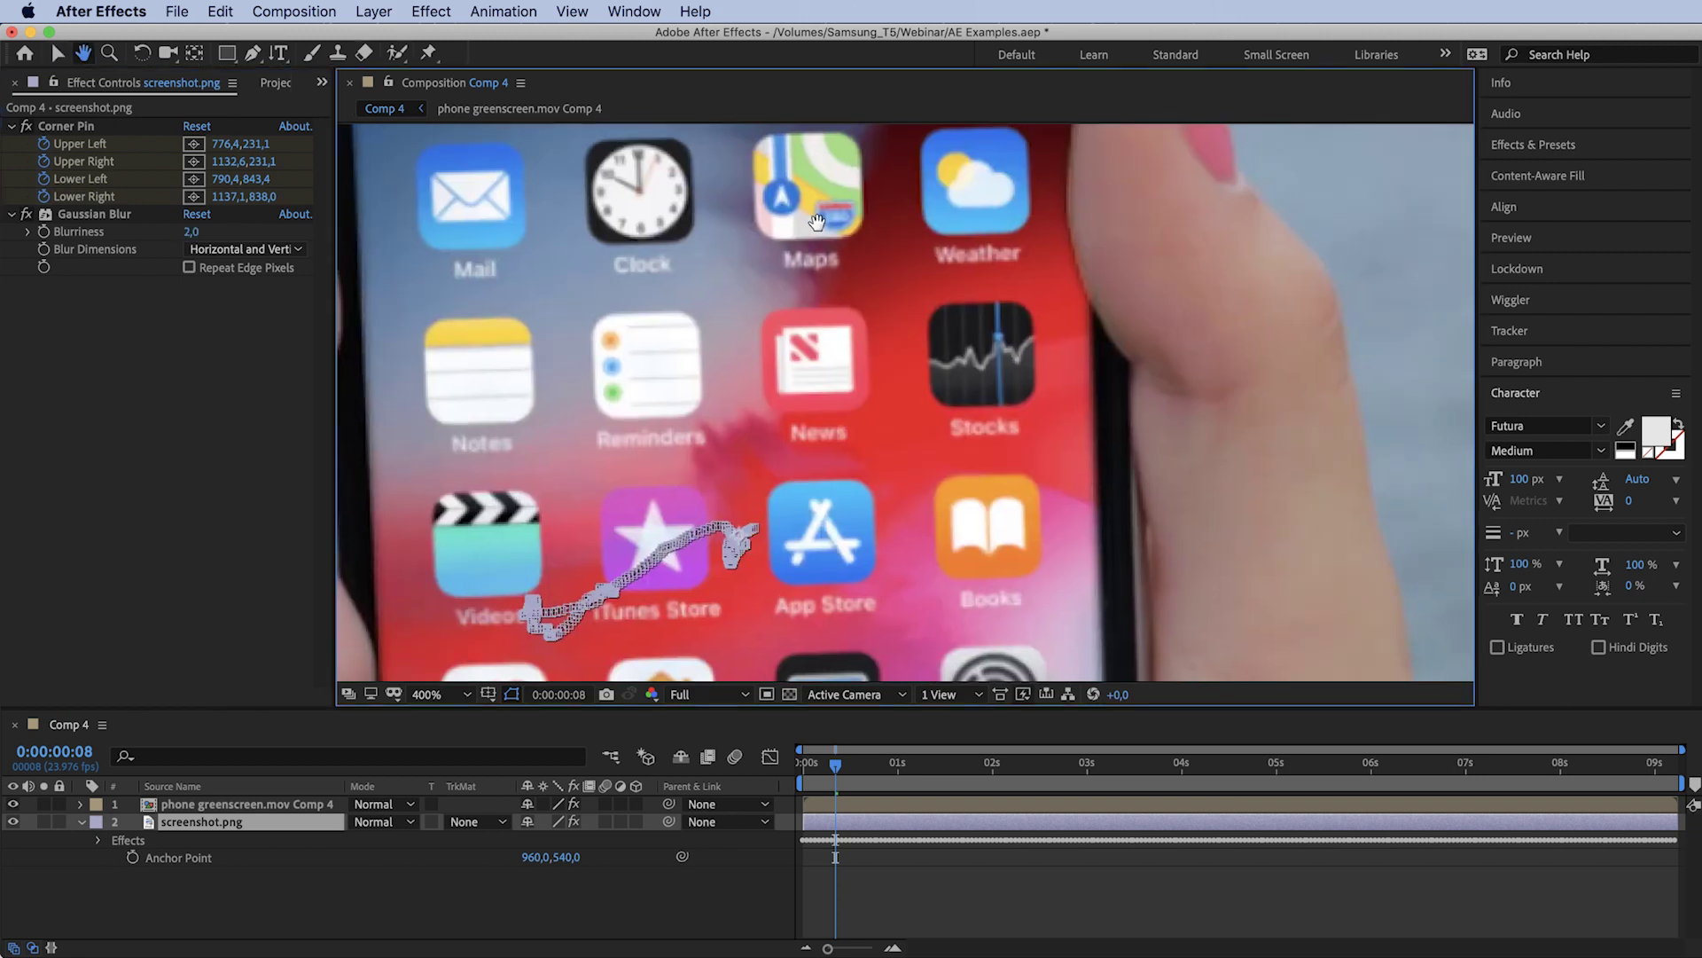
scroll(927, 413, "up", 4)
scroll(927, 413, "down", 5)
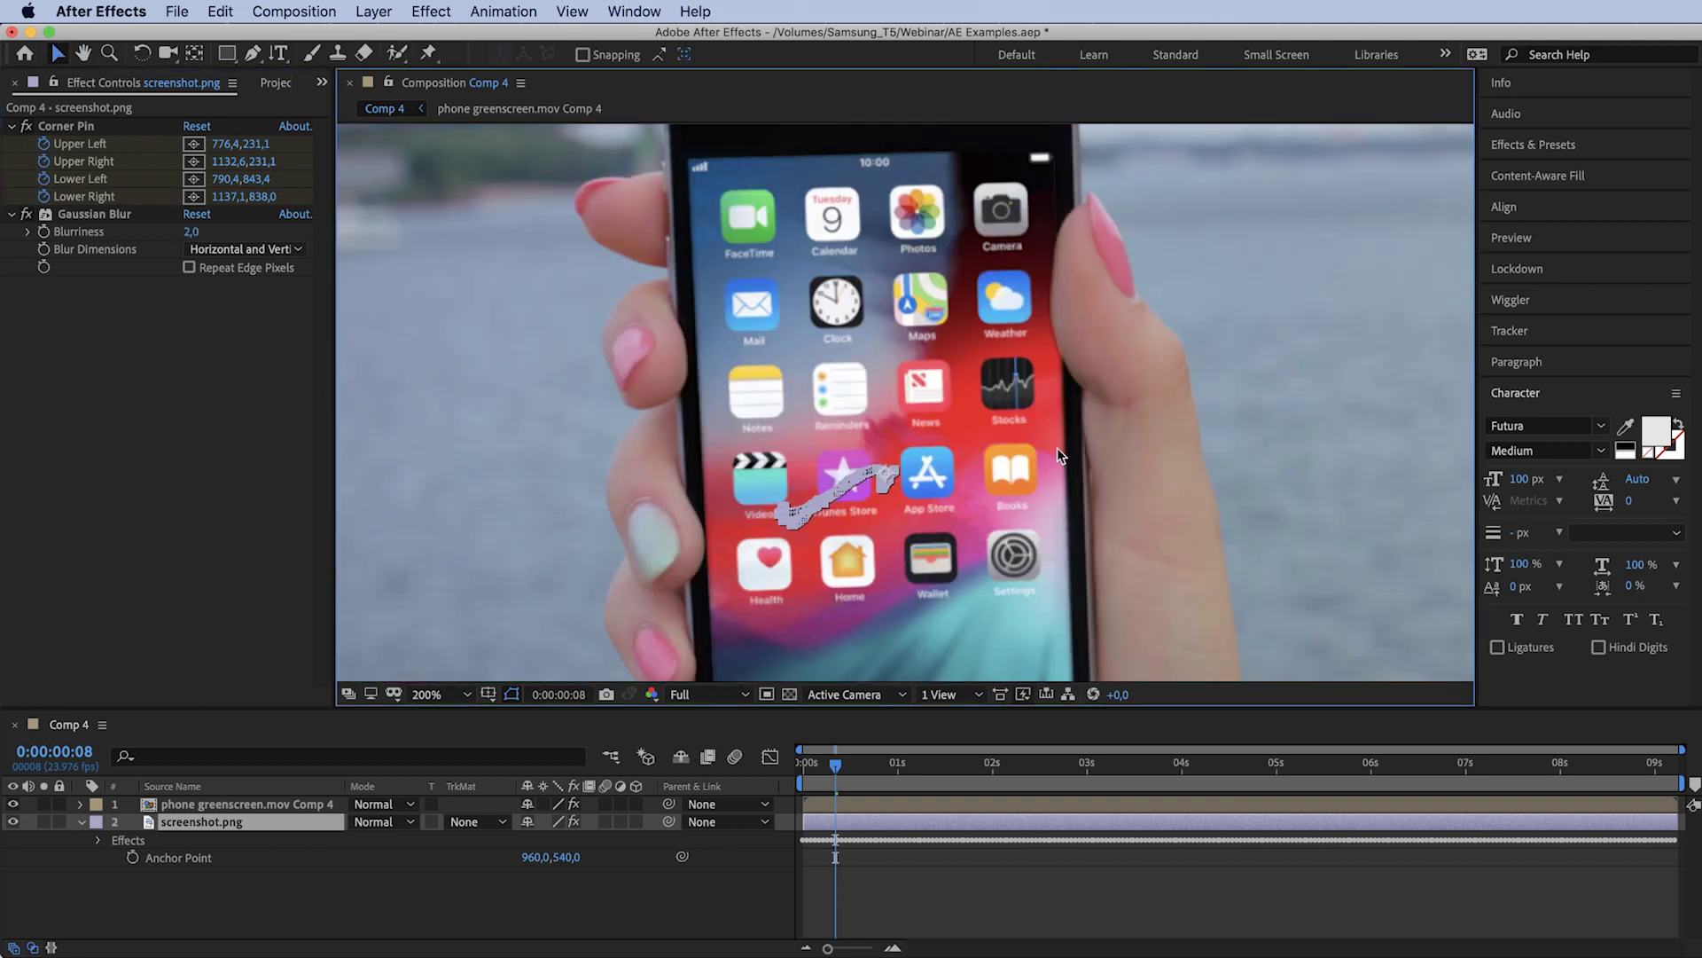
scroll(983, 439, "up", 5)
scroll(1064, 394, "down", 3)
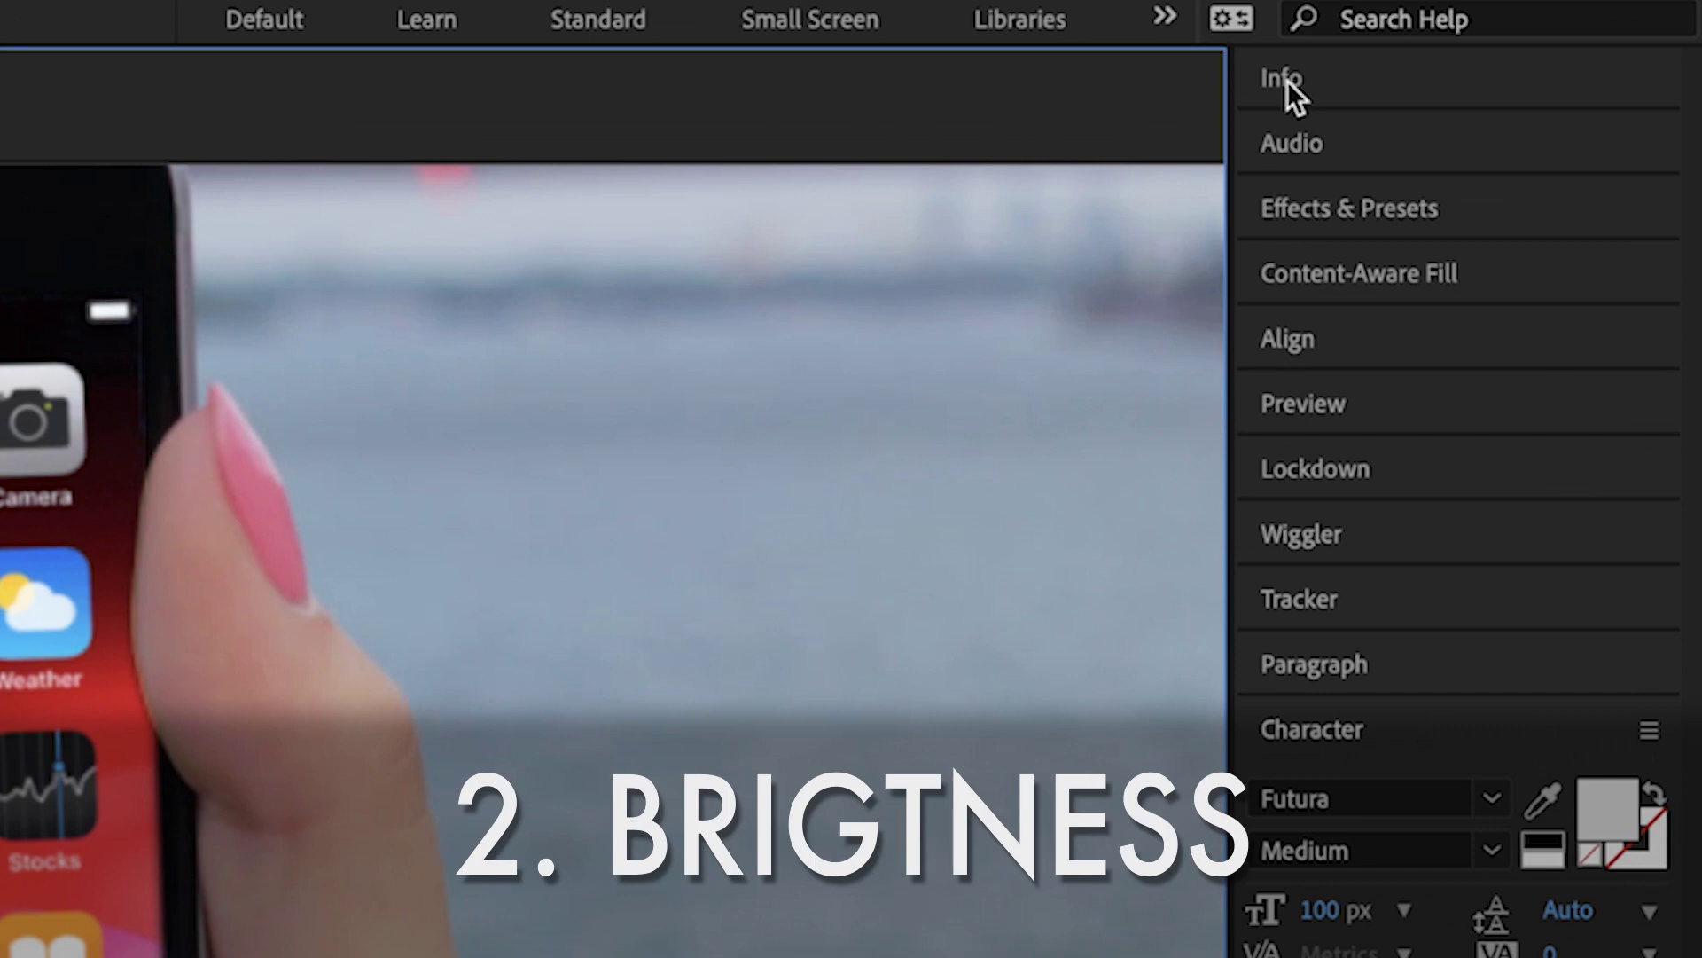
Expand the Info readout with HSB colour values and sample the brightness of the sky and white boat in the footage.
left_click(1283, 78)
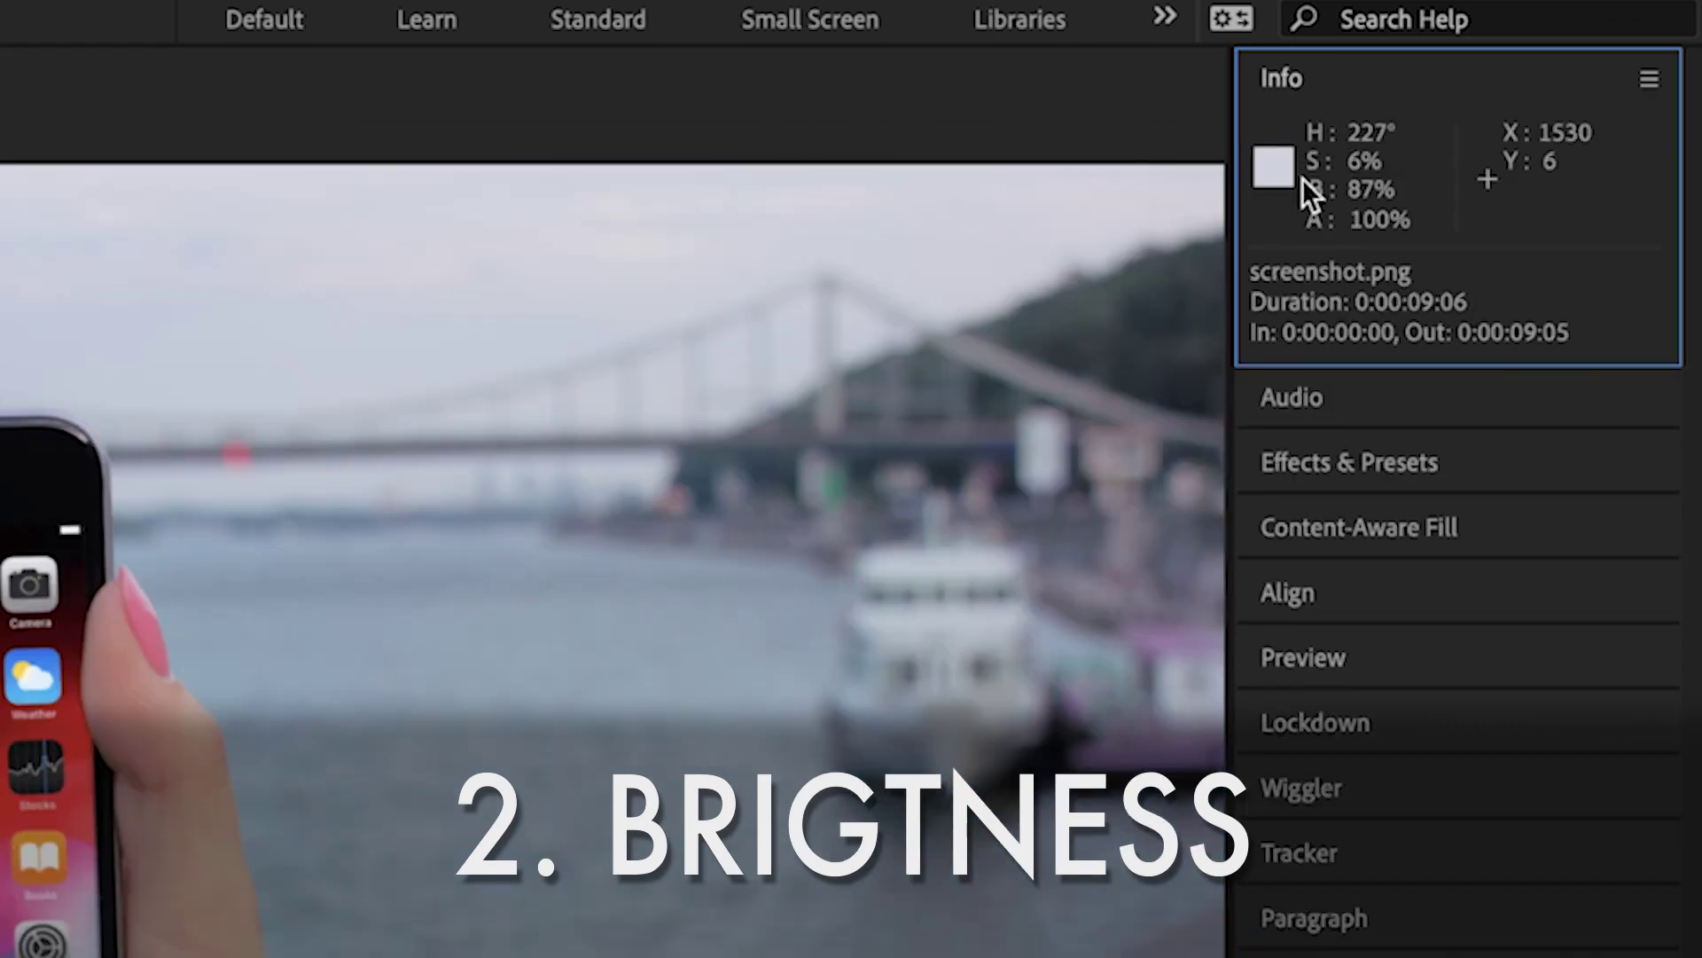
left_click(1649, 78)
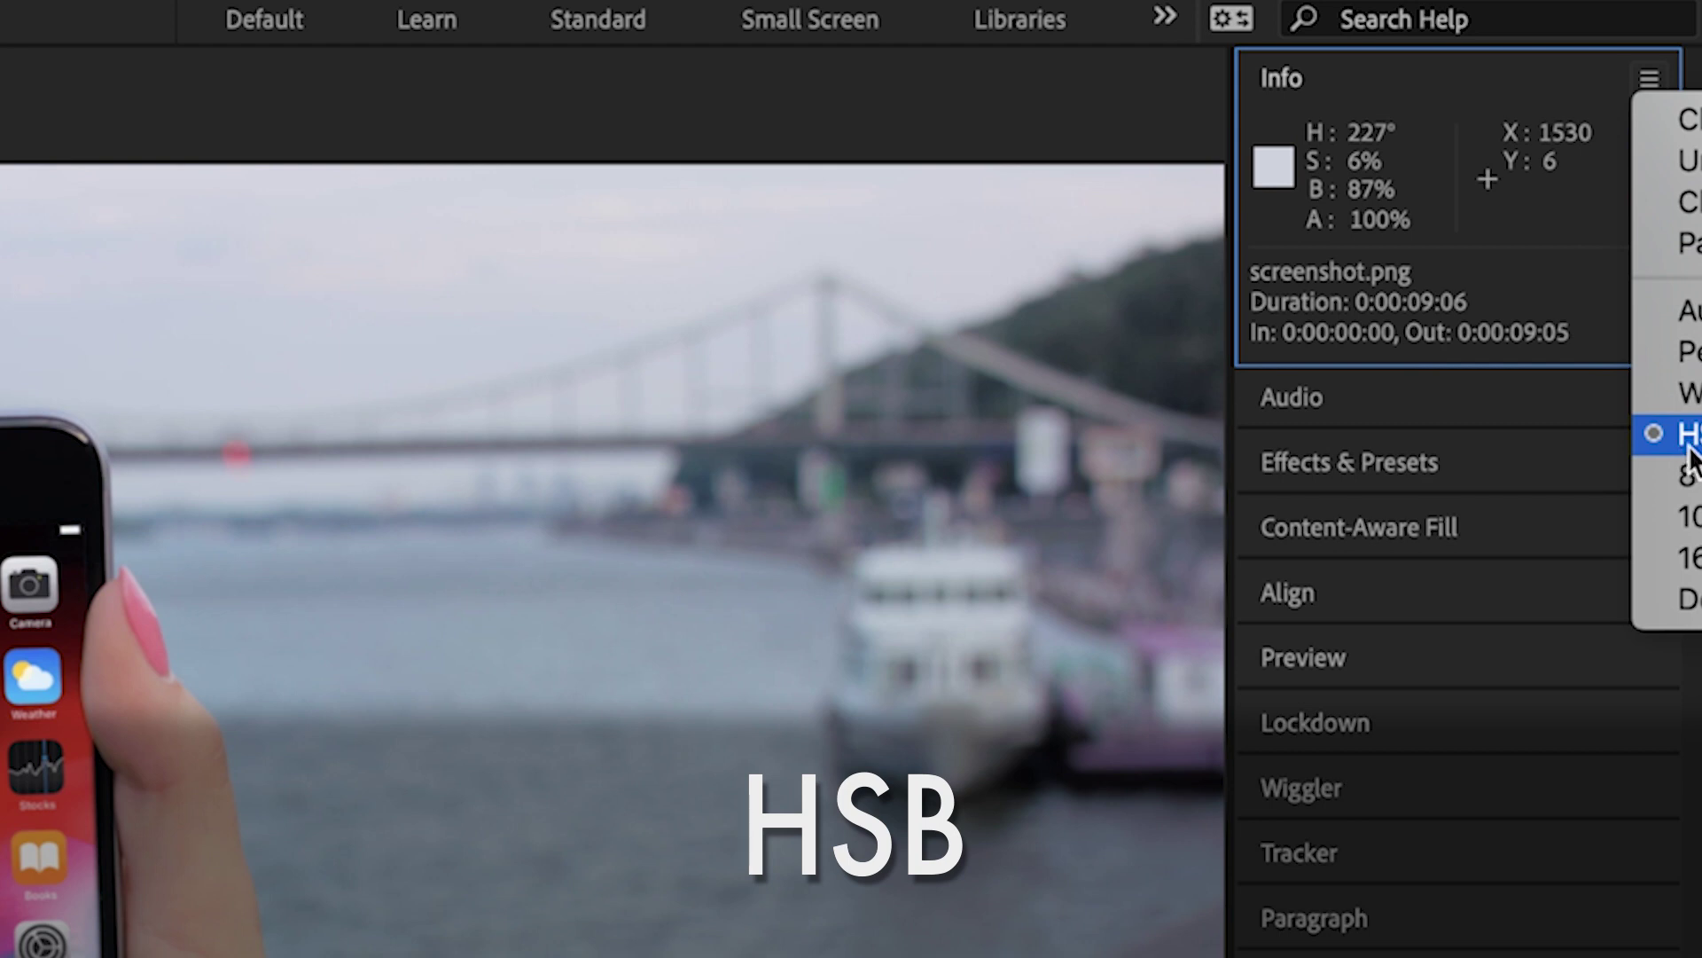
left_click(1424, 95)
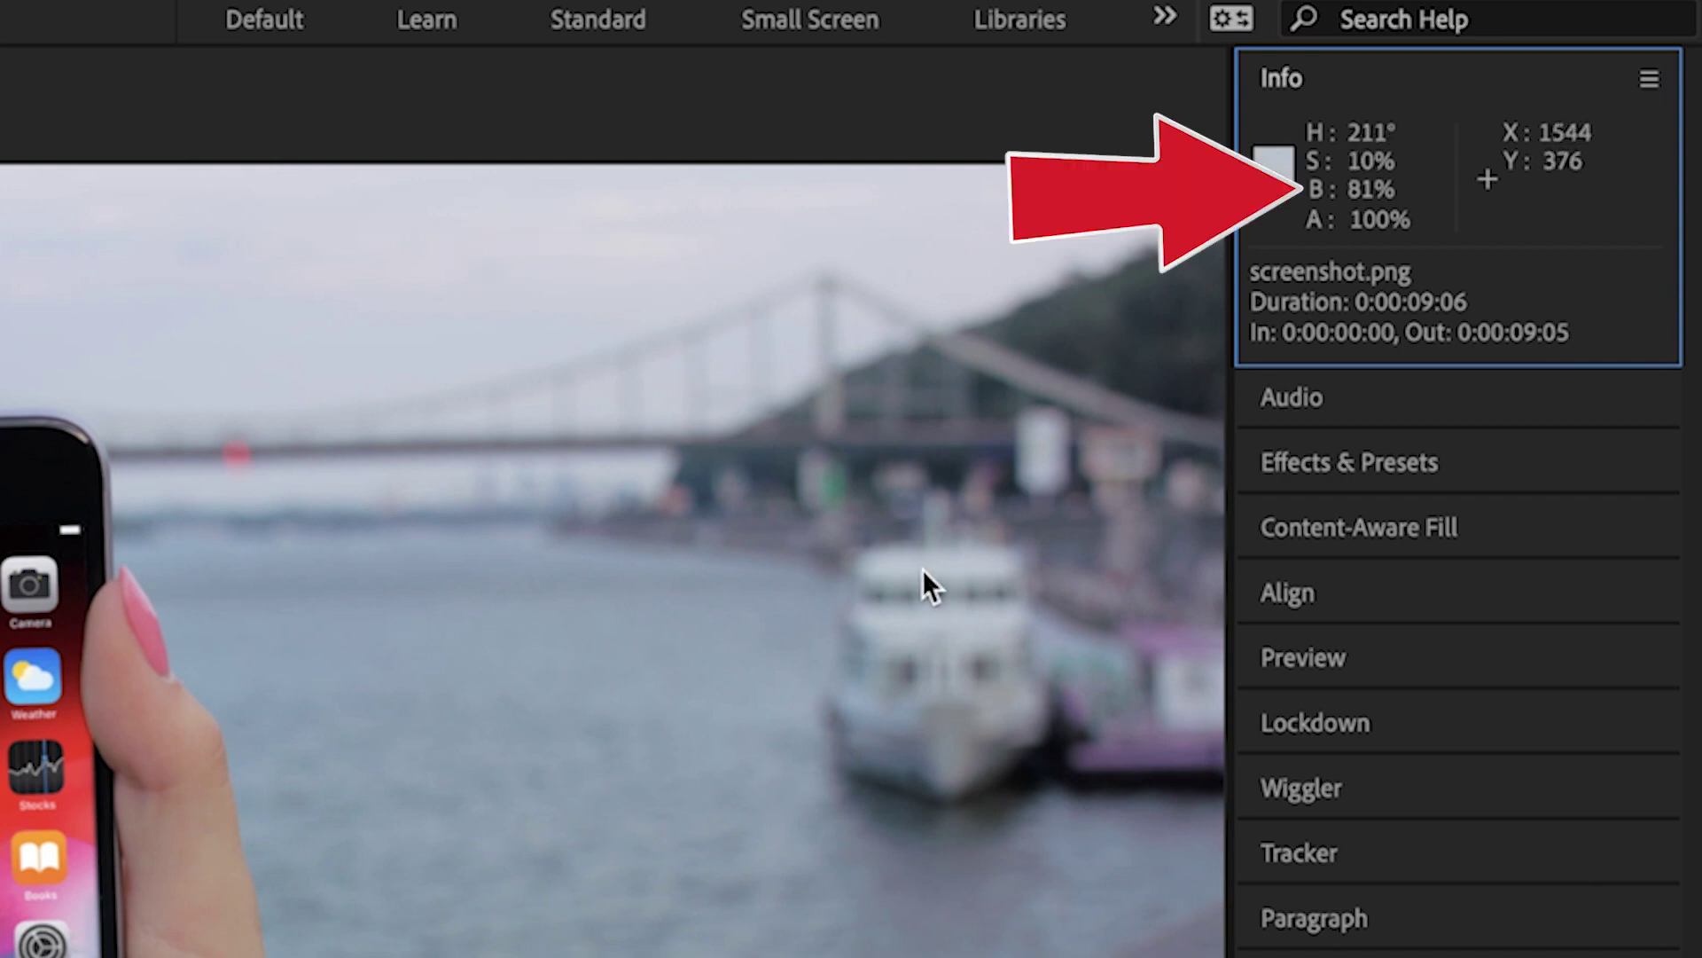
left_click_drag(887, 562, 596, 555)
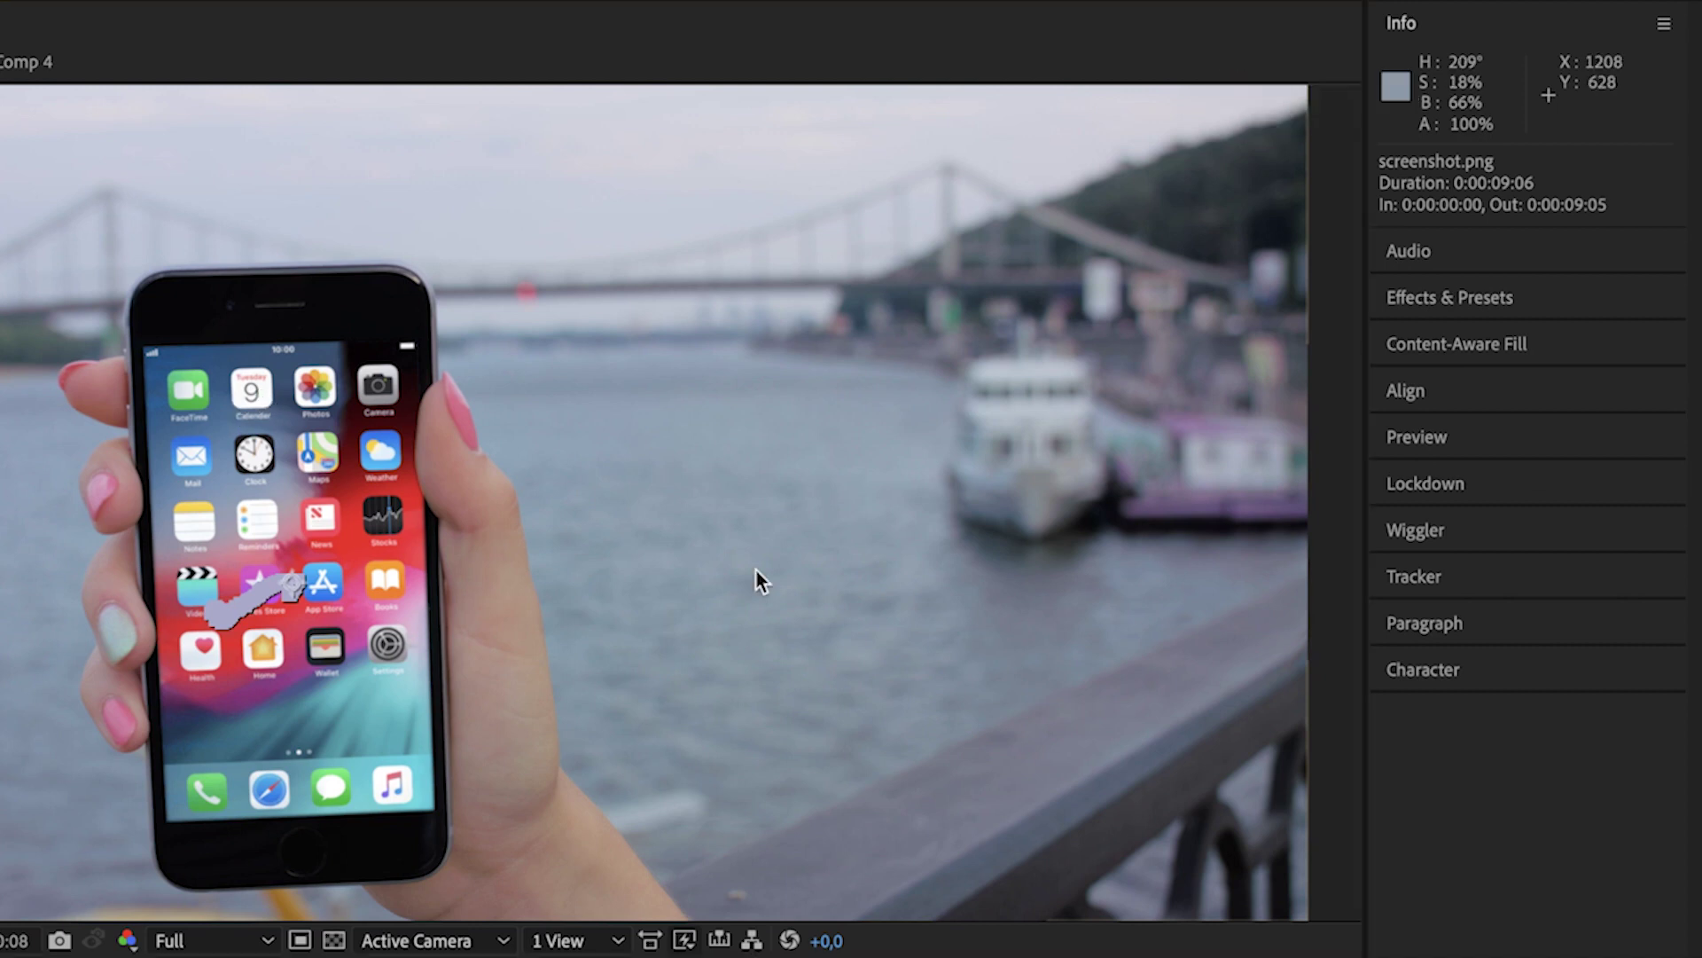
Apply Levels to the screenshot.png layer and lower its Output White to 0.8078.
key("ctrl+space")
type("leve")
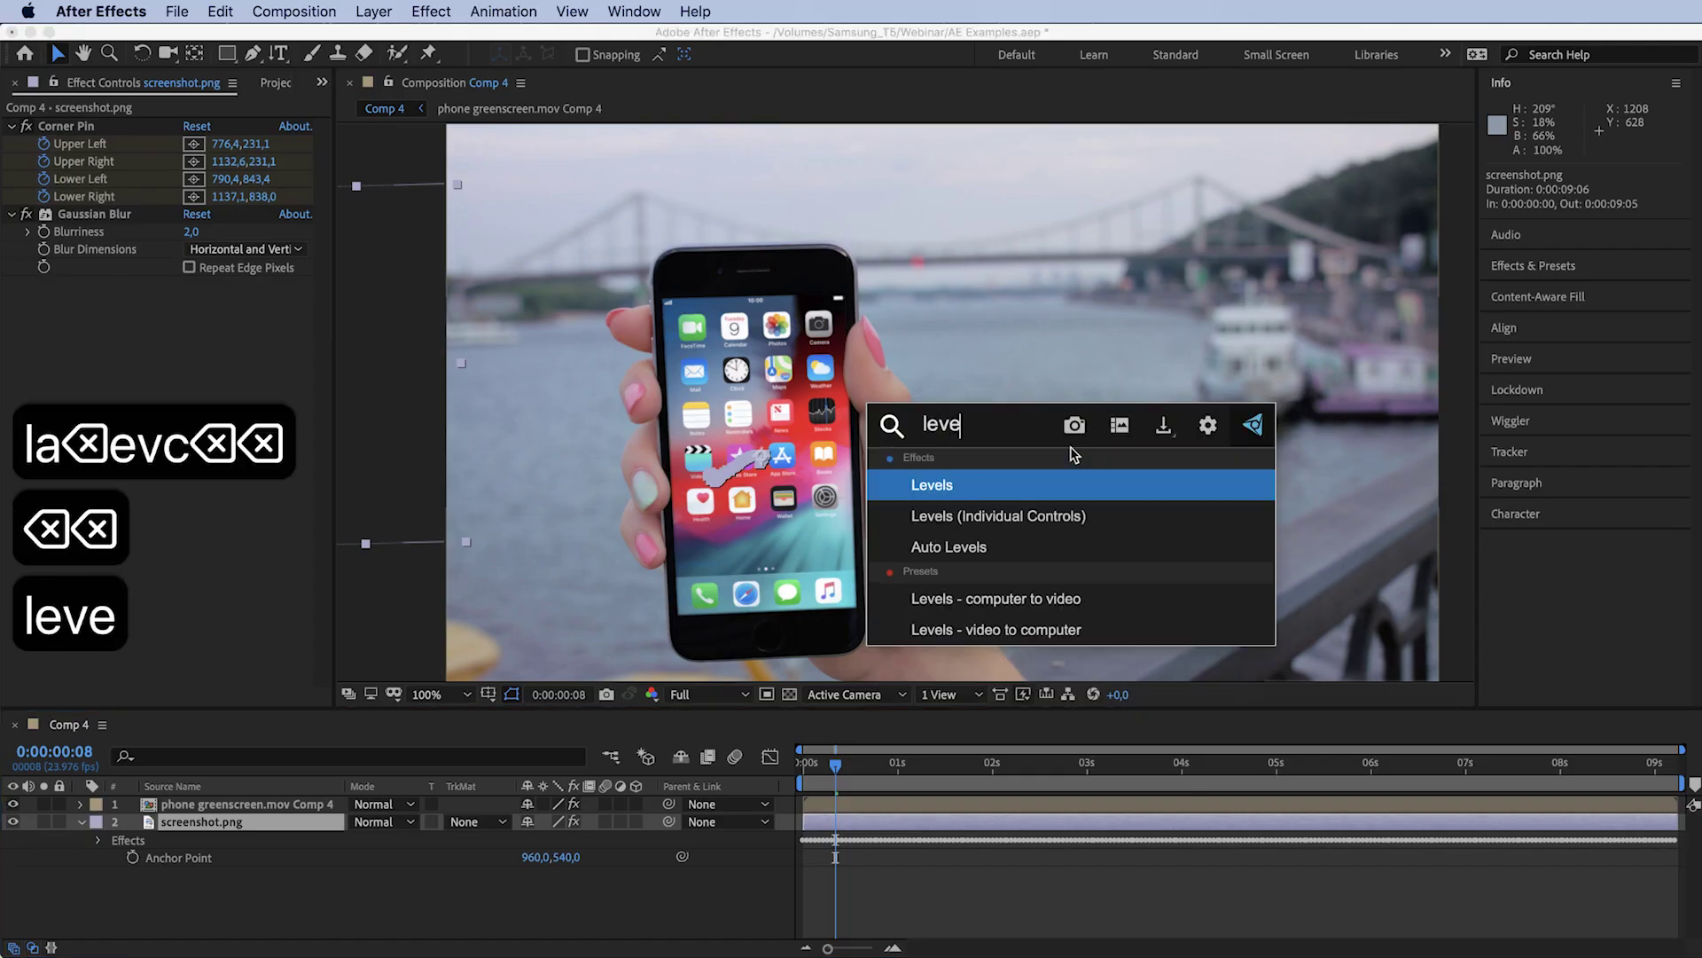
key("Return")
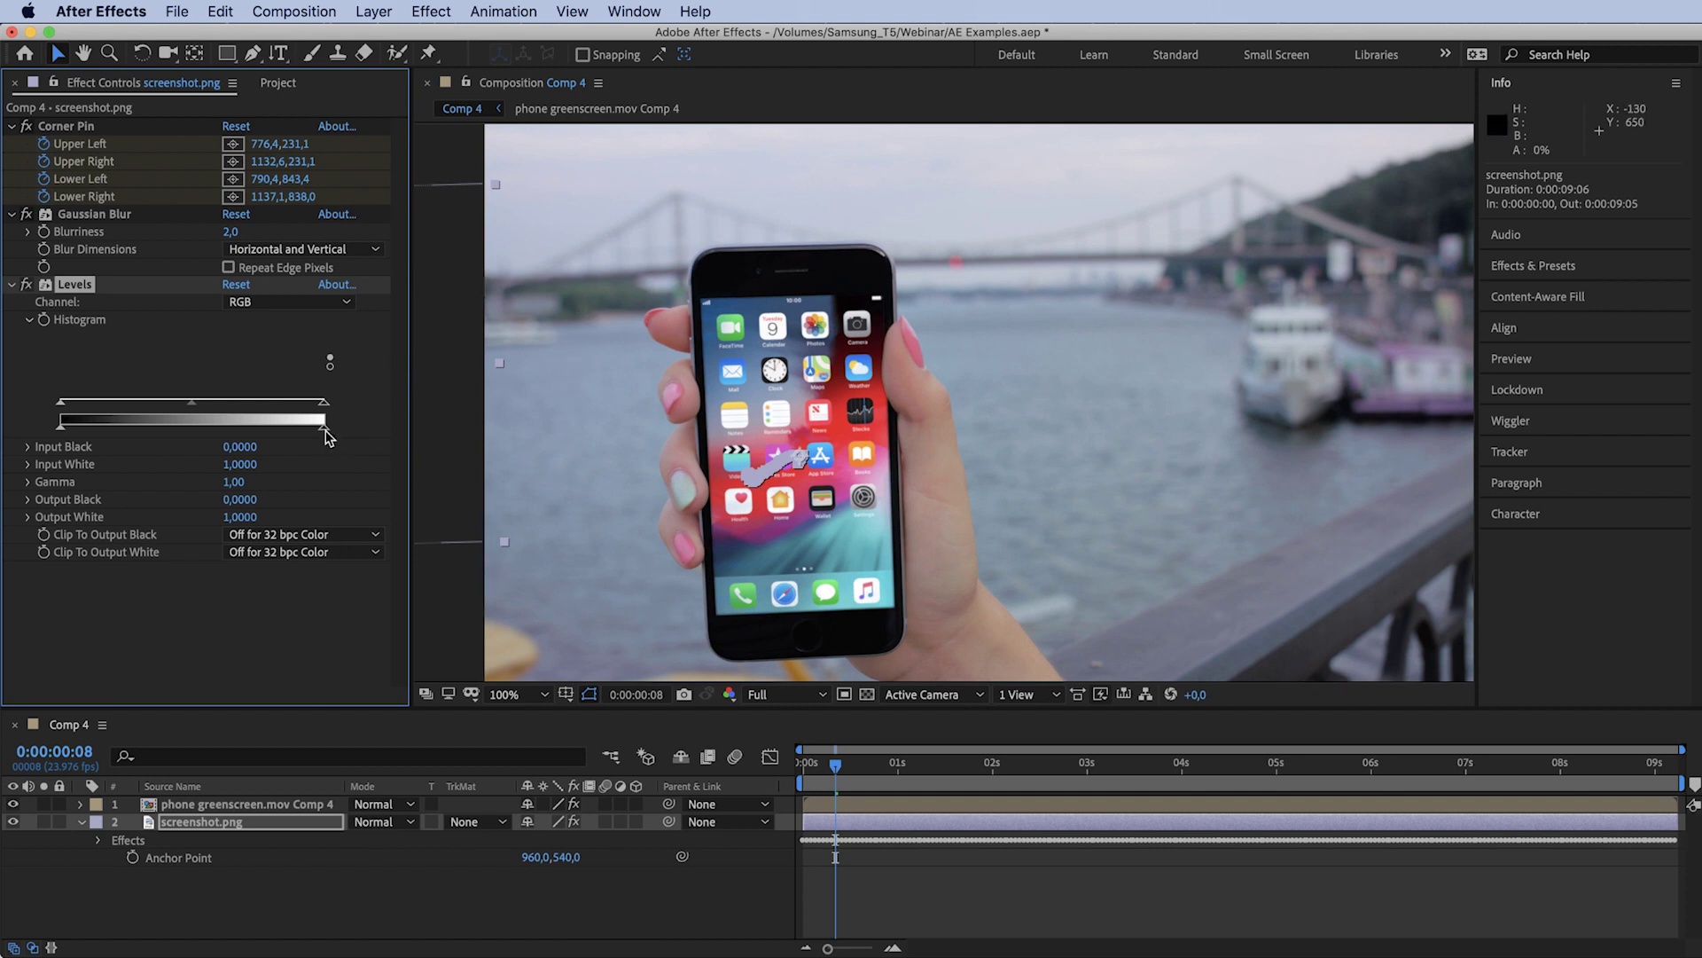
left_click_drag(323, 429, 306, 426)
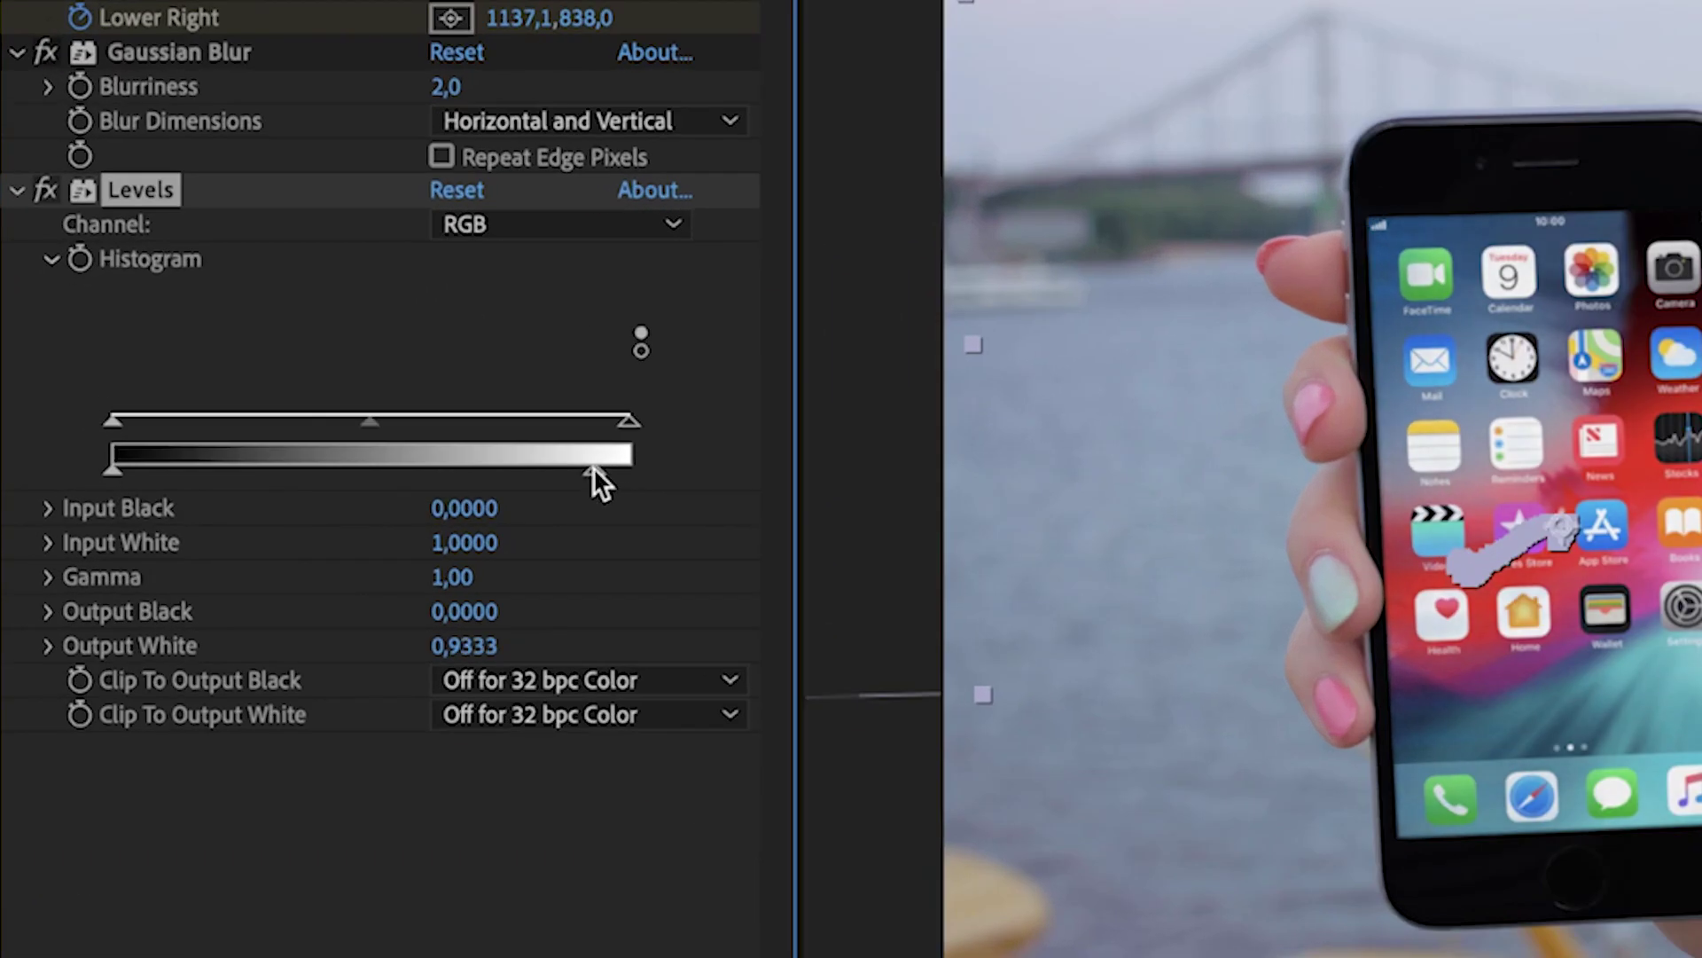
left_click_drag(594, 468, 545, 472)
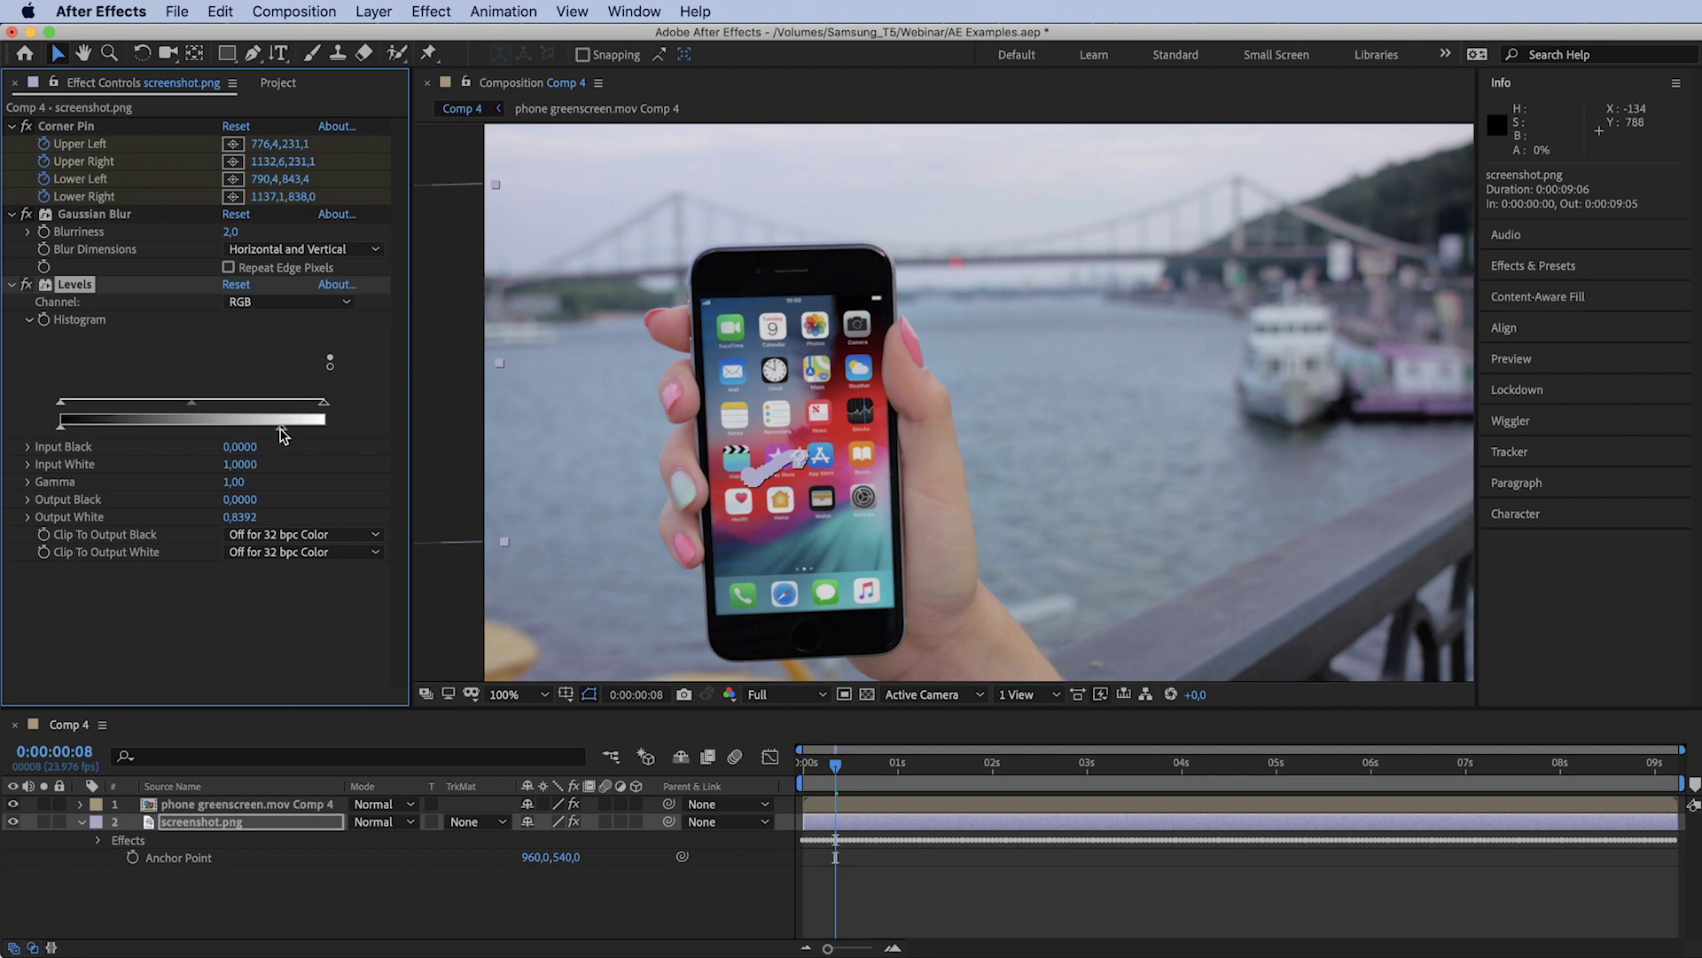
left_click_drag(277, 429, 272, 429)
Compare the brightness of the white app icons with the sky and the hand using the HSB readout.
key("period")
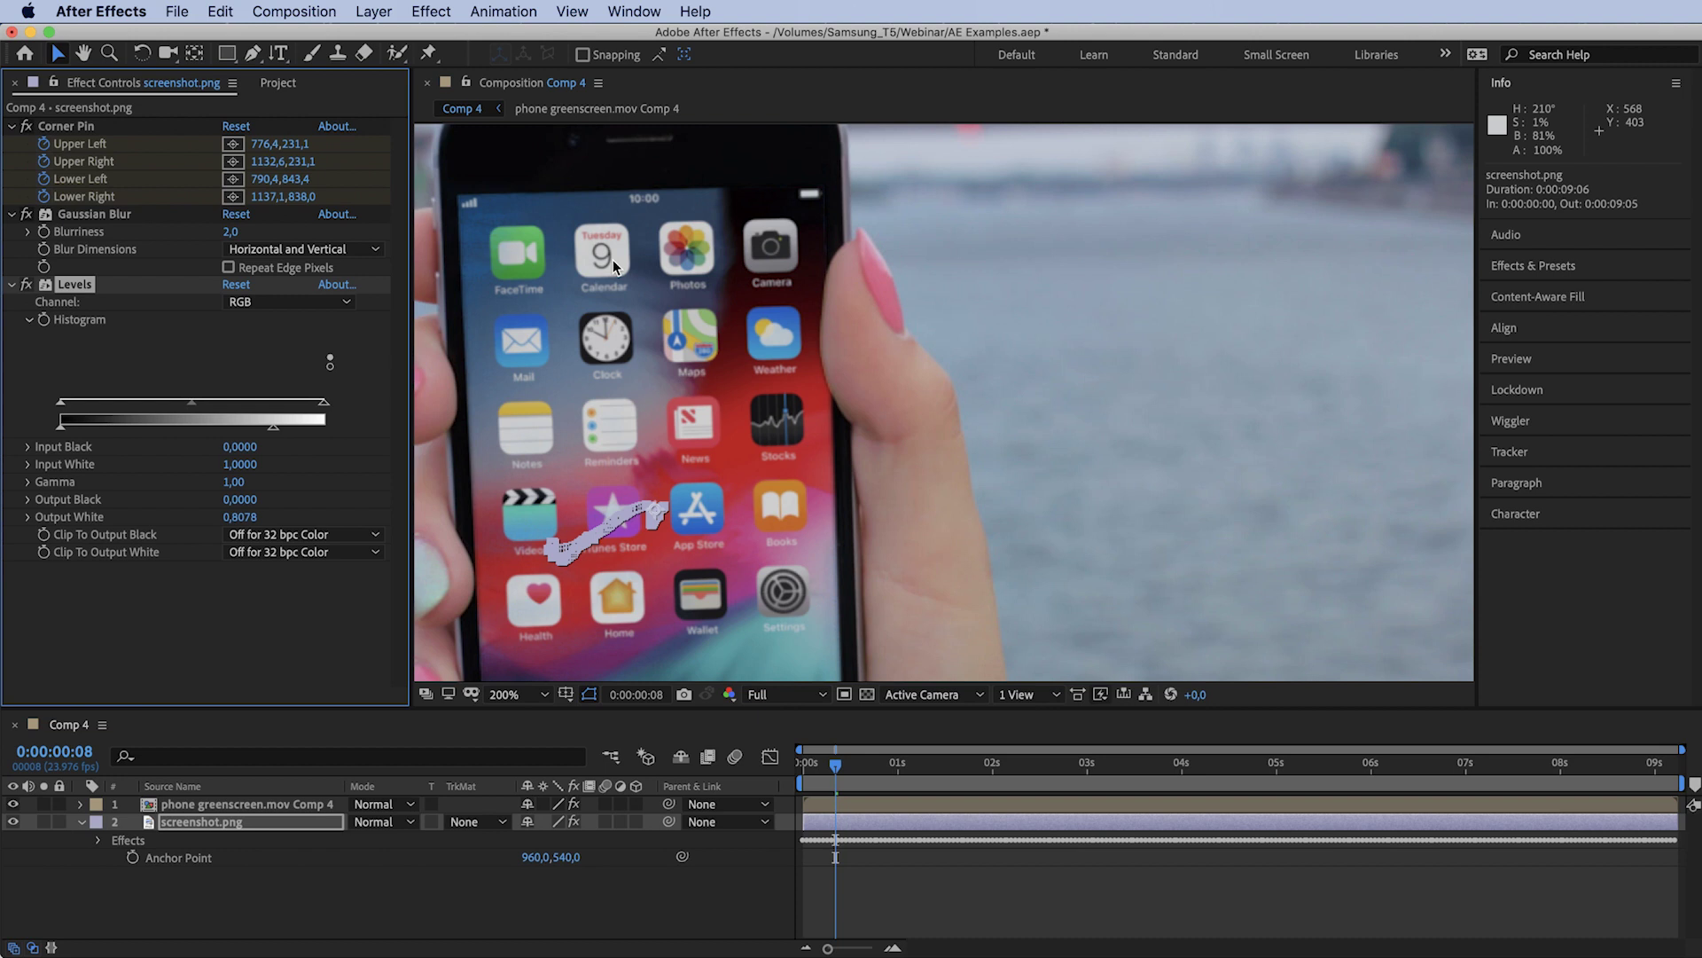
key("h")
left_click_drag(1170, 133, 1106, 506)
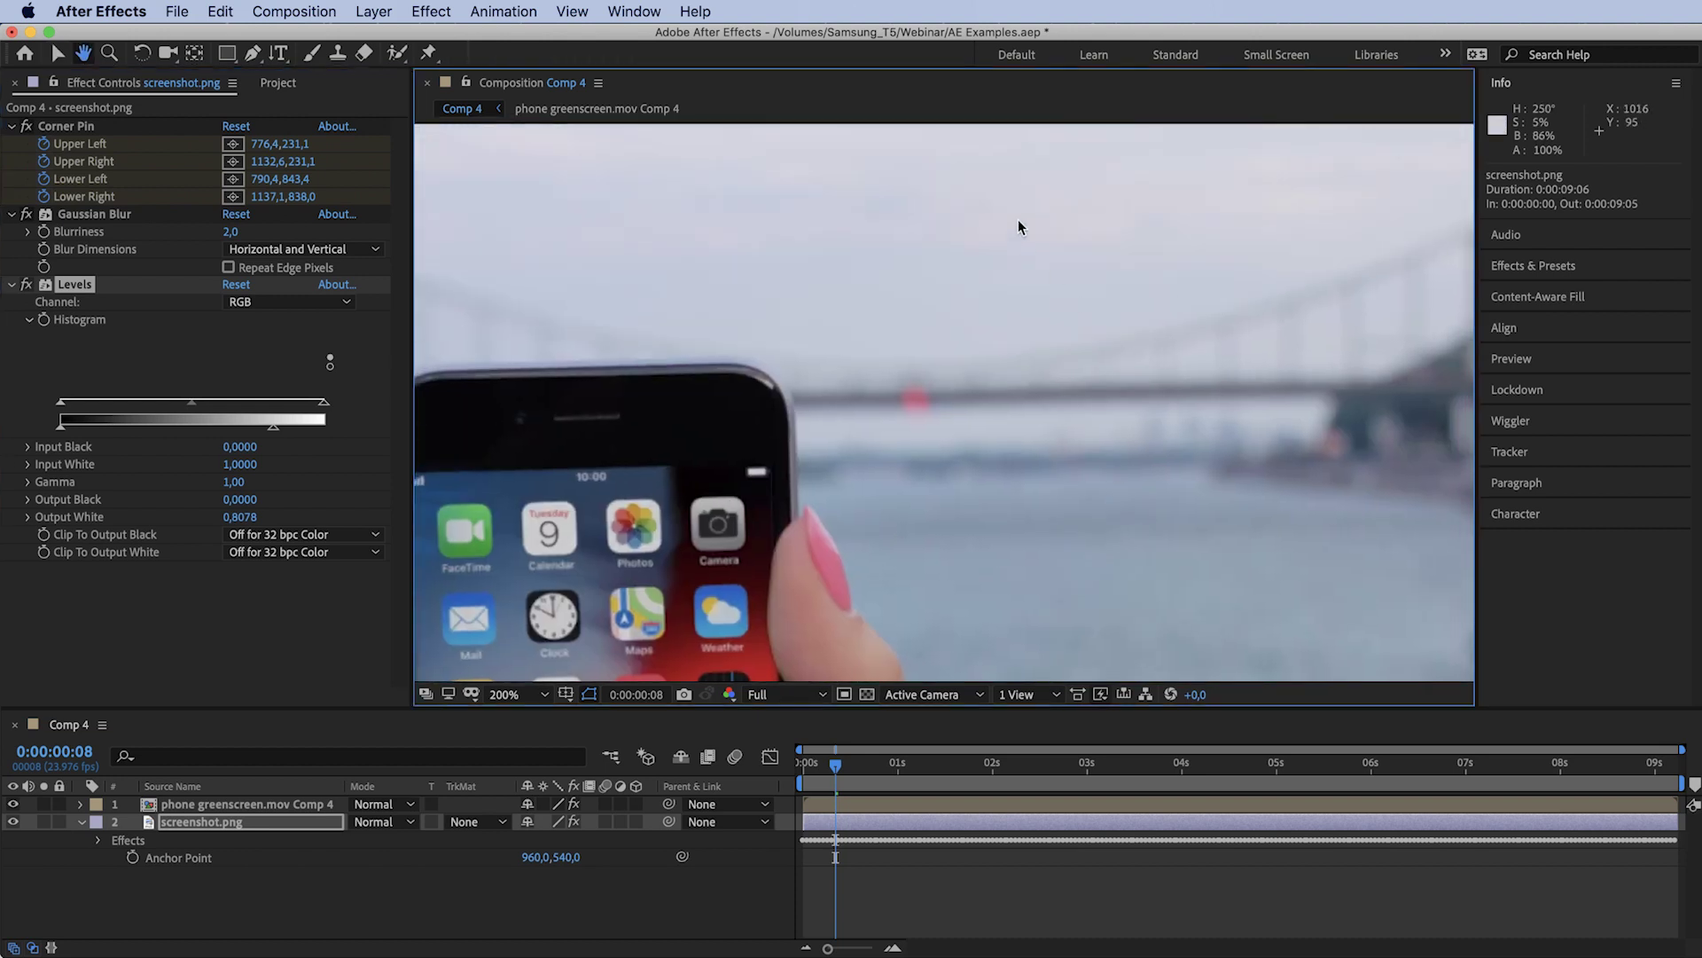
left_click_drag(949, 307, 1060, 305)
key("v")
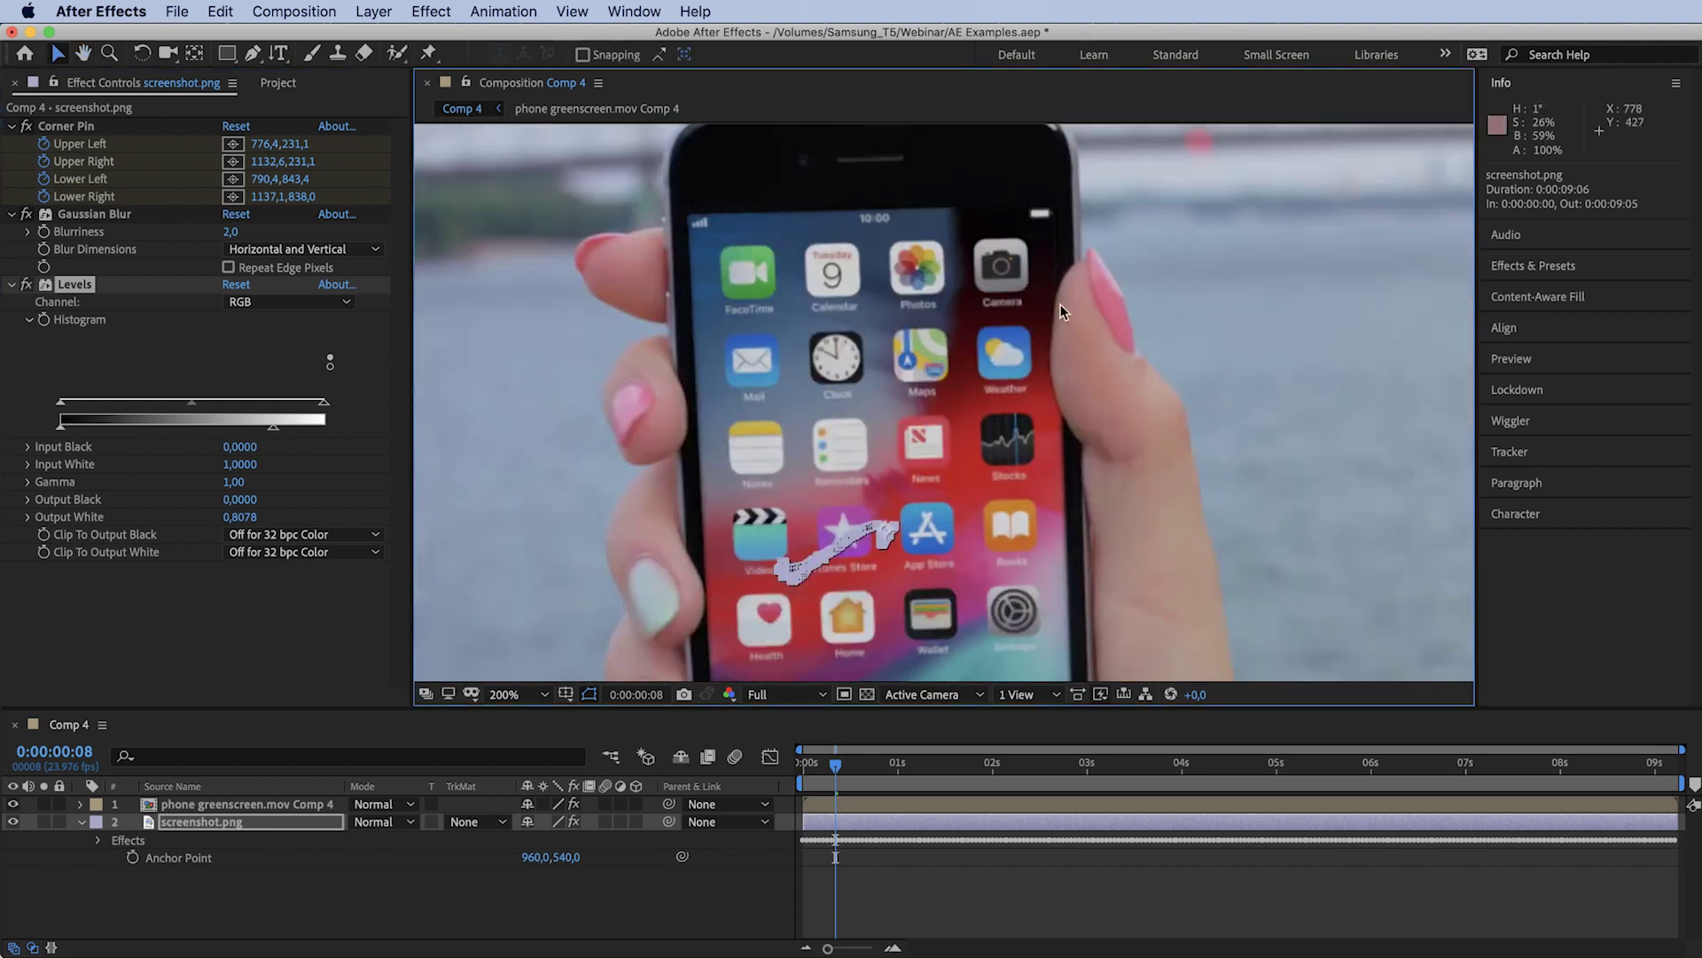
key("slash")
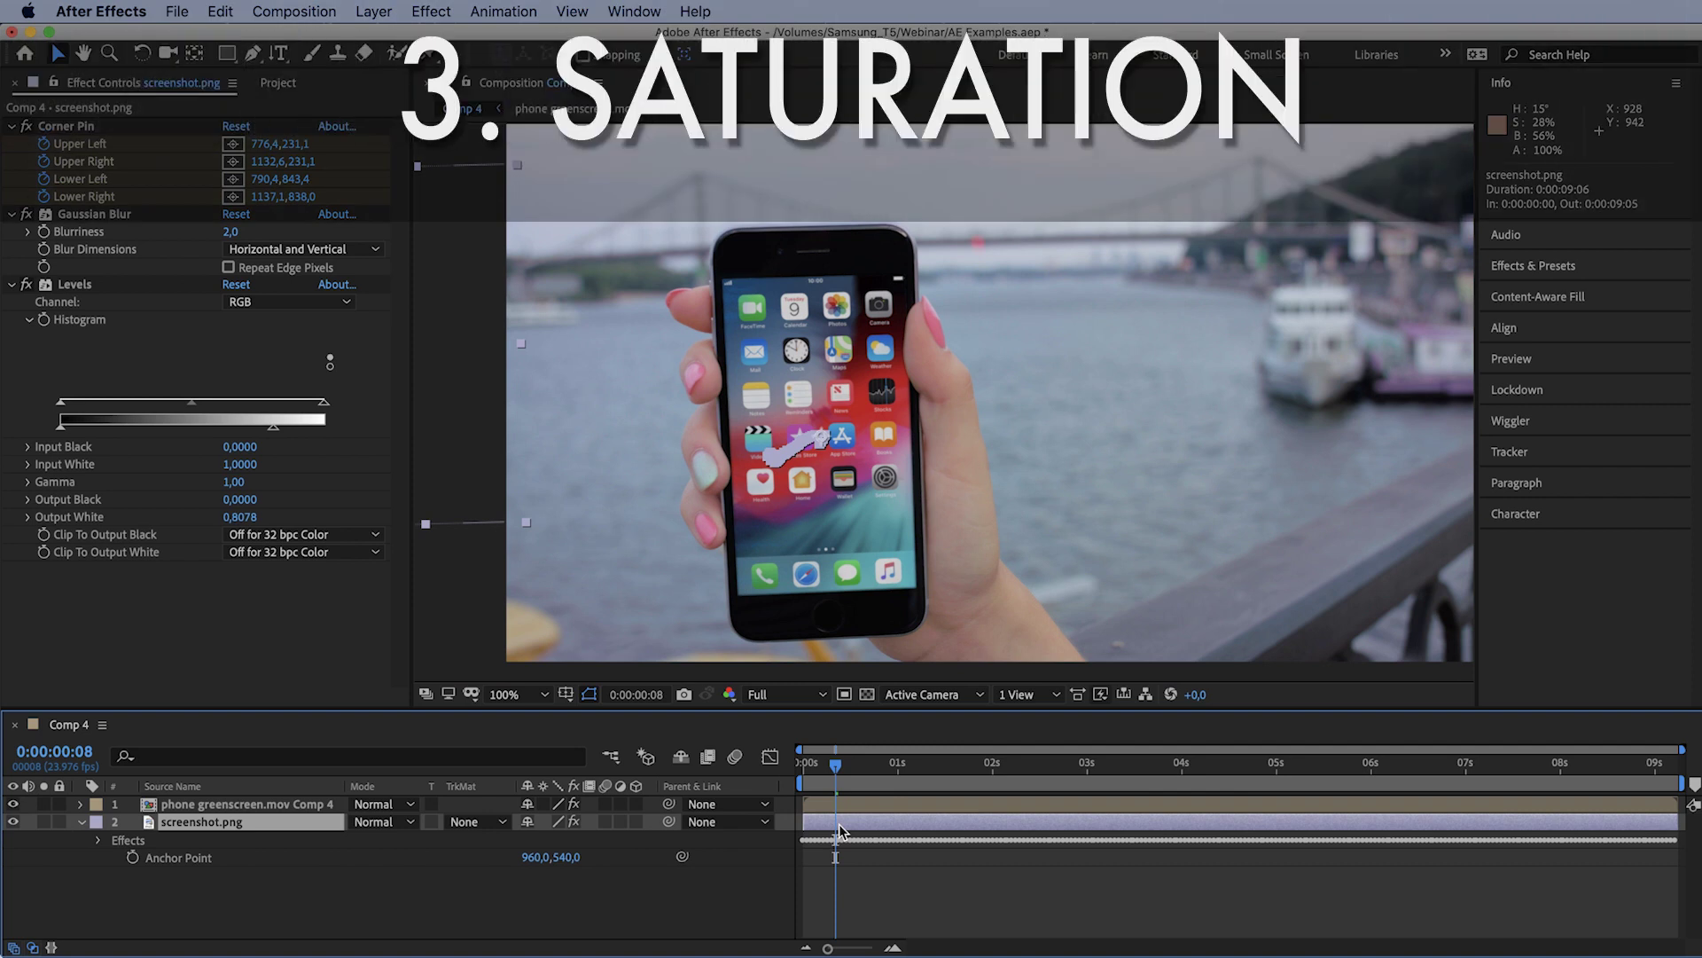
Apply Tint to the screenshot.png layer and set Amount to Tint to 0%.
key("ctrl+space")
type("tin")
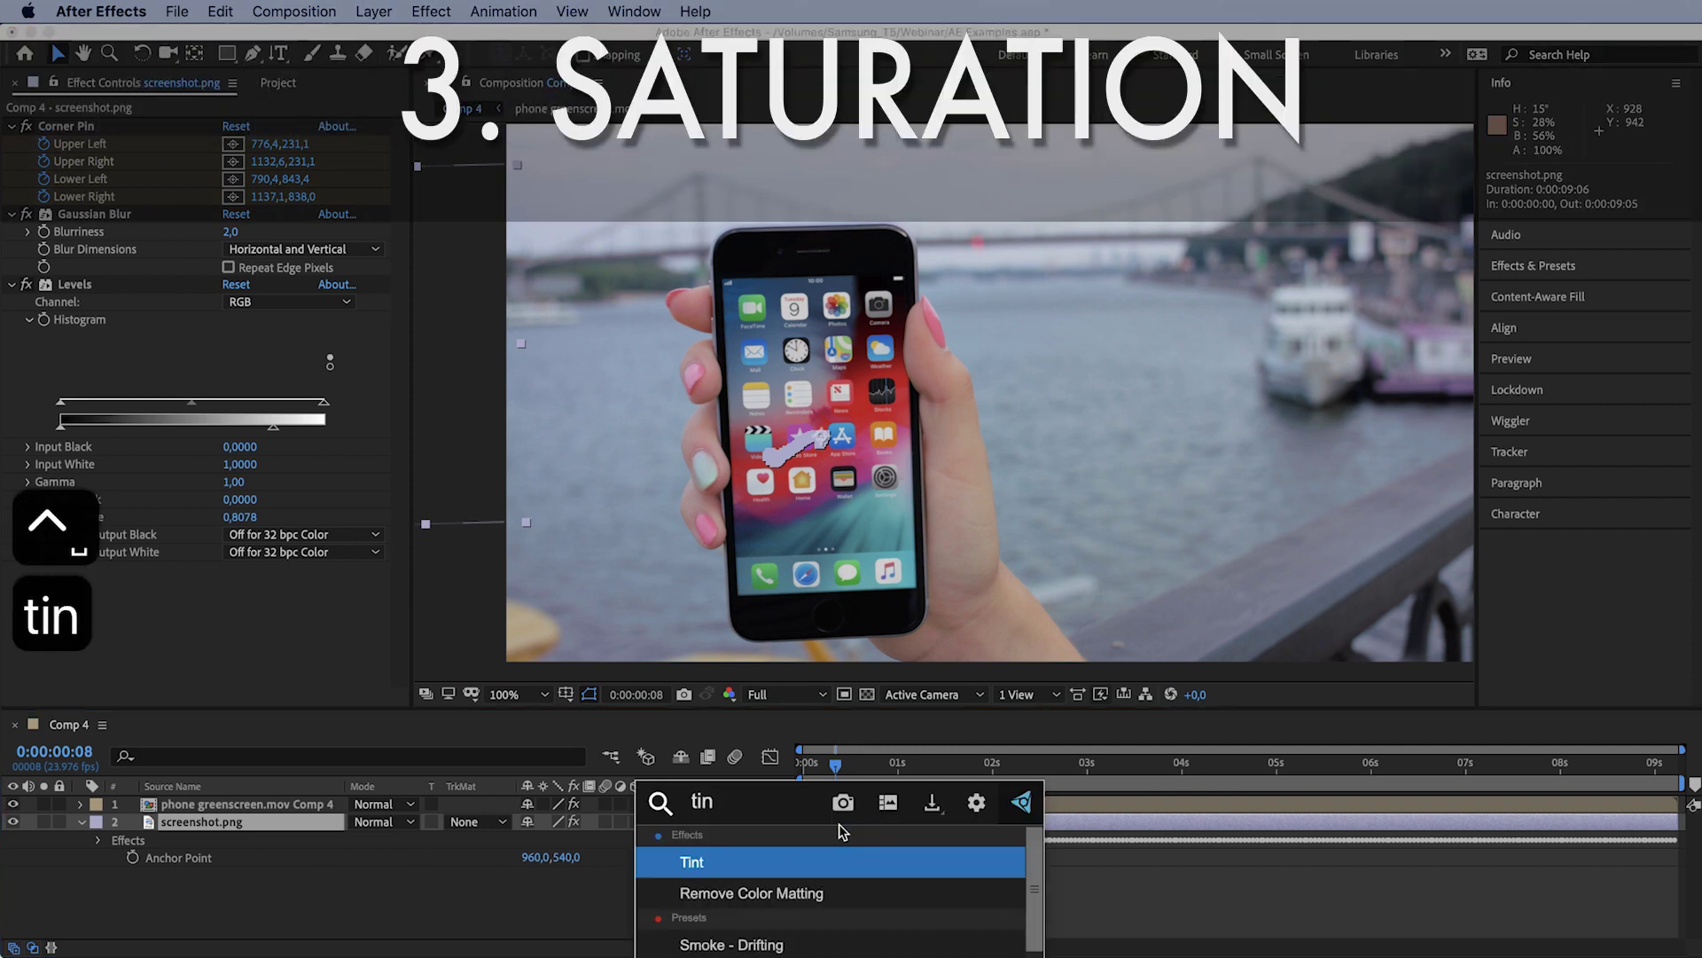
key("Return")
left_click_drag(165, 625, 84, 626)
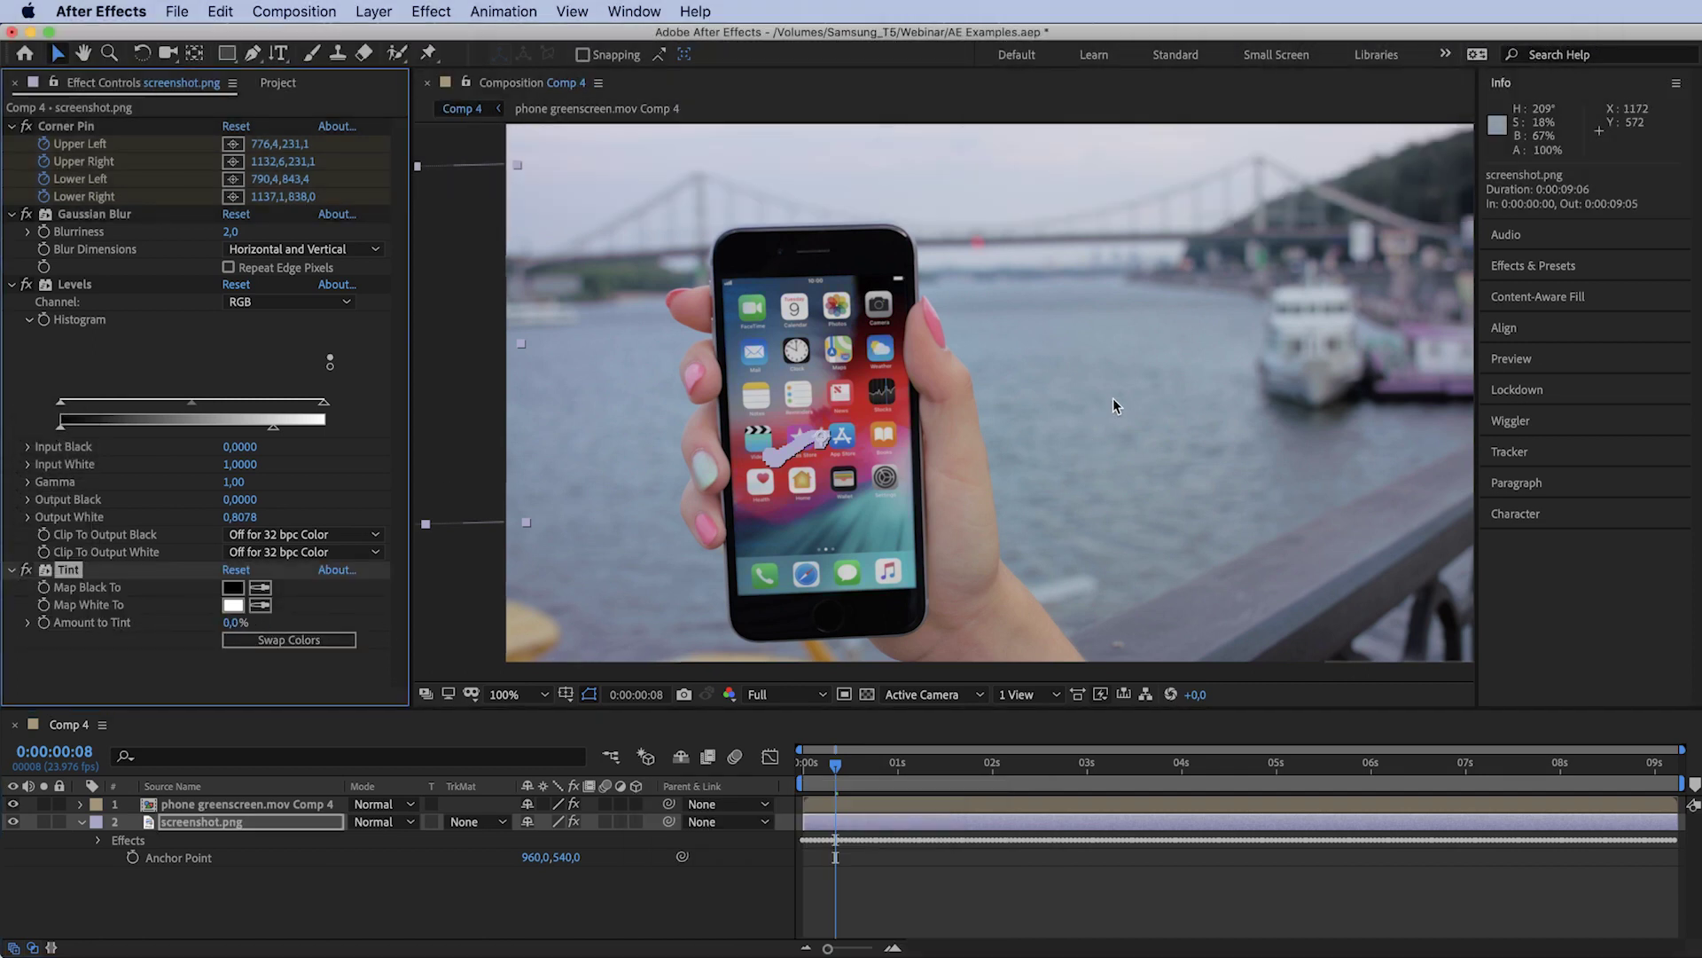
Sample the pink thumbnail's saturation and try a 50% Amount to Tint on the screenshot.png layer.
left_click_drag(1135, 427, 1126, 460)
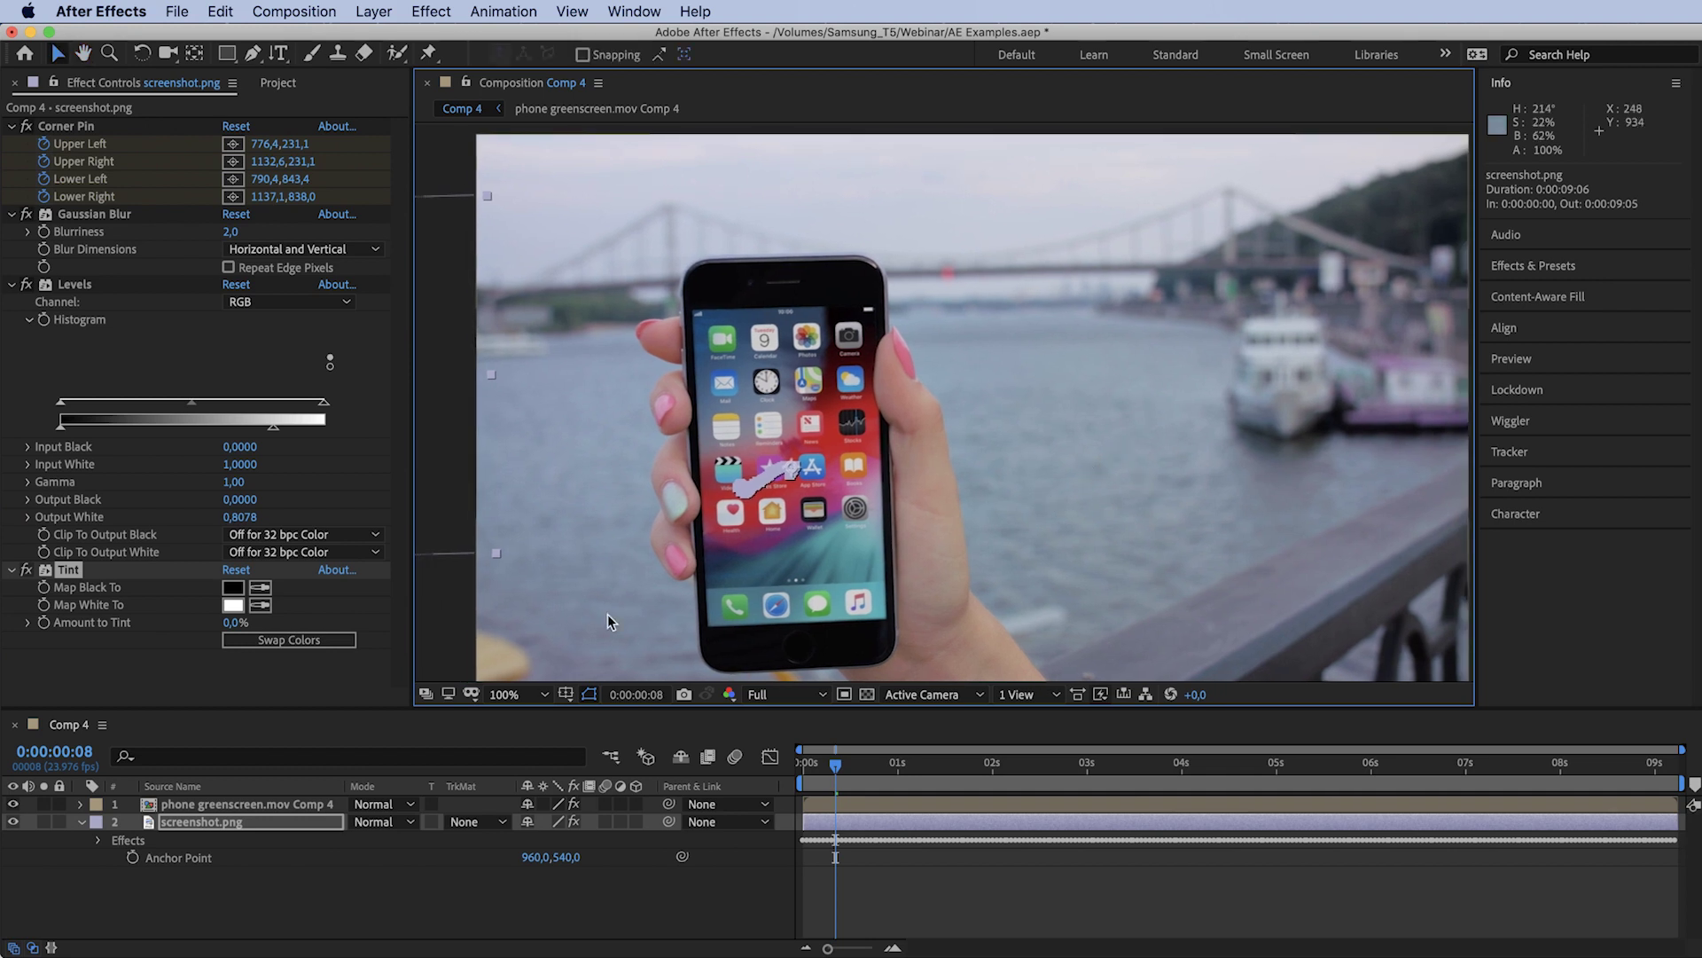
key("period")
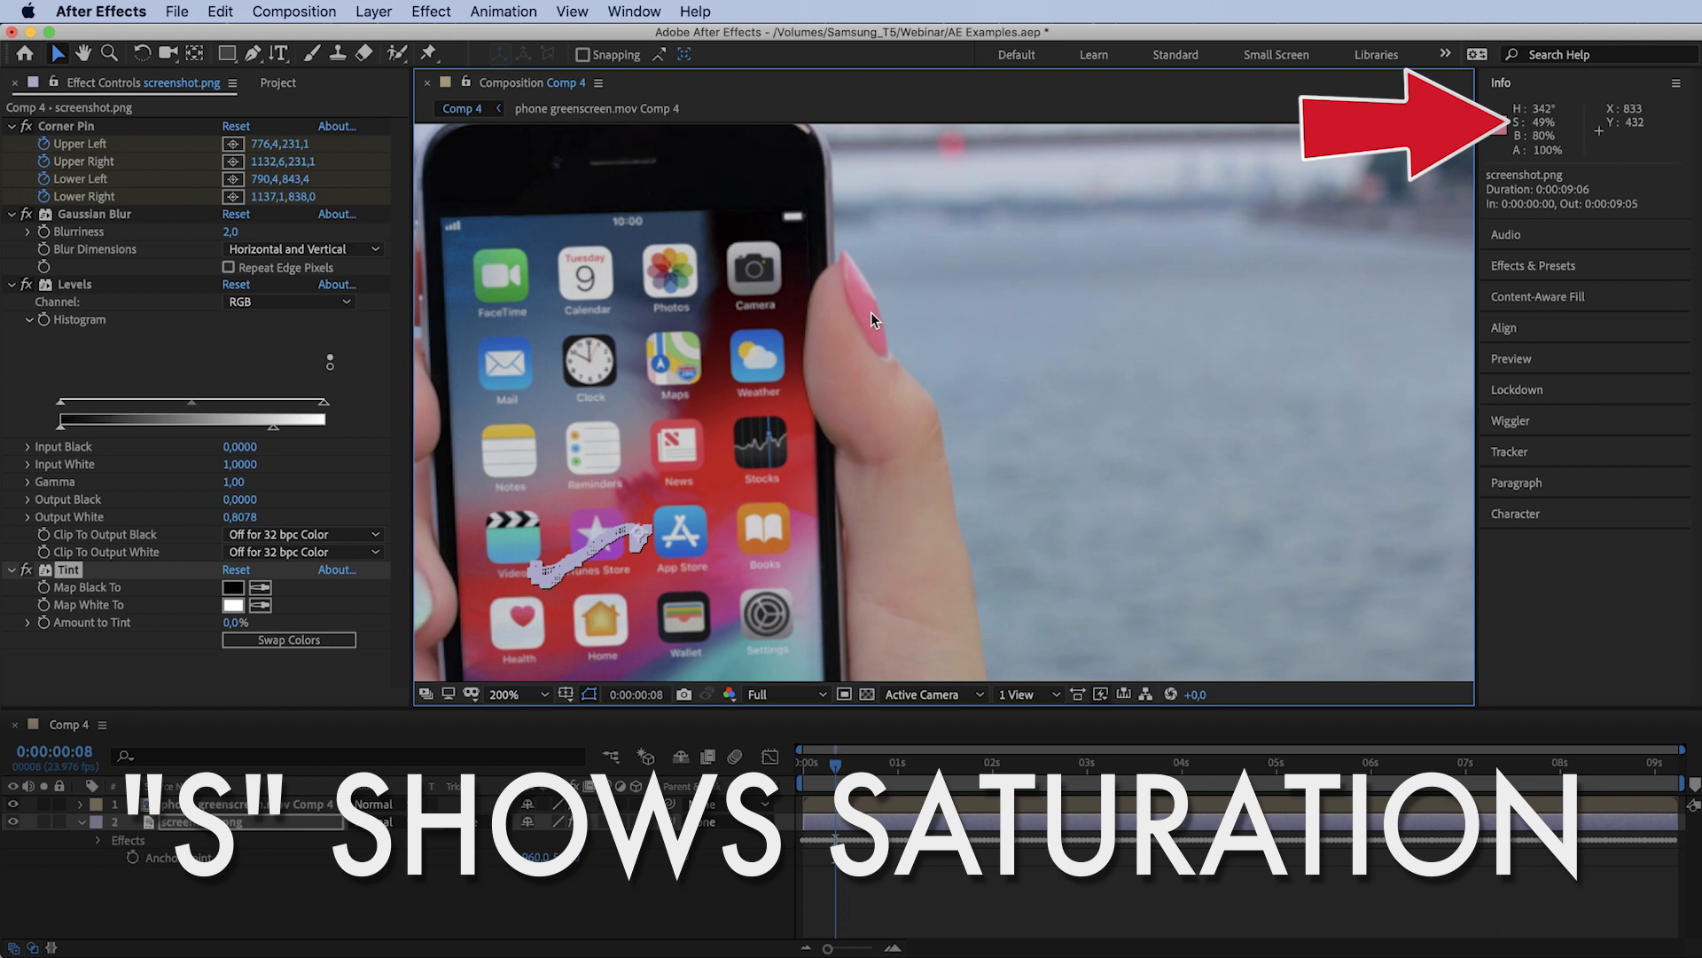
key("comma")
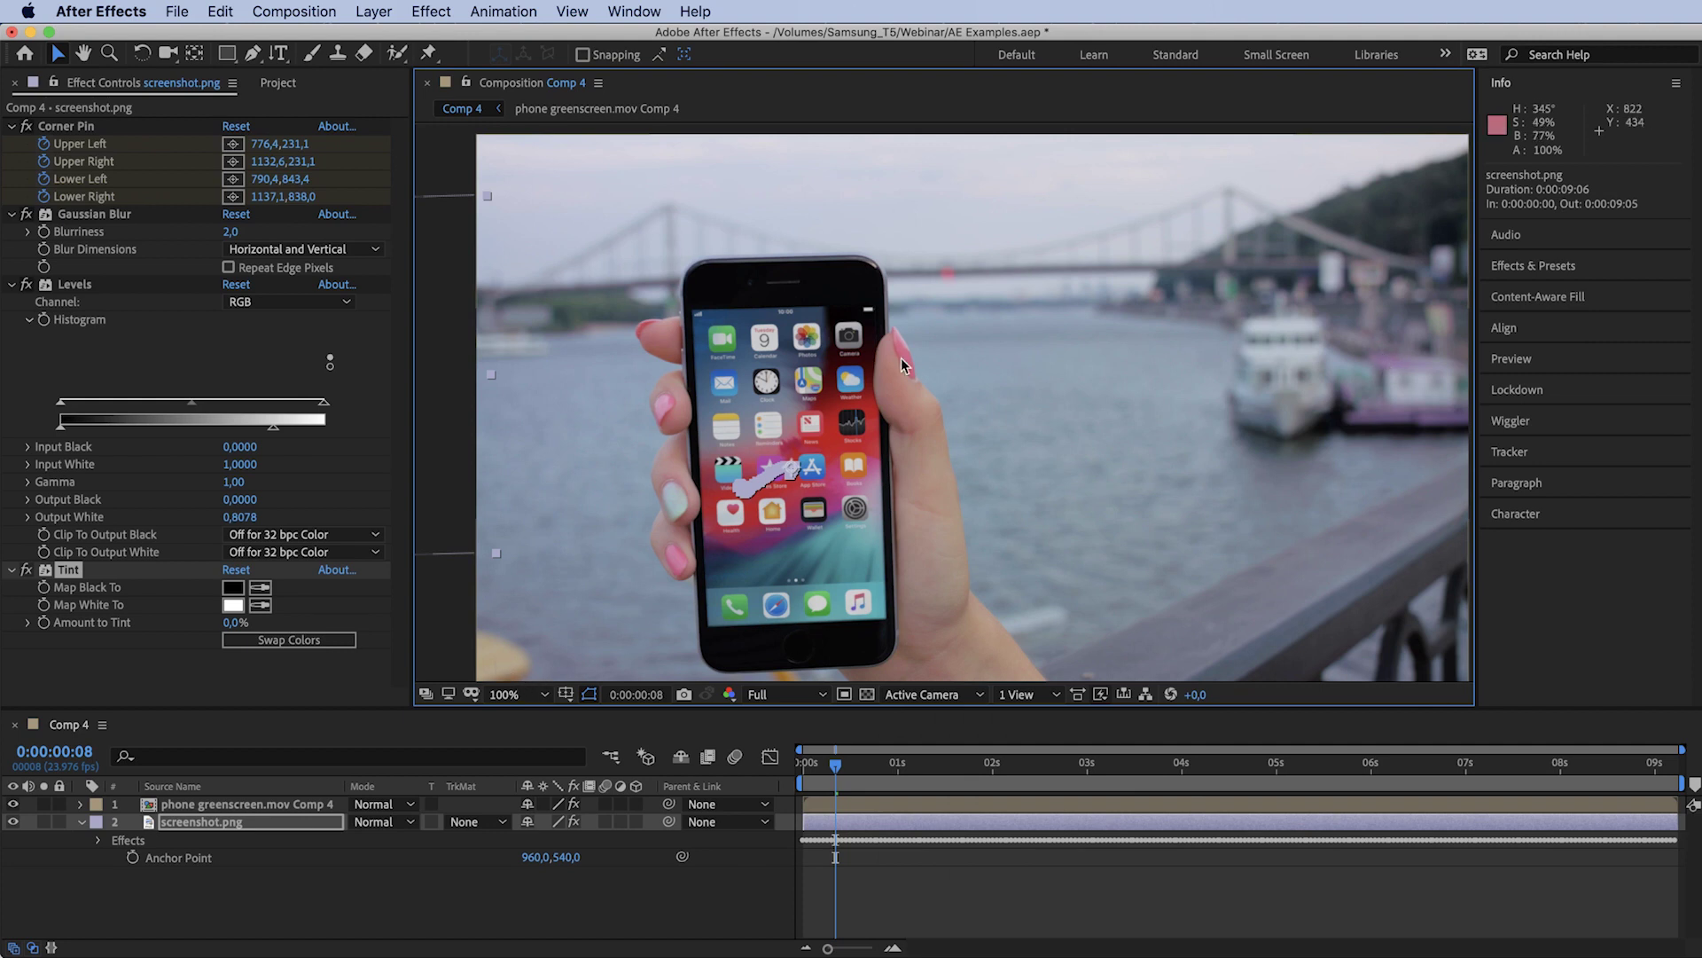
left_click_drag(231, 622, 236, 622)
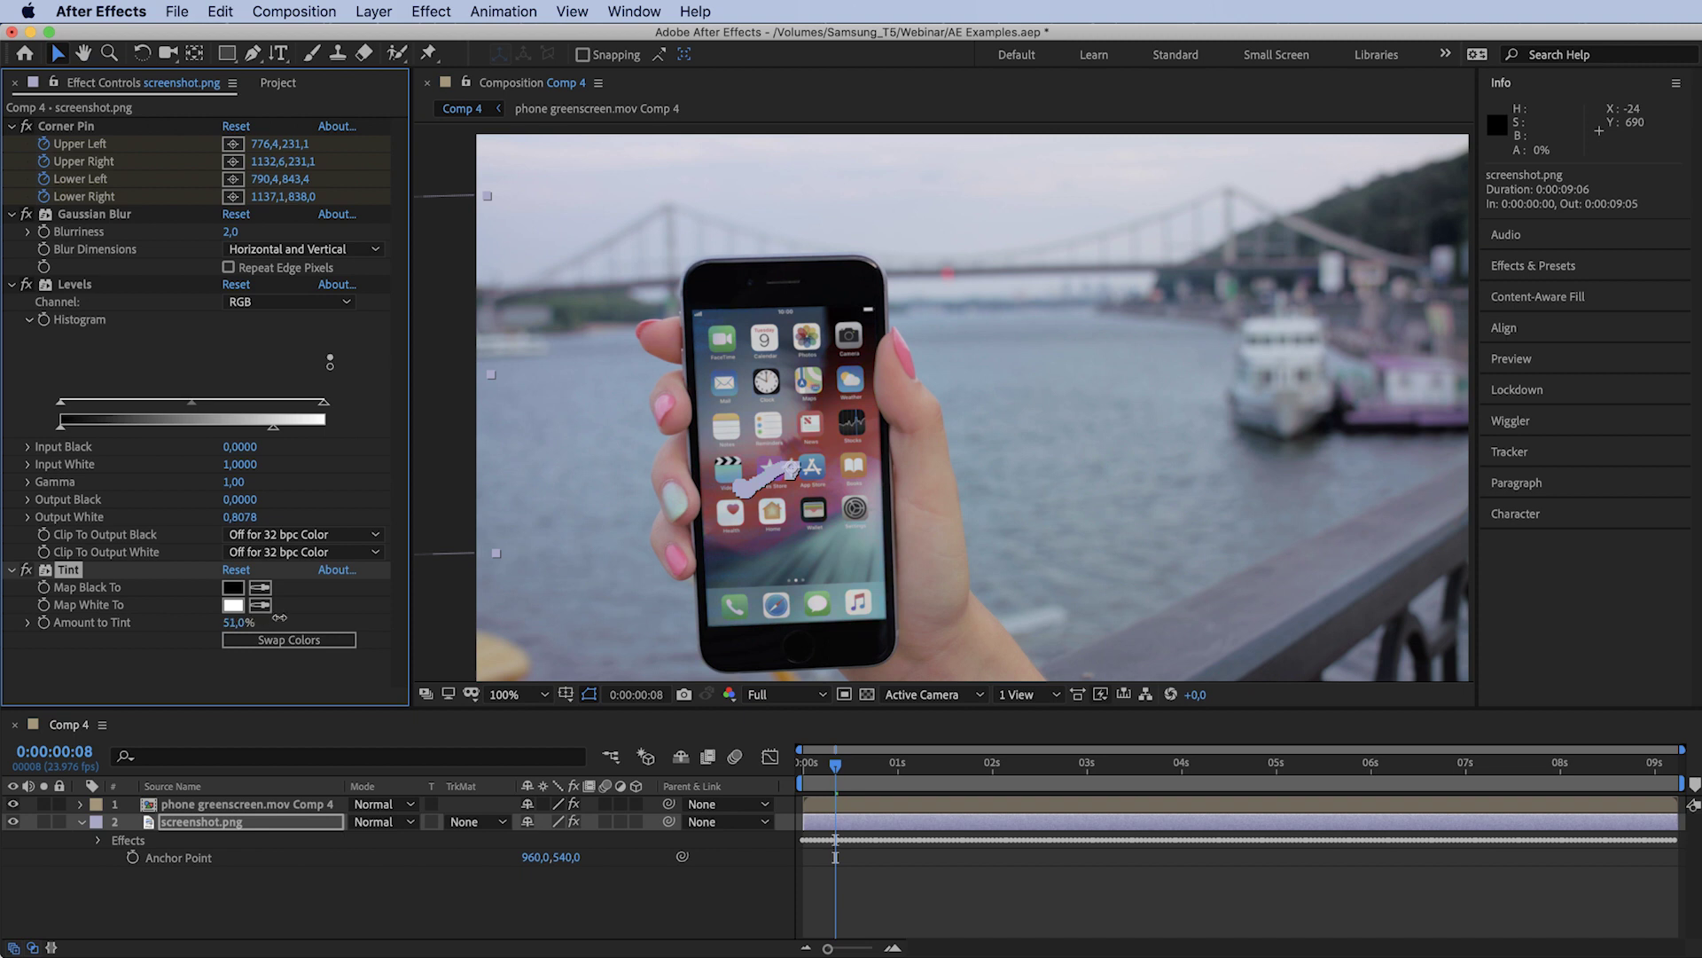
scroll(620, 518, "up", 1)
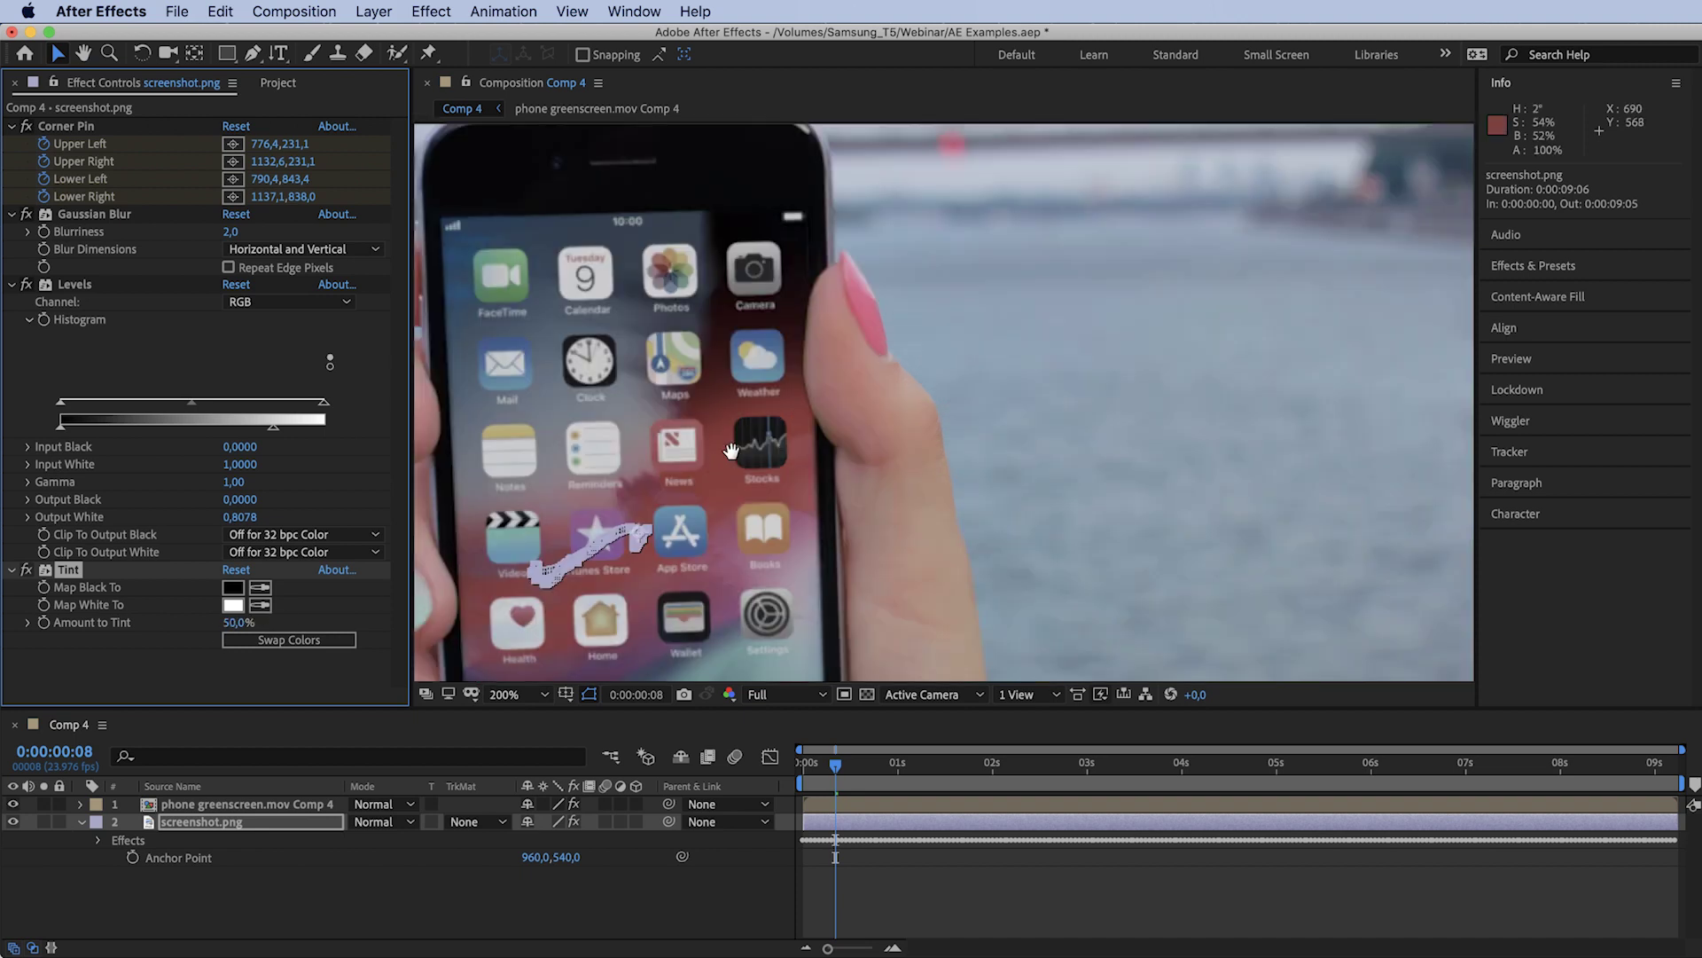
key("v")
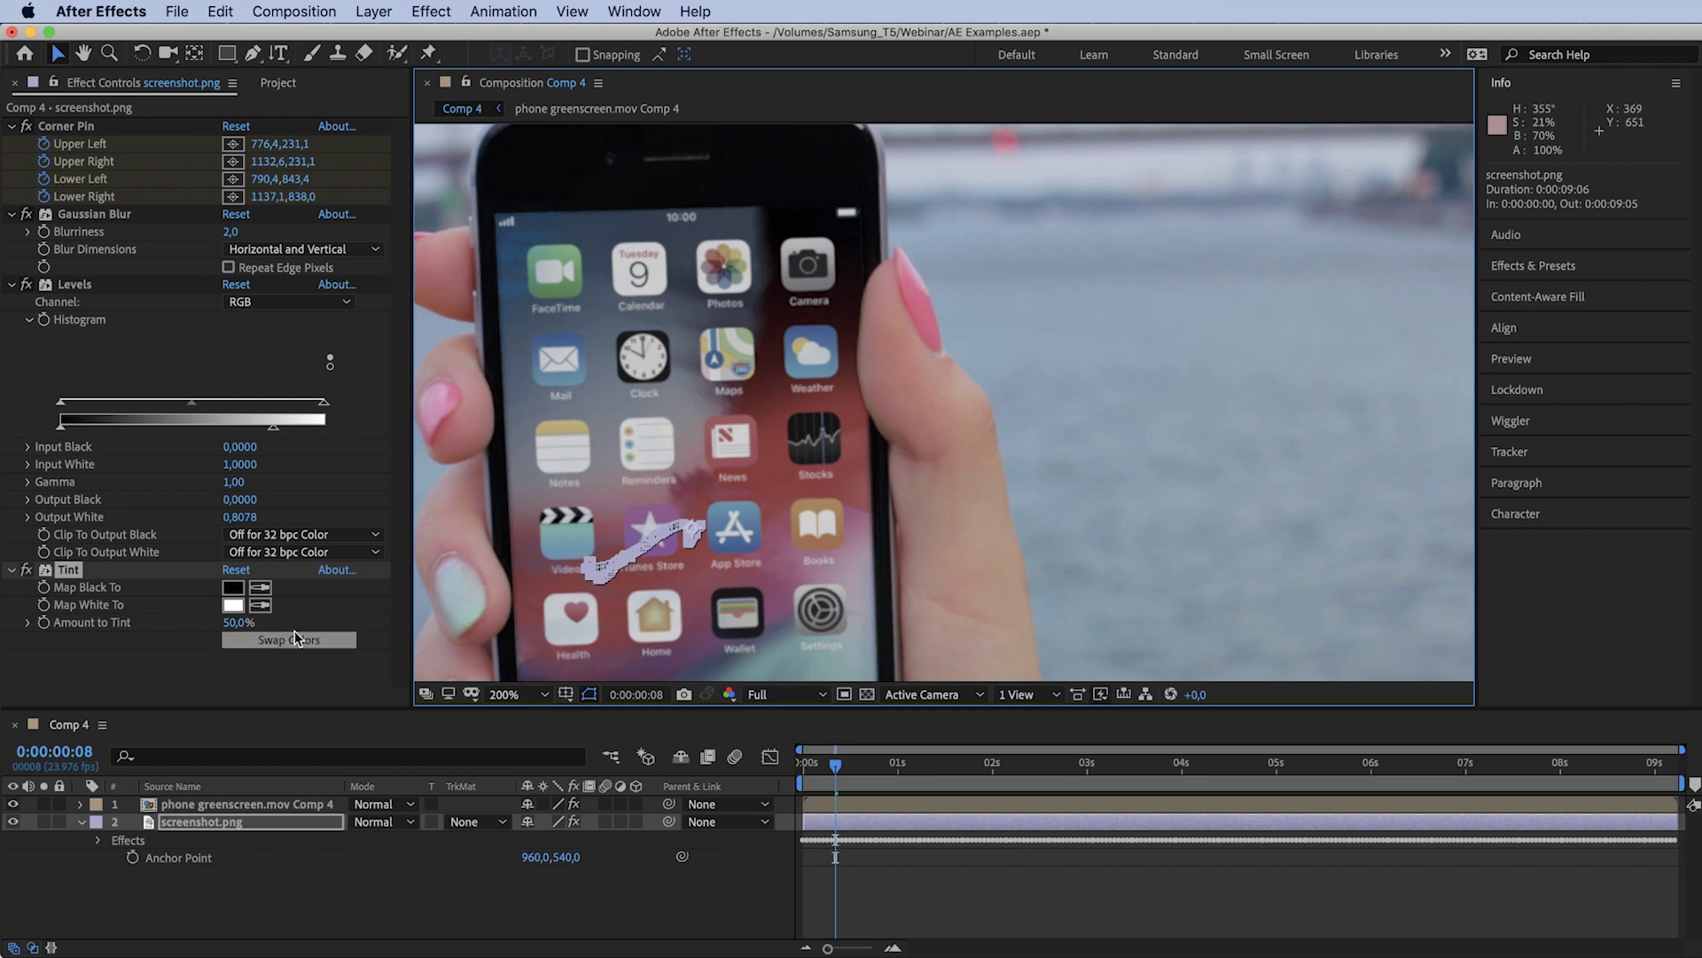
Set Tint's Amount to Tint to 40% and check the screenshot's saturation against the hand.
left_click(239, 623)
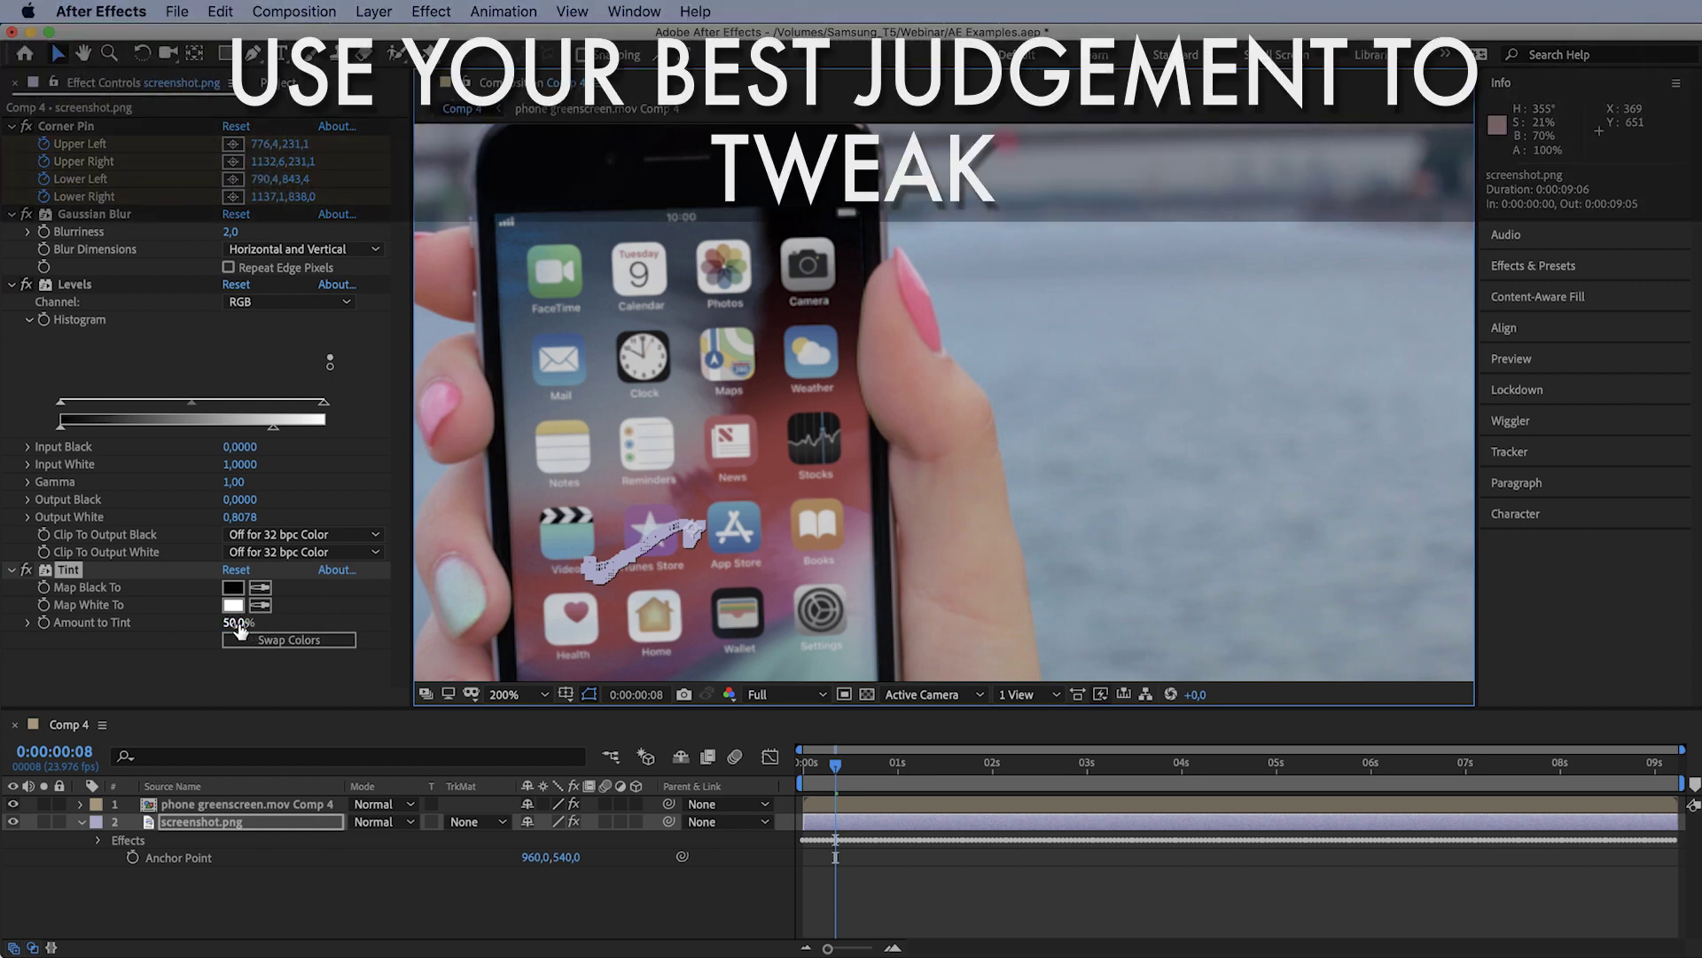
left_click(237, 623)
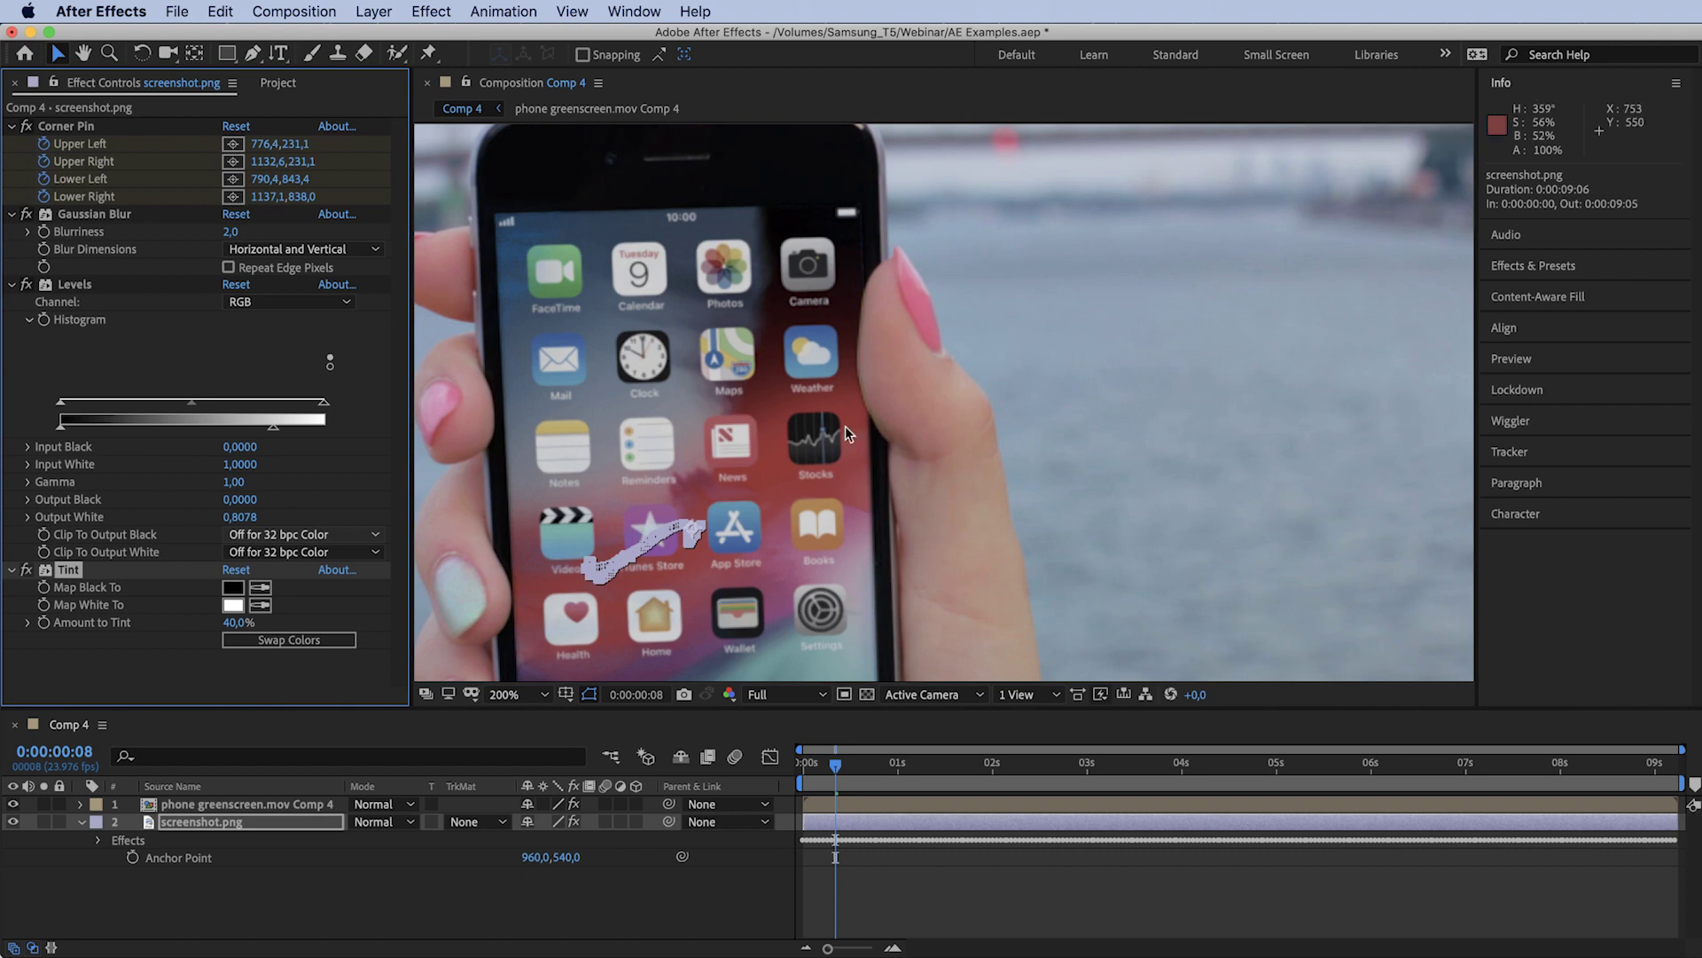
scroll(906, 315, "down", 2)
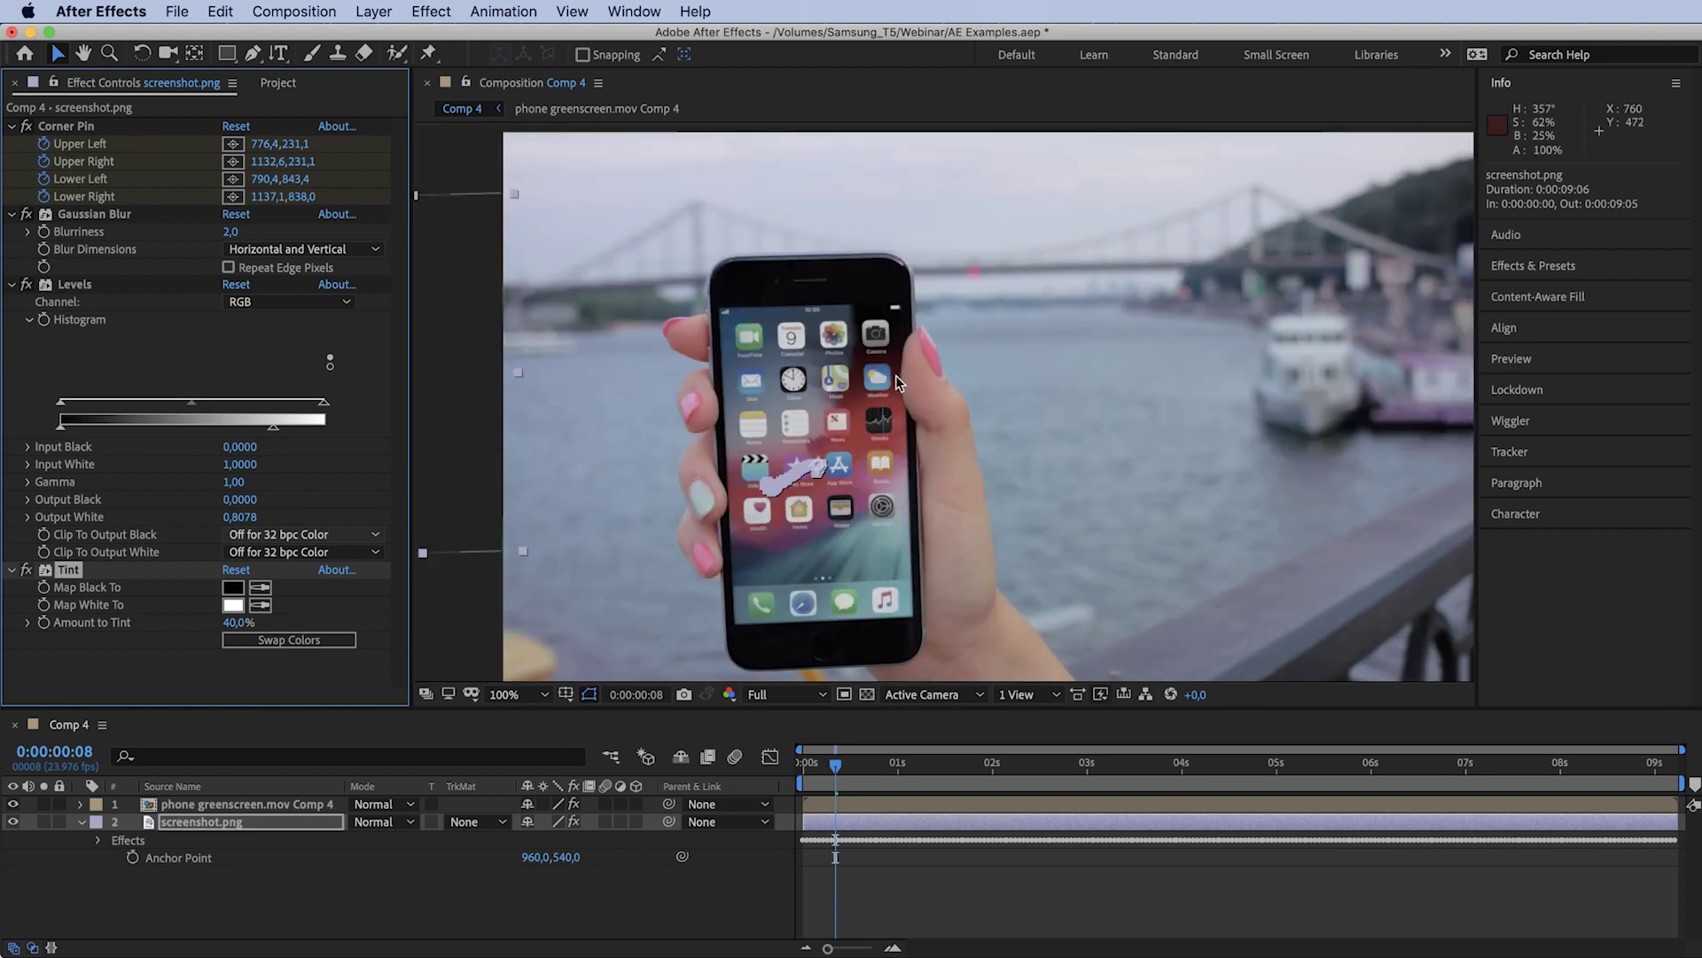
key("period")
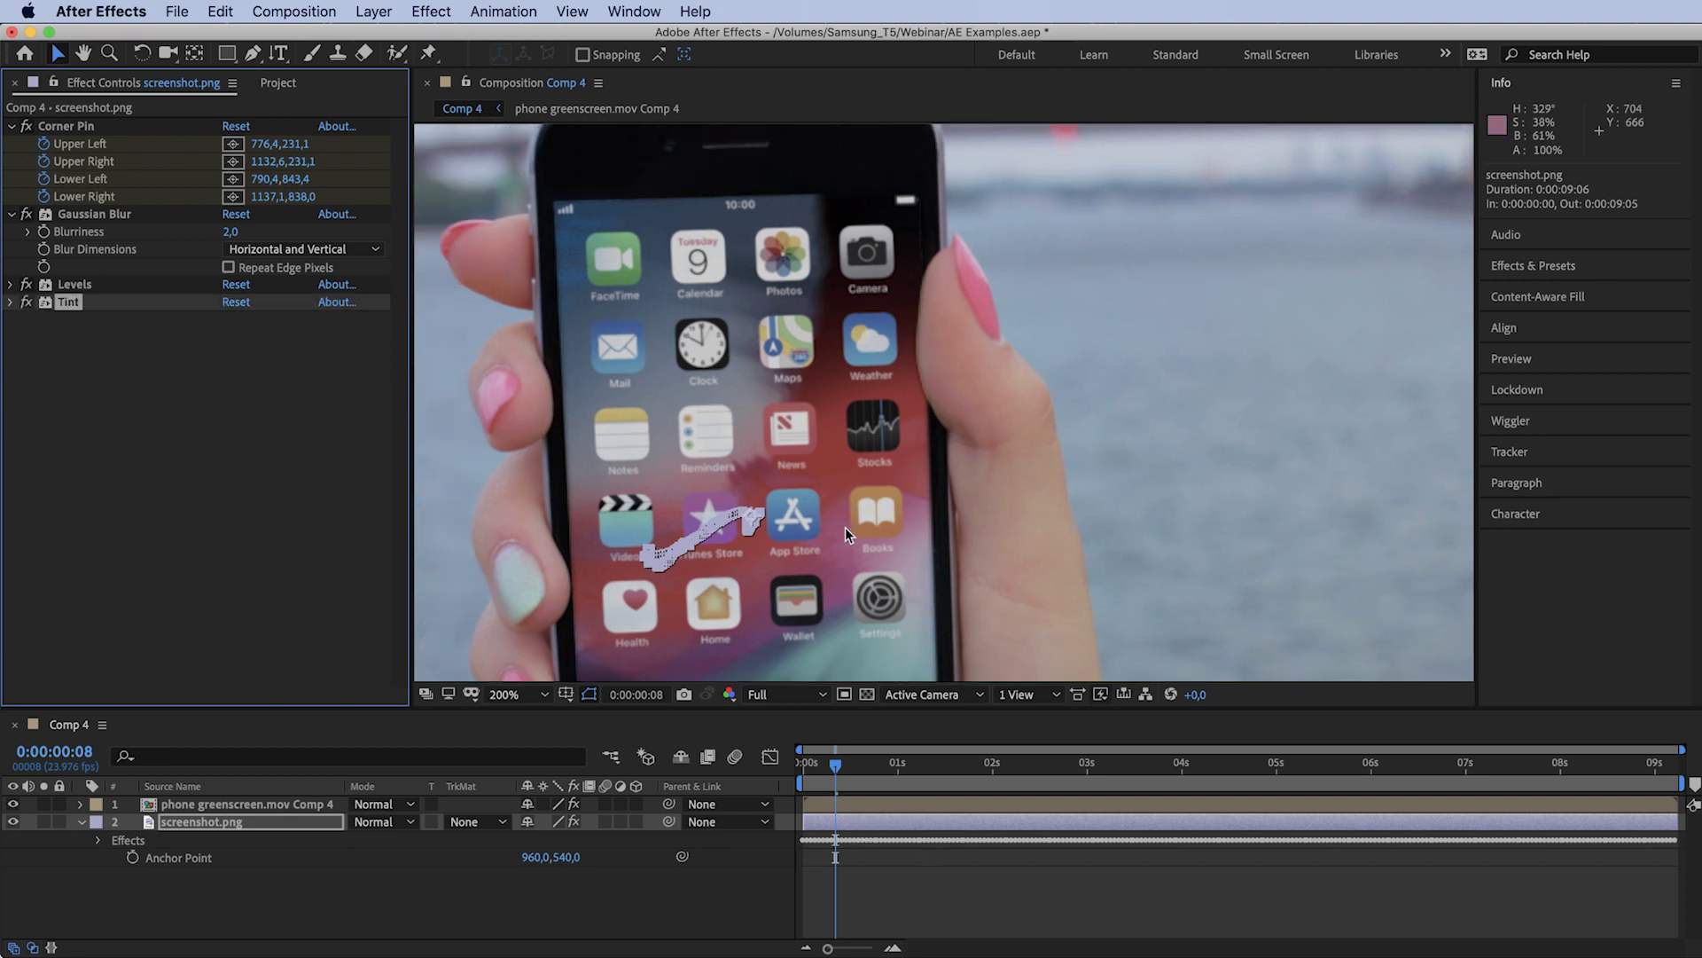
Inspect the grain on the phone display beside the hand at up to 800% and play the preview.
scroll(938, 624, "down", 5)
left_click_drag(938, 624, 910, 642)
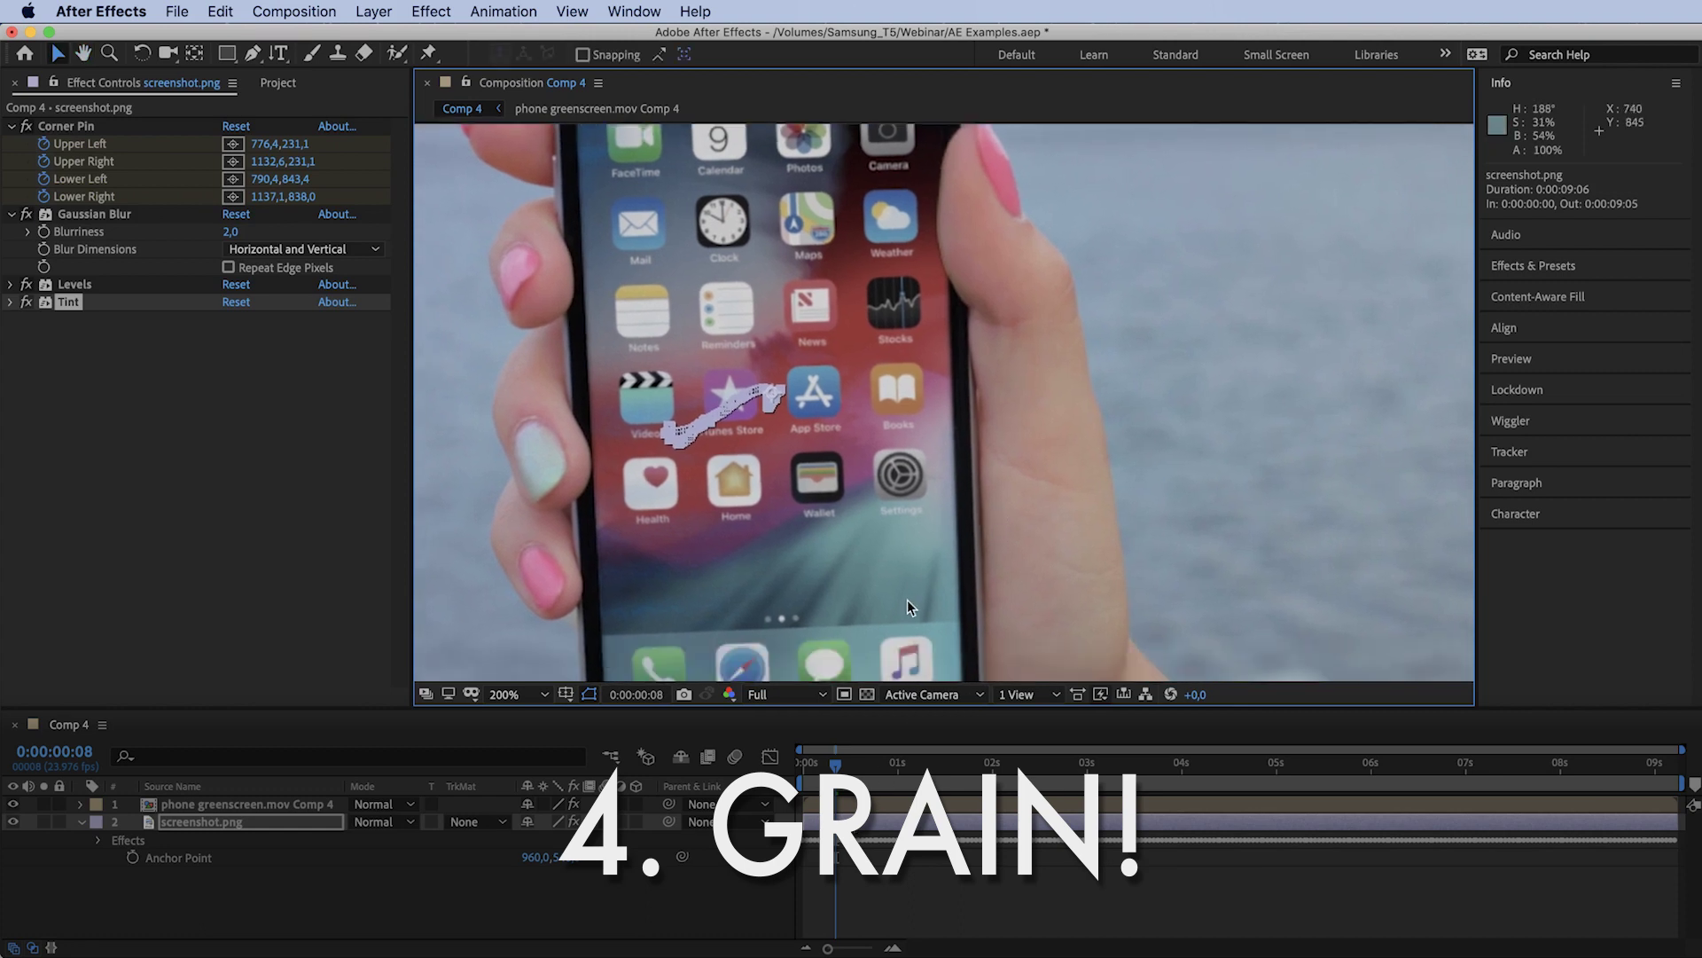
scroll(831, 610, "up", 5)
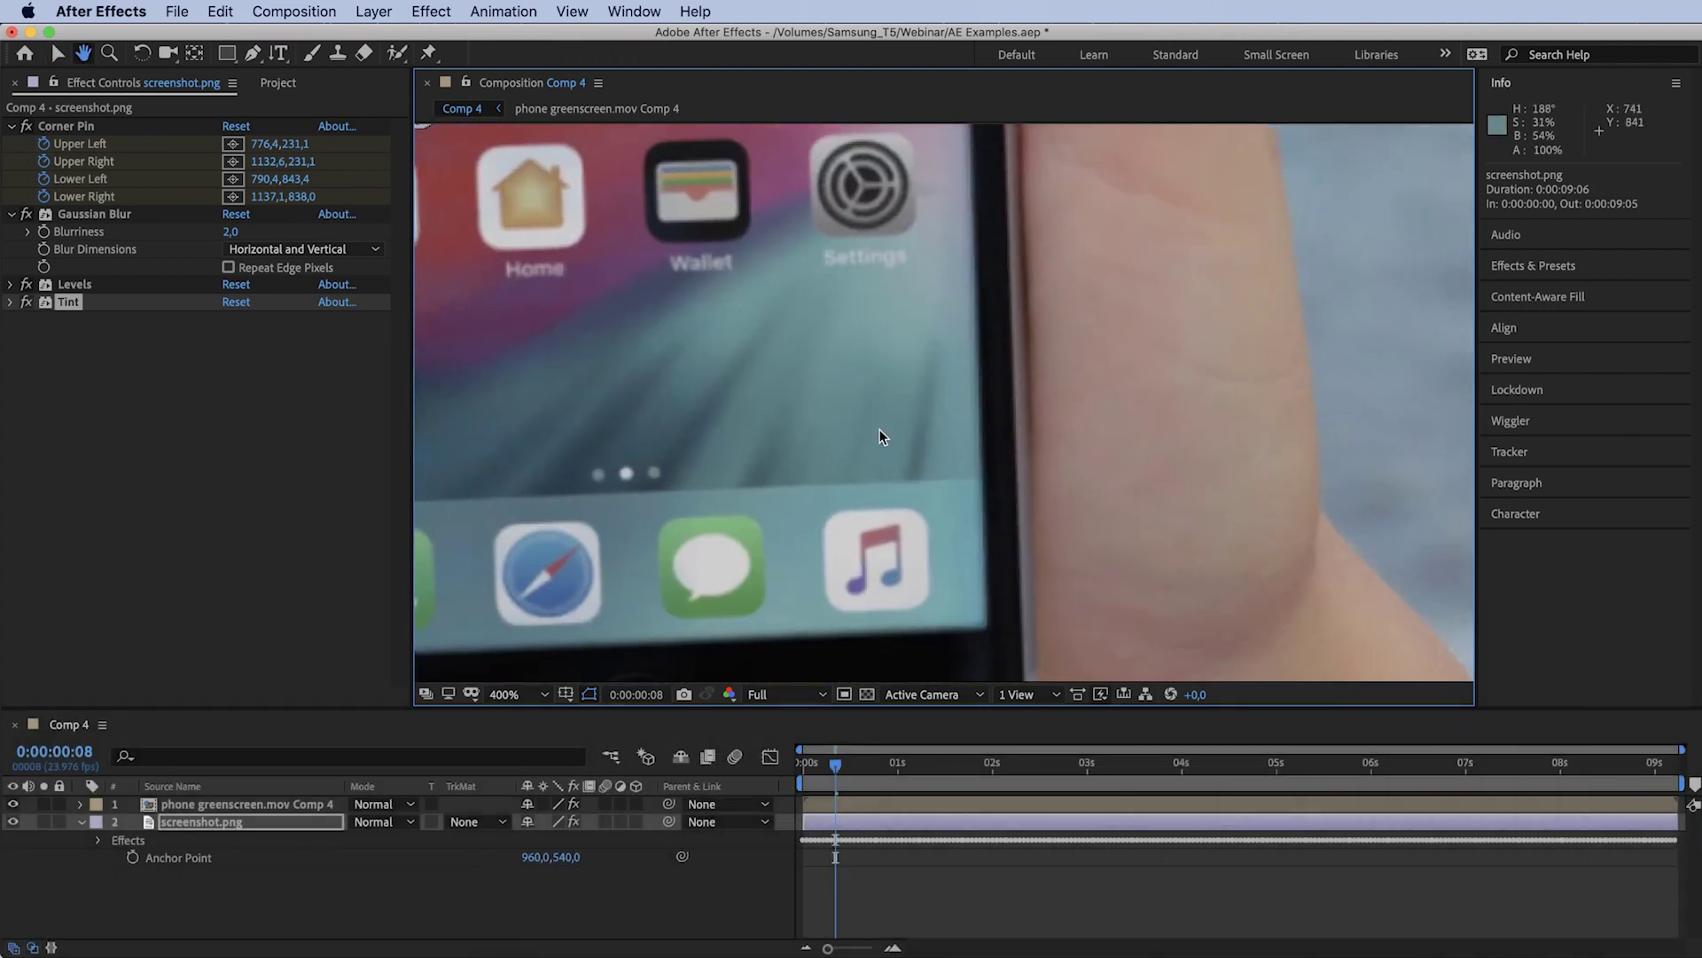
scroll(879, 429, "up", 2)
left_click_drag(831, 767, 935, 776)
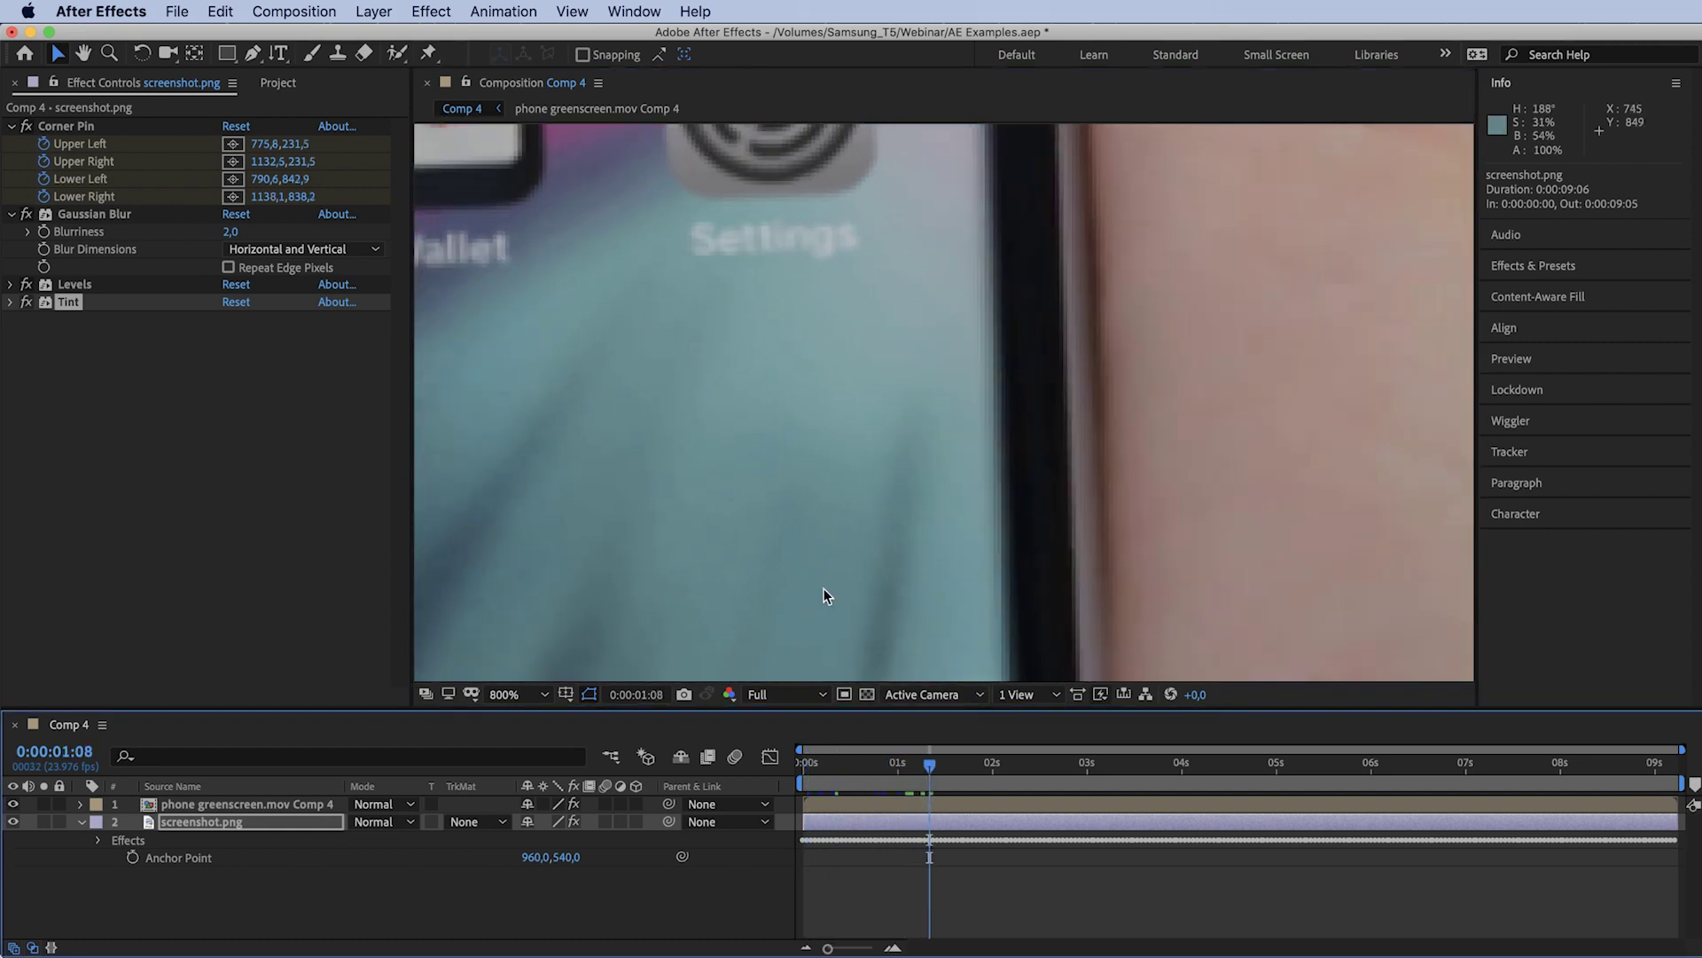
key("space")
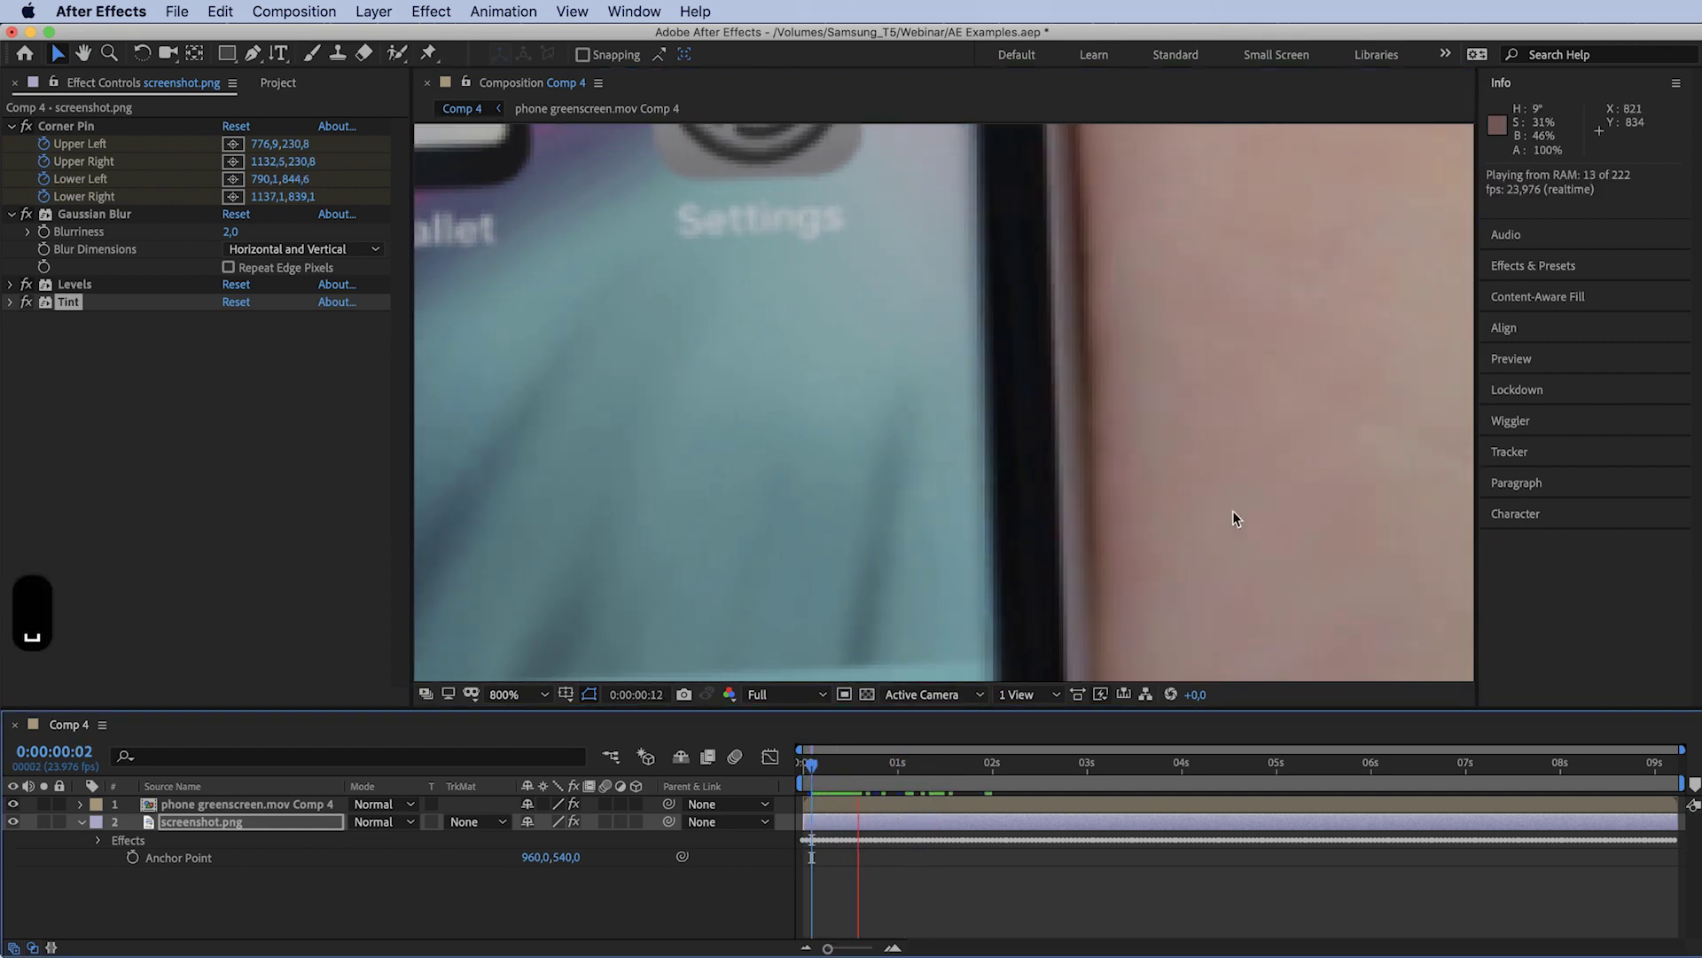
Apply the Match Grain effect to the screenshot.png layer.
key("ctrl+space")
type("a")
key("BackSpace")
type("mna")
key("BackSpace")
key("BackSpace")
key("BackSpace")
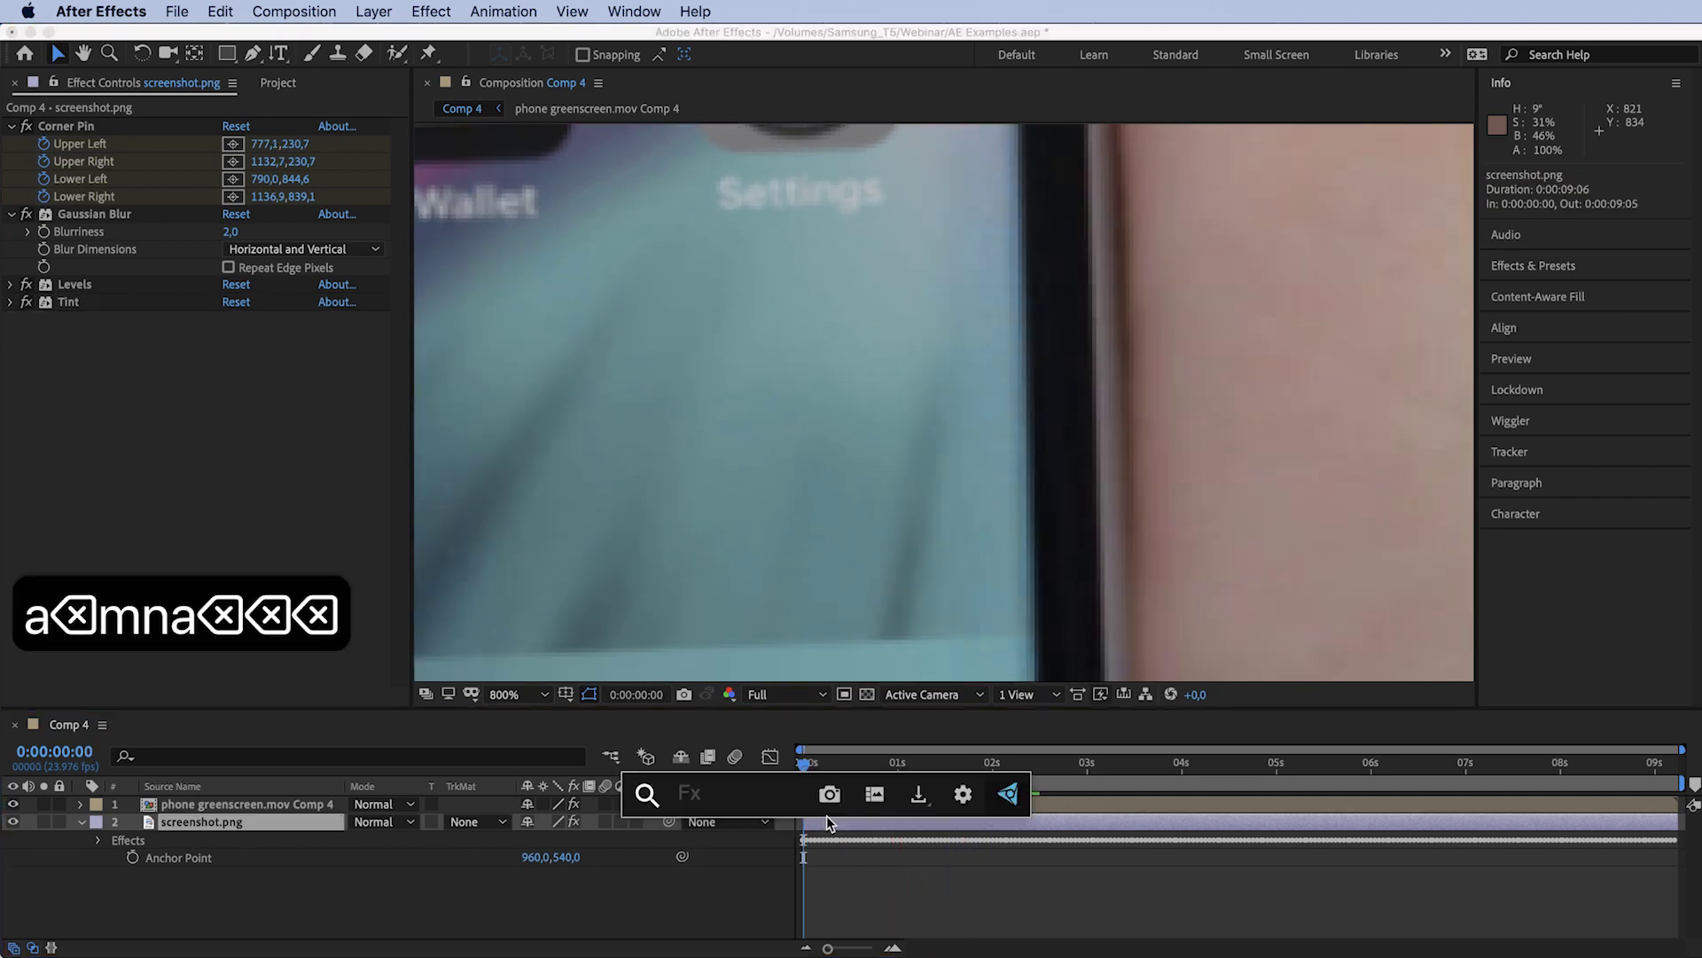
type("match")
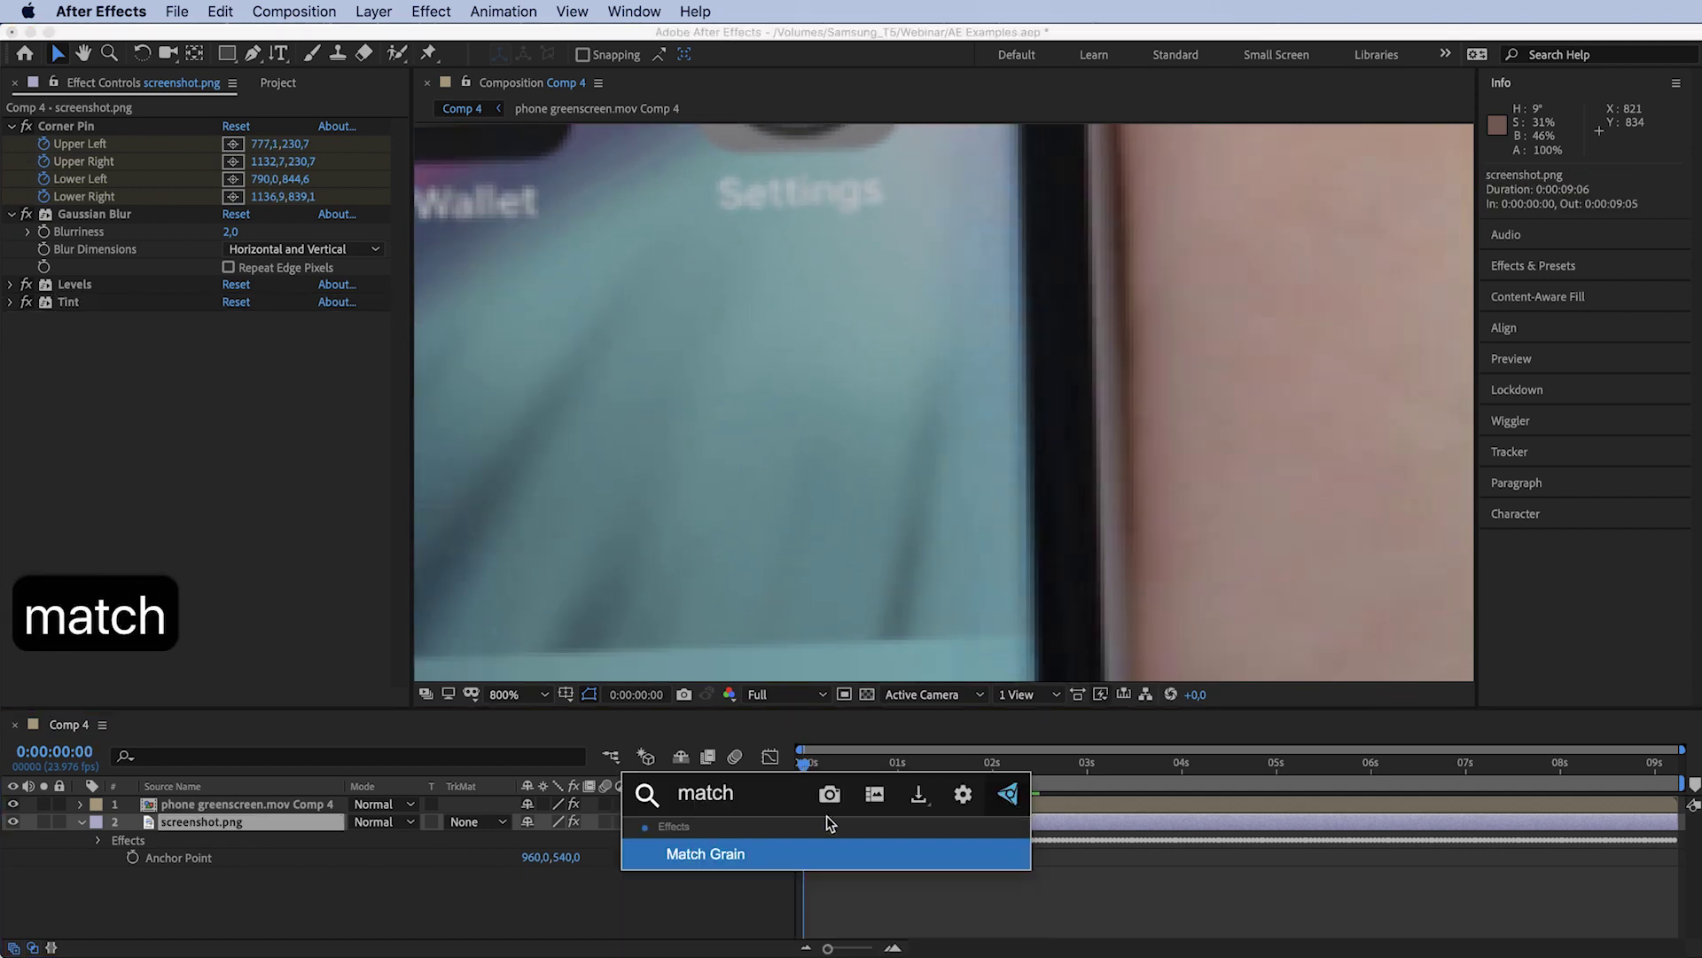
key("Return")
Set Match Grain's Viewing Mode to Final Output and its Noise Source Layer to phone greenscreen.mov Comp 4.
left_click(289, 339)
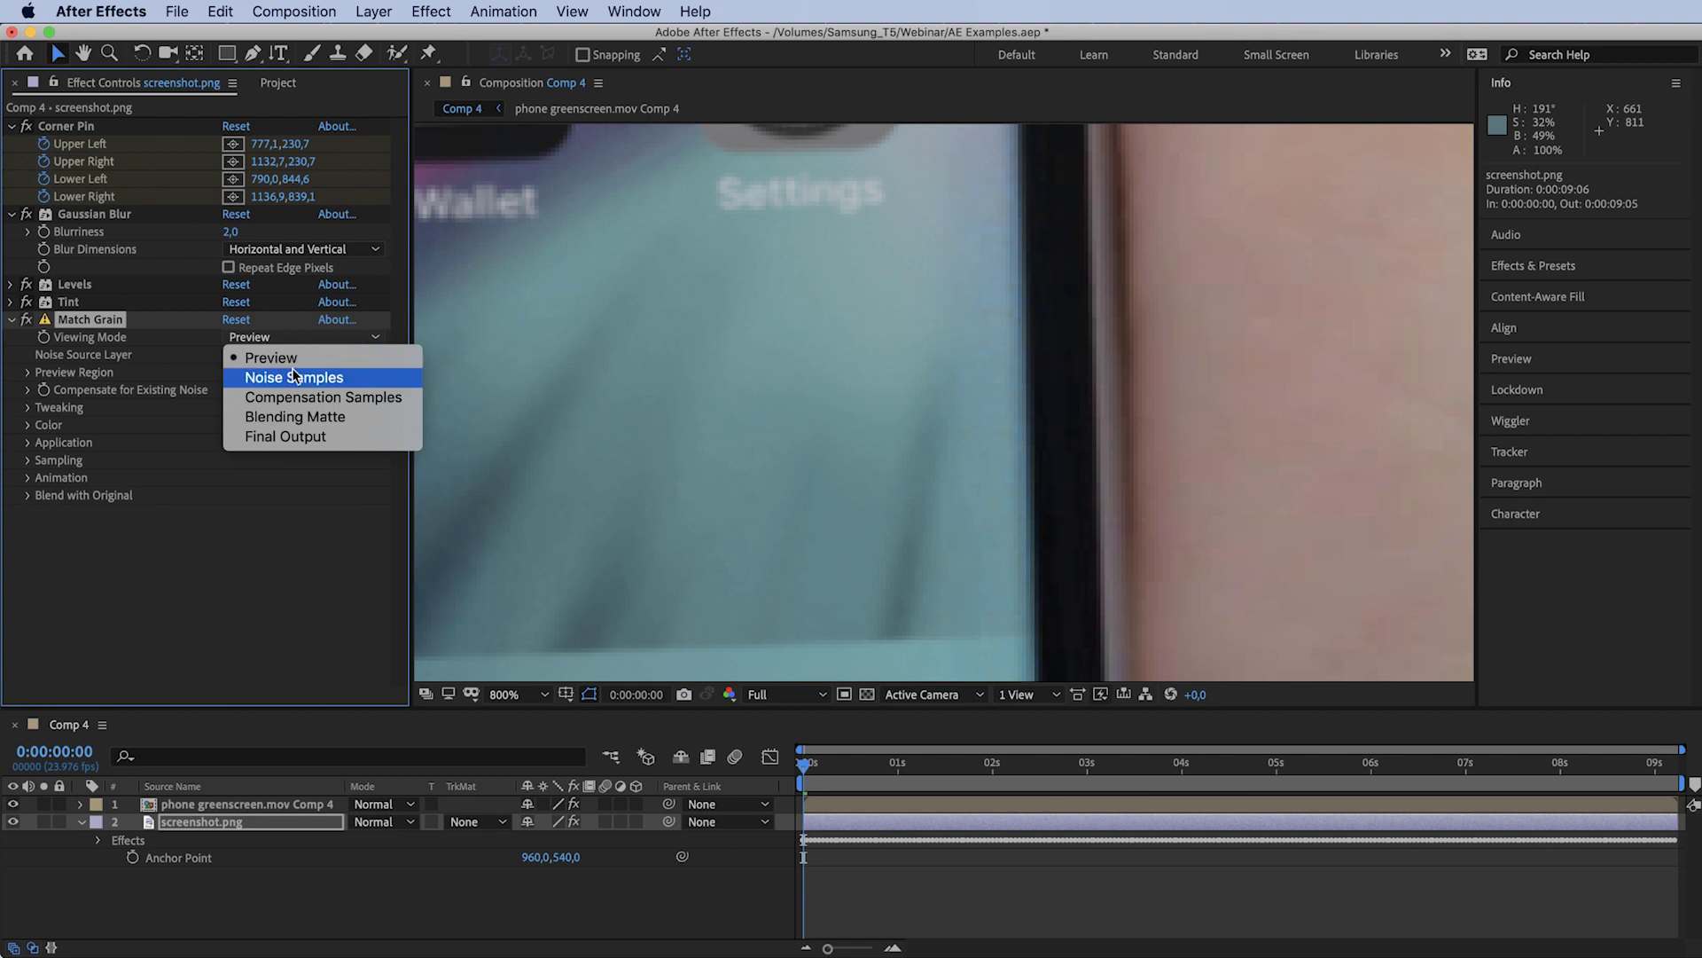
left_click(295, 438)
left_click(278, 354)
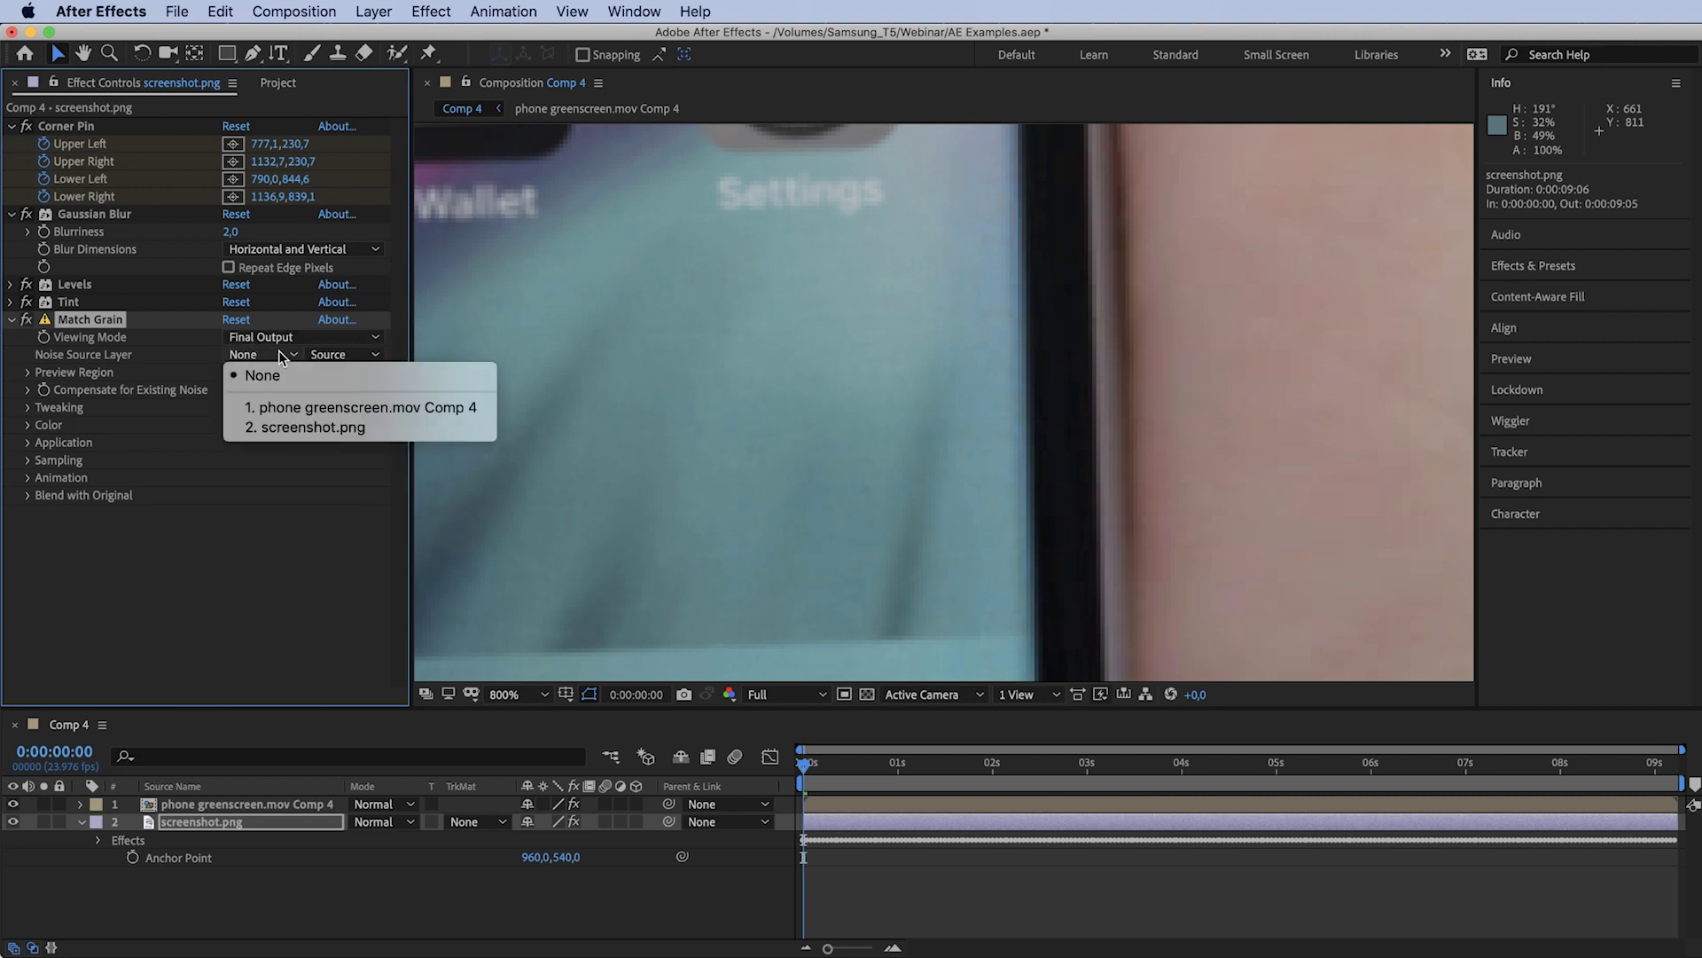
left_click(302, 409)
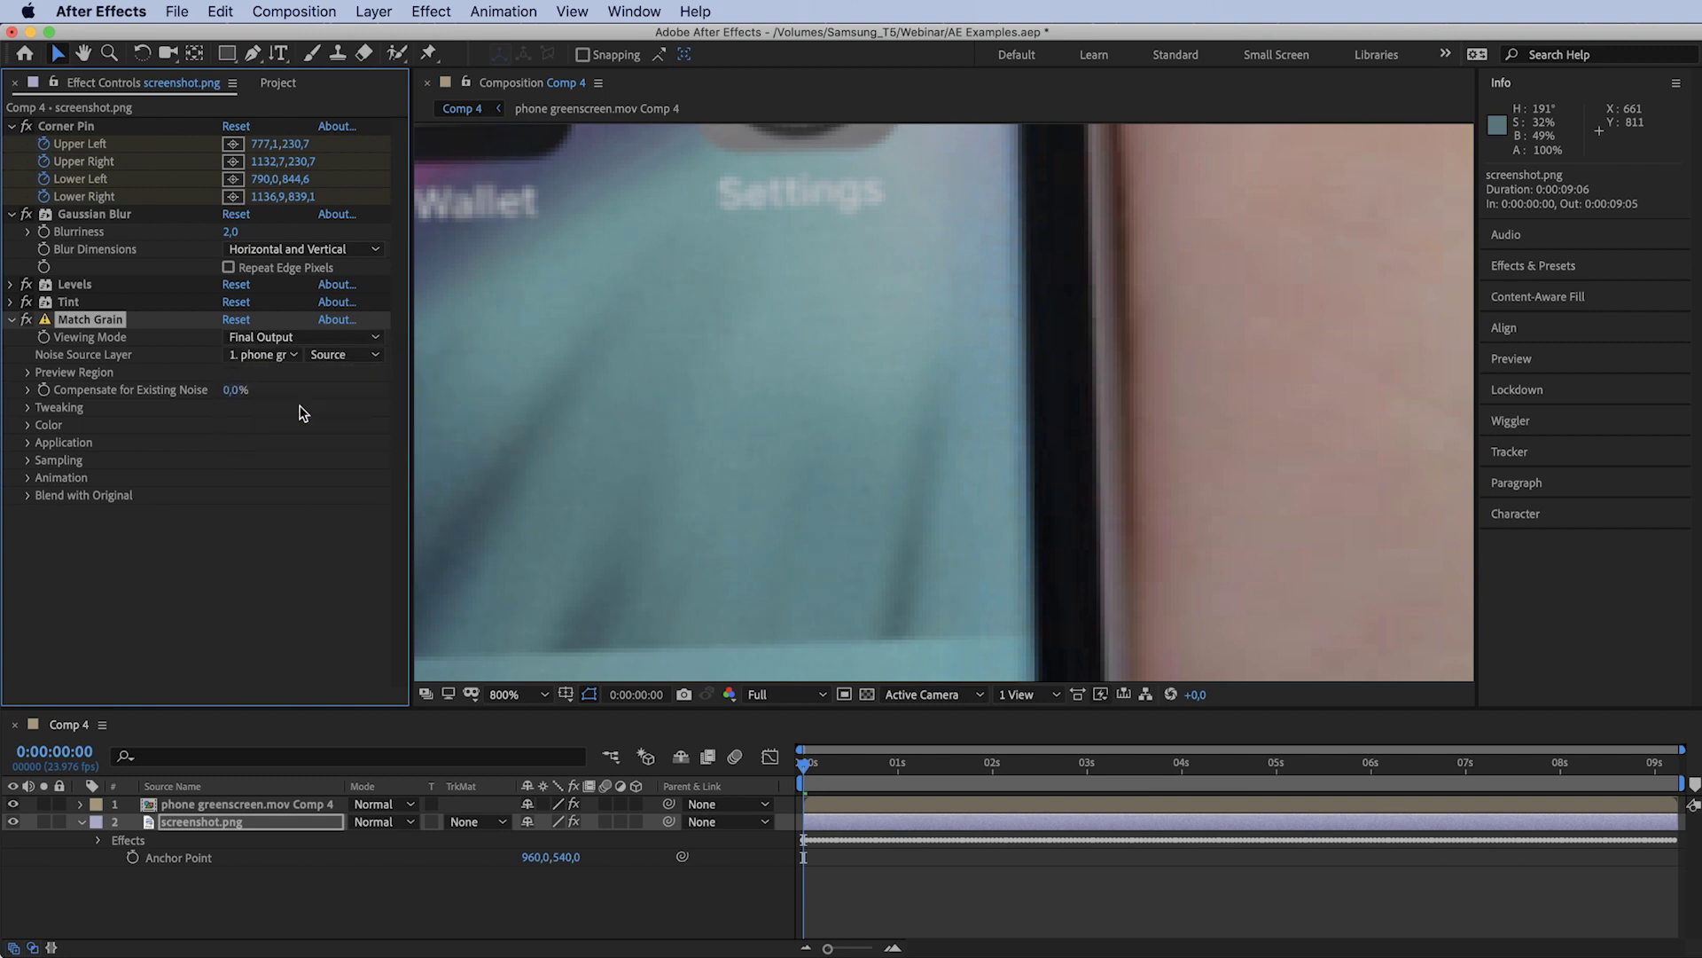
Expand Match Grain's Tweaking controls and preview the matched grain beside the hand in playback.
left_click(28, 407)
key("space")
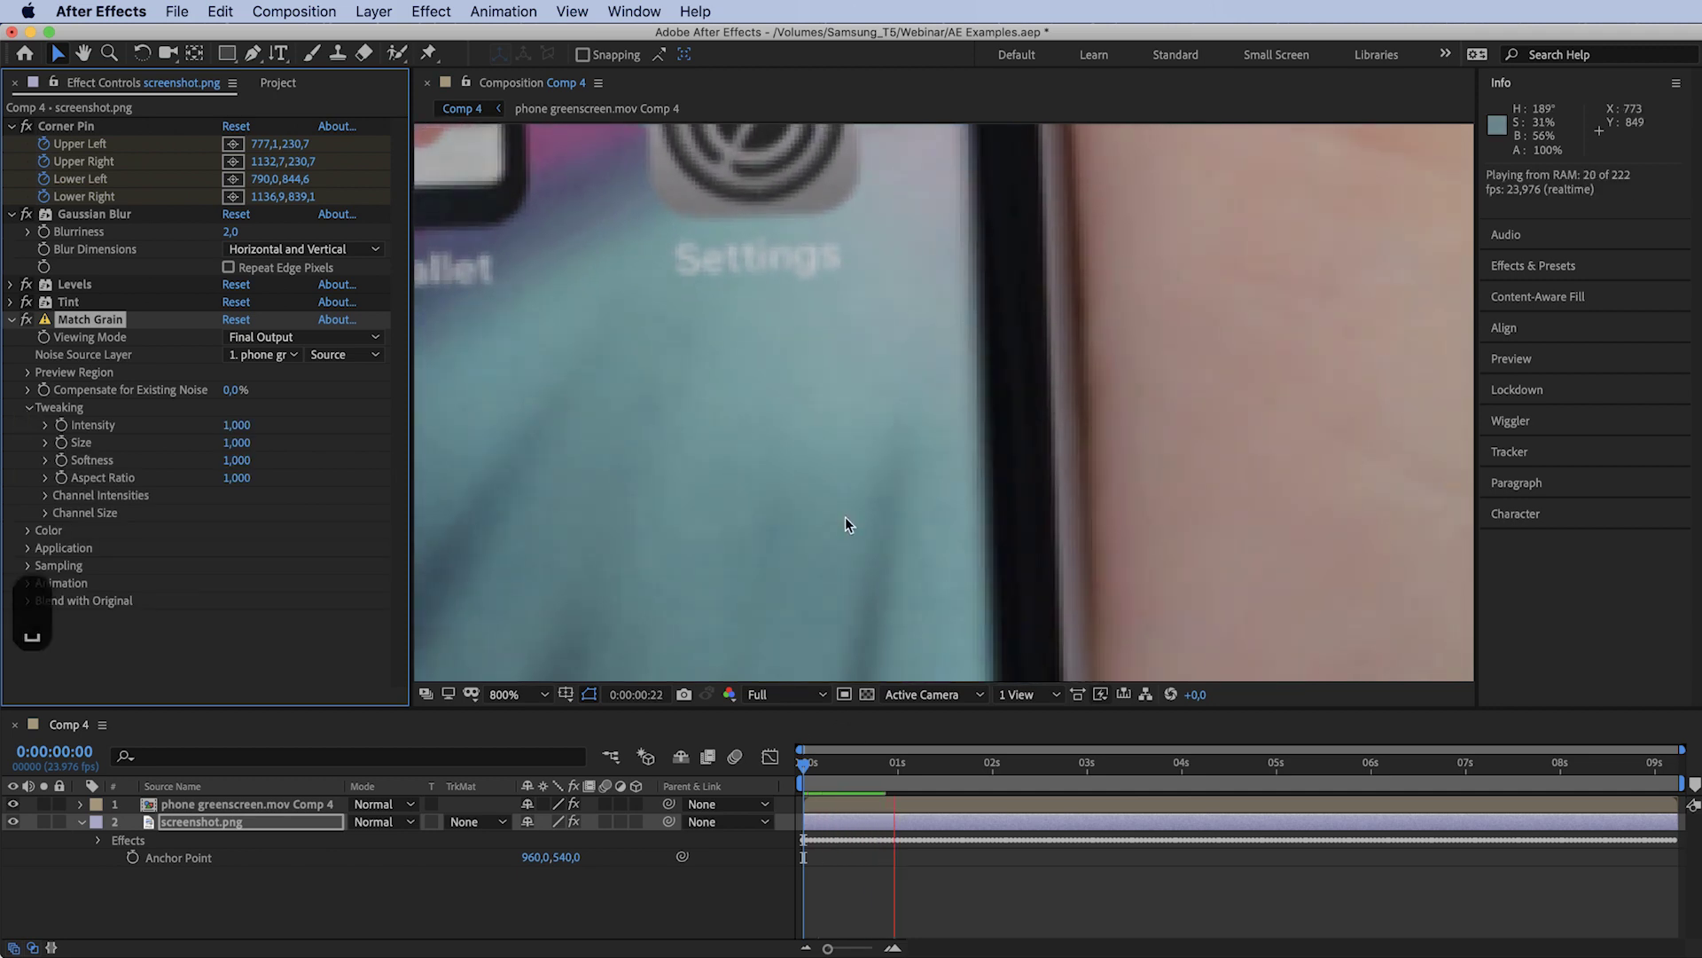
key("space")
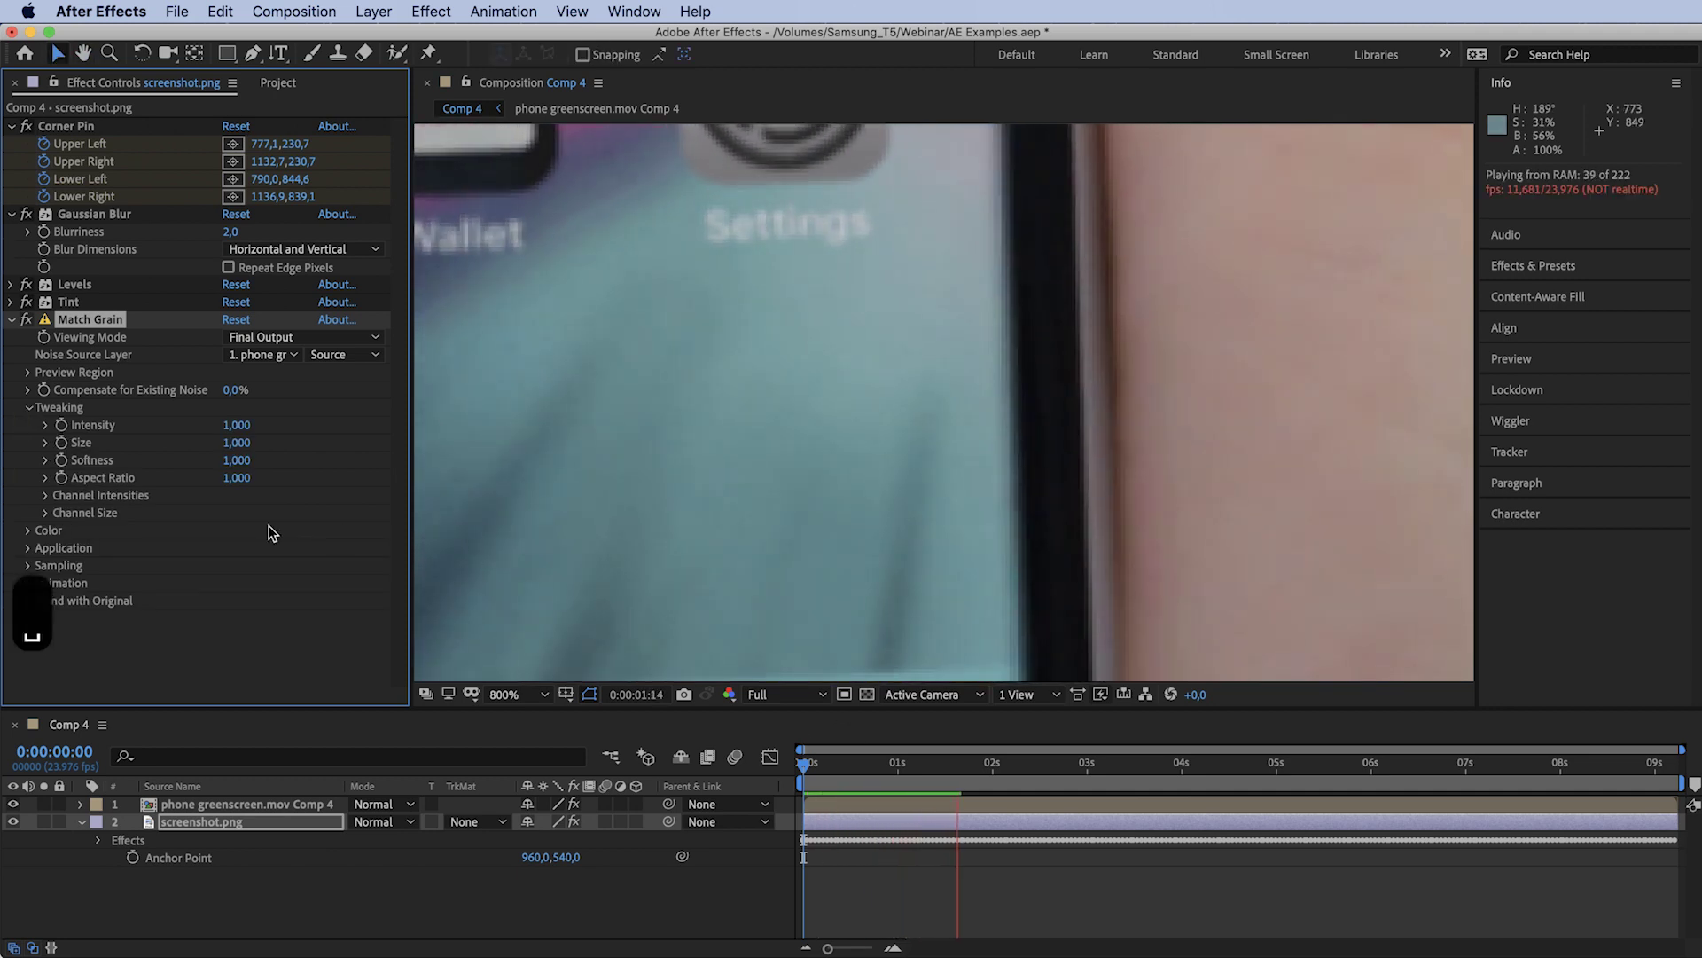
Set Match Grain's Intensity to 0.5 under Tweaking and preview the grain on the phone display from the start.
left_click(237, 425)
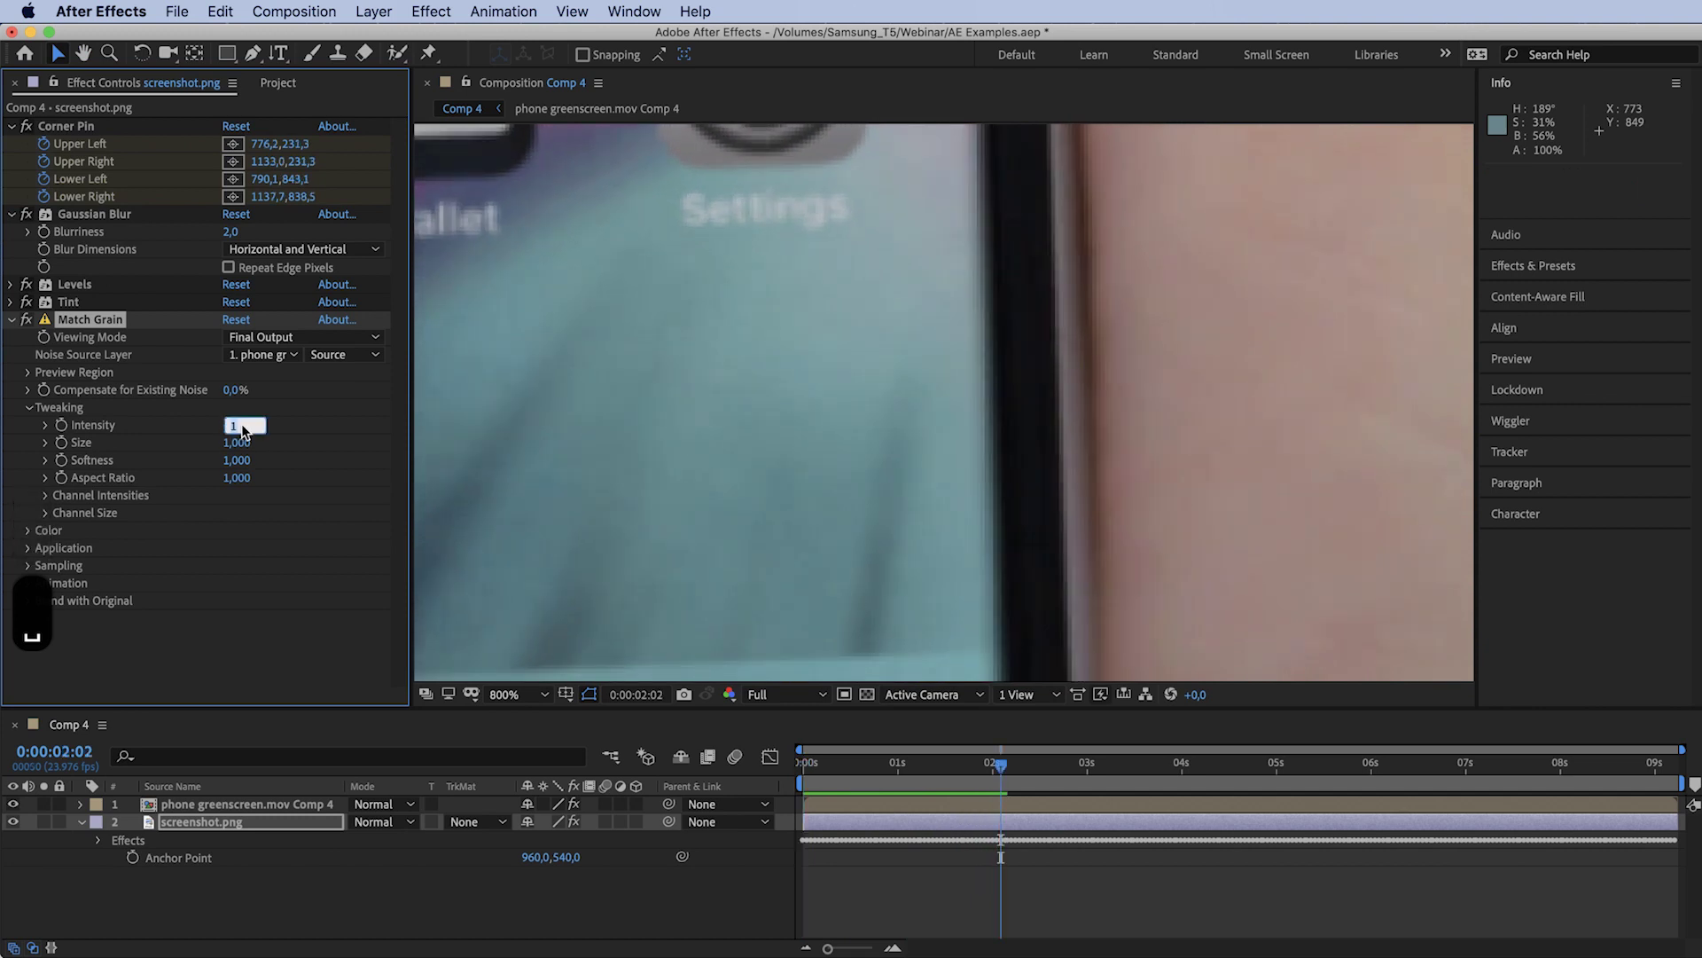
type(".5")
key("Return")
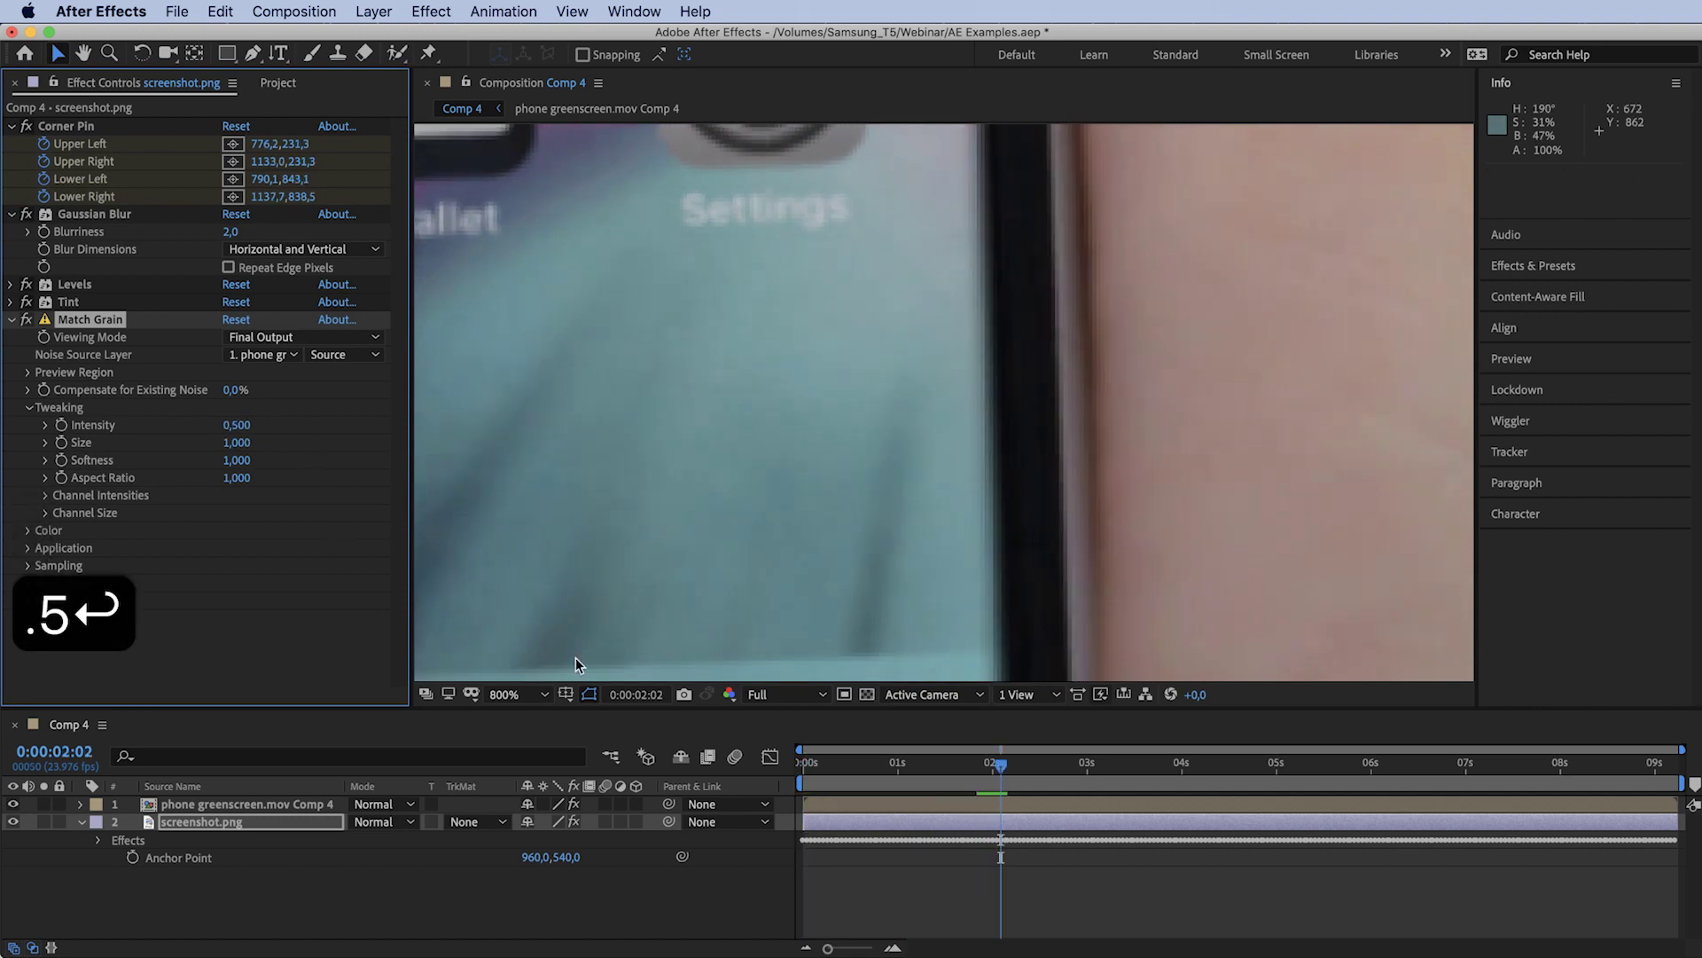
left_click(935, 763)
key("space")
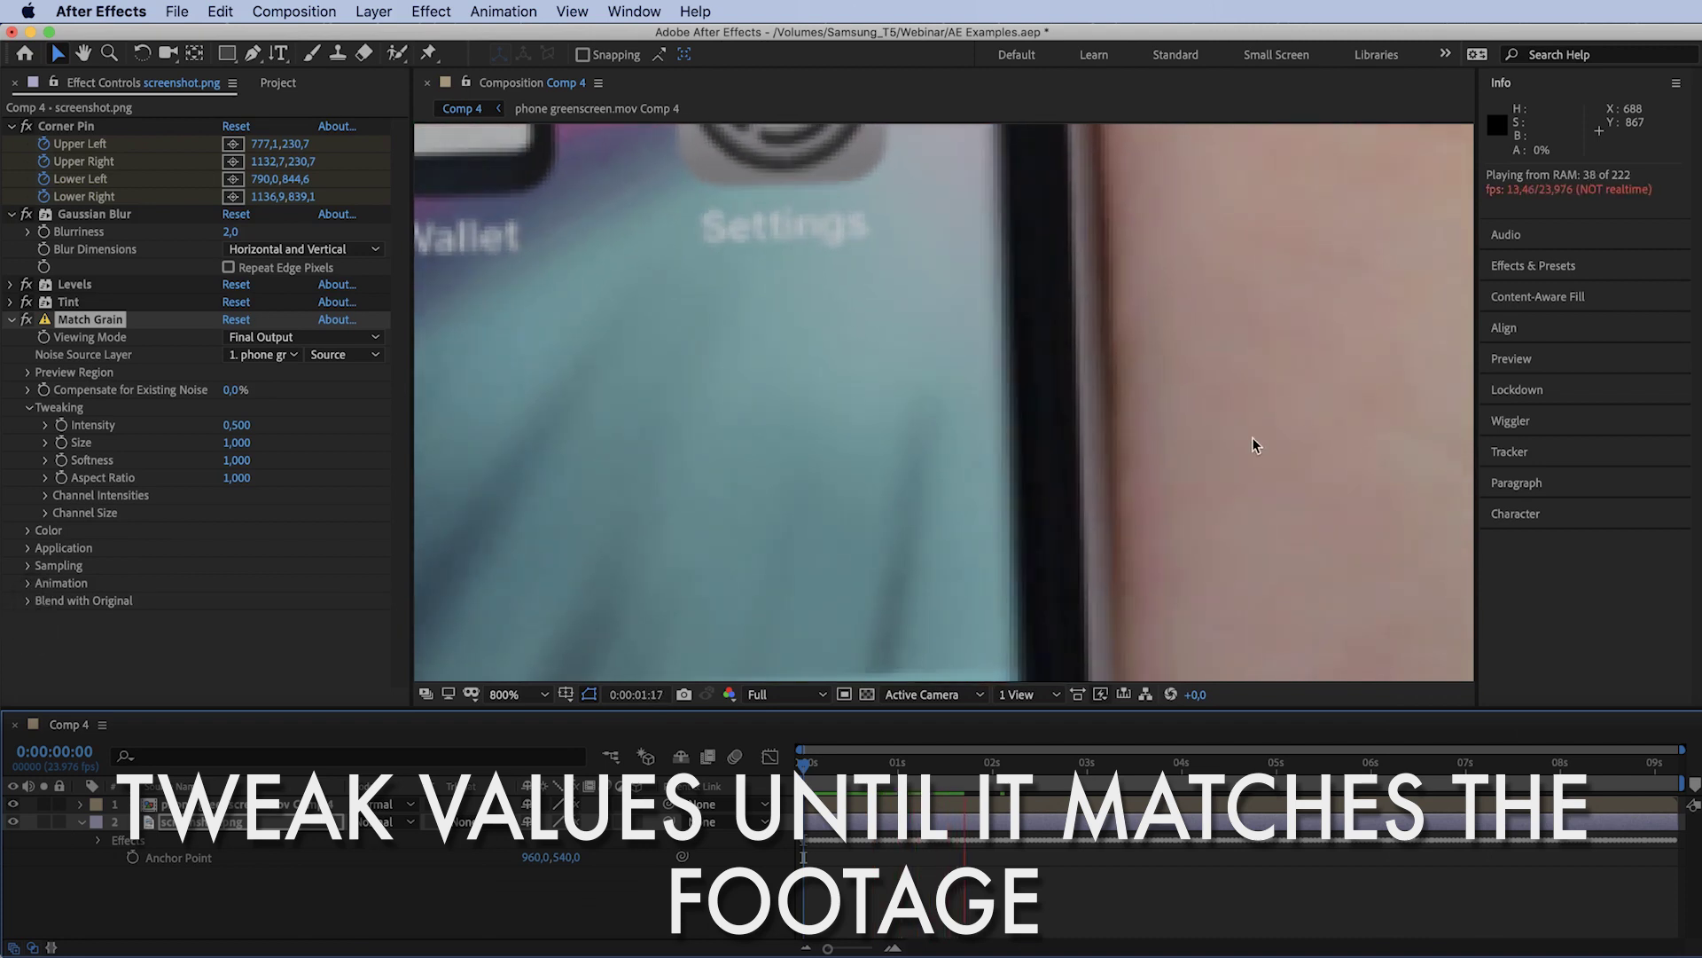
key("space")
Play back the whole composite at 100% from the start and from 0:00:02:02, and check the frame at 0:00:07:12.
scroll(1075, 445, "down", 5)
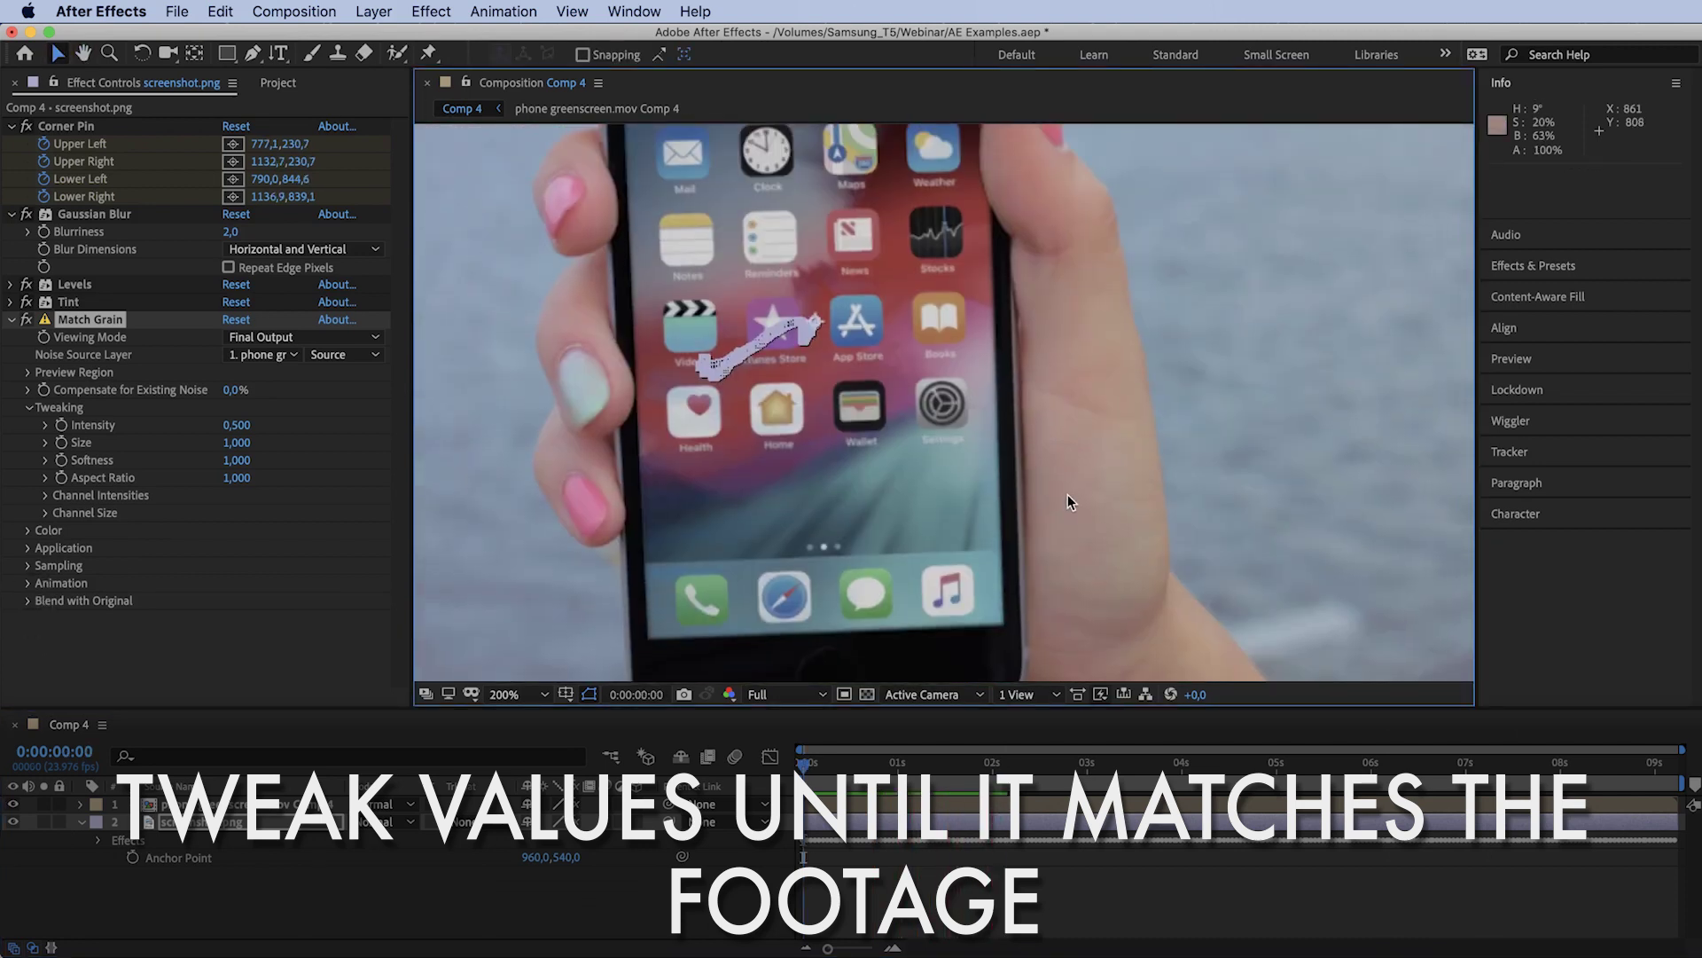
key("space")
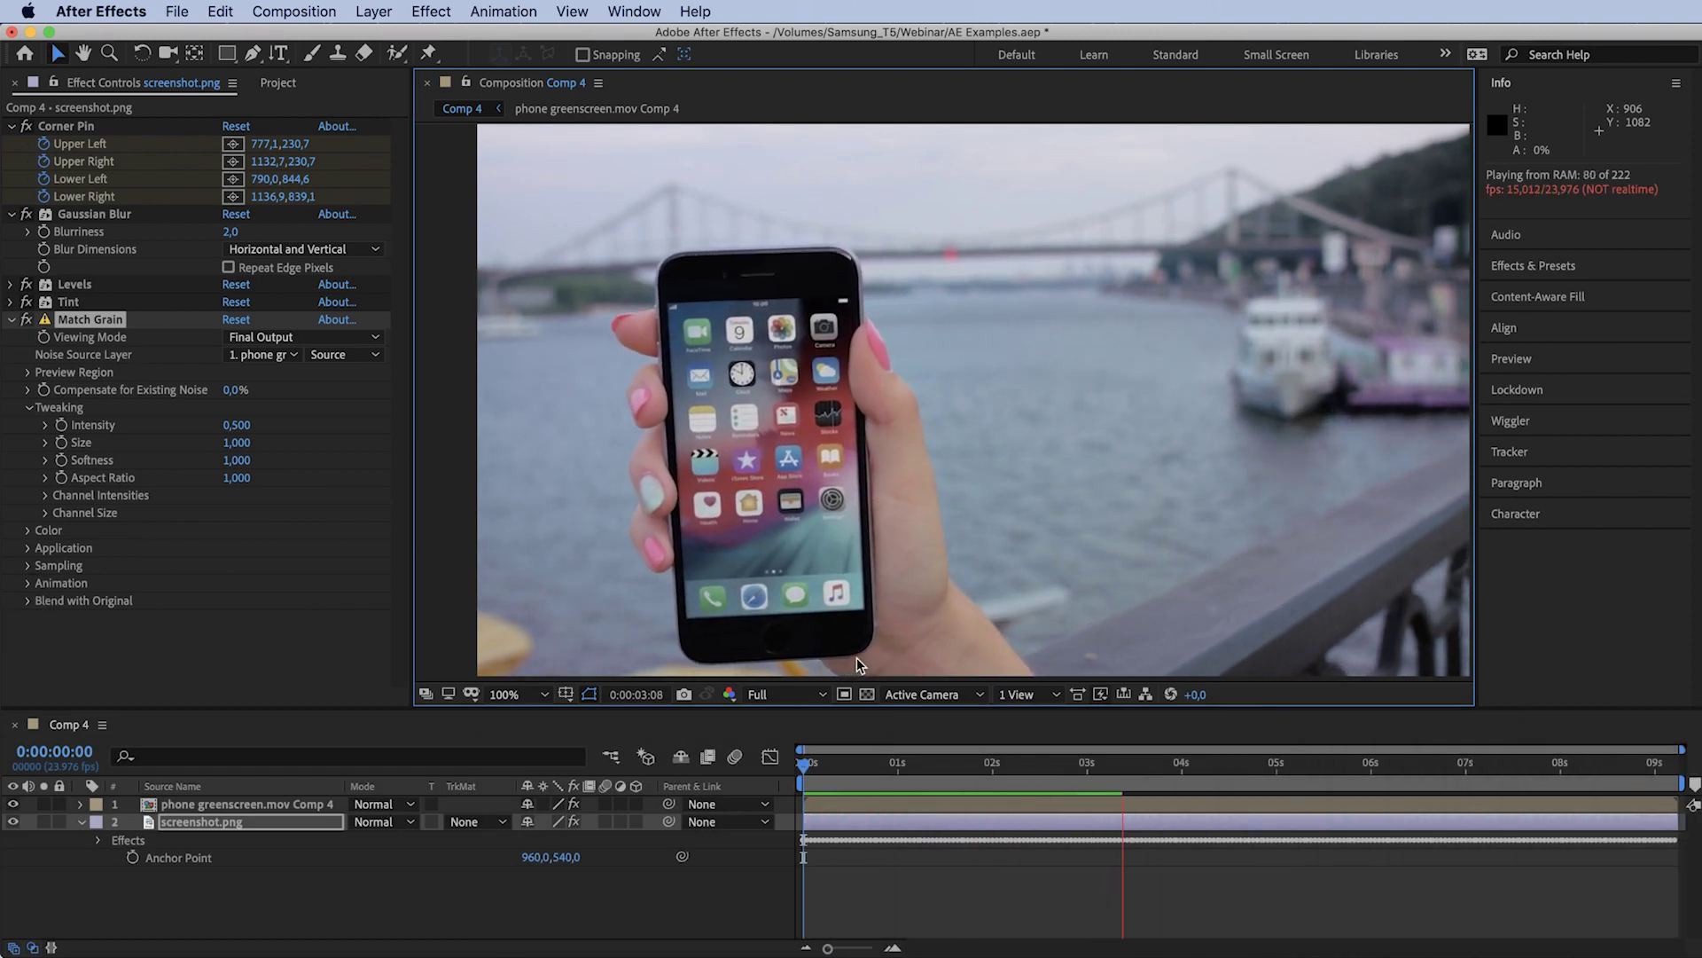
key("space")
left_click_drag(907, 770, 1000, 770)
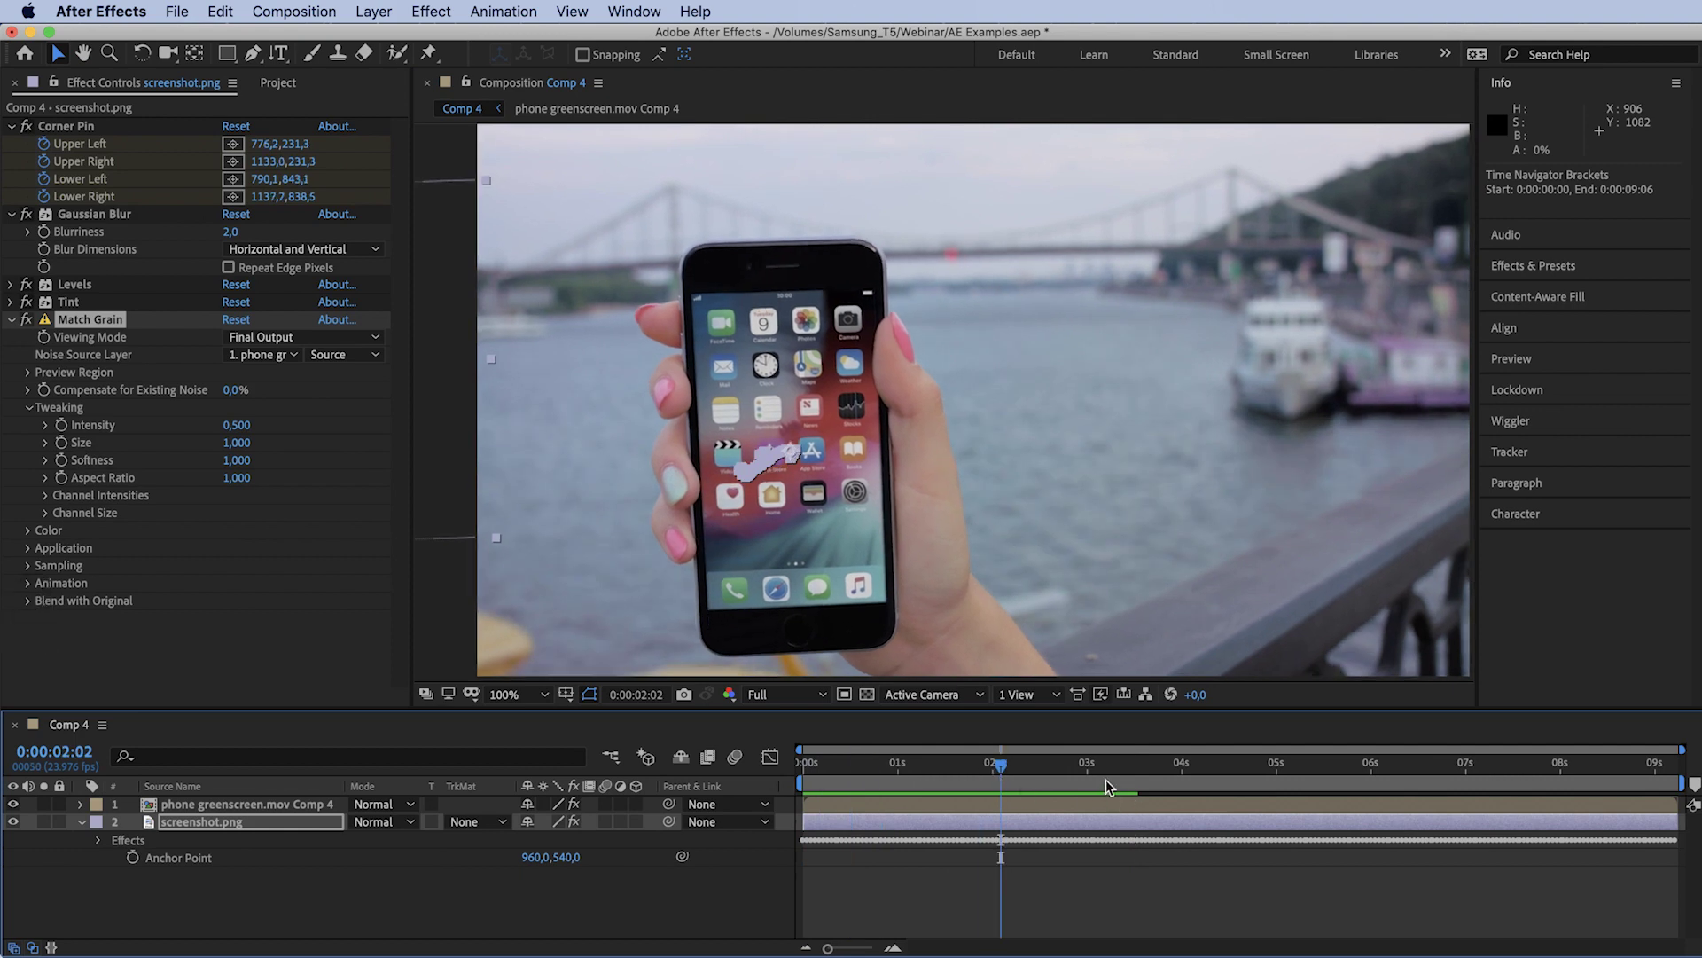
key("space")
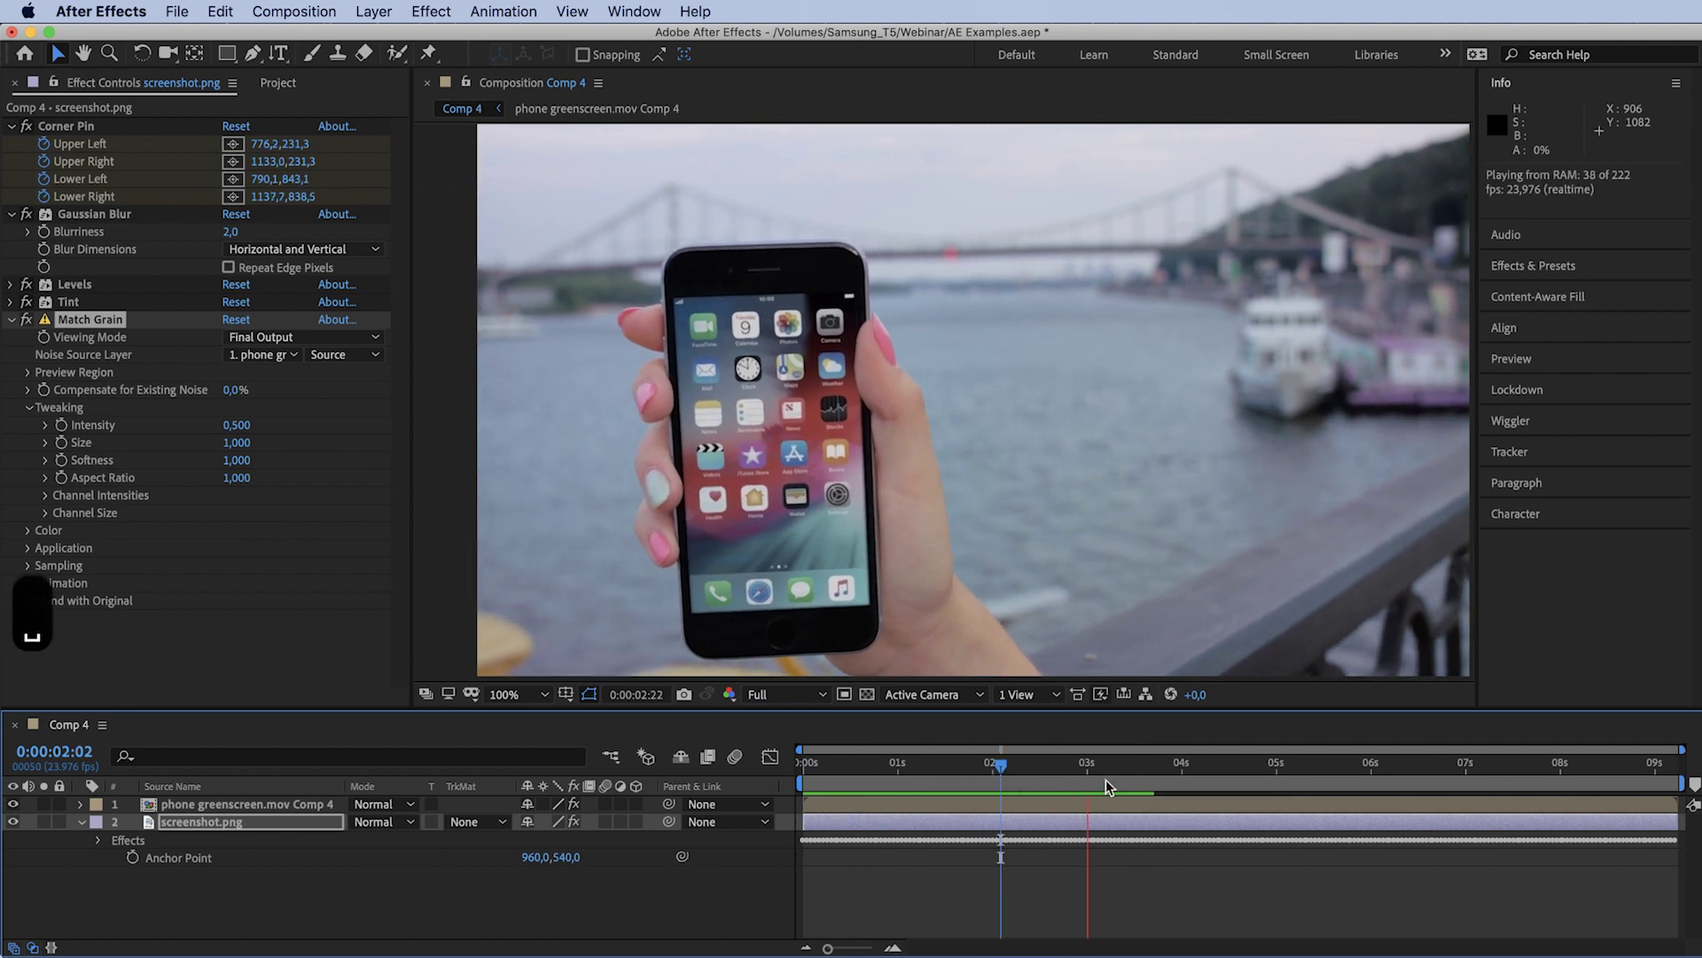
left_click(1512, 770)
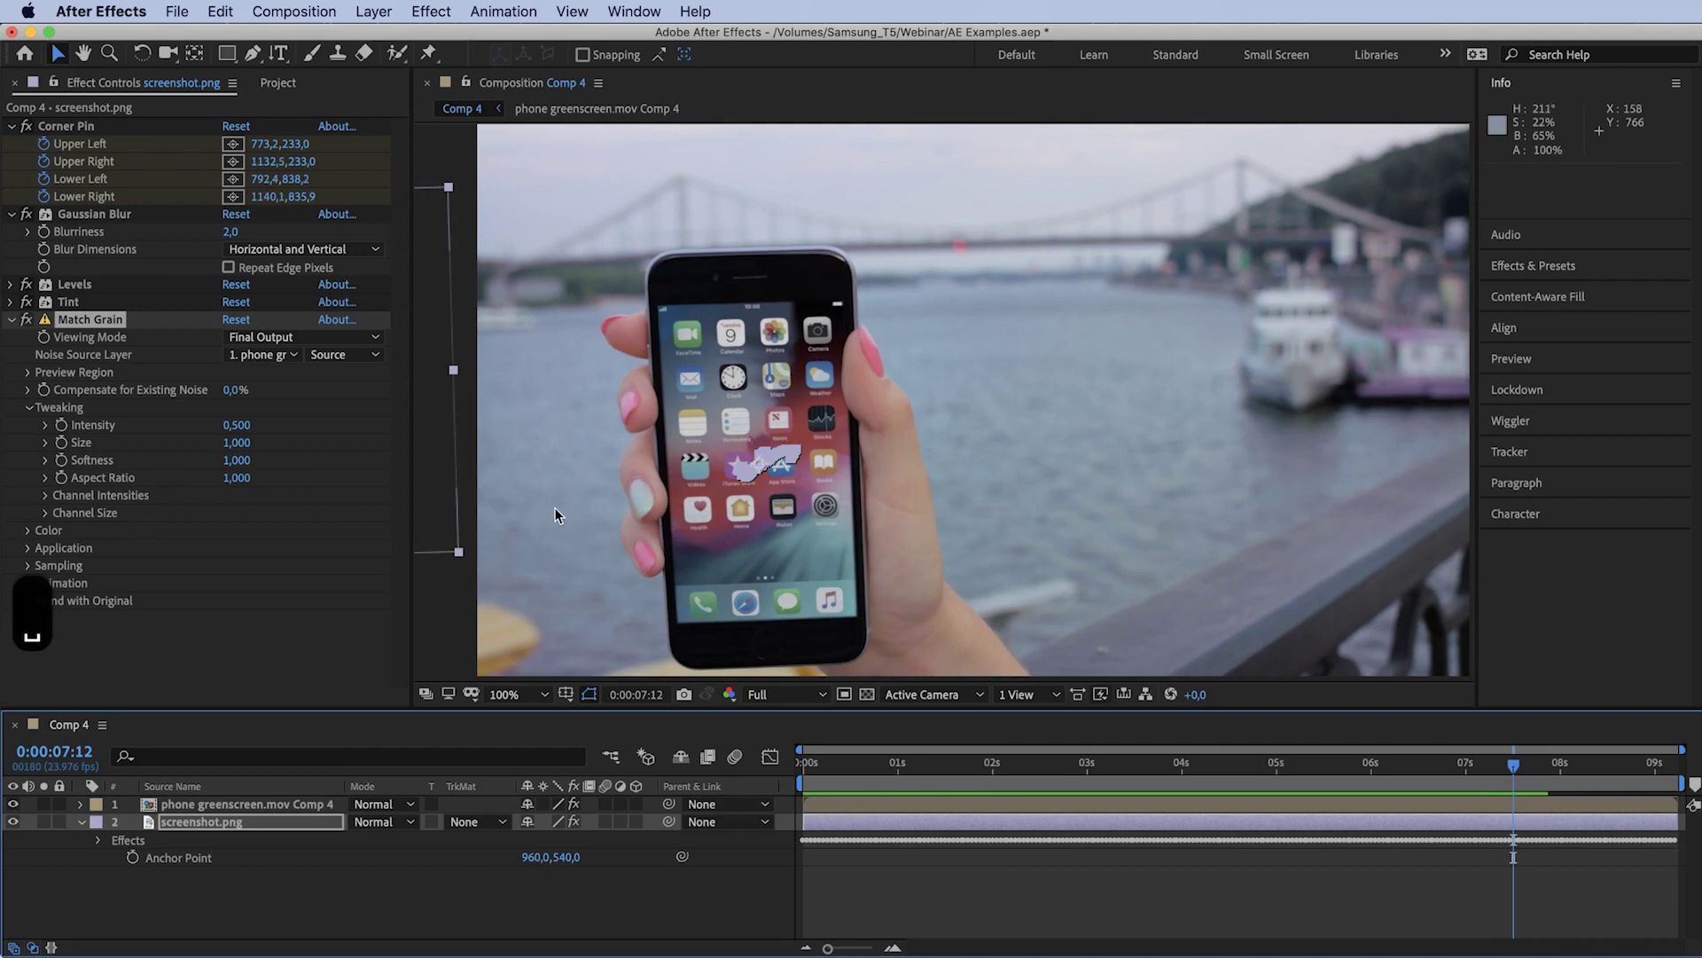
Examine the color of the reflections over the screenshot up close and at full view around 0:00:06:19.
key("period")
left_click_drag(544, 454, 813, 404)
key("period")
left_click_drag(1514, 766, 1446, 766)
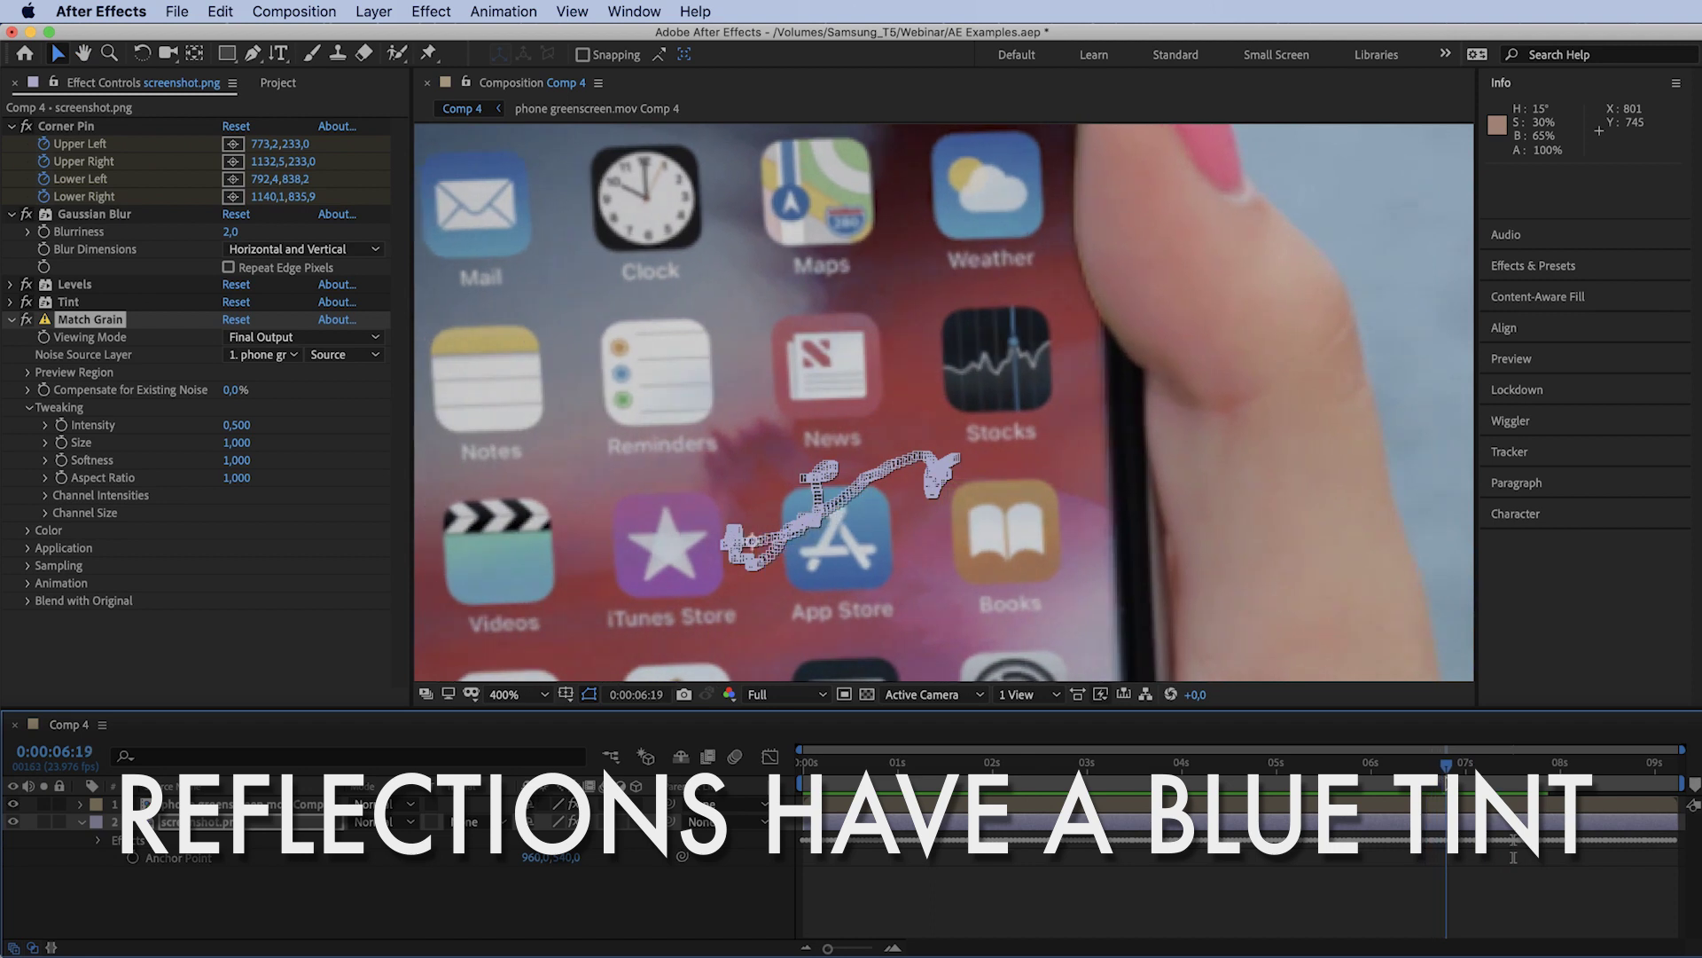
key("comma")
key("comma")
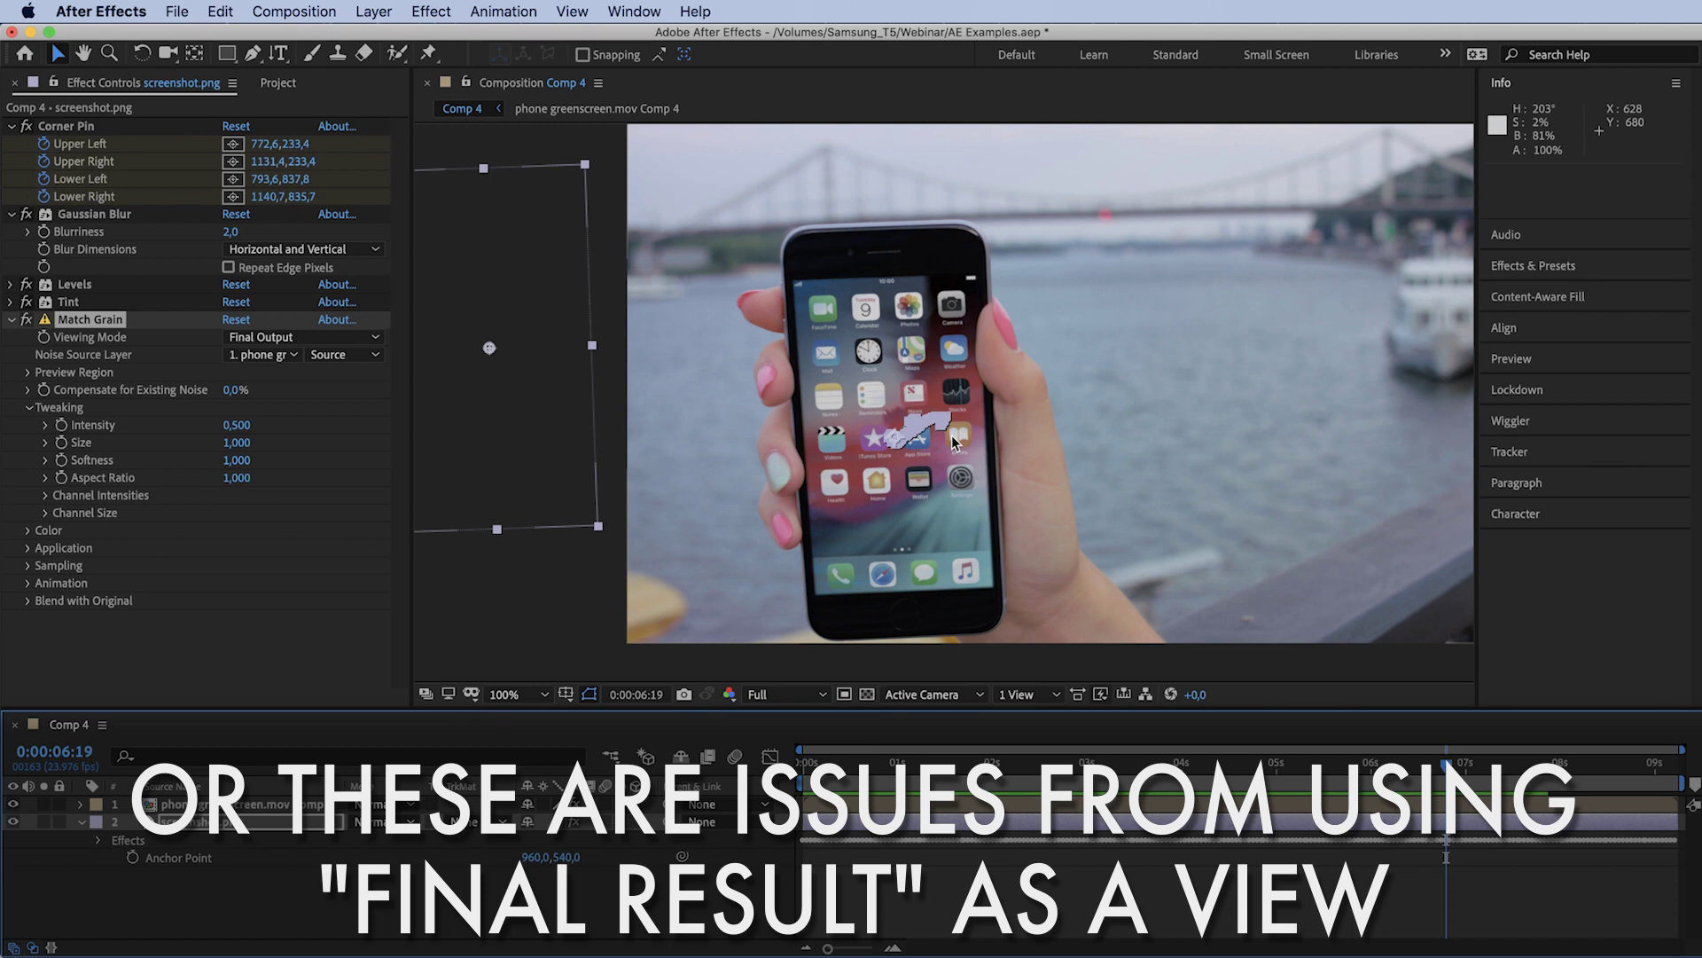
key("period")
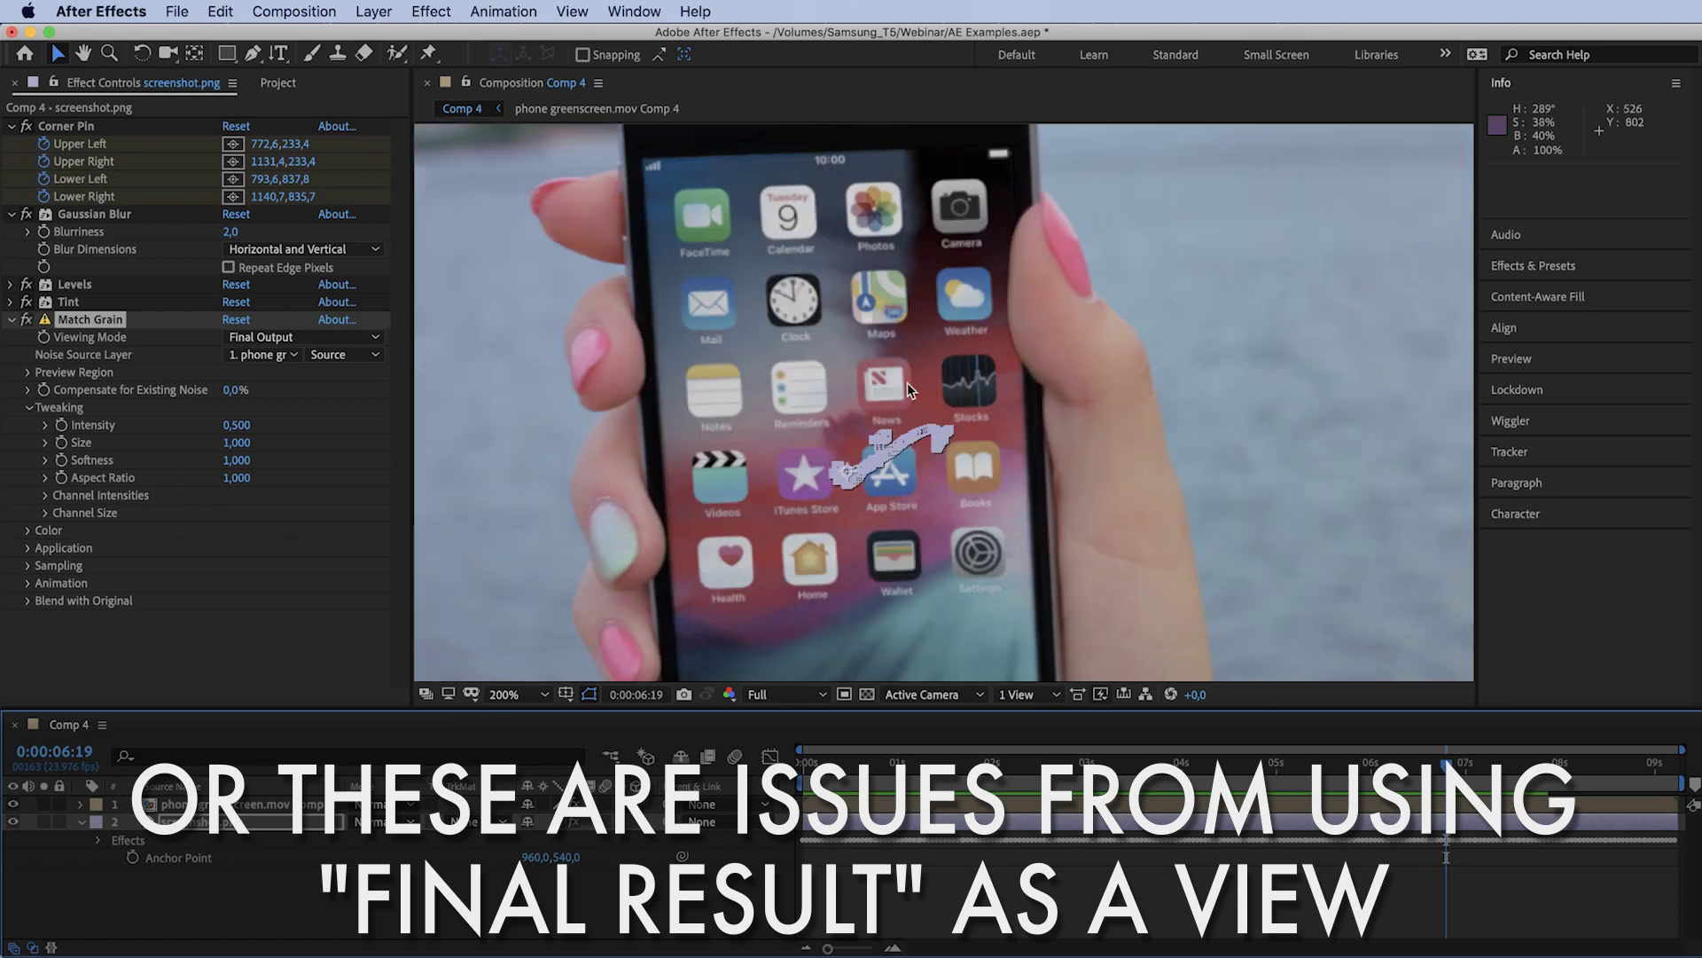
key("comma")
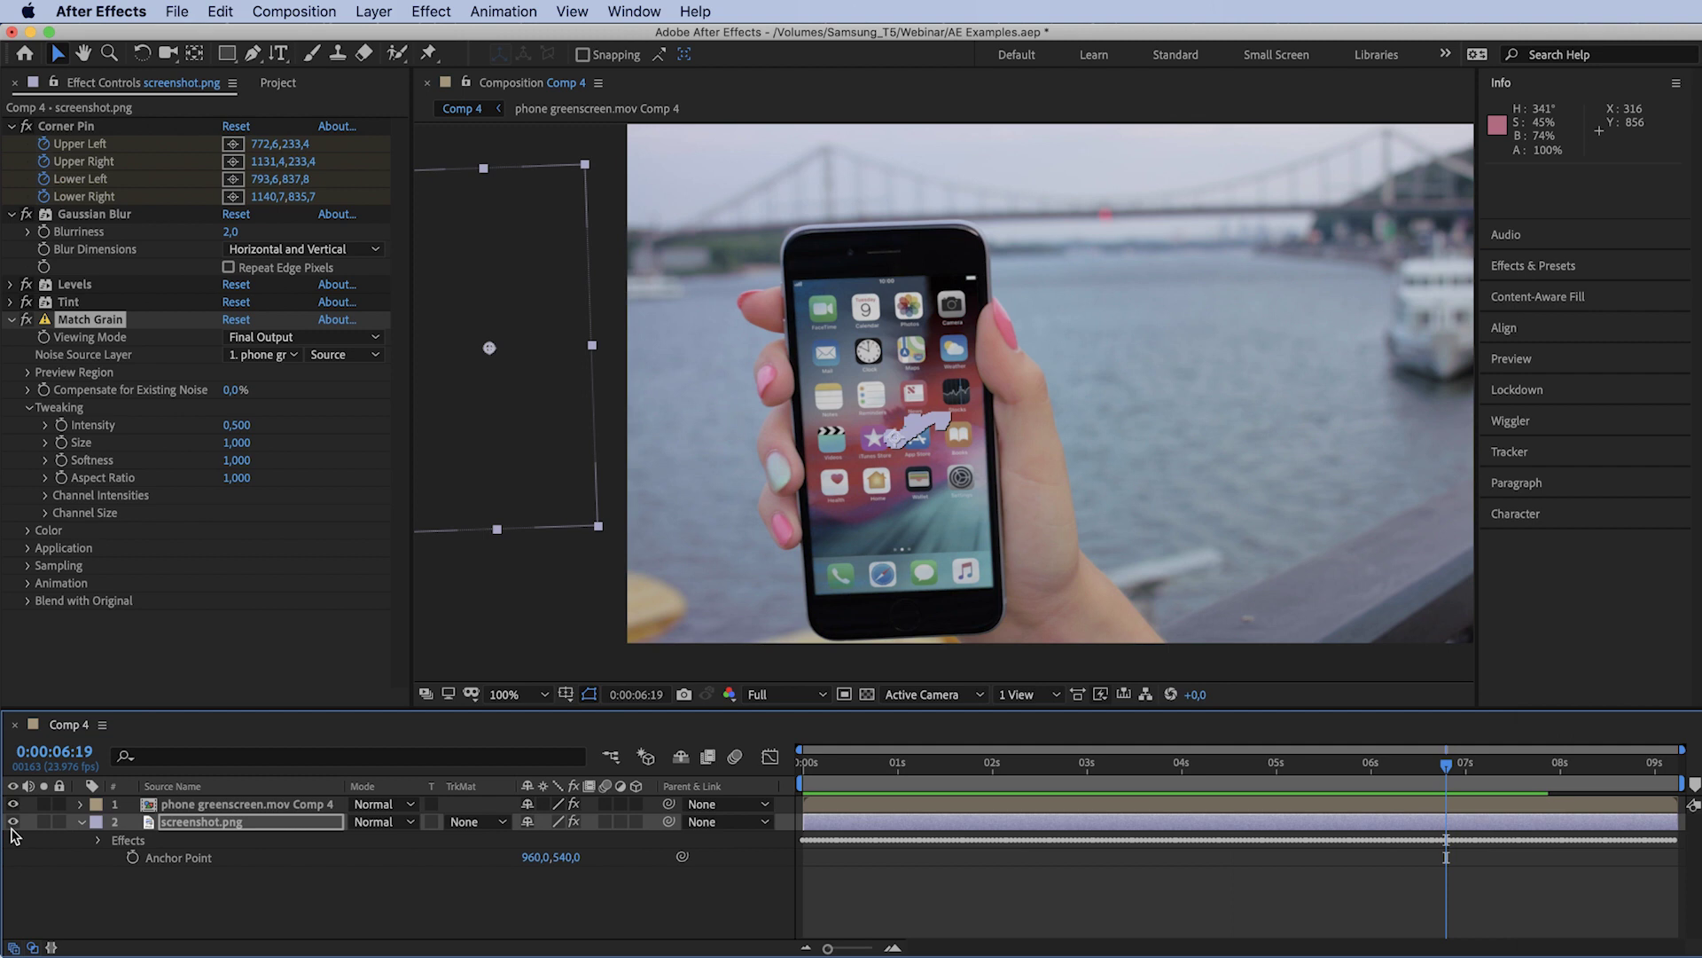
Hide the screenshot.png layer, examine the reflections on the bare phone screen, and collapse the Match Grain settings.
left_click(12, 822)
scroll(984, 466, "up", 2)
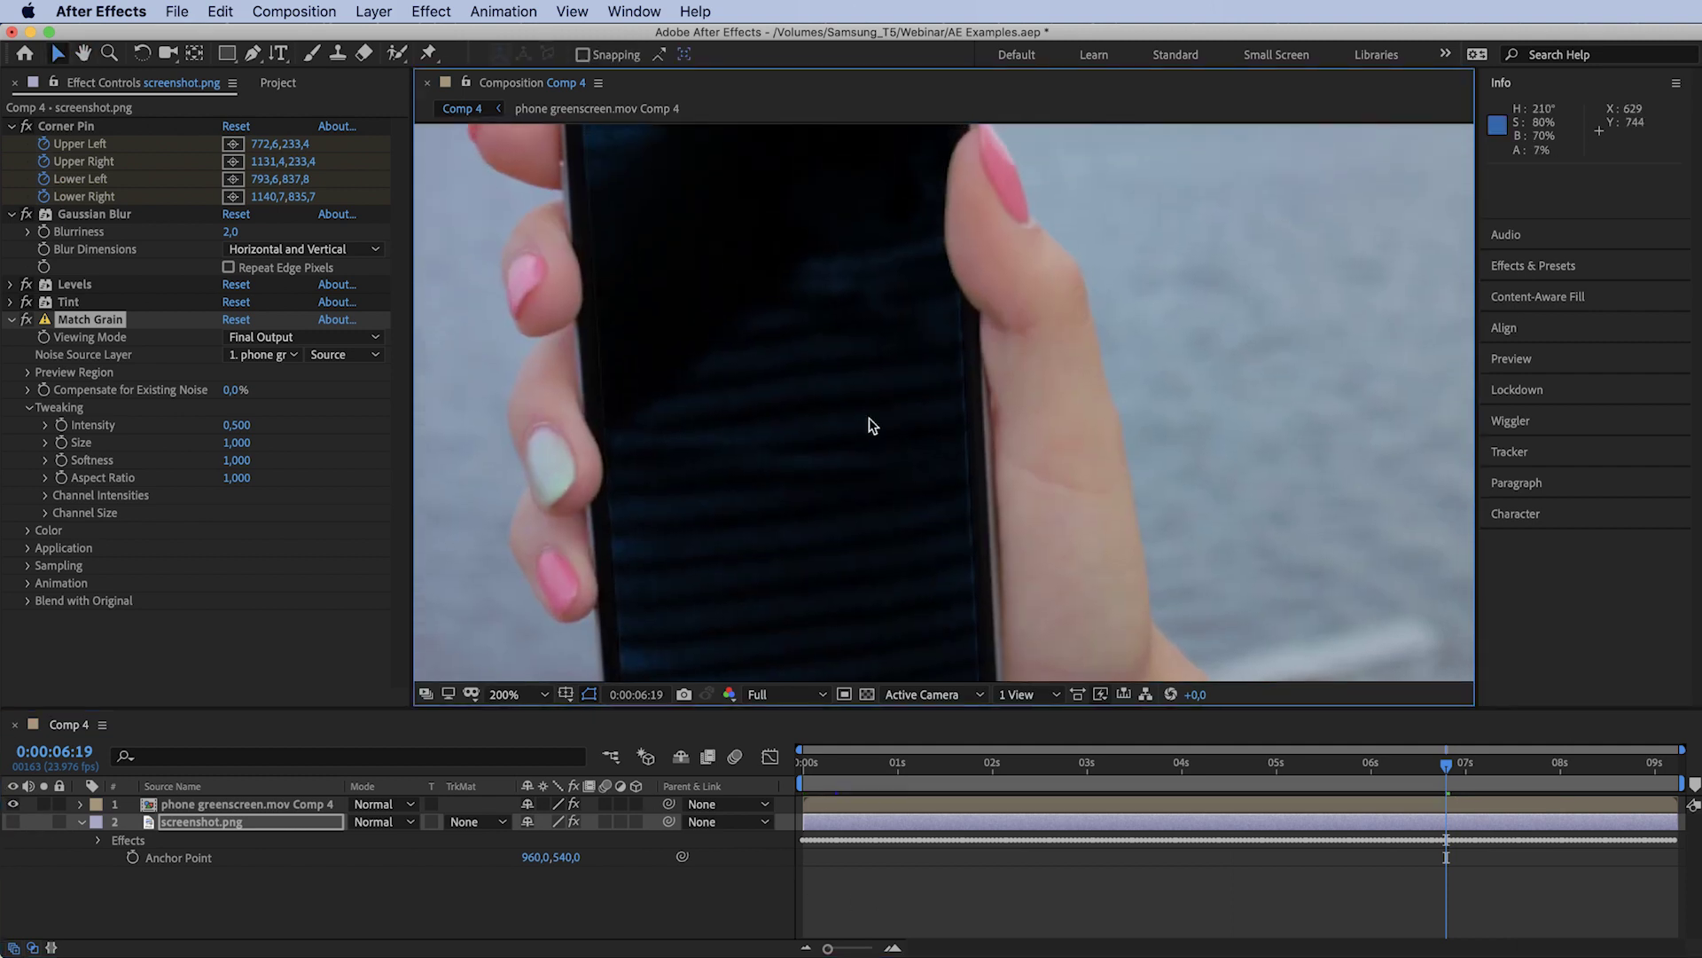
key("h")
left_click_drag(757, 333, 715, 319)
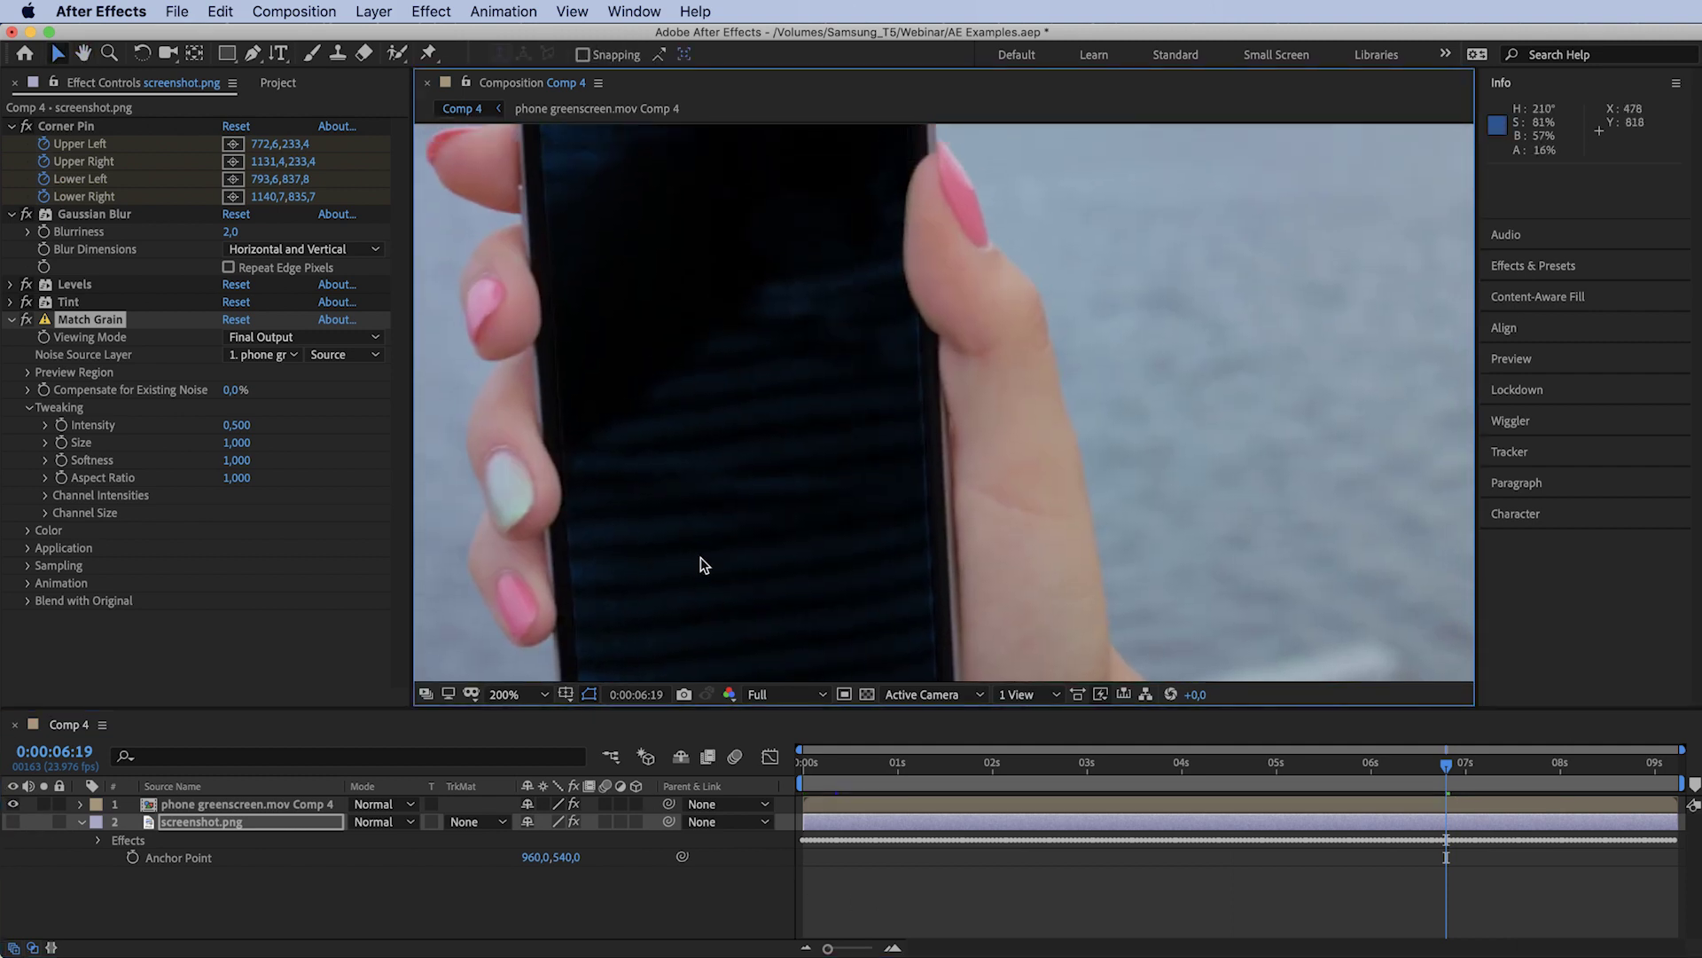
key("v")
left_click(10, 320)
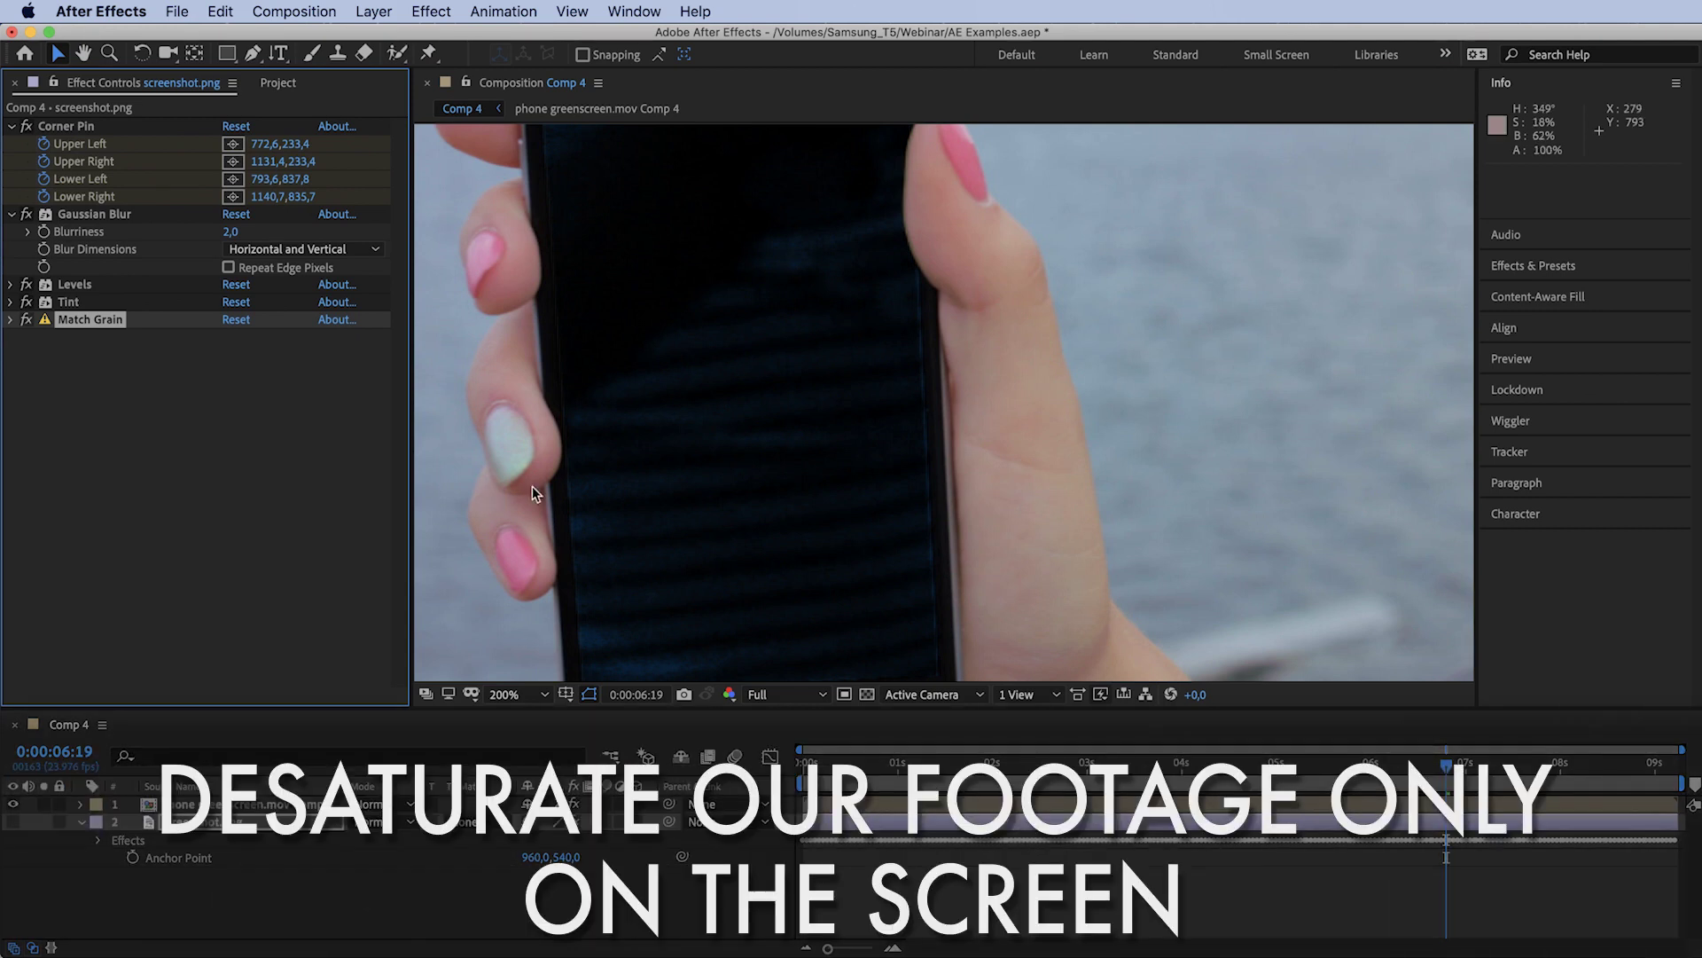
scroll(749, 271, "down", 2)
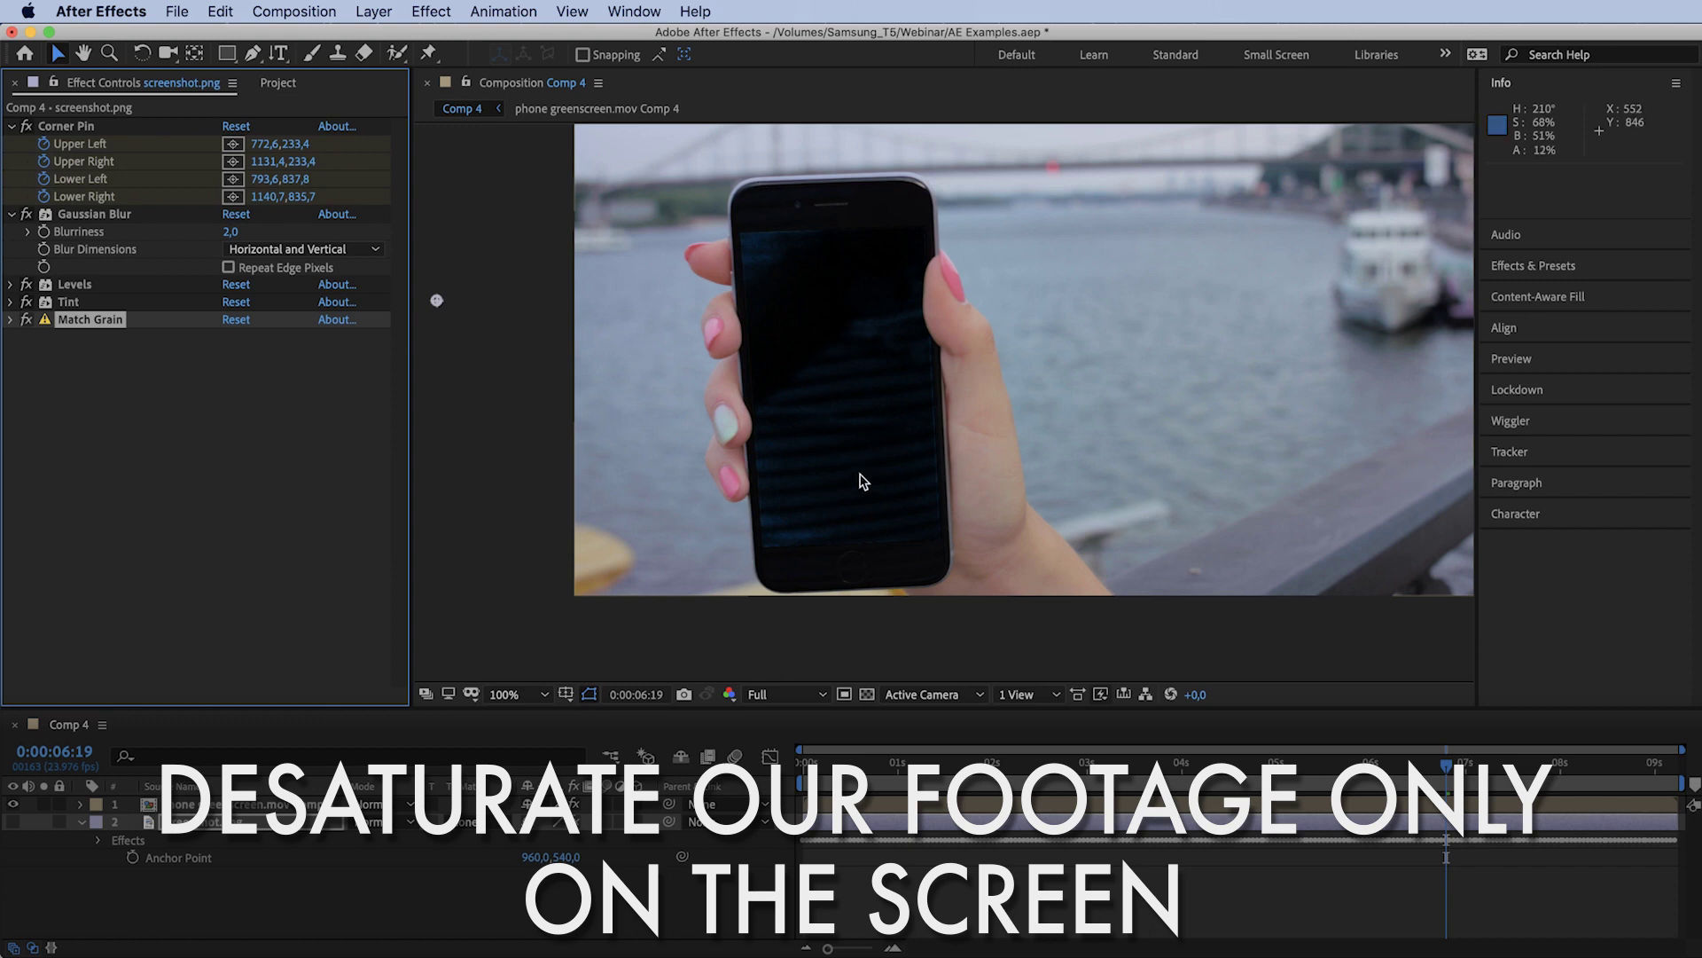
Create After Effects masks from the Mocha AE tracking shape on the phone greenscreen.mov Comp 4 layer.
left_click(878, 804)
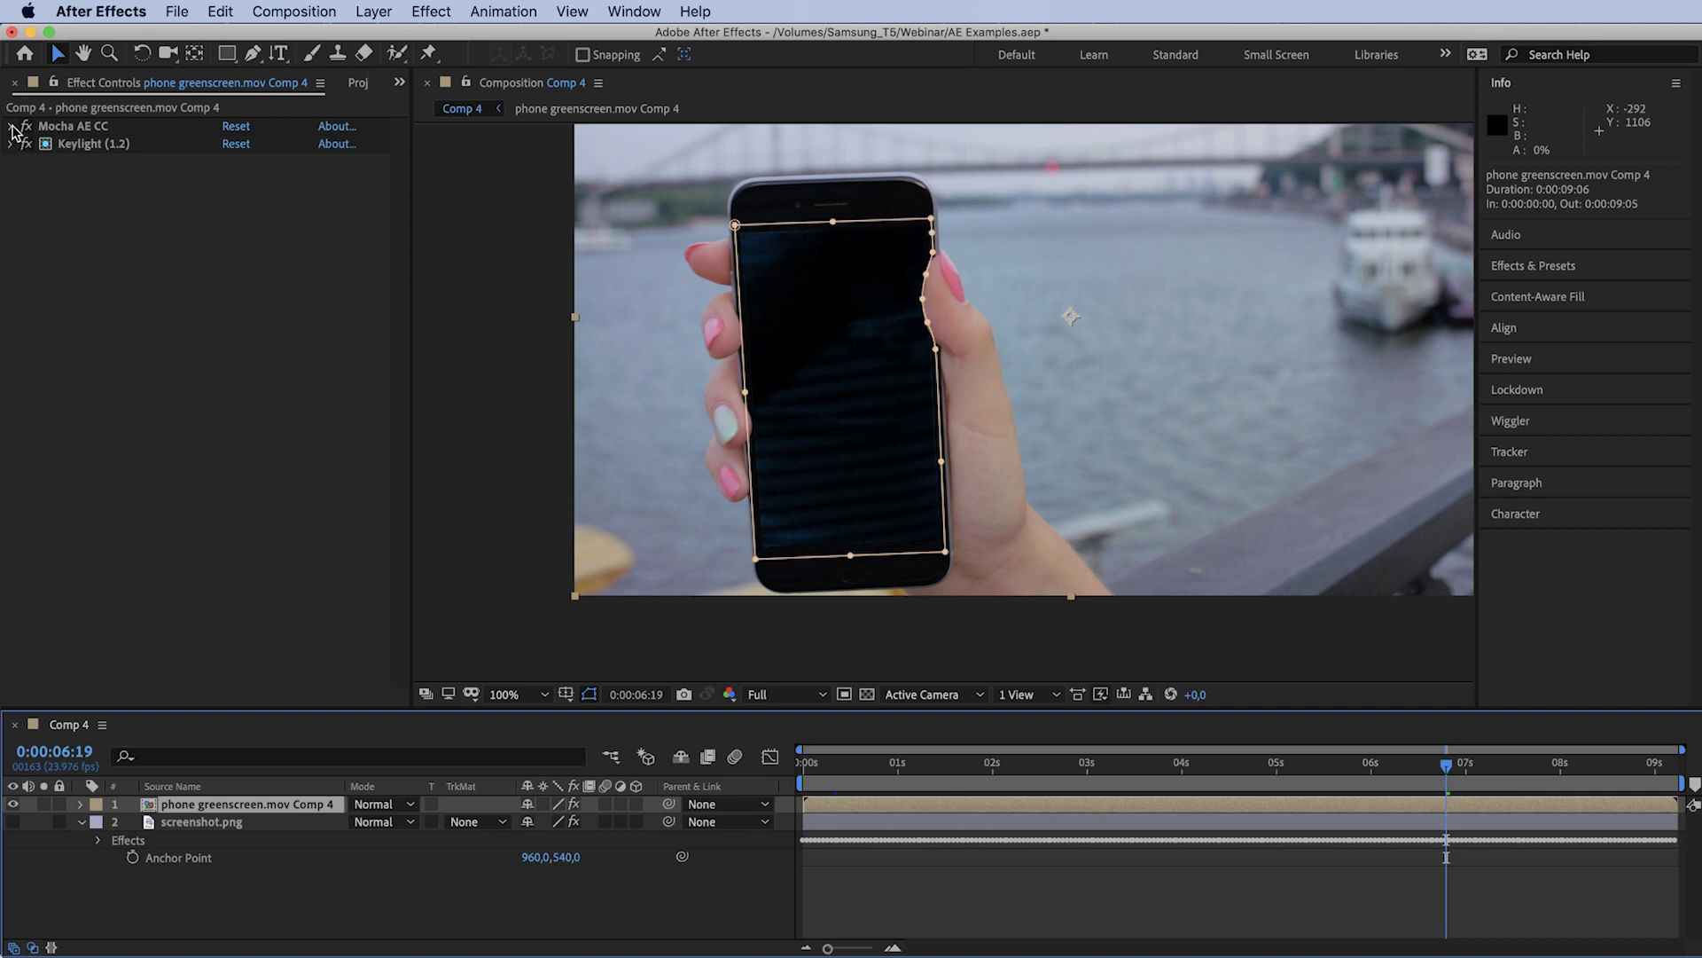
left_click(45, 128)
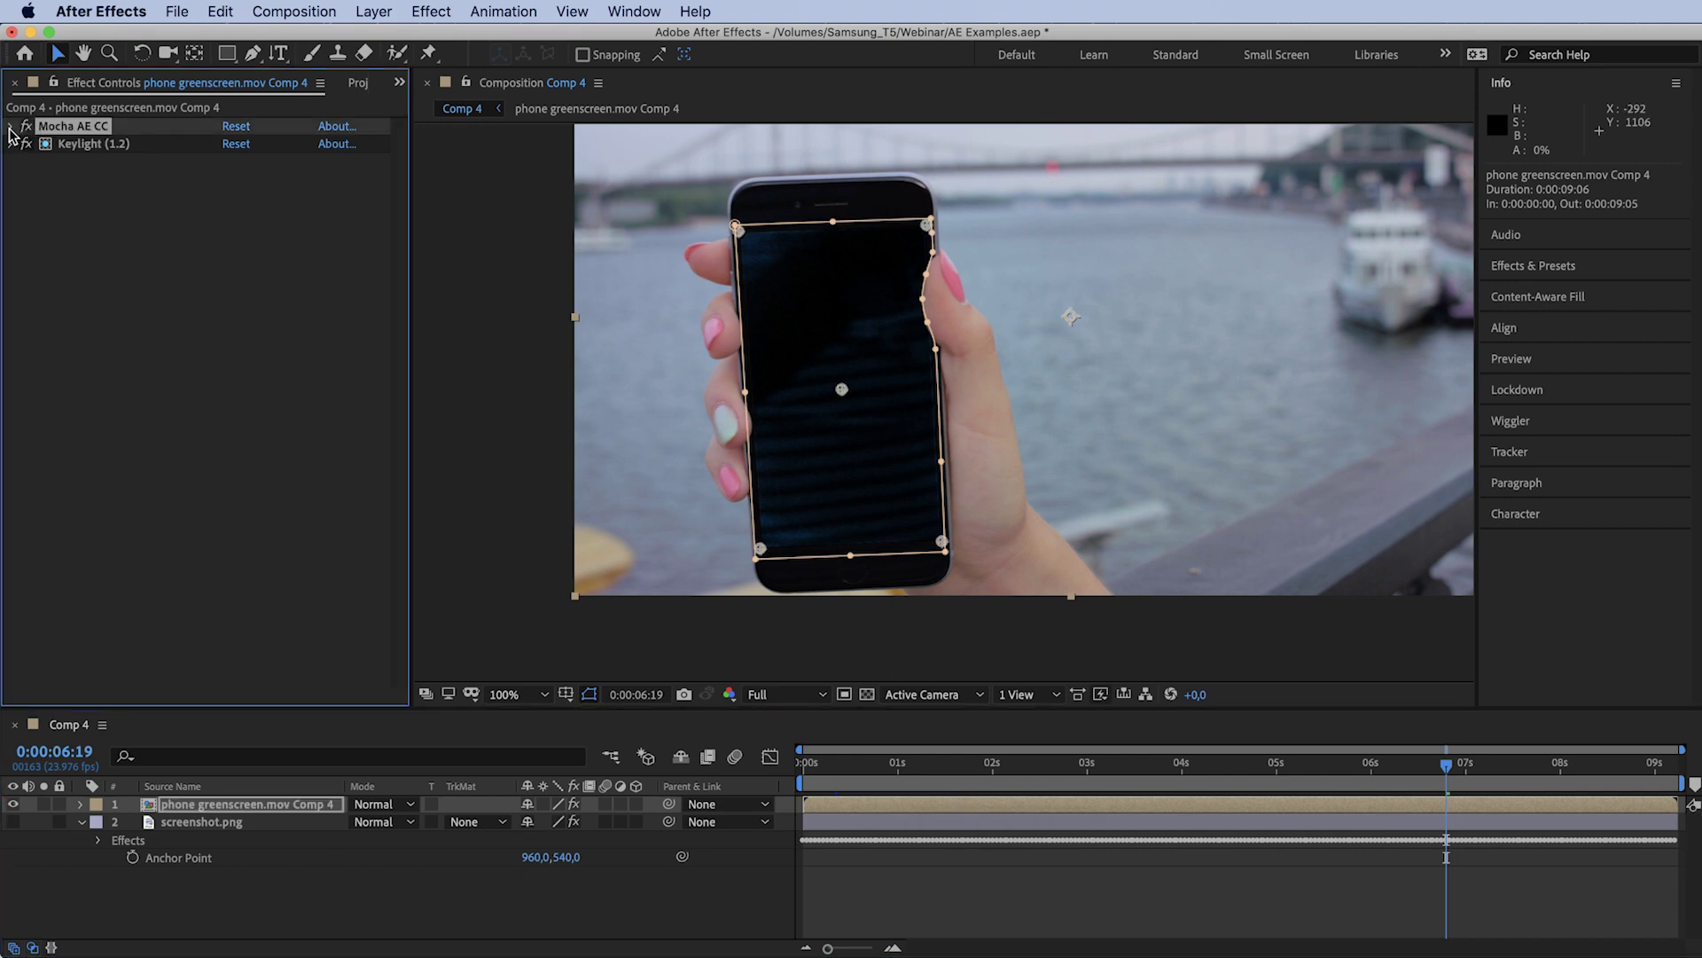
left_click(12, 128)
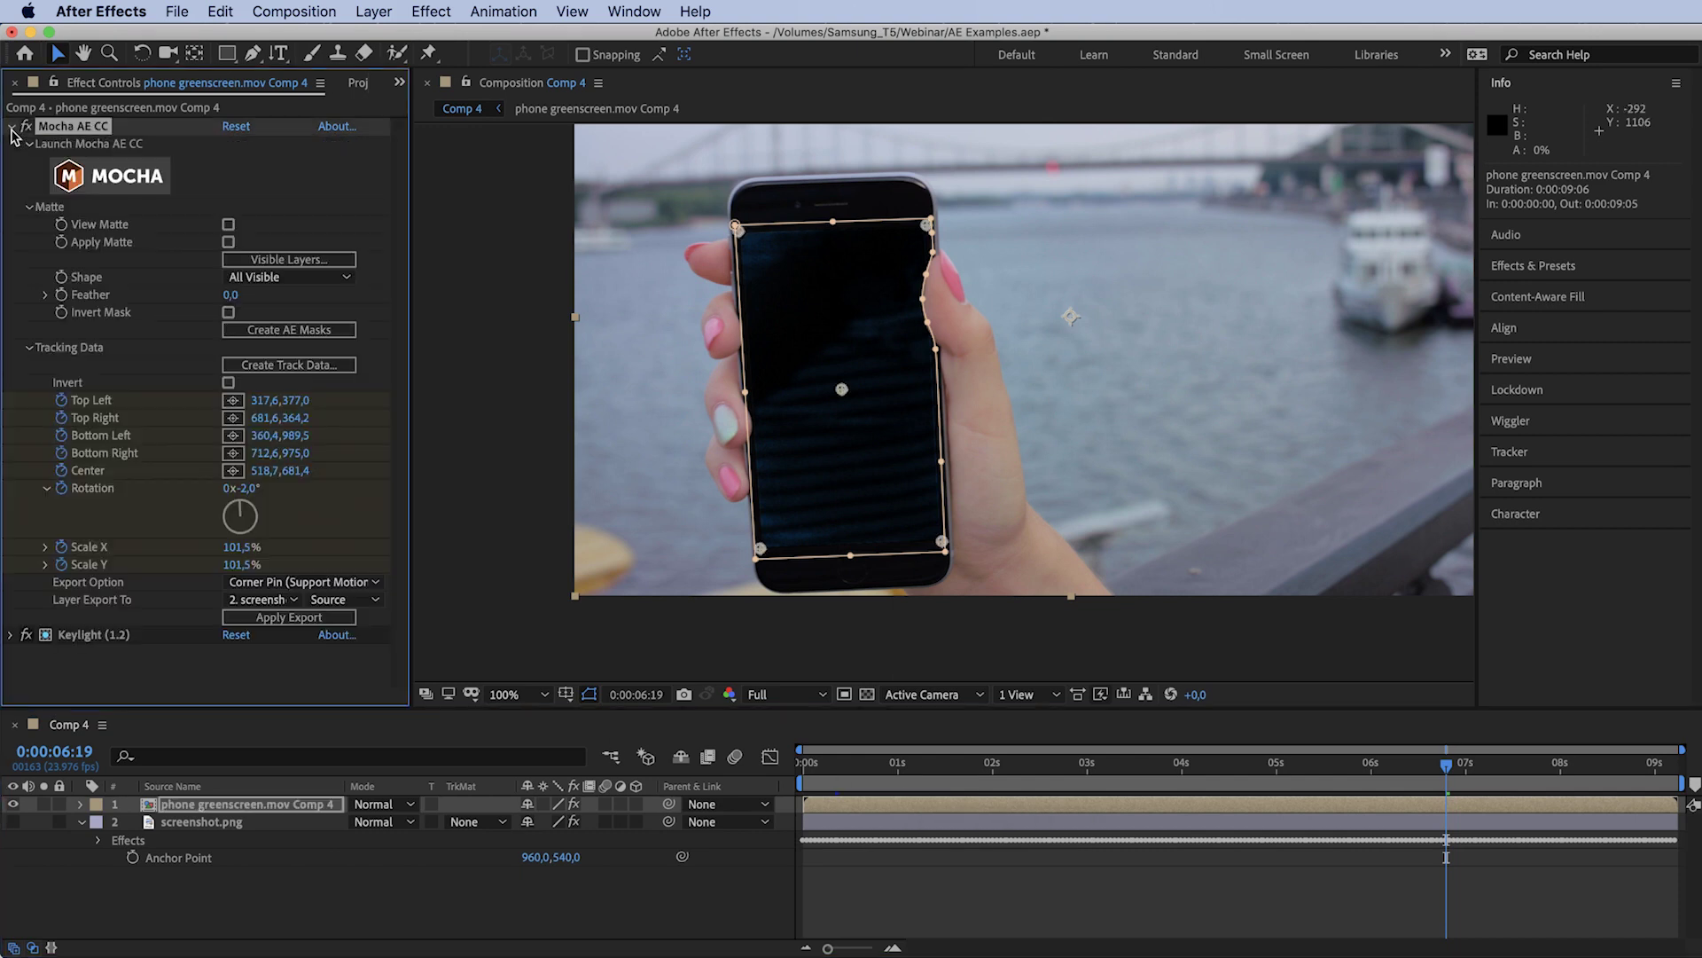
left_click(328, 337)
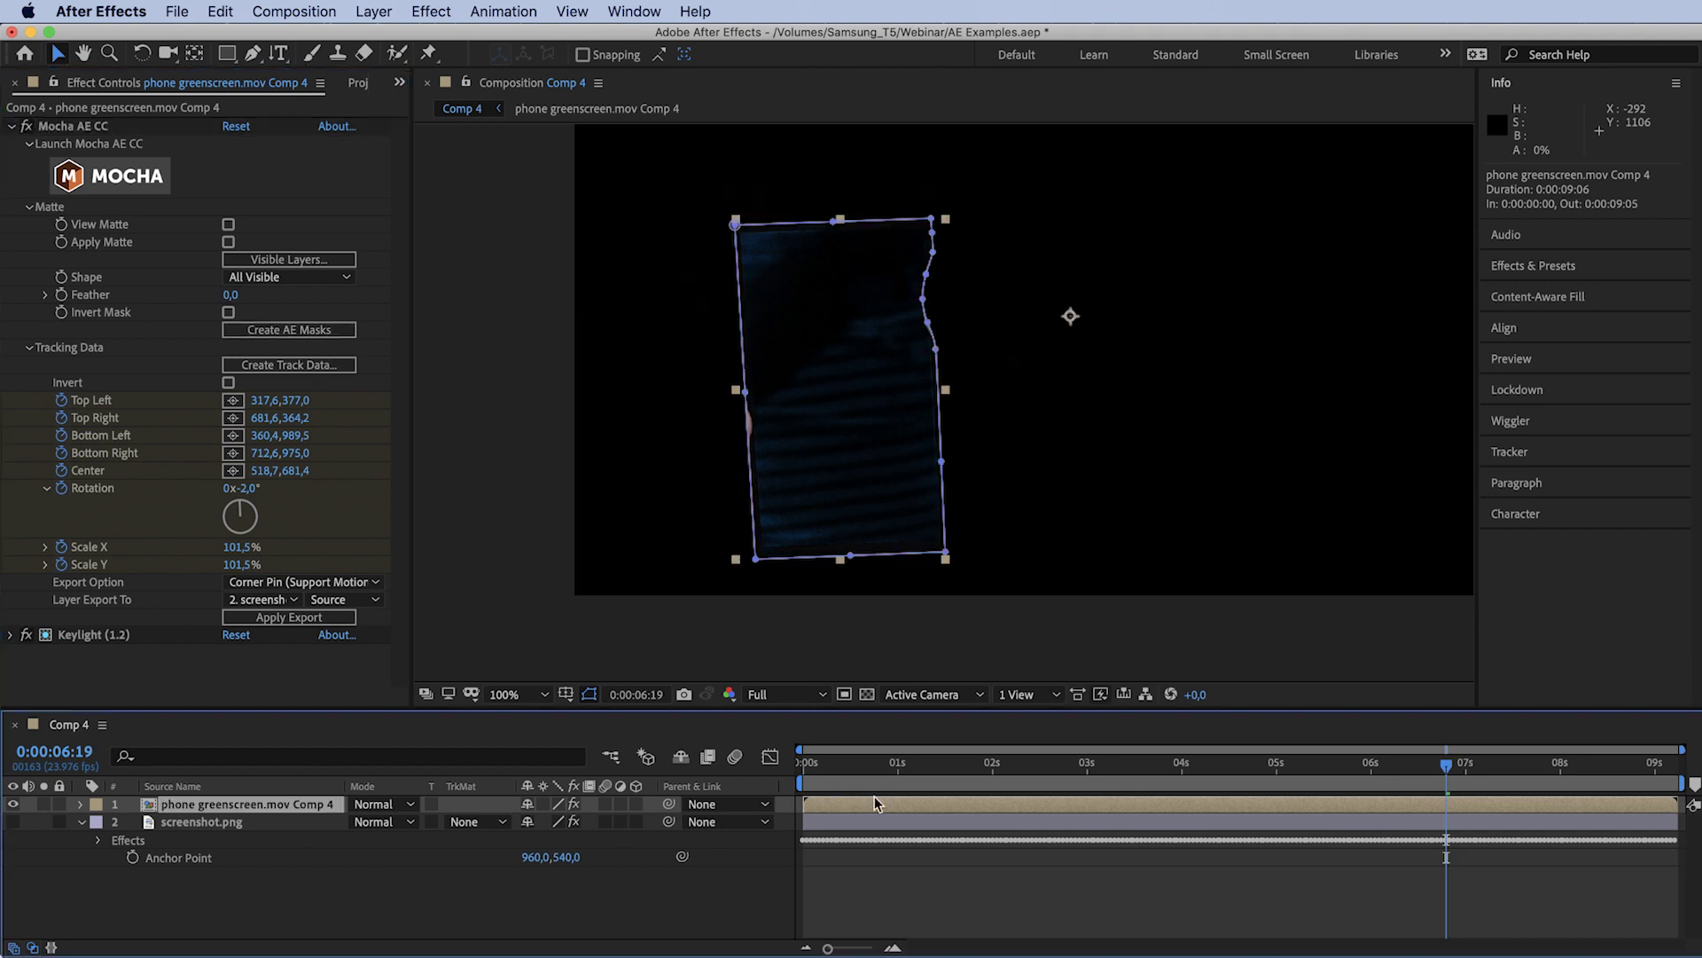
Apply a Tint effect to the phone greenscreen.mov Comp 4 layer with Amount to Tint at 70%.
key("ctrl+space")
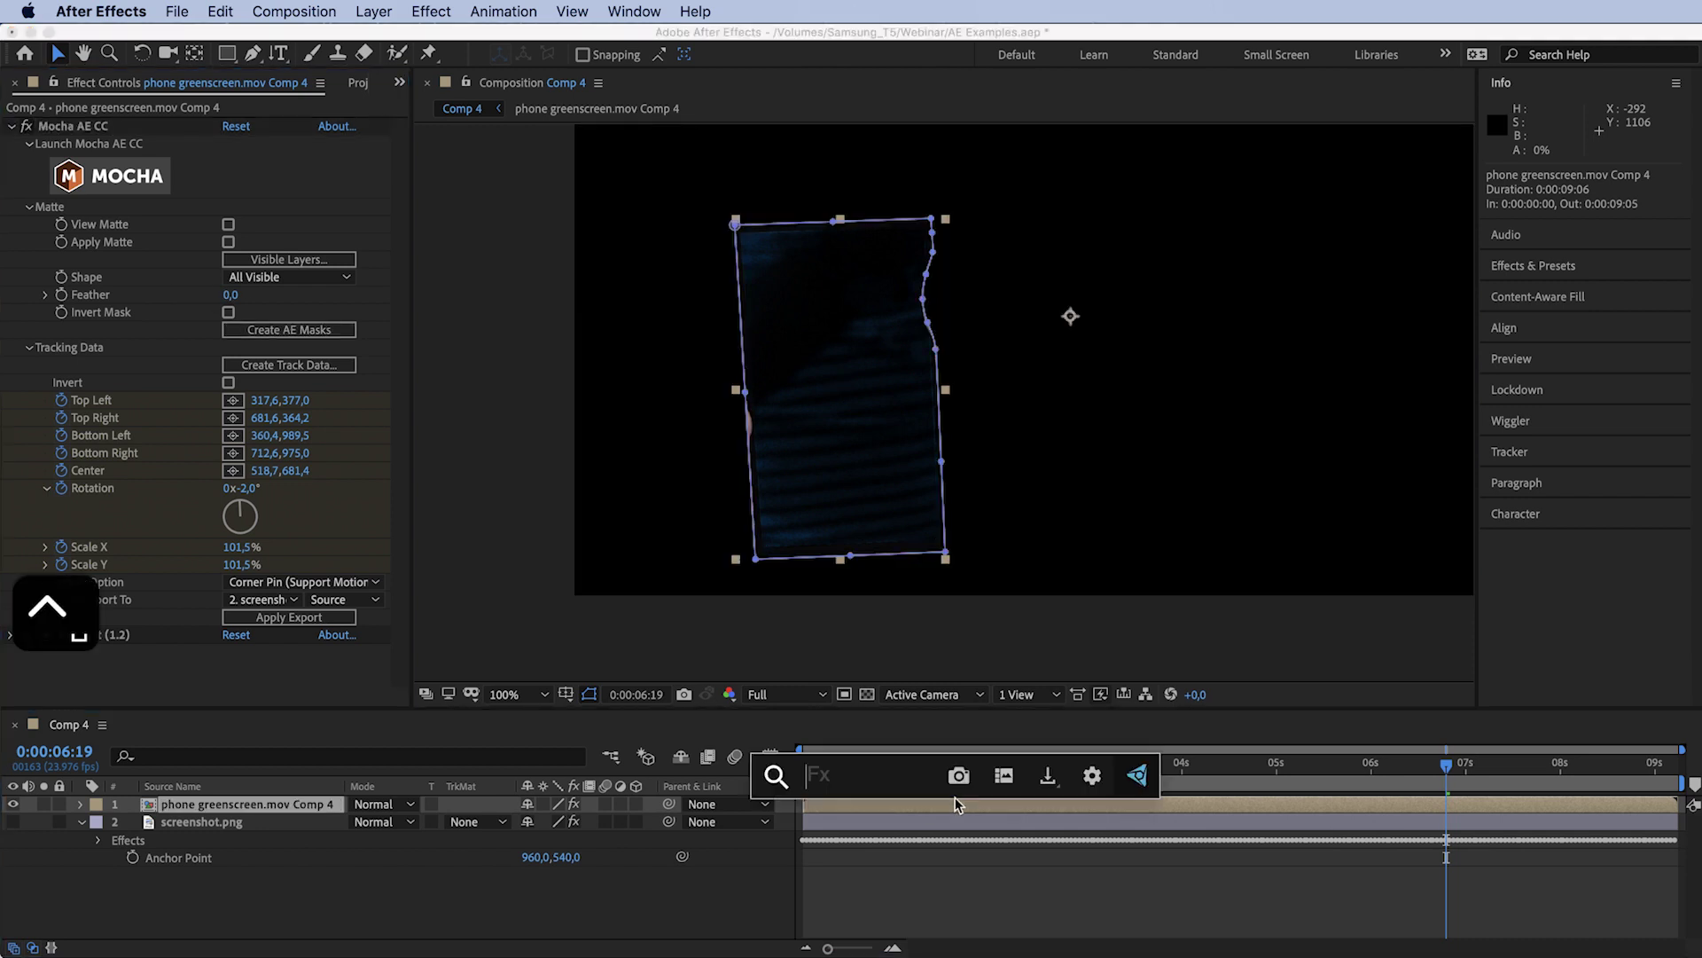
type("tint")
key("Return")
left_click_drag(243, 682, 222, 684)
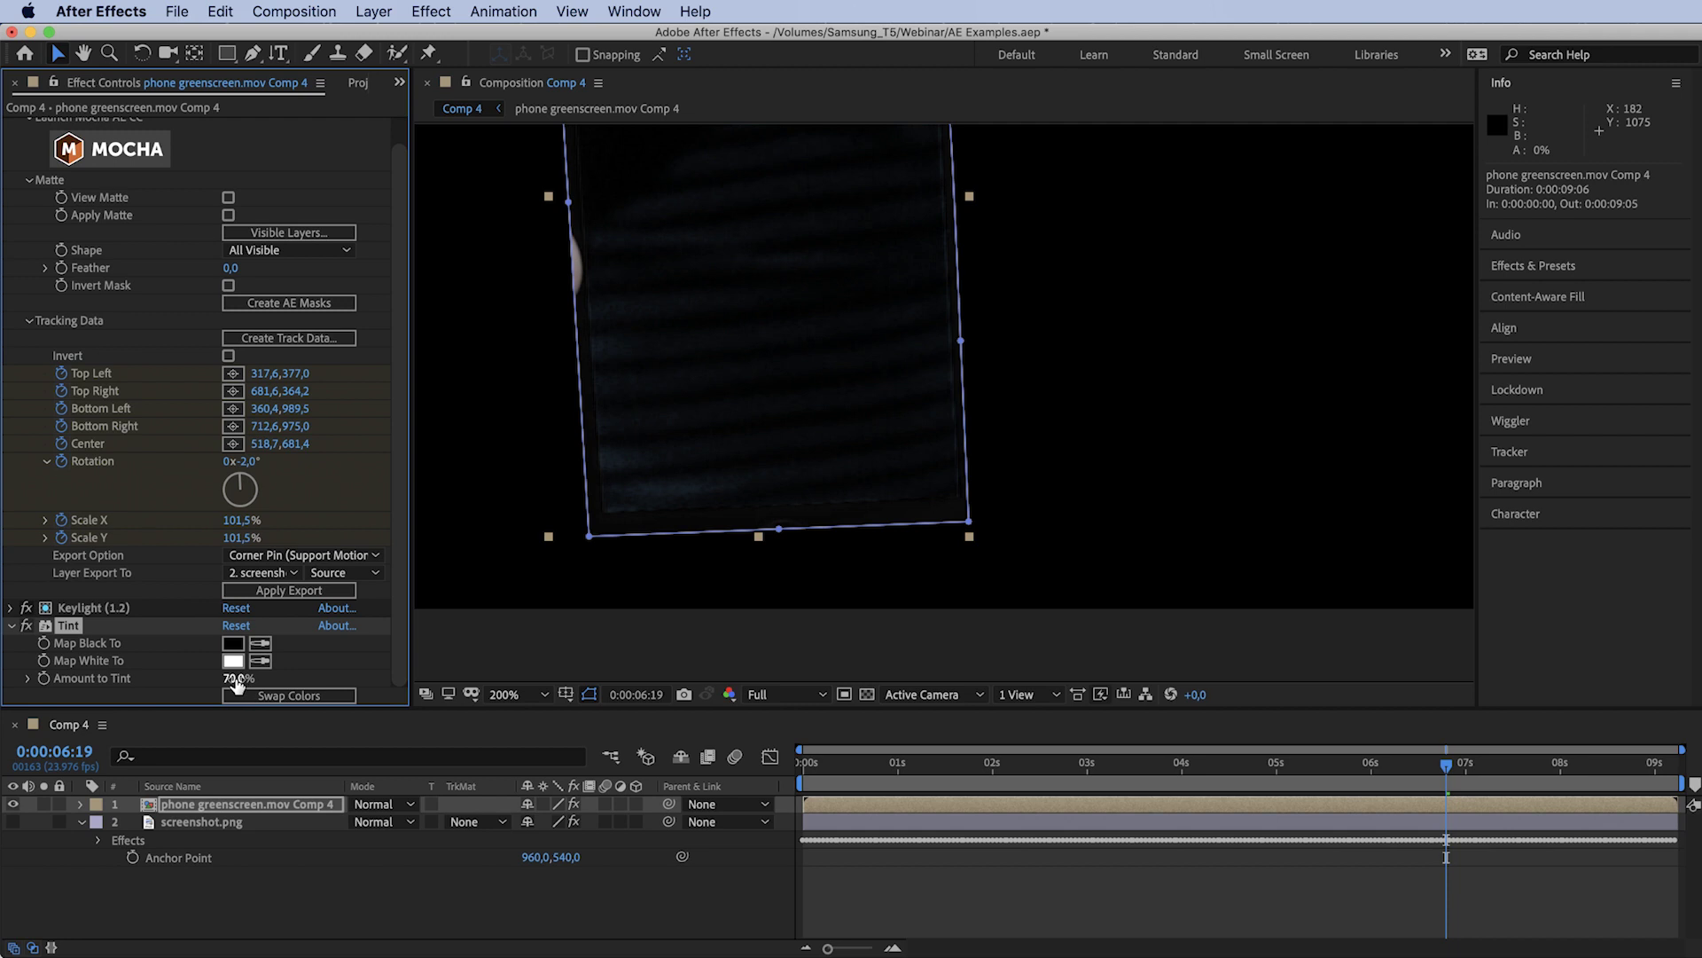
scroll(593, 258, "up", 2)
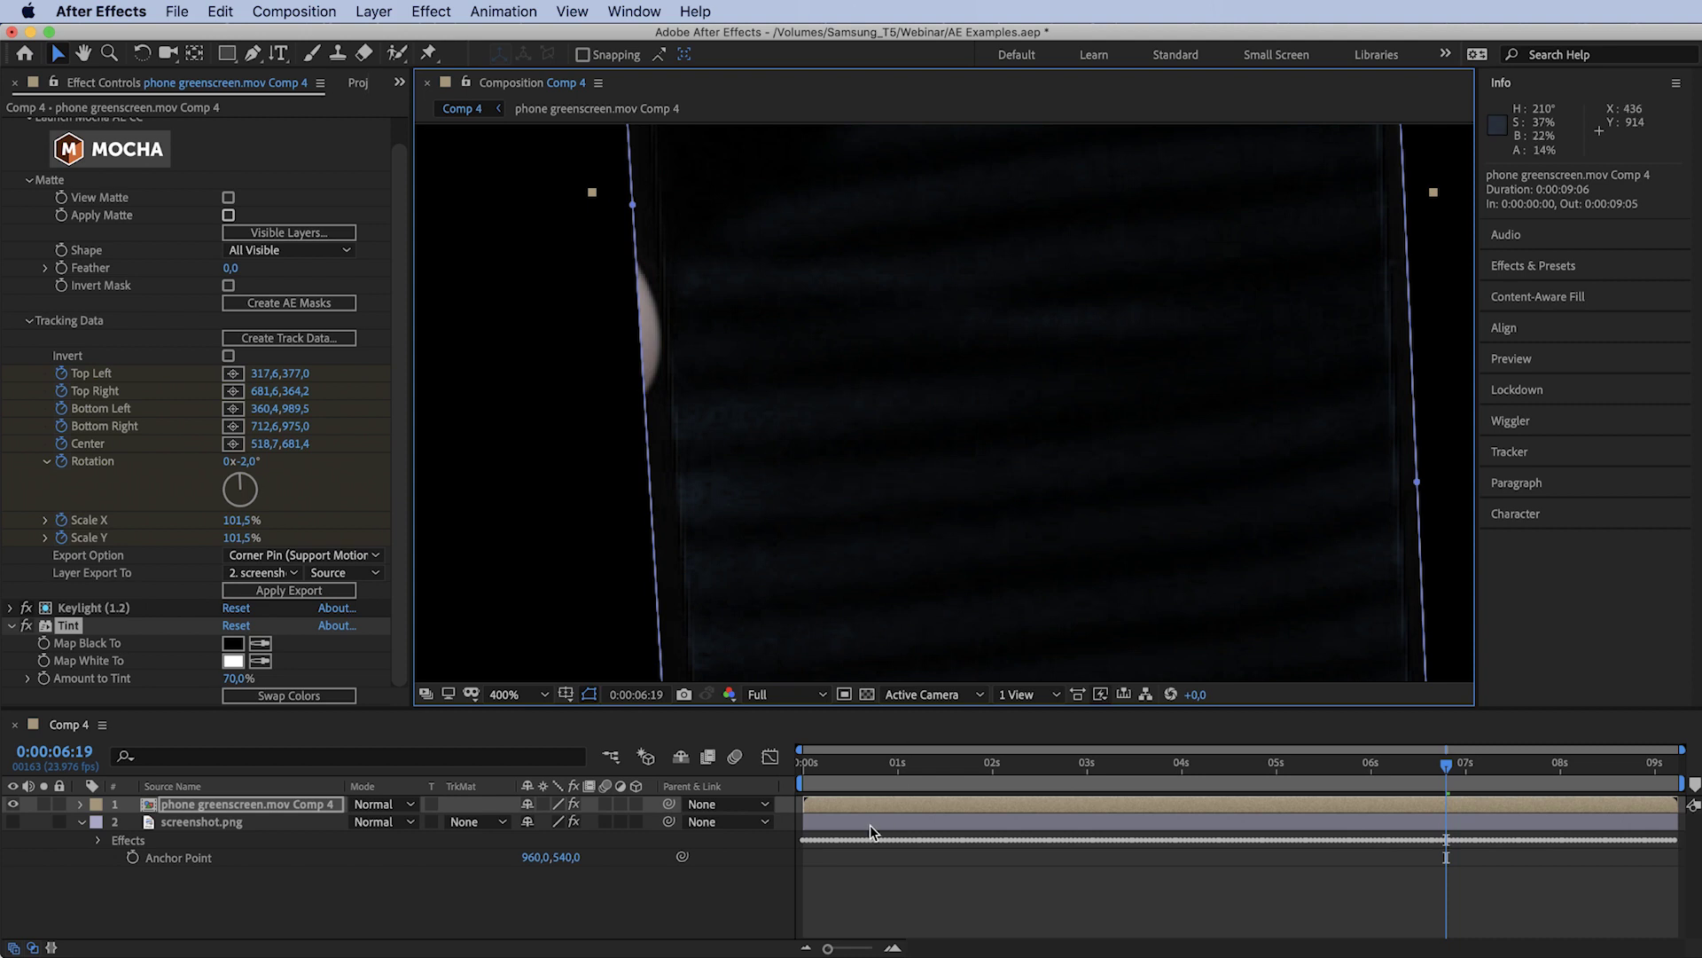
Return to the first frame, reveal the masks of the phone greenscreen.mov Comp 4 layer, and rename the second mask "tint".
left_click(803, 768)
left_click(801, 769)
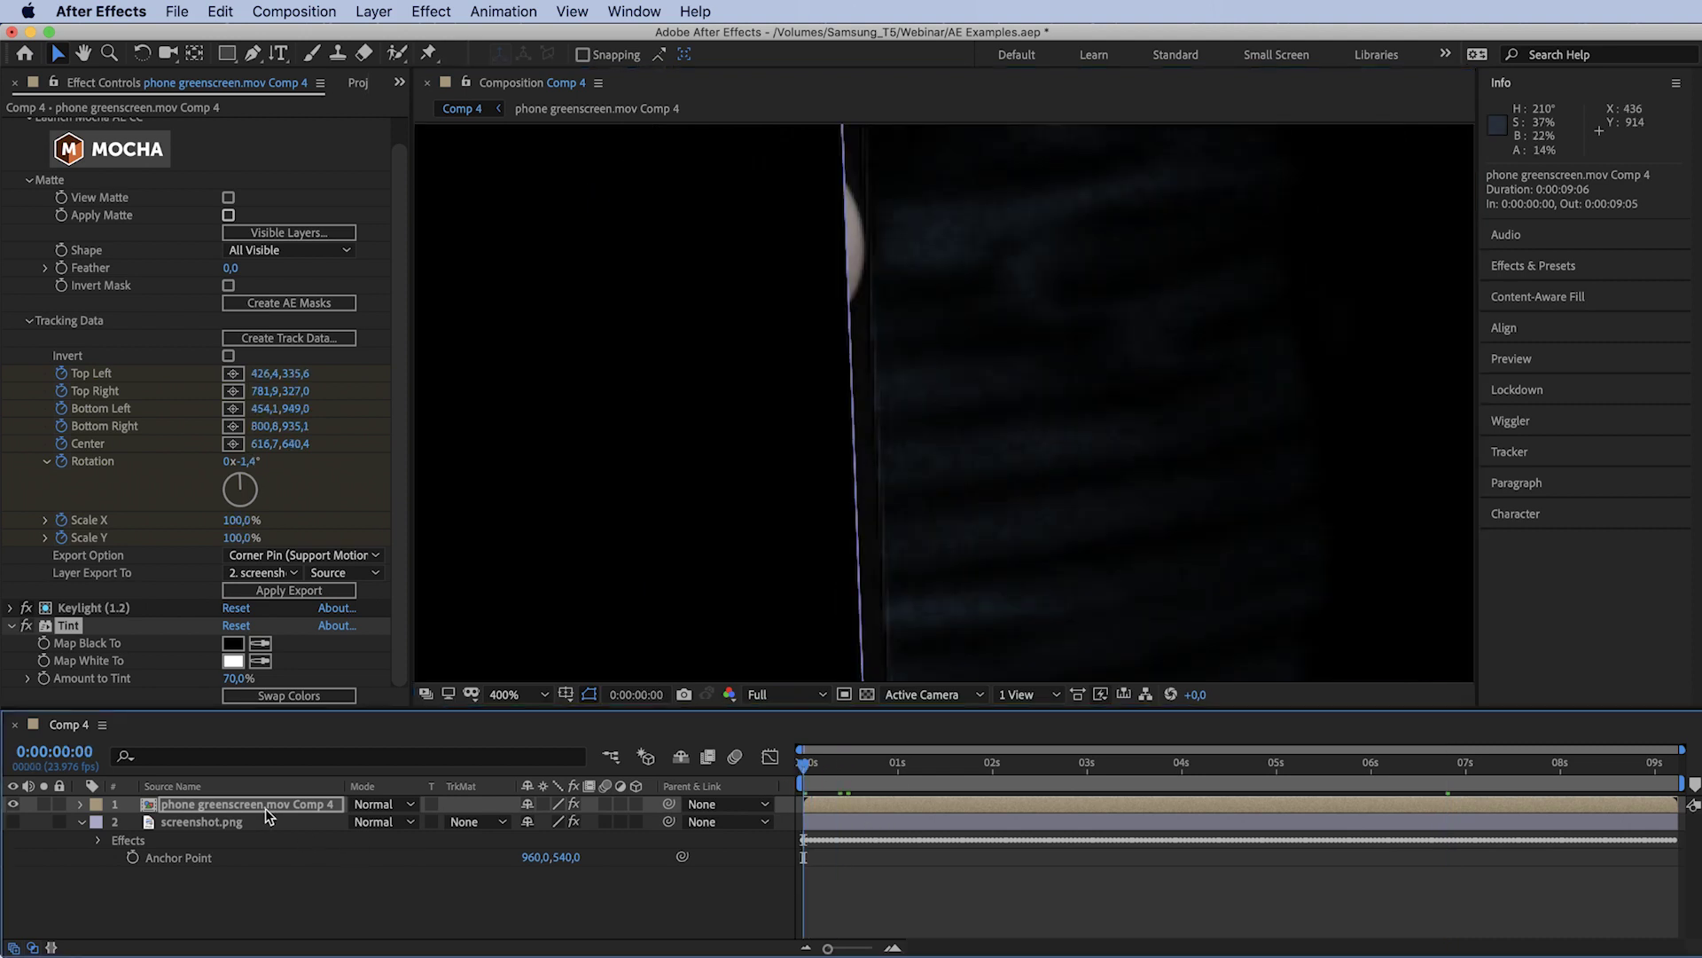
key("m")
key("m")
left_click(118, 823)
left_click(180, 841)
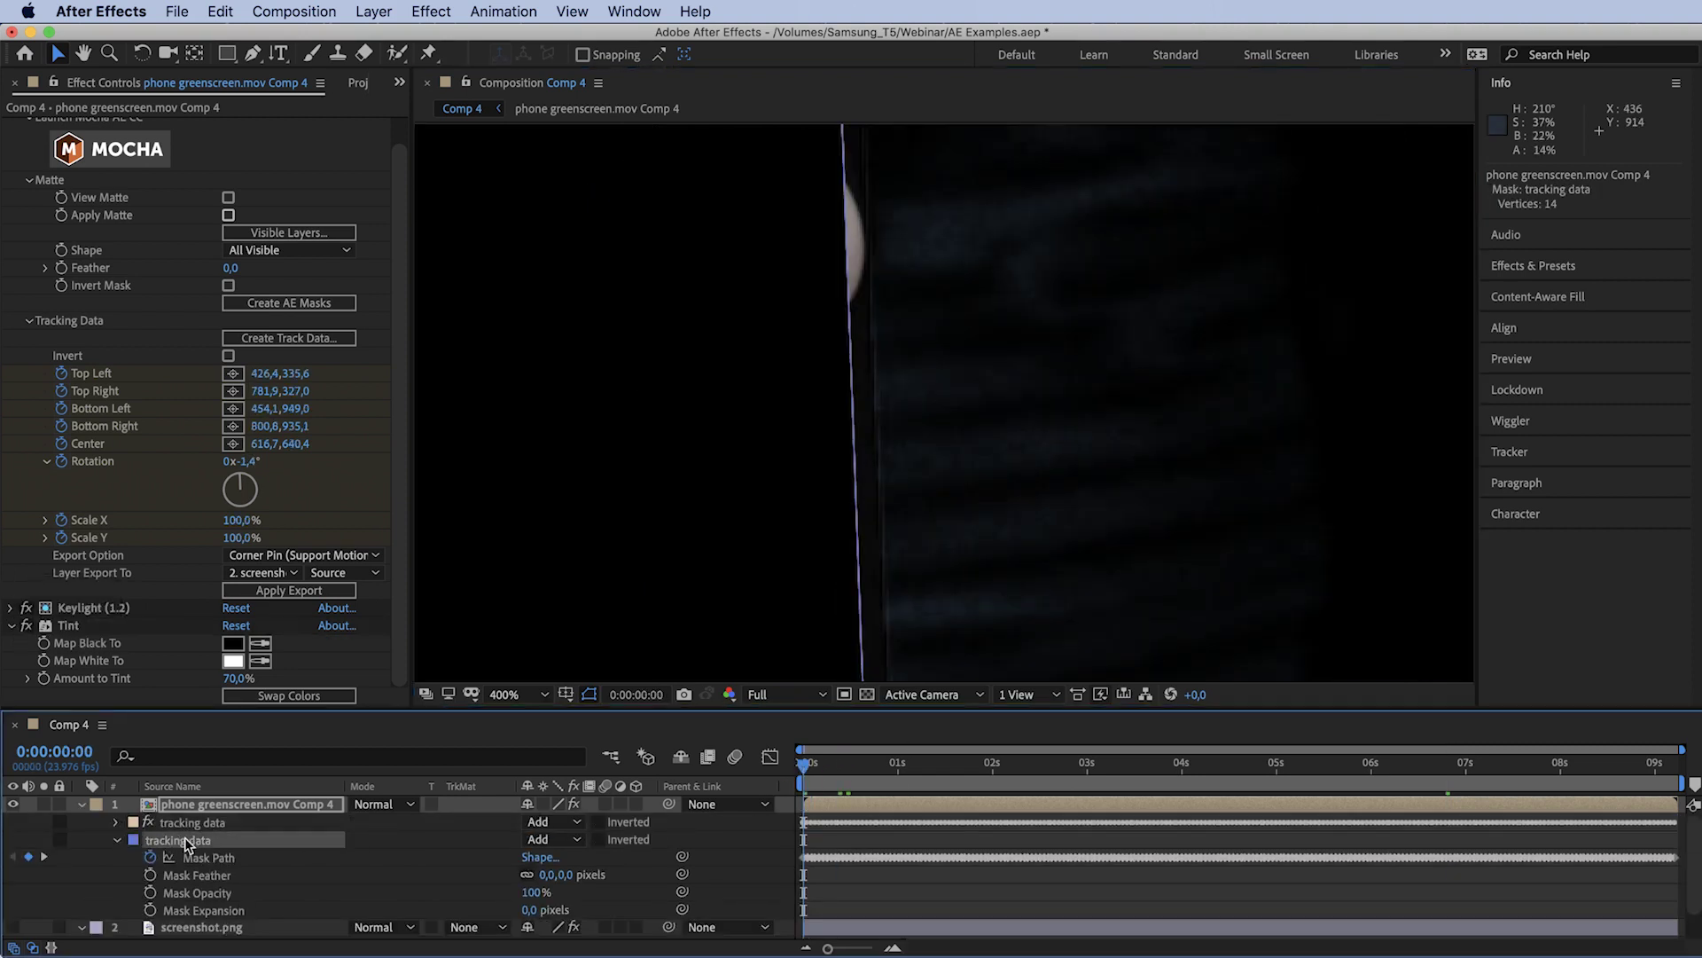
key("Return")
type("tint")
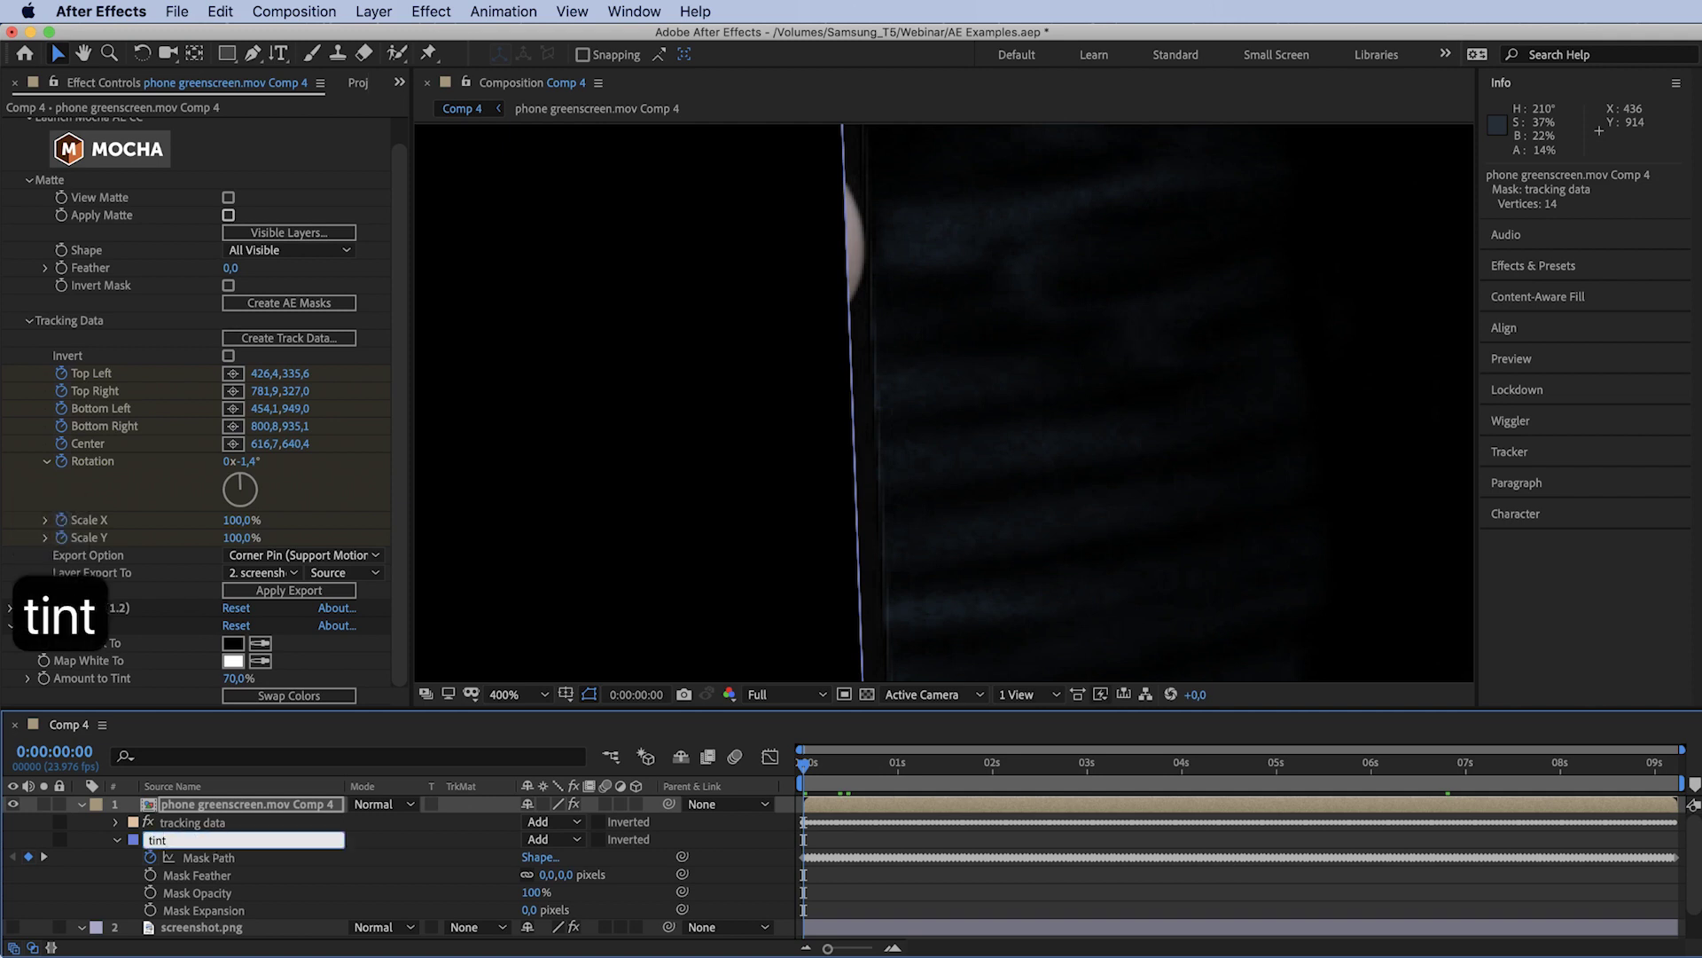
key("Return")
Set the tint mask's Mask Expansion to -10 pixels and check its edges around the phone screen.
left_click_drag(529, 913, 518, 910)
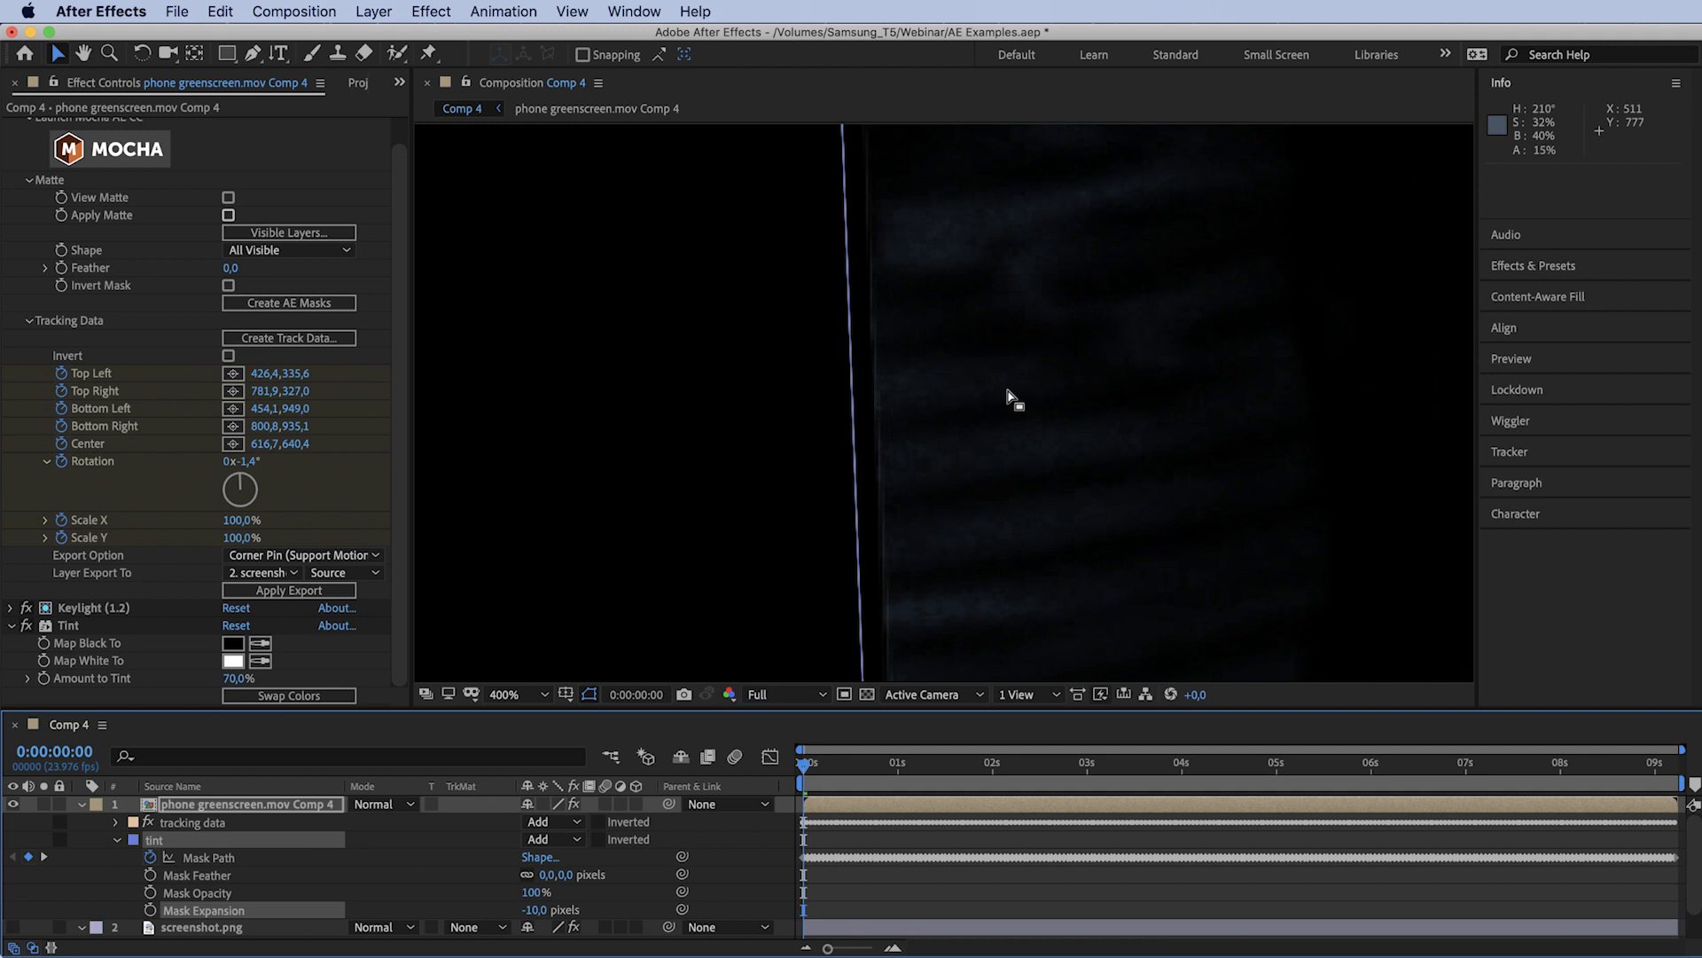
scroll(721, 494, "down", 2)
left_click_drag(878, 456, 859, 596)
key("v")
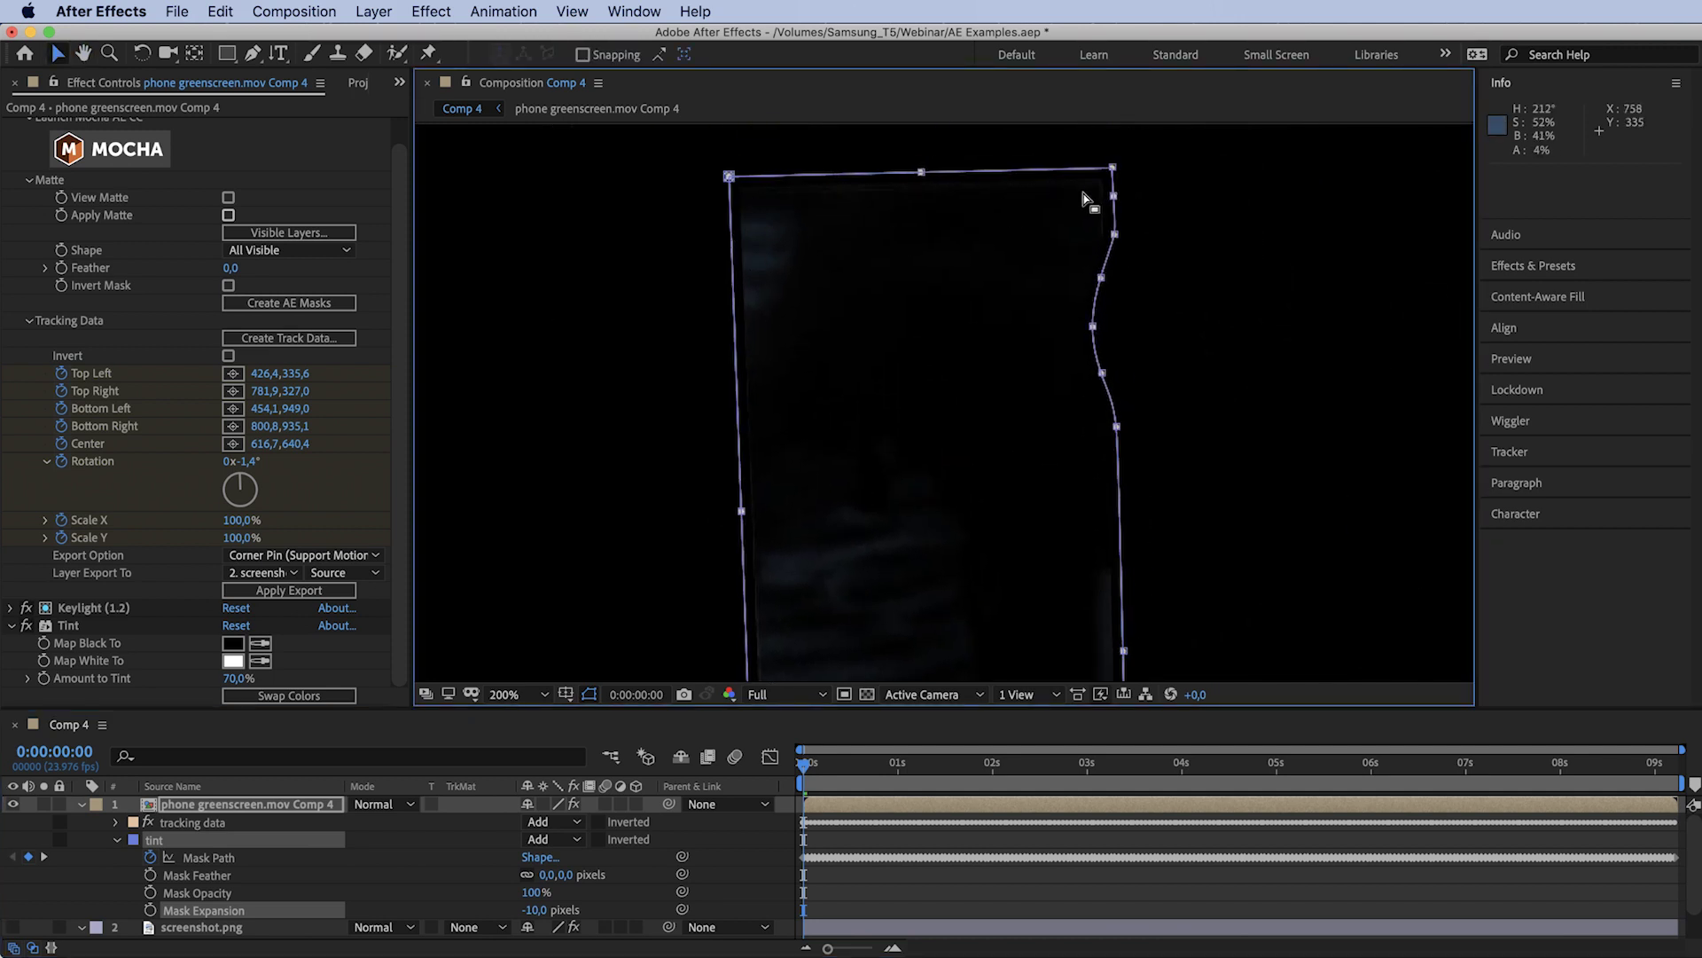
left_click(117, 840)
Add a mask reference to the Tint effect's Compositing Options and set it to the tint mask.
left_click(238, 809)
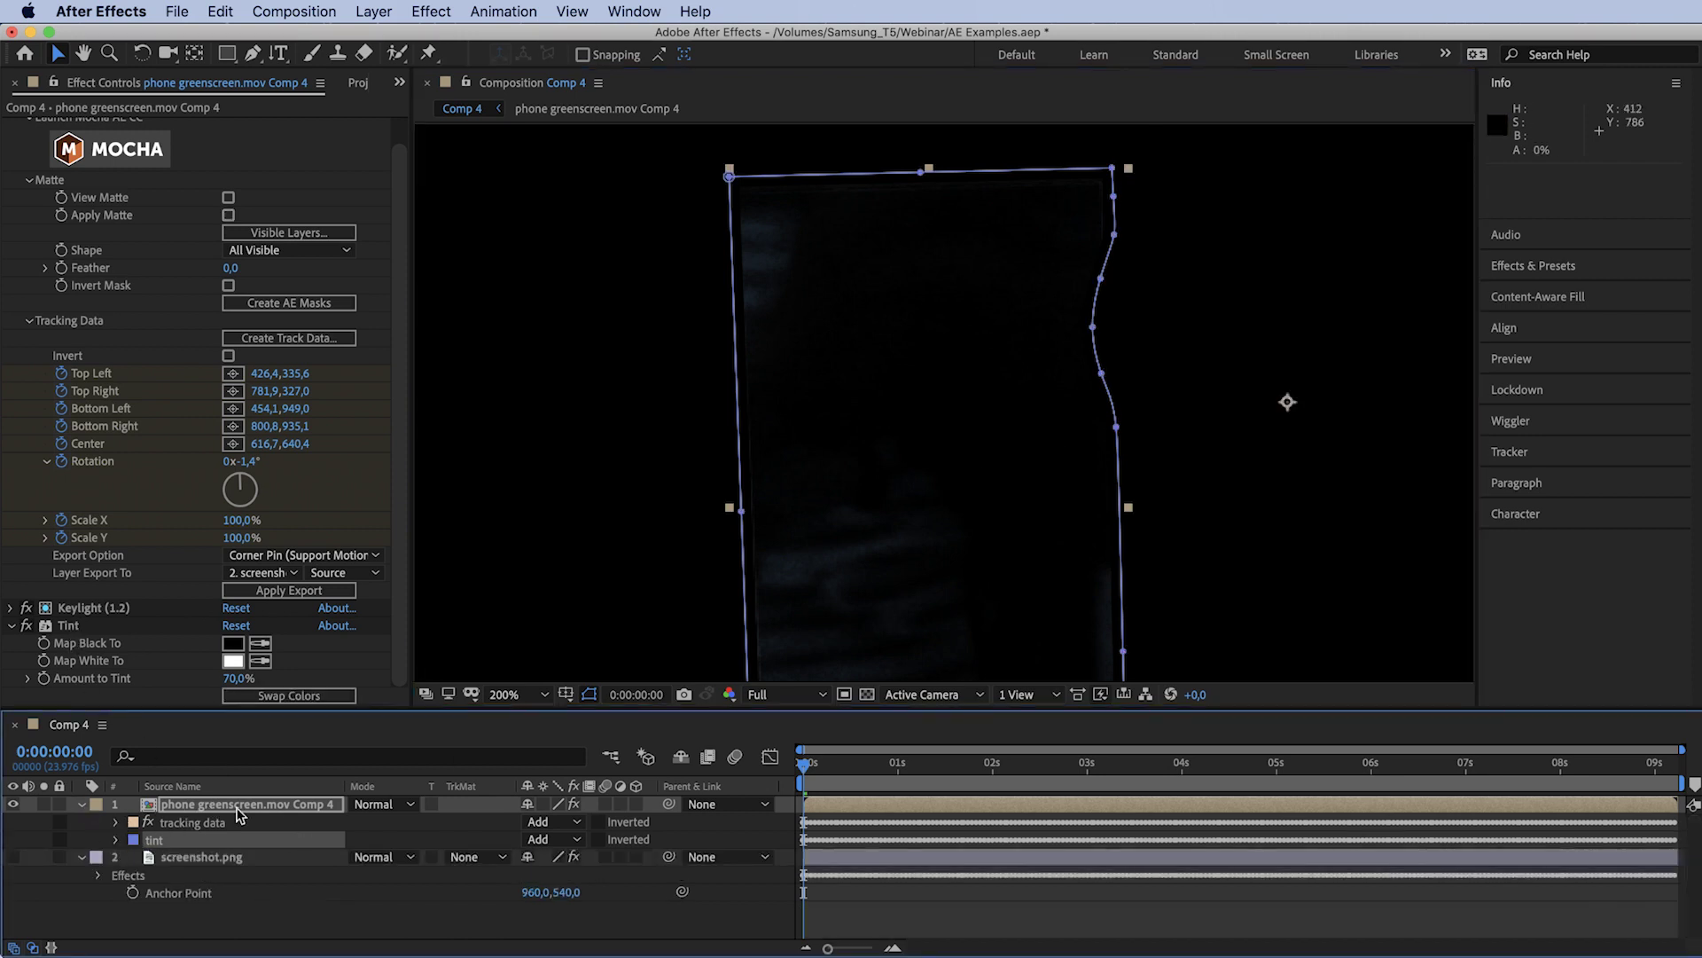
key("e")
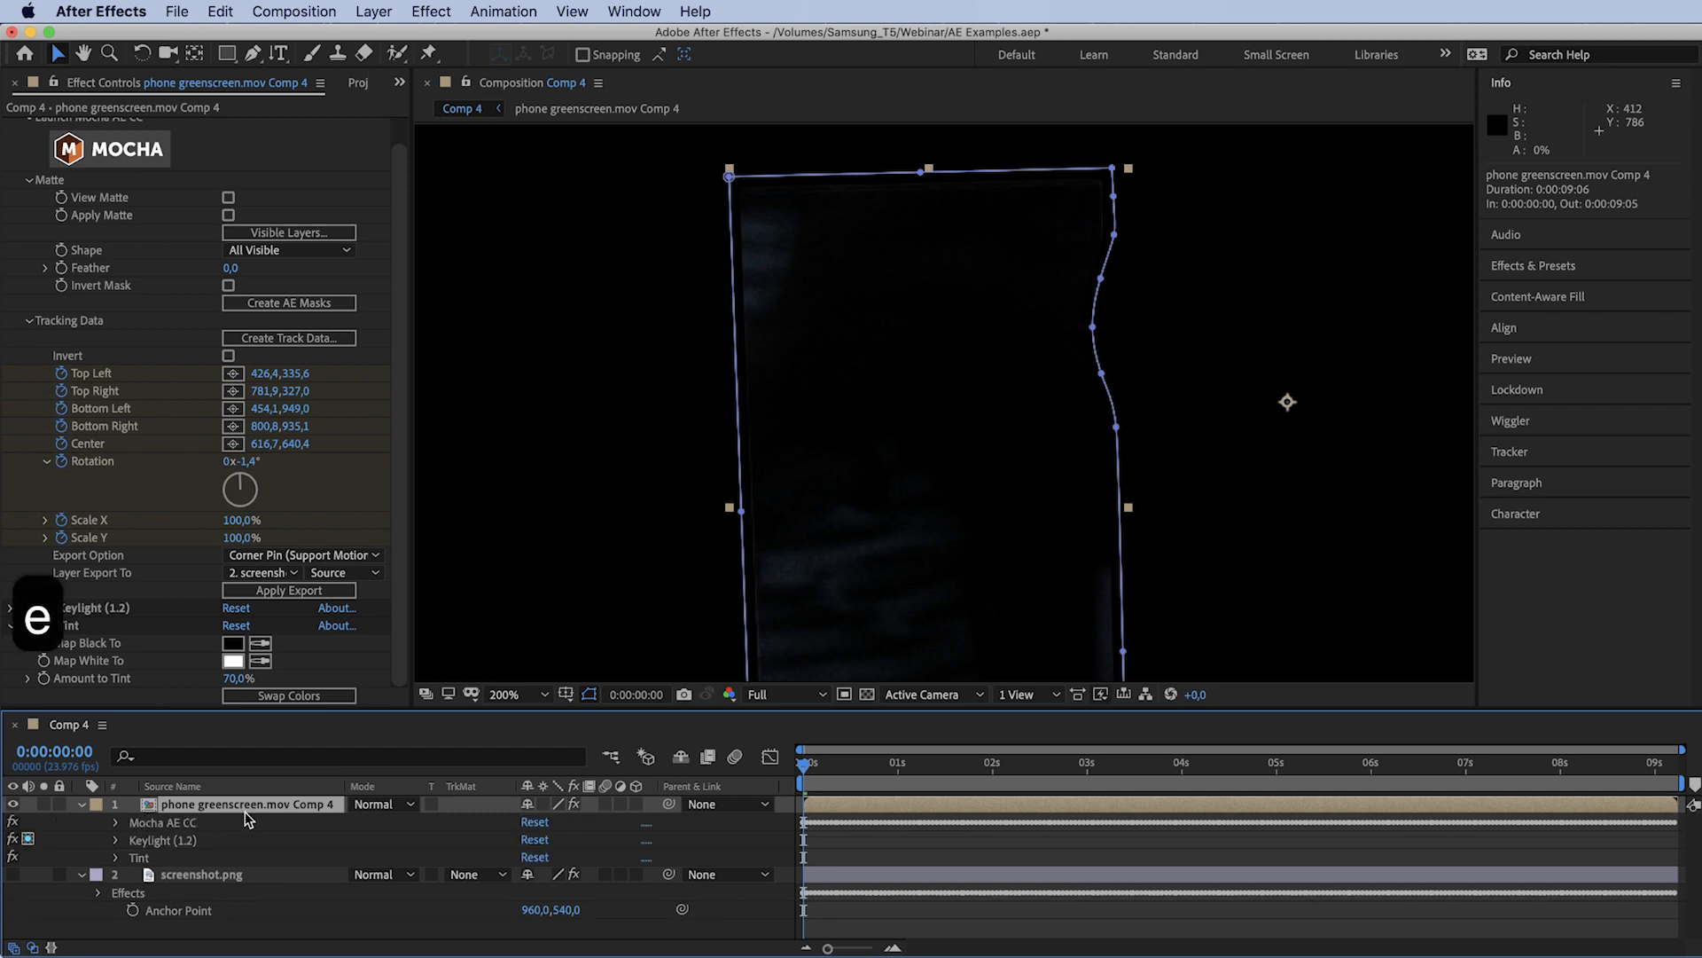
left_click(116, 876)
scroll(515, 890, "down", 1)
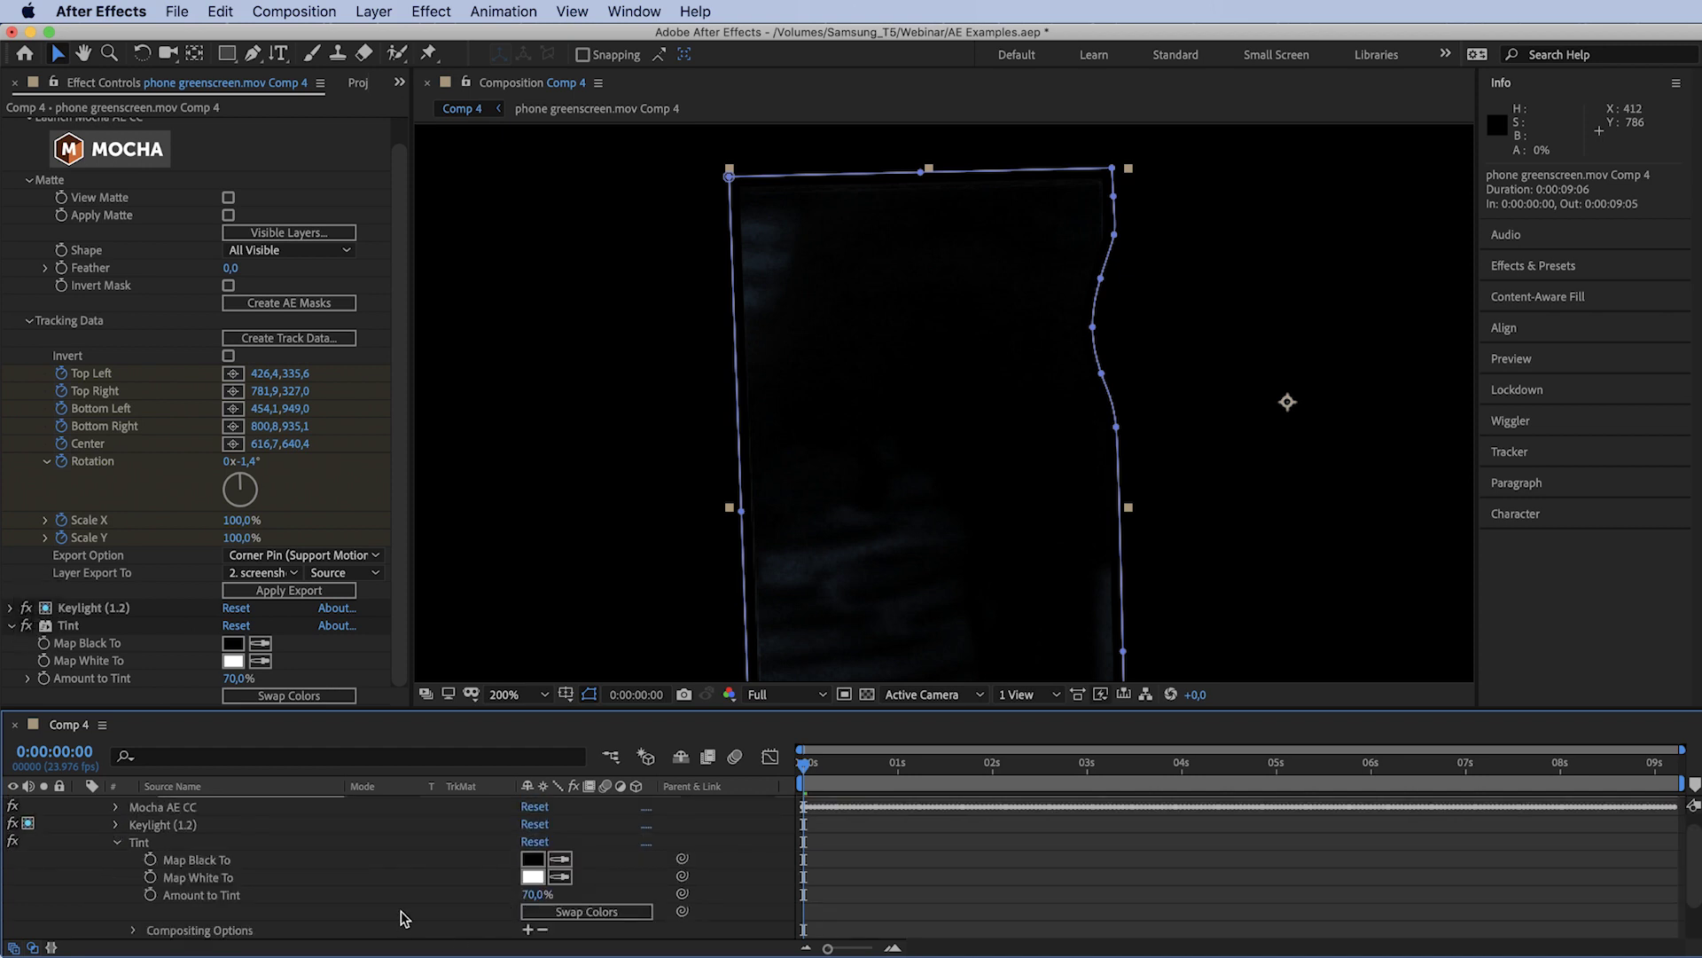
left_click(529, 929)
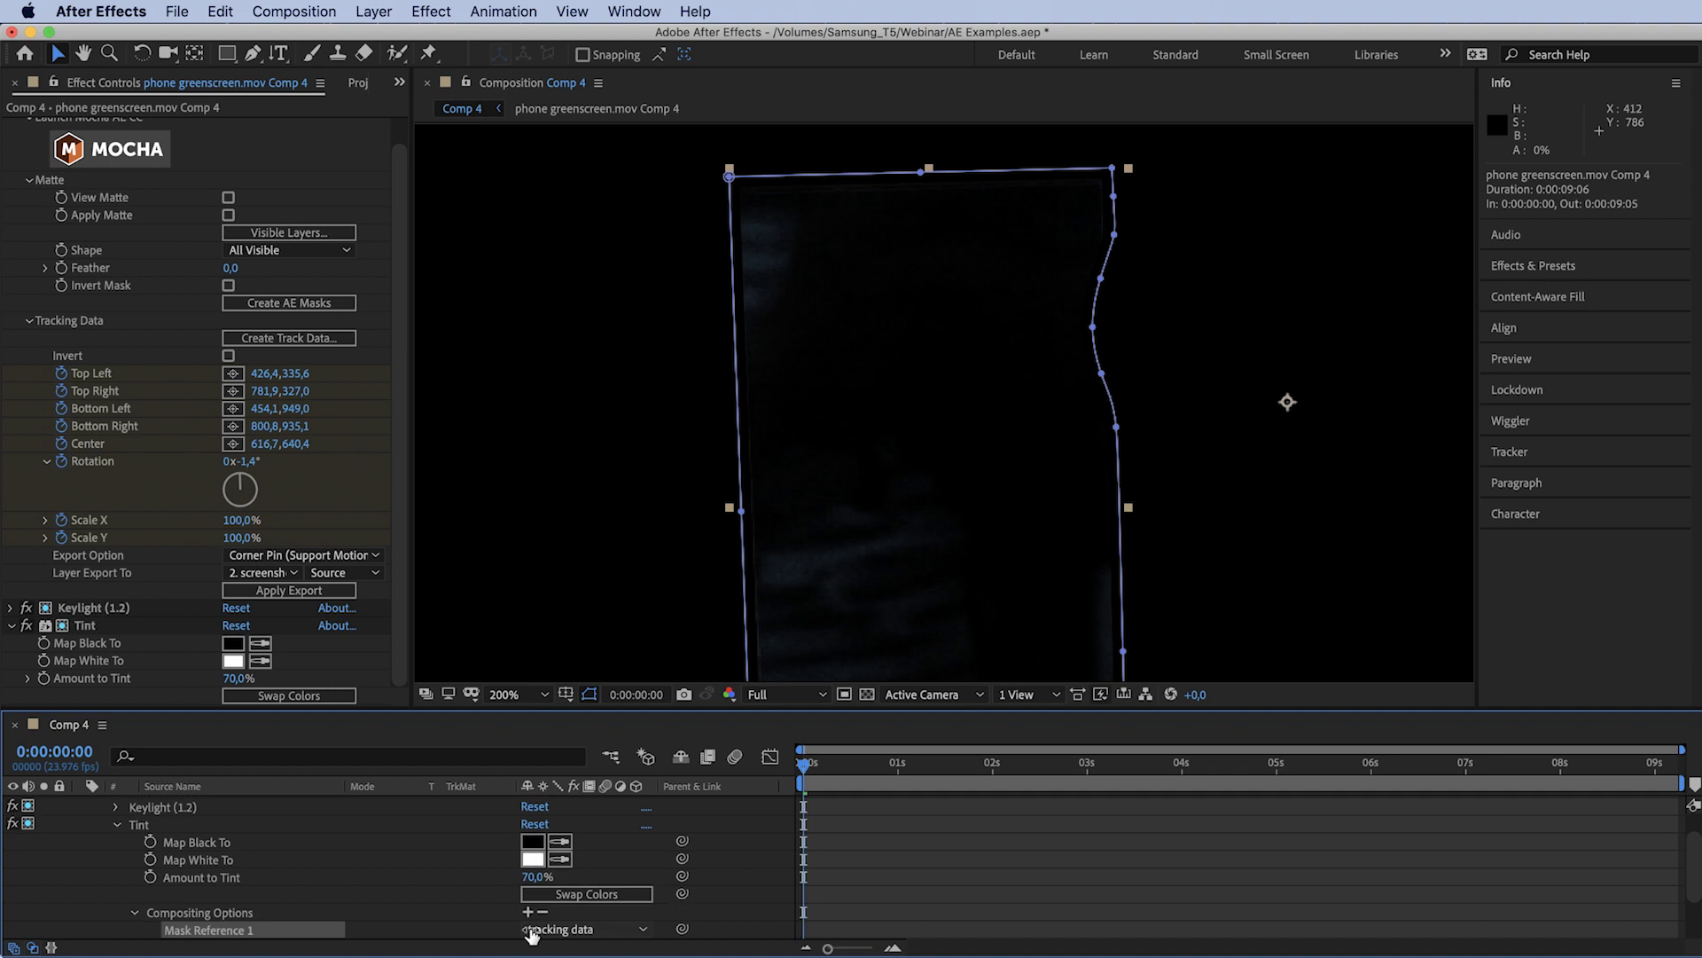
scroll(589, 927, "down", 1)
left_click(601, 913)
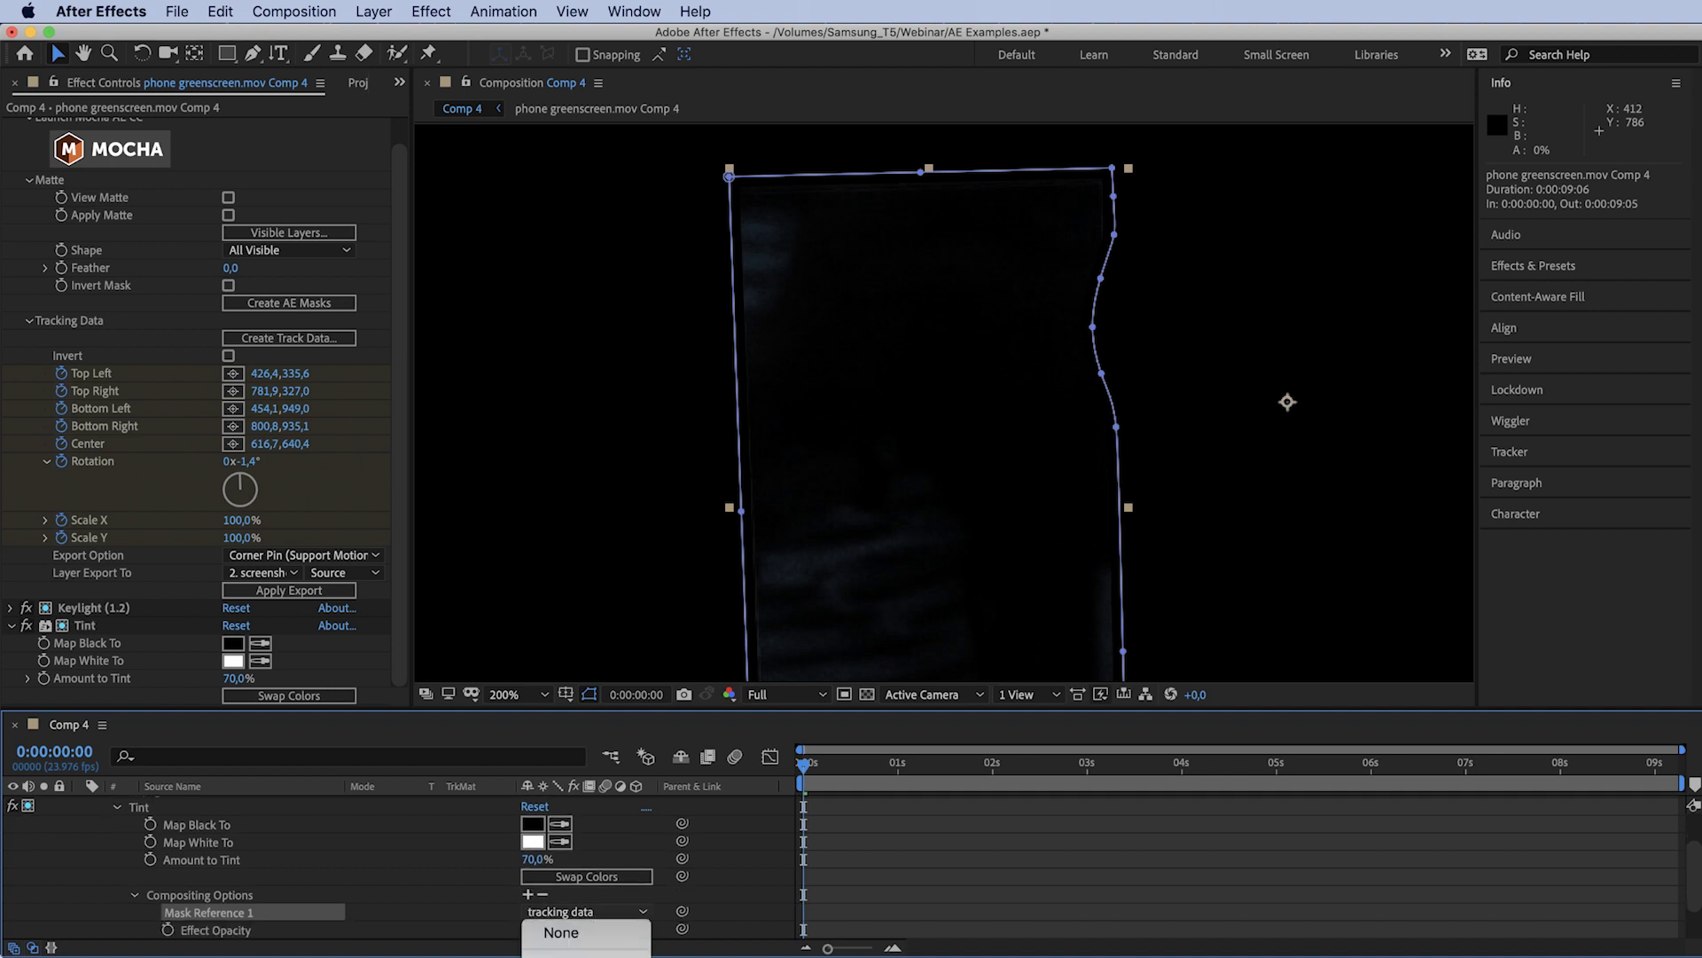
left_click(561, 950)
Inspect the masked tint on the phone screen up close and toggle the Tint effect to compare the reflections.
scroll(985, 577, "up", 2)
left_click_drag(904, 597, 843, 240)
key("v")
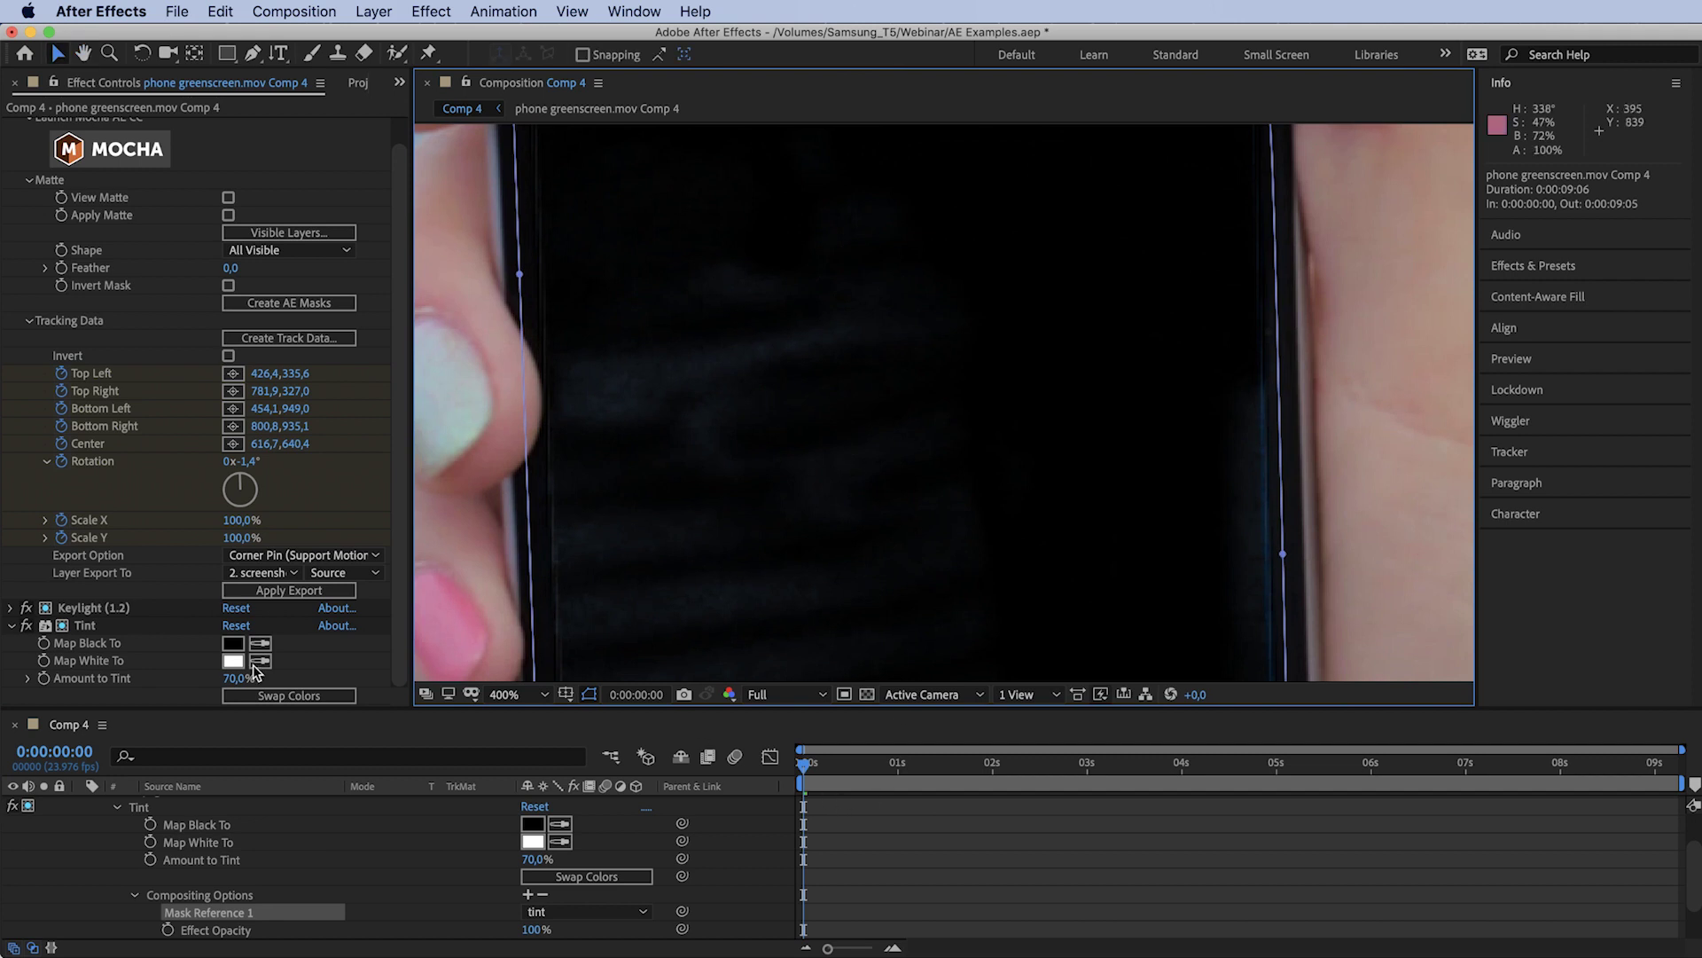
left_click(27, 626)
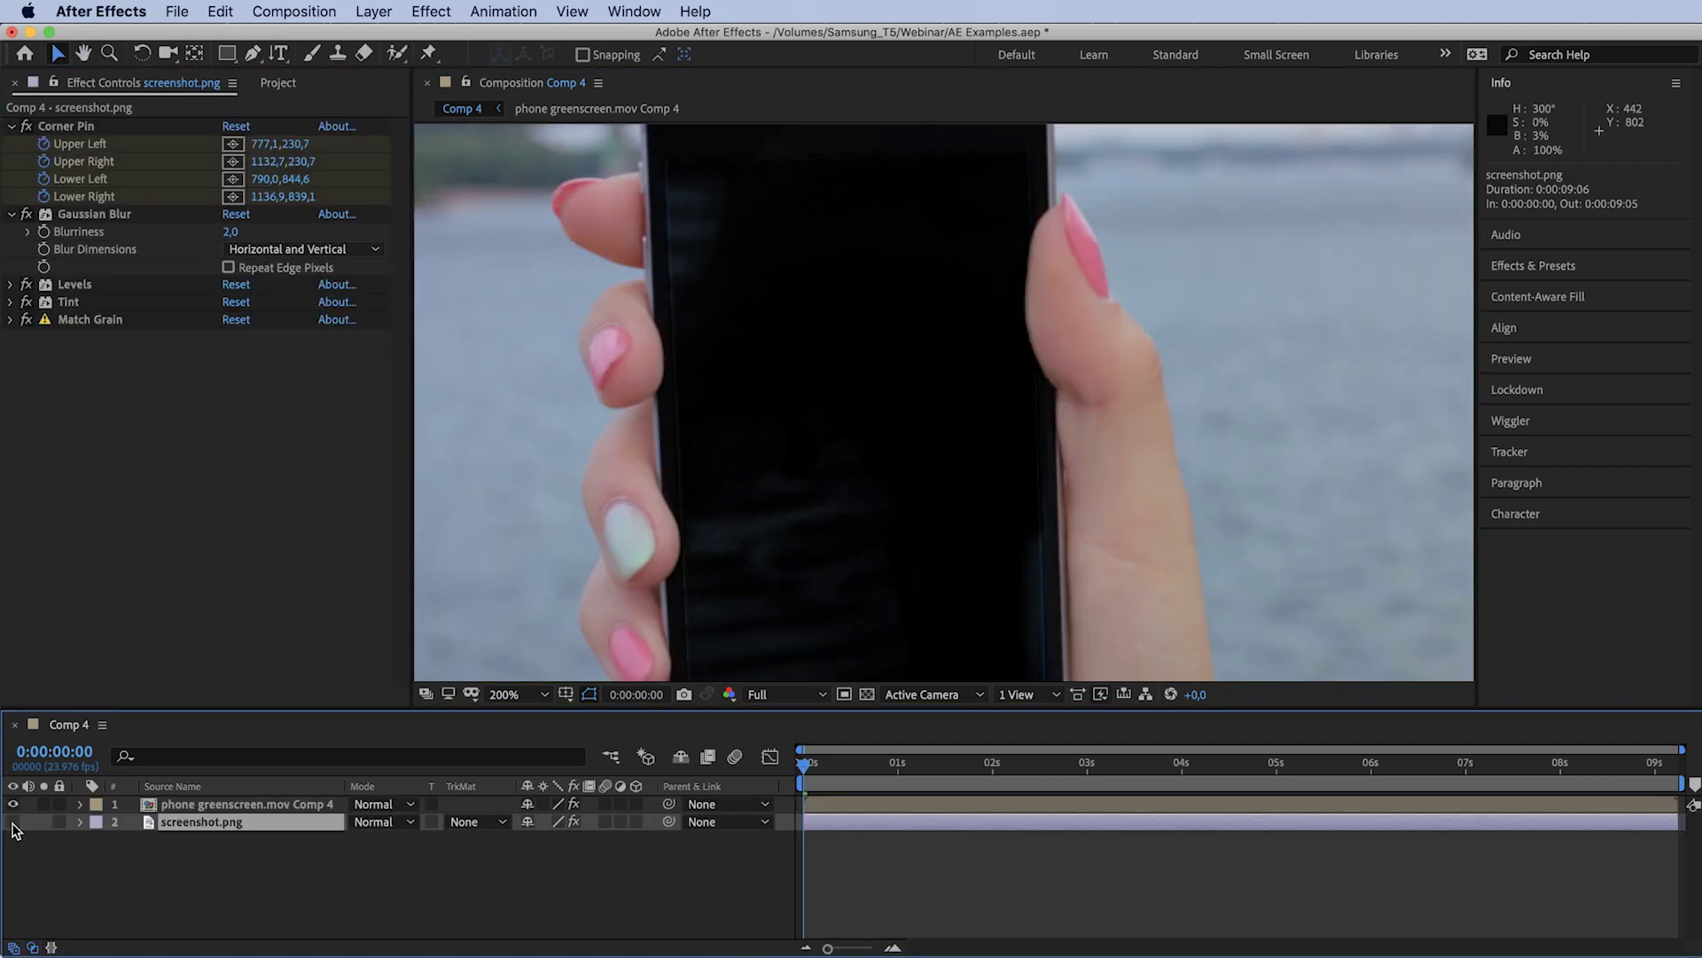
Show the screenshot.png layer again, zoom out and preview the composite in playback.
left_click(12, 822)
scroll(1109, 479, "down", 1)
left_click_drag(1120, 465, 1046, 437)
key("space")
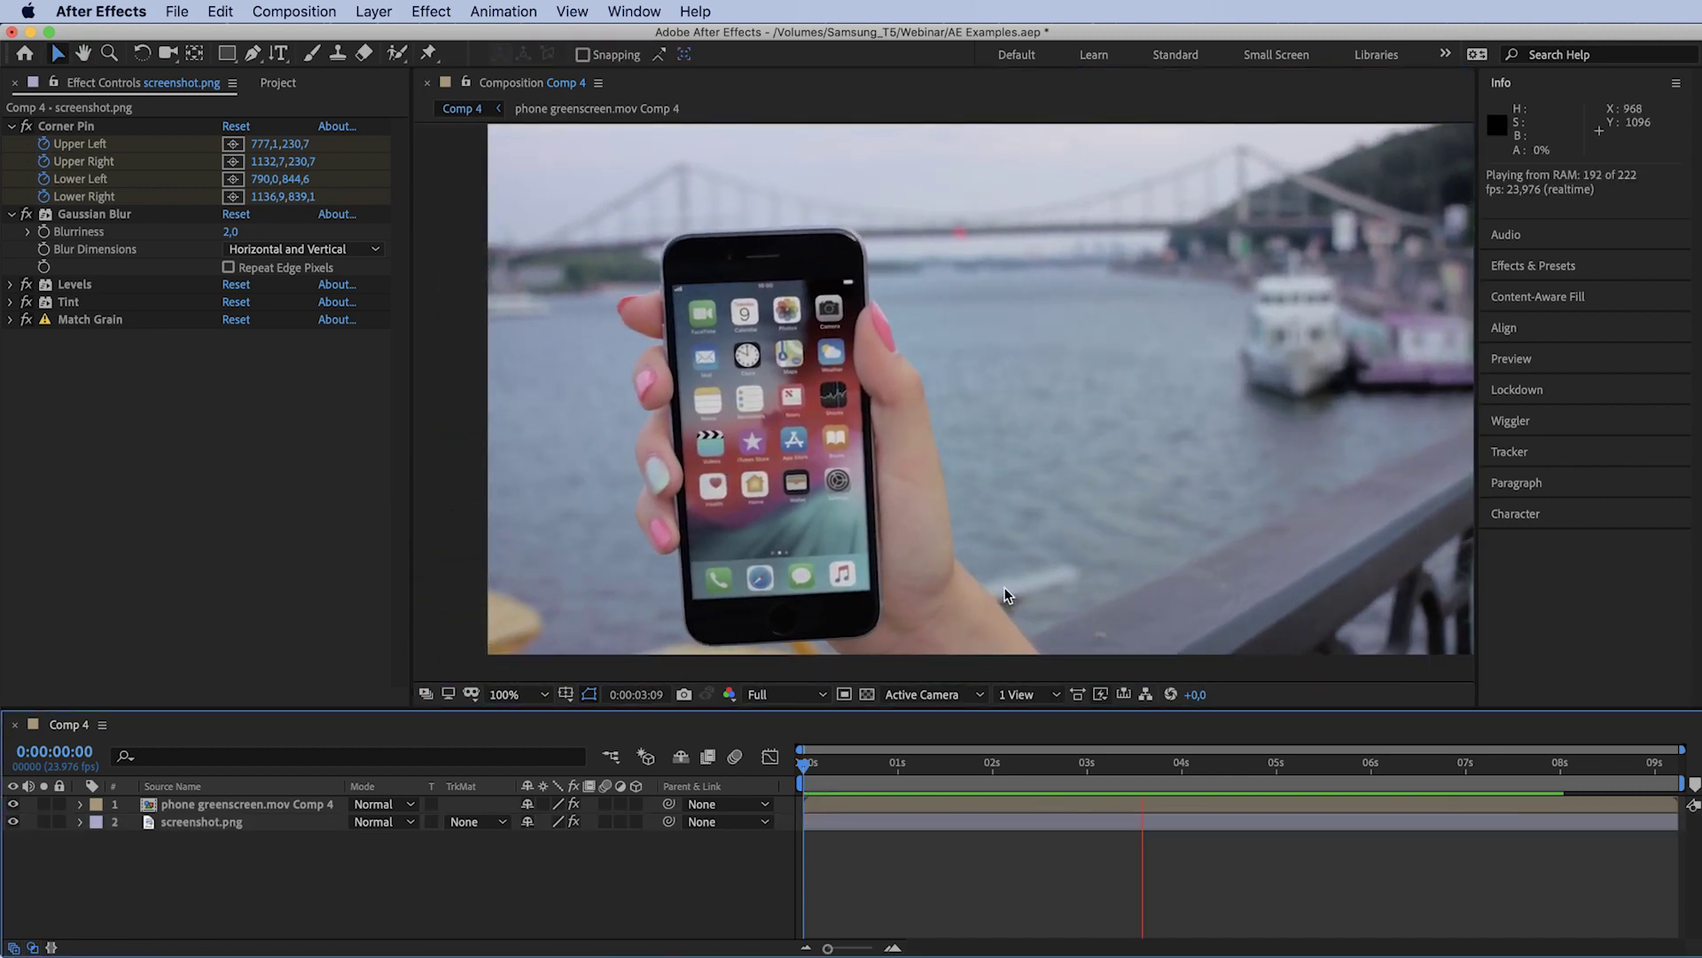
left_click(1212, 568)
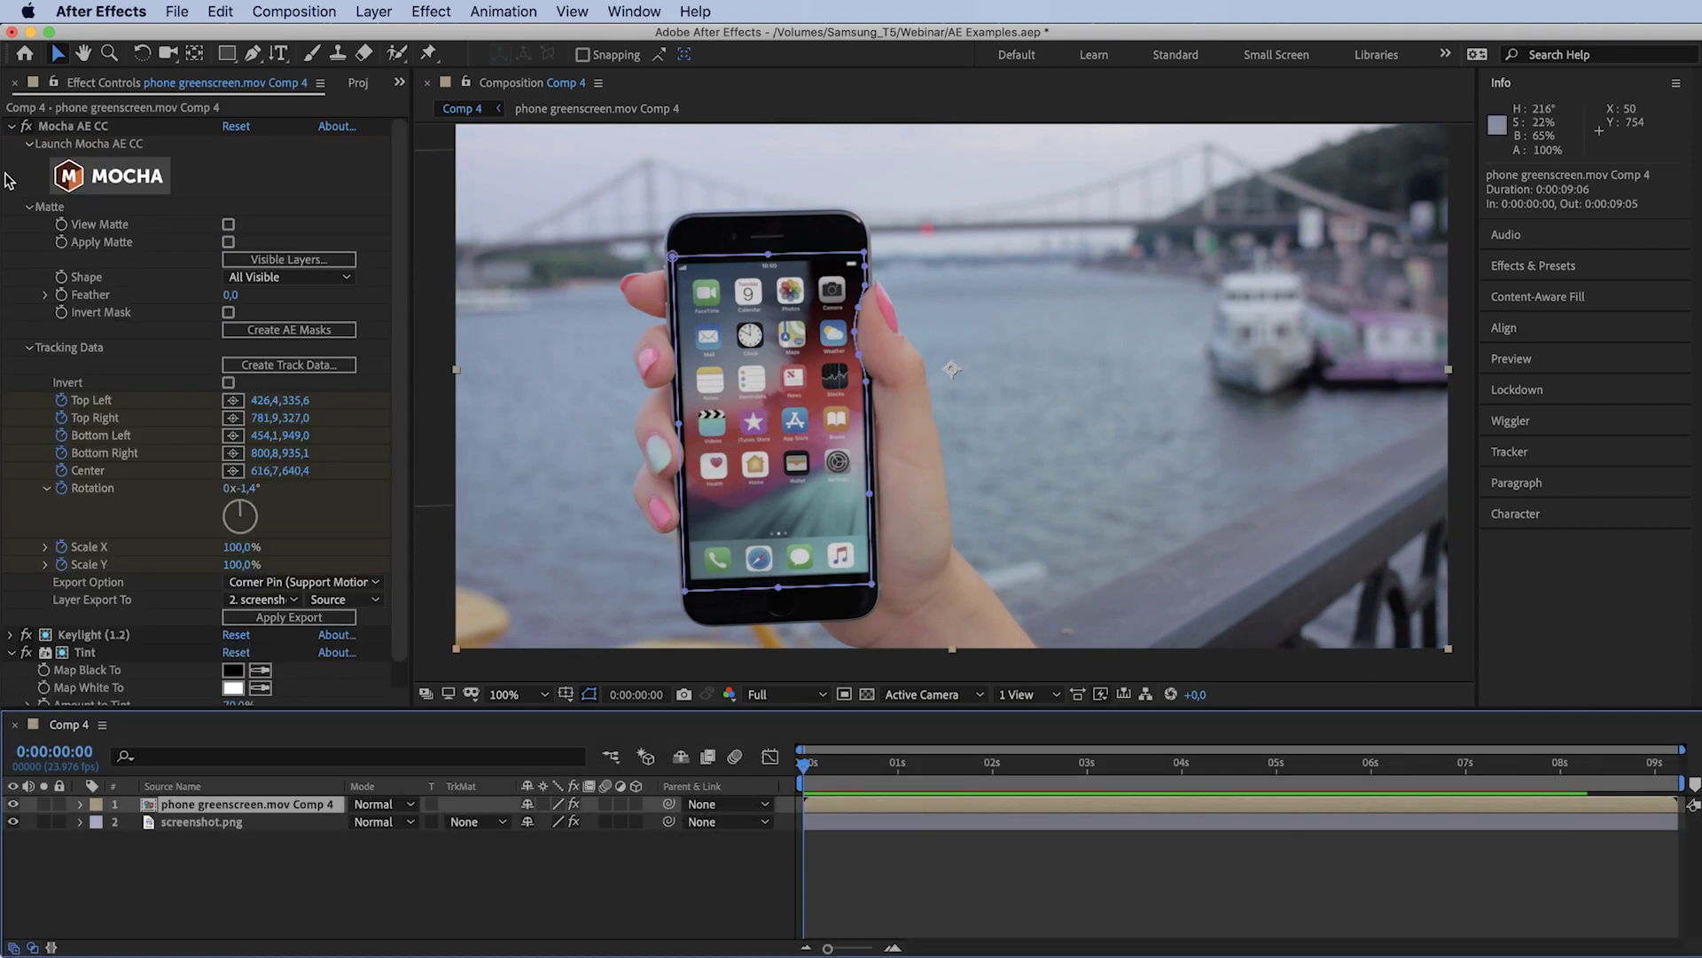
Apply a Tritone effect to the screenshot.png layer and set its Blend With Original to 100%.
left_click(12, 127)
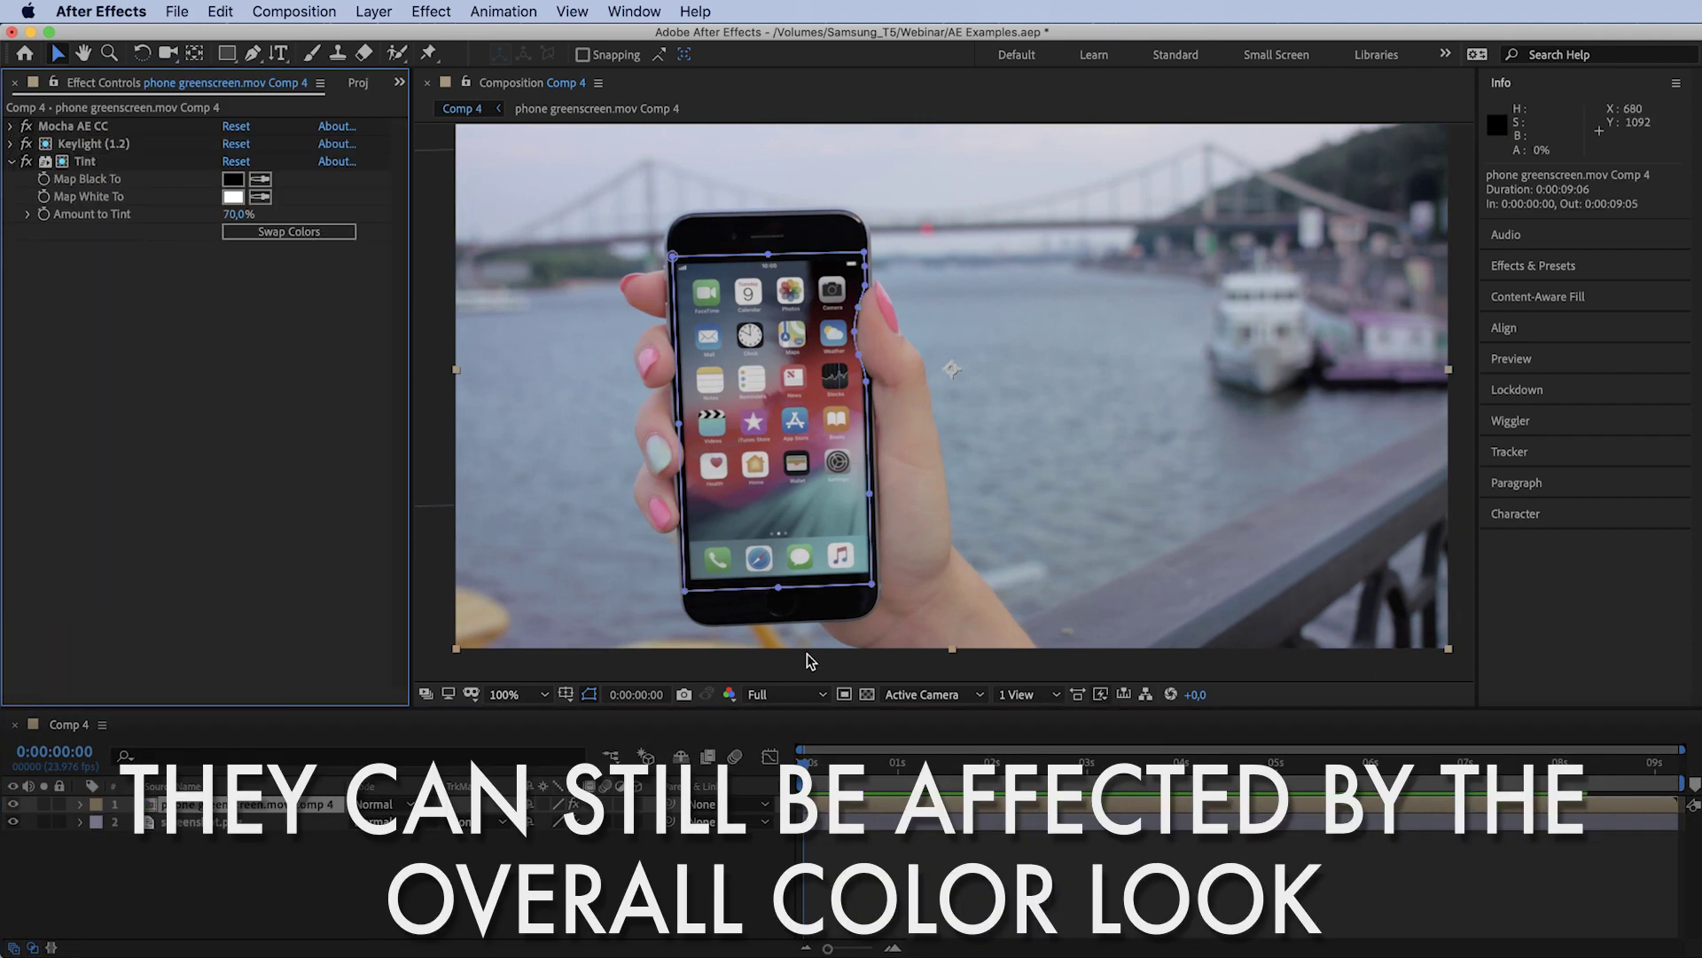
left_click(841, 825)
left_click(1007, 918)
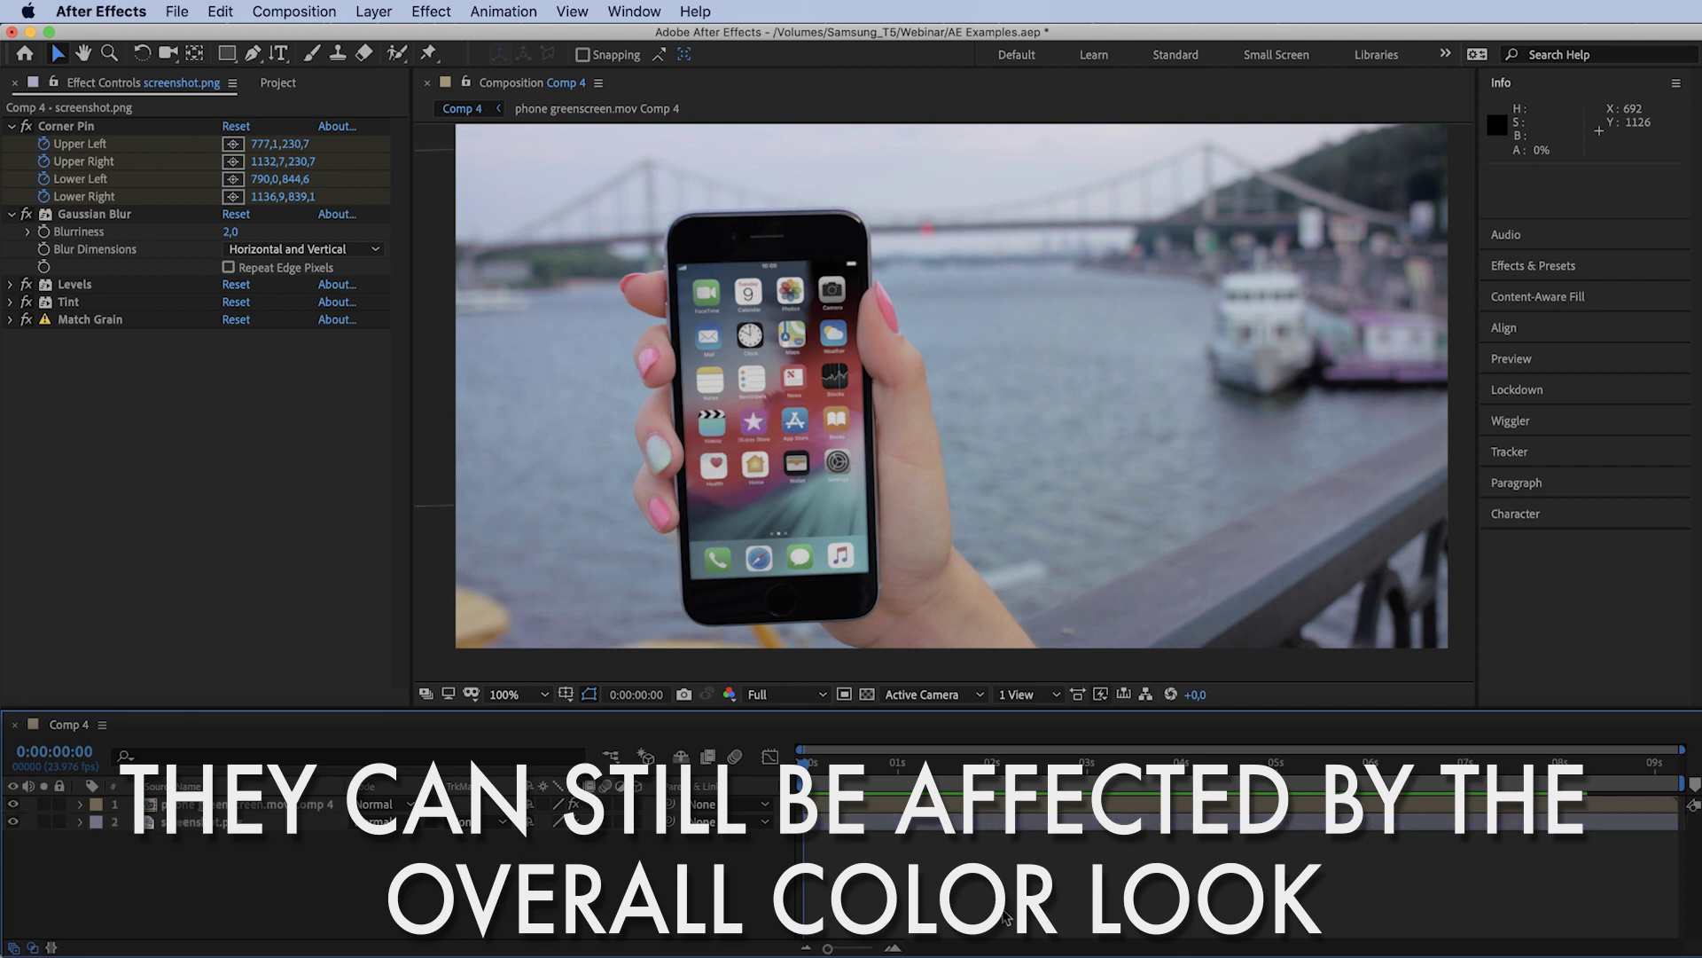
key("ctrl+space")
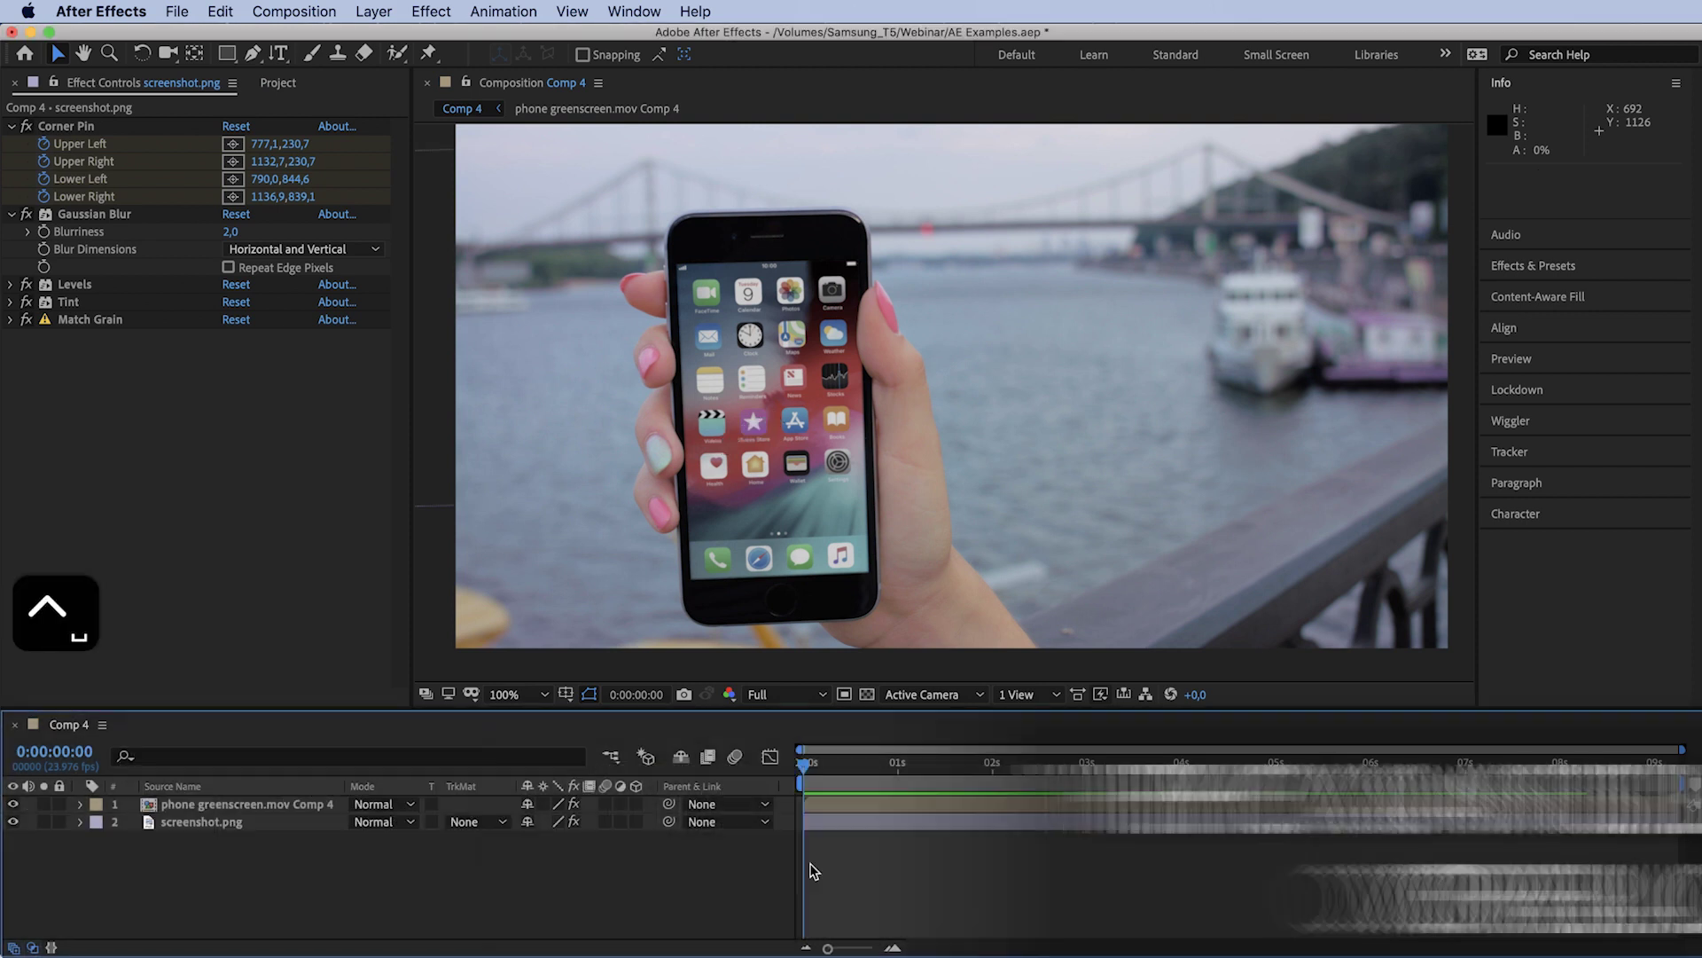
left_click(844, 820)
key("ctrl+space")
type("tri")
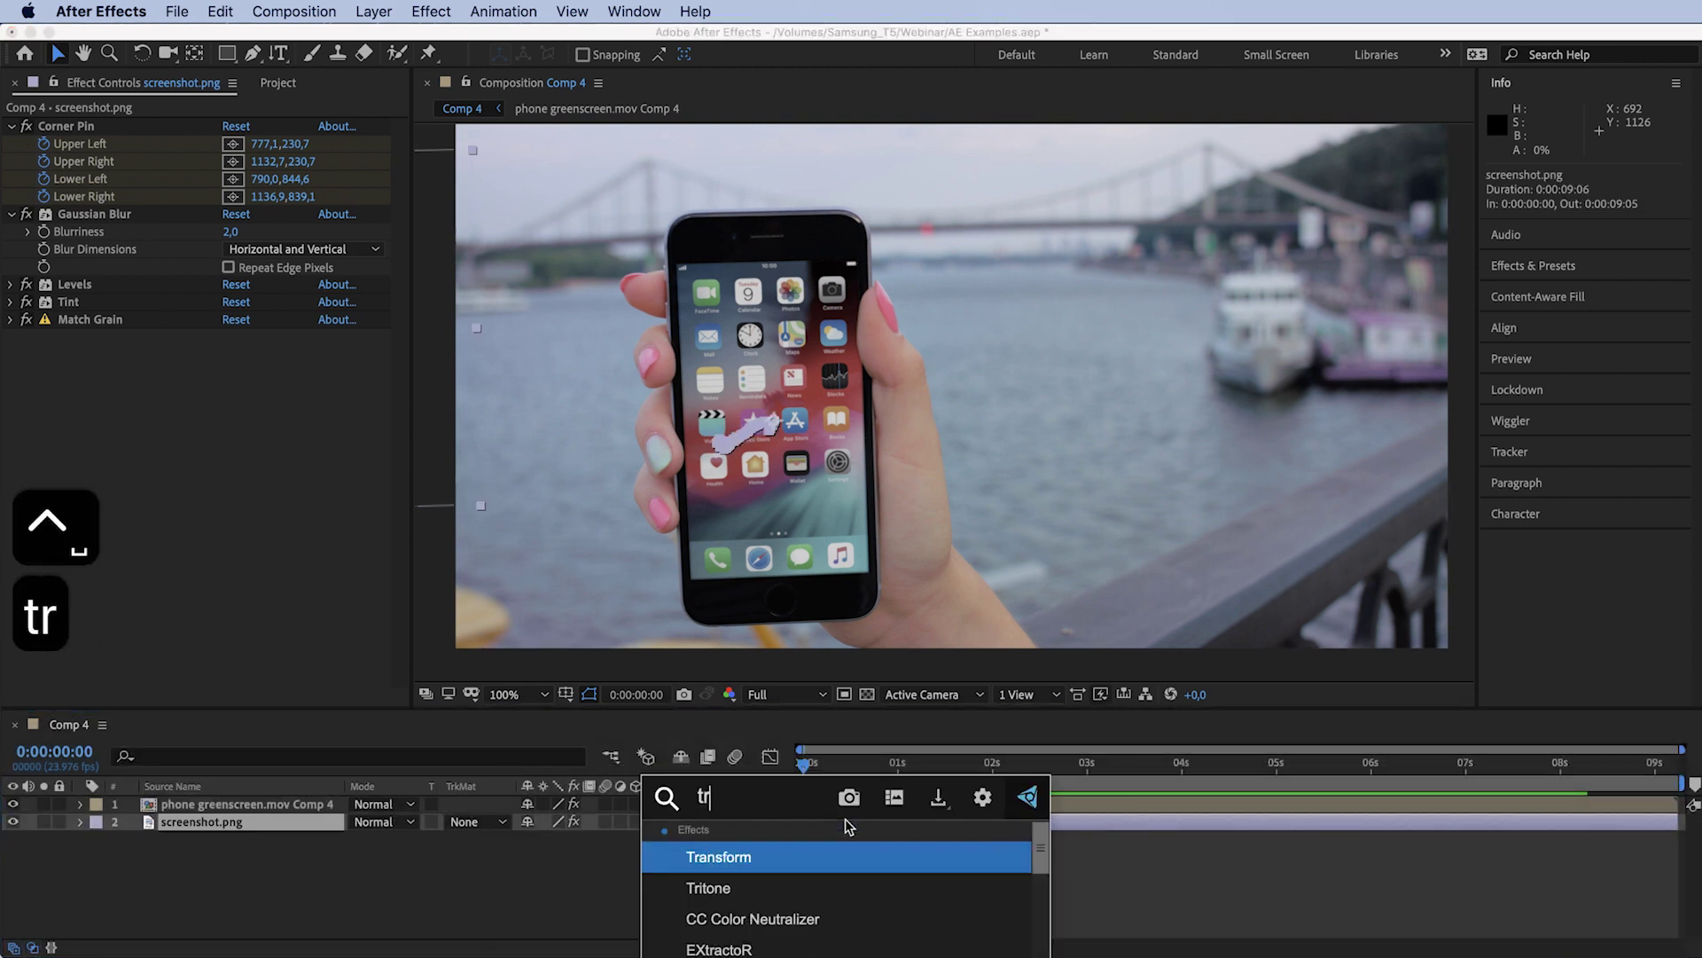
key("Return")
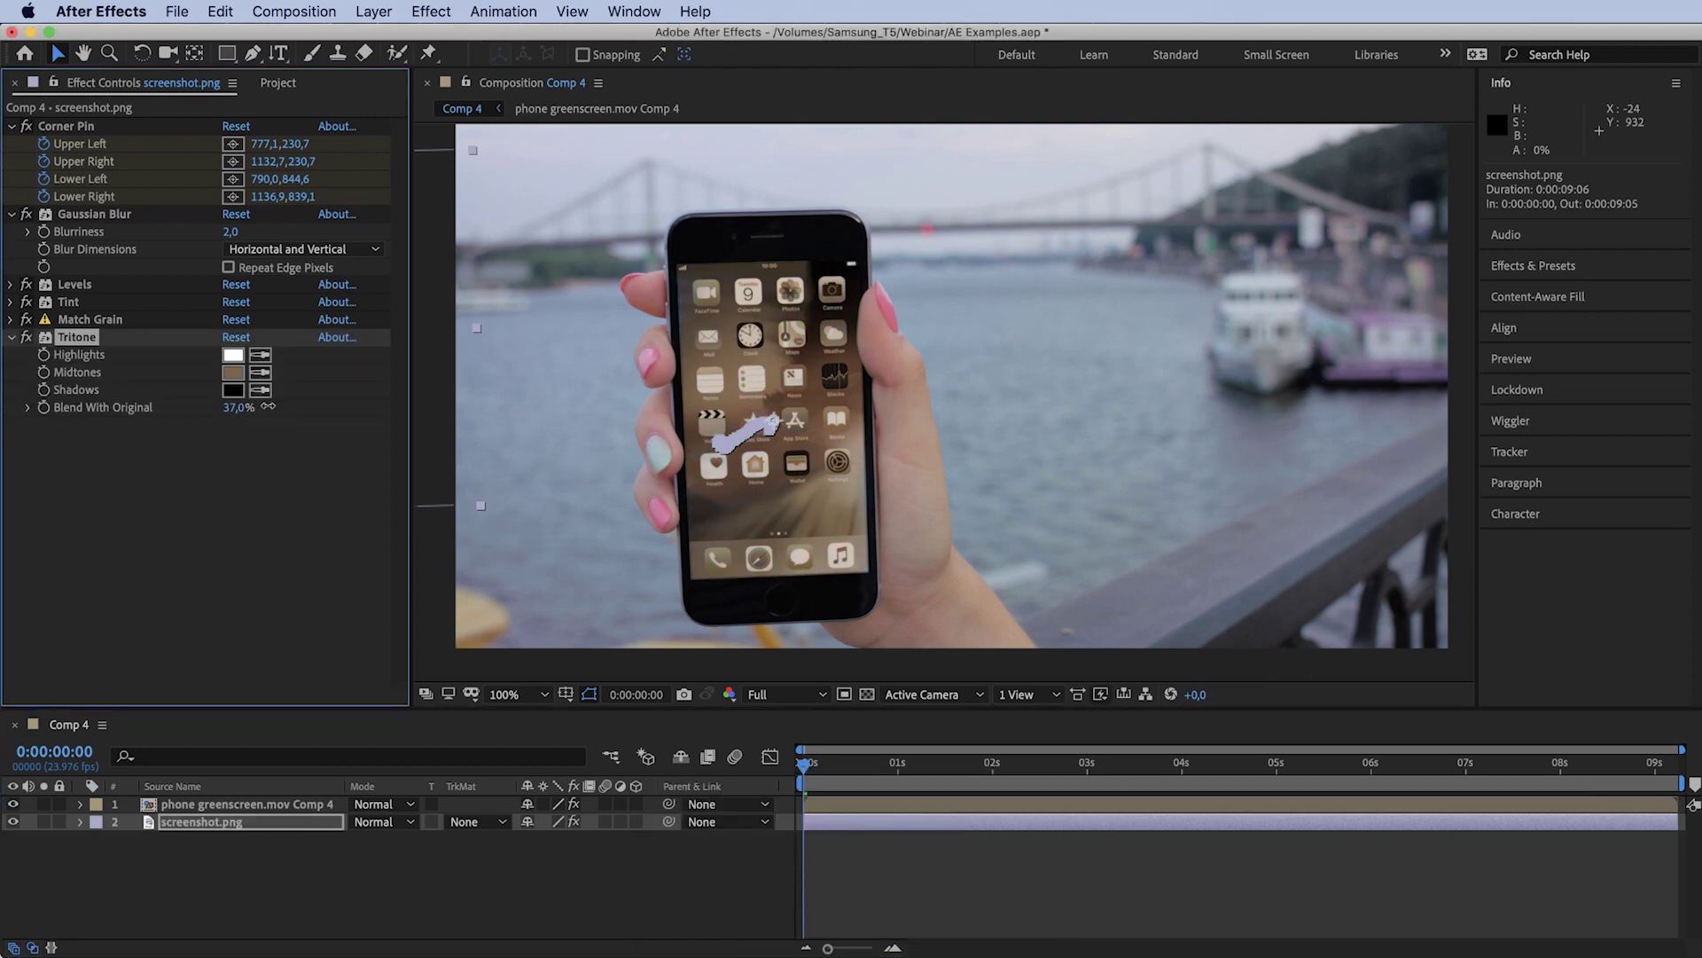
left_click_drag(268, 406, 420, 402)
Apply Gaussian Blur to the phone greenscreen.mov Comp 4 layer with Repeat Edge Pixels enabled and Blurriness at 52.3.
left_click(867, 807)
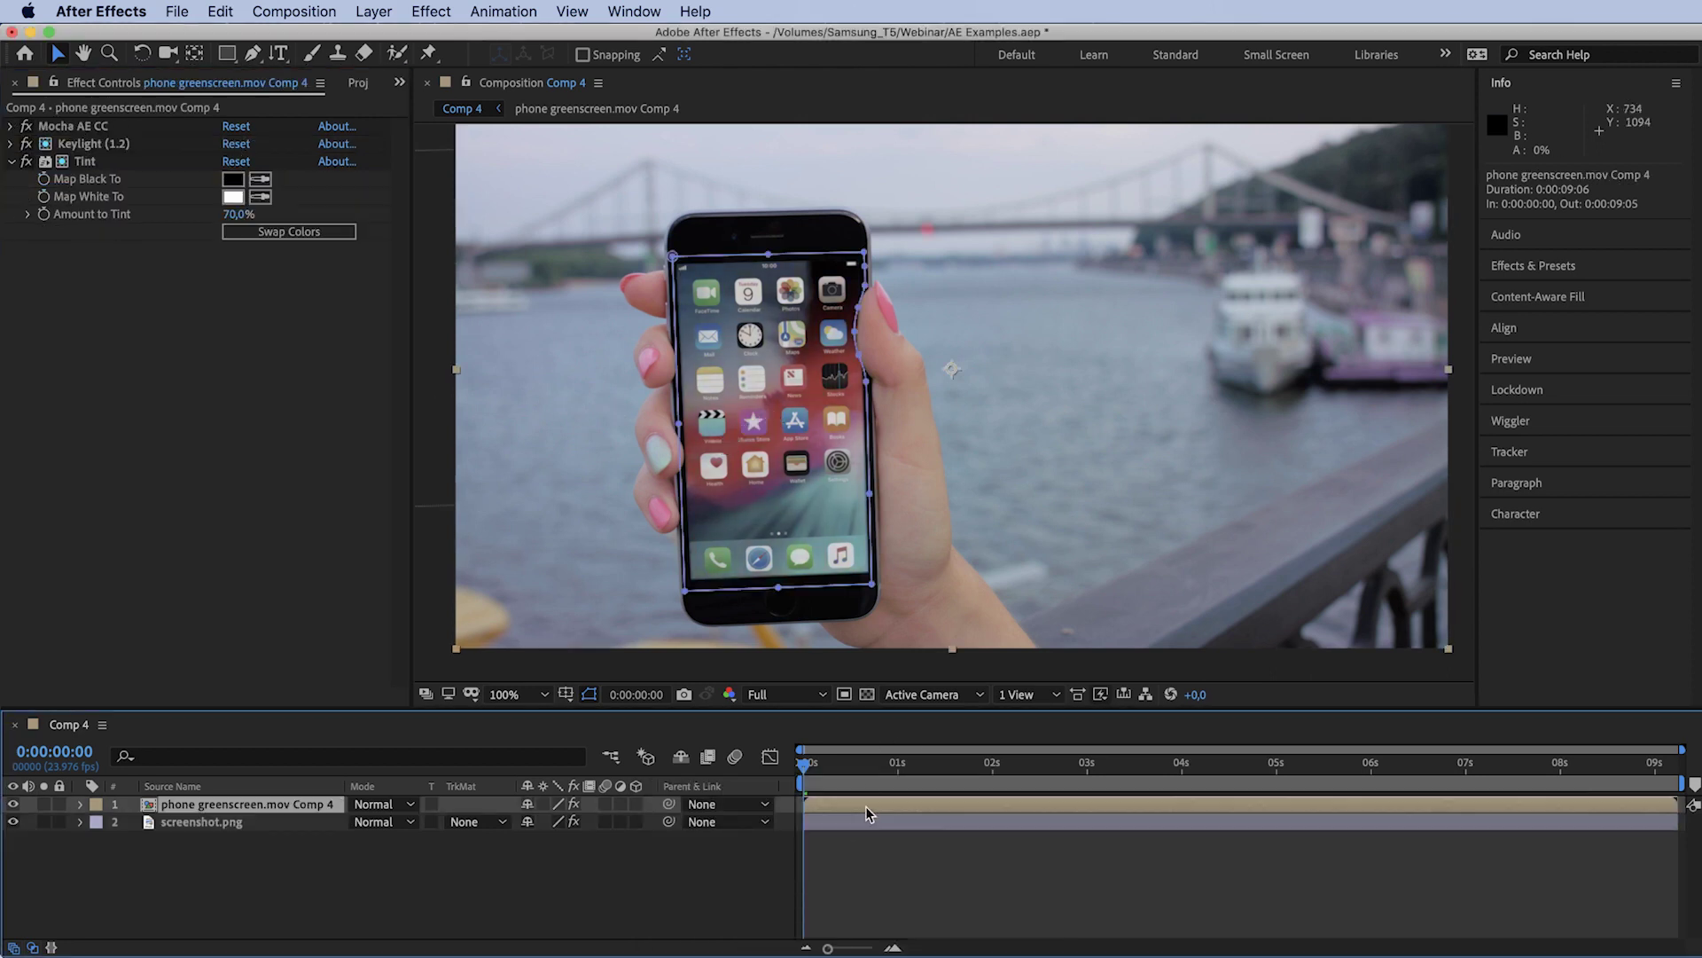
key("ctrl+space")
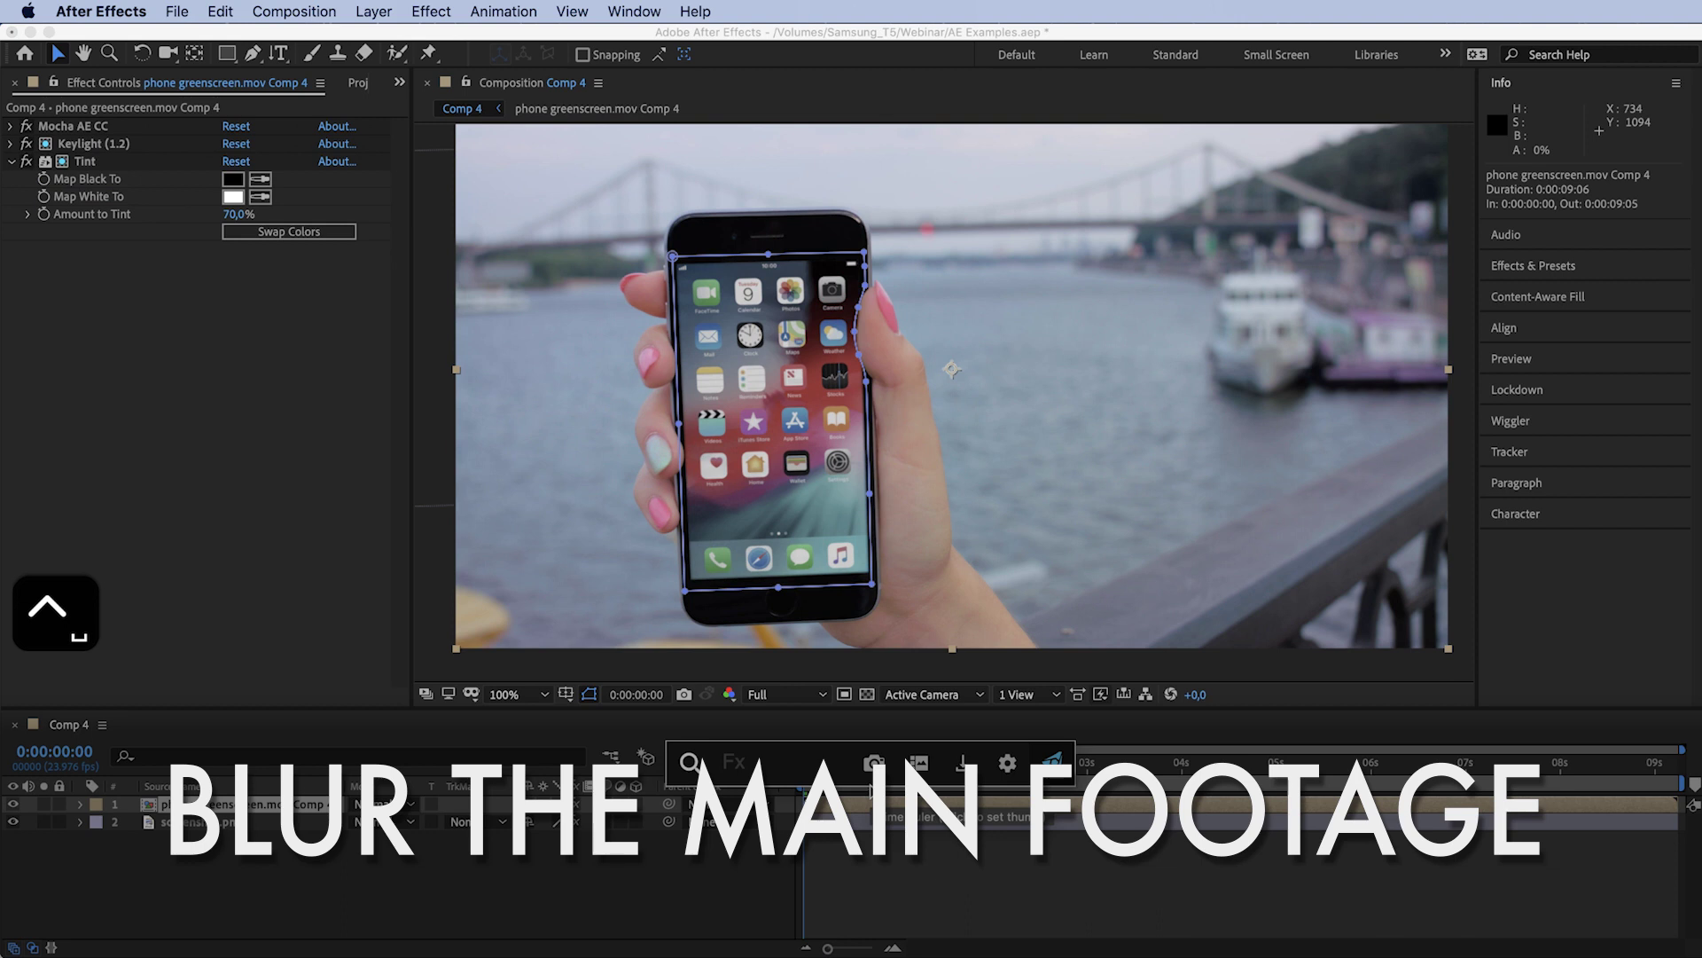
type("ga")
key("Return")
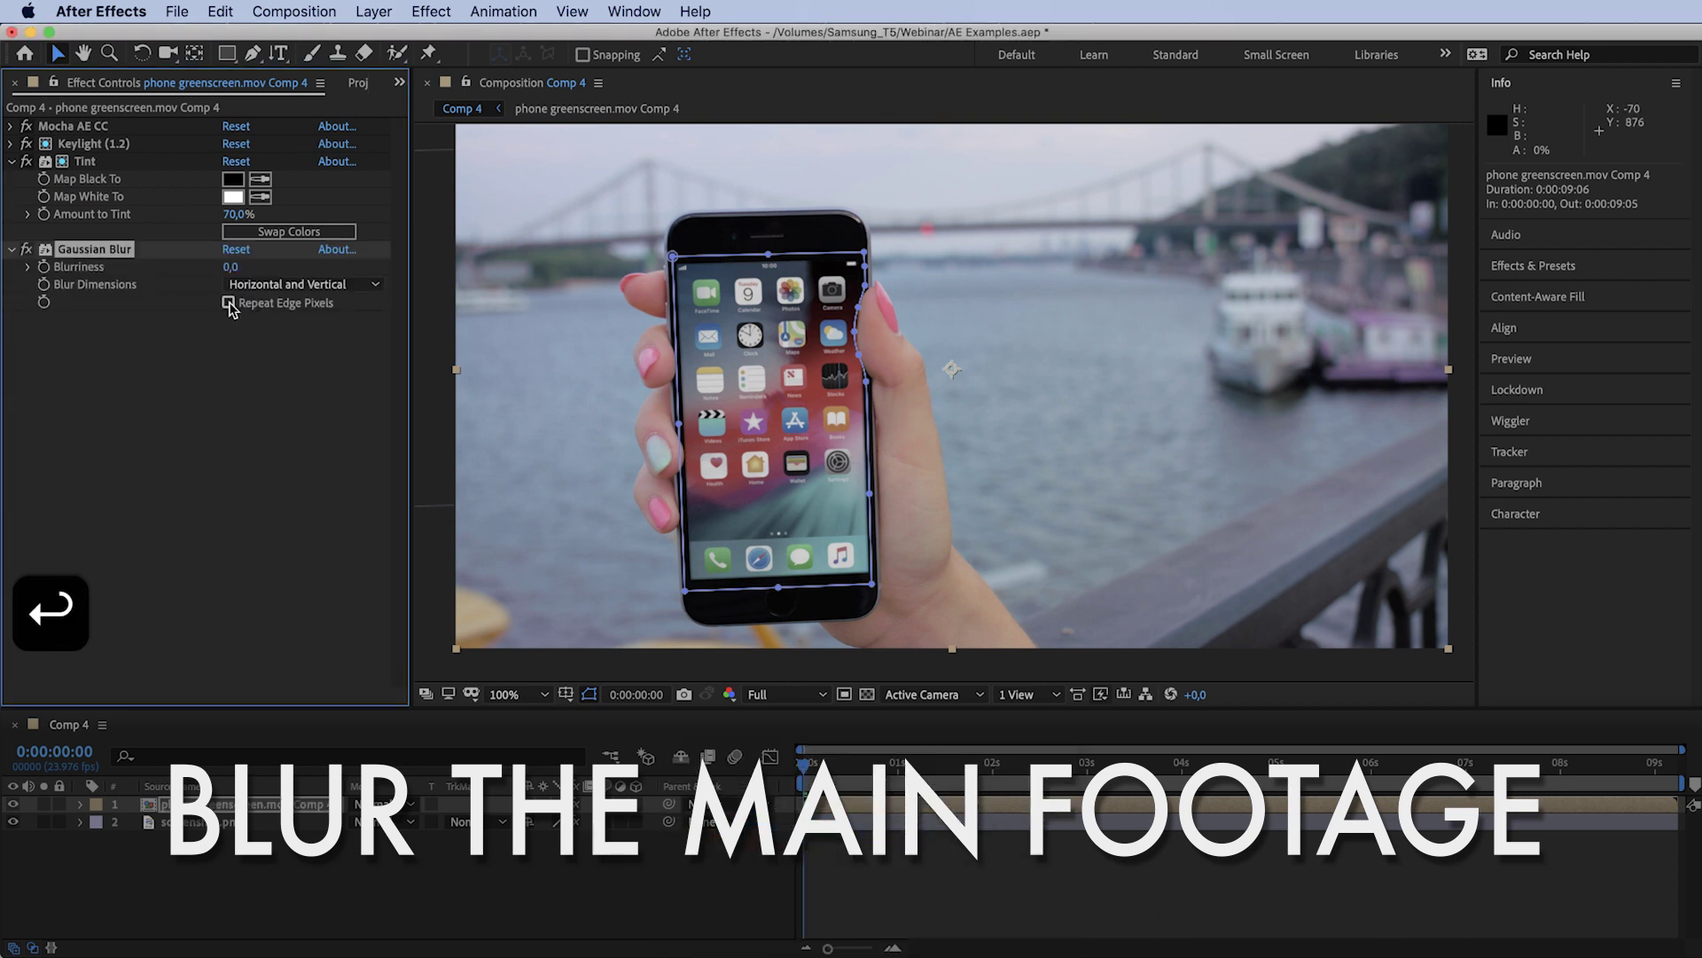
left_click_drag(282, 268, 696, 370)
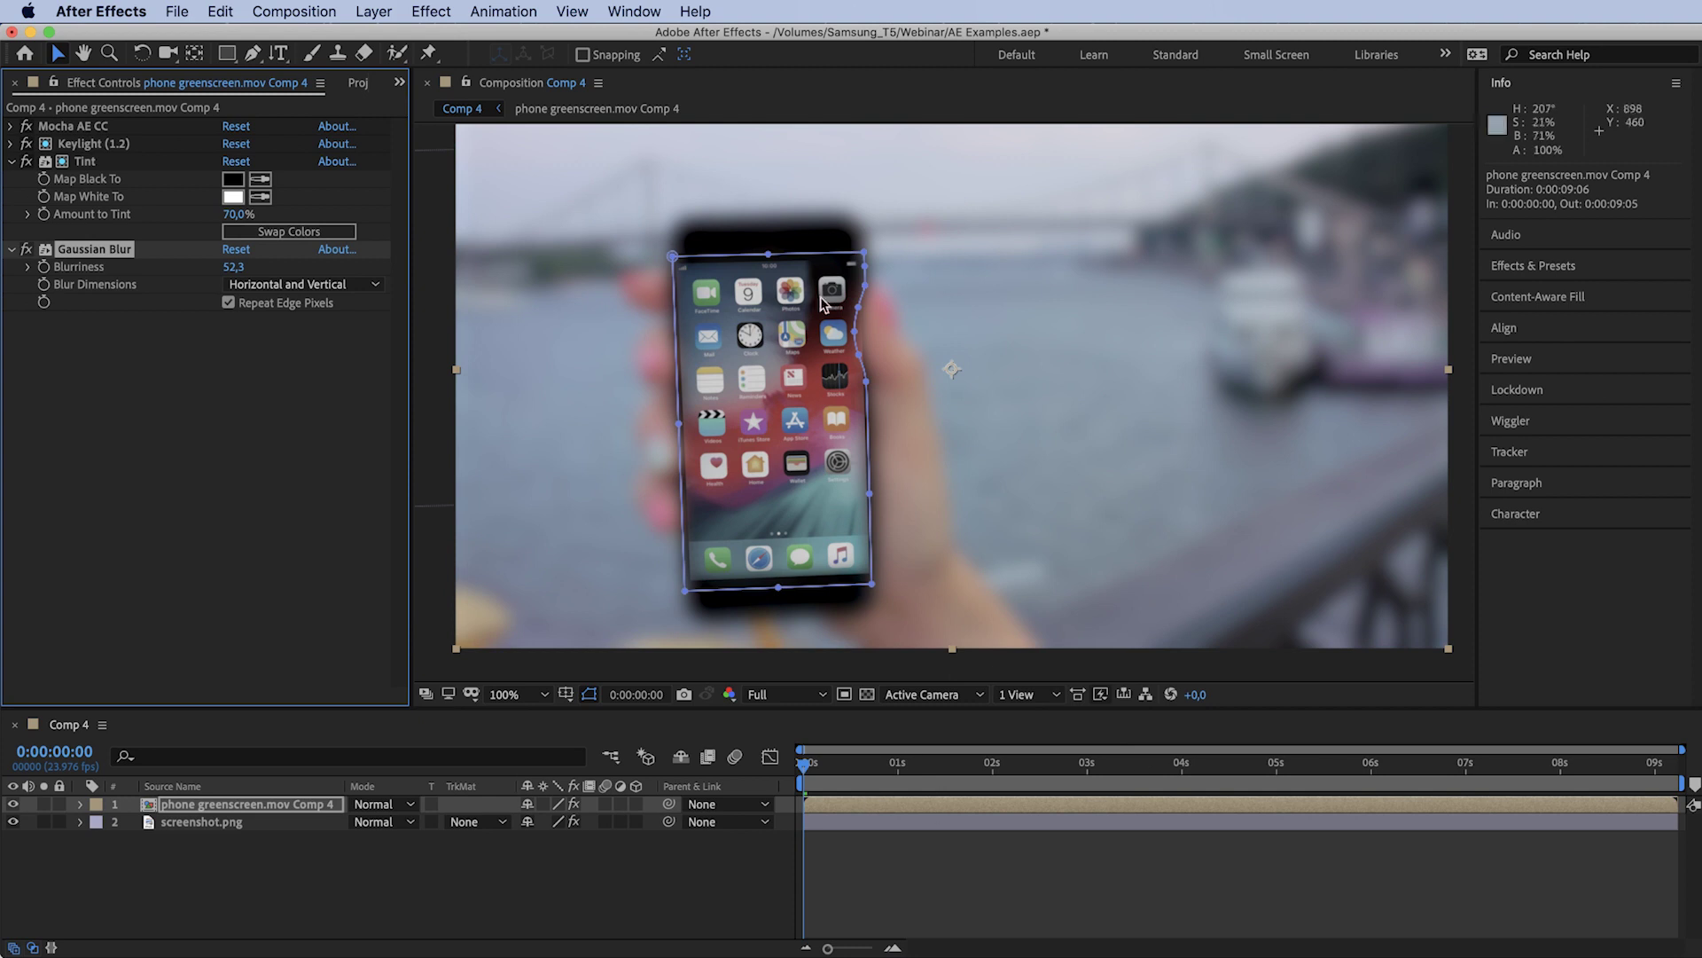
Sample screenshot.png's Tritone colors from the blurred footage: shadows from the phone's black body, highlights from the sky, midtones from the railing.
left_click(213, 822)
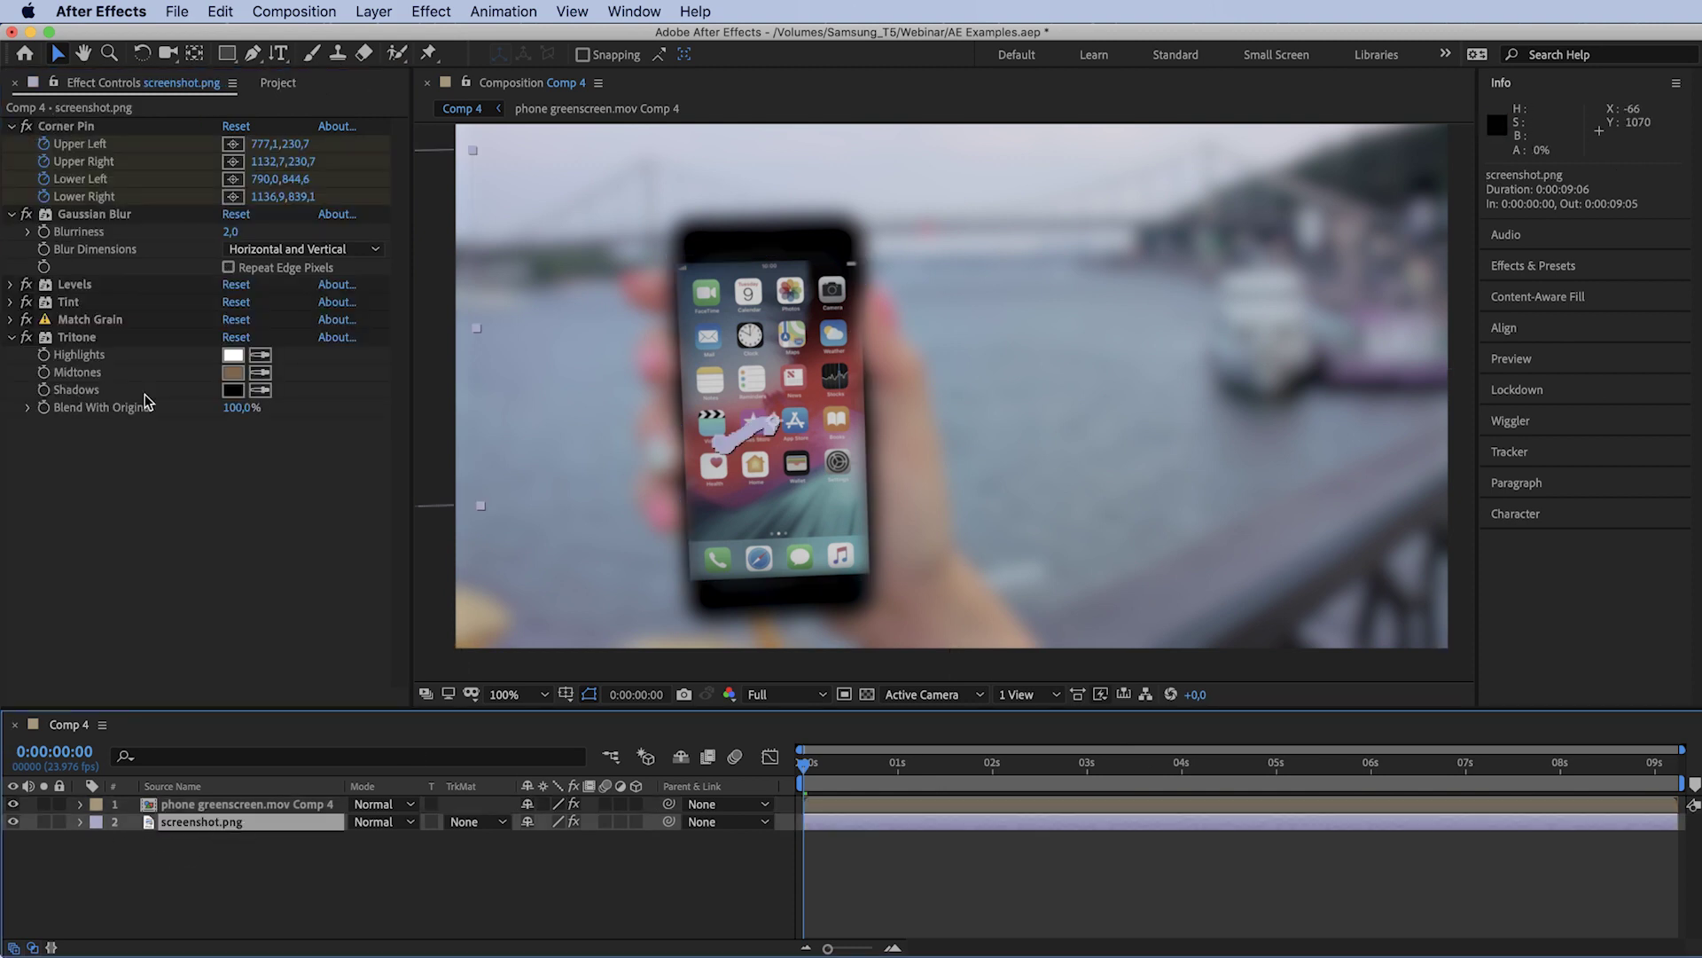
left_click(292, 425)
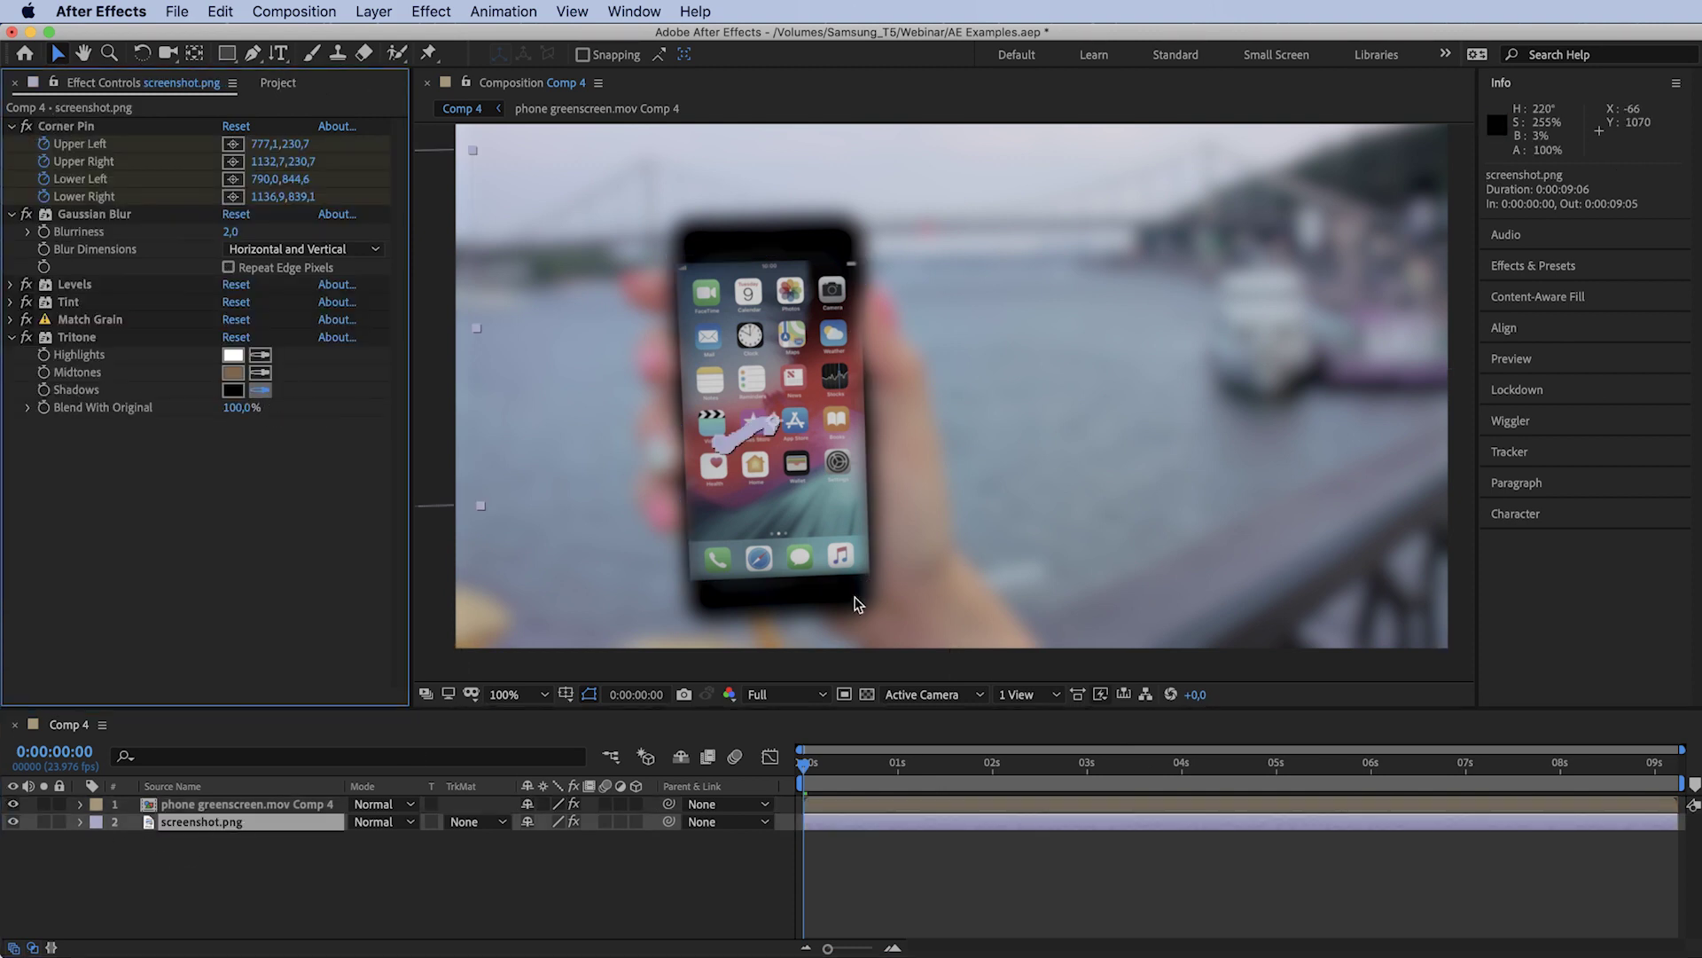
left_click(260, 354)
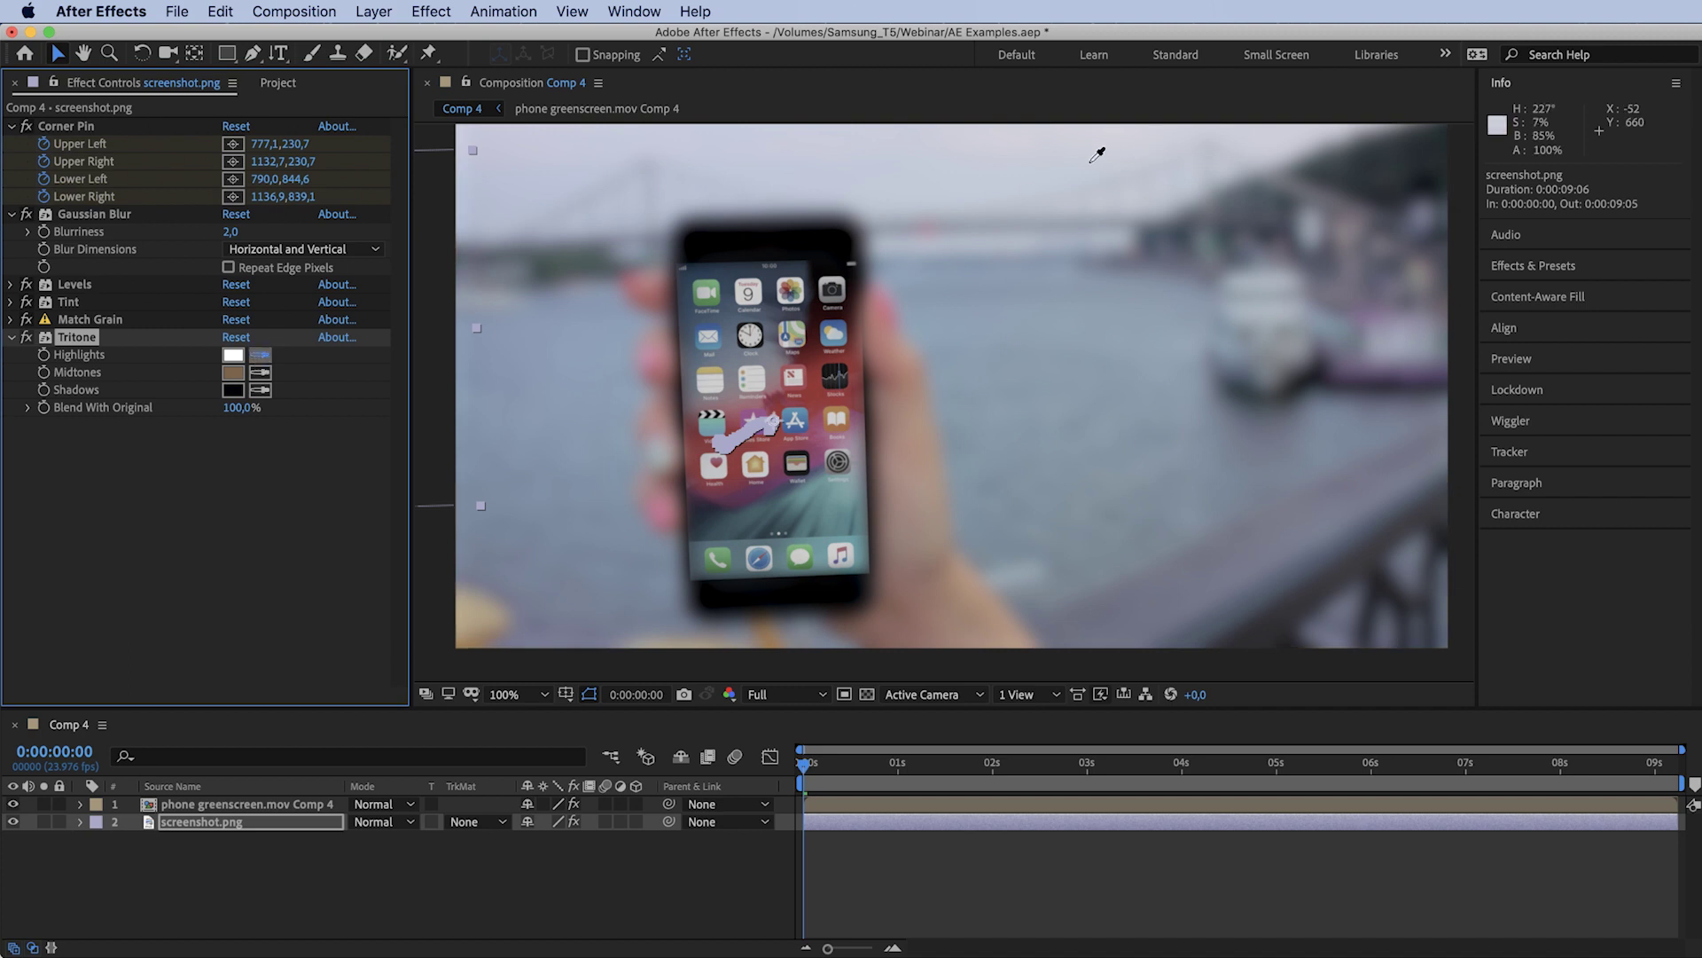
left_click(987, 163)
left_click(260, 372)
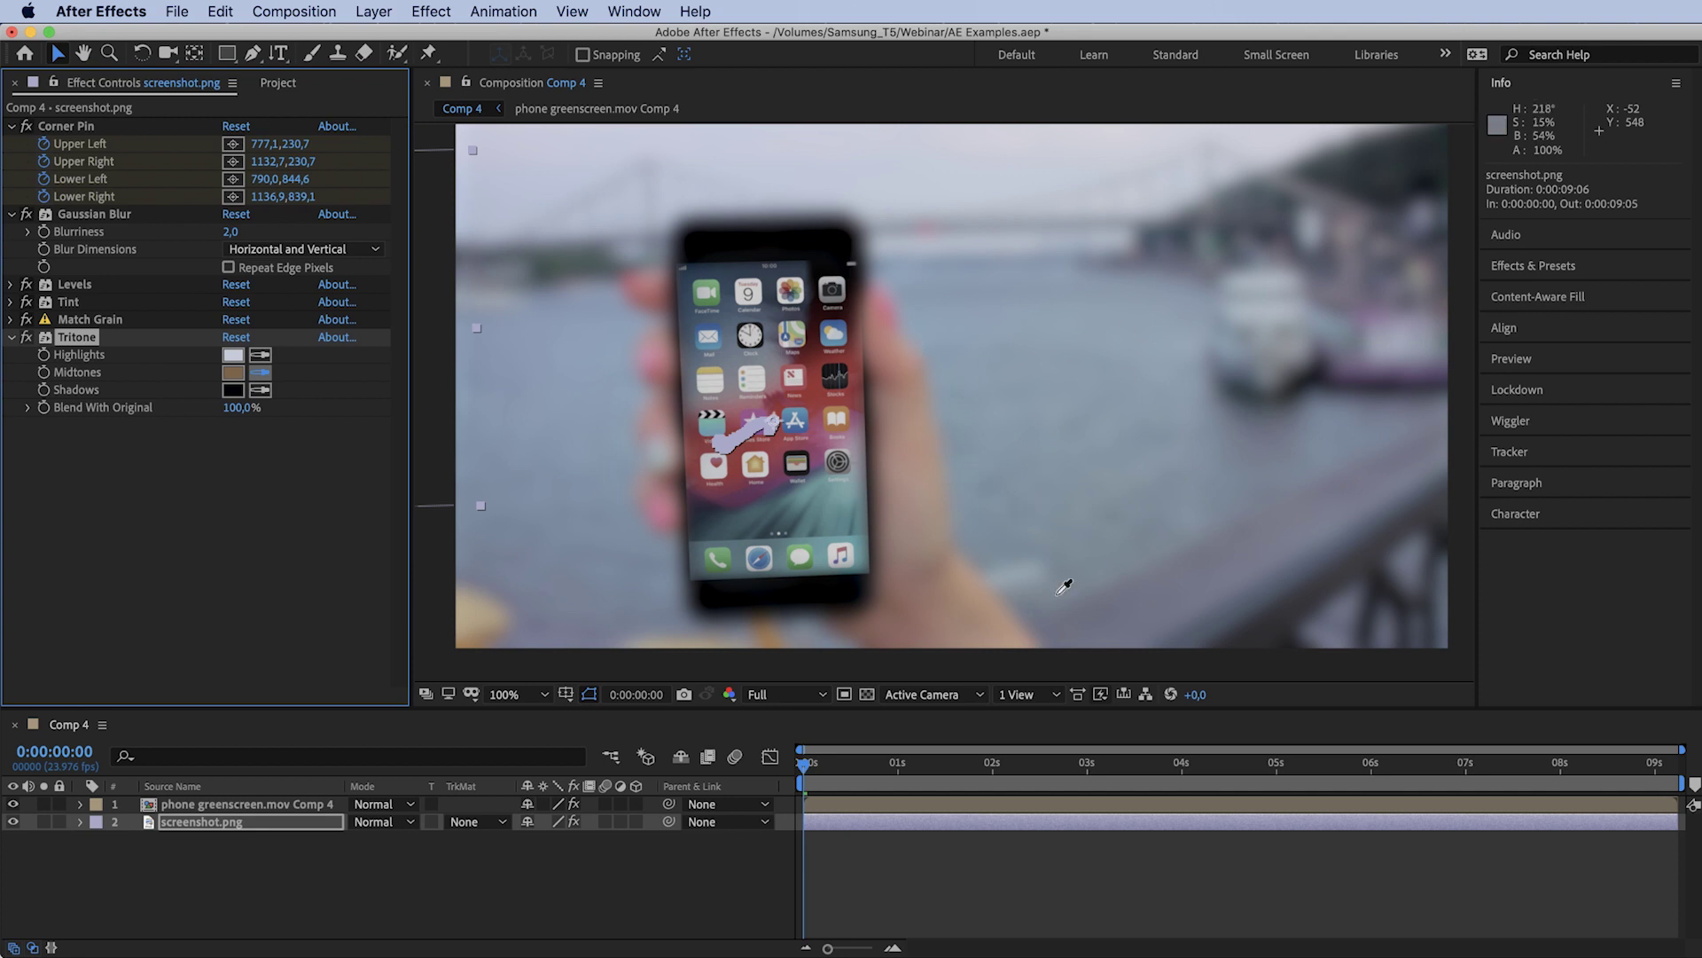
left_click(1221, 561)
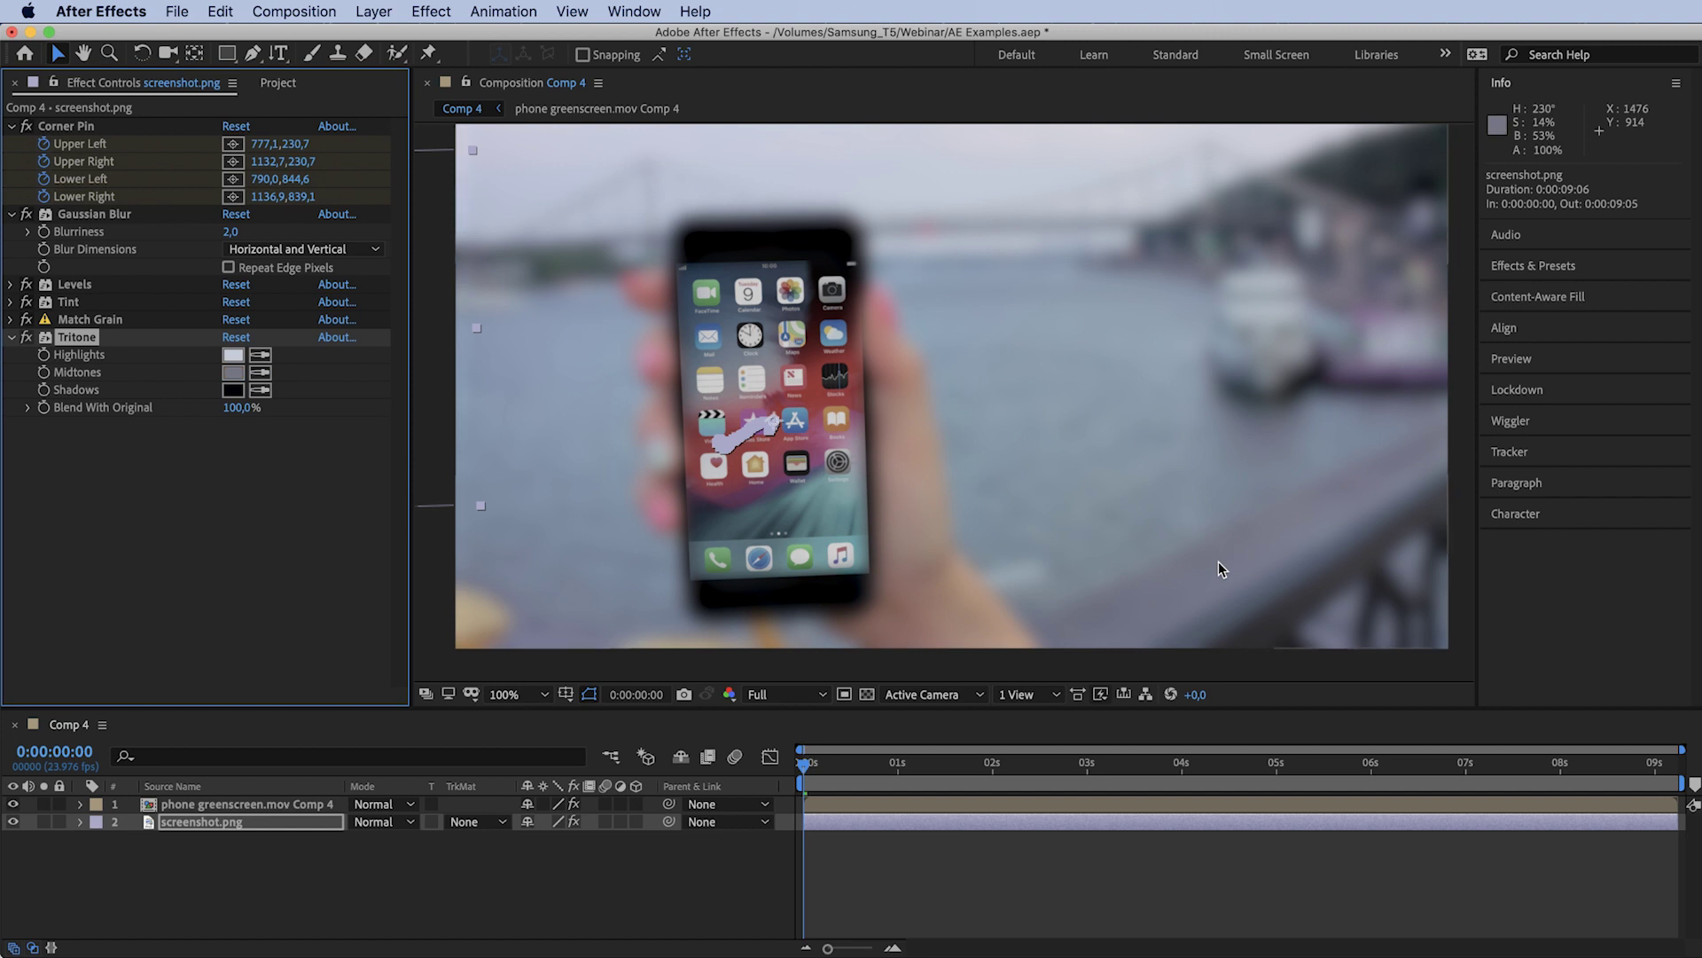
Delete the Gaussian Blur effect from the phone greenscreen.mov Comp 4 layer.
key("super+Up")
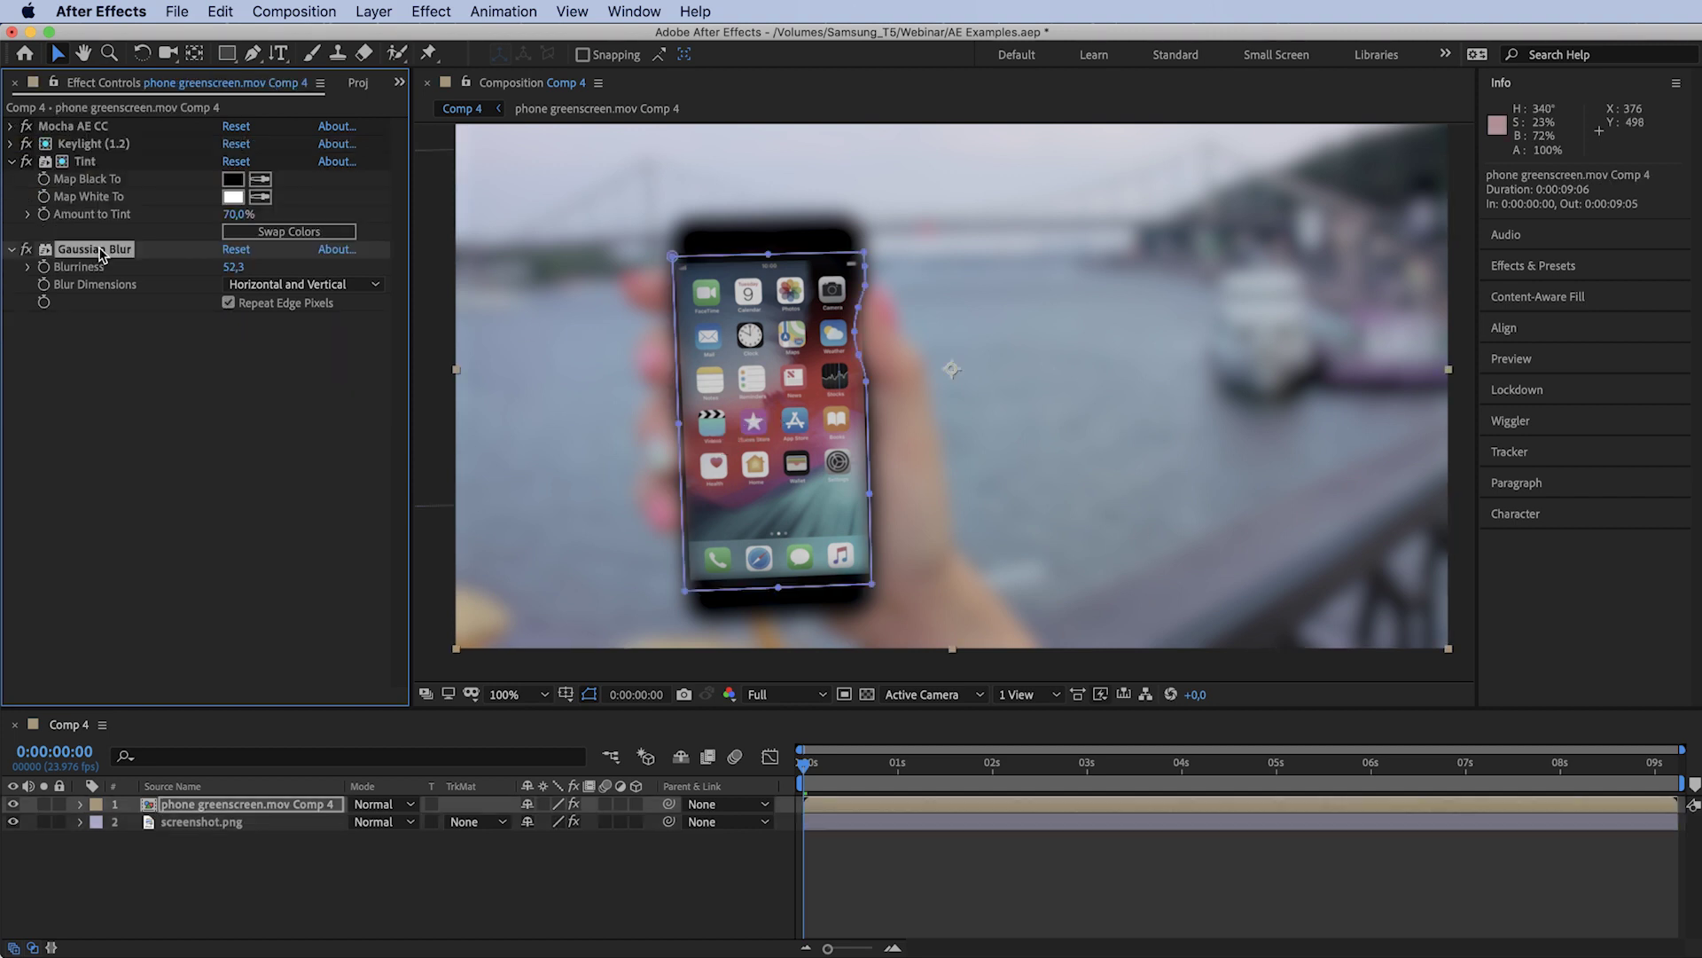
key("Delete")
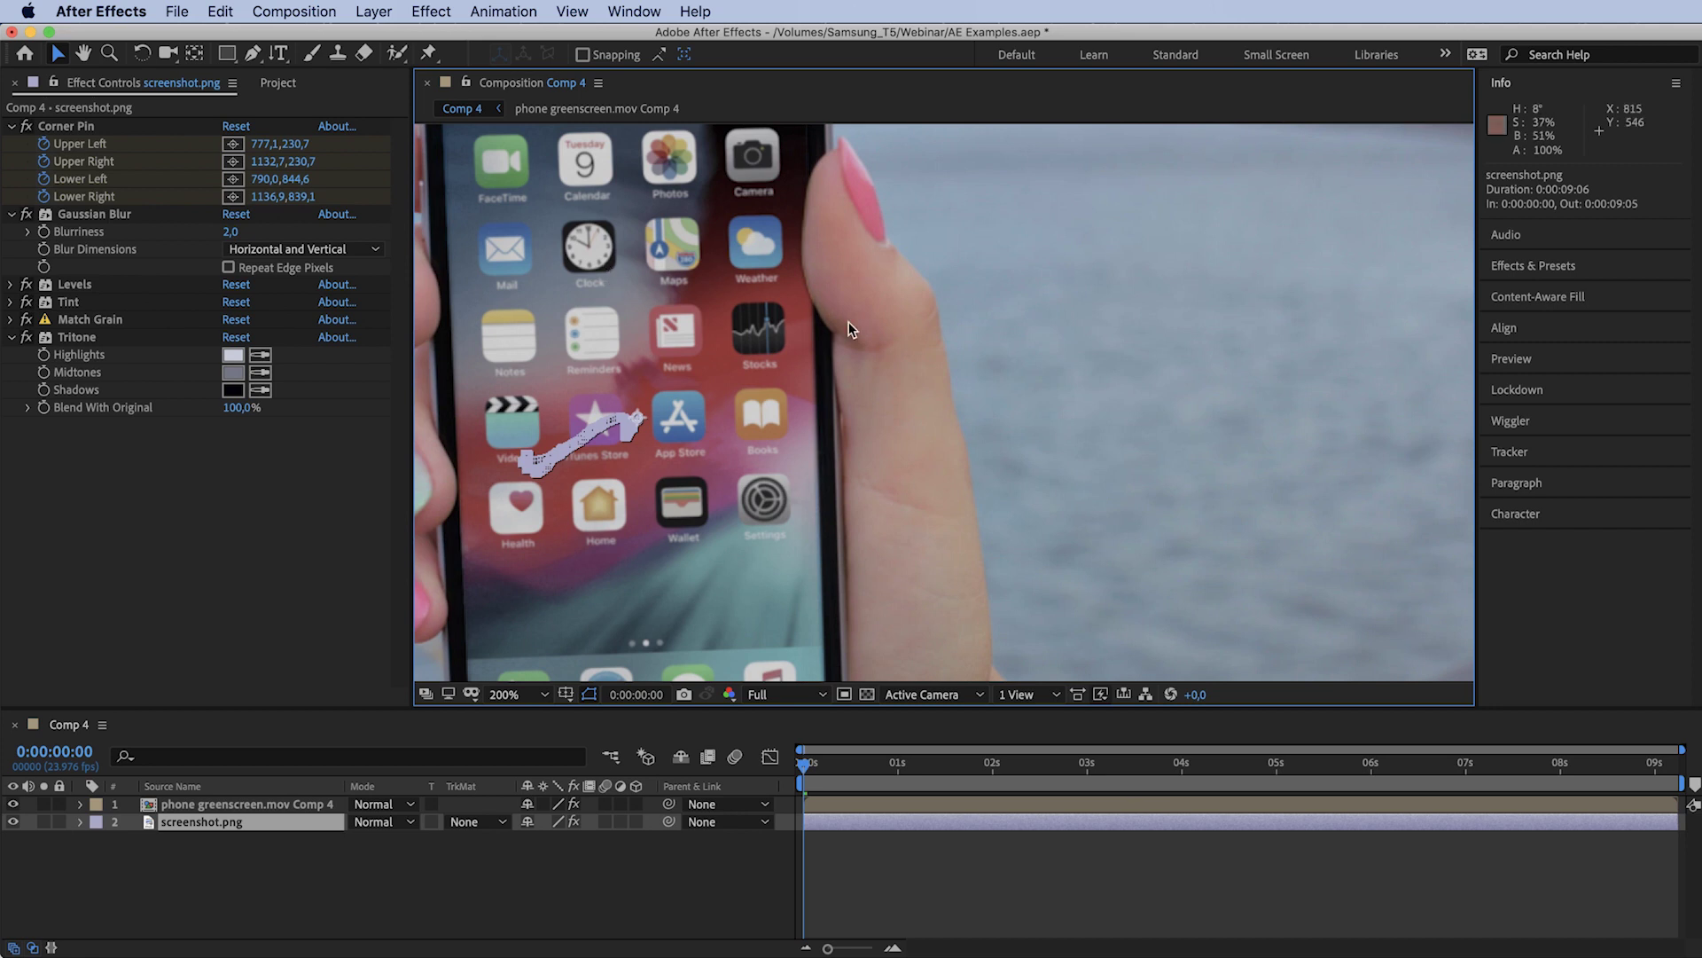
scroll(849, 322, "down", 1)
Compare the blacks of the phone body and the screen icons, and slightly raise the Levels Output Black on screenshot.png.
left_click(10, 285)
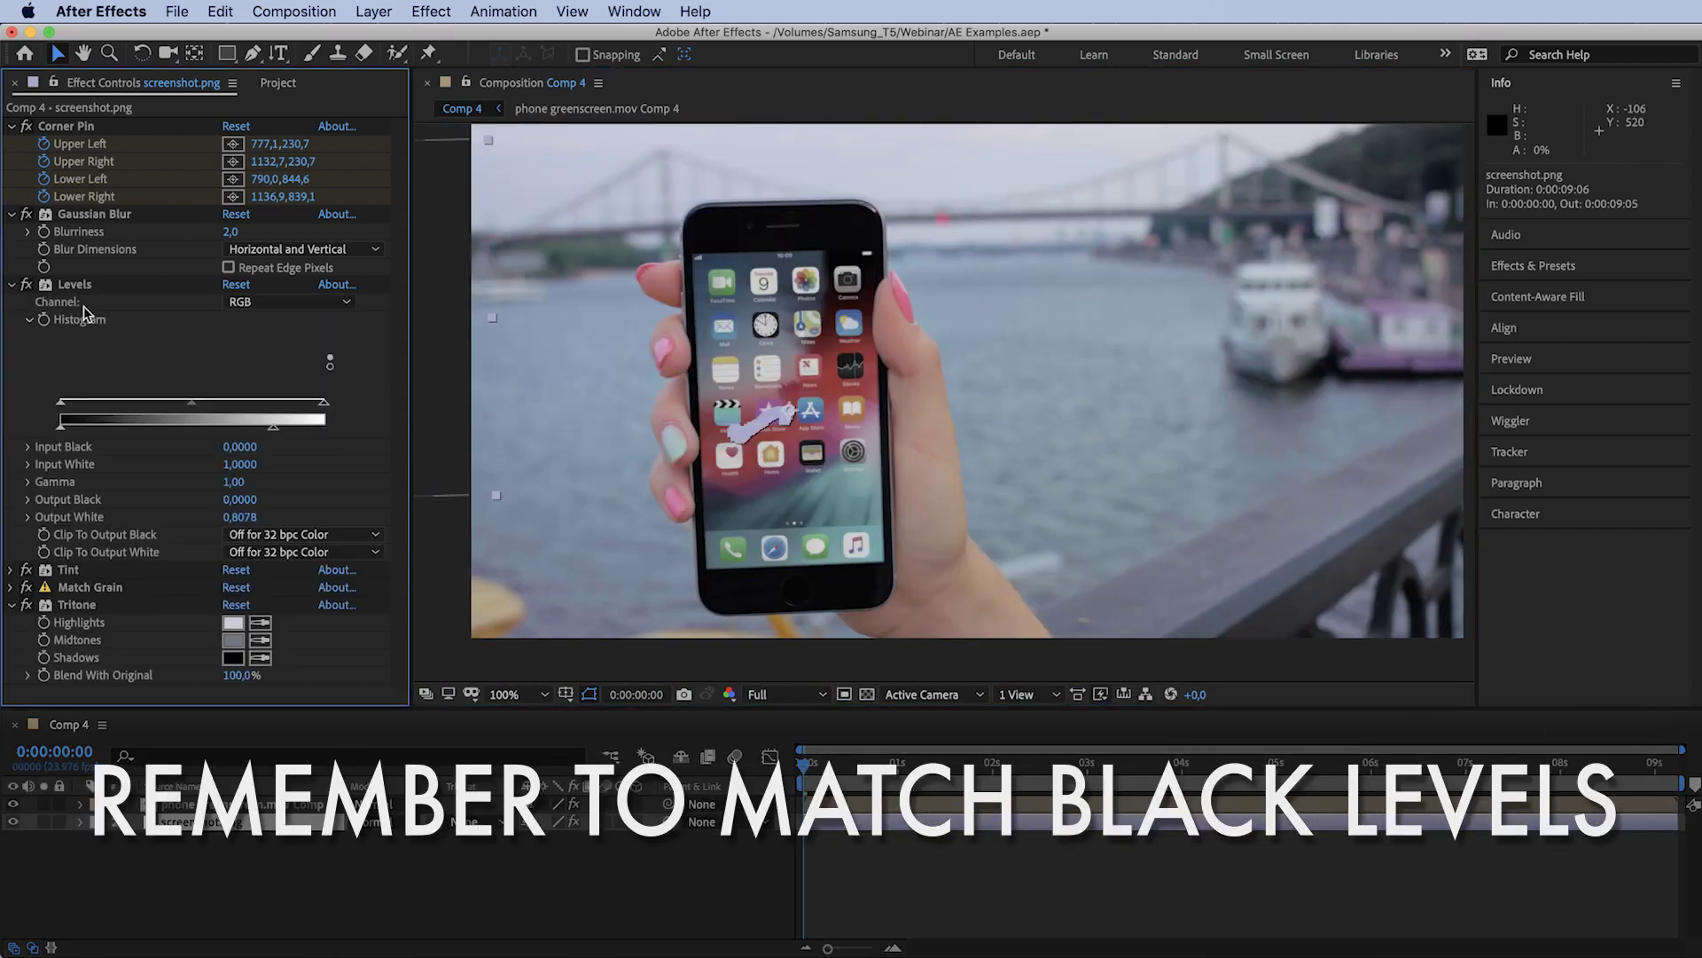
scroll(769, 561, "up", 1)
key("h")
left_click_drag(762, 610, 873, 446)
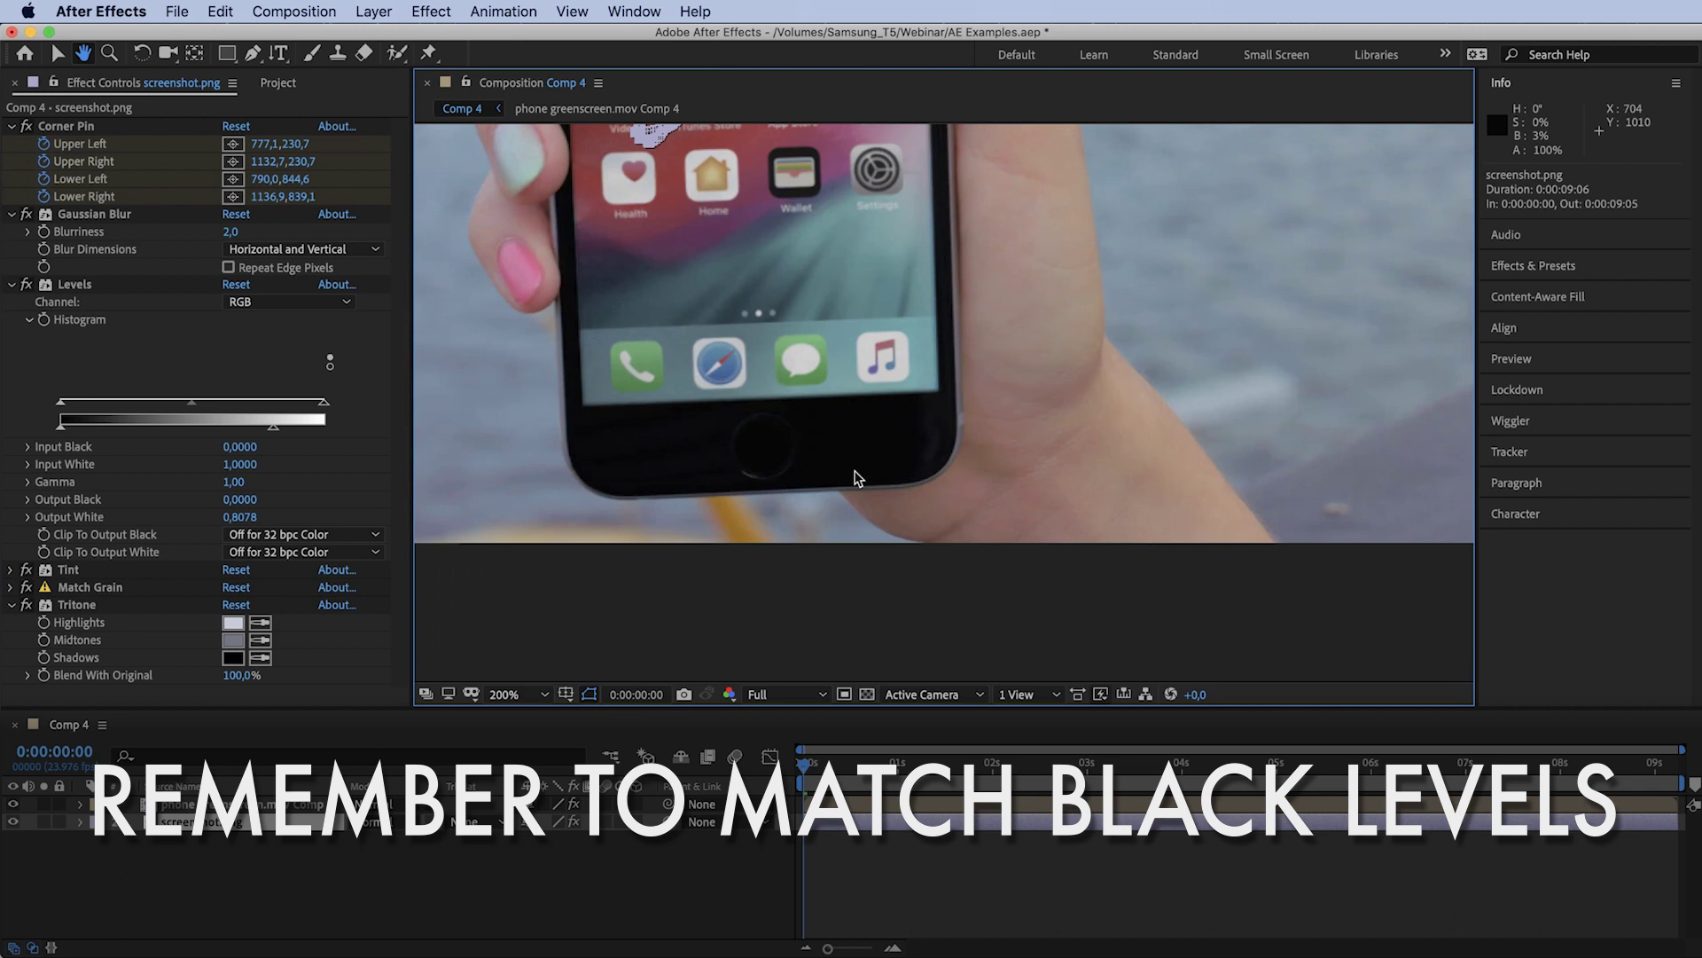
key("v")
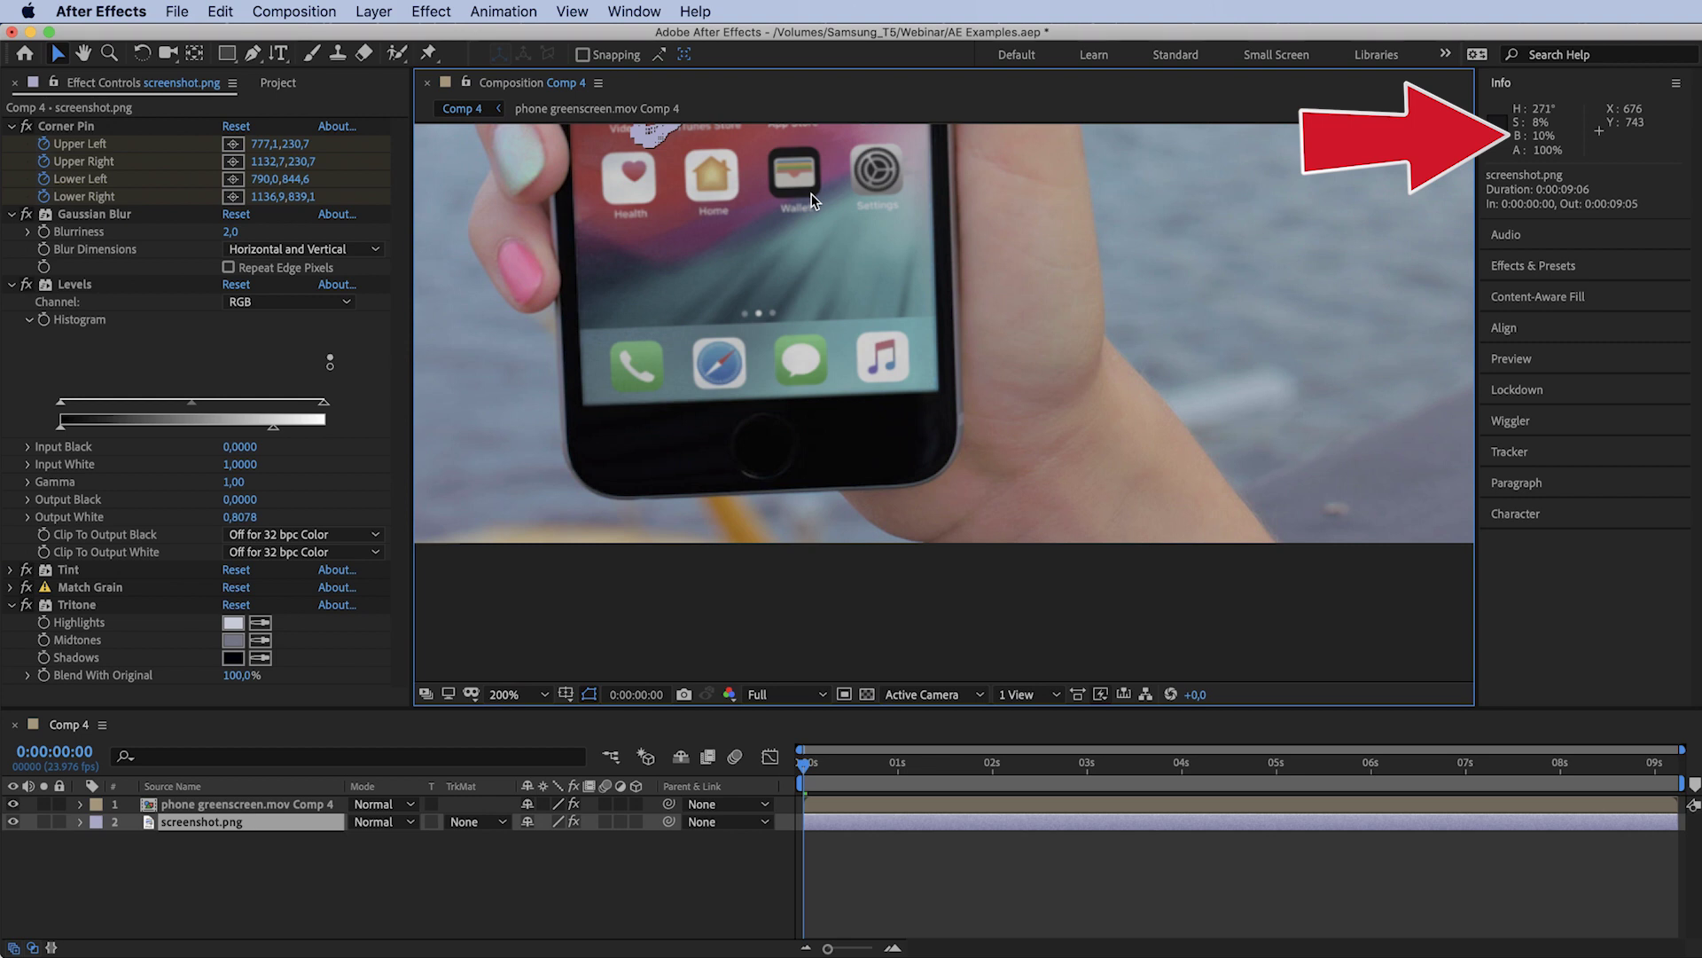
left_click_drag(957, 288, 927, 413)
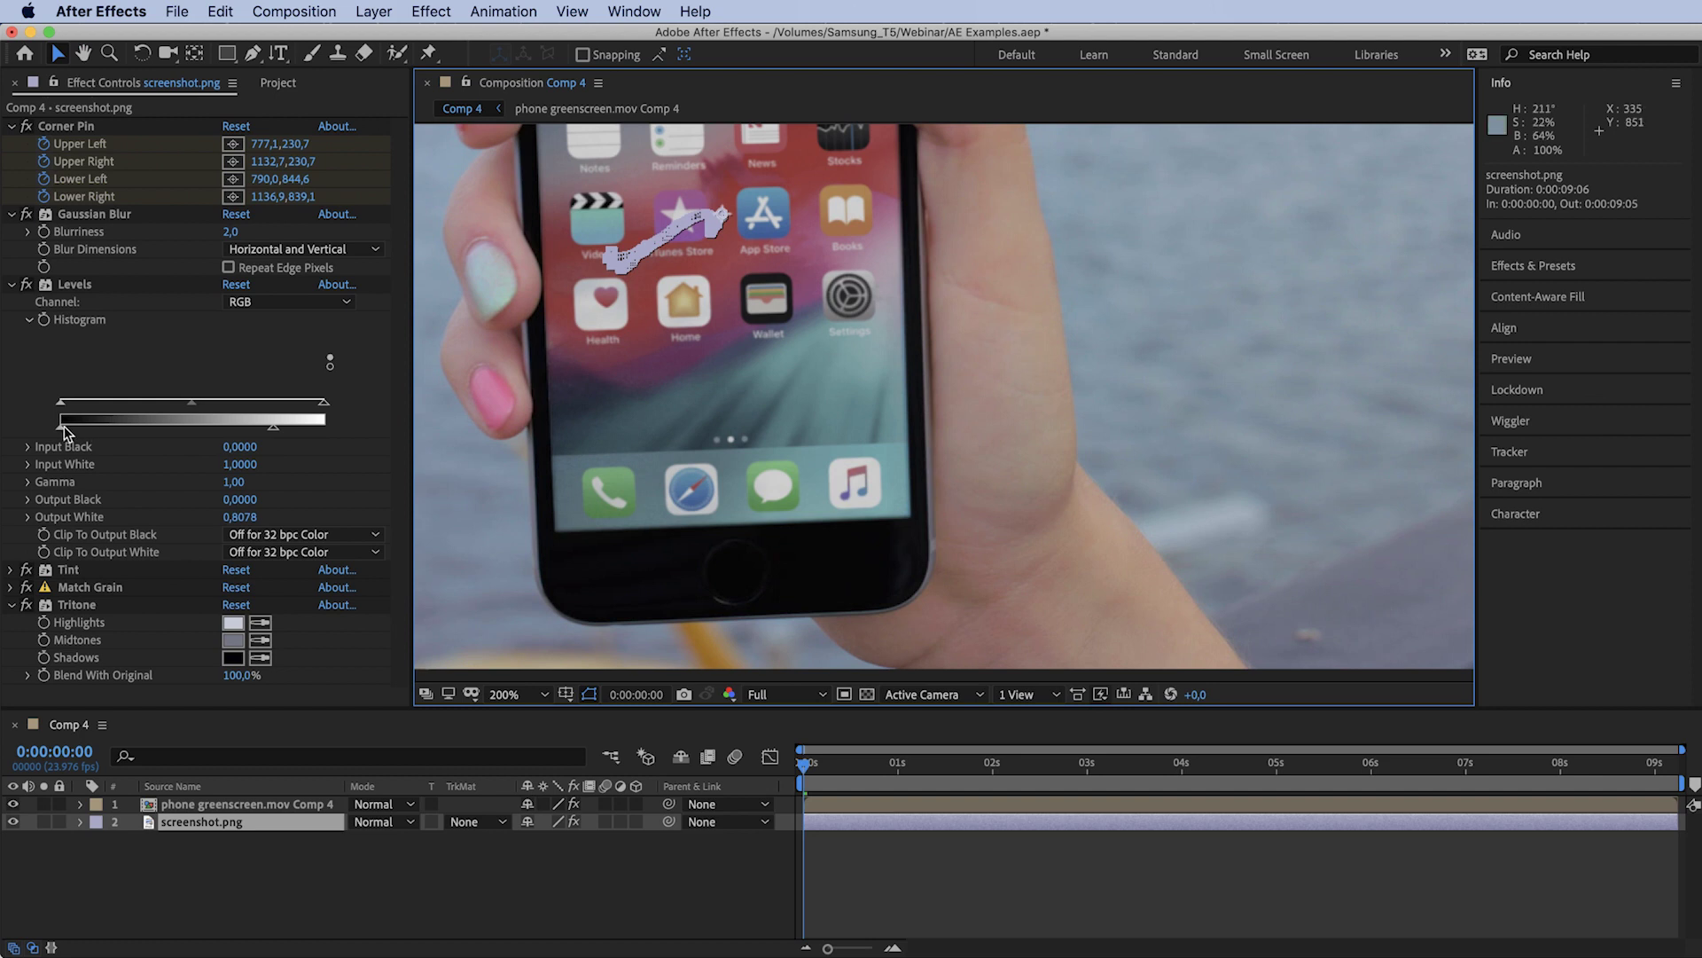
mouse_move(60, 429)
left_mouse_down()
mouse_move(99, 433)
mouse_move(78, 434)
left_mouse_up()
left_click(12, 284)
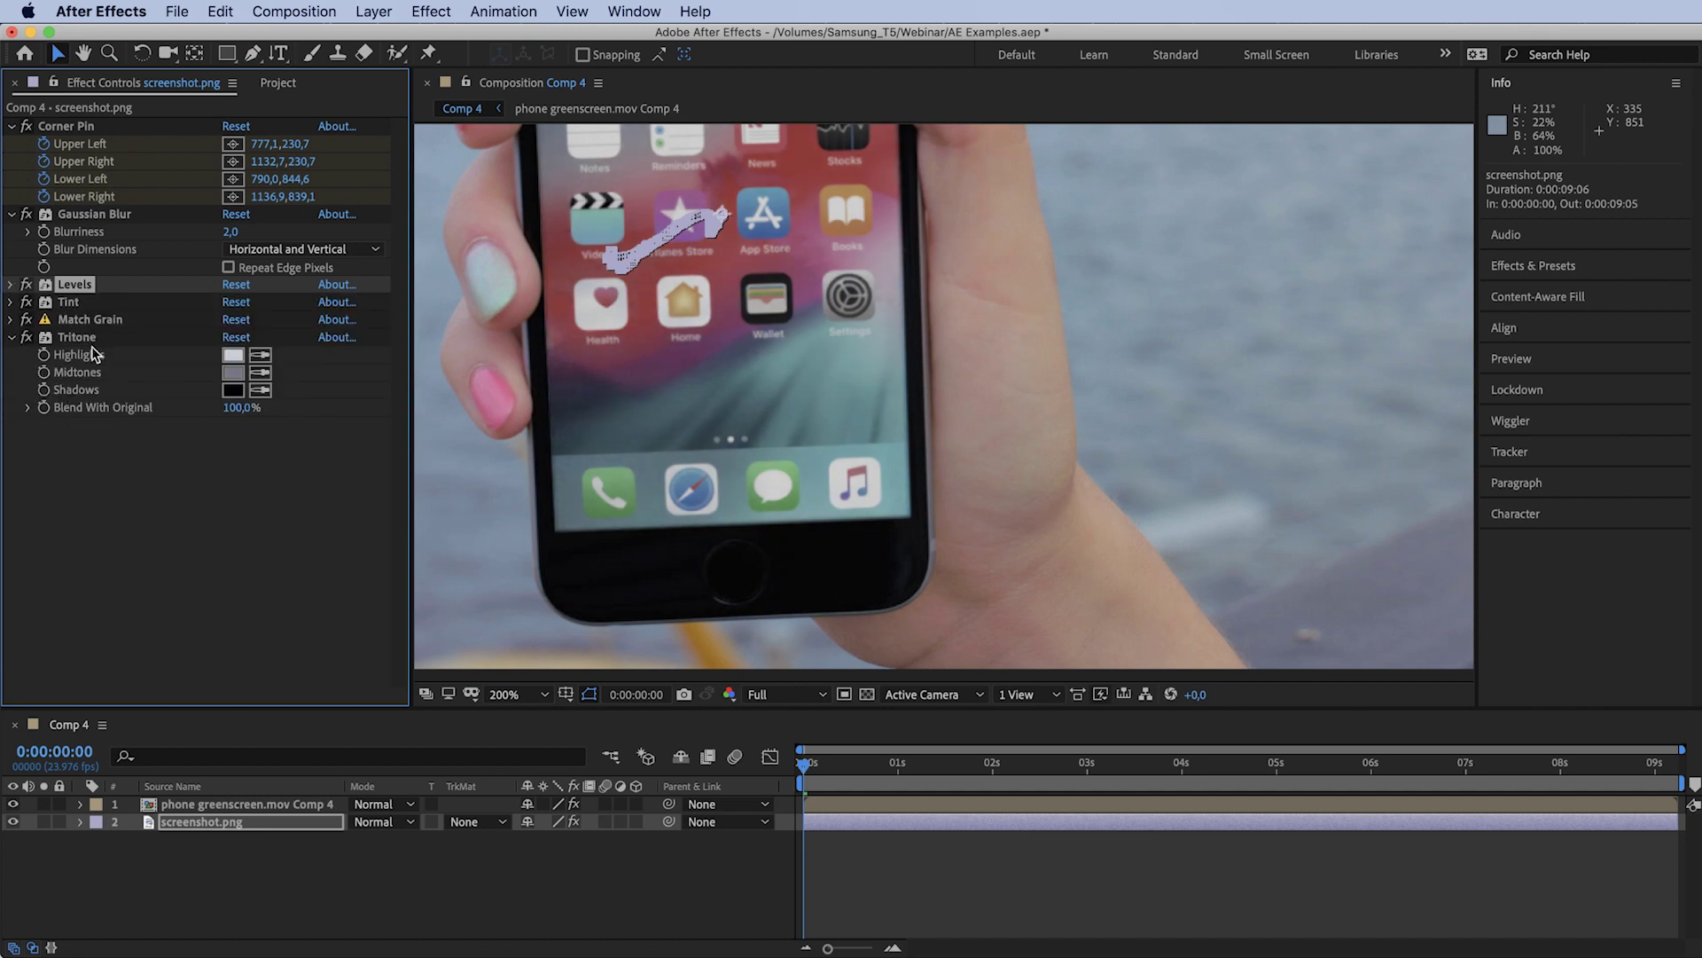
Check the Tritone effect's Midtones, Shadows and Highlights color settings on screenshot.png.
left_click(76, 337)
left_click_drag(771, 417, 801, 520)
scroll(656, 532, "down", 1)
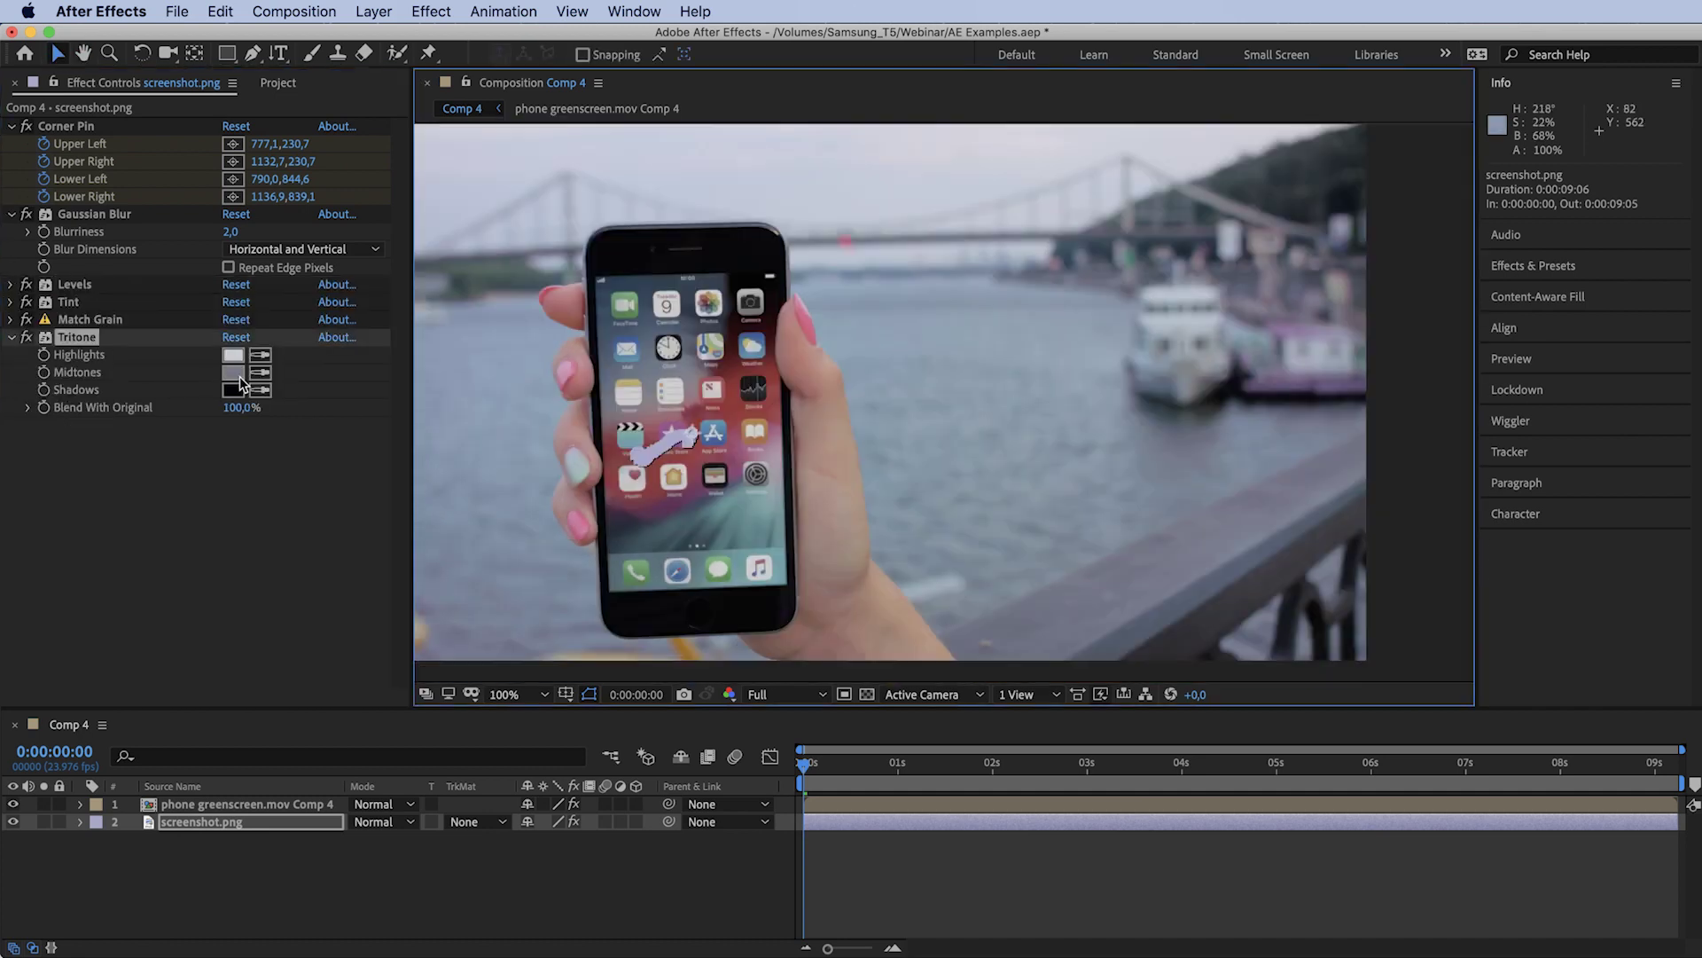
left_click(233, 371)
key("Escape")
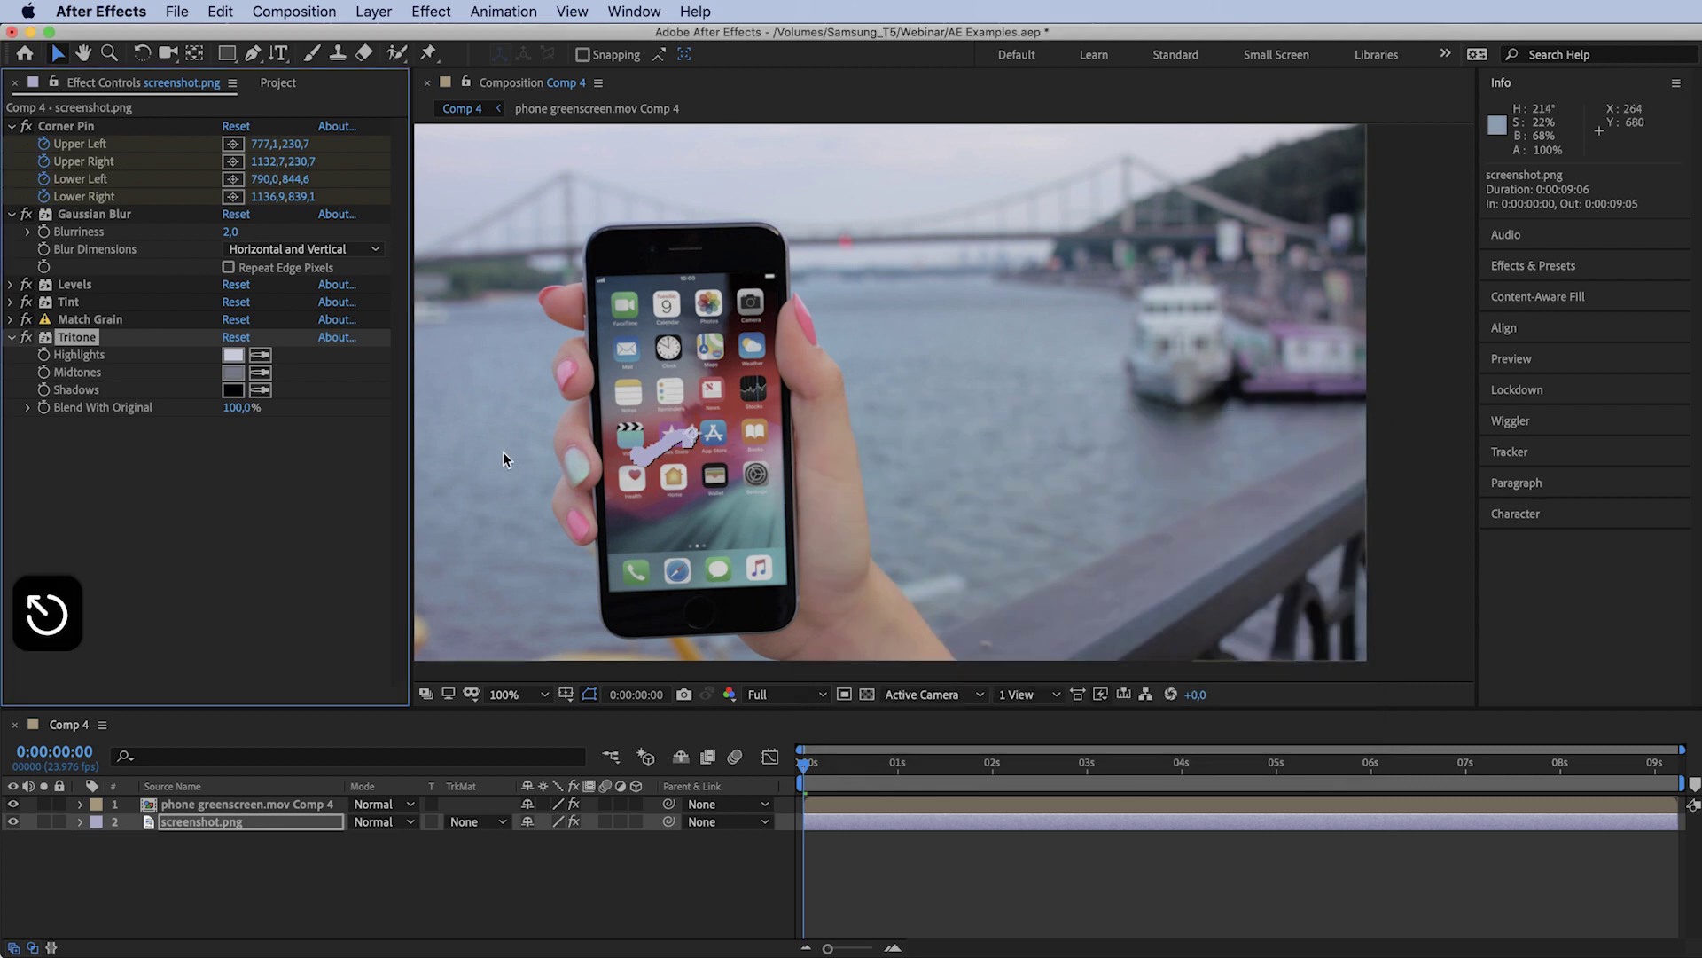
left_click(231, 383)
key("Escape")
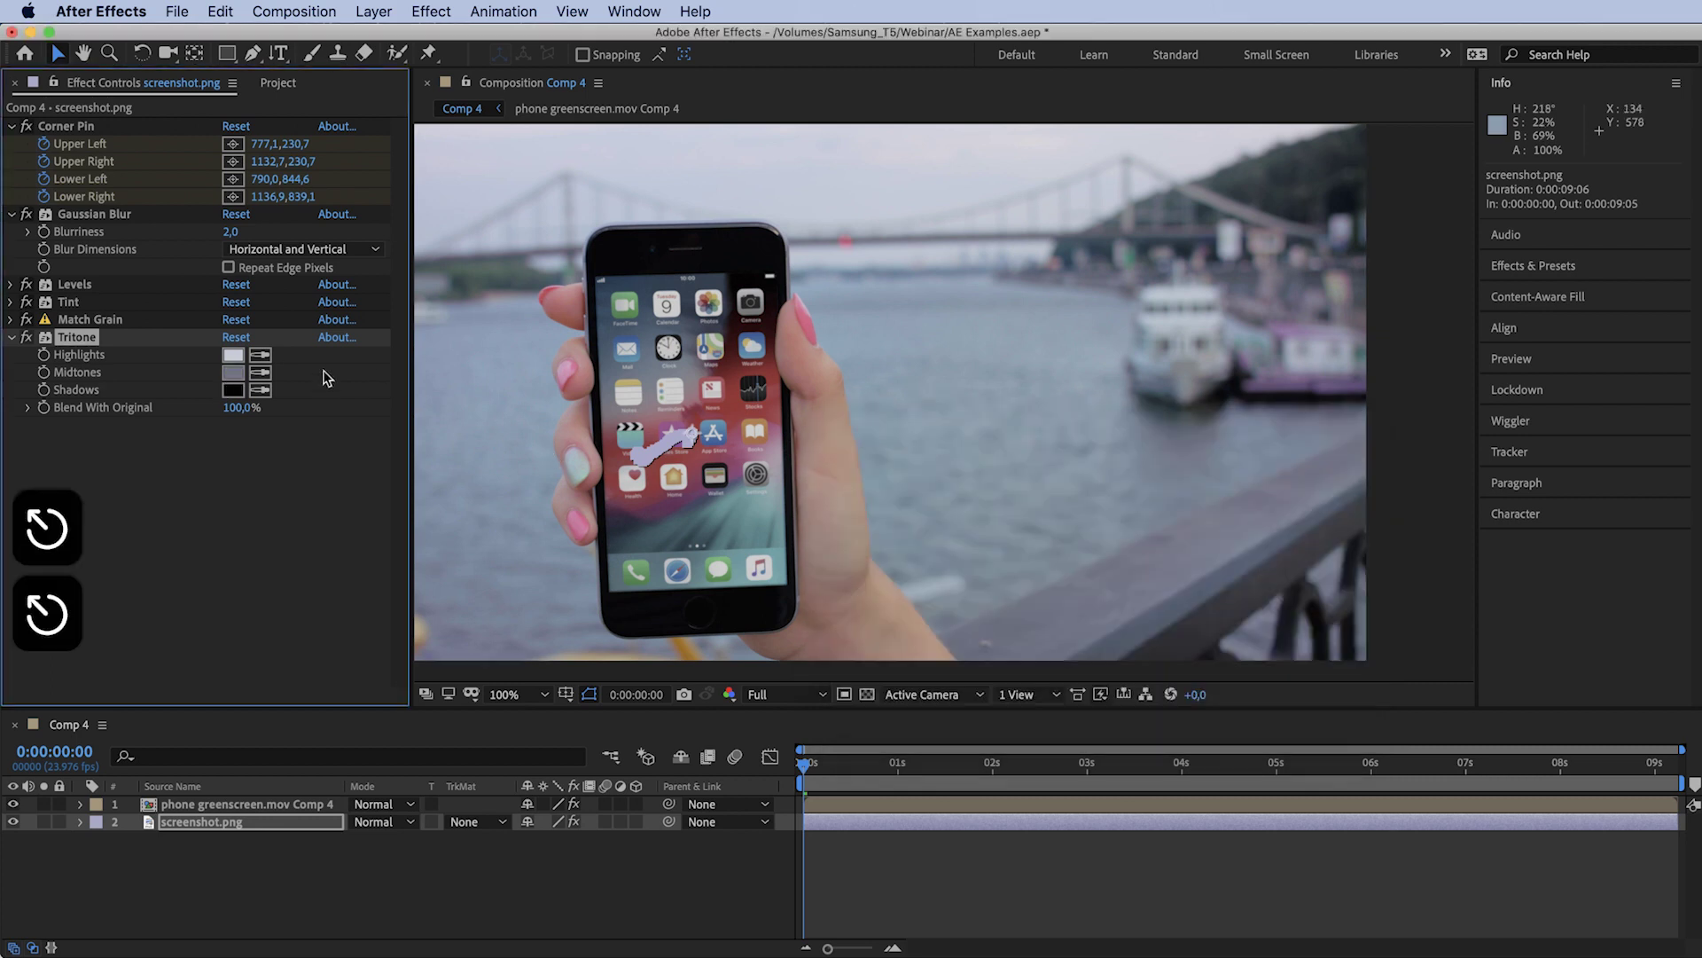
left_click(233, 390)
key("Escape")
left_click(233, 355)
key("Escape")
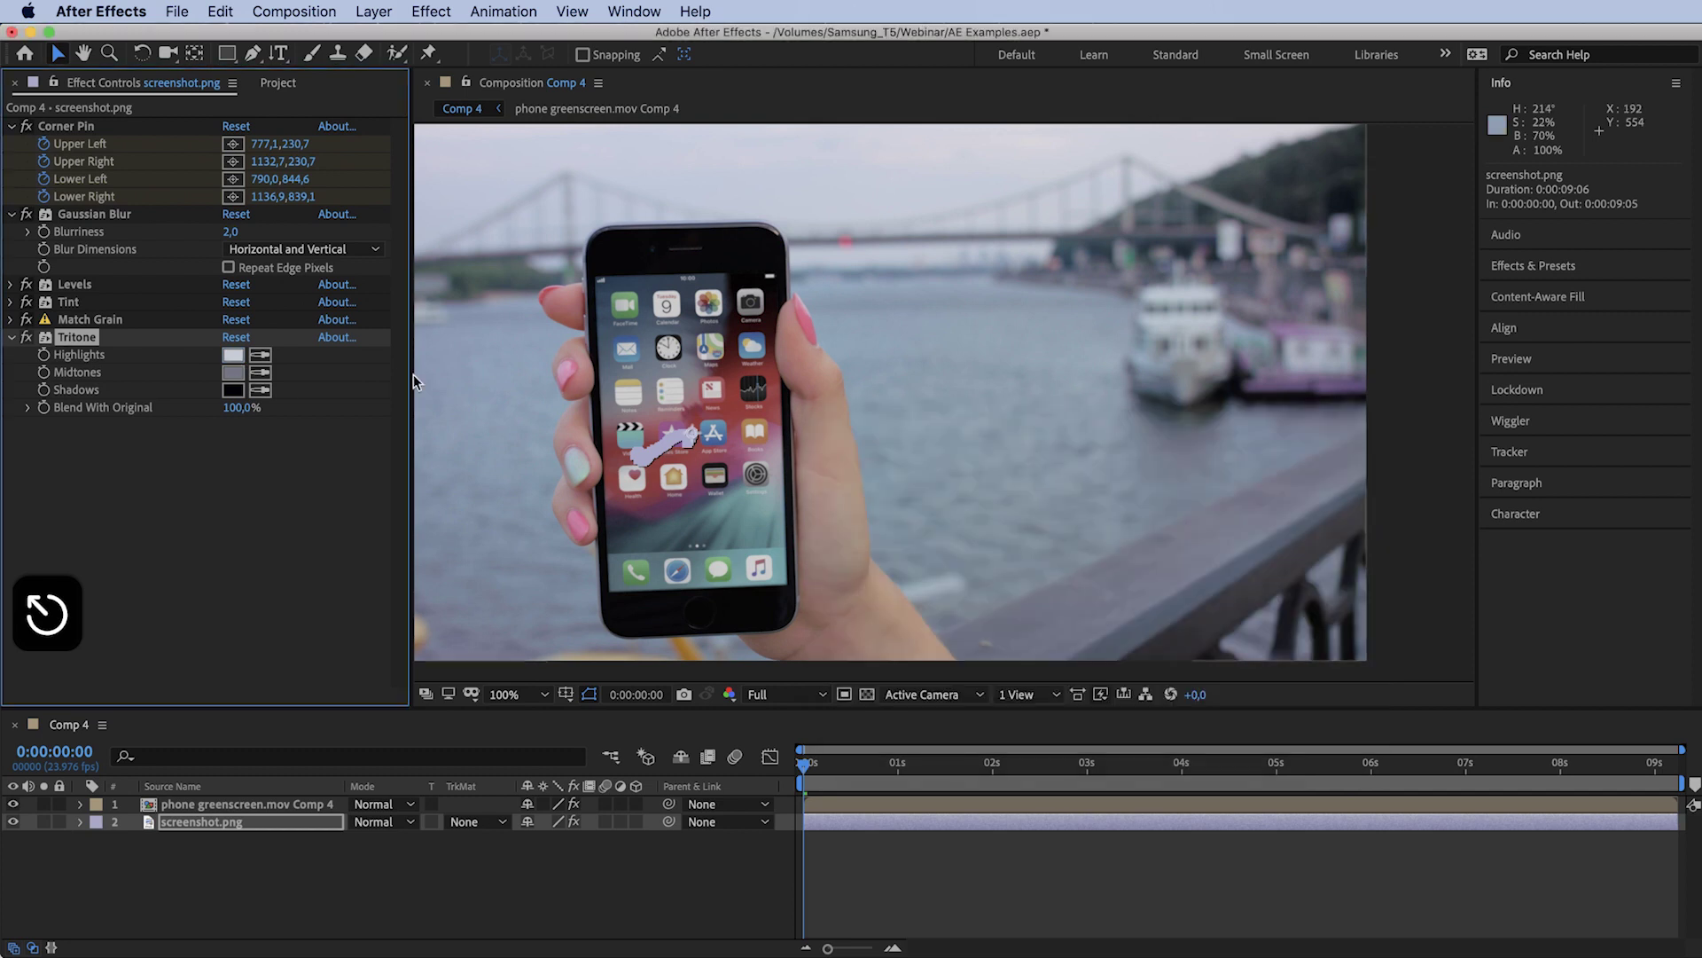
Set the Tritone's Blend With Original to 91% and check the look of the composite on the first frames.
left_click_drag(240, 415, 235, 416)
scroll(745, 465, "down", 2)
scroll(907, 470, "up", 2)
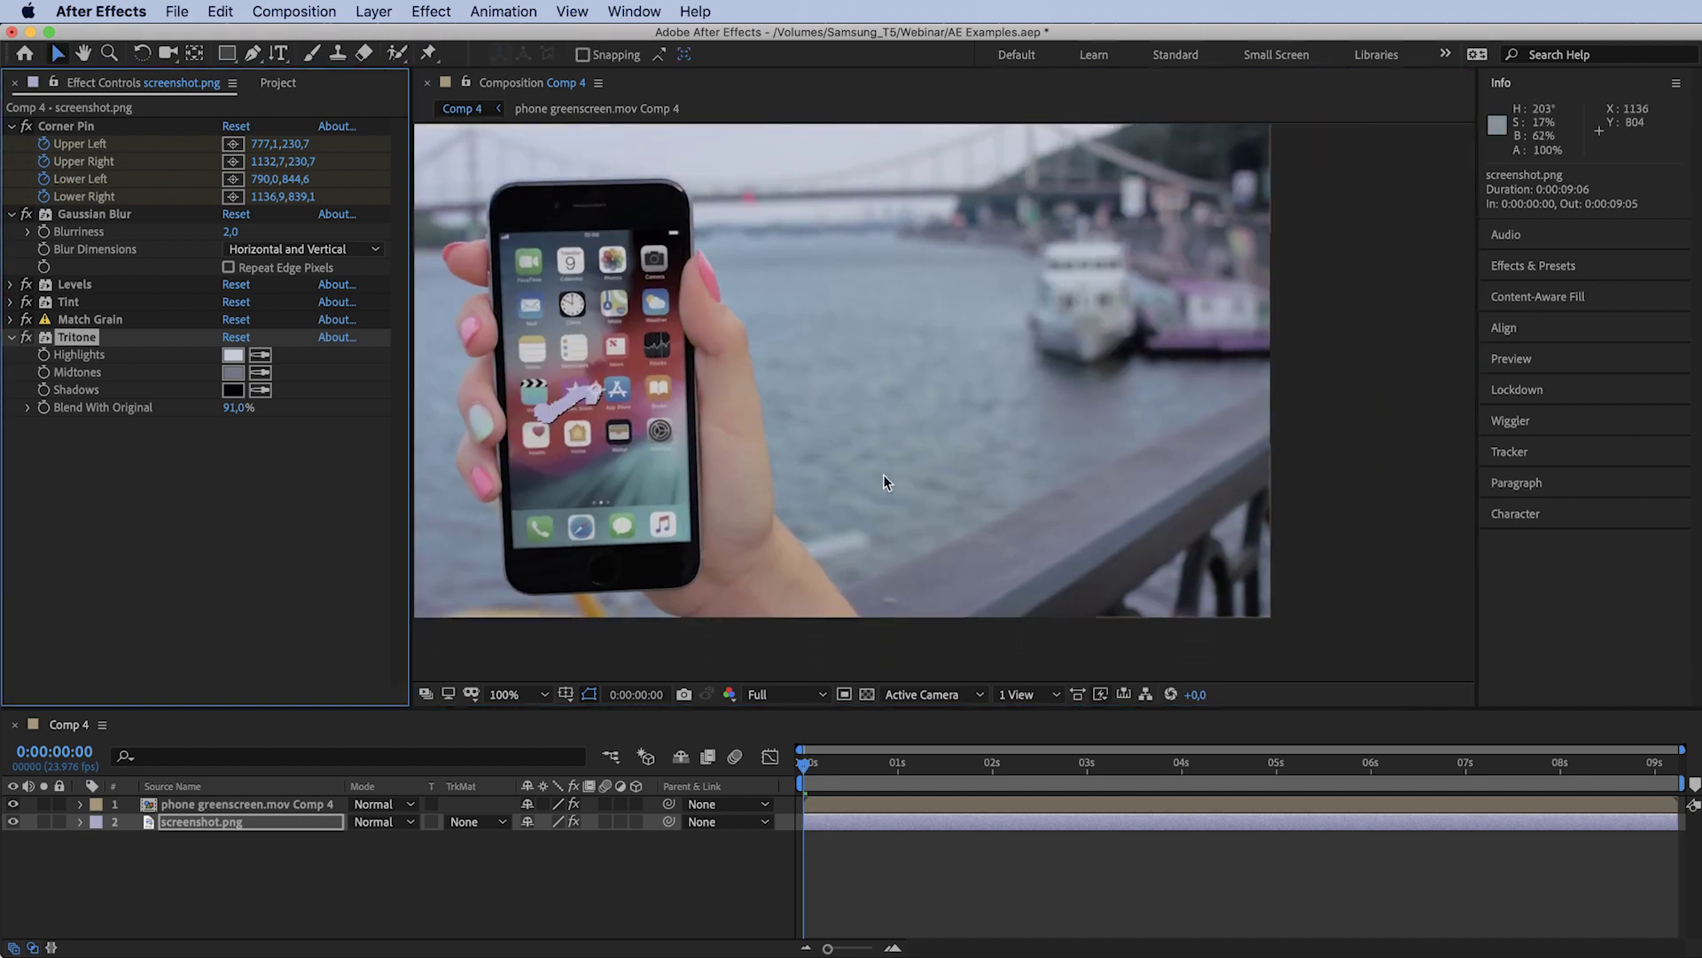
left_click_drag(885, 470, 989, 451)
key("v")
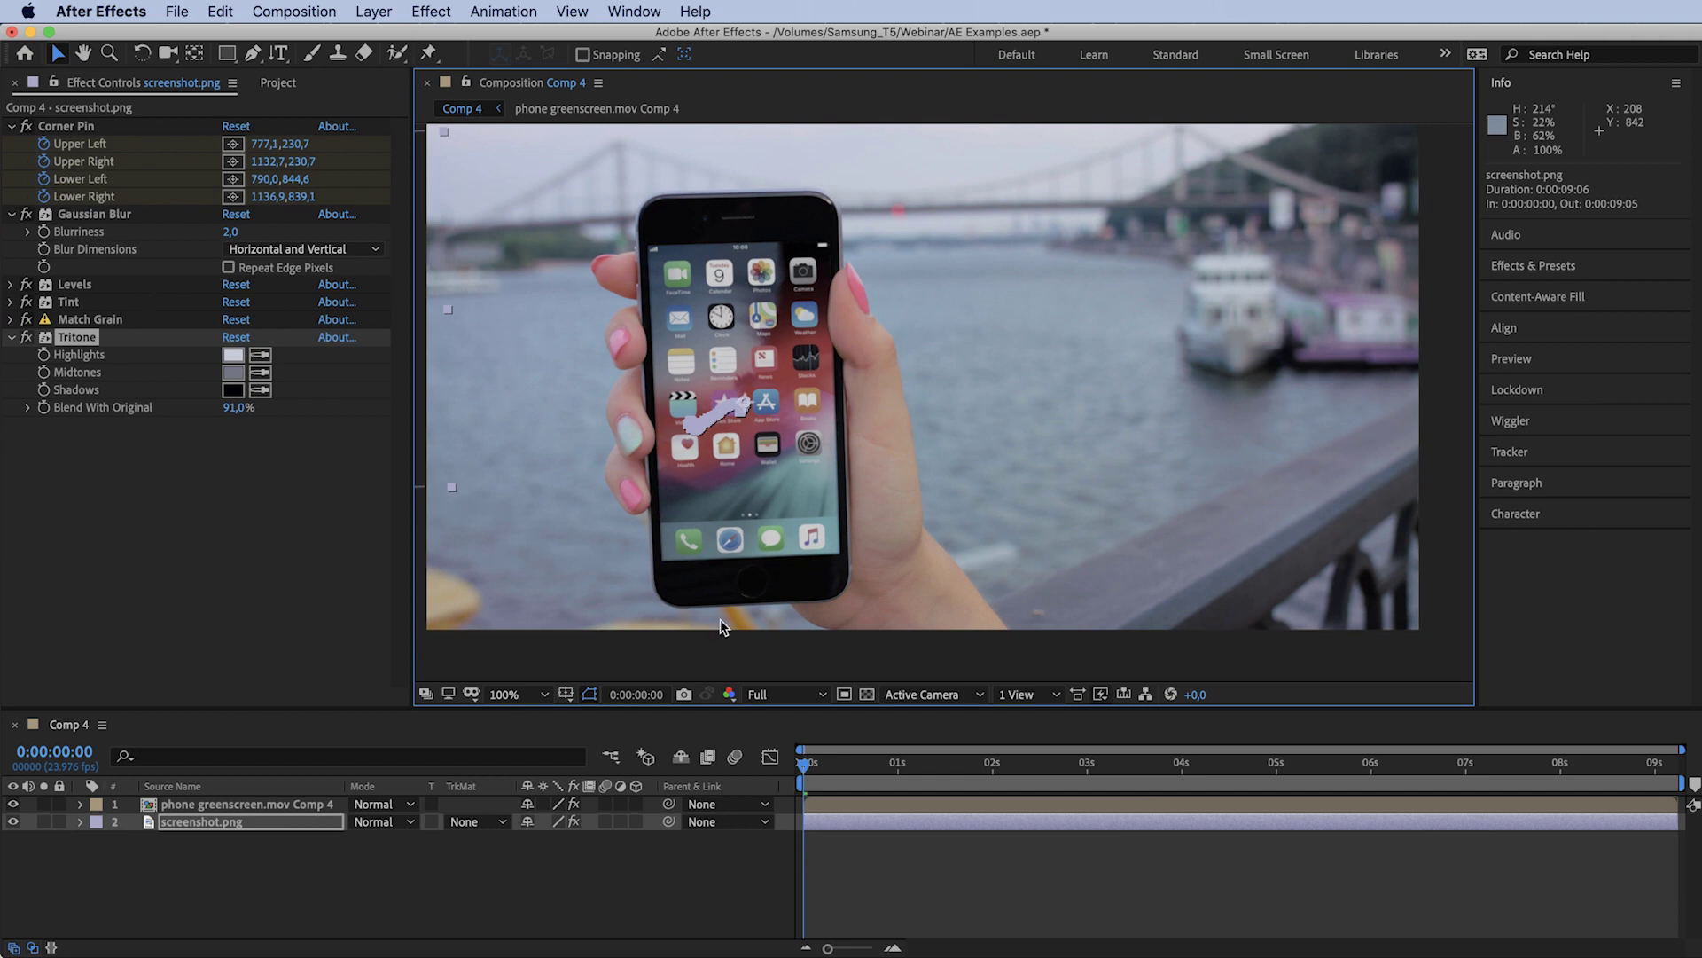
left_click(823, 773)
left_click_drag(824, 773, 804, 773)
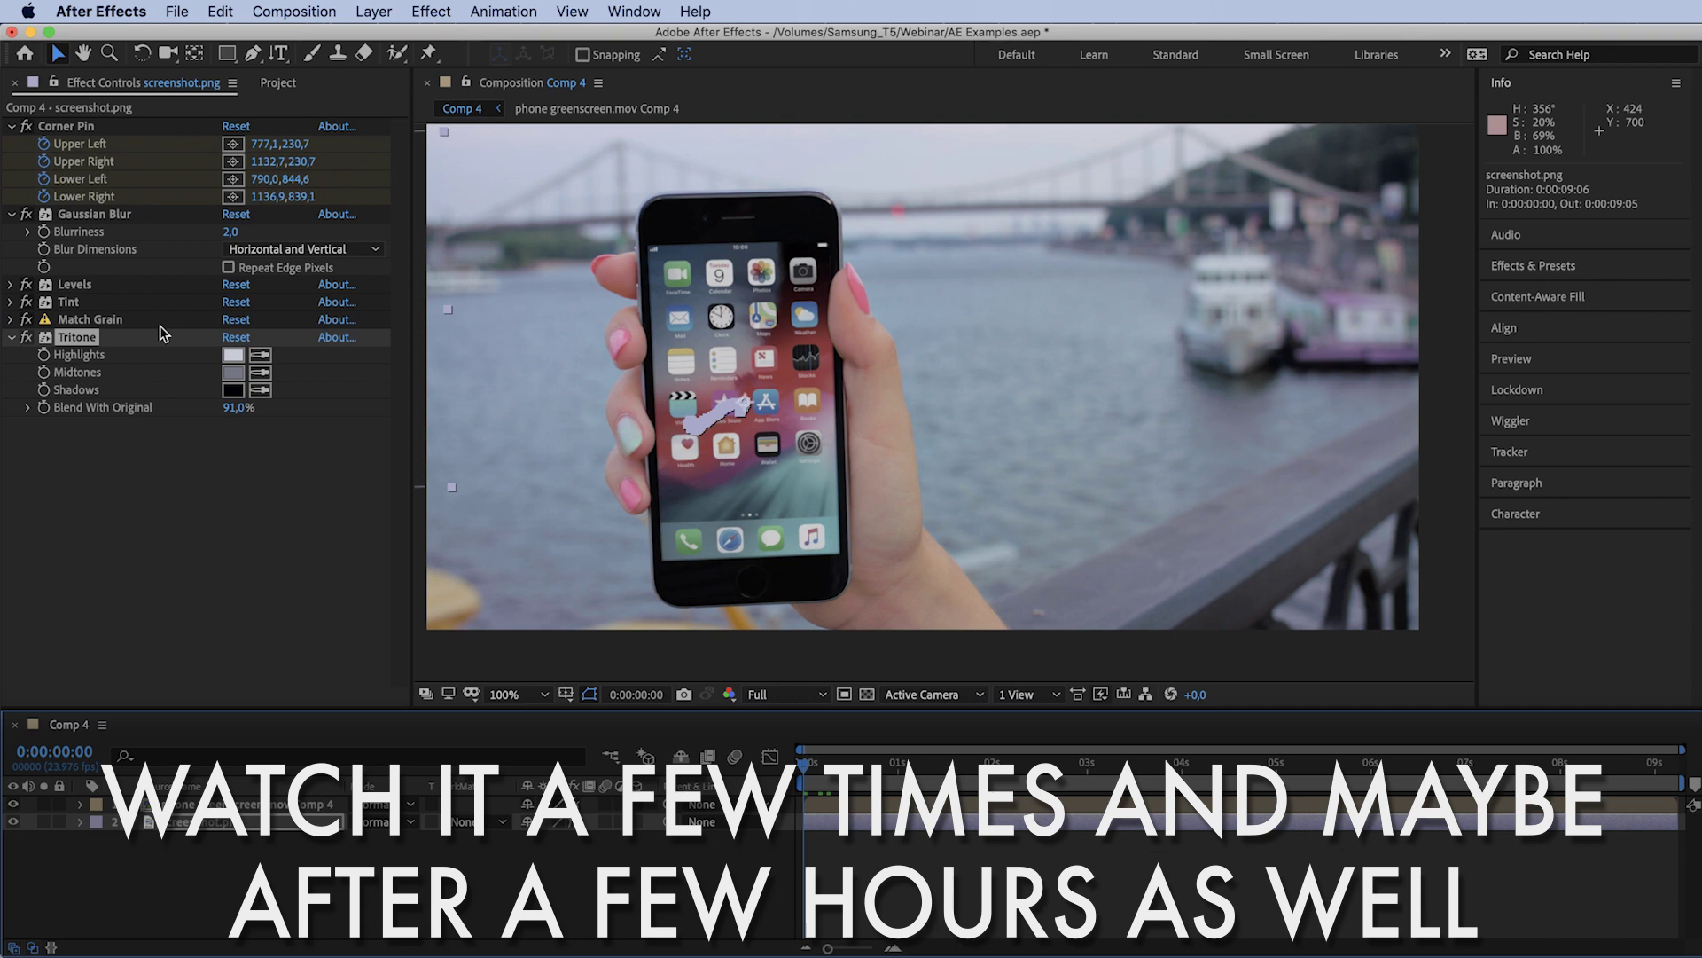
Set the Tint effect's Amount to Tint on screenshot.png to 35% and check the screen's saturation.
left_click(10, 301)
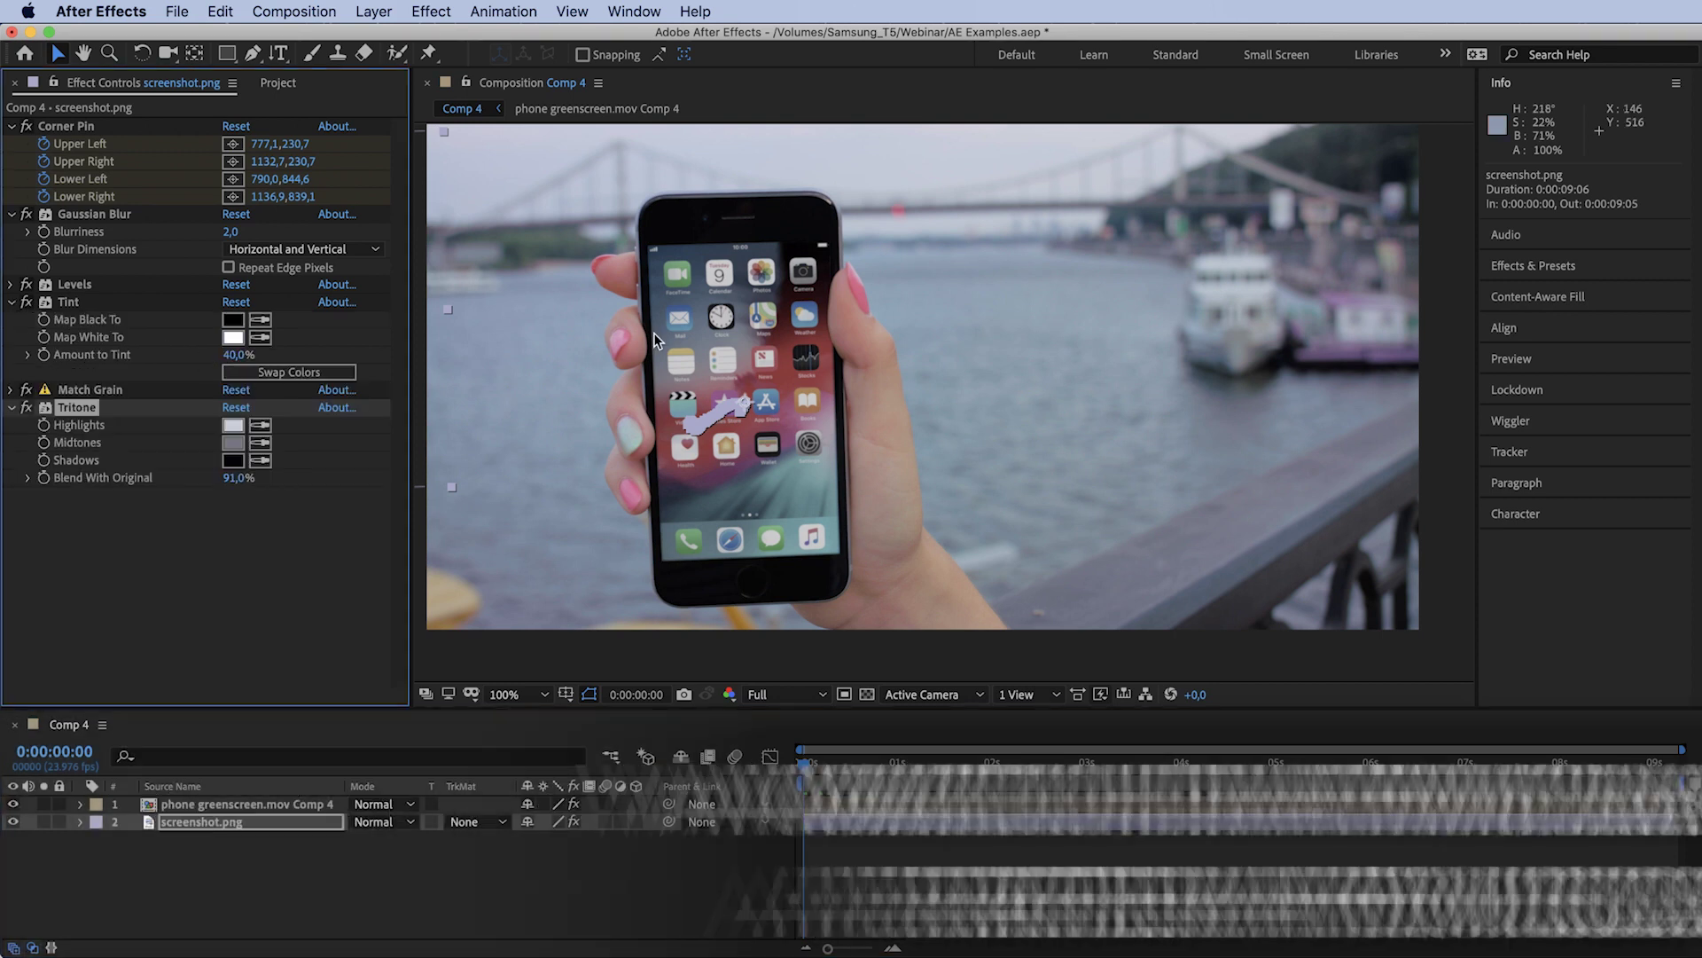
left_click(238, 355)
type("35")
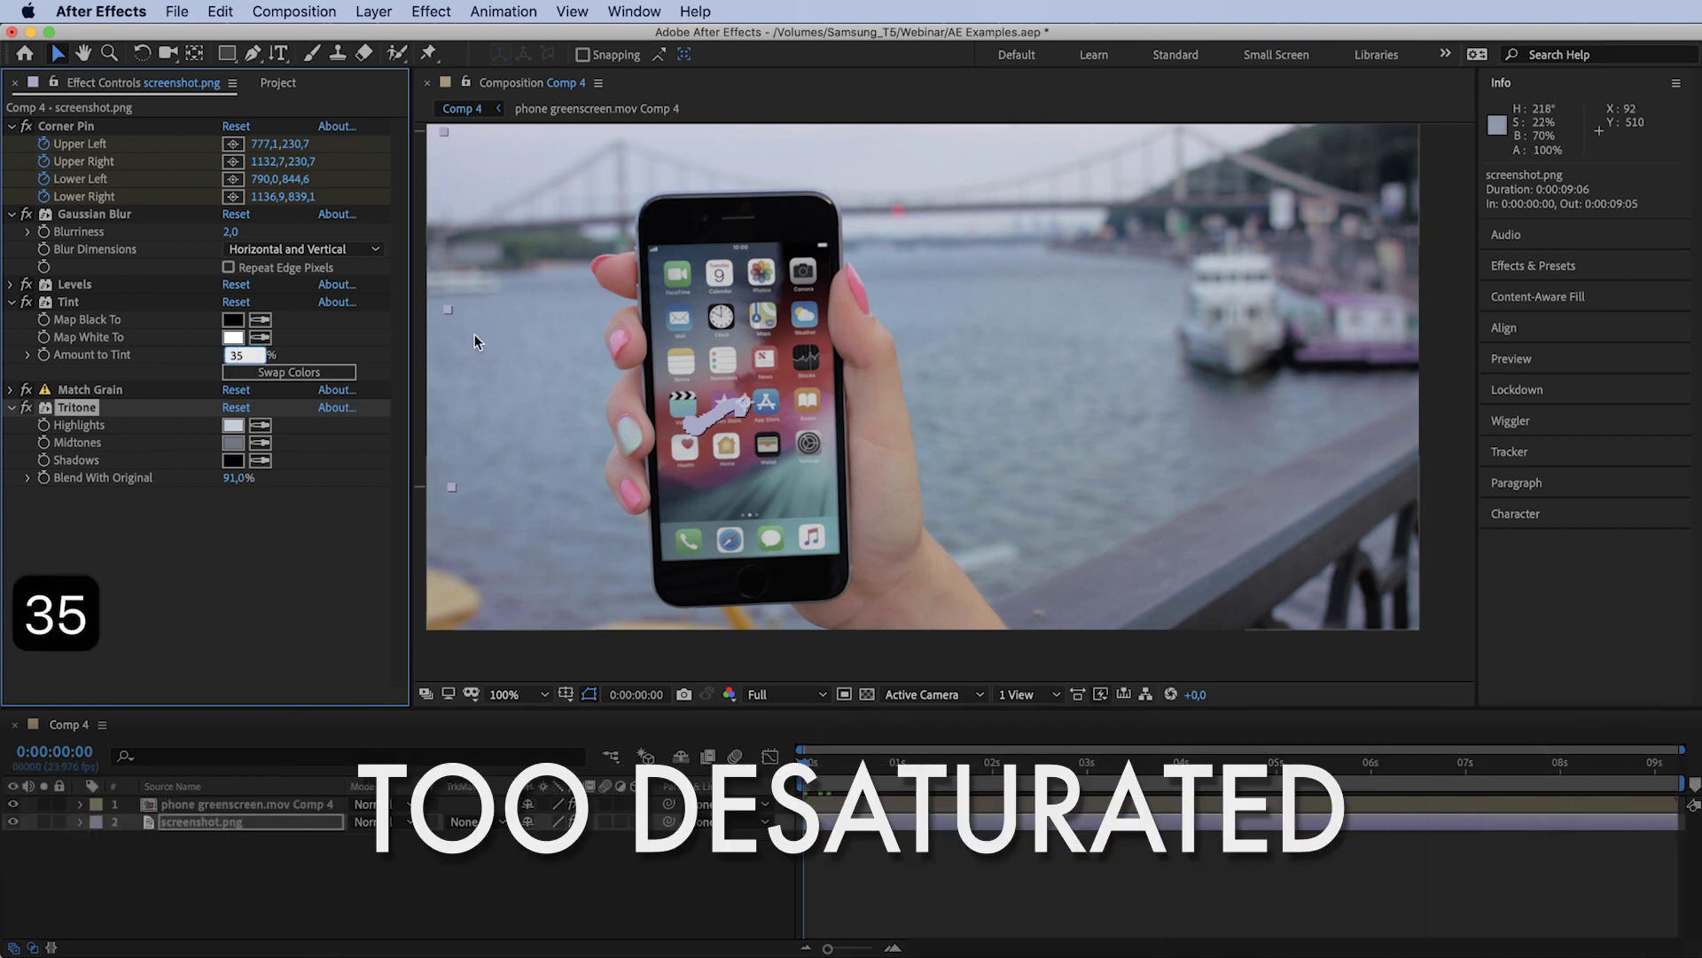
key("Return")
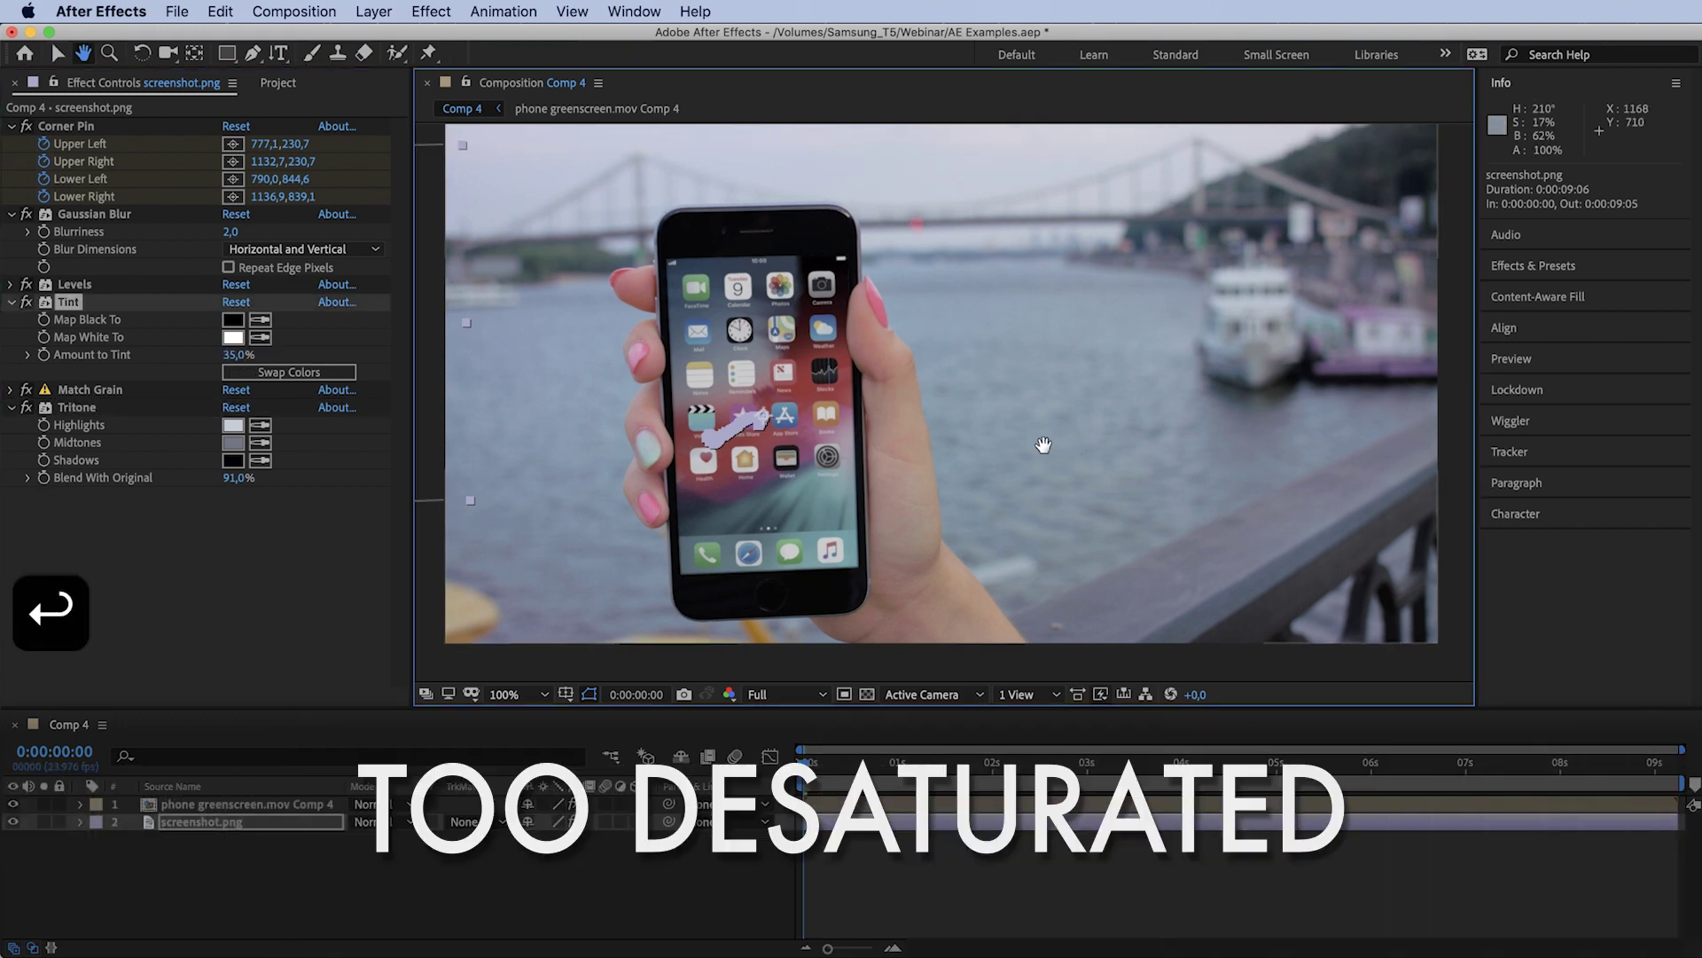
scroll(1030, 449, "down", 2)
scroll(1011, 434, "up", 2)
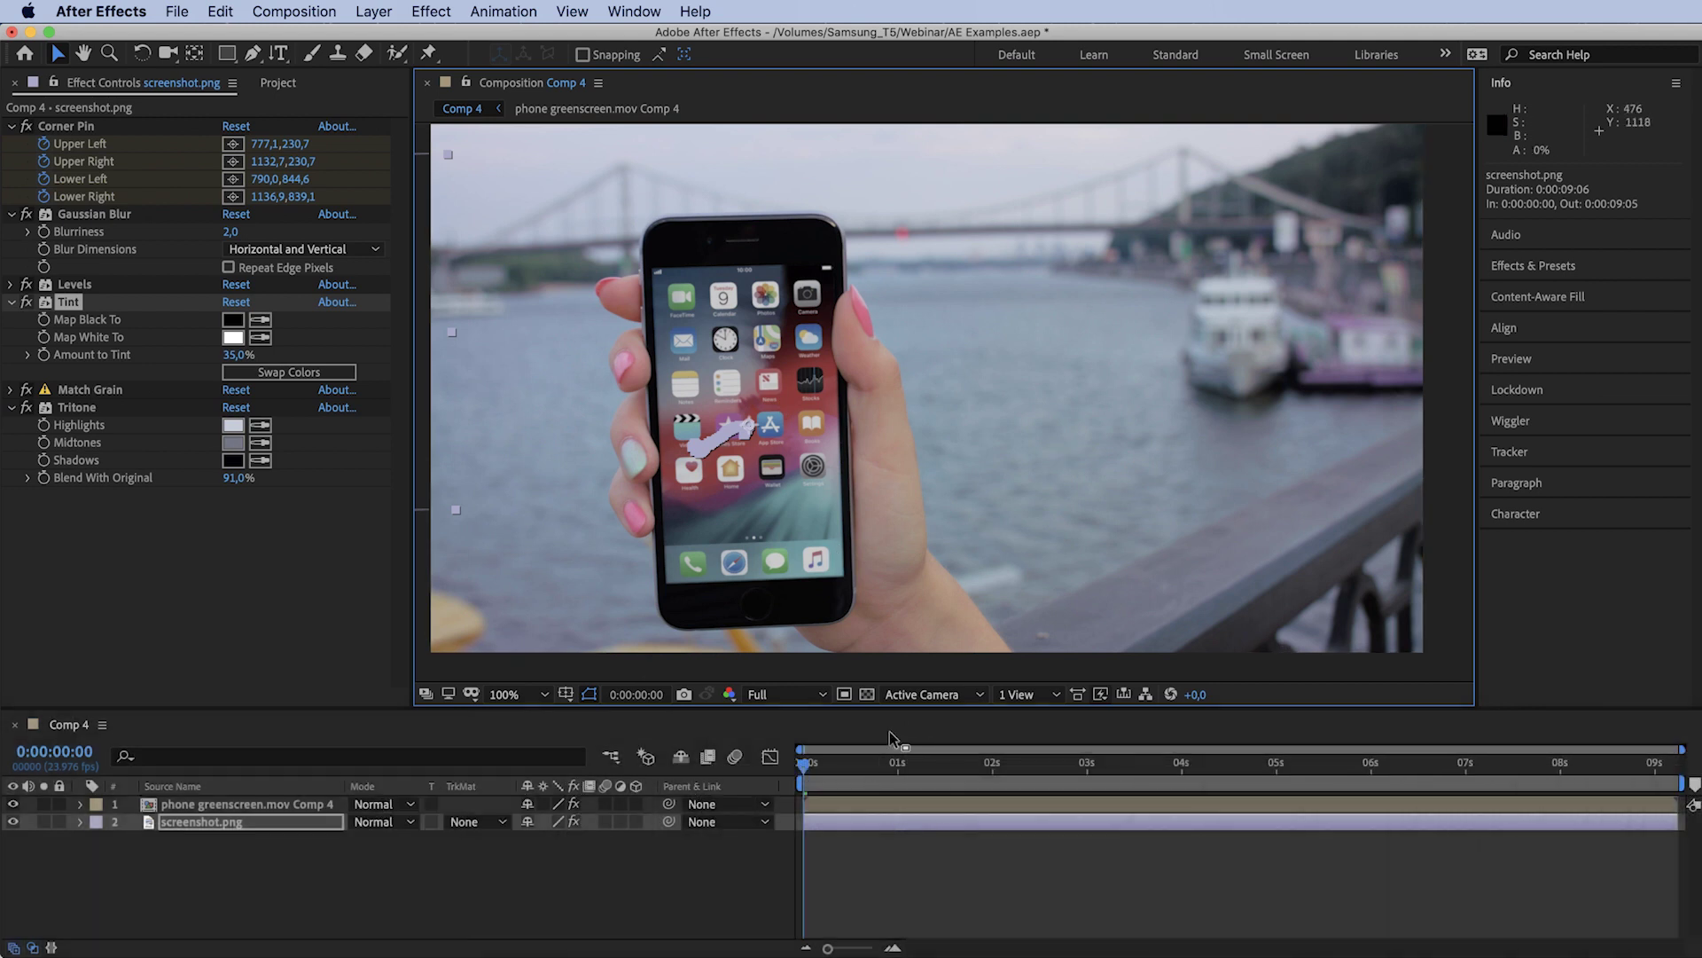
Review the Levels, Tint and Tritone effects applied to screenshot.png, deselect the layer, and save the project.
left_click(89, 285)
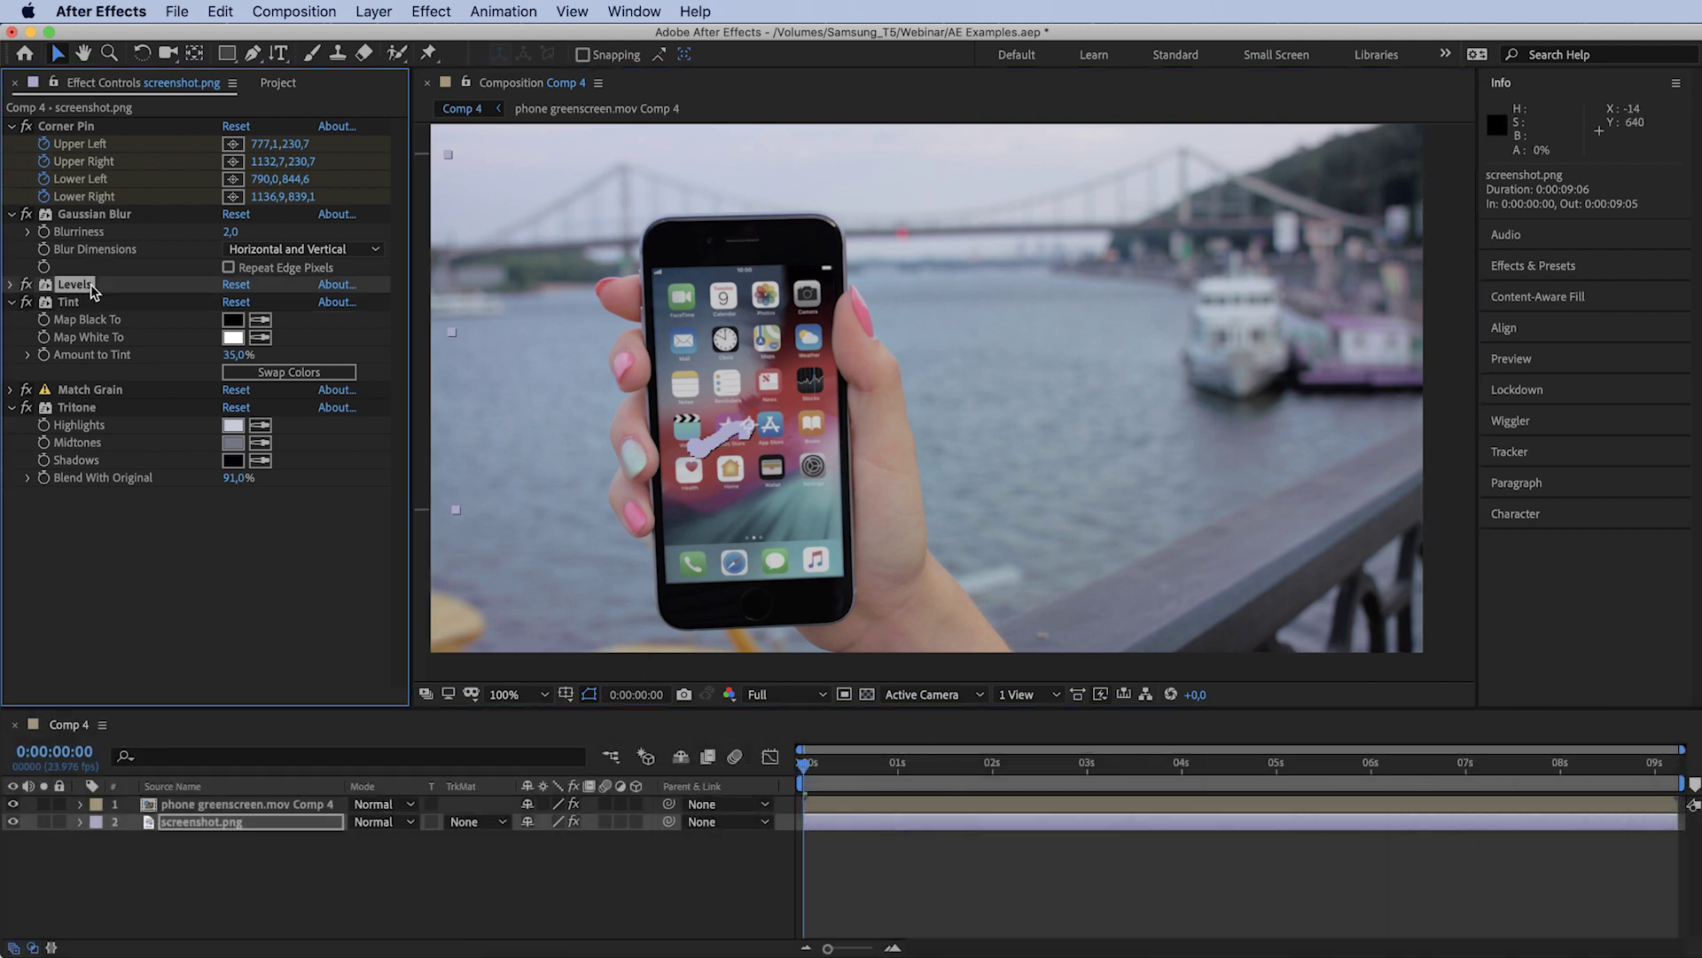
left_click(69, 302)
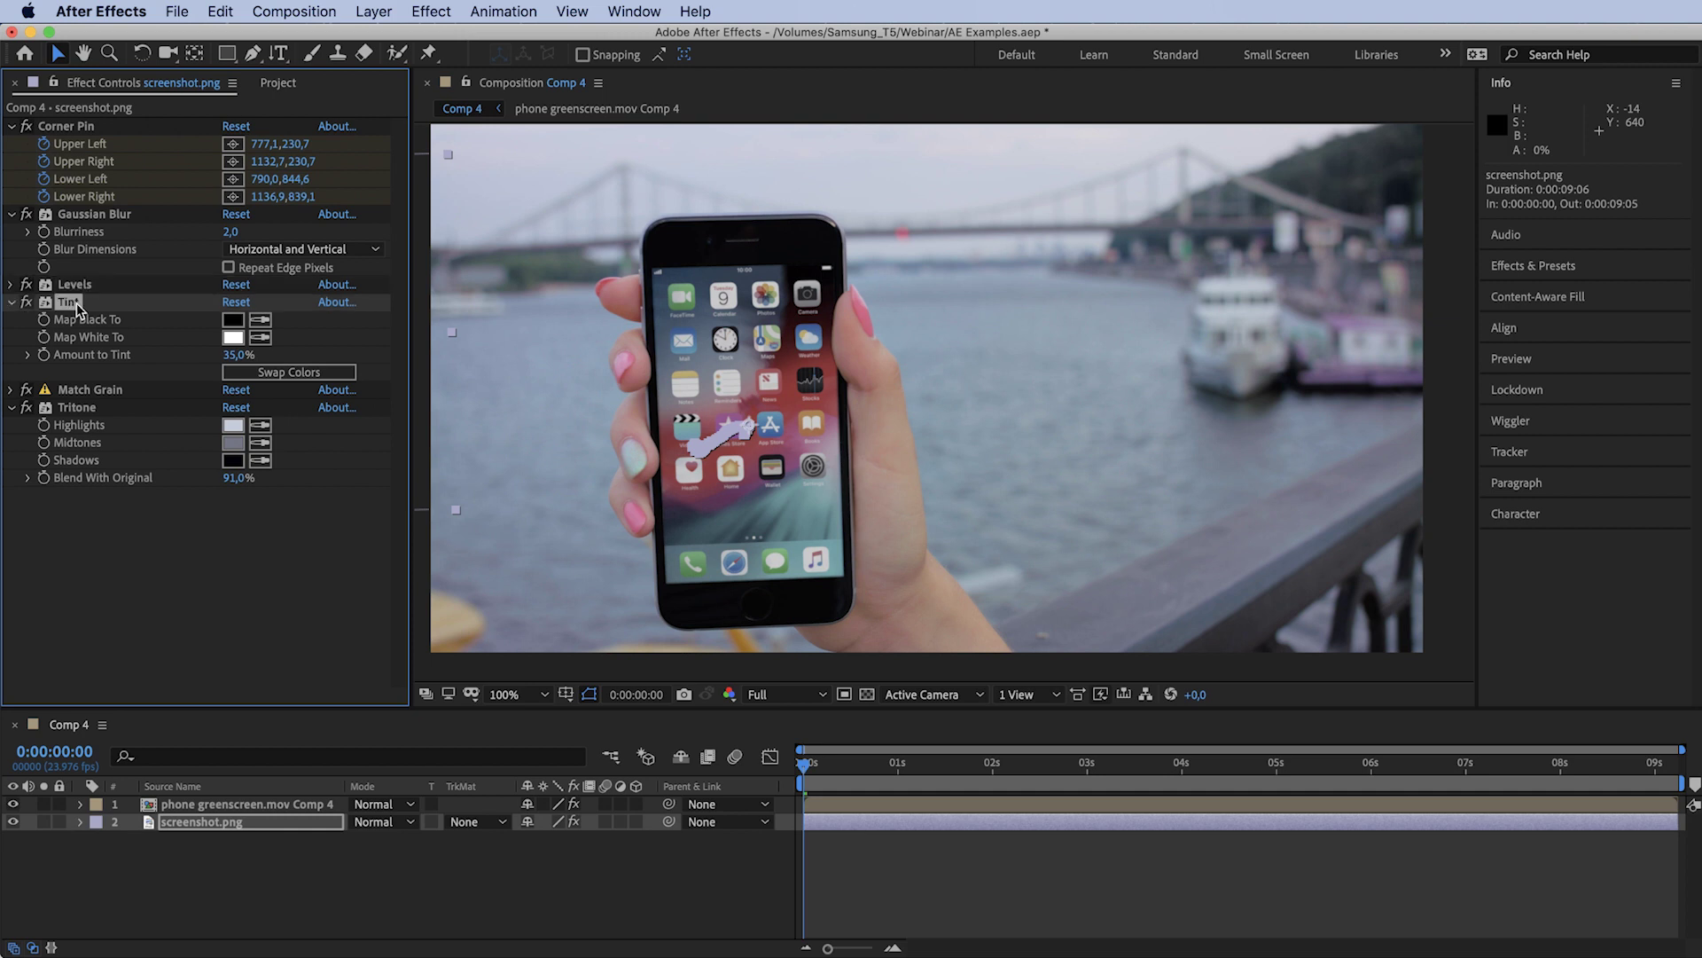
left_click(158, 411)
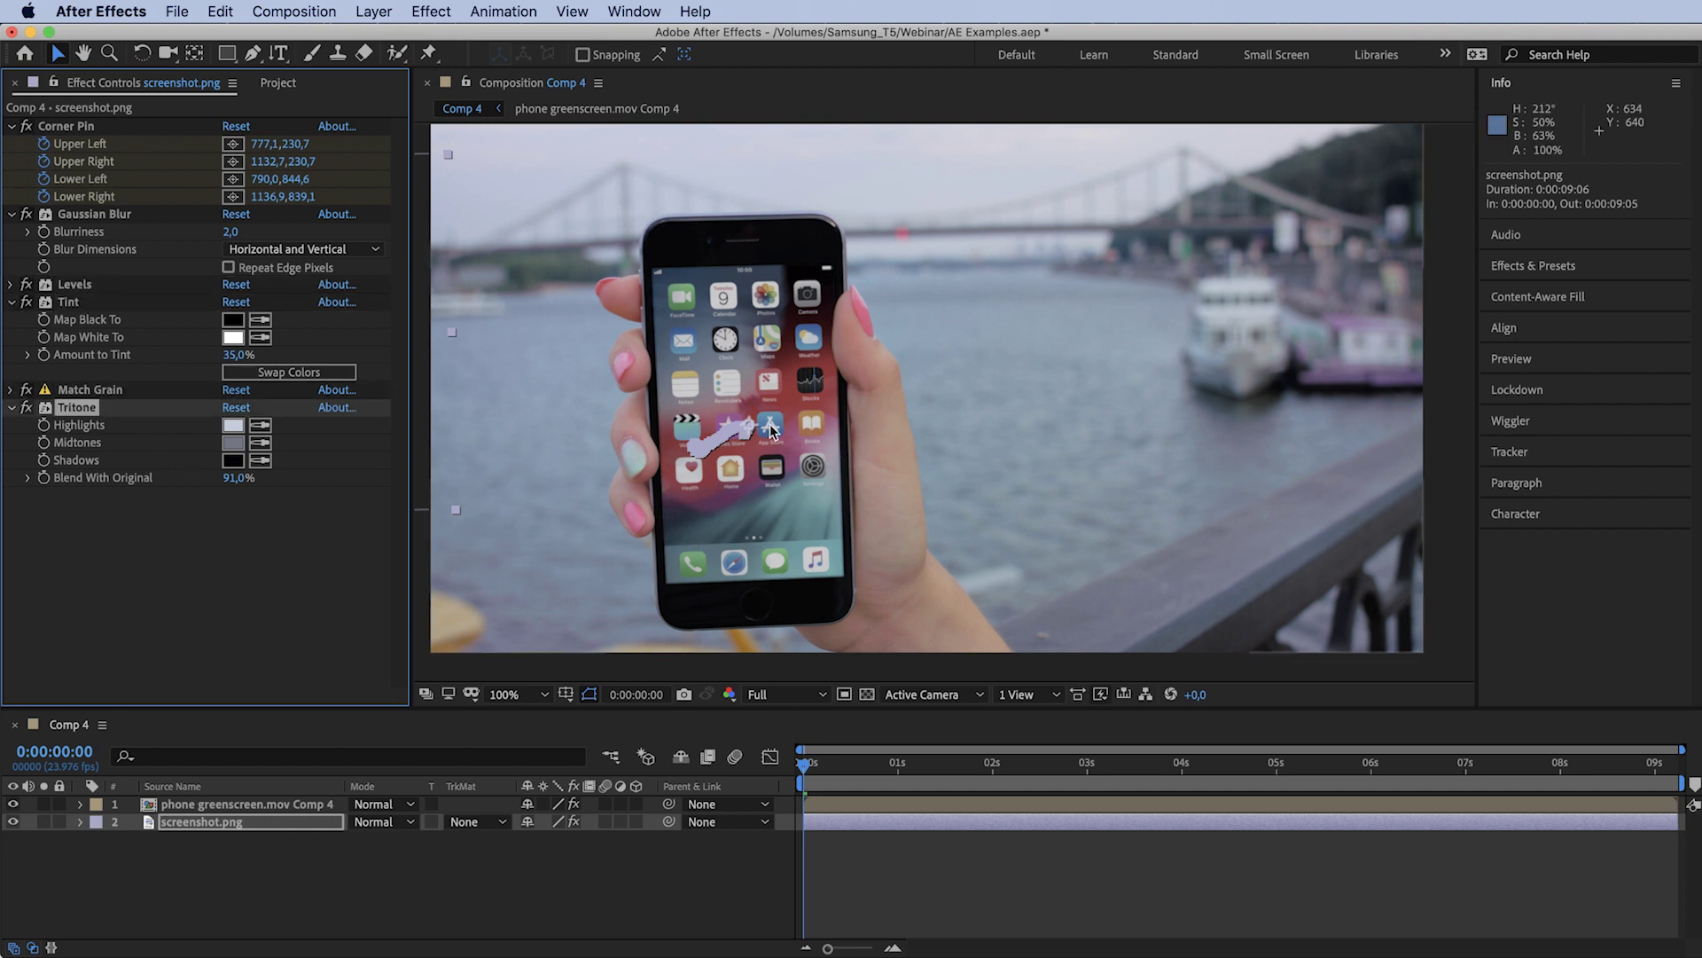
left_click(887, 878)
key("super+s")
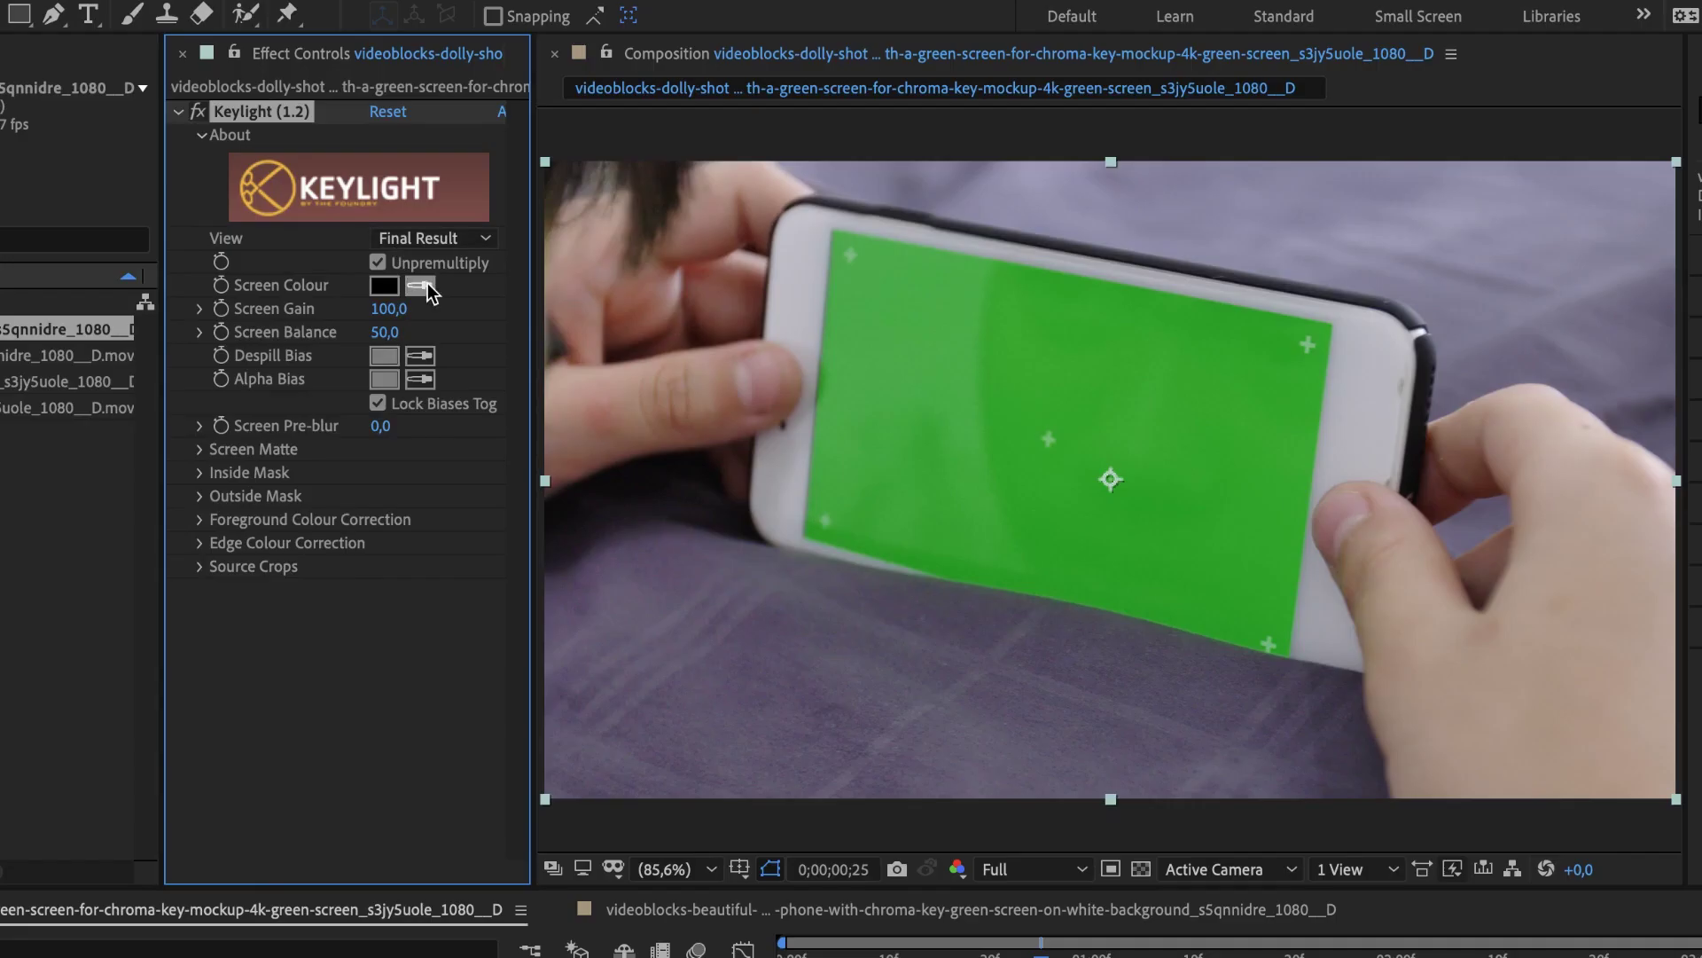
Key out the phone's green screen by sampling its green near the middle of the display as Keylight's Screen Colour.
left_click(420, 286)
left_click(1045, 471)
scroll(1019, 494, "up", 3)
scroll(1014, 493, "down", 3)
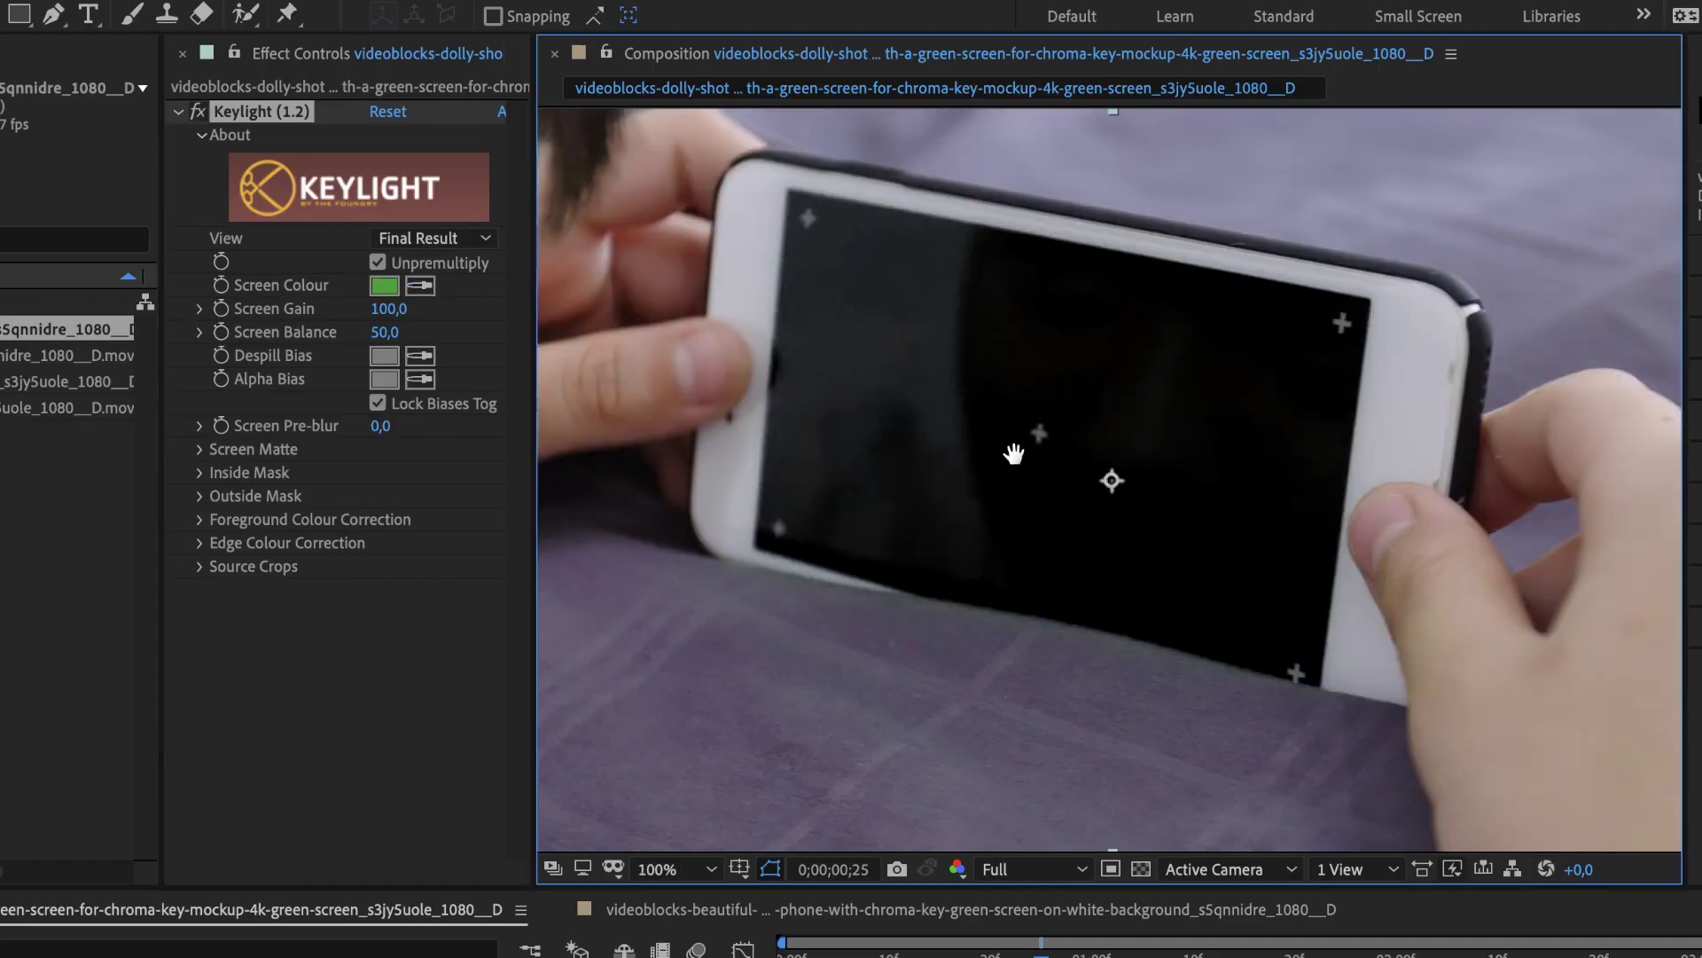
Inspect the keyed phone screen up close and raise the Clip Black value in Keylight's Screen Matte settings.
scroll(992, 448, "up", 3)
left_click_drag(1052, 487, 1115, 588)
key("v")
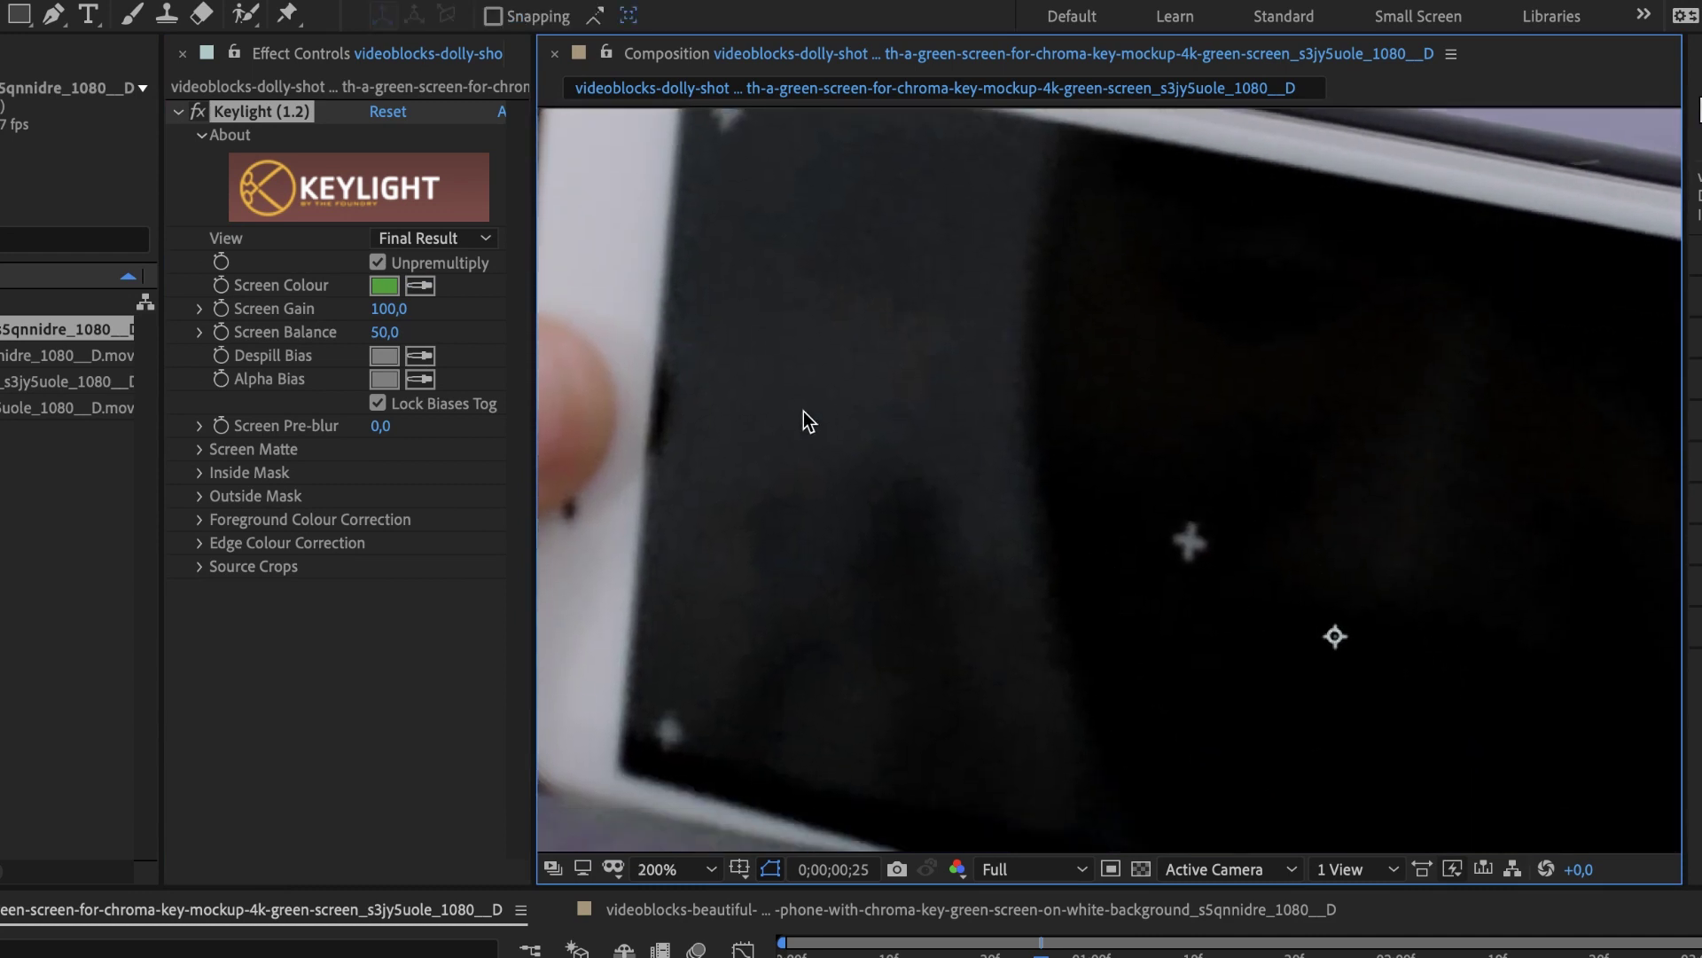
left_click(201, 449)
left_click_drag(381, 472, 441, 472)
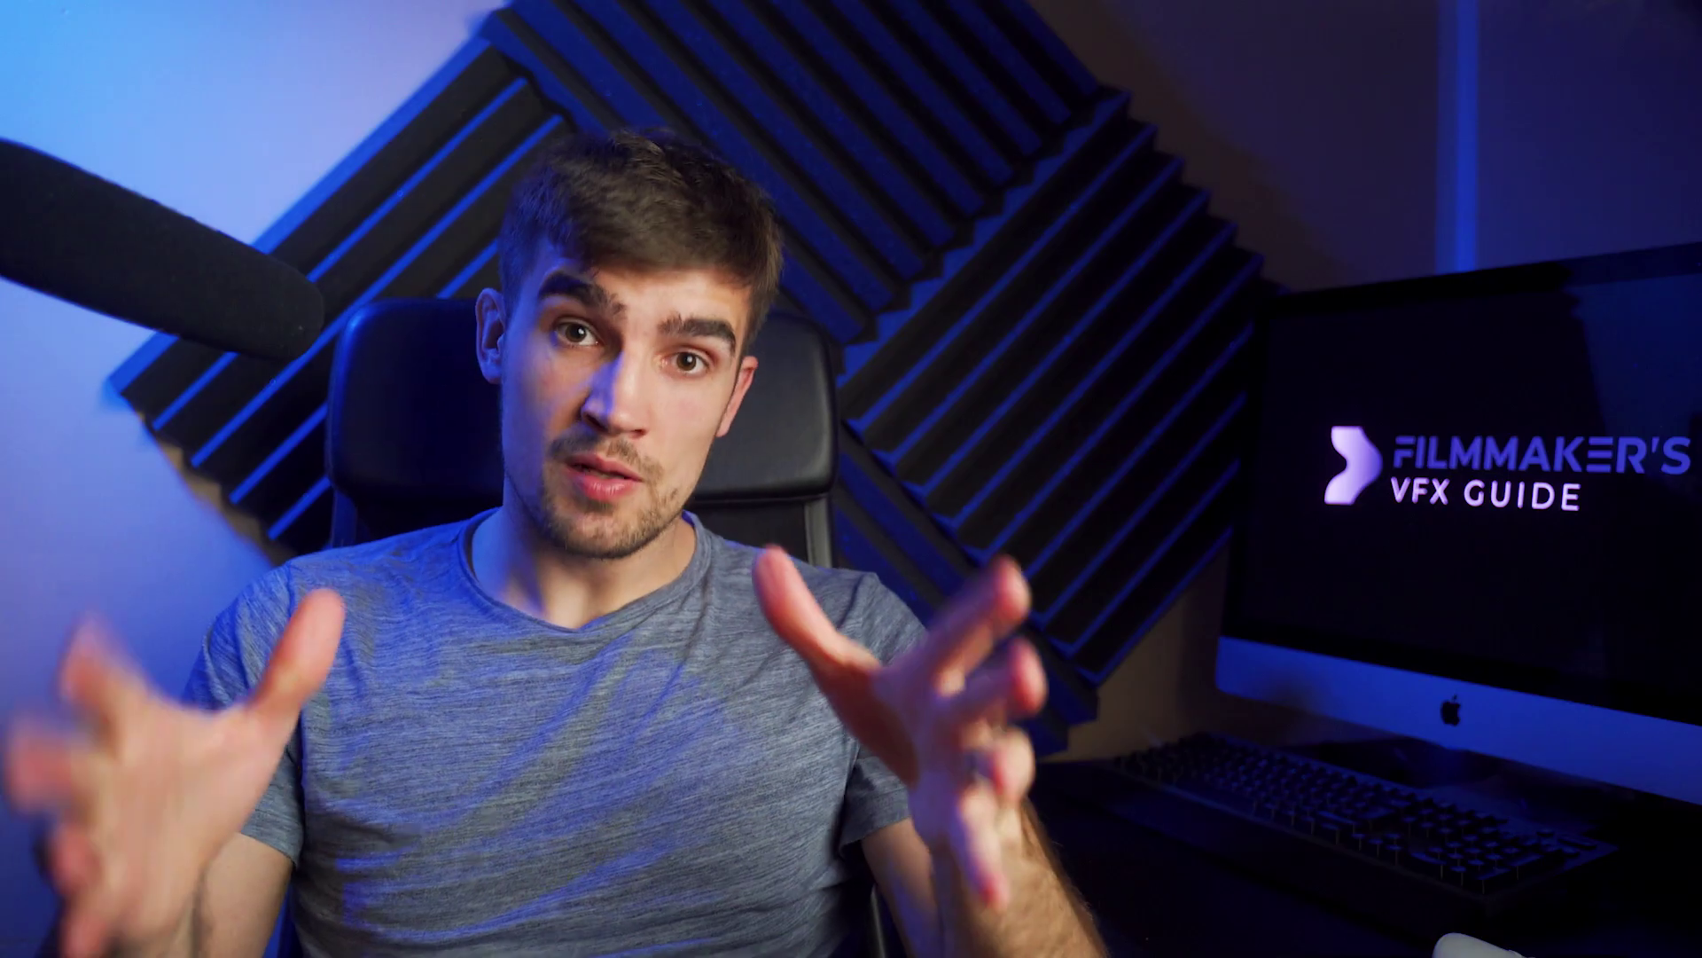